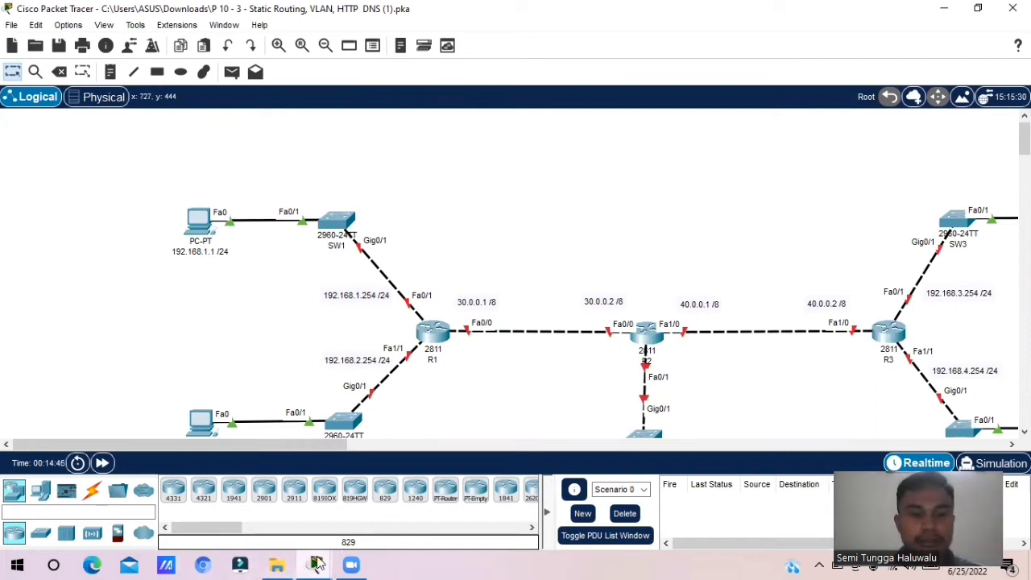
# Show the PT Activity instructions and open the IP configuration of the PC labelled 192.168.1.1 /24
pyautogui.click(317, 564)
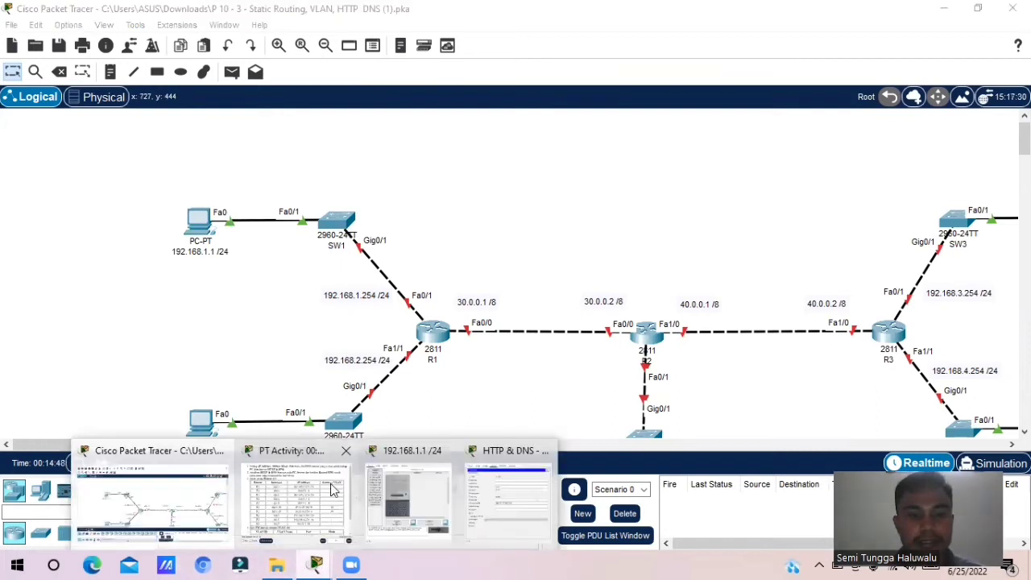
pyautogui.click(333, 489)
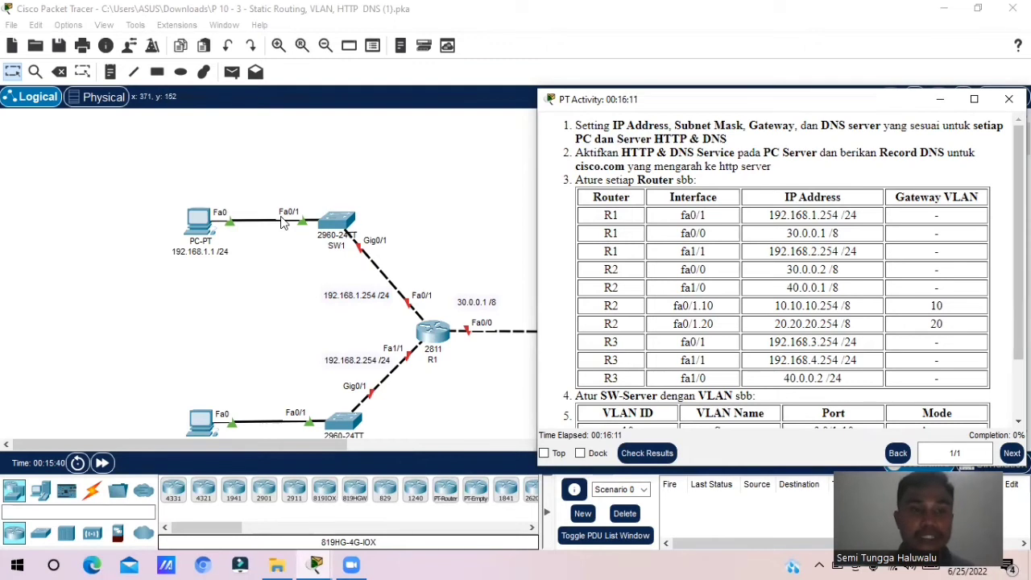
pyautogui.click(206, 220)
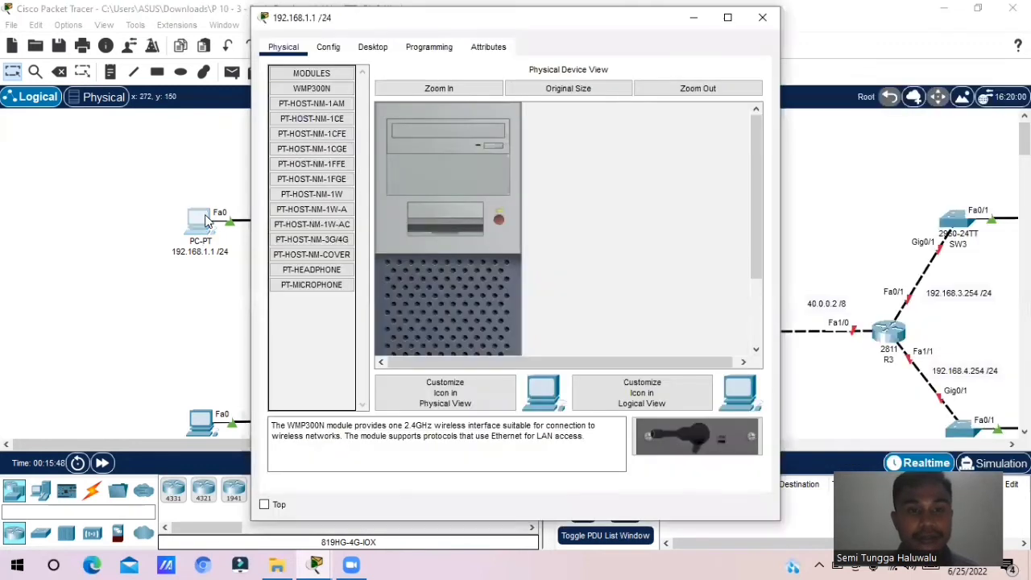
pyautogui.click(372, 49)
pyautogui.click(318, 107)
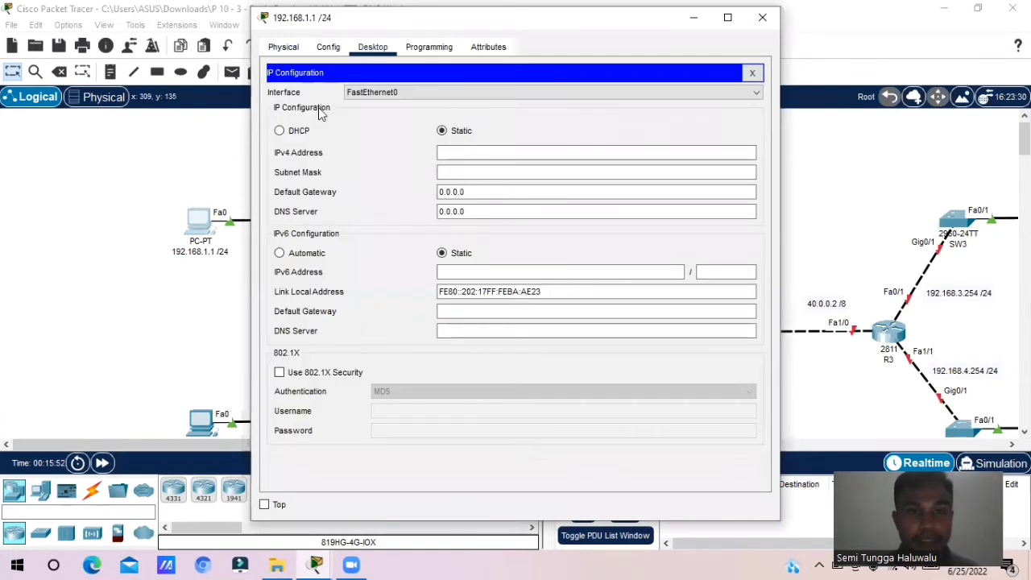
# Set the PC's static IPv4 address to 192.168.1.1 with subnet mask 255.255.255.0
pyautogui.click(459, 149)
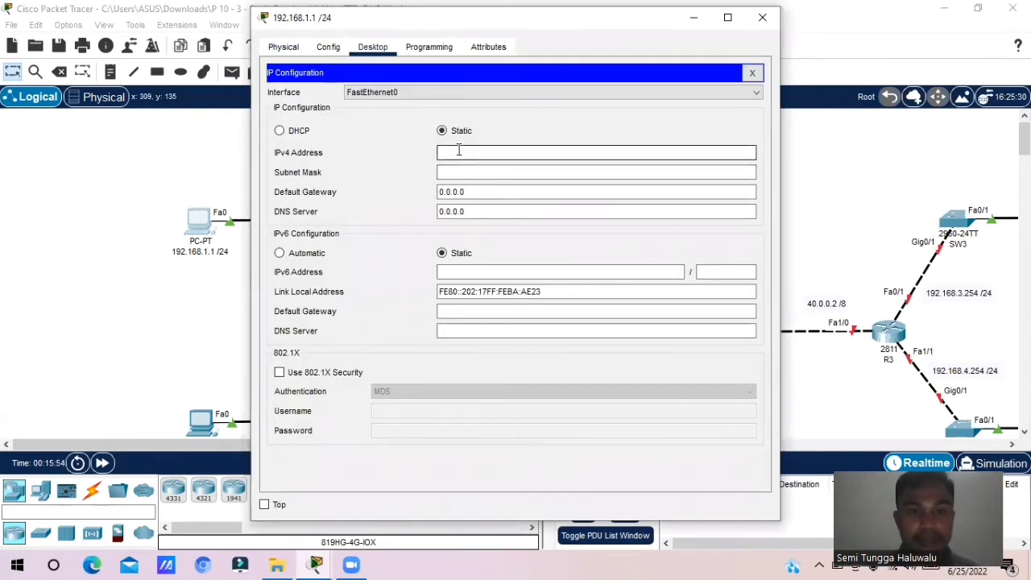
pyautogui.write('19')
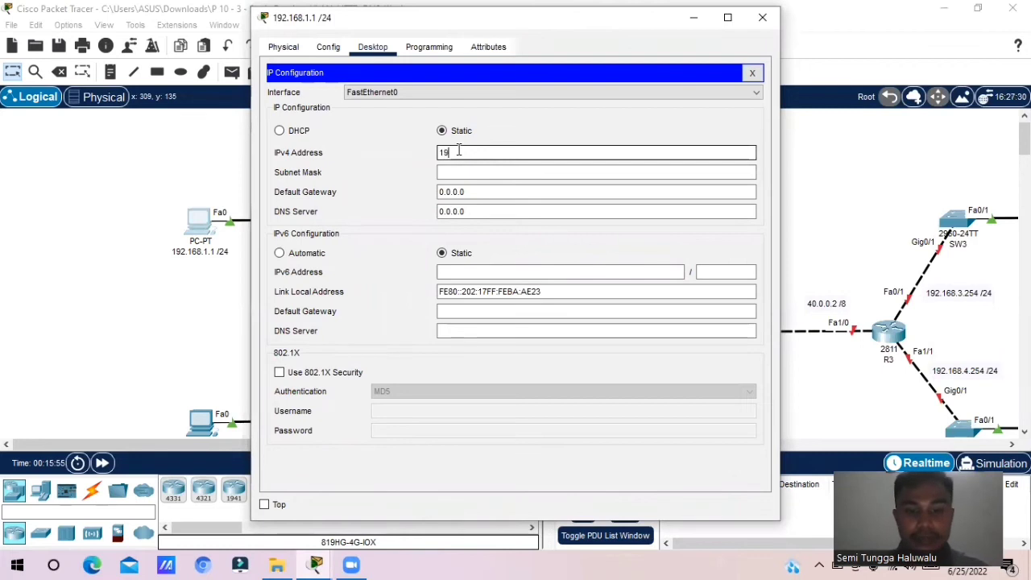
pyautogui.write('2.16')
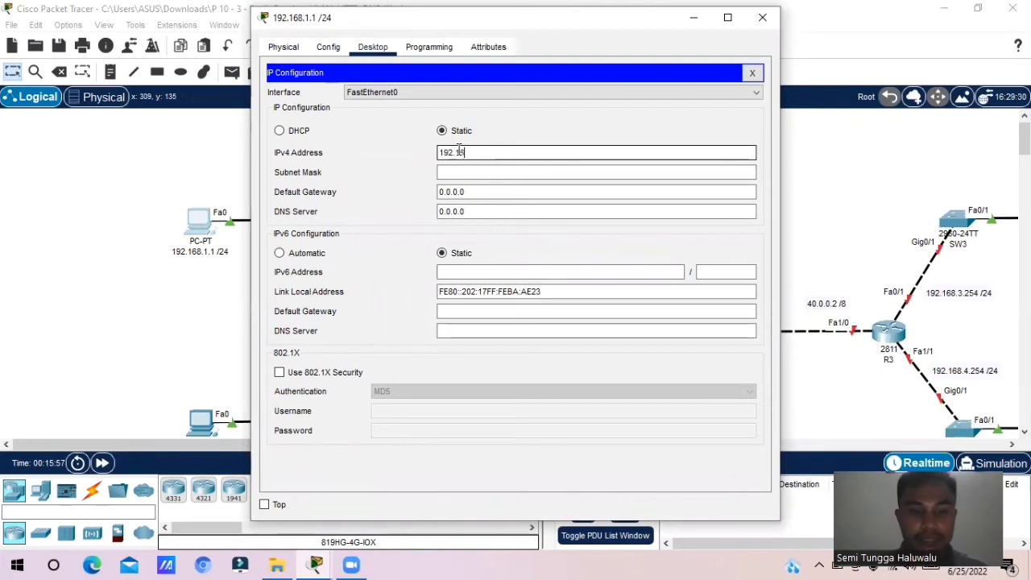
pyautogui.write('8.')
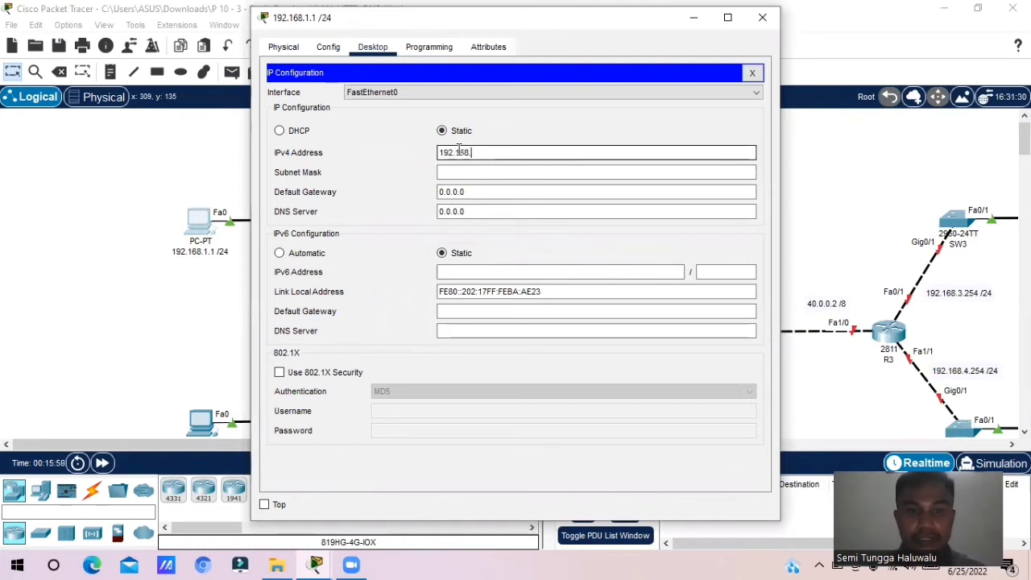
pyautogui.write('1.')
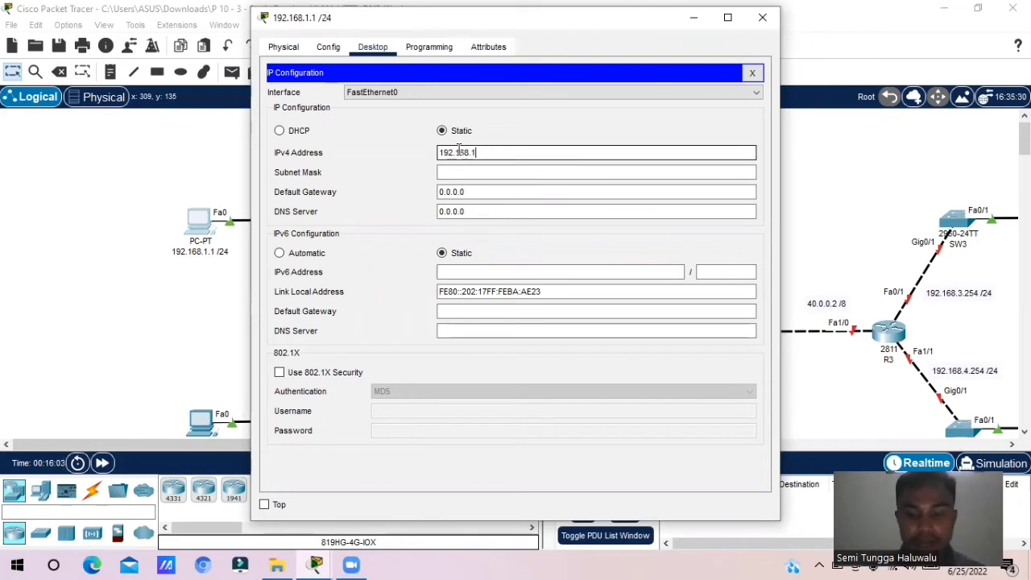
pyautogui.write('1')
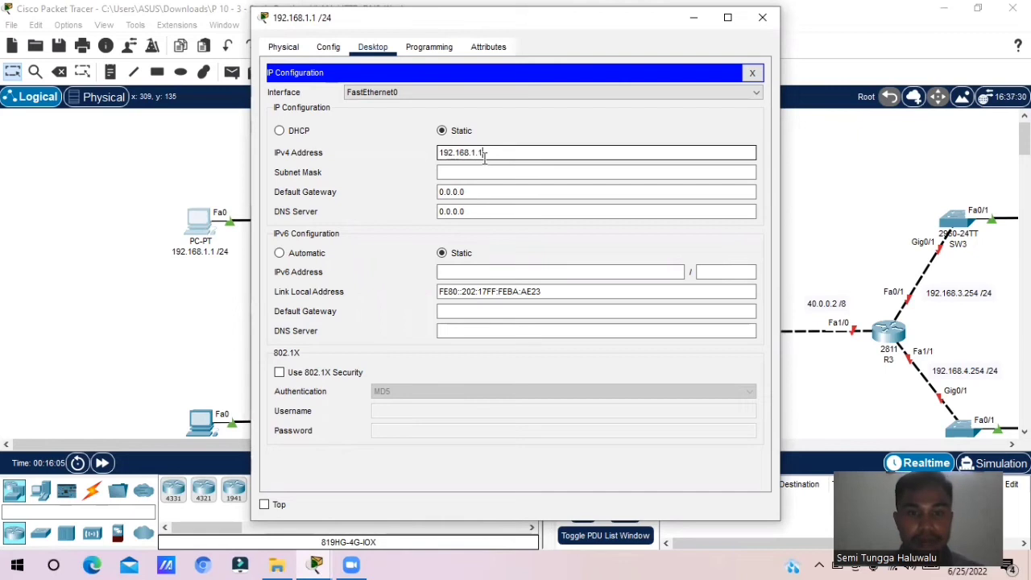
pyautogui.click(468, 169)
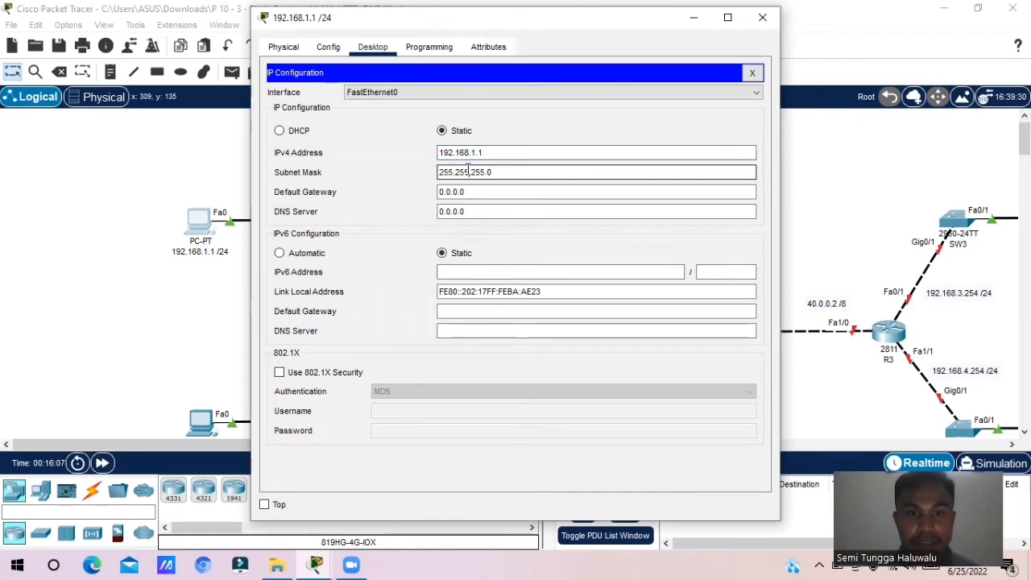
# Check R1's Fa0/1 address in the topology and set the 192.168.1.1 PC's default gateway to 192.168.1.254
pyautogui.click(495, 190)
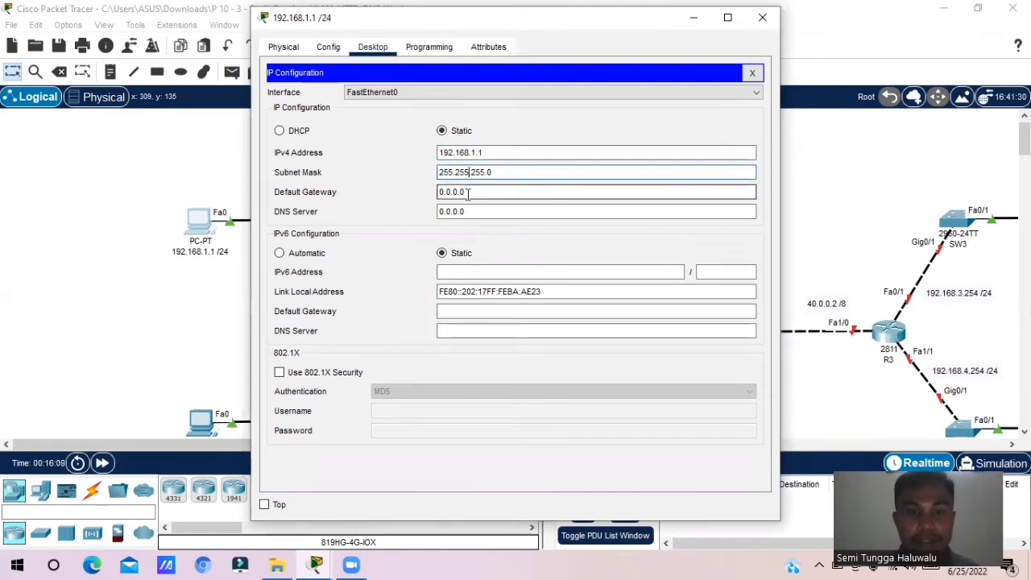
pyautogui.click(195, 296)
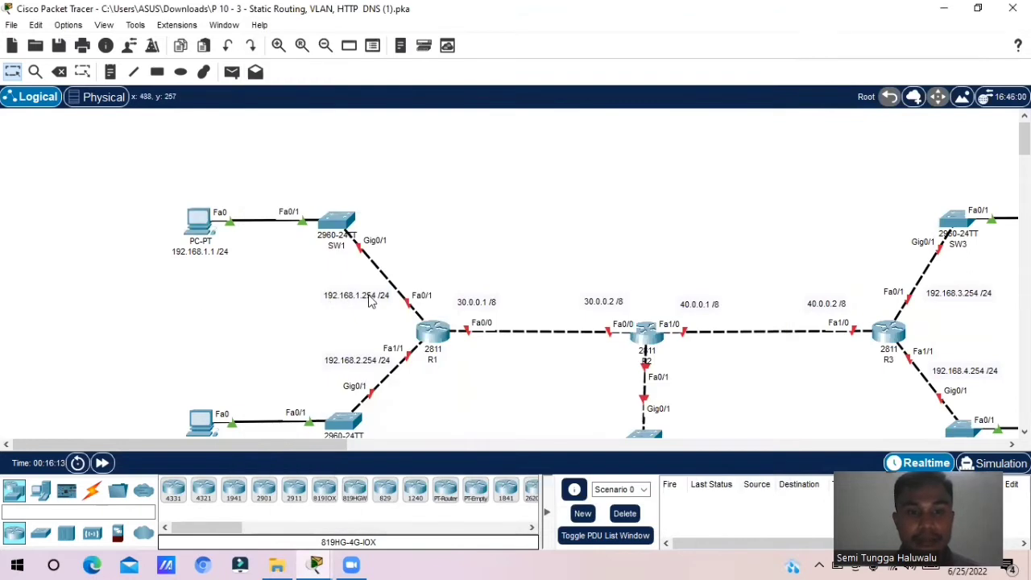
pyautogui.click(194, 232)
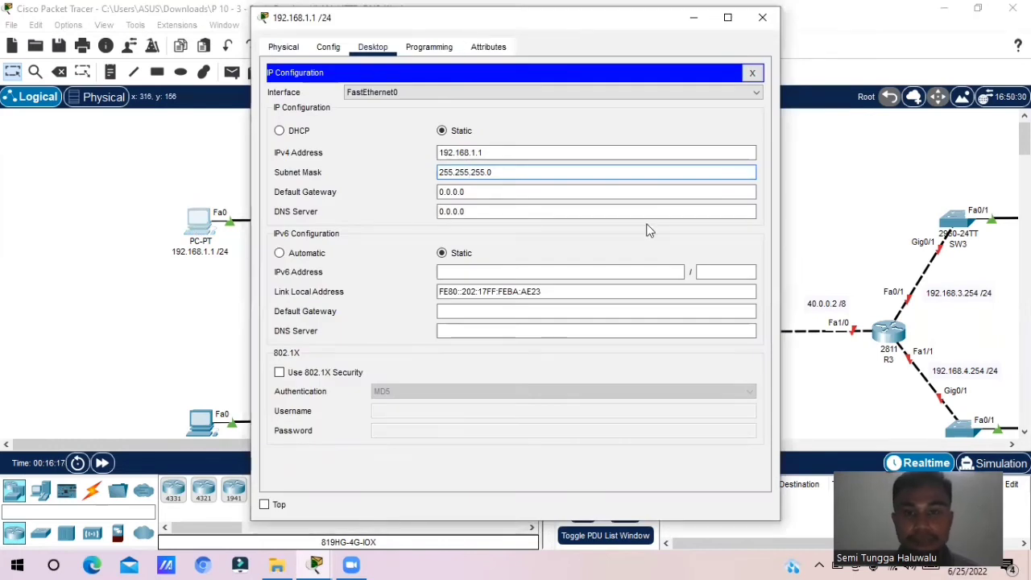
pyautogui.moveTo(608, 194); pyautogui.dragTo(580, 197)
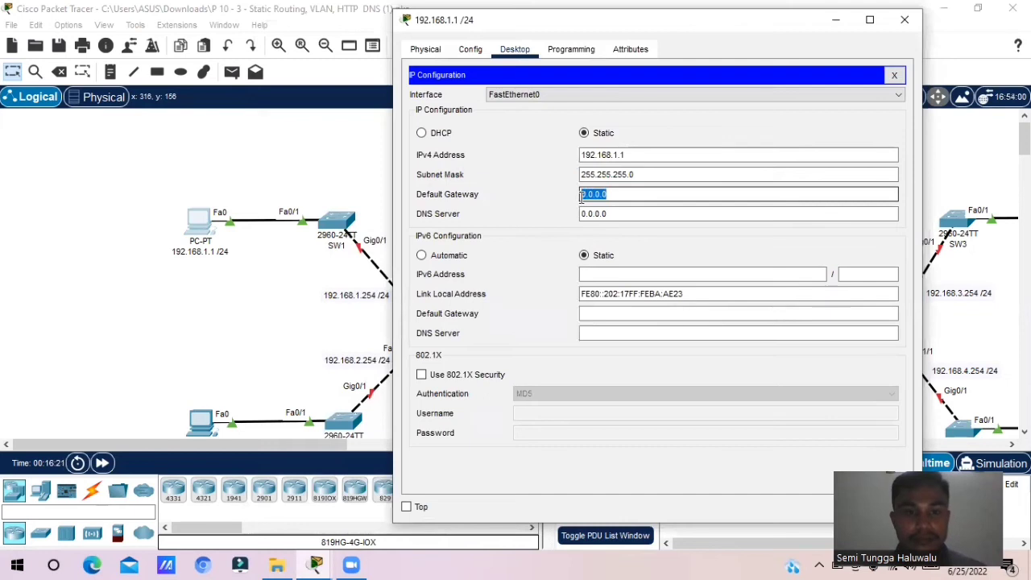
pyautogui.write('192.1')
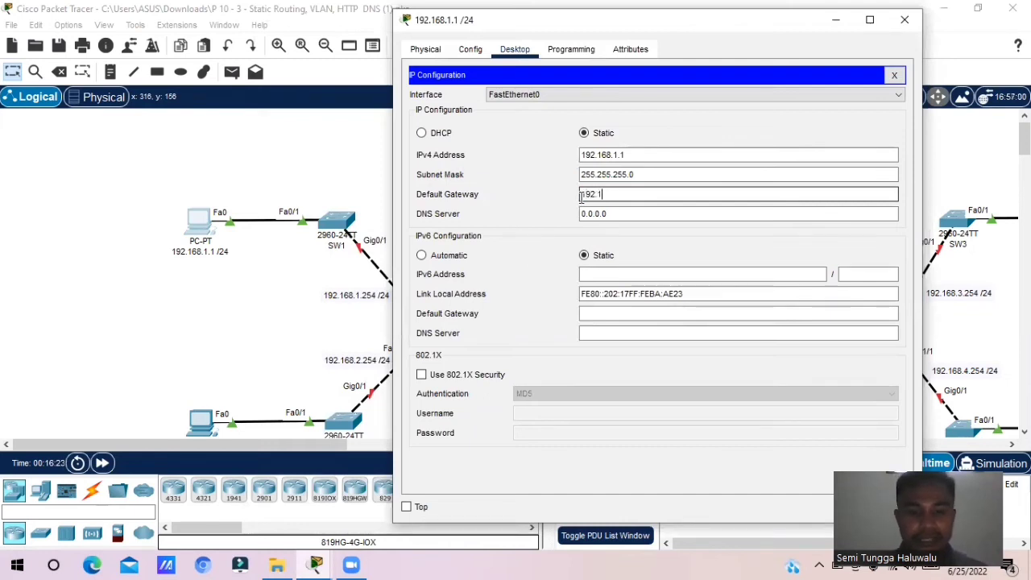
pyautogui.write('68')
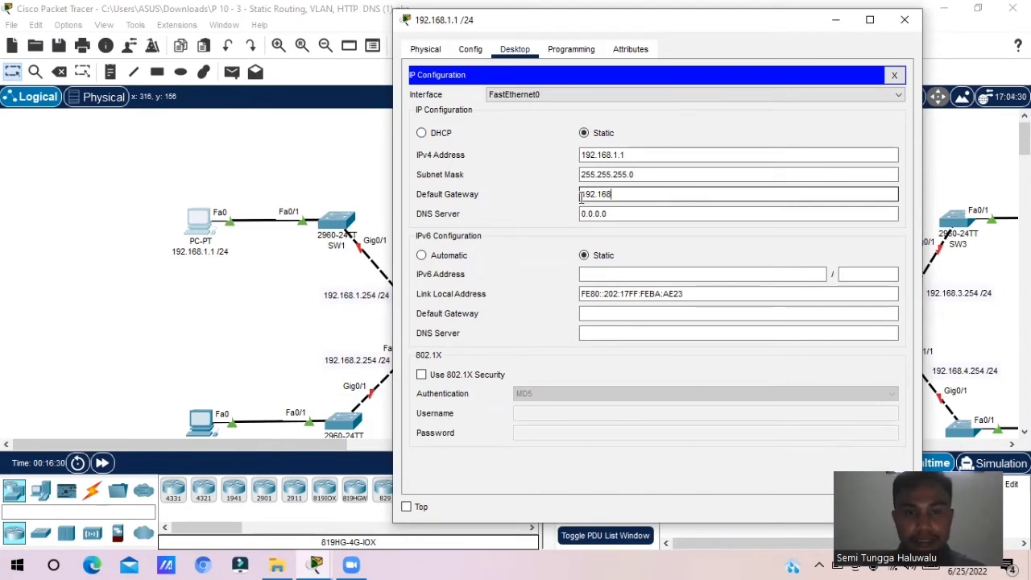
pyautogui.write('.1')
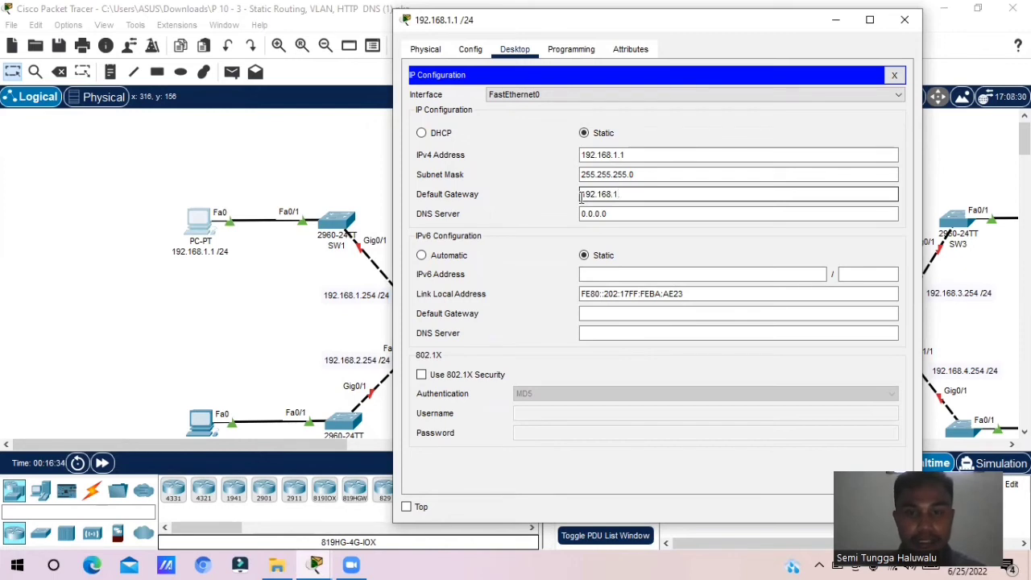
pyautogui.write('.254')
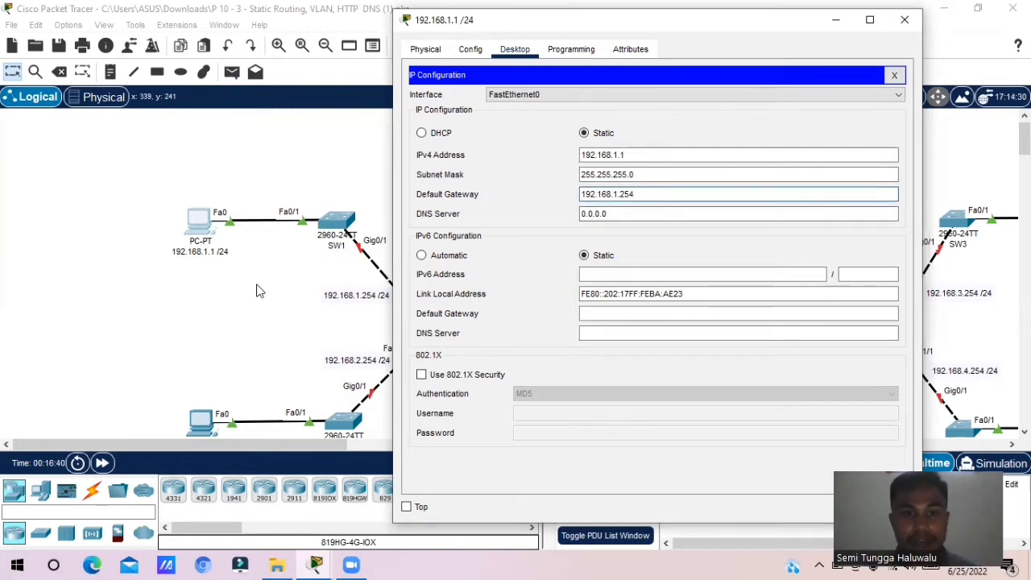
# Look up the HTTP & DNS server's address in the topology, set the 192.168.1.1 PC's DNS server to 10.10.10.1, and close its configuration
pyautogui.click(256, 290)
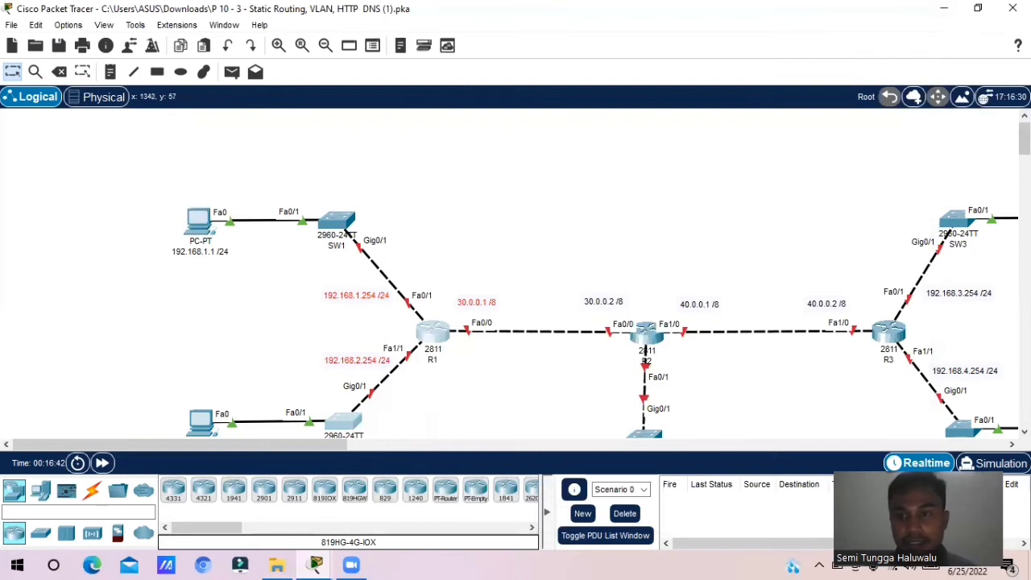
pyautogui.scroll(-5, 570, 305)
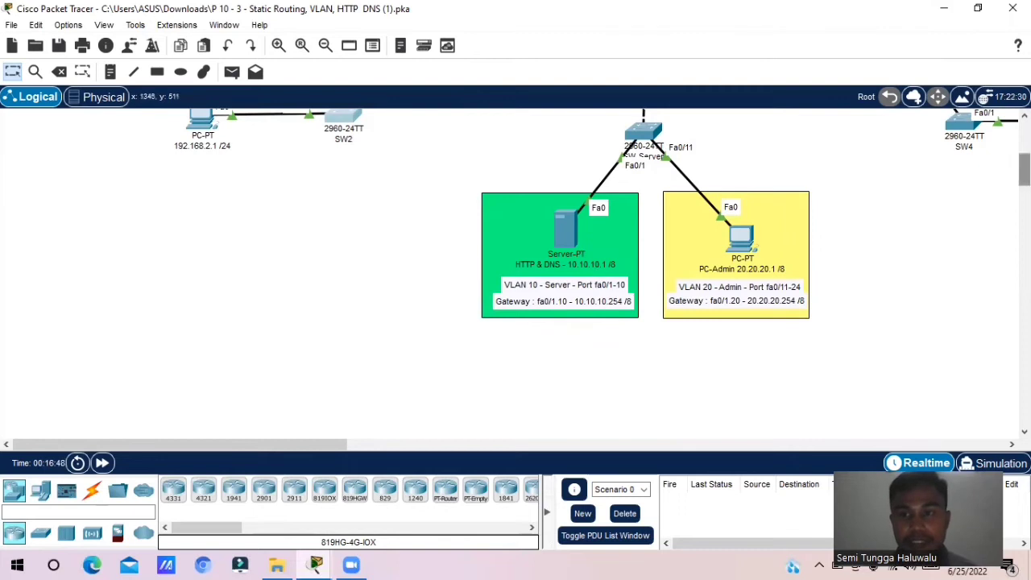
pyautogui.scroll(5, 1023, 170)
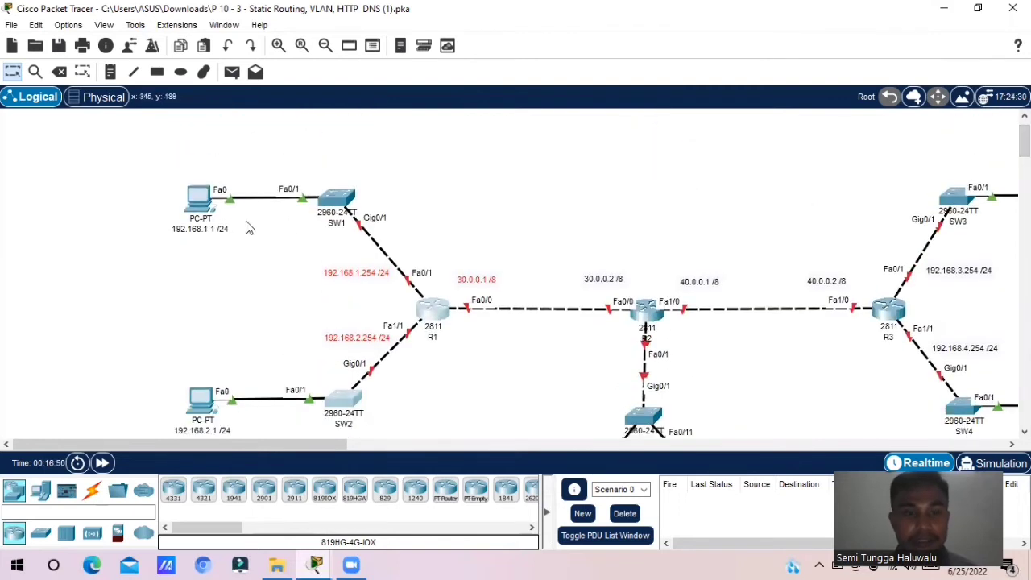
pyautogui.click(209, 206)
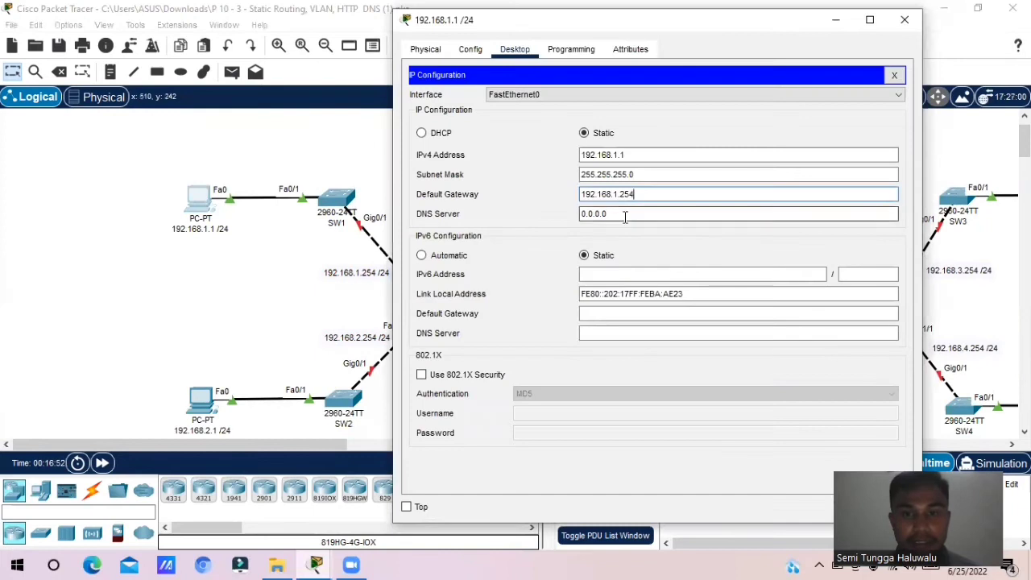
pyautogui.moveTo(624, 216); pyautogui.dragTo(570, 220)
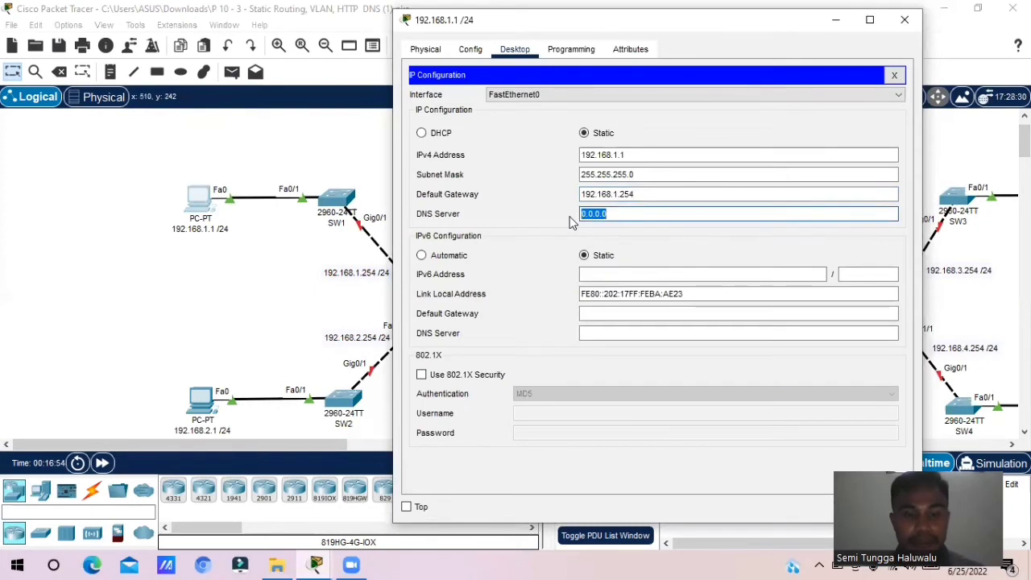
pyautogui.write('10.10')
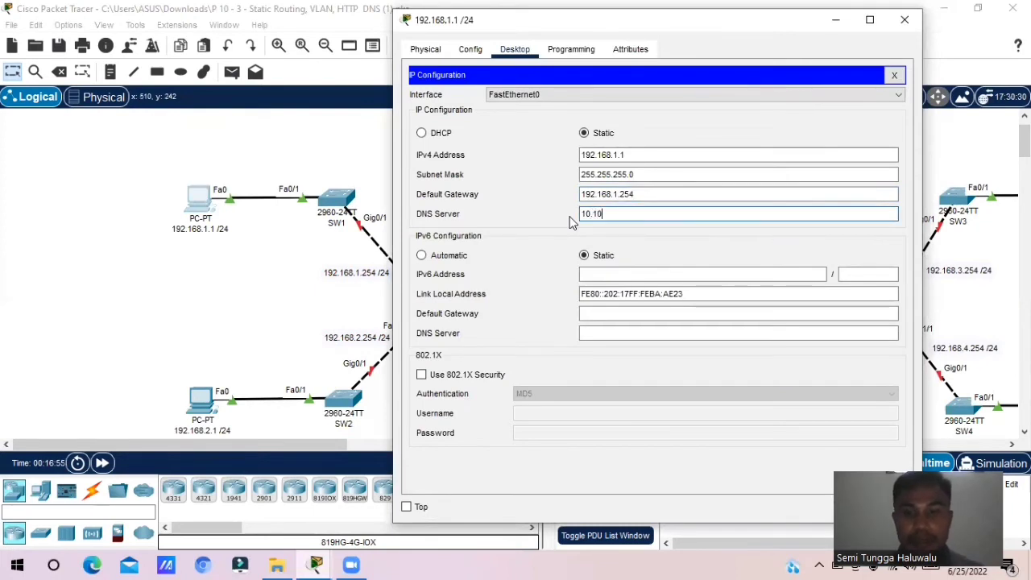
pyautogui.write('.1')
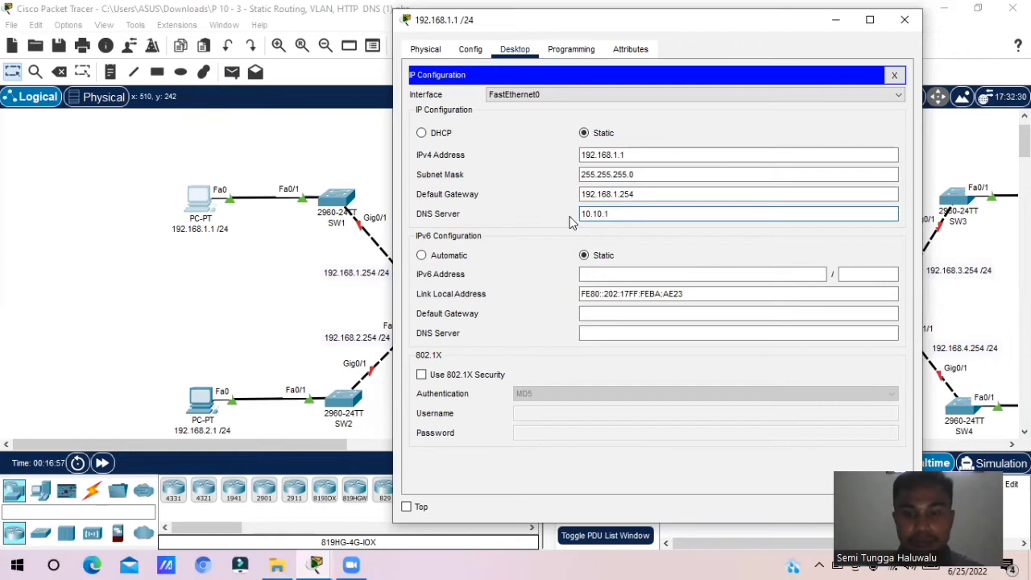
pyautogui.write('0.1')
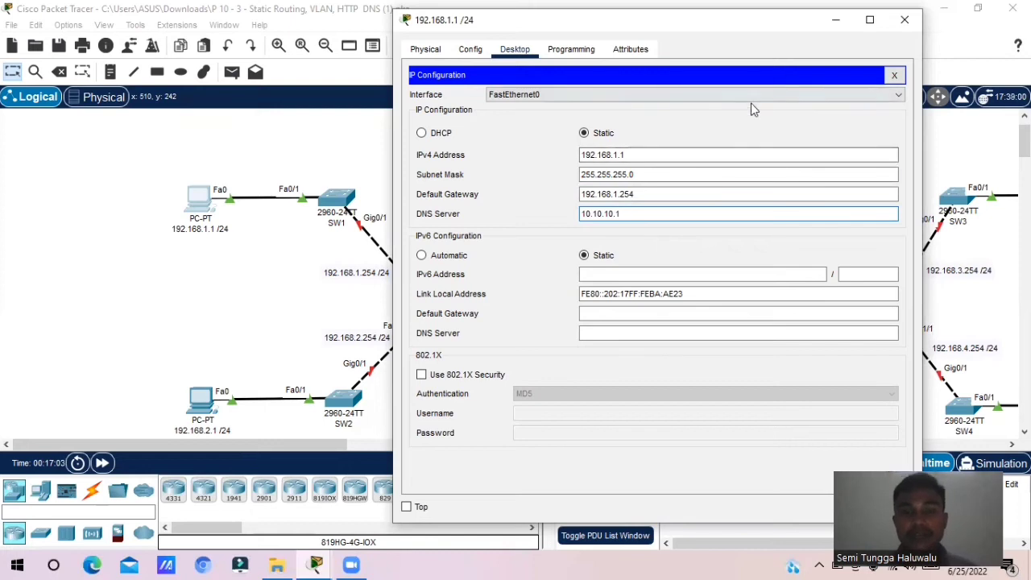
pyautogui.click(904, 20)
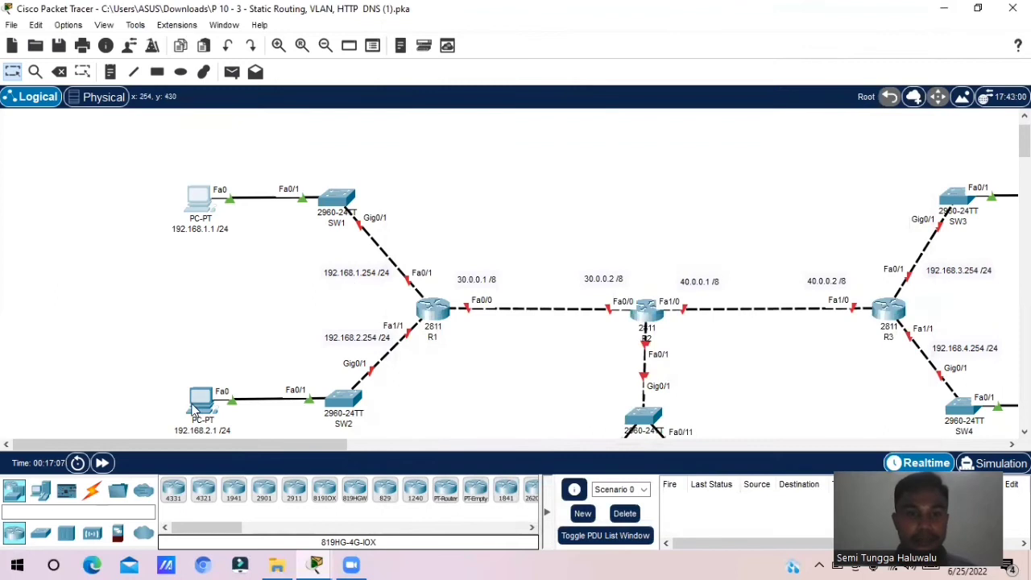
# Give the PC connected to SW2 the static IPv4 address 192.168.2.1 with subnet mask 255.255.255.0
pyautogui.click(197, 403)
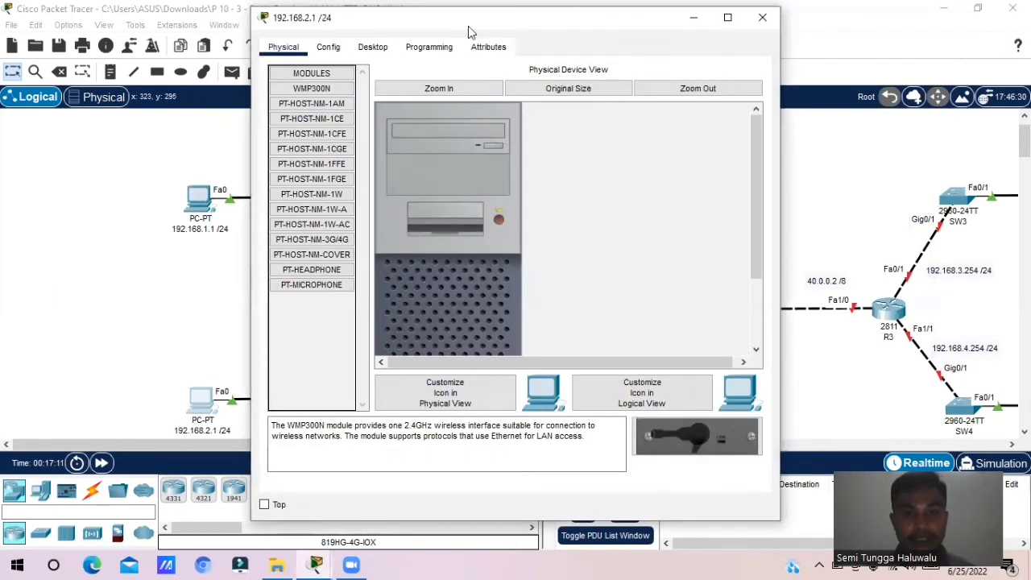
pyautogui.moveTo(463, 19); pyautogui.dragTo(610, 35)
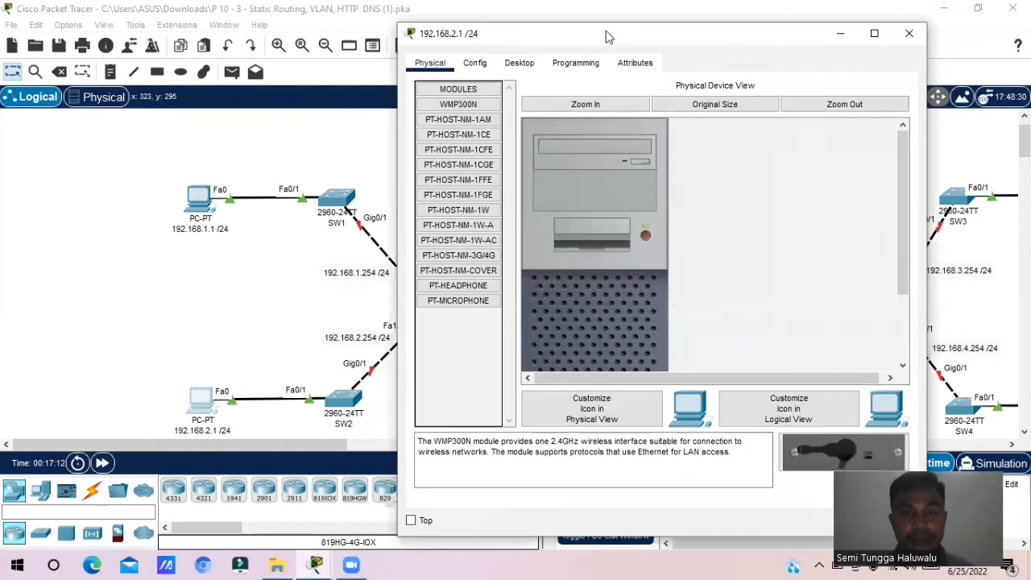
pyautogui.click(510, 68)
pyautogui.click(457, 157)
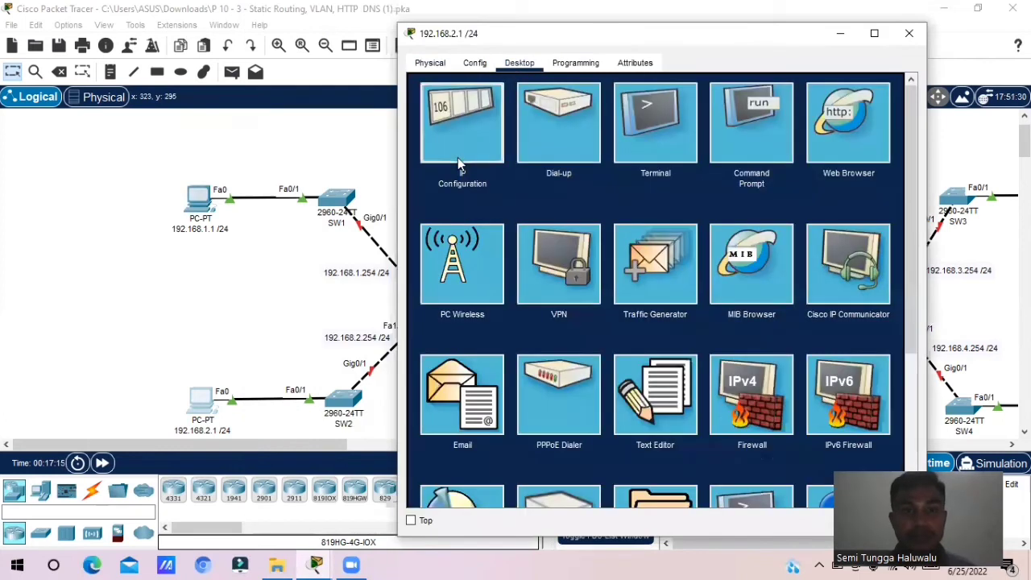
pyautogui.click(618, 167)
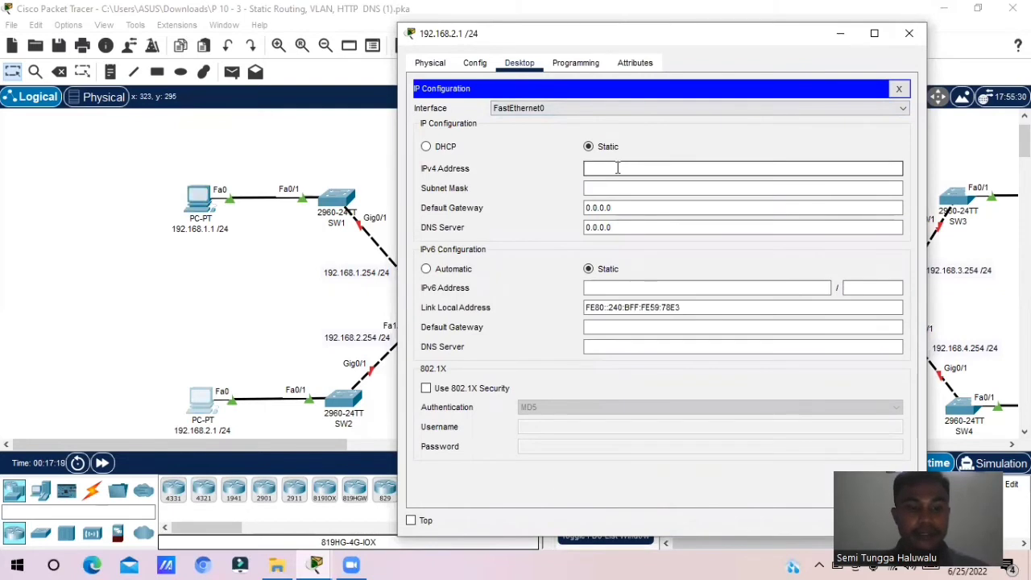
pyautogui.write('192.168.2.1')
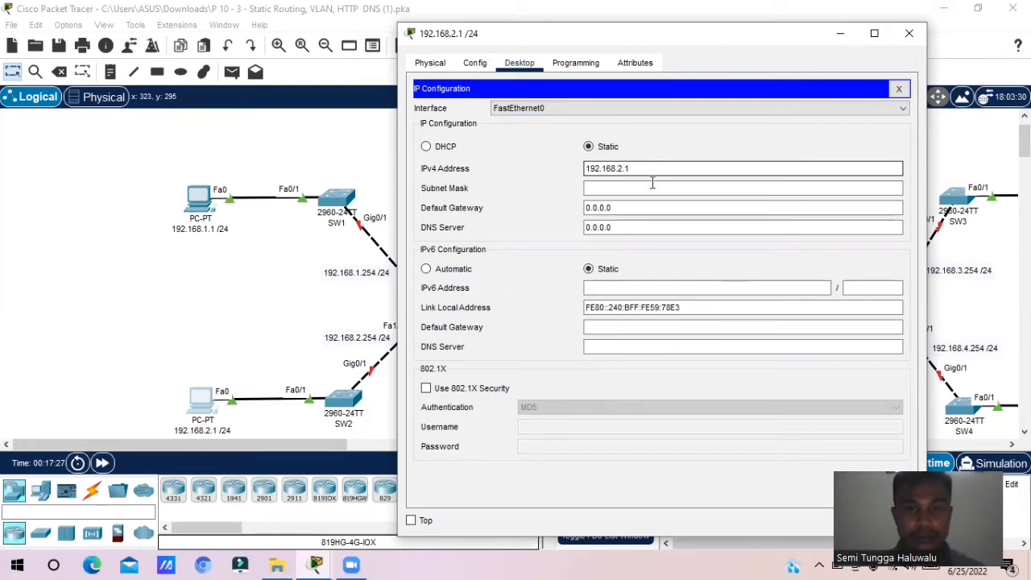
pyautogui.click(618, 187)
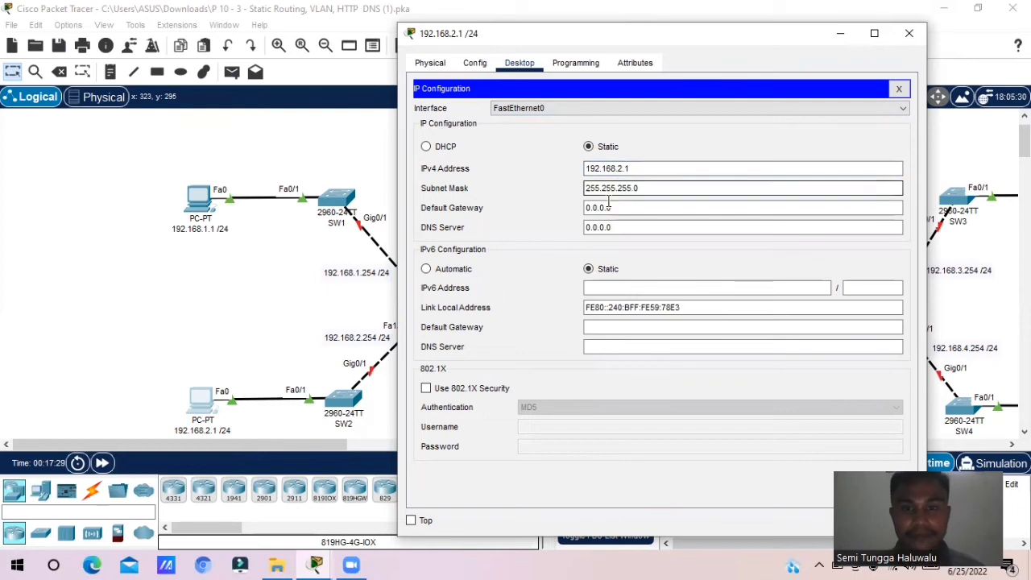
# Set the 192.168.2.1 PC's default gateway to 192.168.2.254 and its DNS server to 10.10.10.1, then return to the topology
pyautogui.moveTo(614, 208); pyautogui.dragTo(579, 211)
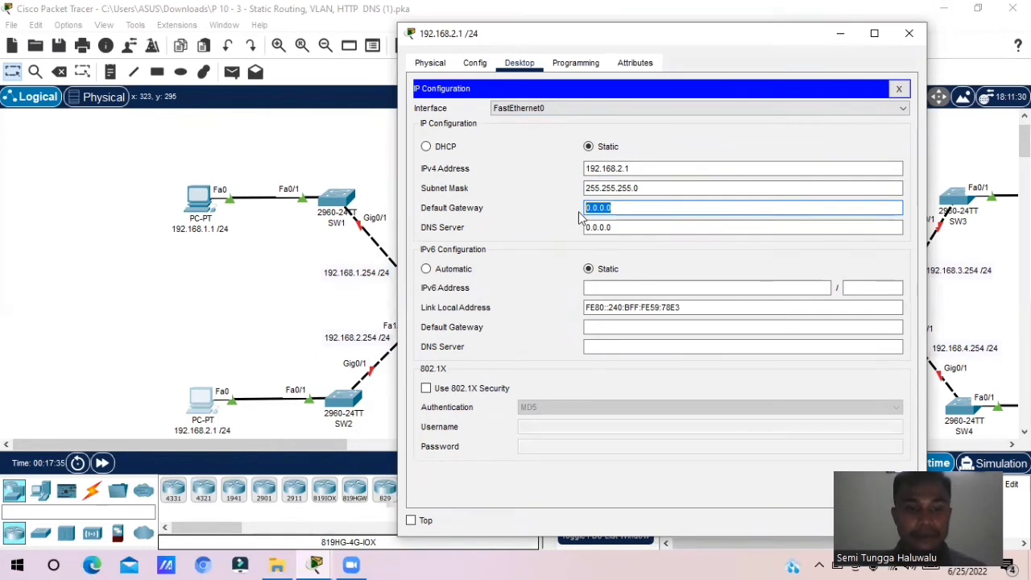
pyautogui.write('192.168')
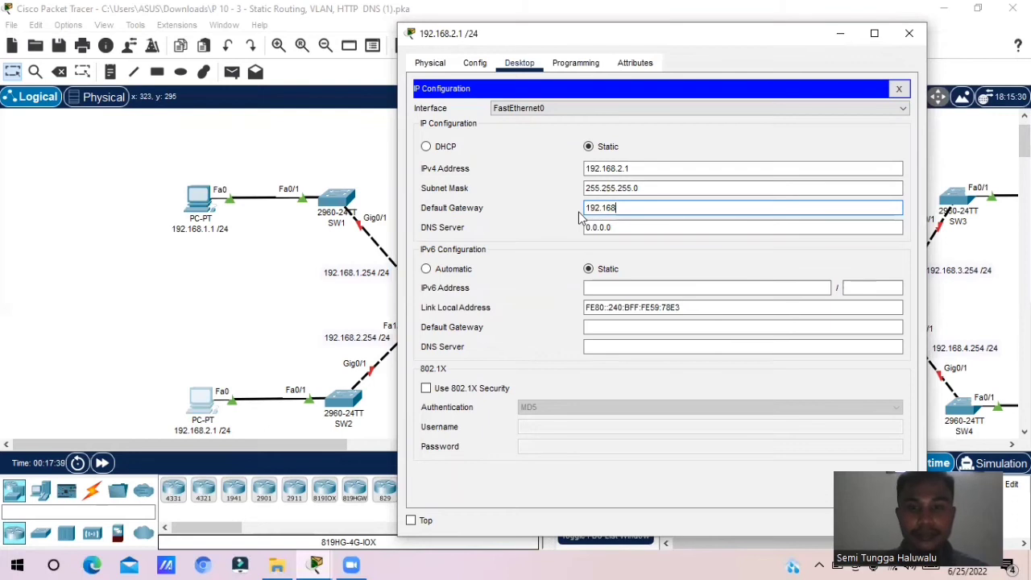
pyautogui.write('.2.254')
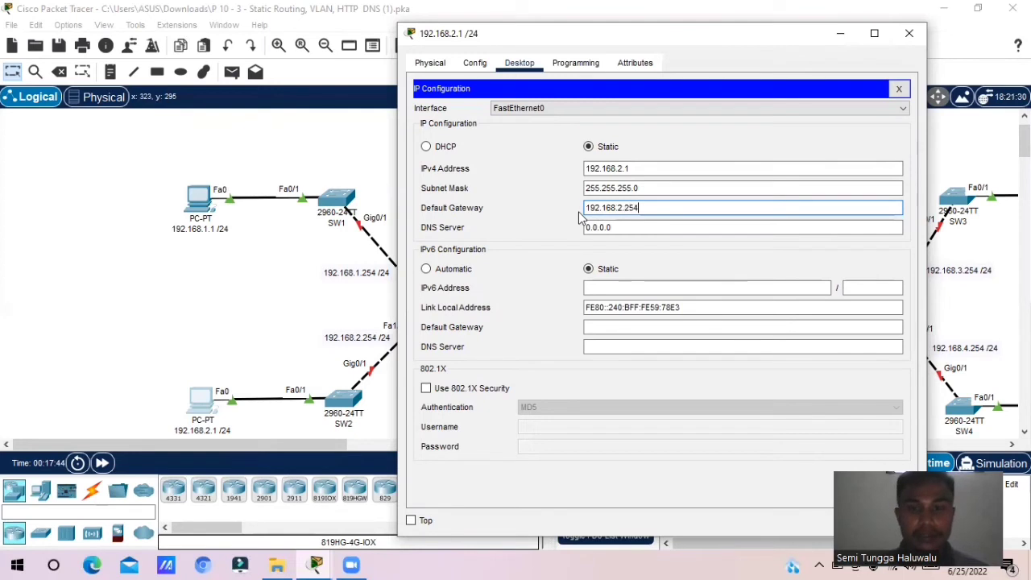
pyautogui.moveTo(617, 228); pyautogui.dragTo(582, 229)
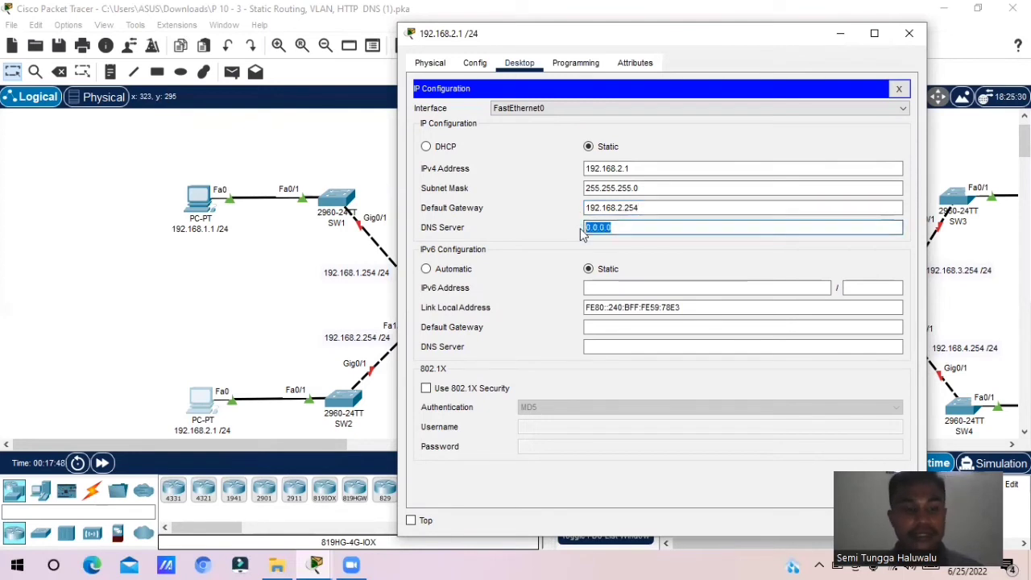
pyautogui.press('BackSpace')
pyautogui.write('10.1')
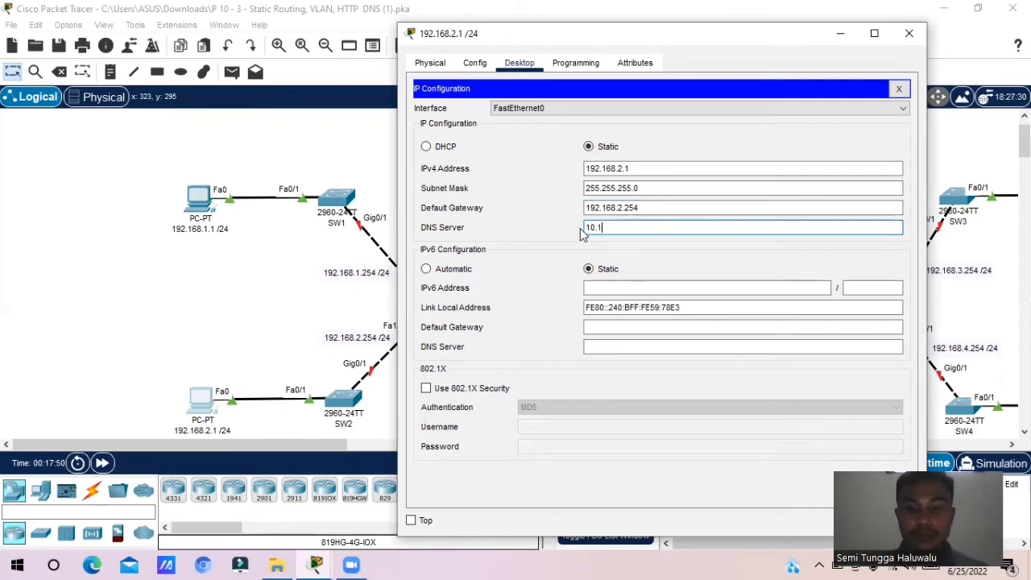
pyautogui.write('0.10.1')
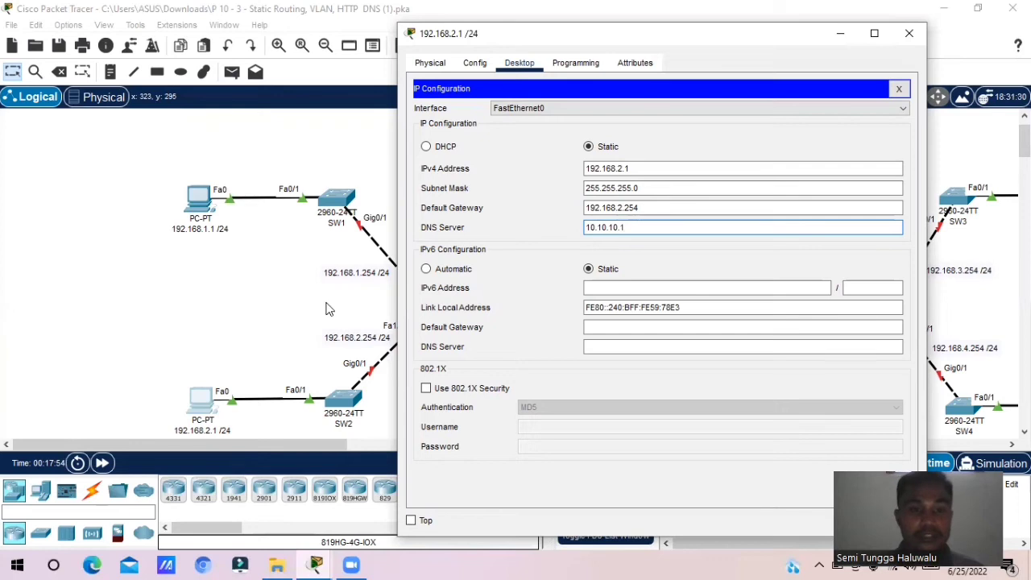
pyautogui.click(237, 316)
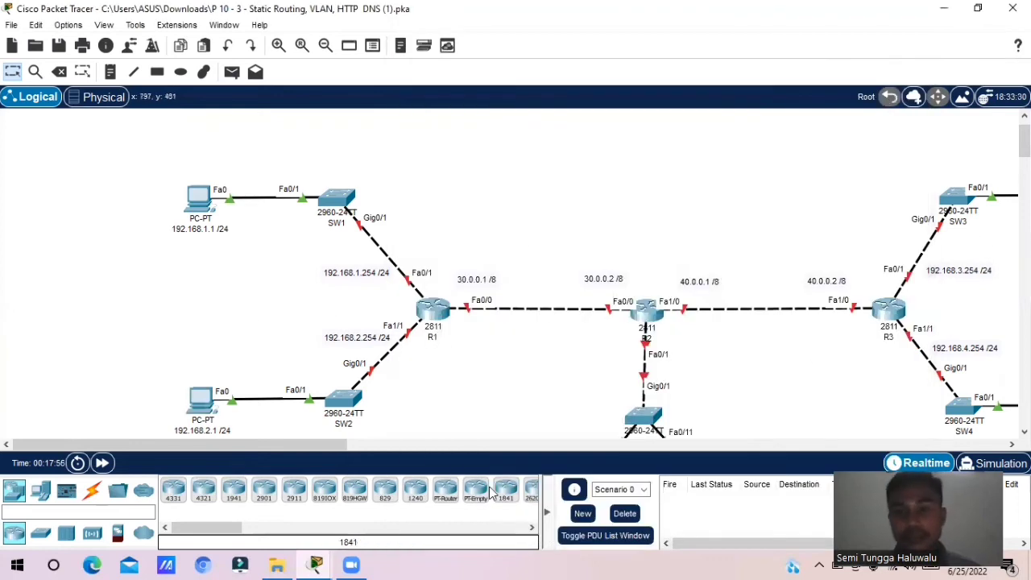
# Give the PC connected to SW3 the static IPv4 address 192.168.3.1 with subnet mask 255.255.255.0
pyautogui.moveTo(299, 449); pyautogui.dragTo(384, 447)
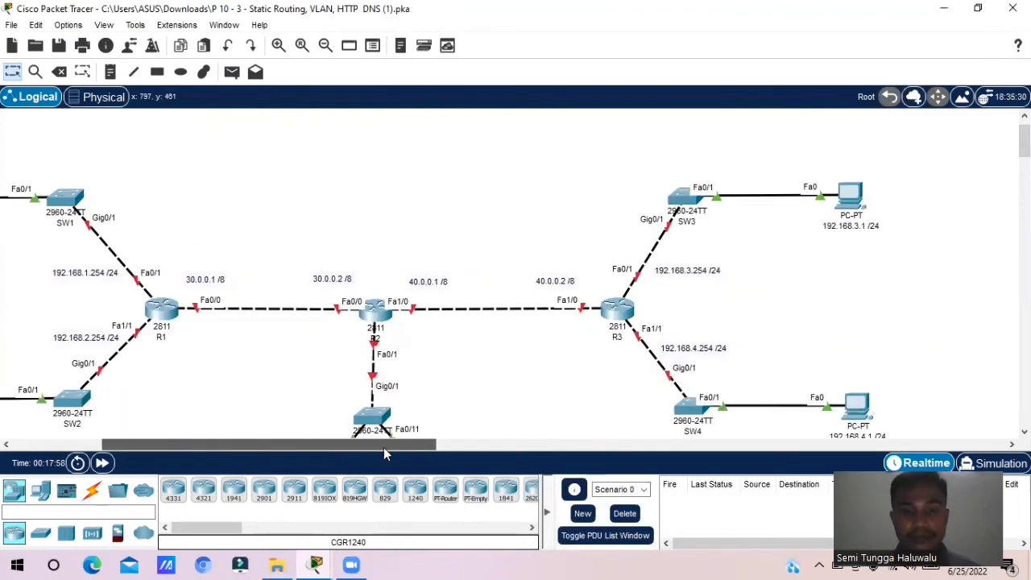
pyautogui.click(851, 197)
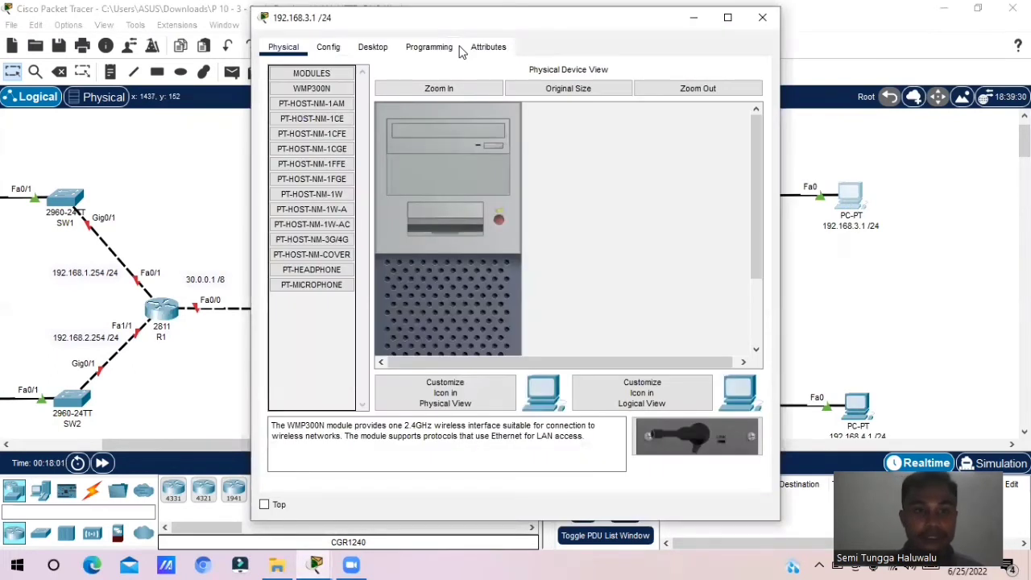
pyautogui.moveTo(451, 17); pyautogui.dragTo(262, 93)
pyautogui.click(184, 123)
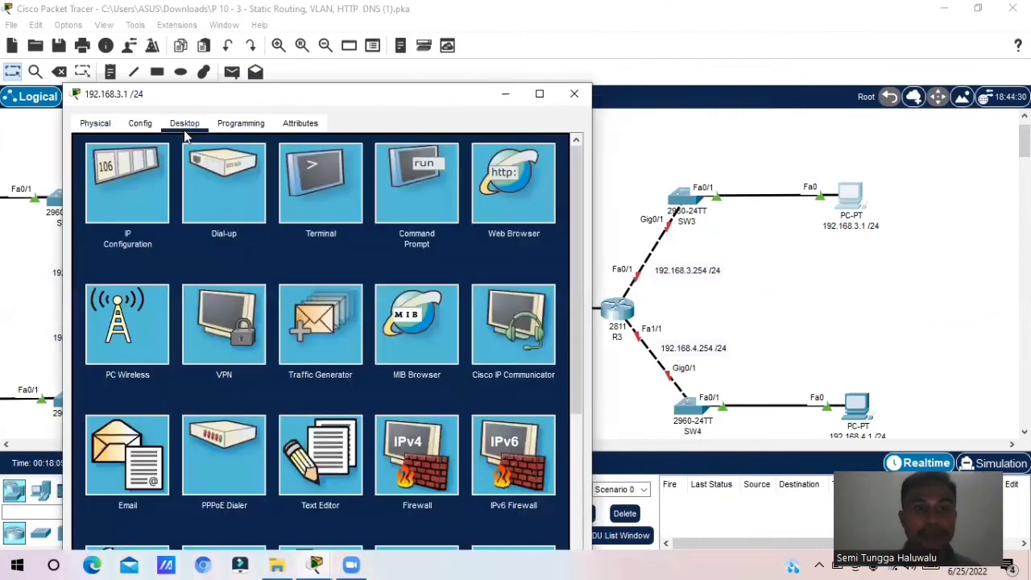
pyautogui.click(154, 170)
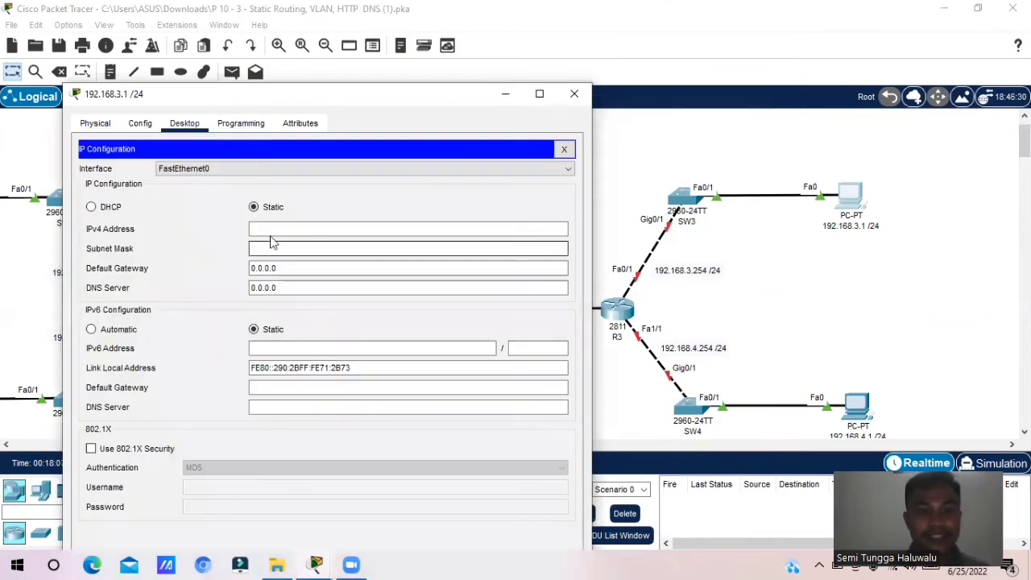
pyautogui.click(272, 231)
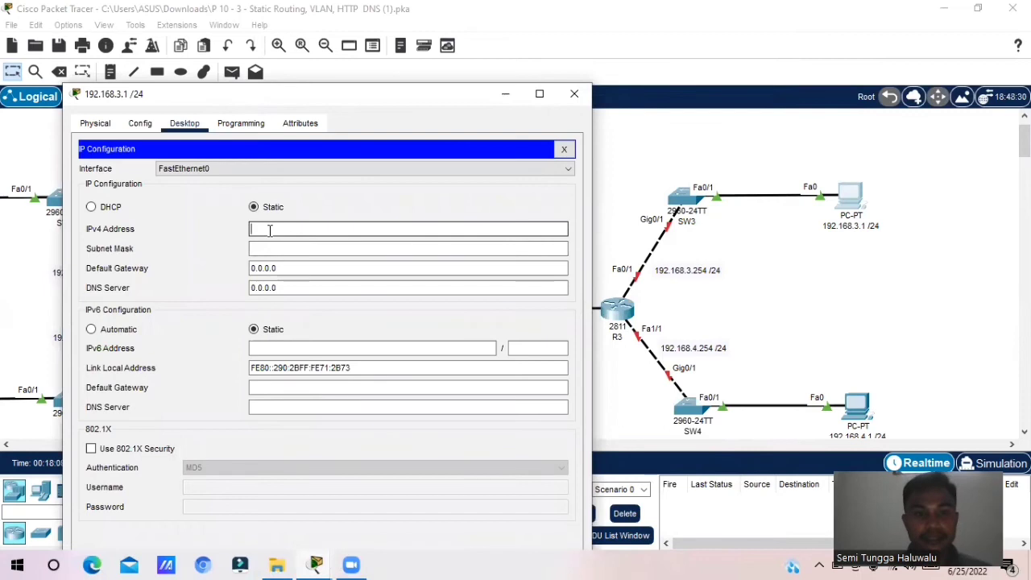
pyautogui.write('19')
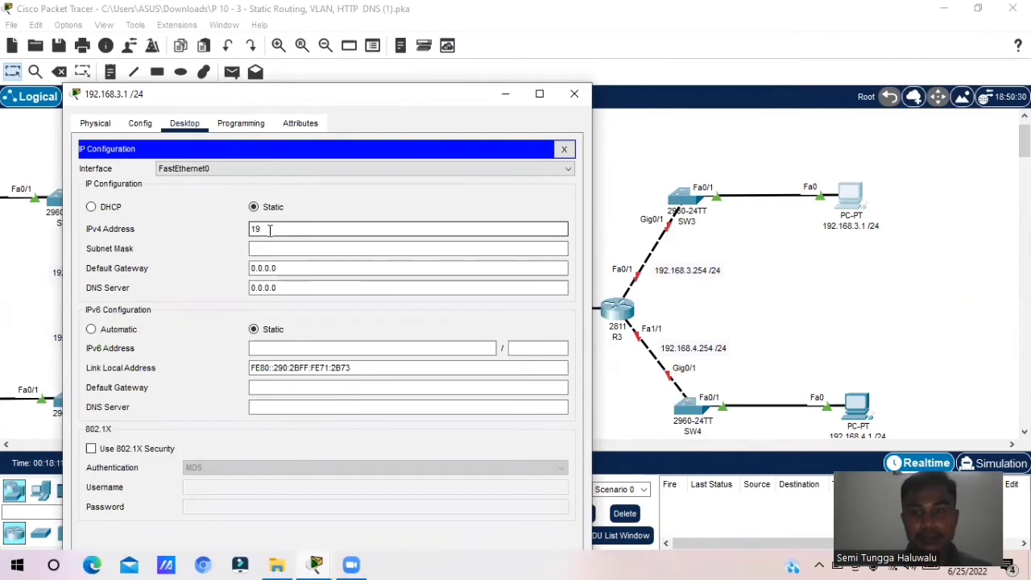
pyautogui.write('2.168.3.')
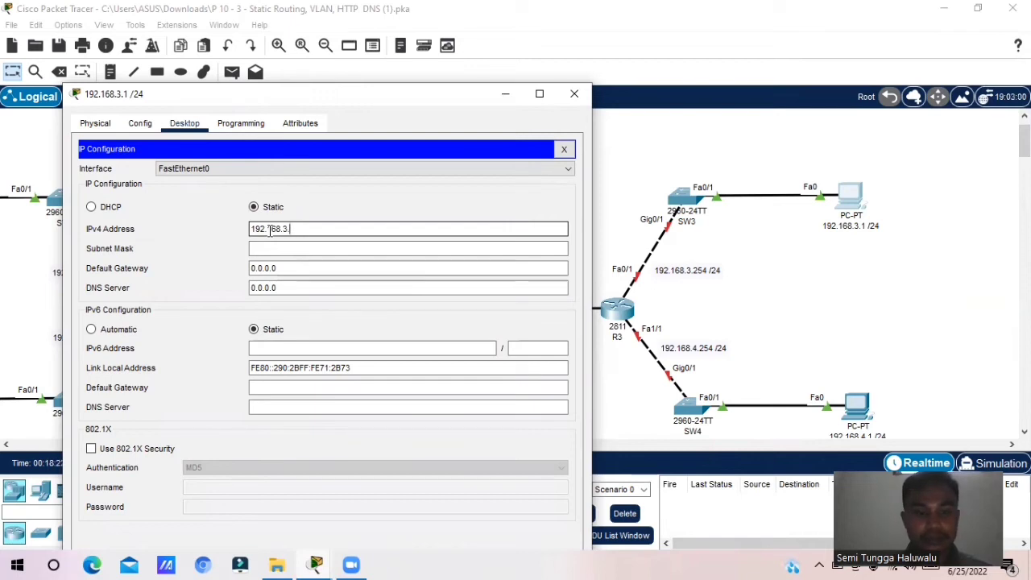
pyautogui.write('1')
pyautogui.click(263, 250)
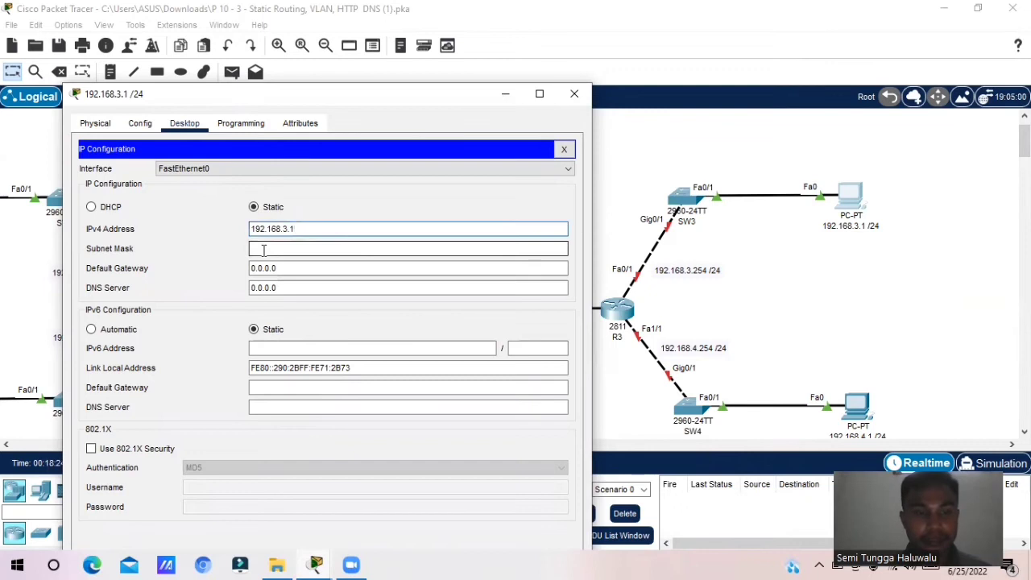
pyautogui.click(264, 251)
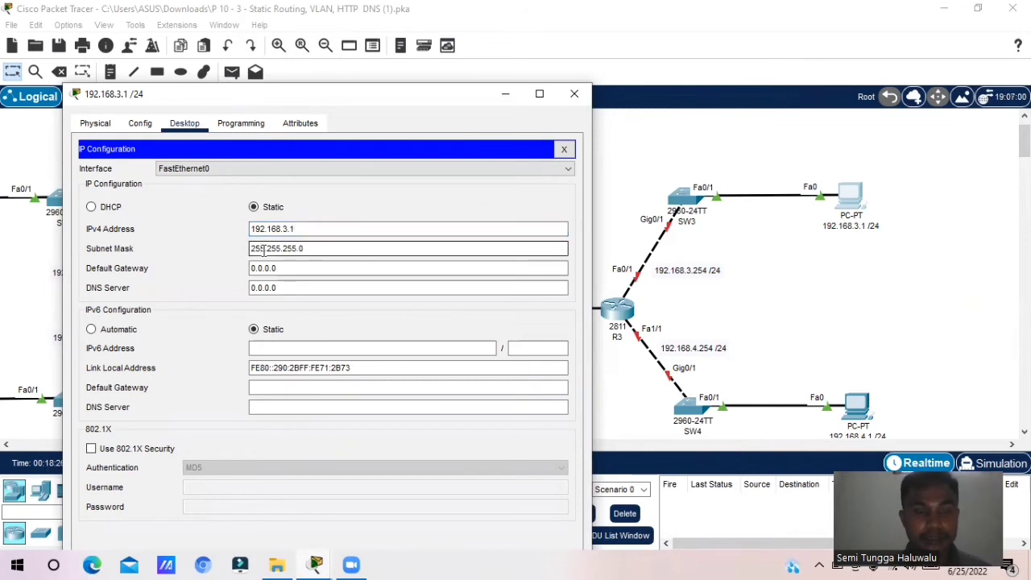
# Set the 192.168.3.1 PC's default gateway to 192.168.3.254
pyautogui.click(305, 268)
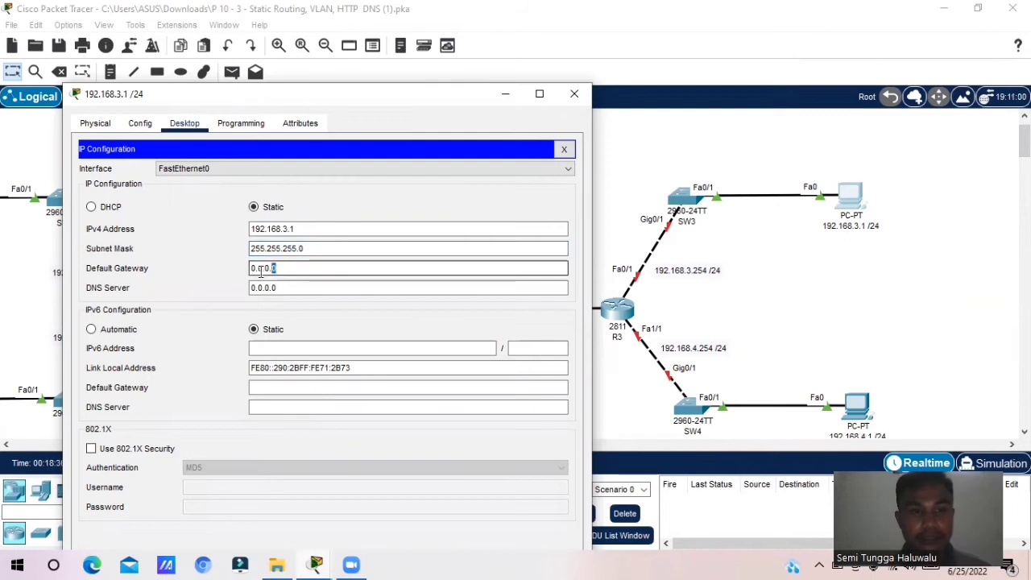
pyautogui.moveTo(277, 270); pyautogui.dragTo(247, 277)
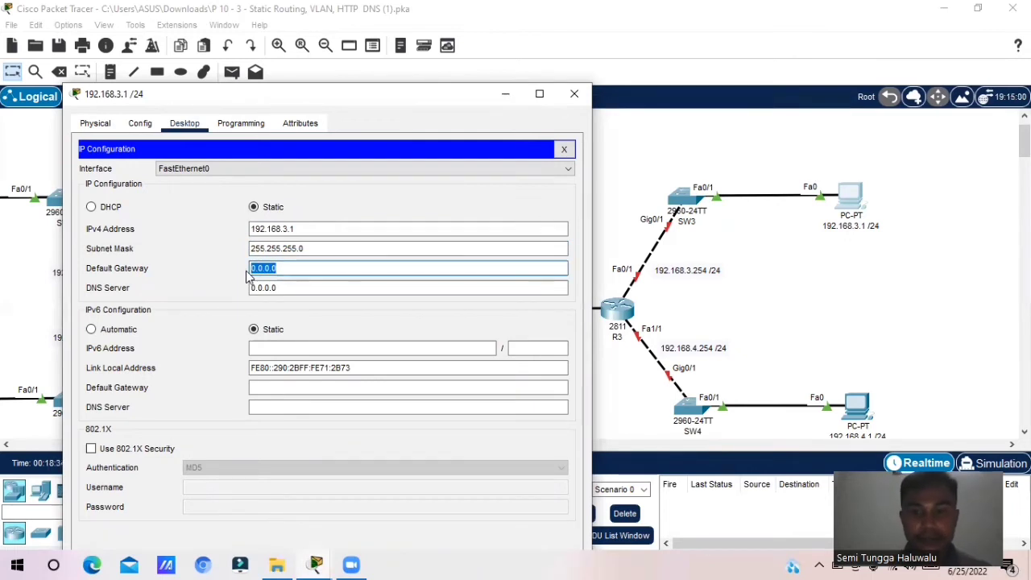
pyautogui.write('192.1')
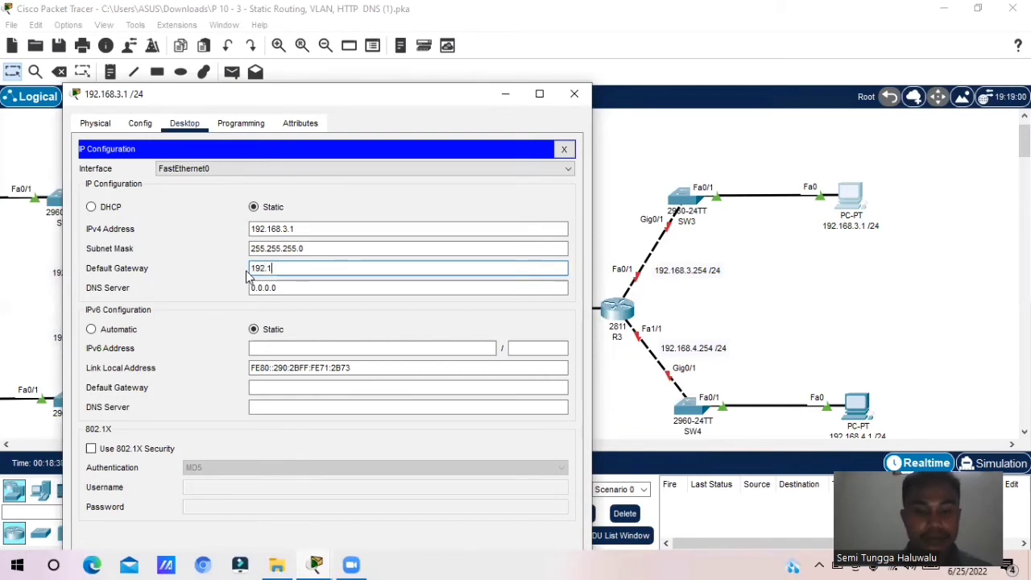
pyautogui.write('68.')
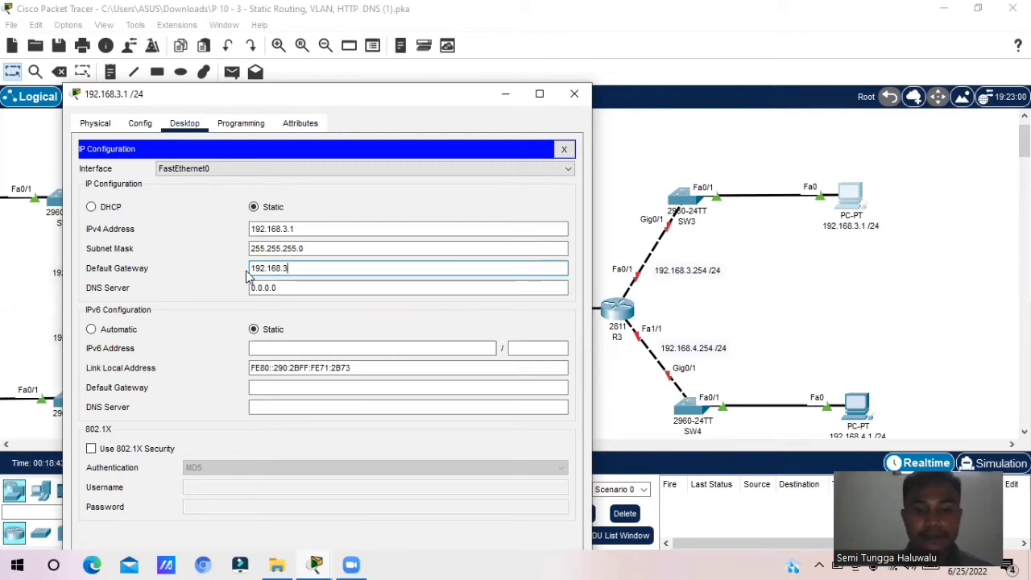
pyautogui.write('3.254')
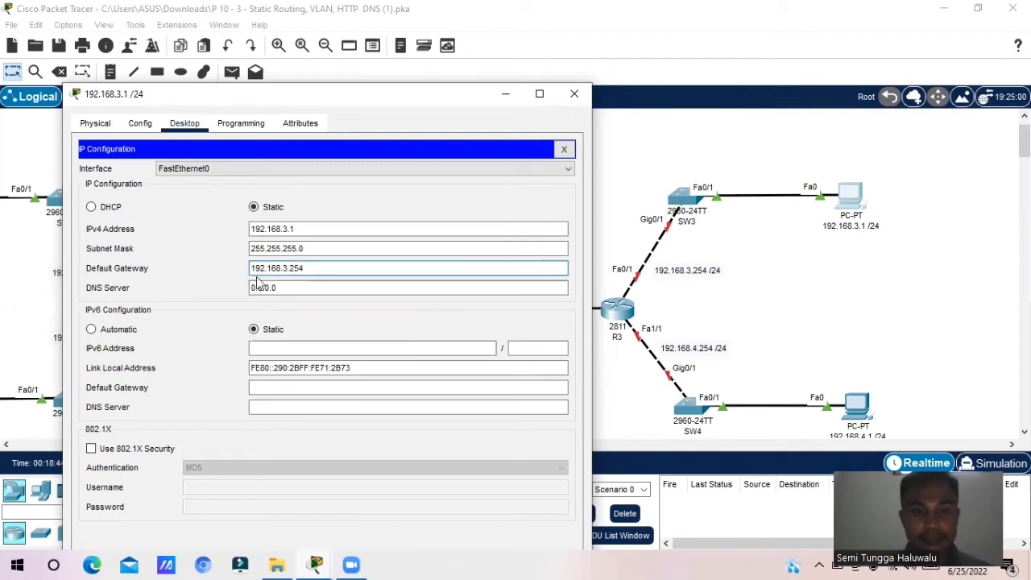
# Set the 192.168.3.1 PC's DNS server to 10.10.10.1 and close its configuration
pyautogui.click(276, 287)
pyautogui.moveTo(275, 287); pyautogui.dragTo(236, 295)
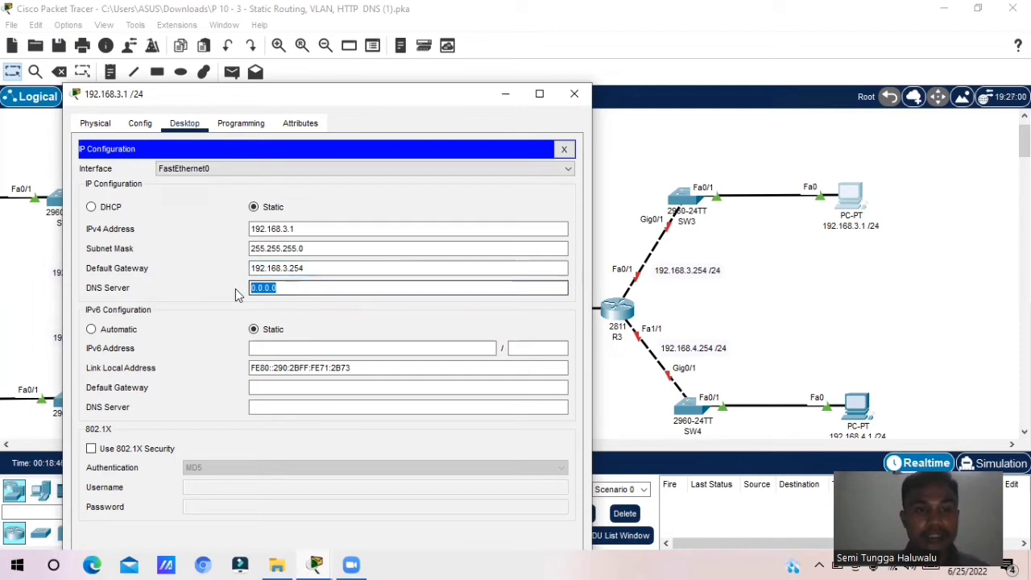
pyautogui.write('10.1')
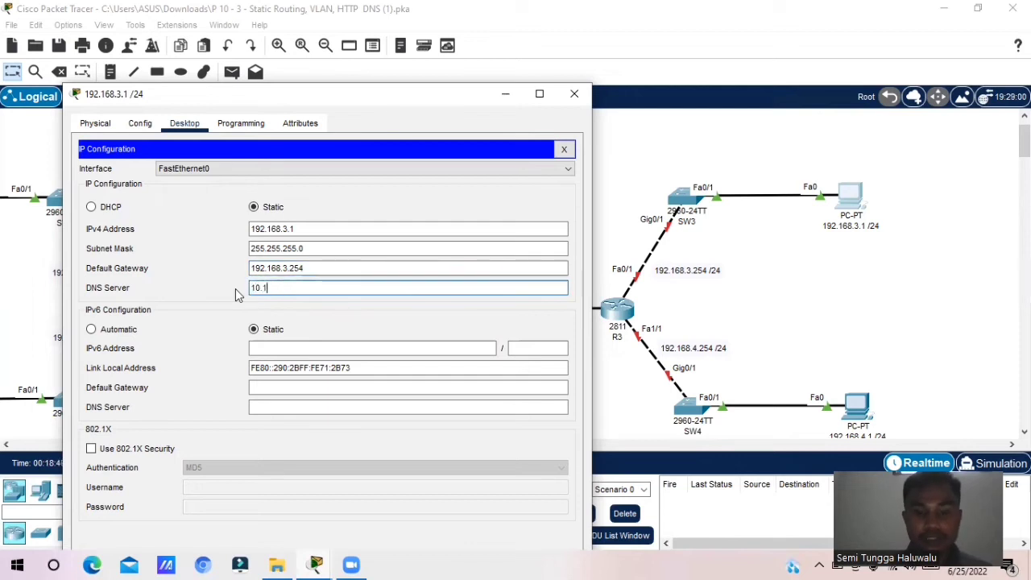
pyautogui.write('0.10.10')
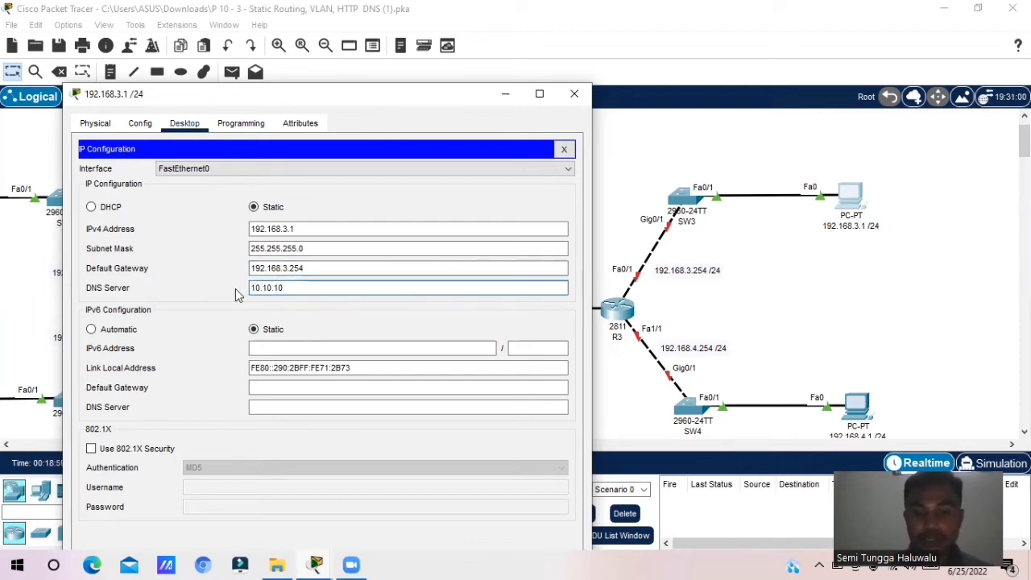
pyautogui.write('.1')
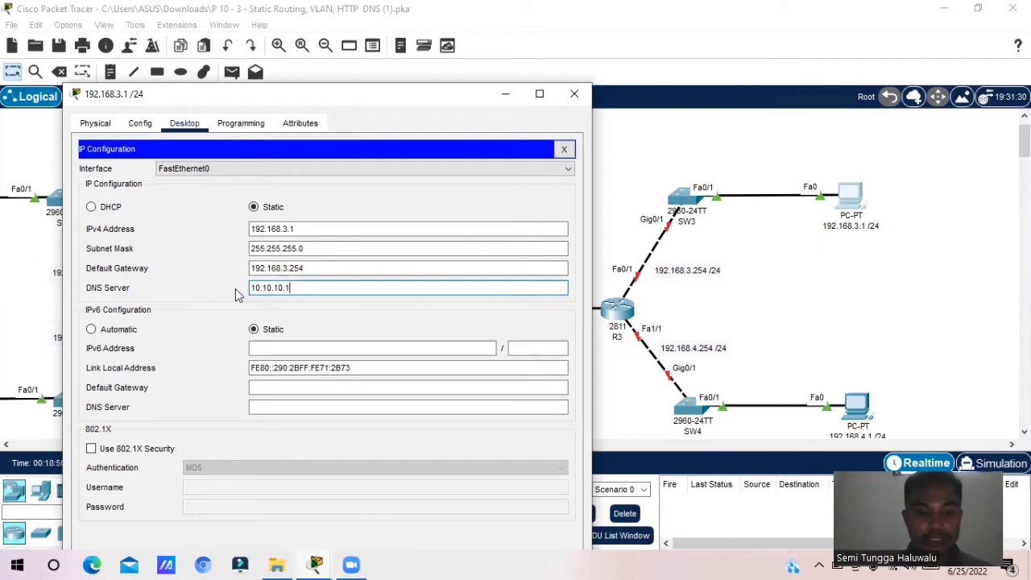
pyautogui.click(573, 96)
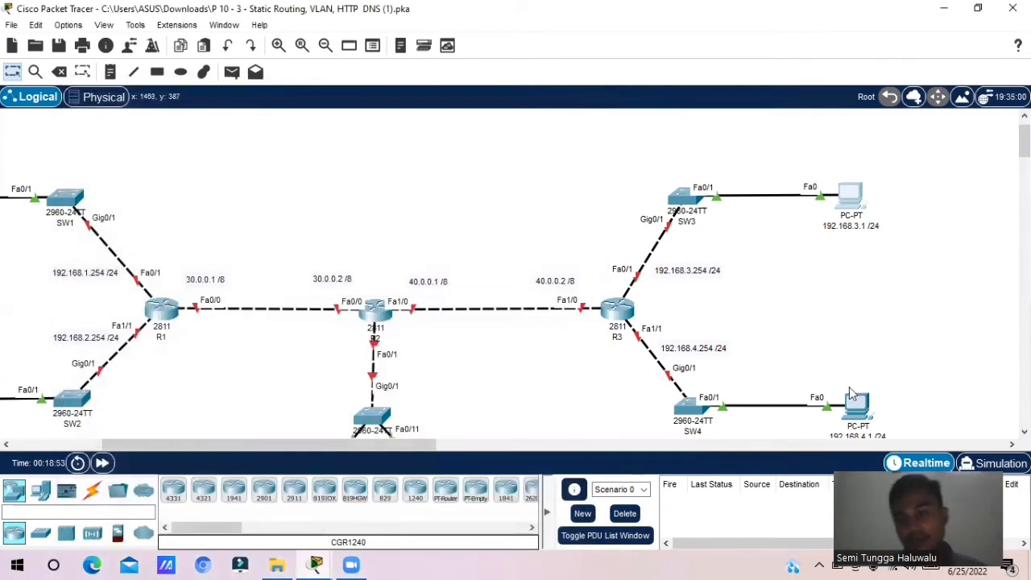
# Give the PC connected to SW4 the static IPv4 address 192.168.4.1 with subnet mask 255.255.255.0
pyautogui.scroll(-5, 515, 274)
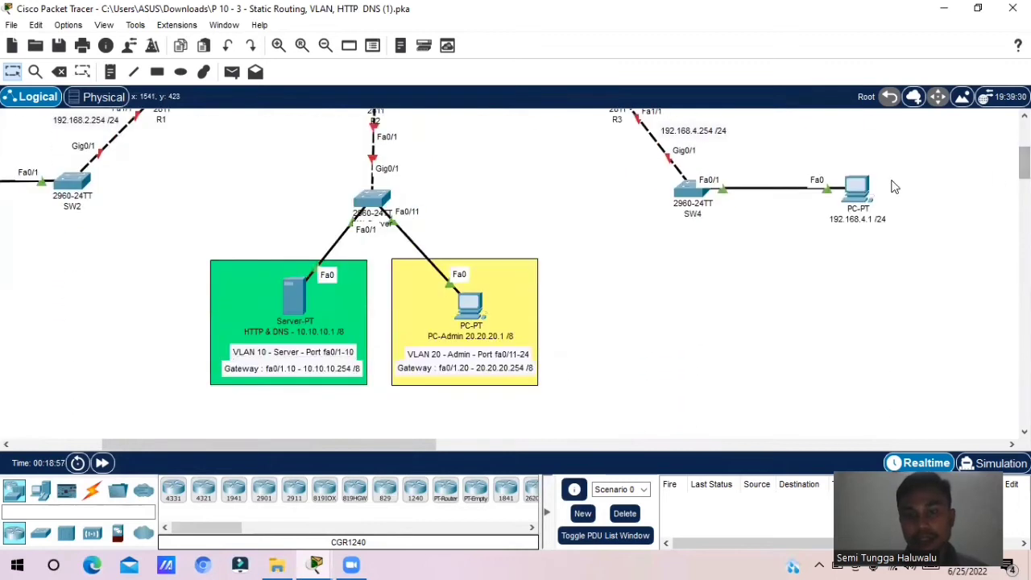
pyautogui.click(868, 192)
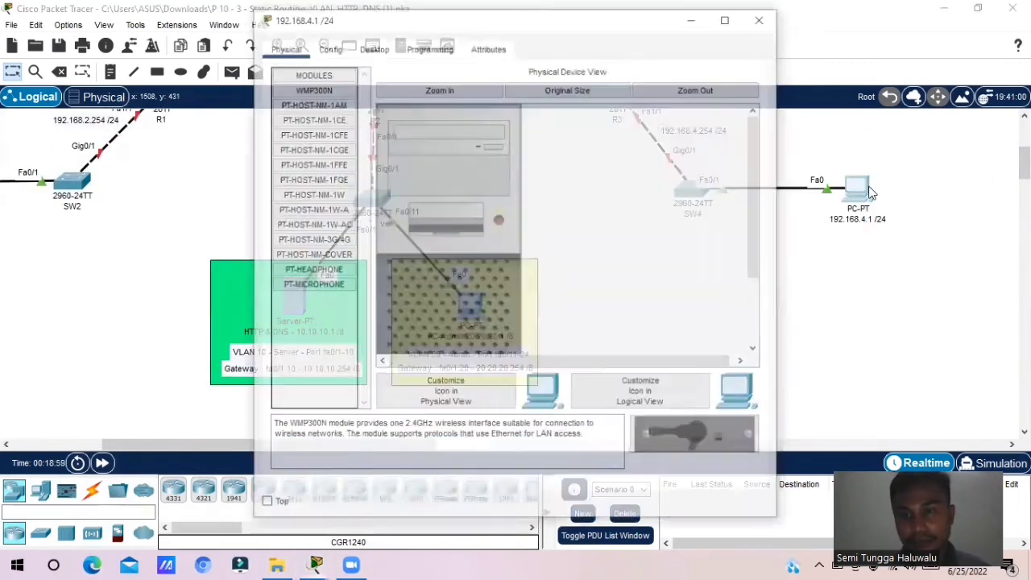
pyautogui.click(373, 48)
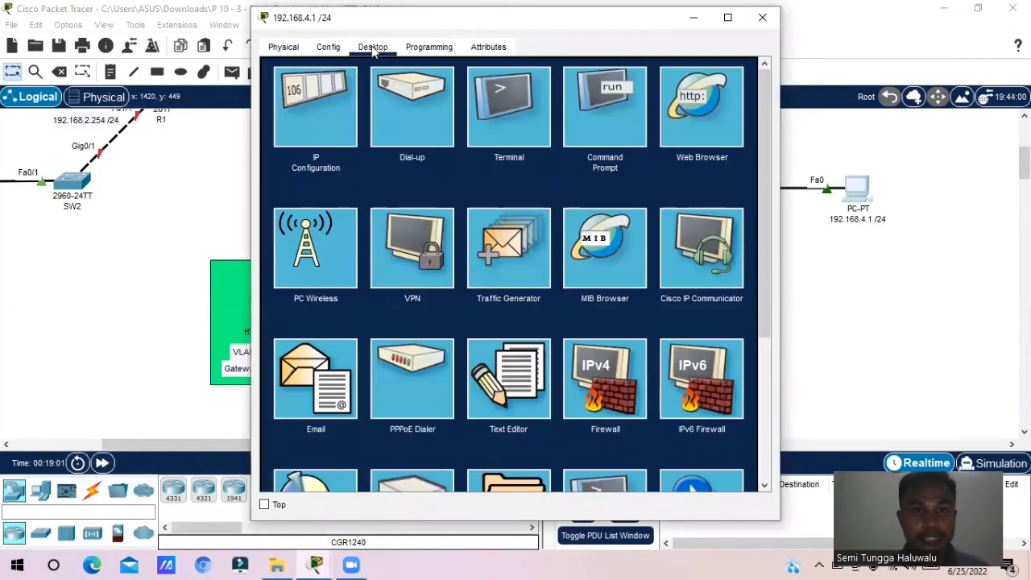
pyautogui.click(302, 116)
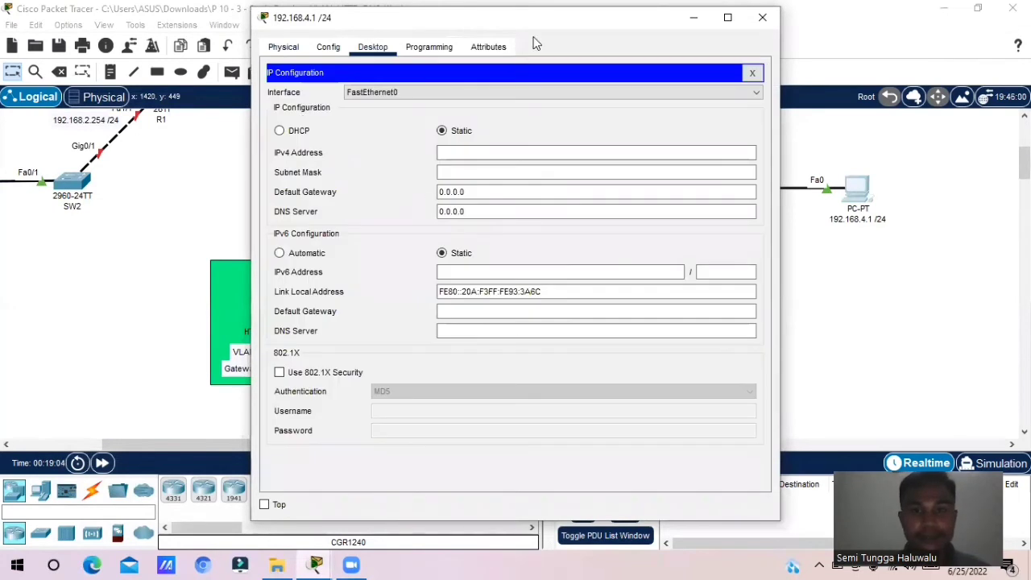
pyautogui.moveTo(526, 22); pyautogui.dragTo(373, 66)
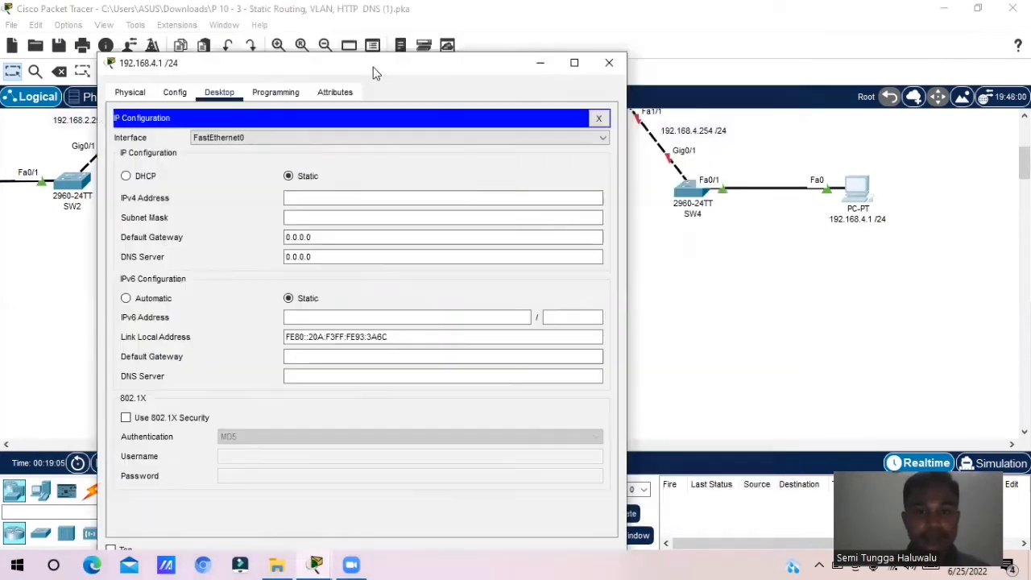
pyautogui.click(308, 197)
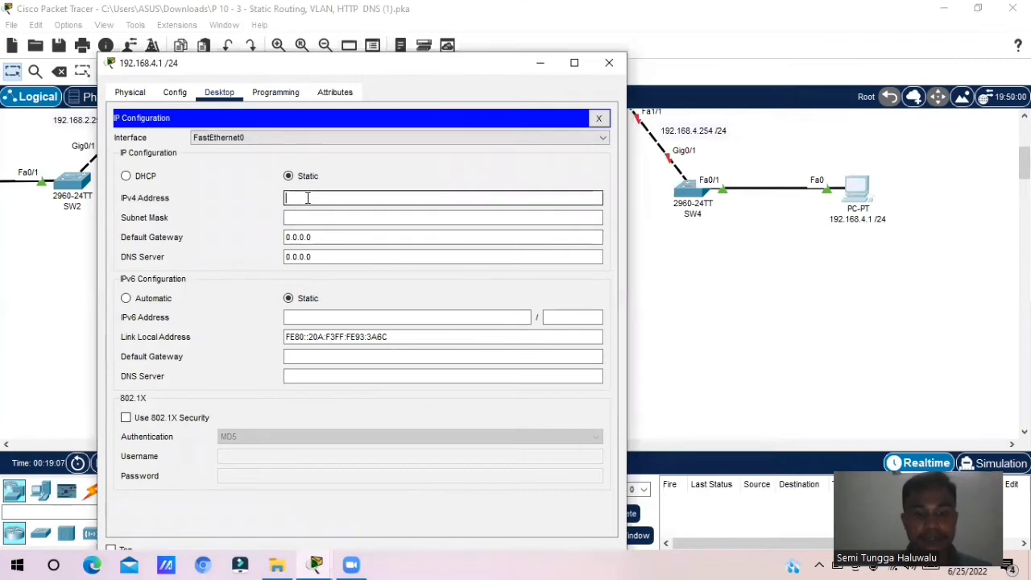
pyautogui.write('192')
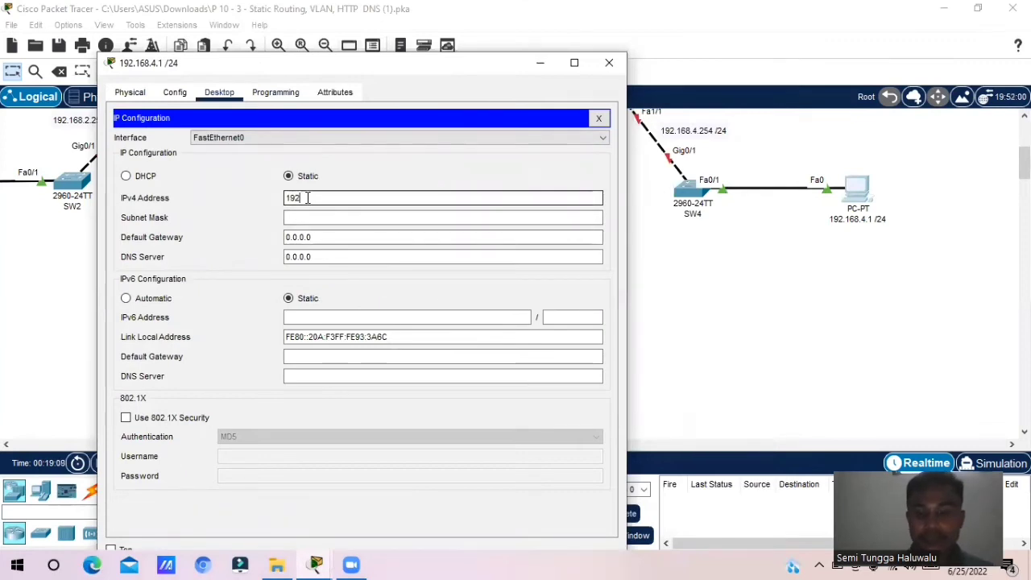
pyautogui.write('.168.3')
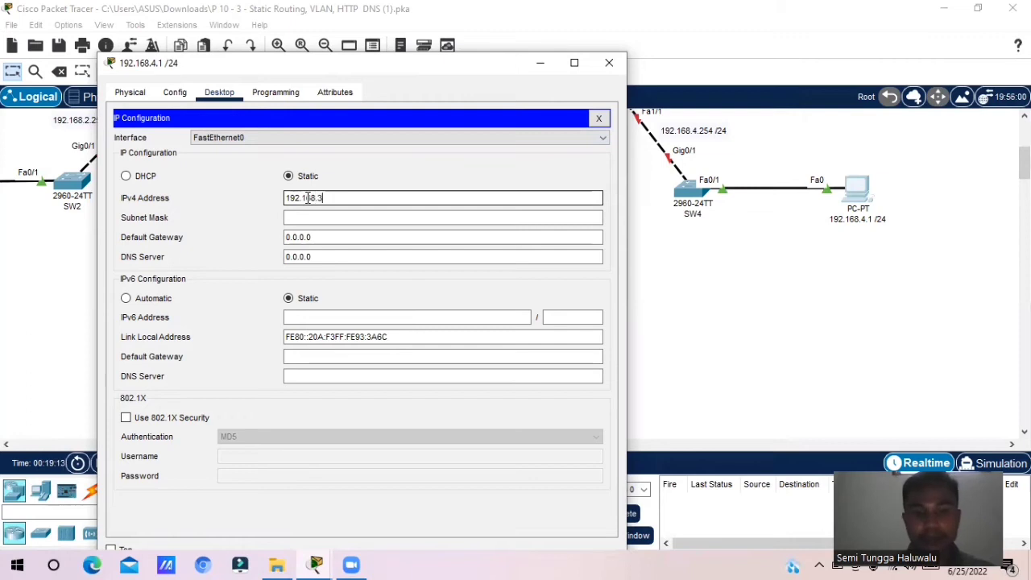
pyautogui.press('BackSpace')
pyautogui.press('BackSpace')
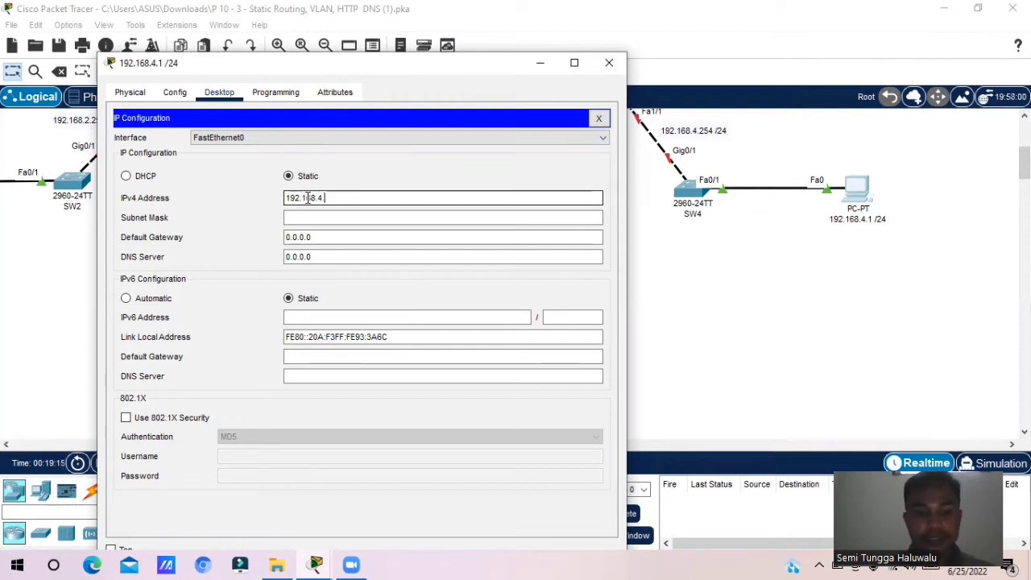
pyautogui.click(303, 214)
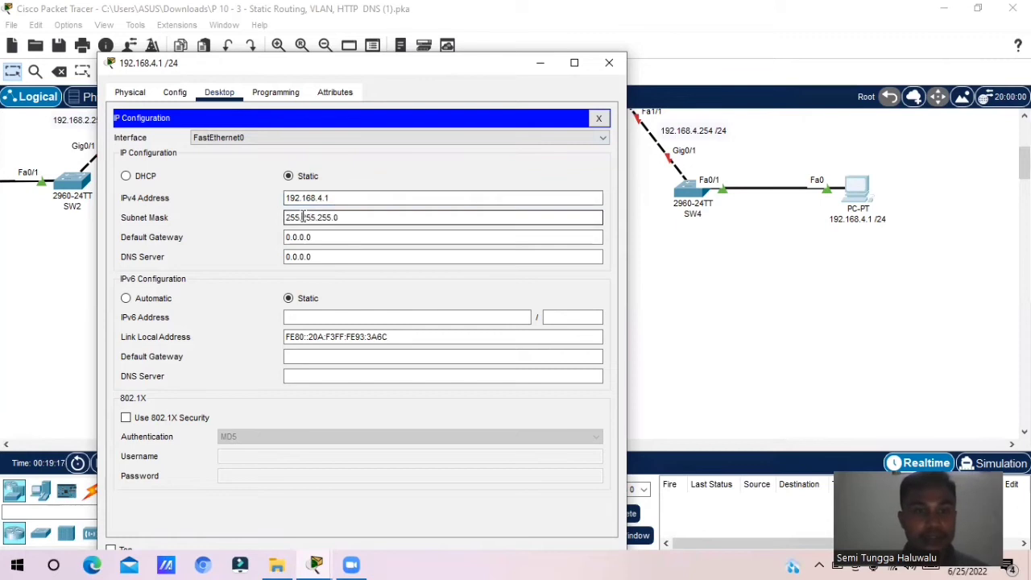
# Set the 192.168.4.1 PC's default gateway to 192.168.4.254
pyautogui.moveTo(314, 236); pyautogui.dragTo(284, 237)
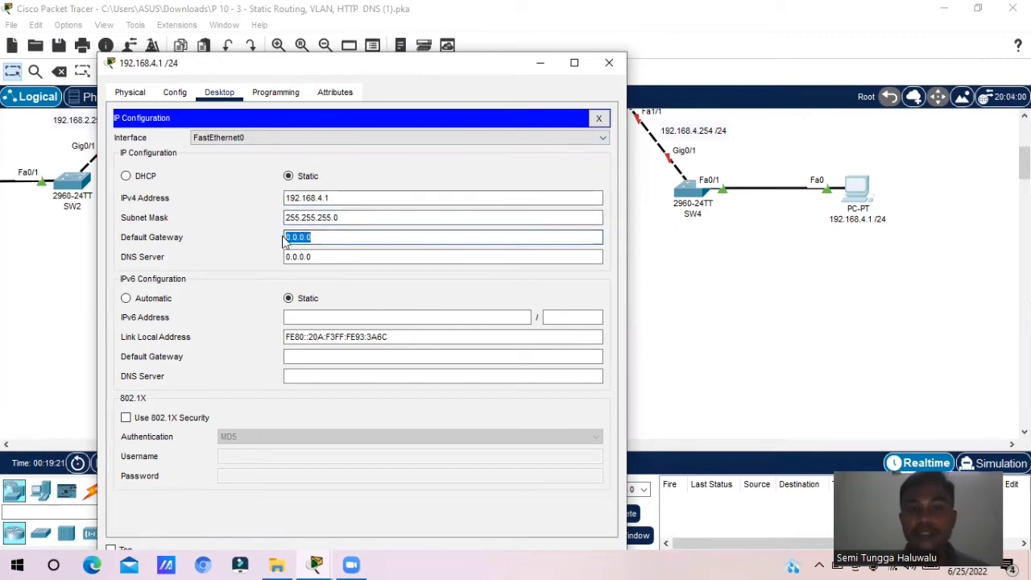
pyautogui.write('192.')
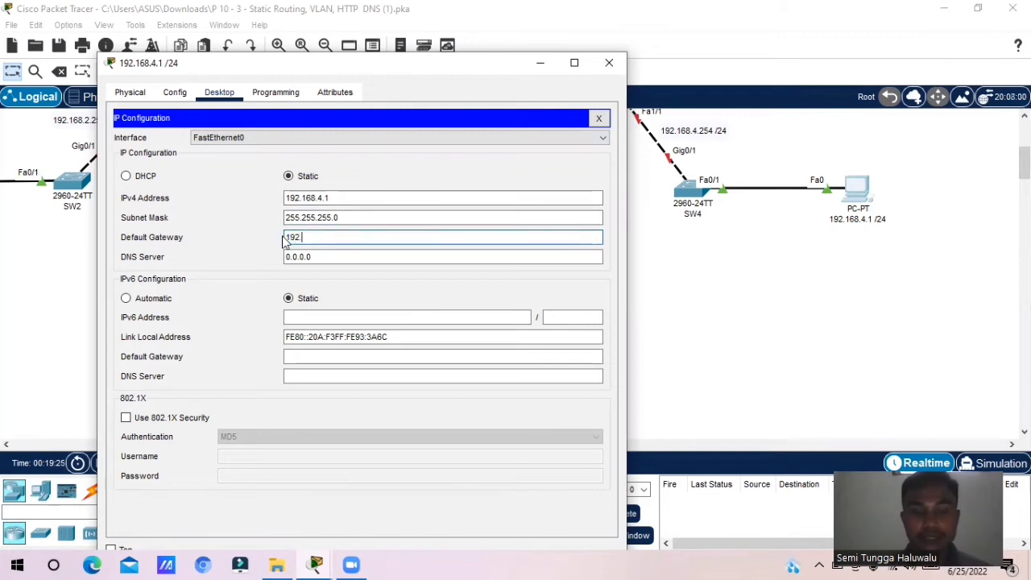
pyautogui.write('168.')
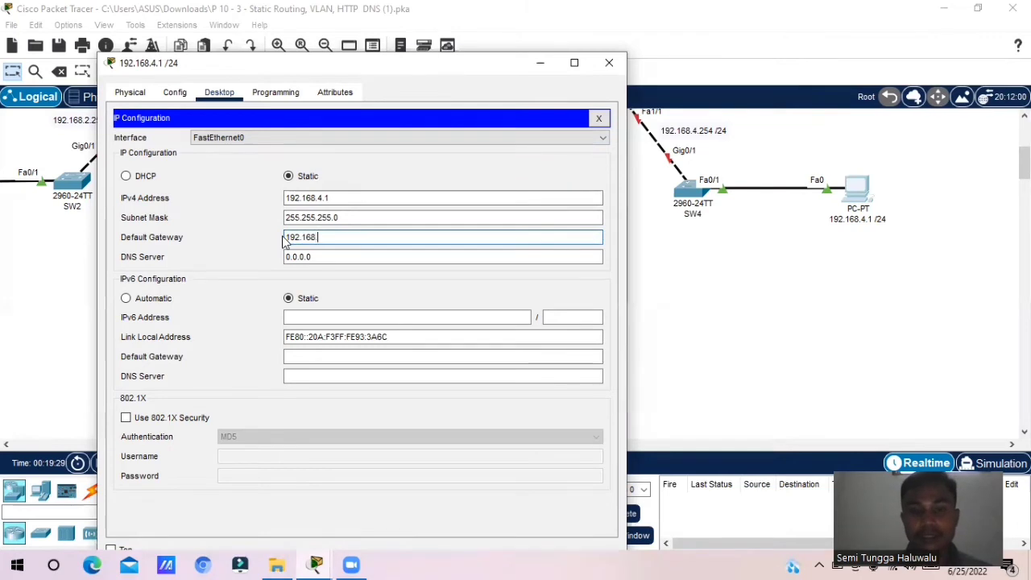
pyautogui.write('4')
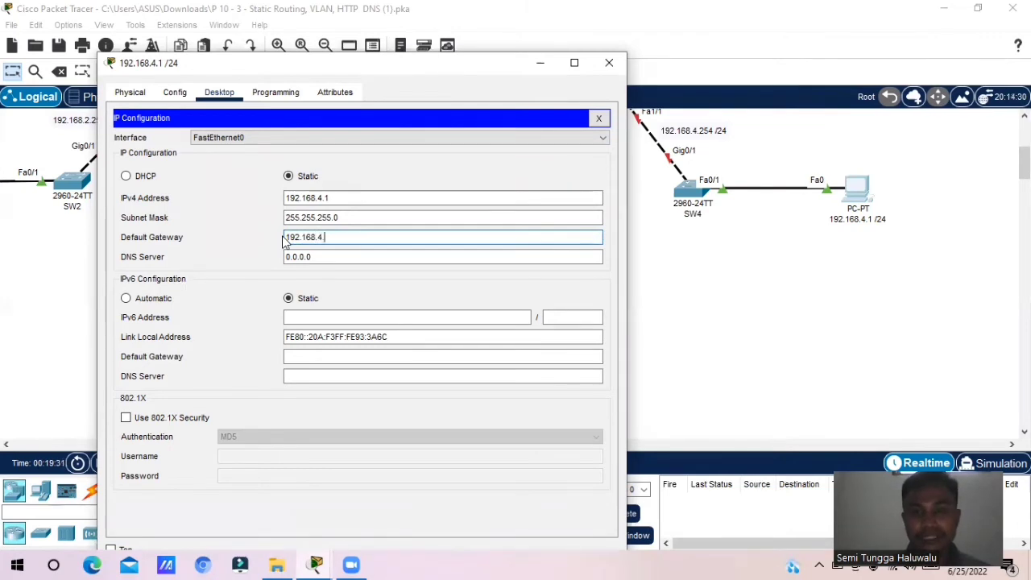
pyautogui.write('.')
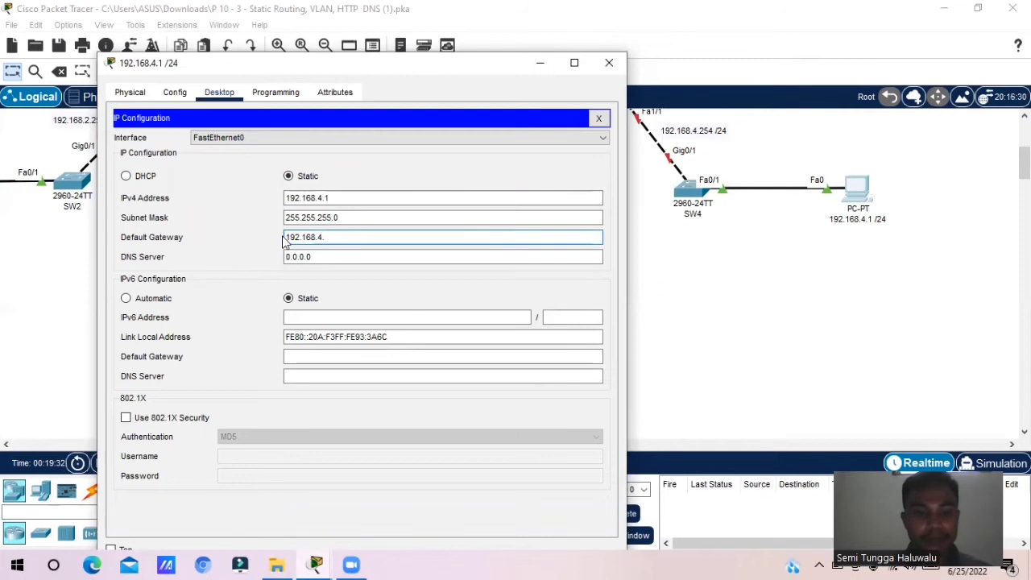
pyautogui.write('25')
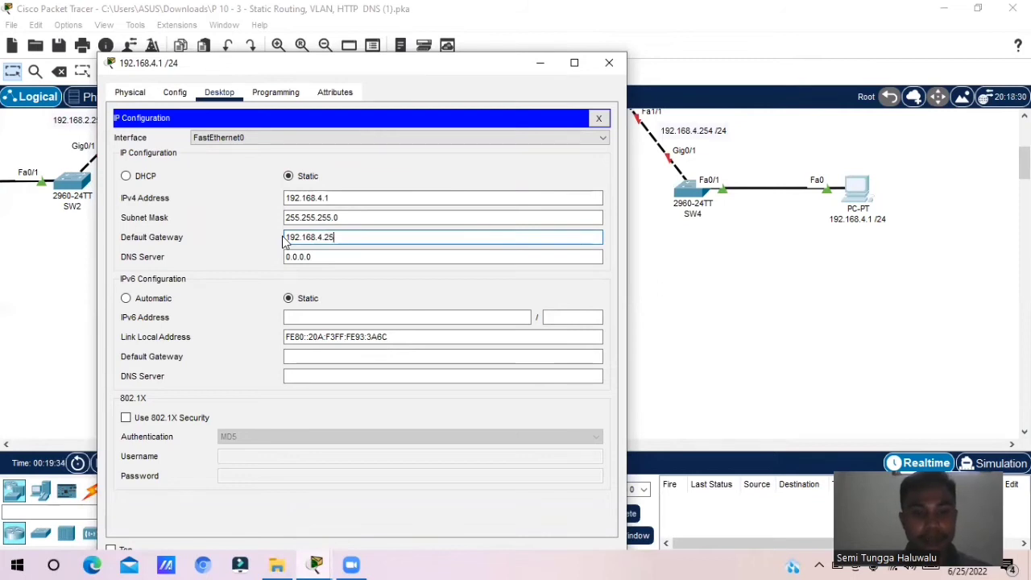
pyautogui.write('4')
# Set the 192.168.4.1 PC's DNS server to 10.10.10.1 and close its configuration
pyautogui.click(298, 257)
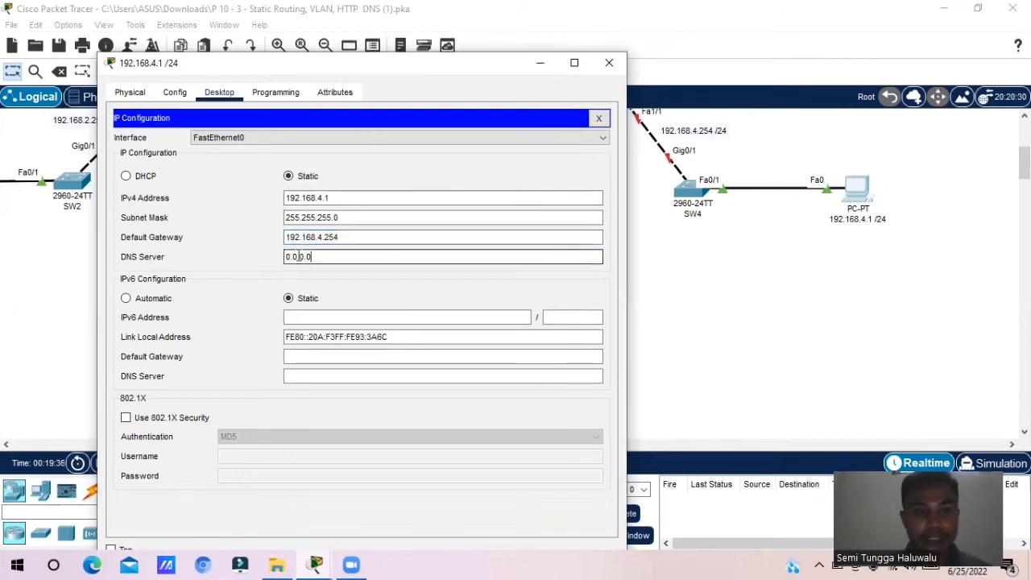
pyautogui.doubleClick(298, 256)
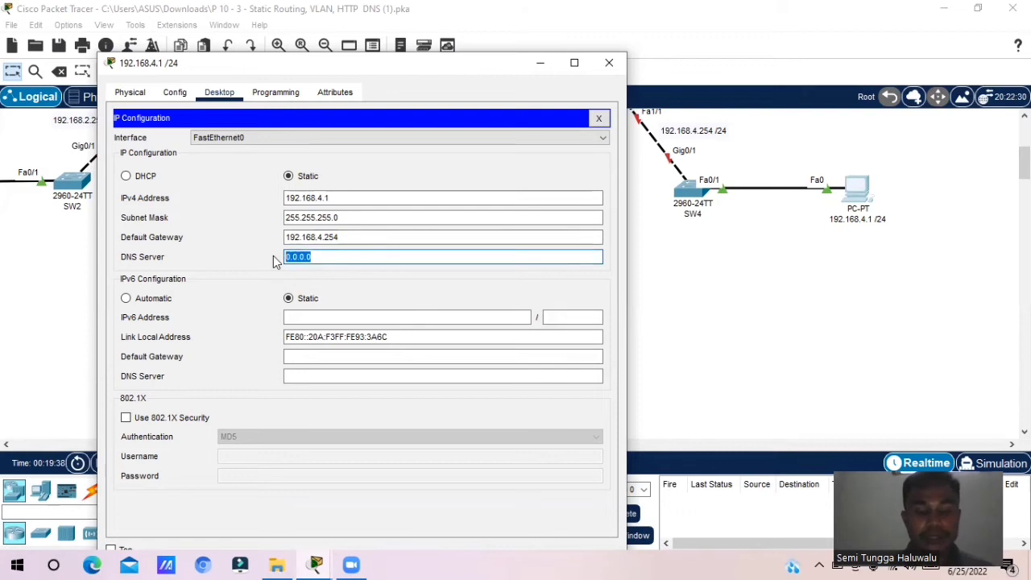
pyautogui.write('1')
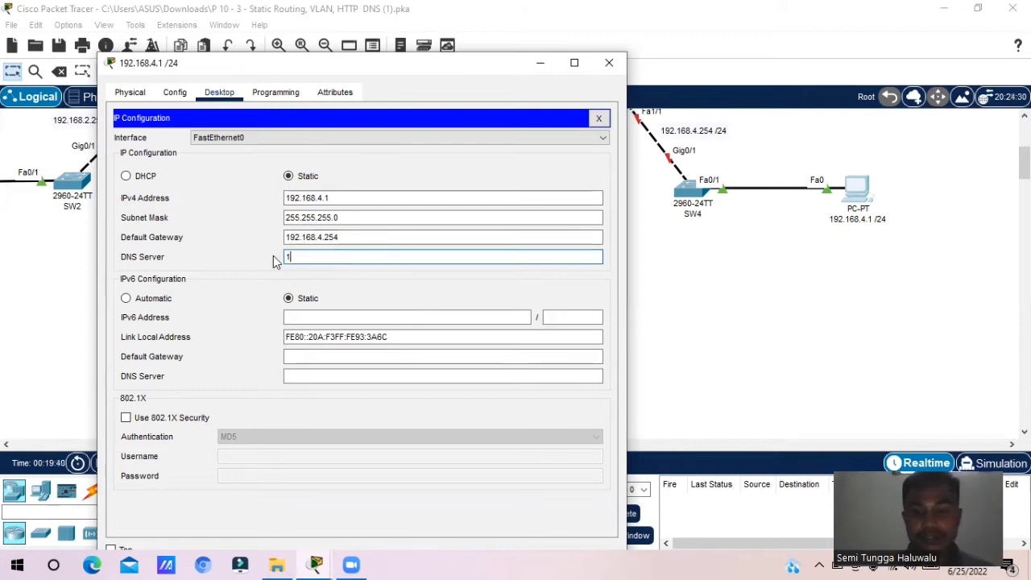
pyautogui.write('0.10.10.1')
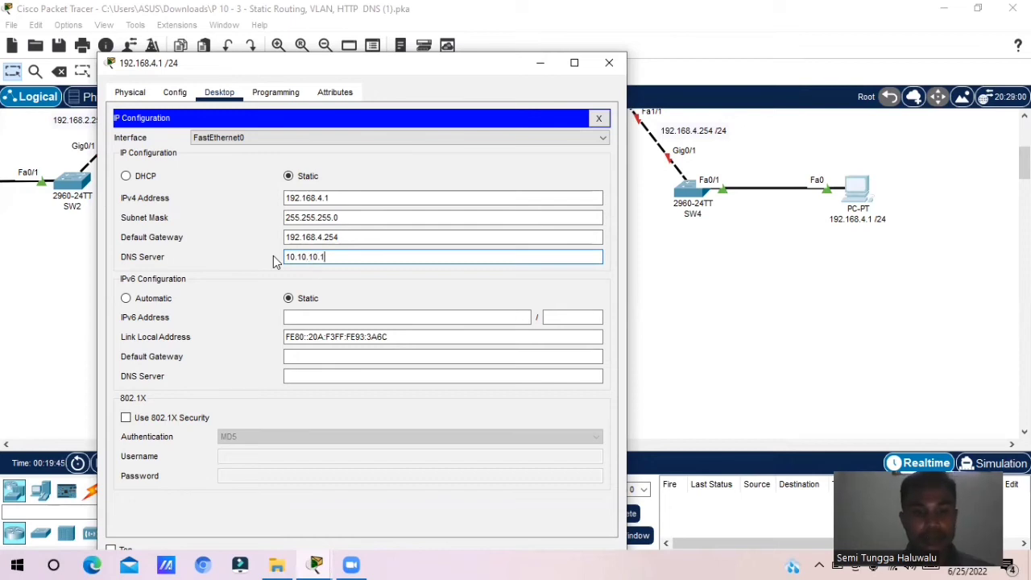
pyautogui.click(609, 63)
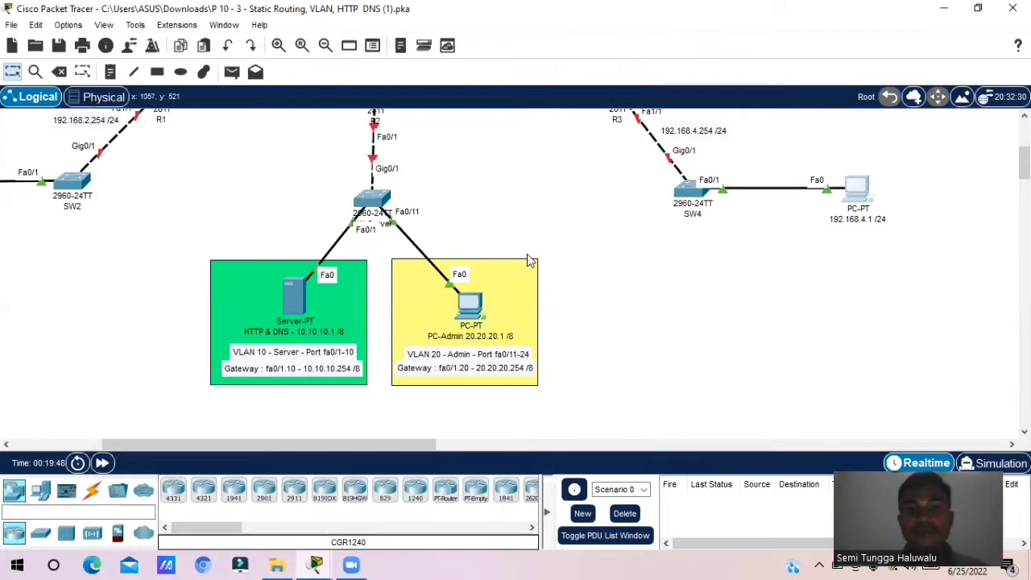
# Give PC-Admin in VLAN 20 the static IPv4 address 20.20.20.1 with subnet mask 255.0.0.0
pyautogui.click(474, 306)
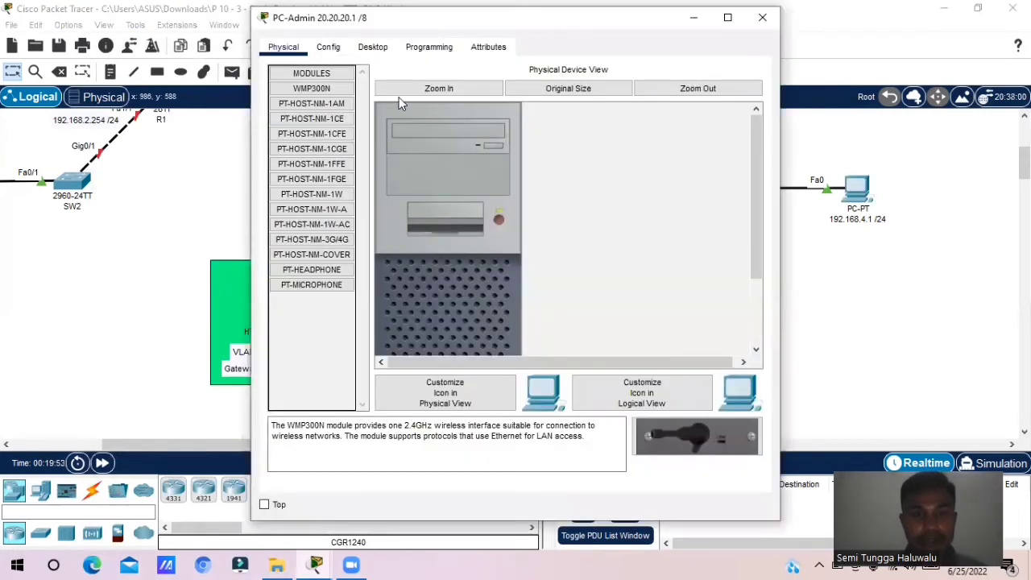
pyautogui.click(369, 47)
pyautogui.click(318, 100)
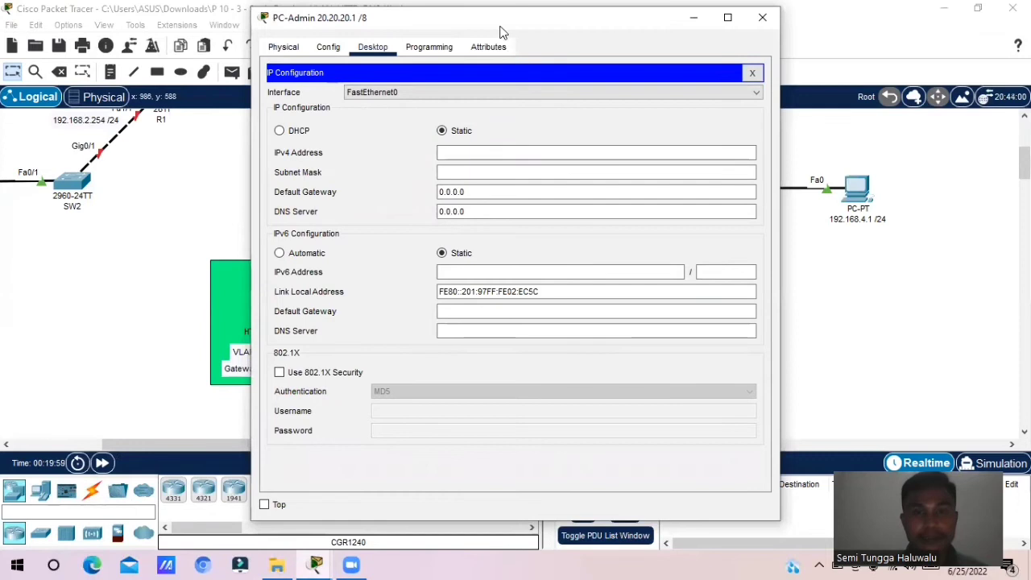
pyautogui.moveTo(529, 22); pyautogui.dragTo(558, 26)
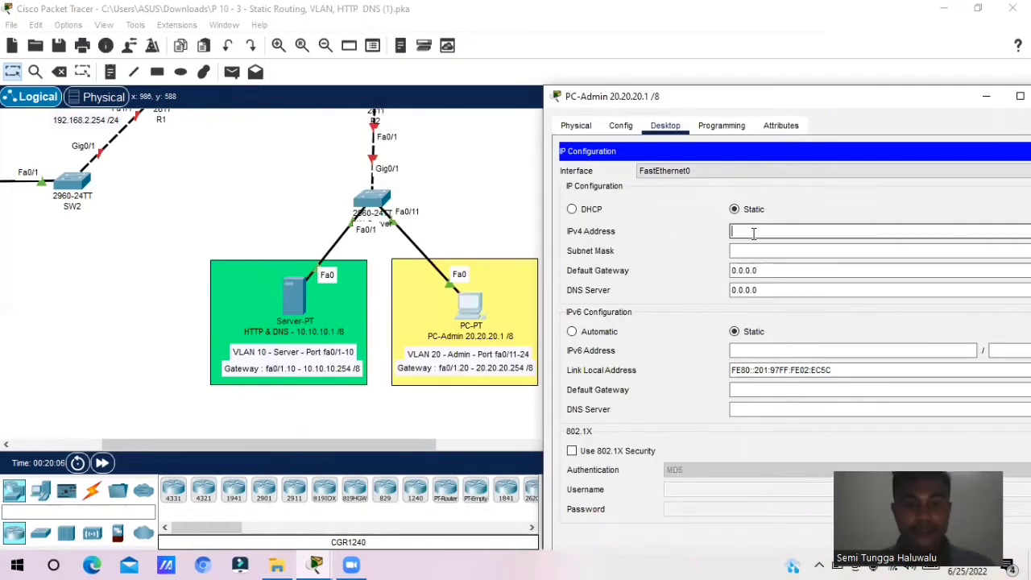
pyautogui.write('20')
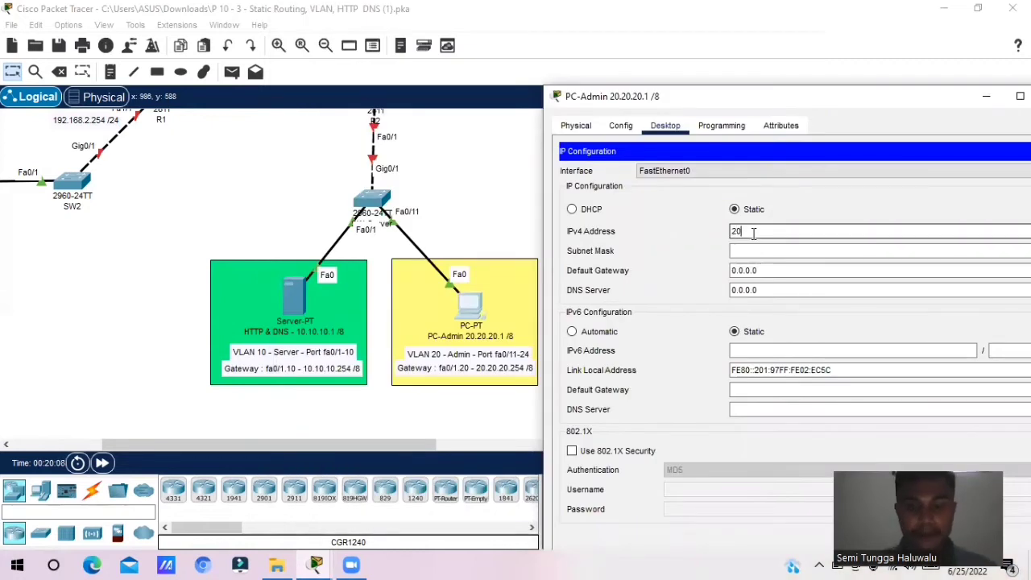
pyautogui.write('.20.20')
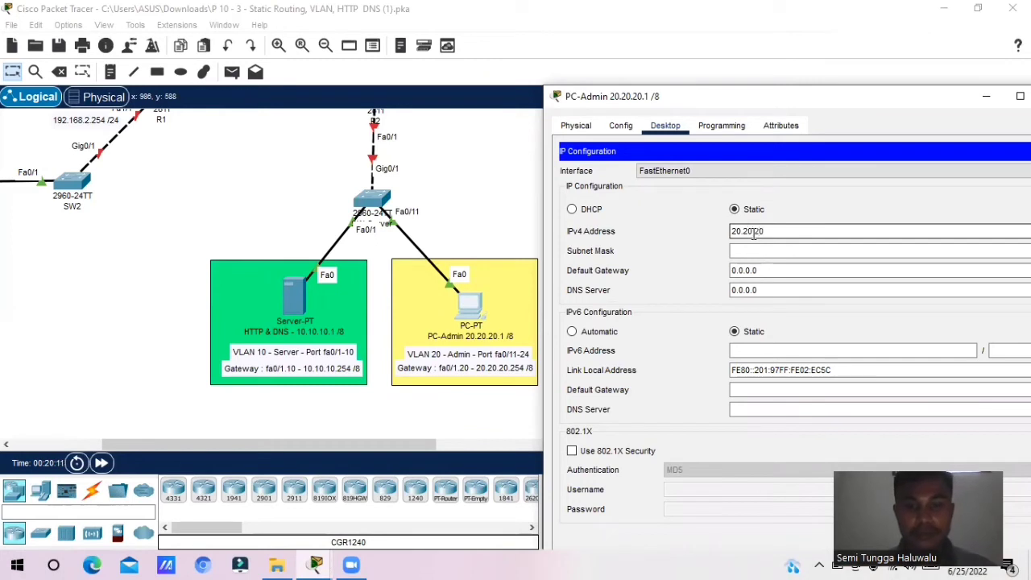
pyautogui.write('1')
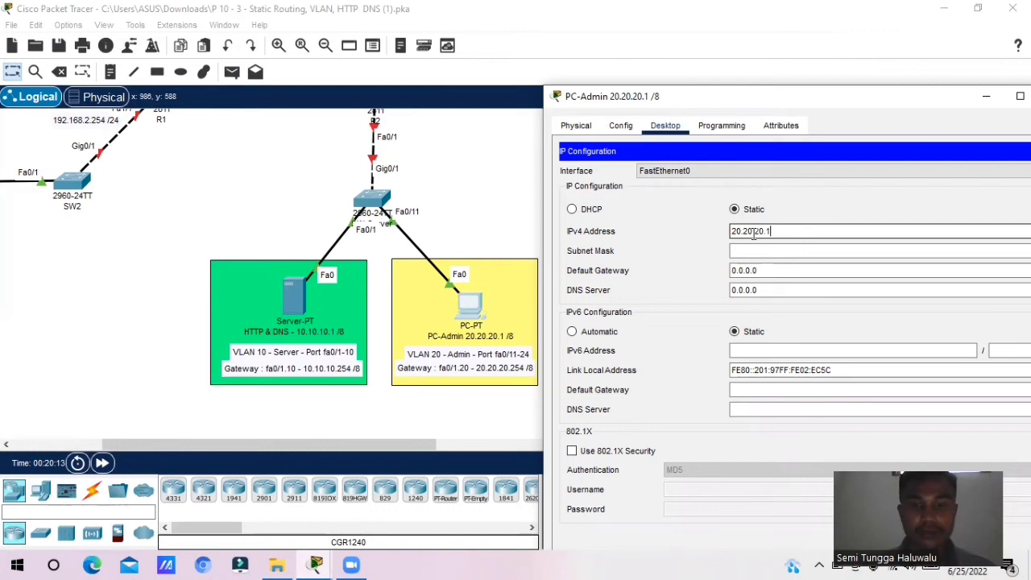
pyautogui.click(741, 252)
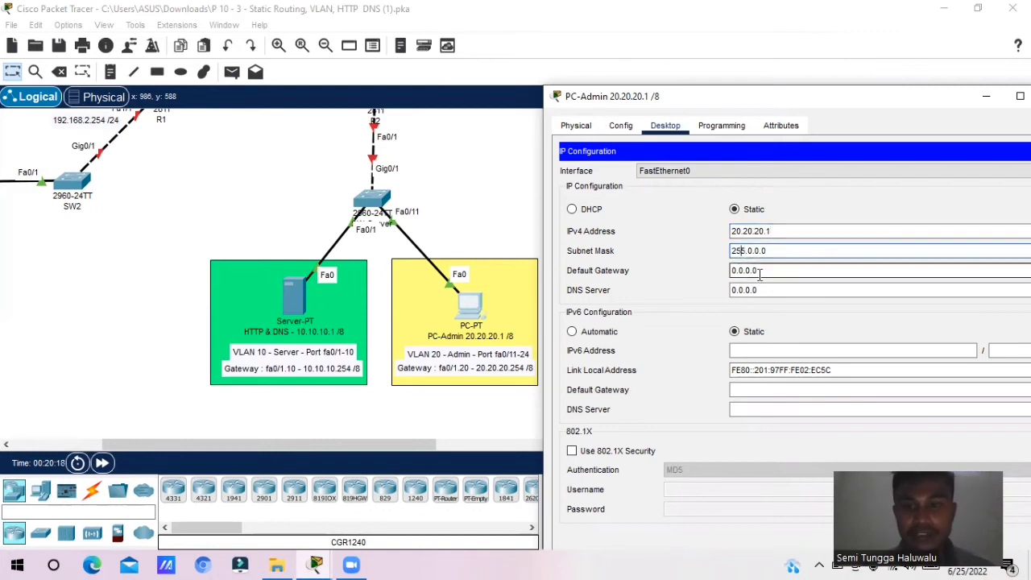
# Set PC-Admin's default gateway to 20.20.20.254
pyautogui.click(751, 273)
pyautogui.moveTo(751, 272); pyautogui.dragTo(729, 275)
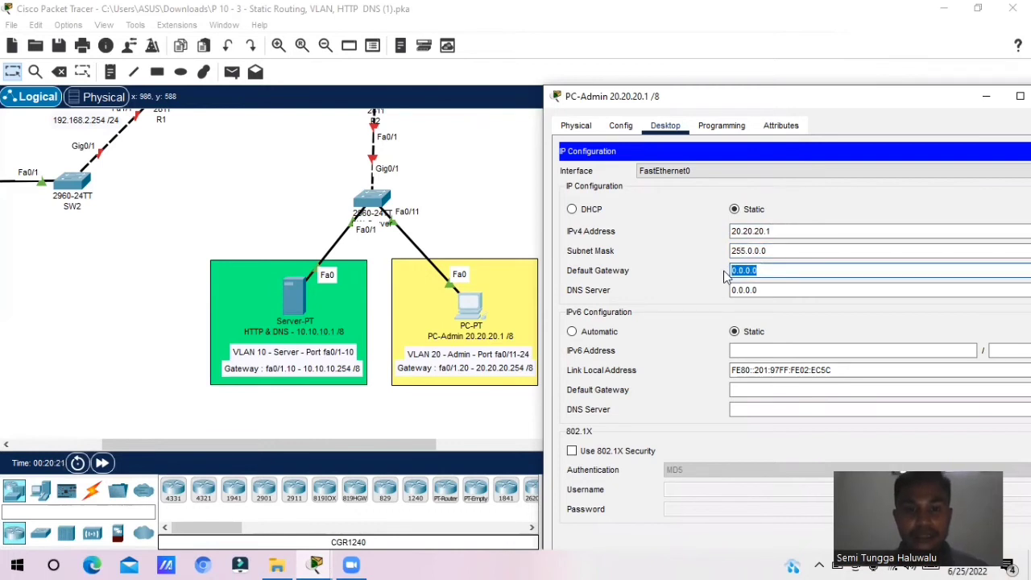
pyautogui.write('20')
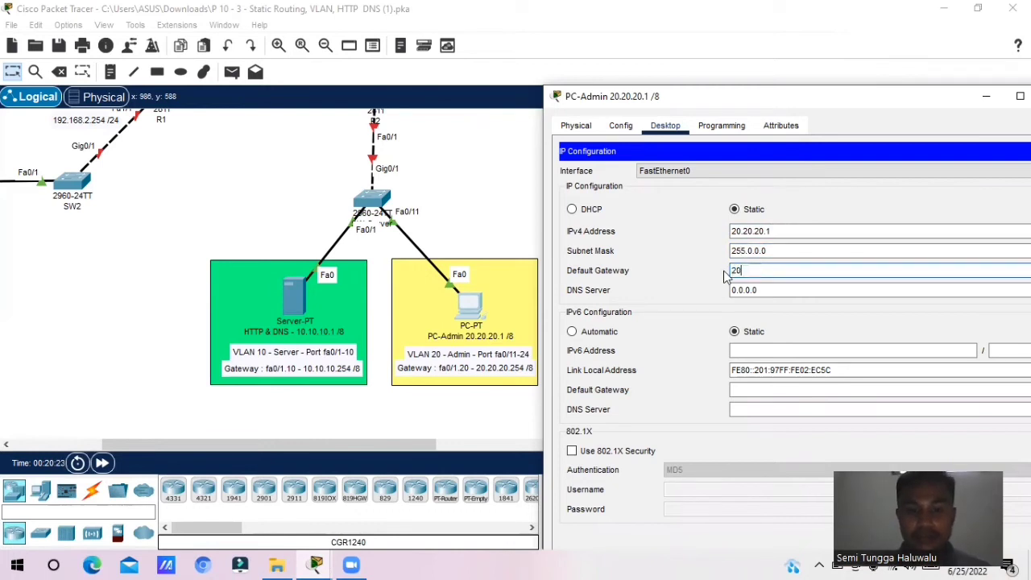
pyautogui.write('.20')
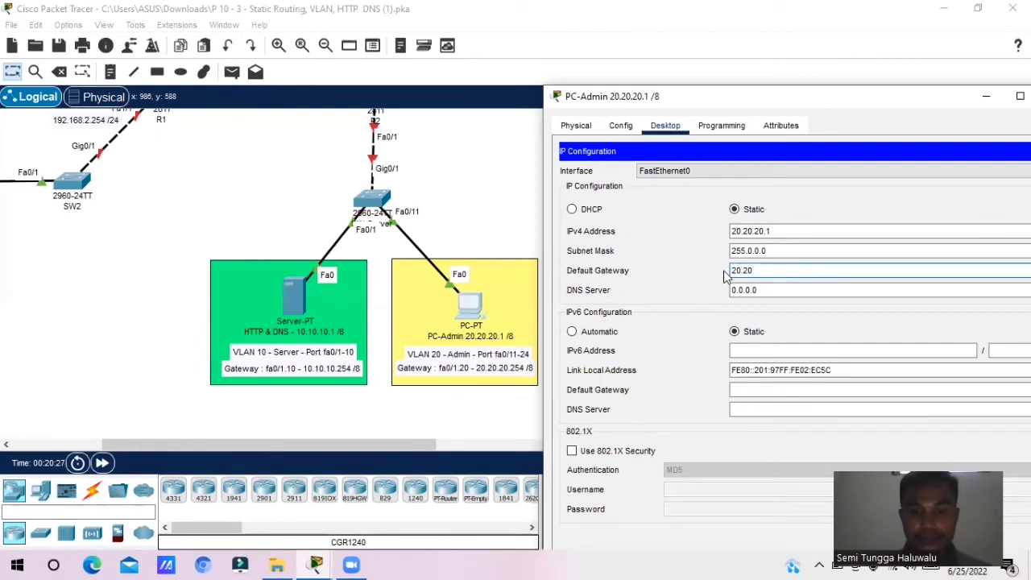
pyautogui.write('.20.254')
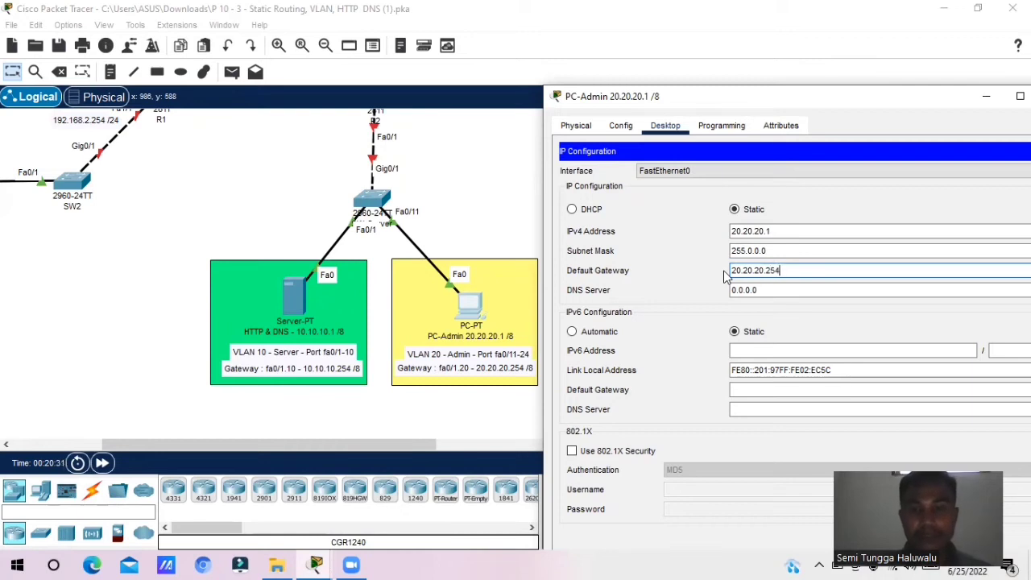
# Set PC-Admin's DNS server to 10.10.10.1 and return to the topology
pyautogui.moveTo(762, 288); pyautogui.dragTo(727, 287)
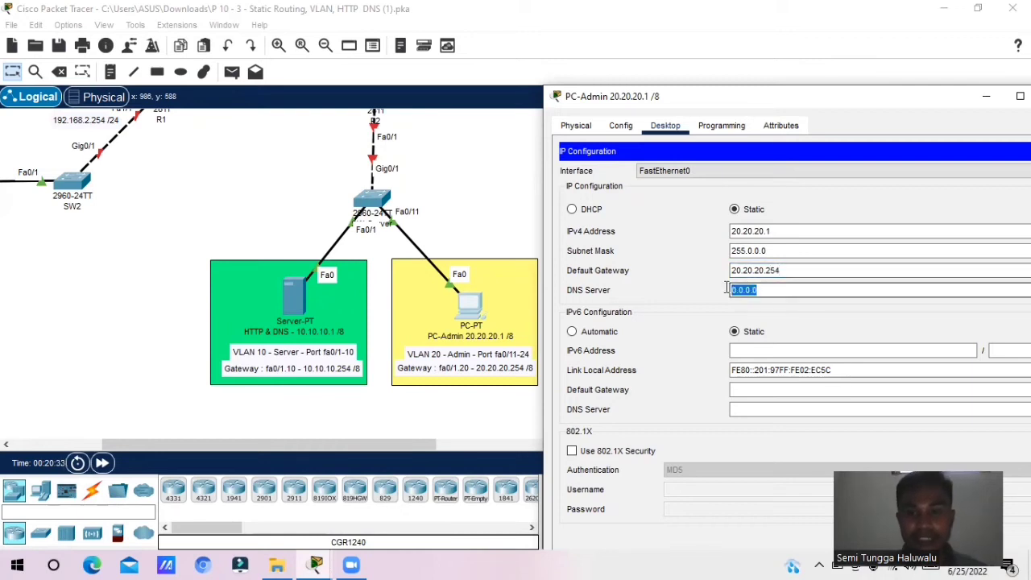
pyautogui.write('10')
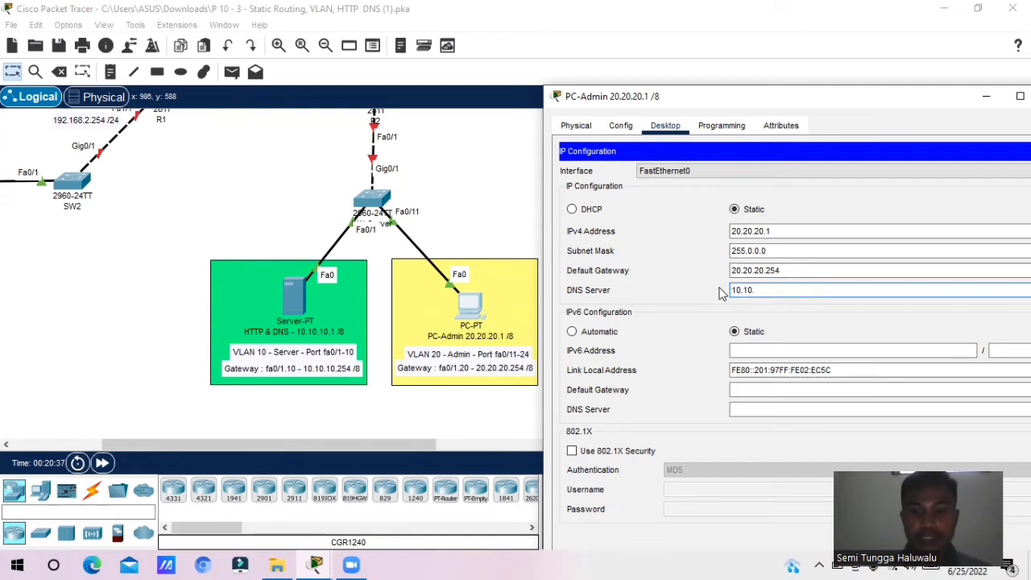
pyautogui.write('.10.10')
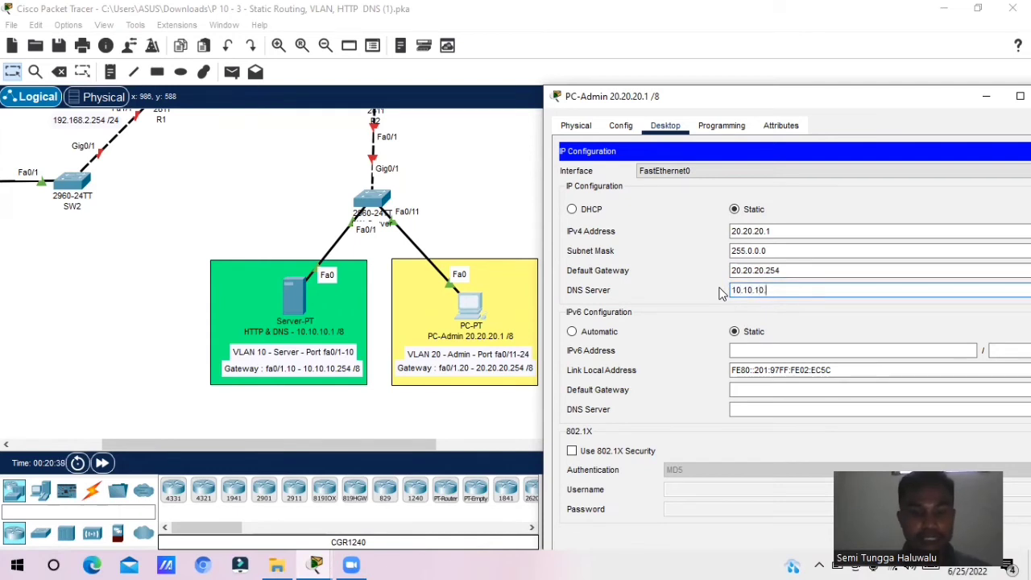
pyautogui.write('.1')
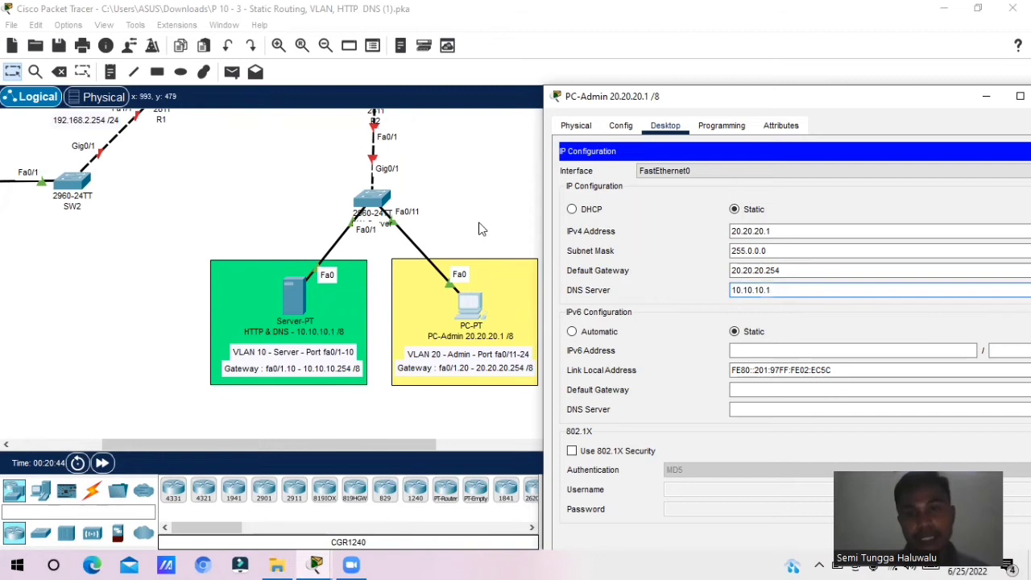
pyautogui.click(479, 229)
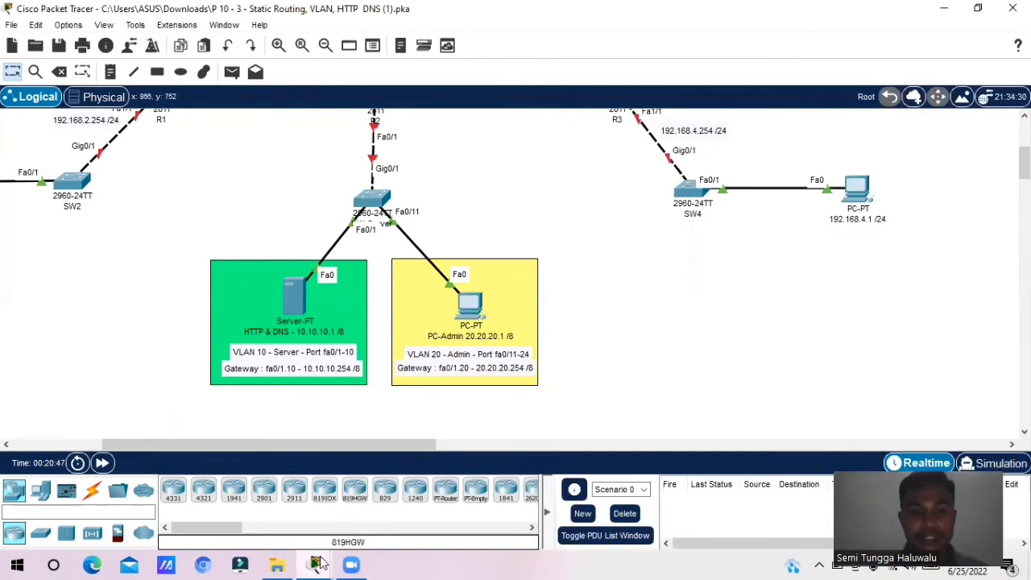
# Check the activity instructions and give the HTTP & DNS server the static IPv4 address 10.10.10.1 with subnet mask 255.0.0.0
pyautogui.moveTo(318, 564)
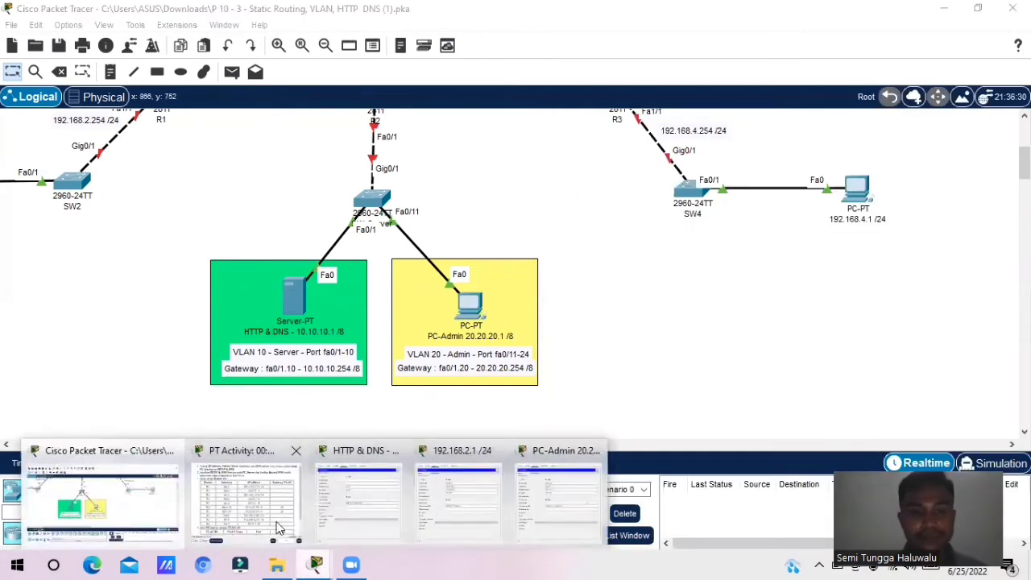
pyautogui.click(278, 528)
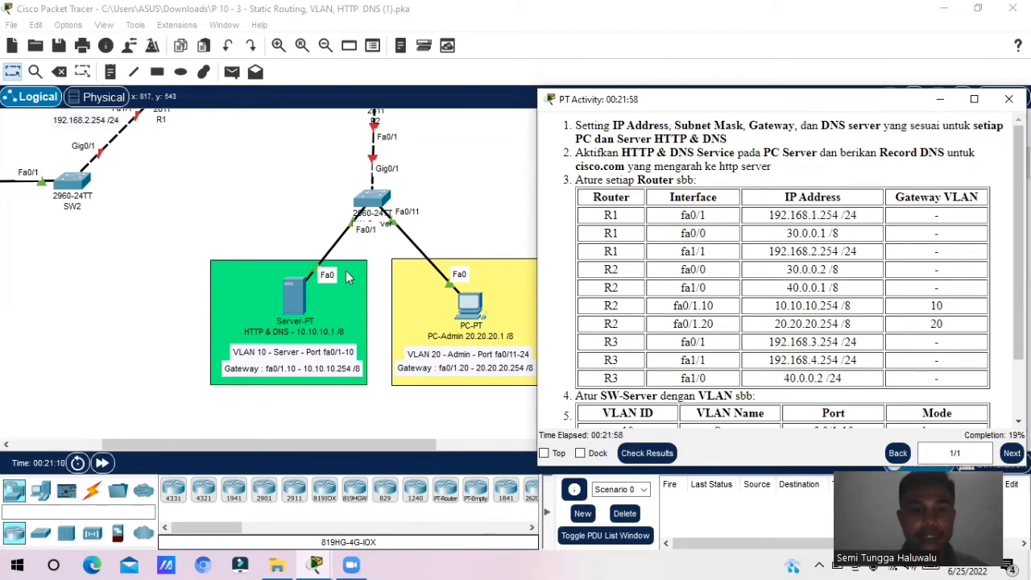
pyautogui.click(296, 305)
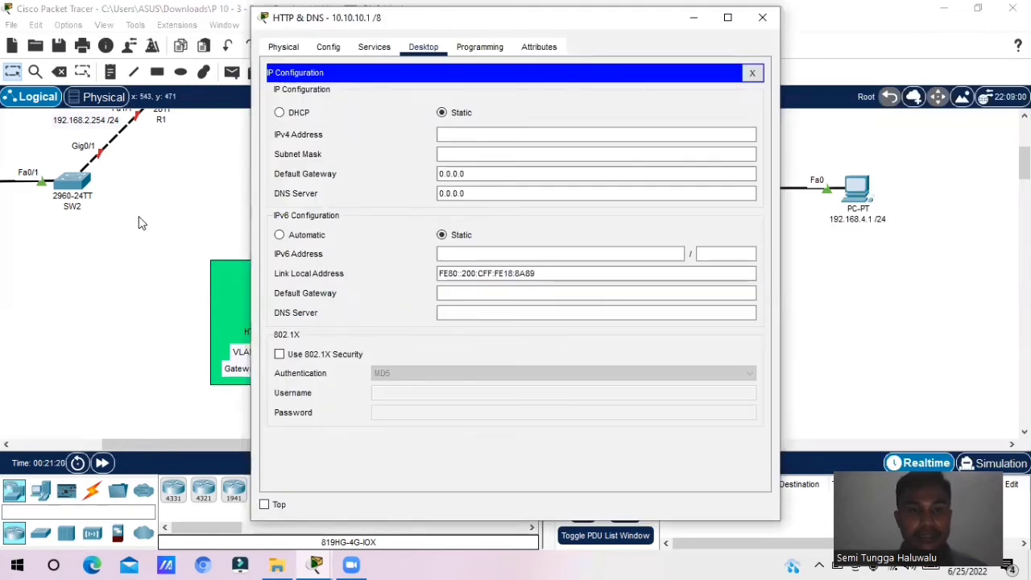
pyautogui.click(139, 223)
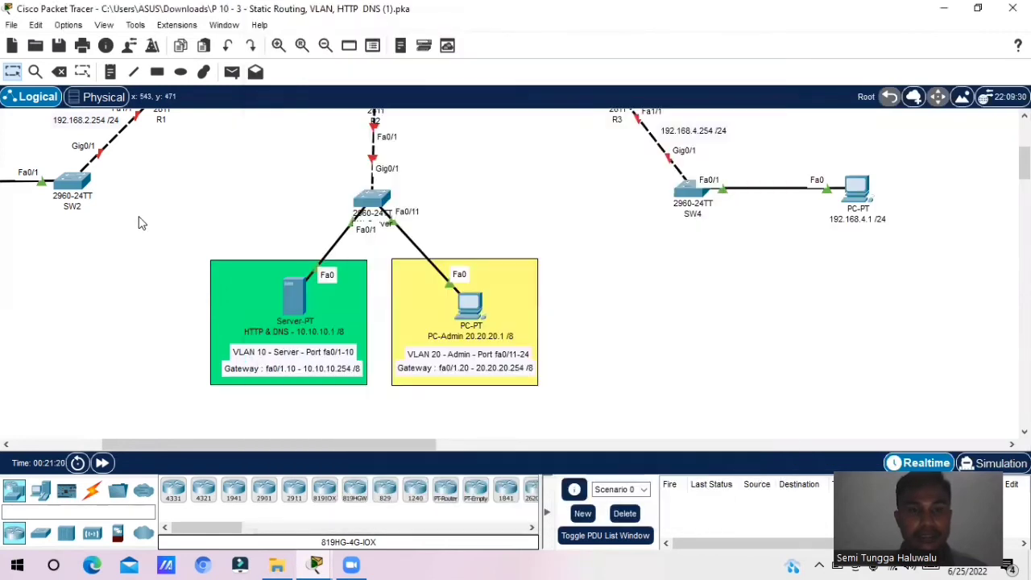
pyautogui.click(289, 311)
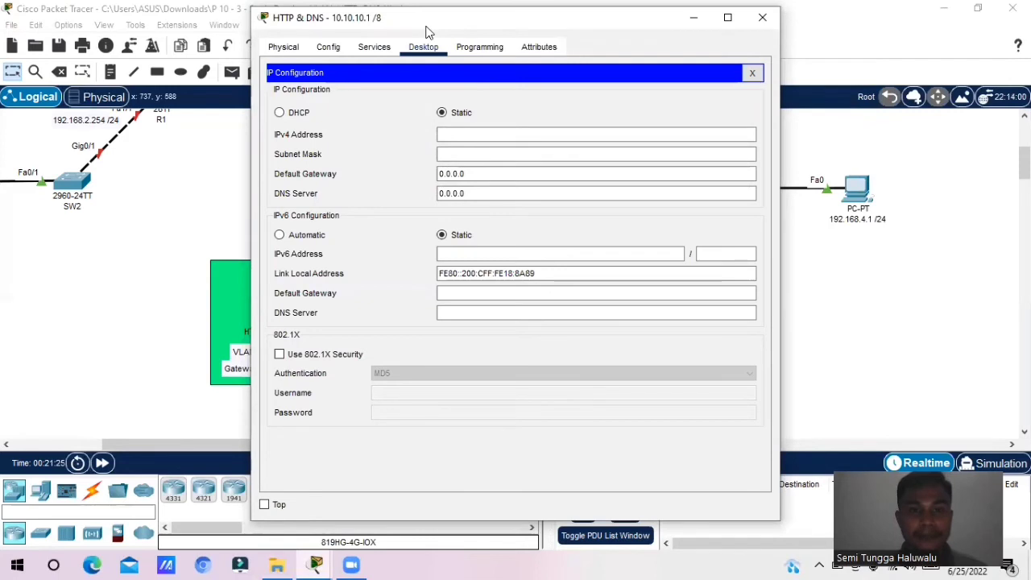
pyautogui.moveTo(427, 32); pyautogui.dragTo(534, 45)
pyautogui.click(564, 145)
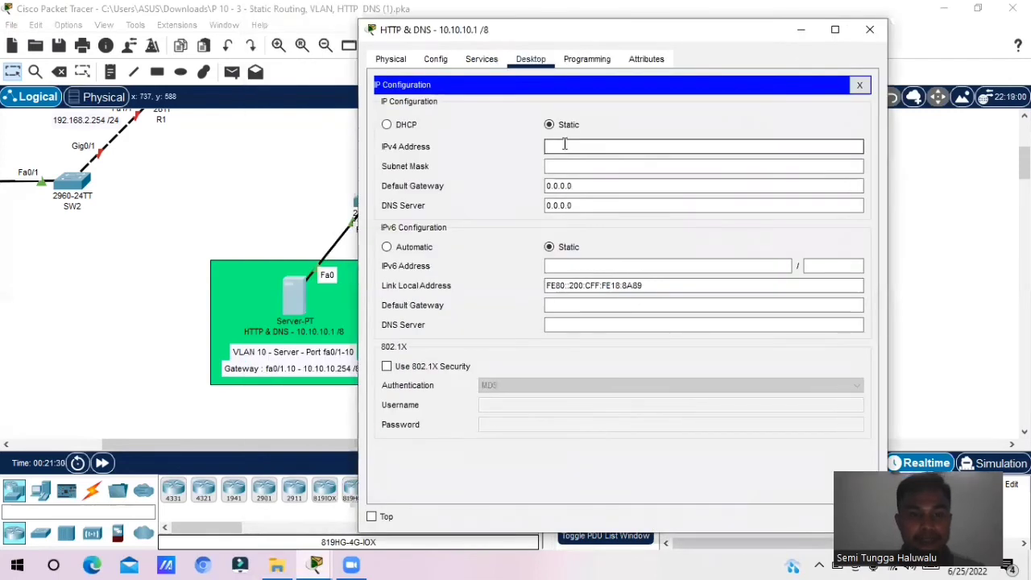
pyautogui.write('10')
pyautogui.write('.10.10.1')
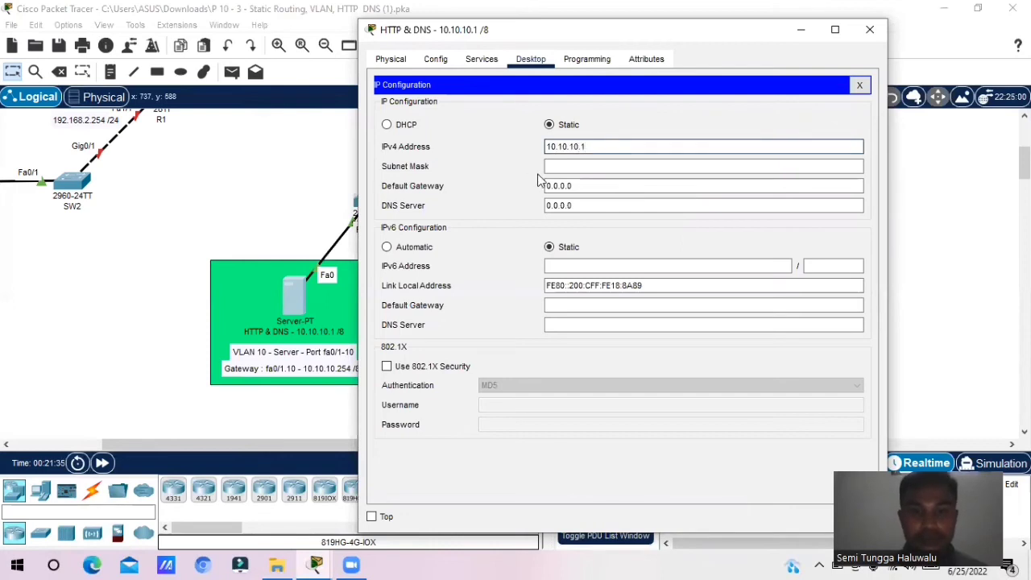
pyautogui.click(553, 166)
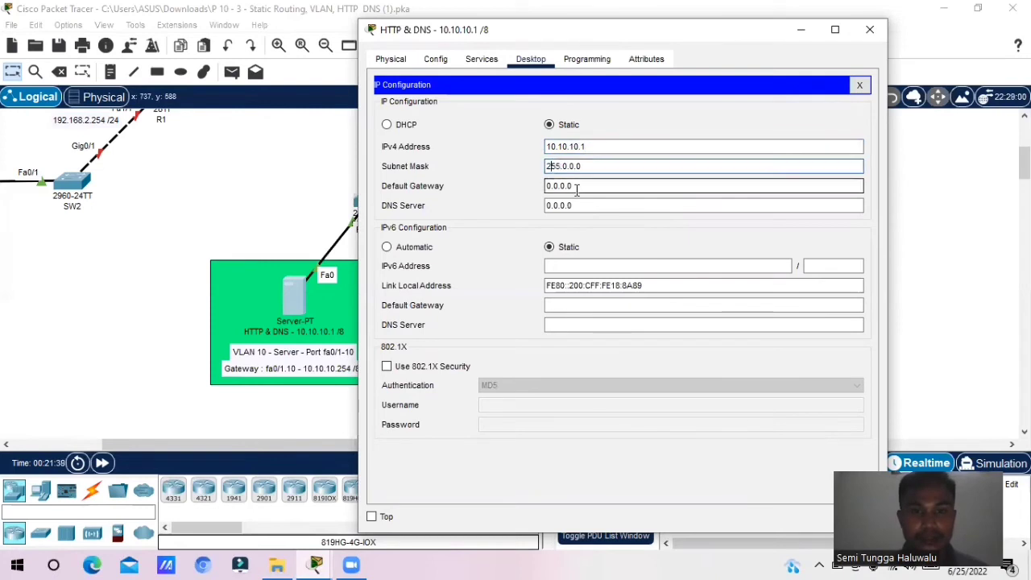
# Set the HTTP & DNS server's default gateway to 10.10.10.254
pyautogui.moveTo(577, 189); pyautogui.dragTo(540, 202)
pyautogui.write('1')
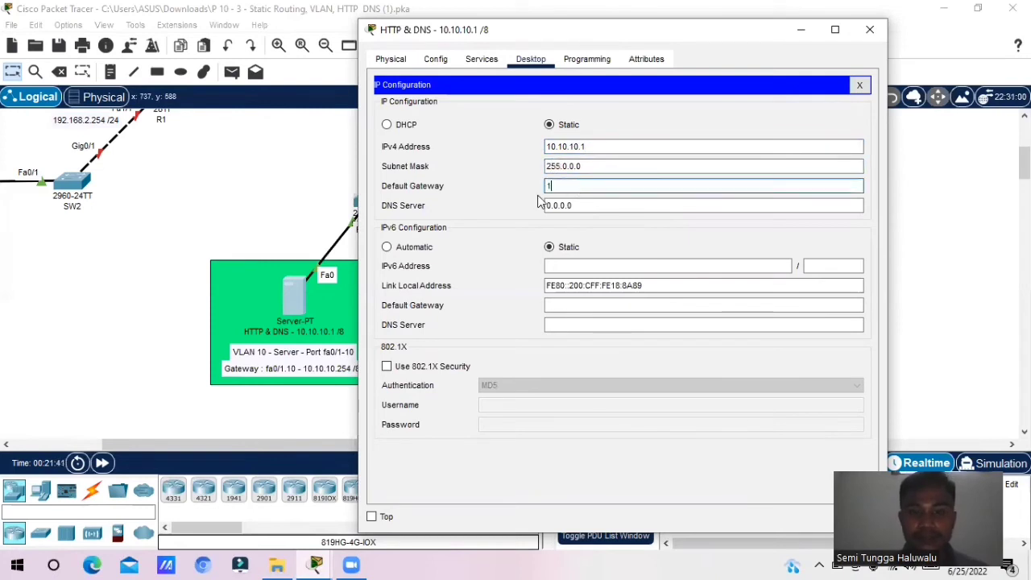
pyautogui.write('0')
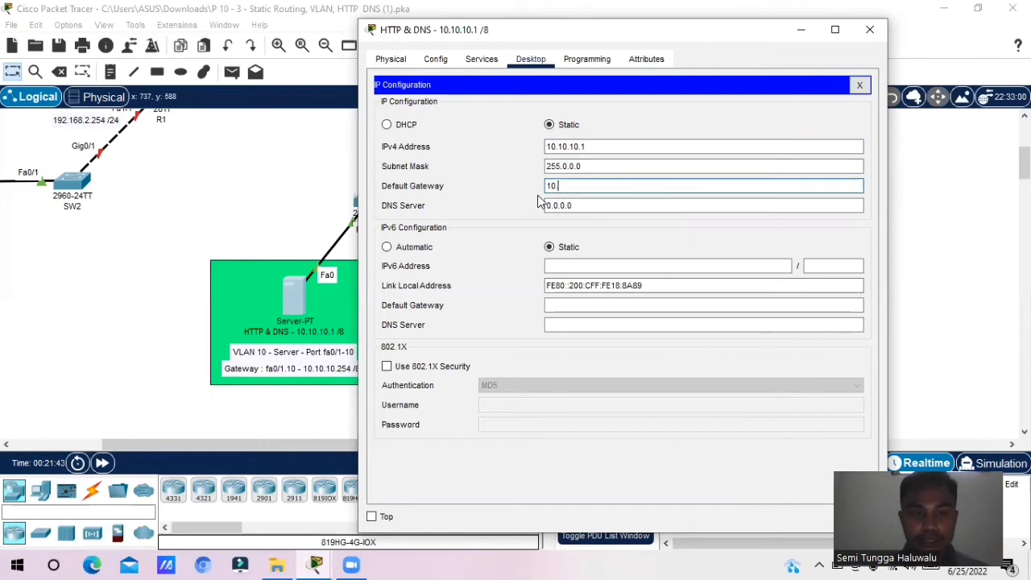
pyautogui.write('.10.10')
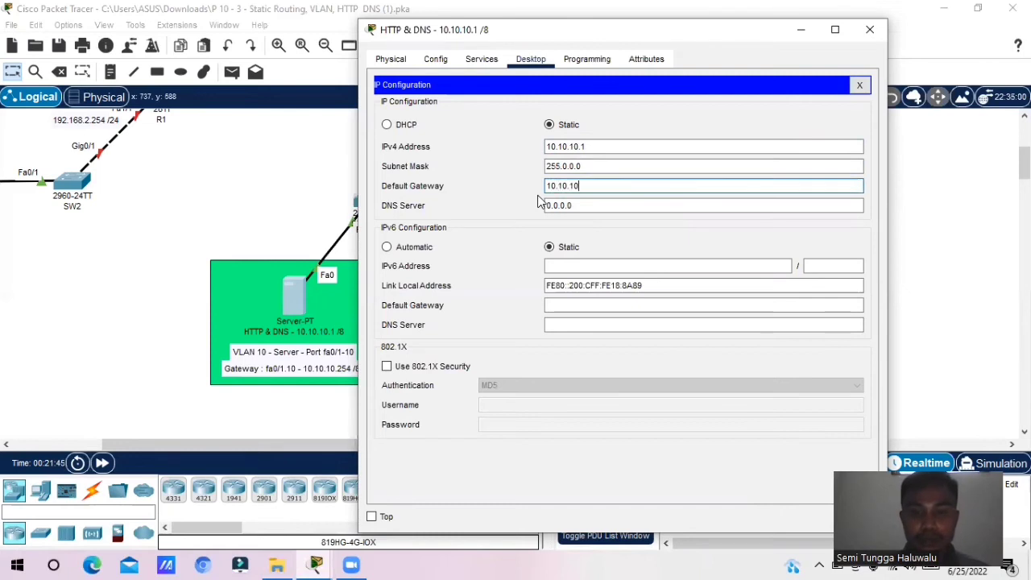
pyautogui.write('.254')
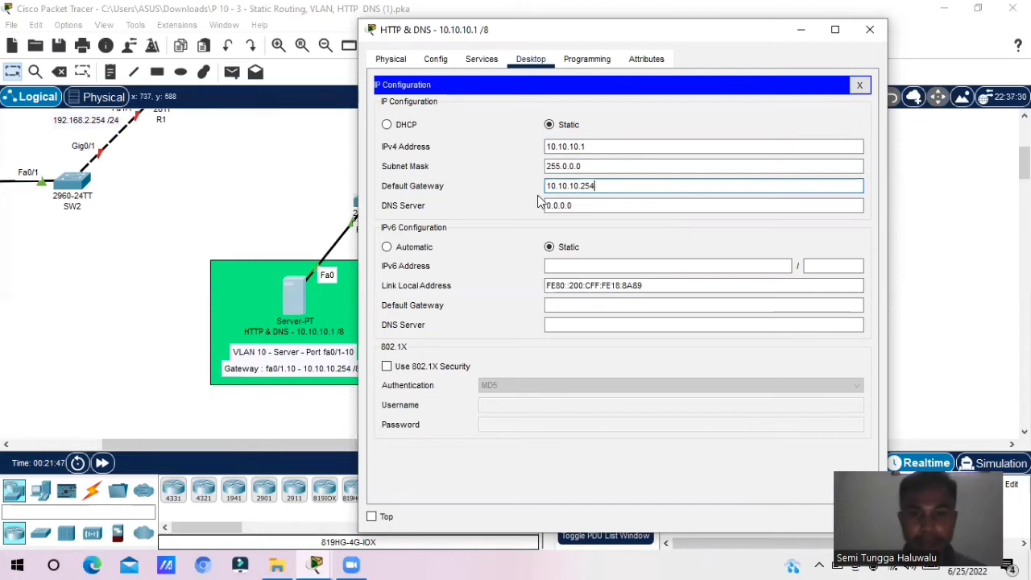
# Set the HTTP & DNS server's own DNS server entry to 10.10.10.1
pyautogui.click(570, 207)
pyautogui.moveTo(574, 205); pyautogui.dragTo(539, 207)
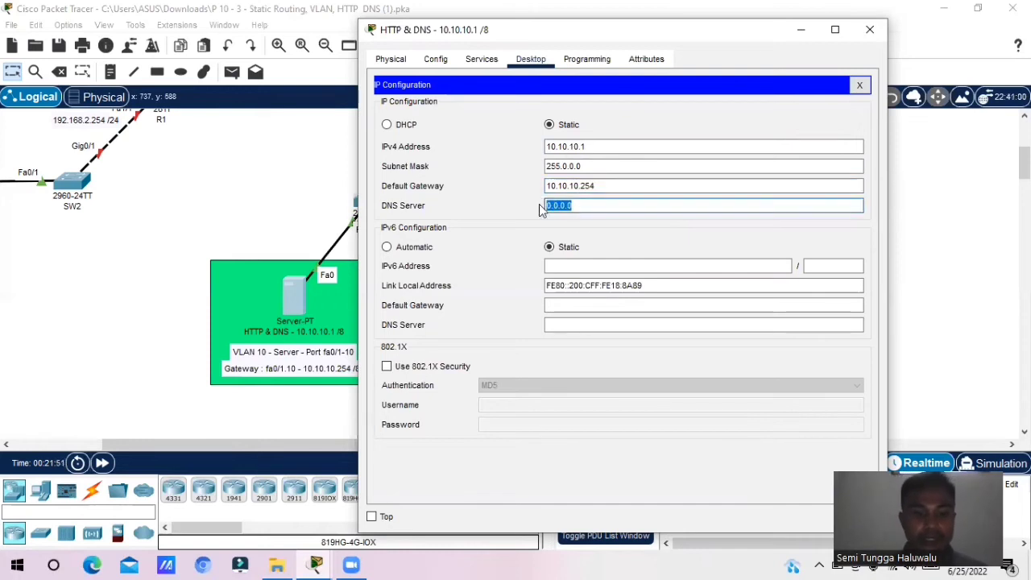
pyautogui.write('10.1')
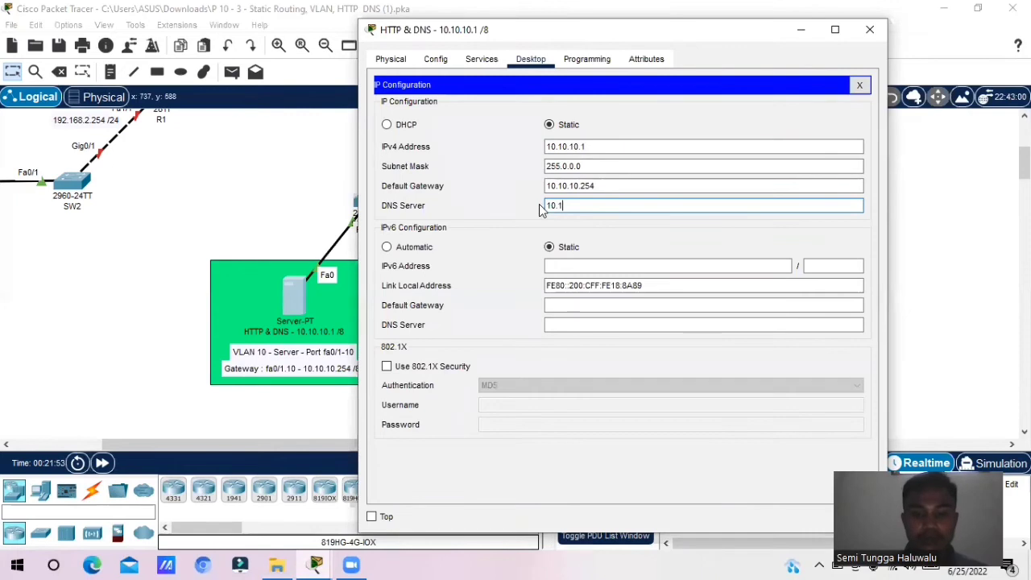
pyautogui.write('0.10.1')
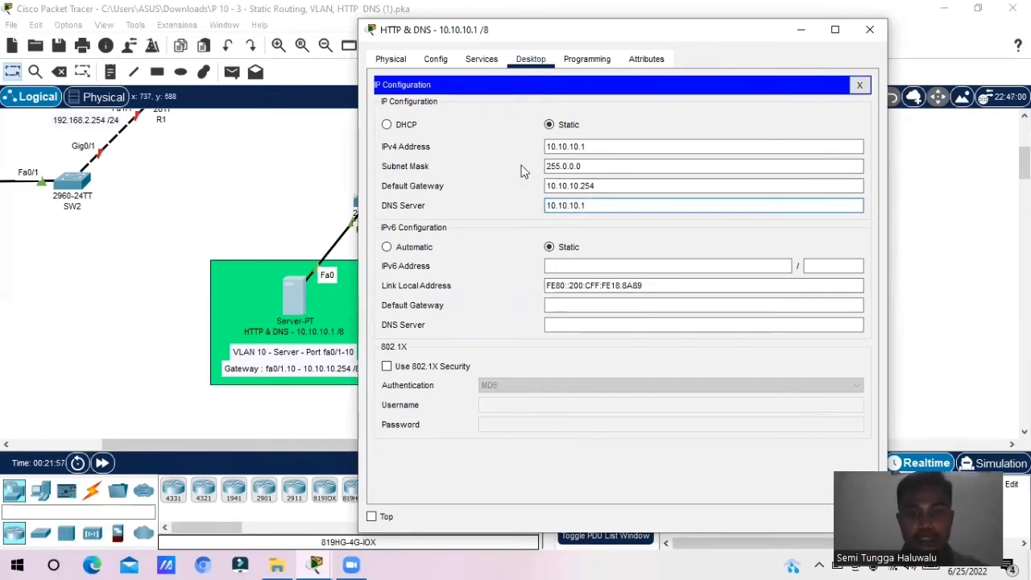
# Turn on the HTTP, HTTPS and DNS services on the HTTP & DNS server
pyautogui.click(482, 60)
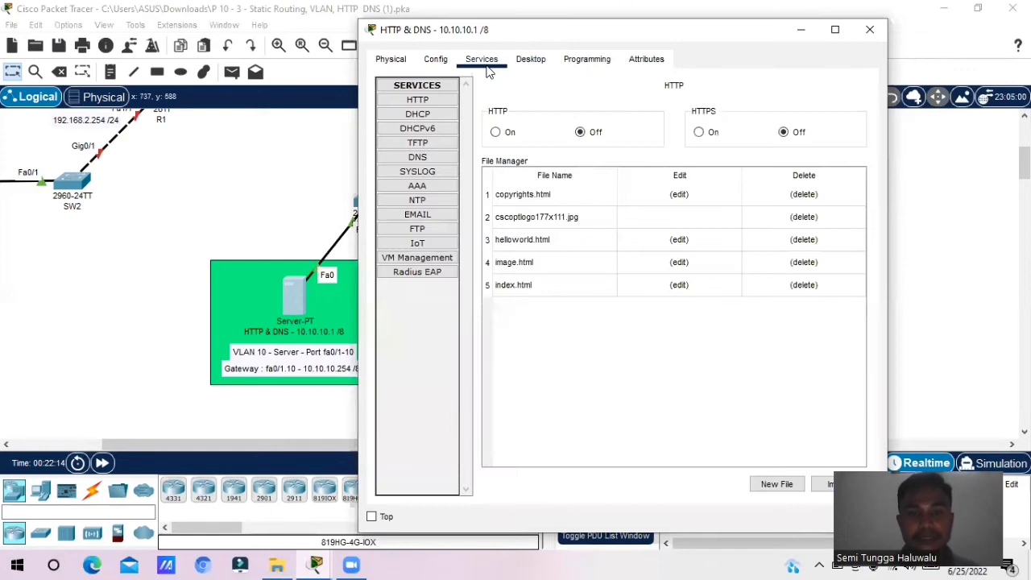
pyautogui.click(428, 105)
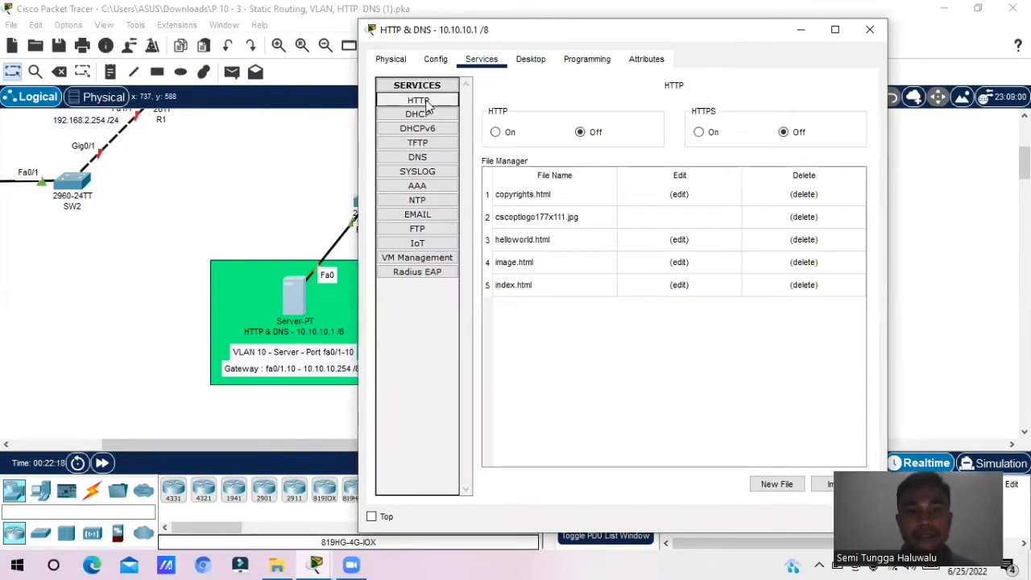
pyautogui.click(496, 133)
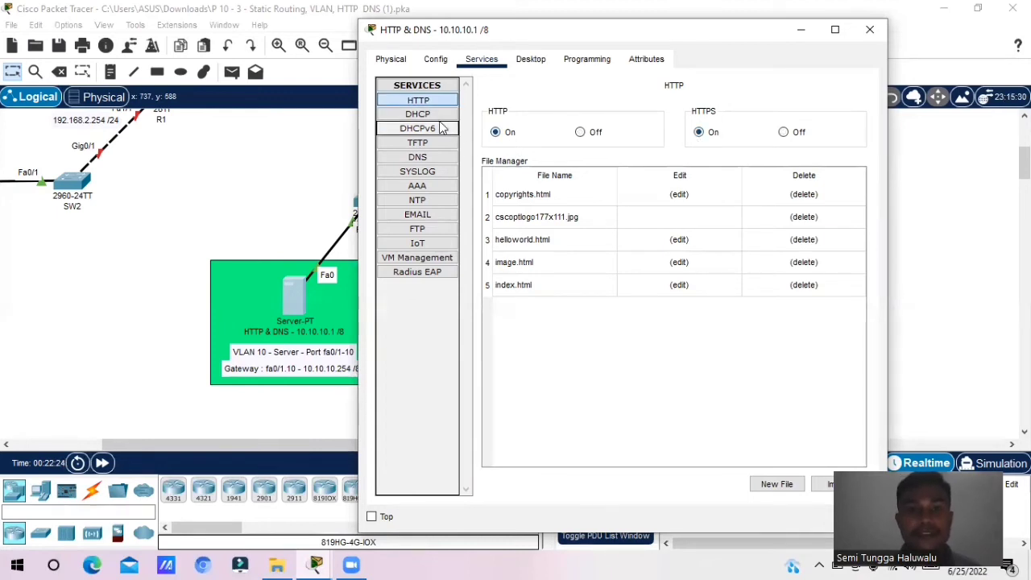
pyautogui.click(432, 158)
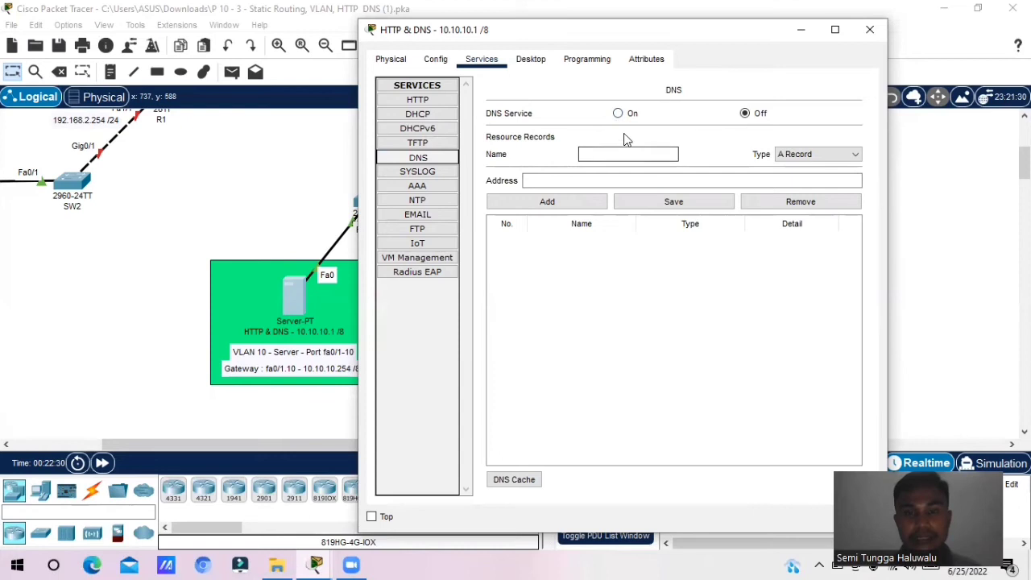
pyautogui.click(618, 114)
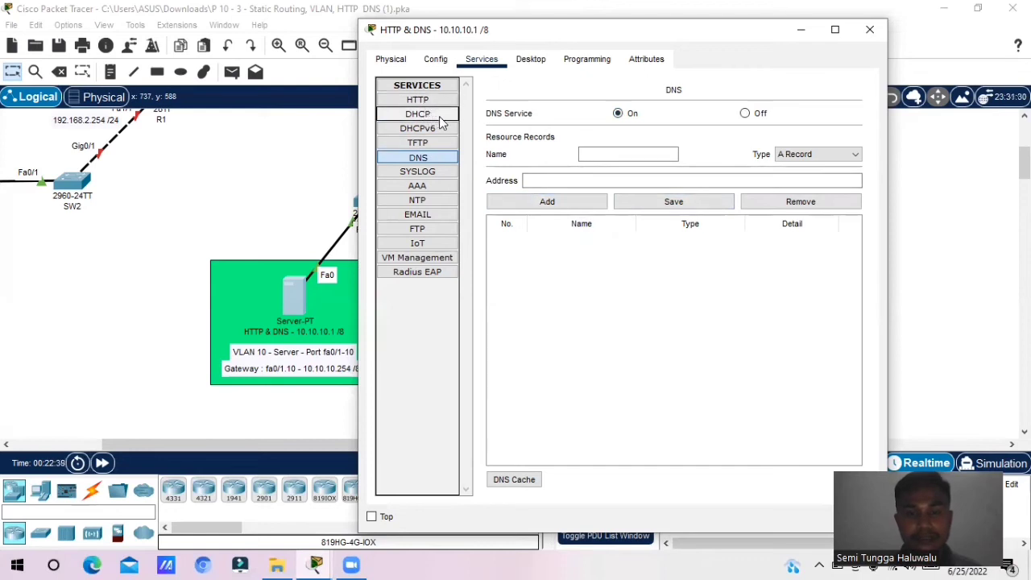
# Enter cisco.com as the name of a new A record in the server's DNS service
pyautogui.click(591, 155)
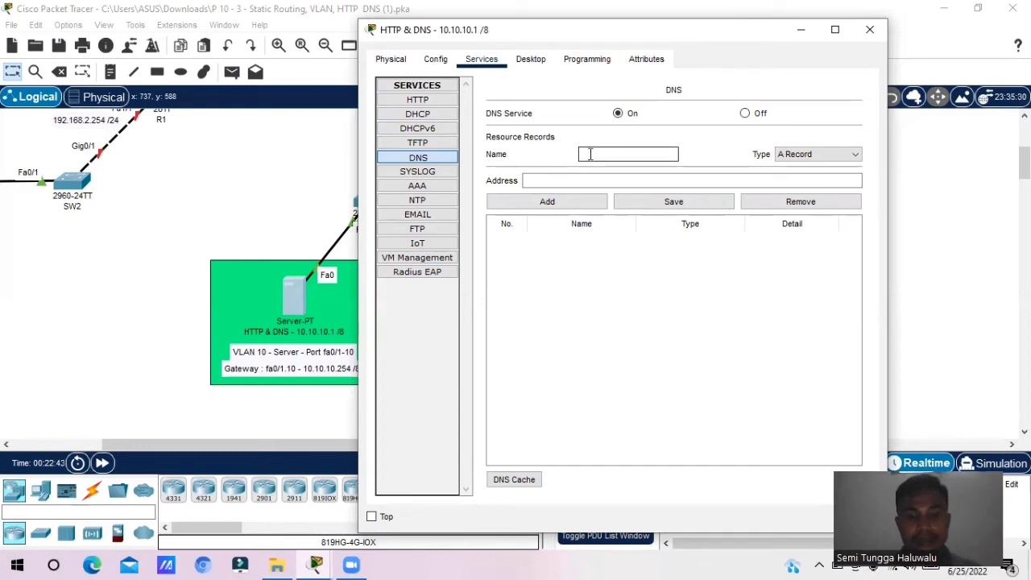
pyautogui.write('cis')
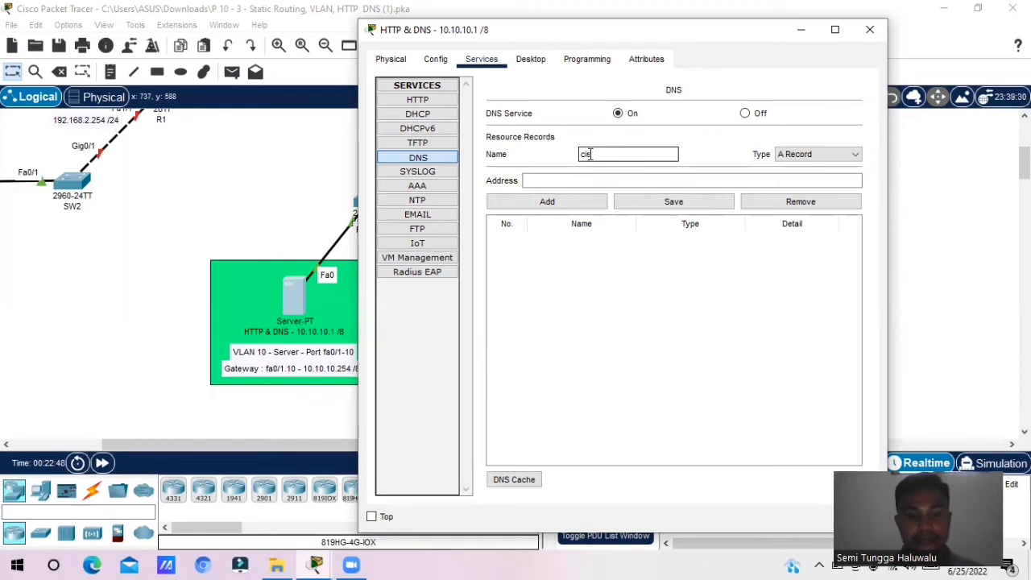
pyautogui.write('co')
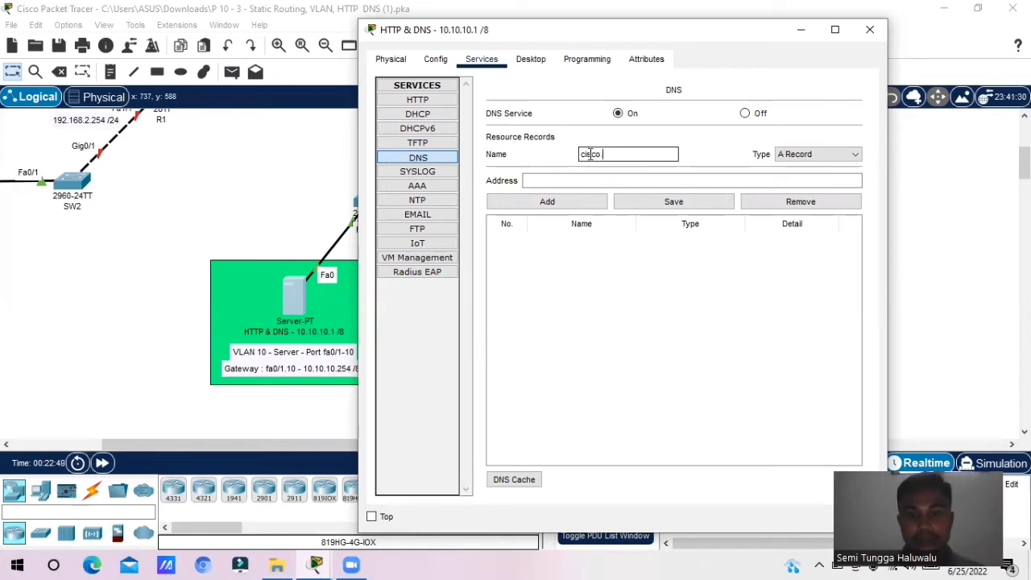
pyautogui.write('.')
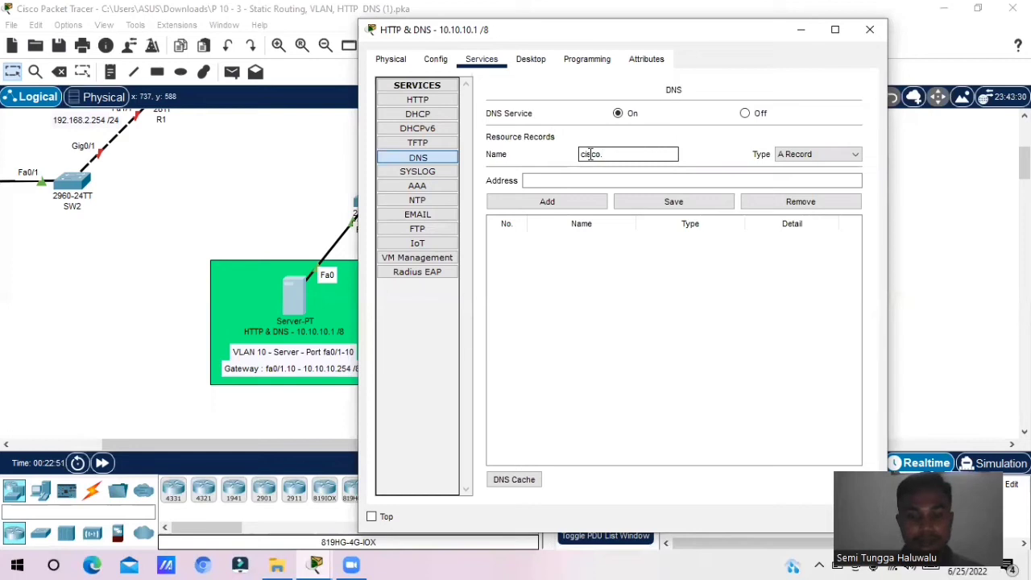
pyautogui.write('com')
pyautogui.click(597, 179)
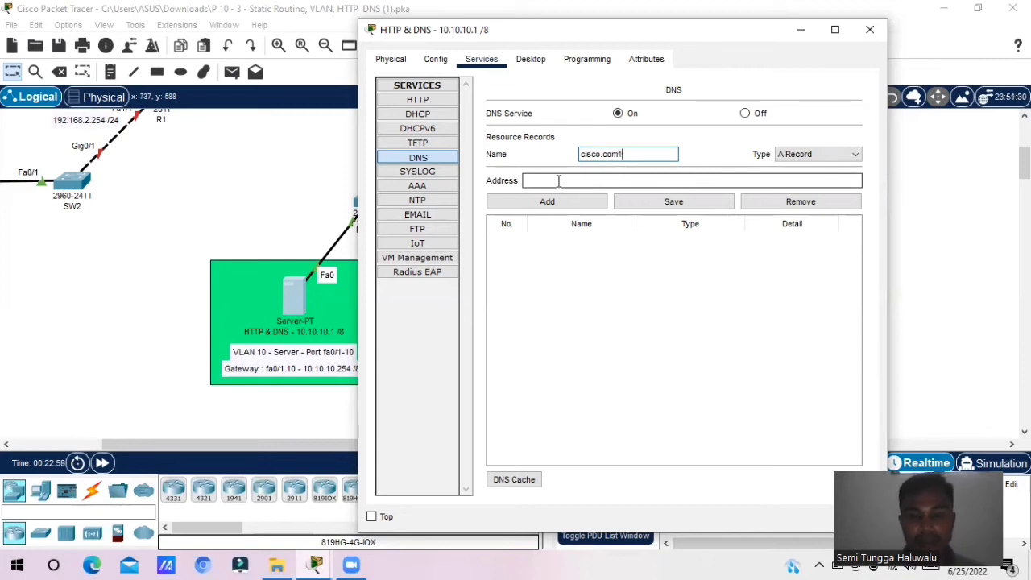
pyautogui.press('BackSpace')
pyautogui.press('BackSpace')
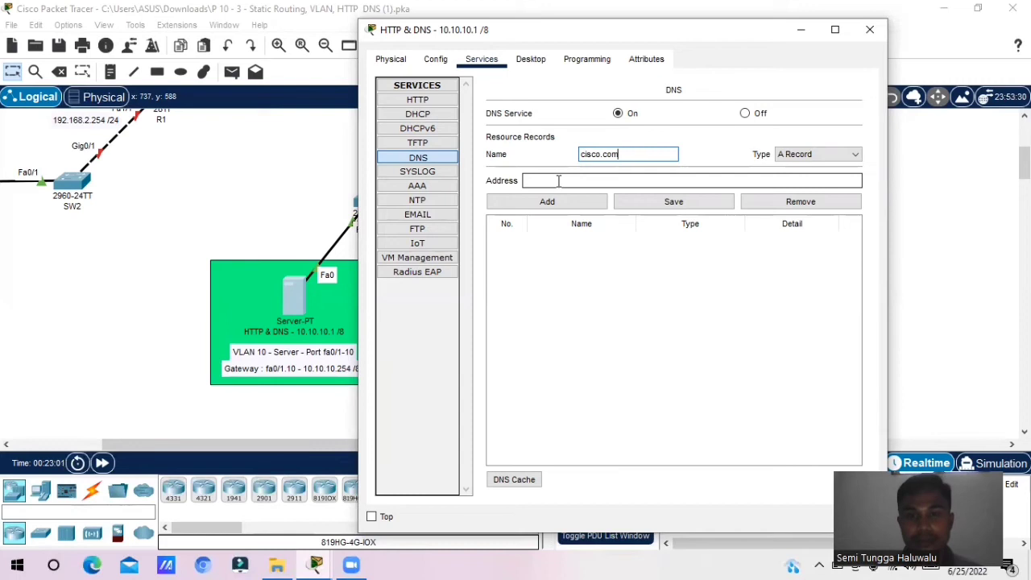
# Add the cisco.com A record with the address 10.10.10.1 and close the HTTP & DNS server's window
pyautogui.click(544, 180)
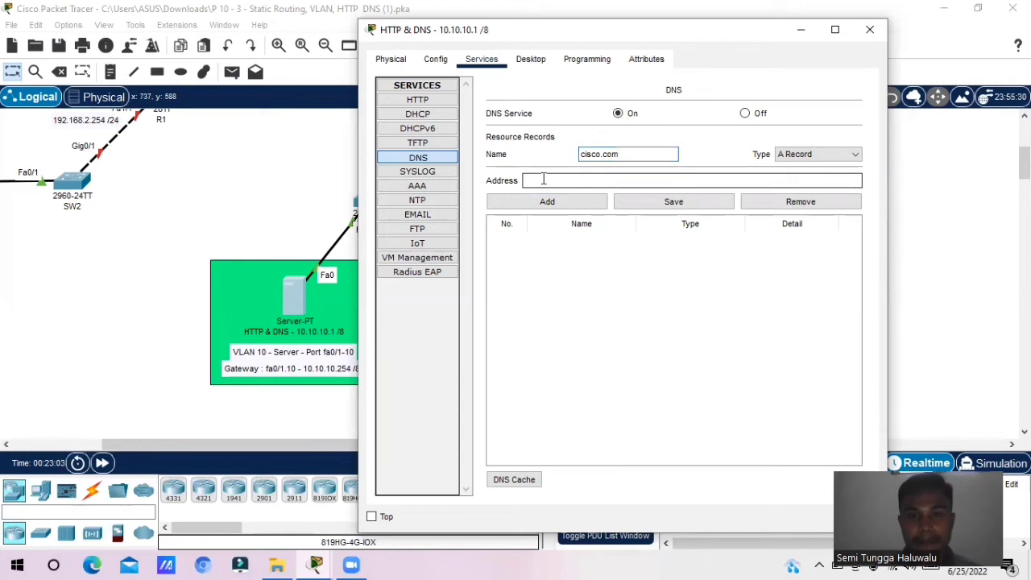
pyautogui.write('10.10')
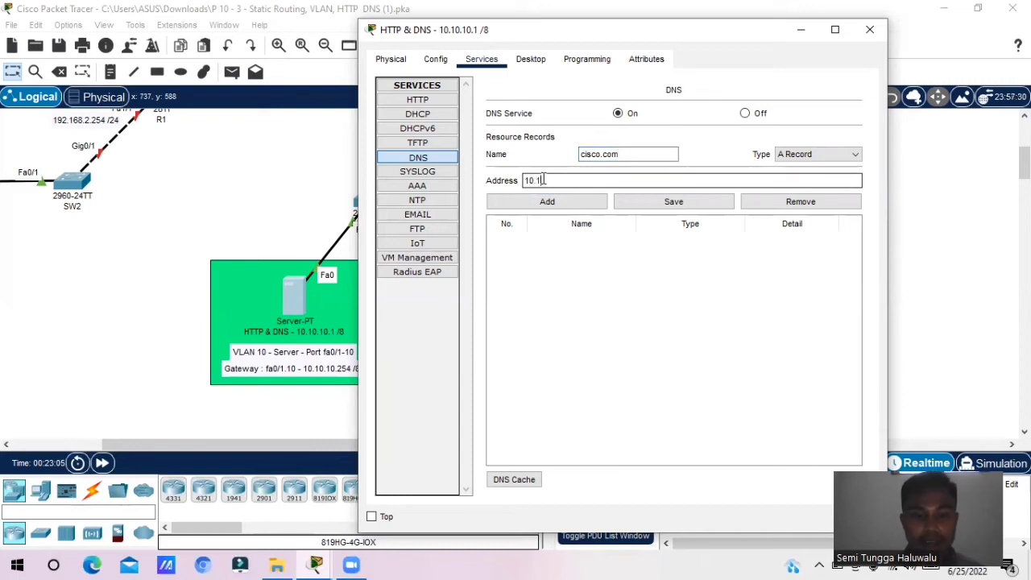
pyautogui.write('.10')
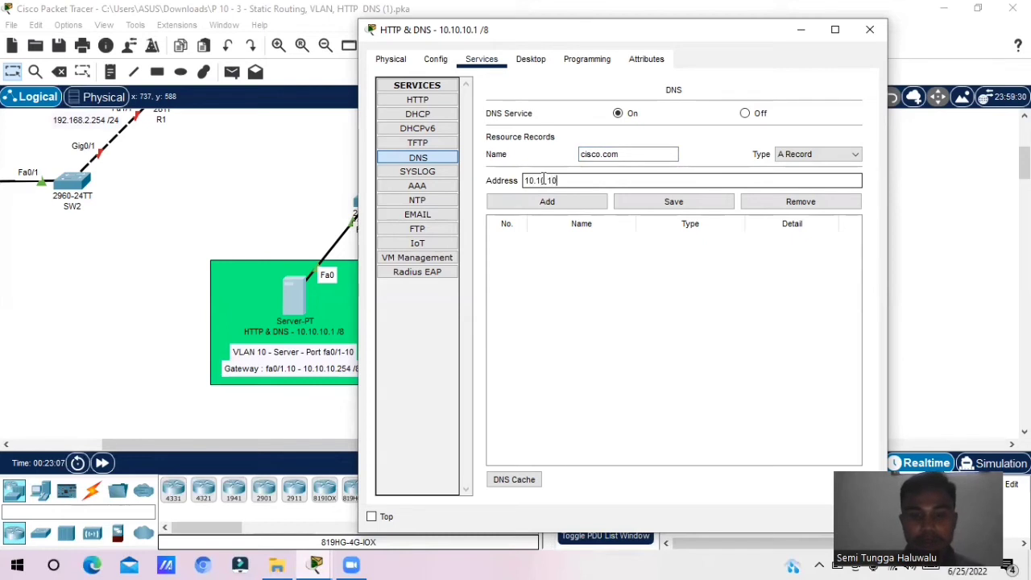
pyautogui.write('.')
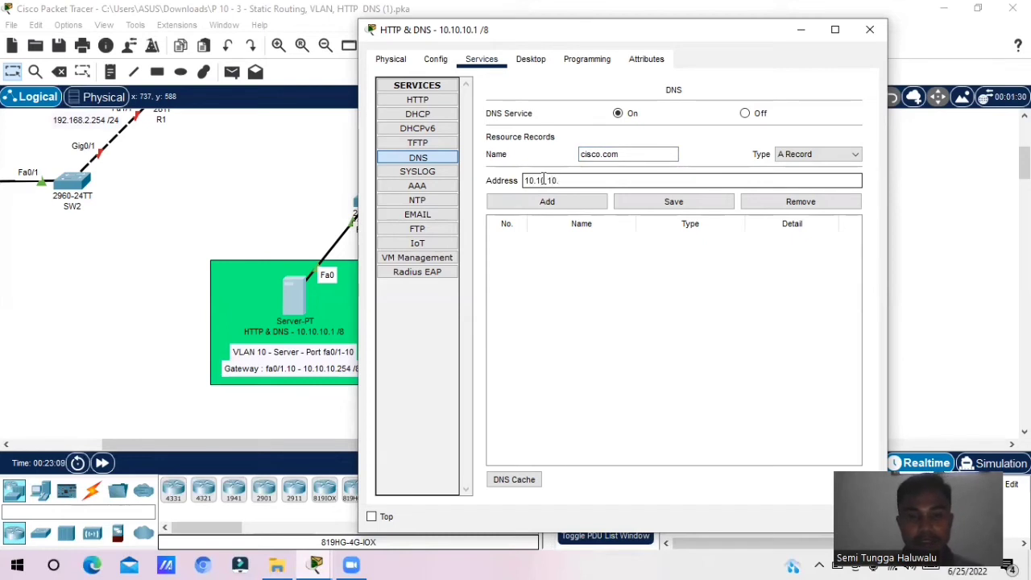
pyautogui.write('1')
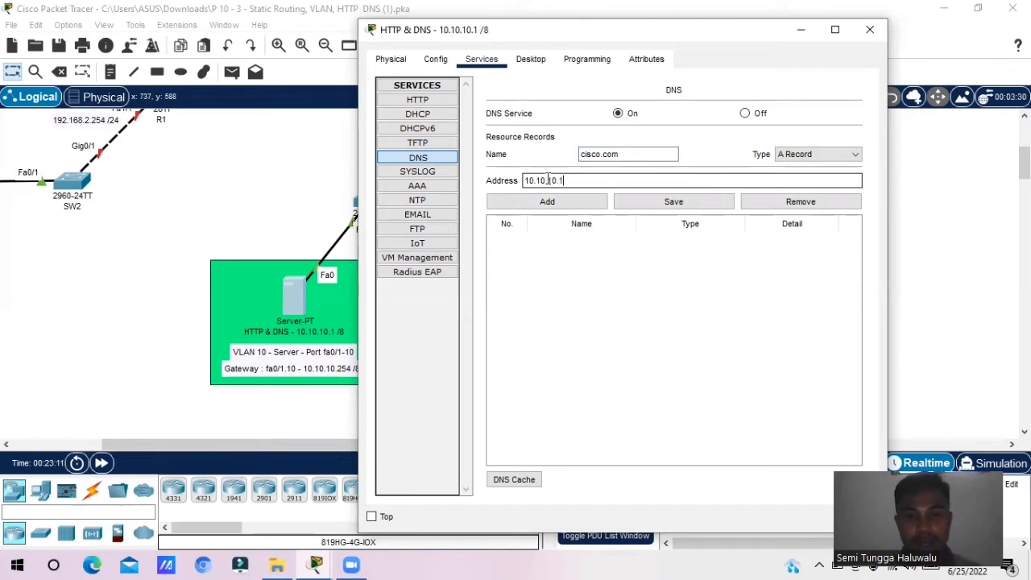
pyautogui.click(554, 203)
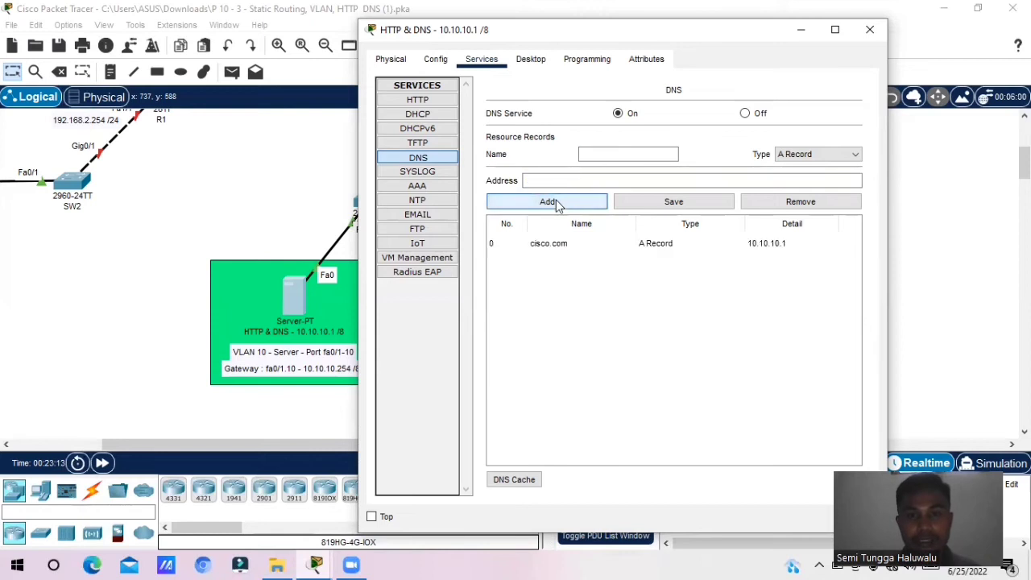
pyautogui.click(604, 245)
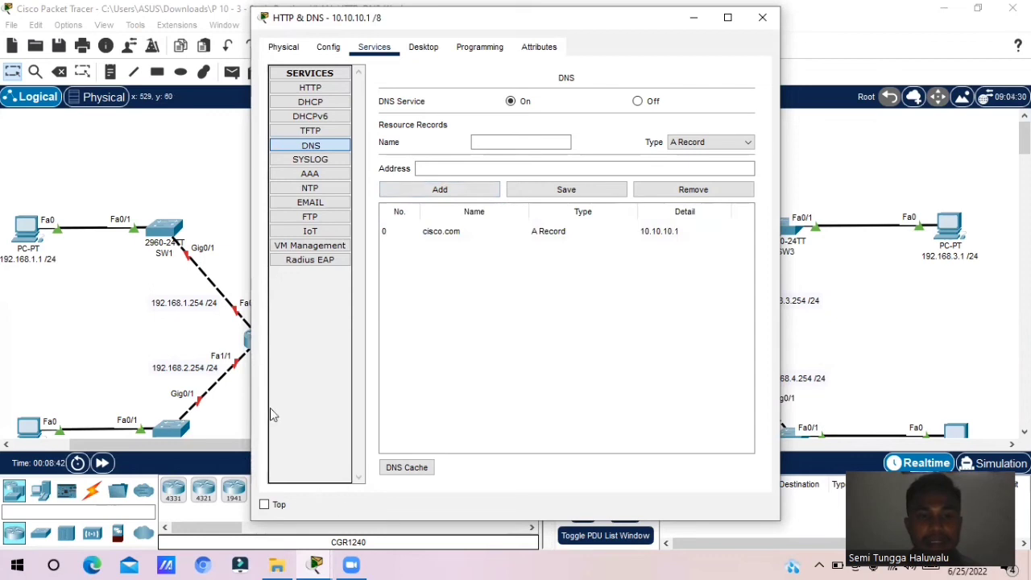
pyautogui.click(762, 16)
# Bring up the PT Activity instructions and move them clear of router R1 to consult the router address table
pyautogui.moveTo(330, 564)
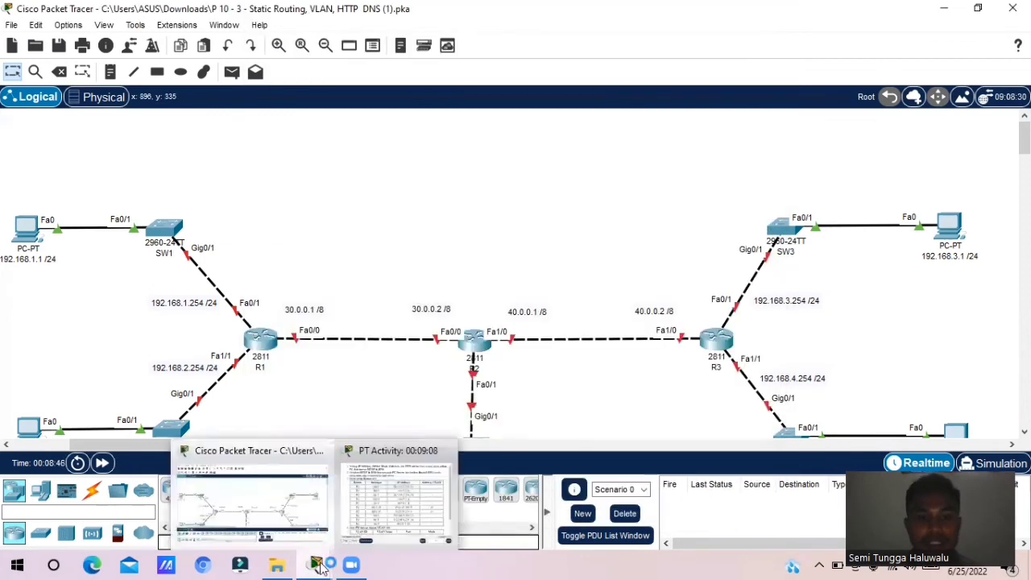
pyautogui.click(365, 534)
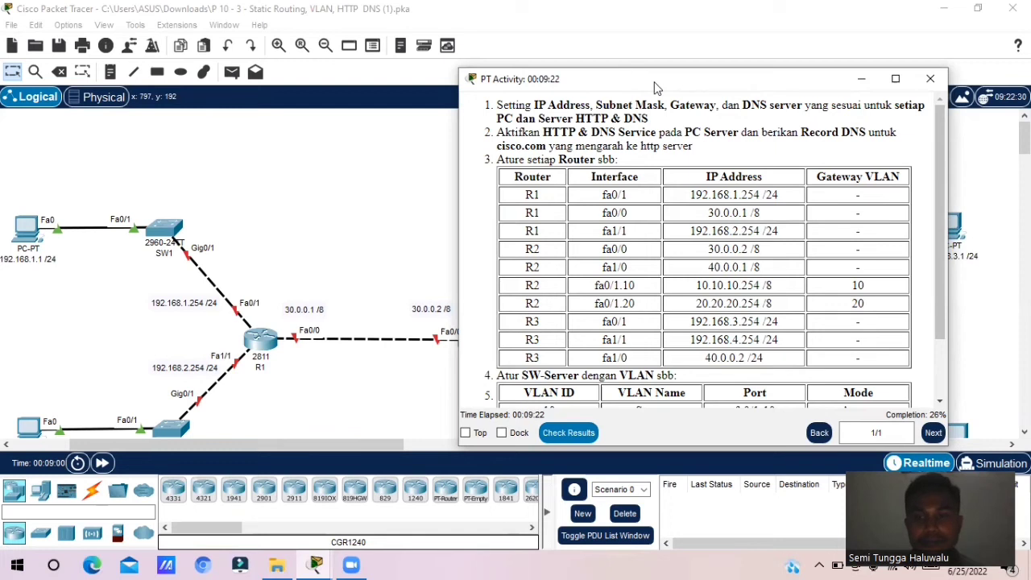
pyautogui.moveTo(655, 87); pyautogui.dragTo(716, 94)
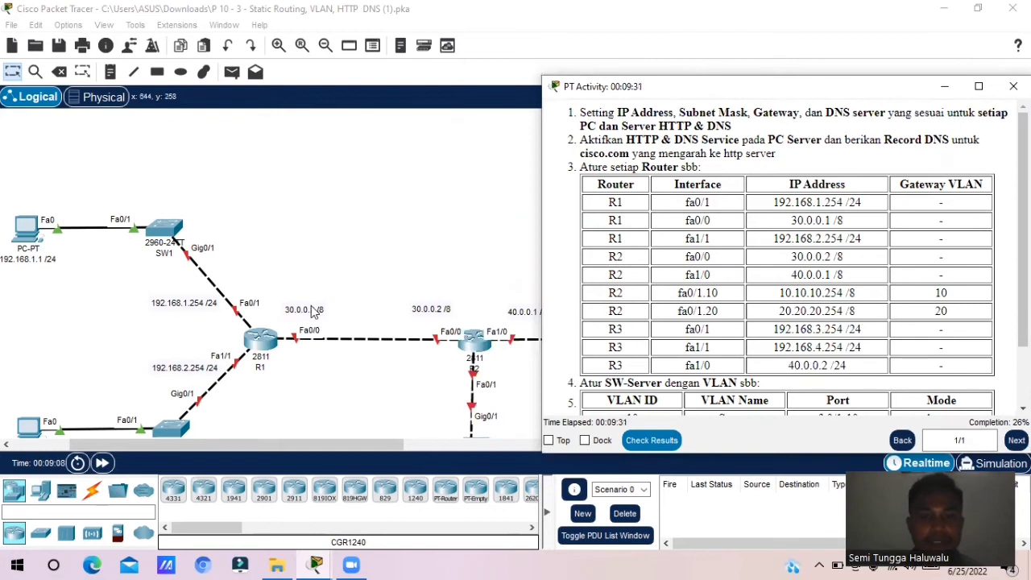
# Try to open the command-line interface of router R1 directly
pyautogui.click(256, 353)
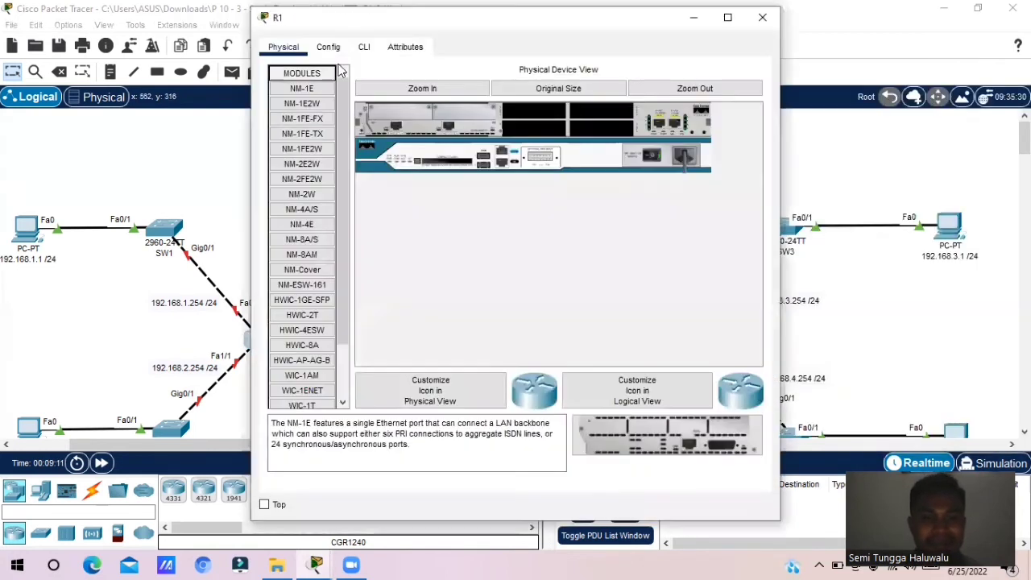
pyautogui.click(363, 48)
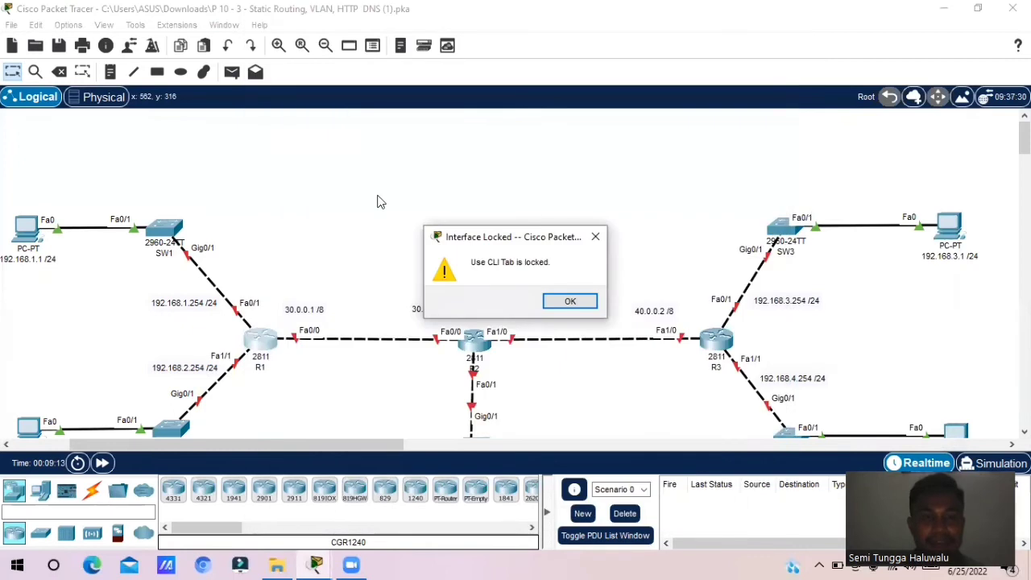
pyautogui.click(594, 237)
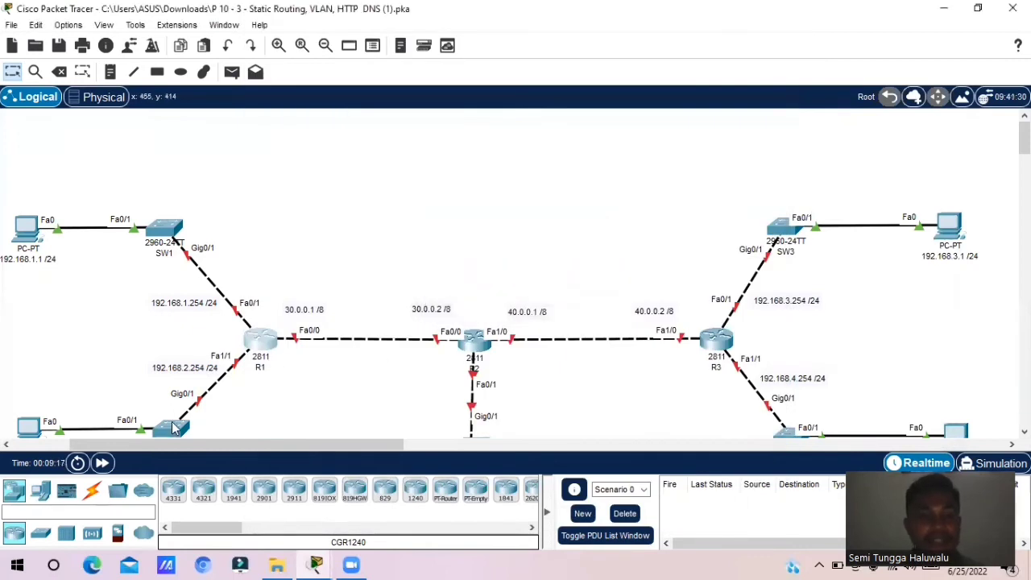
# Place a laptop in the empty workspace area above router R1
pyautogui.click(42, 493)
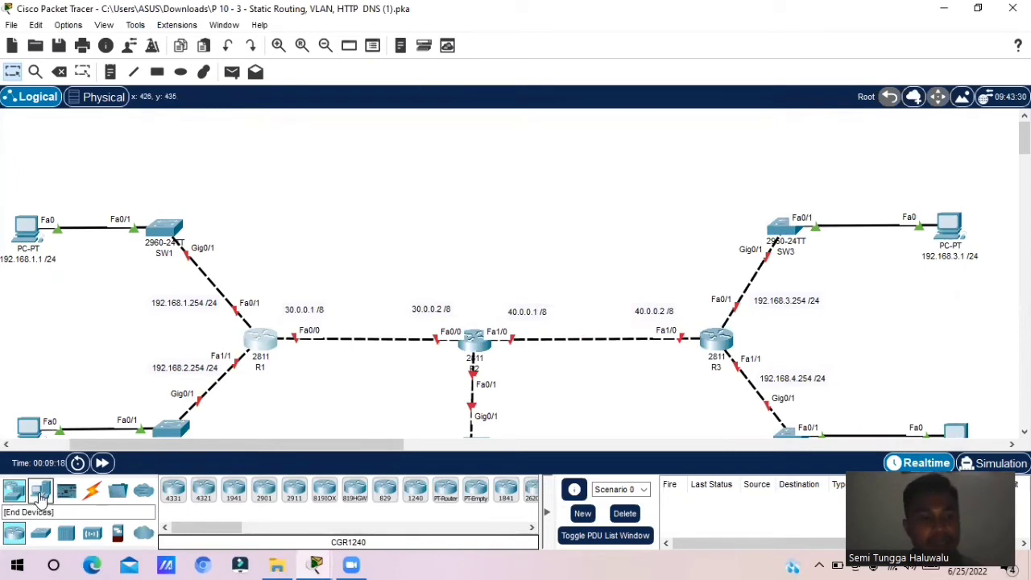
pyautogui.click(213, 497)
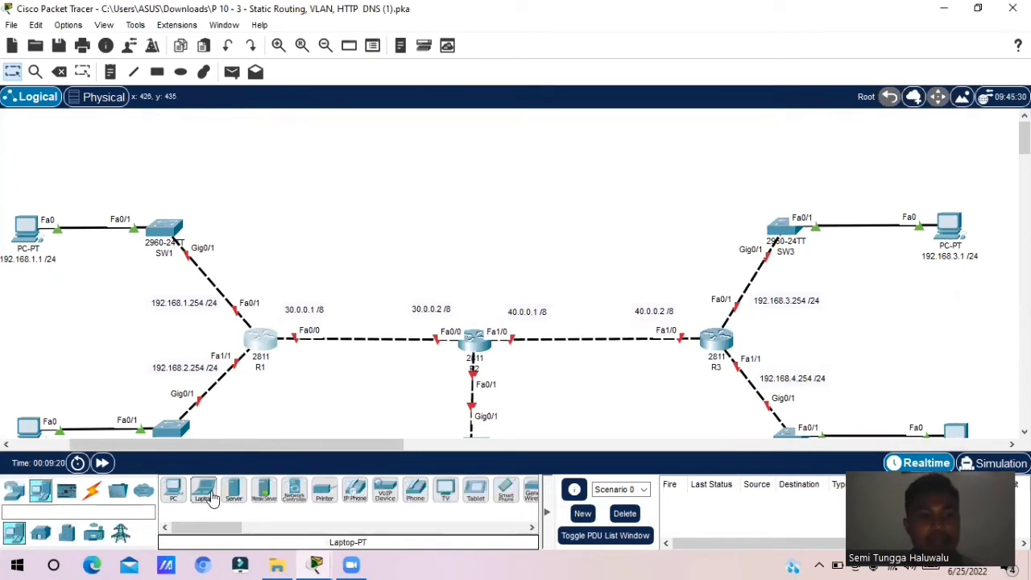
pyautogui.click(350, 155)
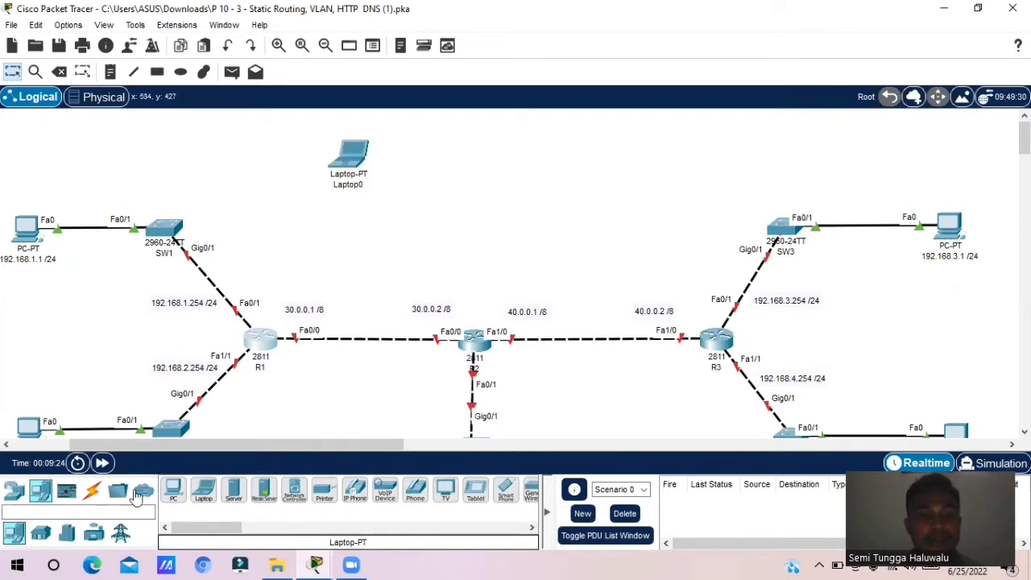
# Connect the laptop's RS 232 port to router R1's Console port with a console cable
pyautogui.click(92, 490)
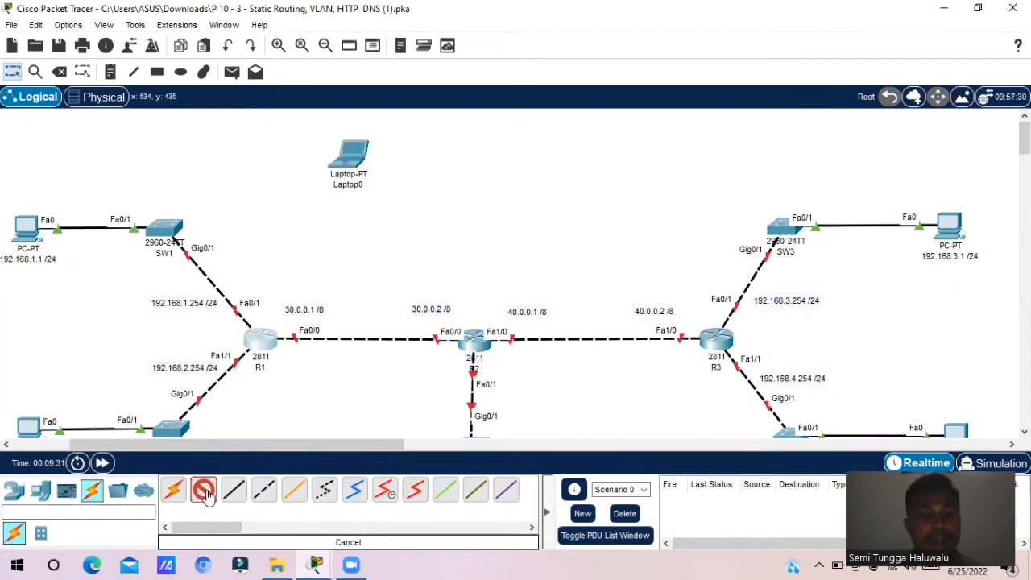
pyautogui.click(355, 161)
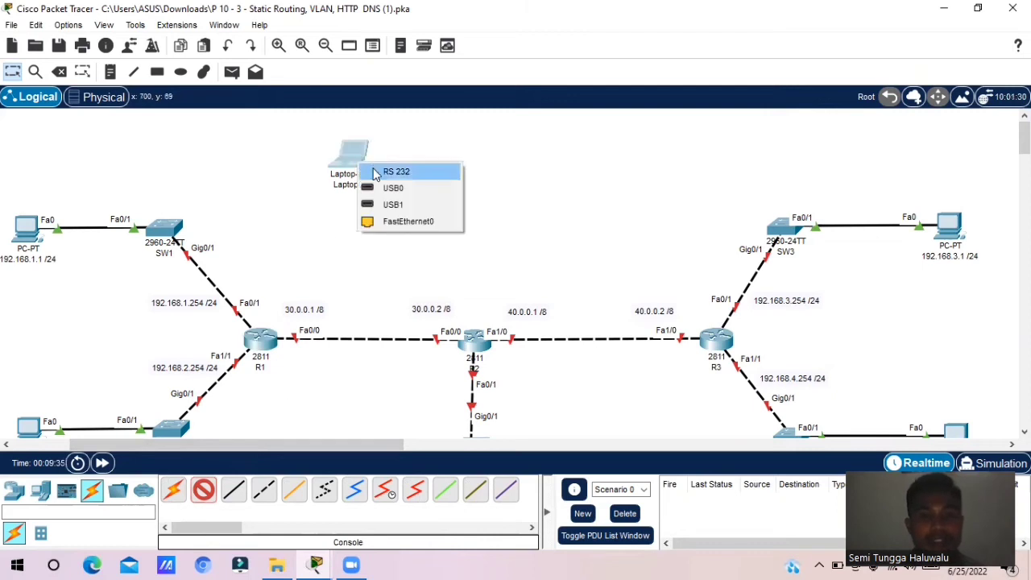
pyautogui.click(385, 174)
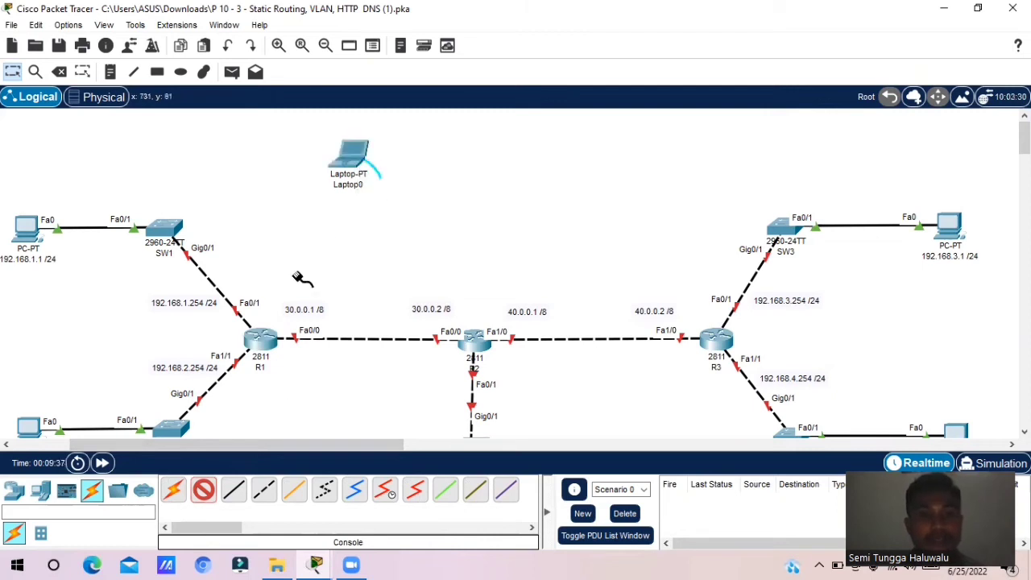
pyautogui.click(262, 338)
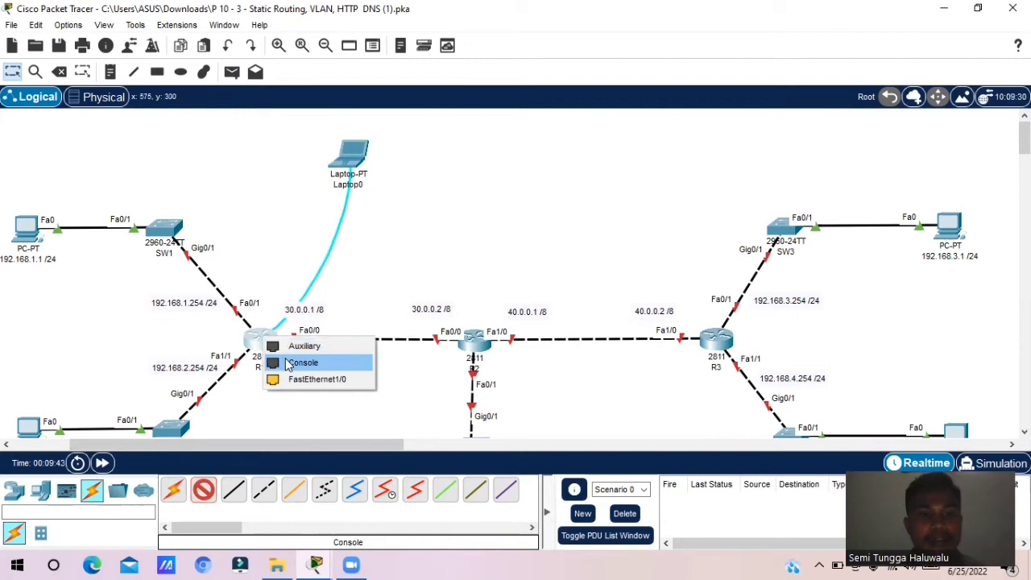
pyautogui.click(288, 364)
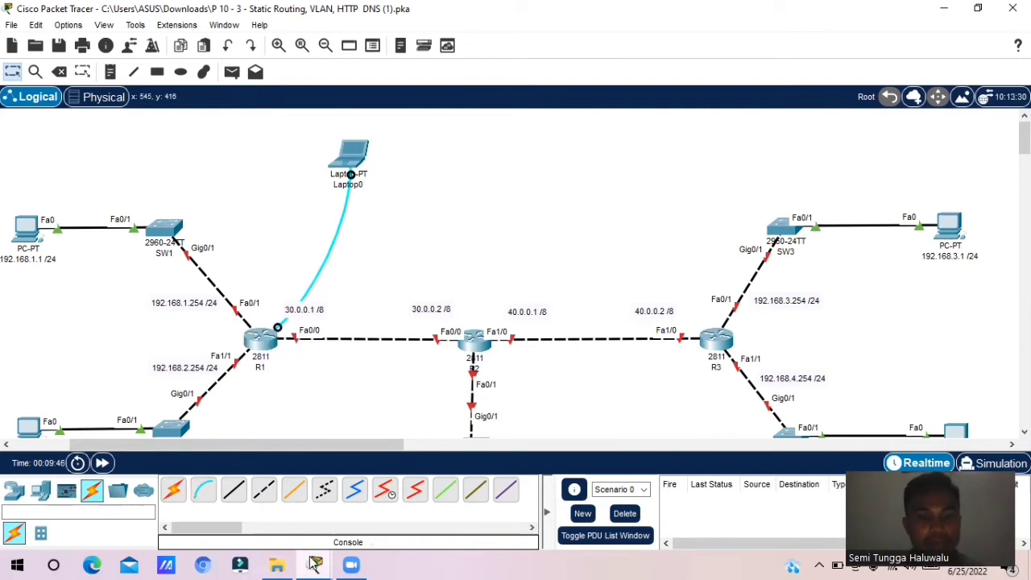
# Narrow the PT Activity instructions window and arrange it beside the laptop's opened device window
pyautogui.moveTo(315, 564)
pyautogui.click(348, 495)
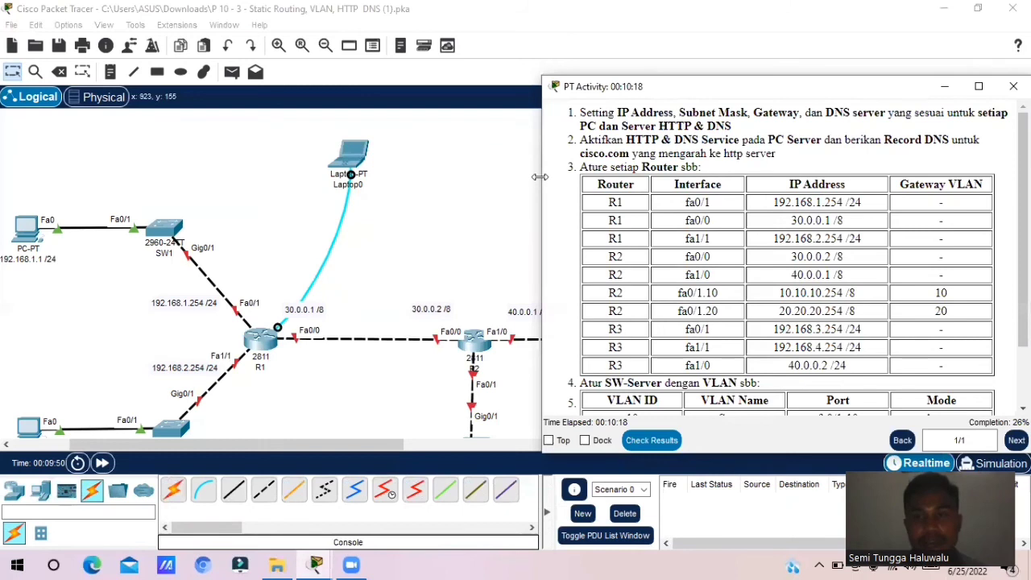
pyautogui.moveTo(540, 177); pyautogui.dragTo(577, 176)
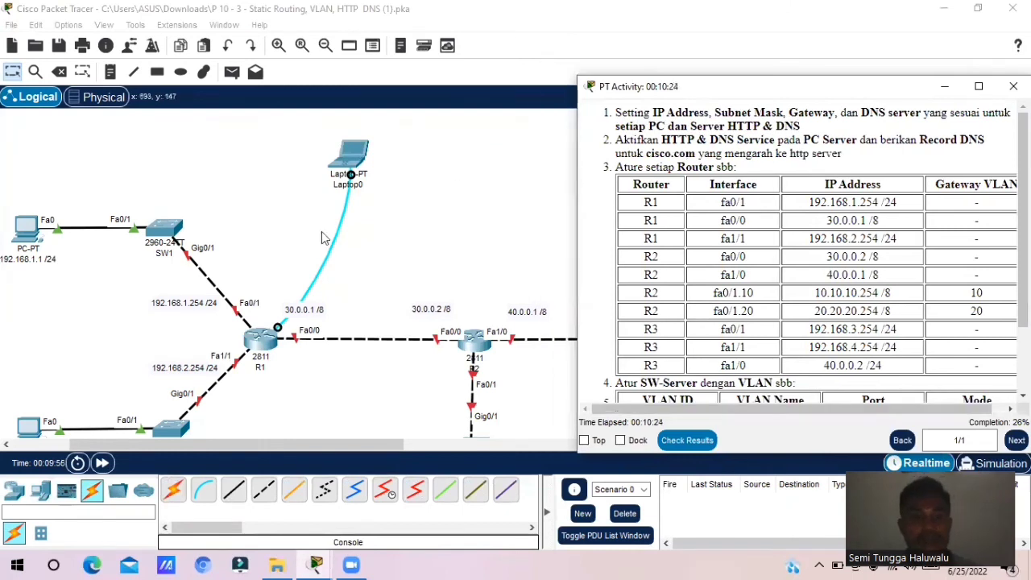
pyautogui.click(349, 161)
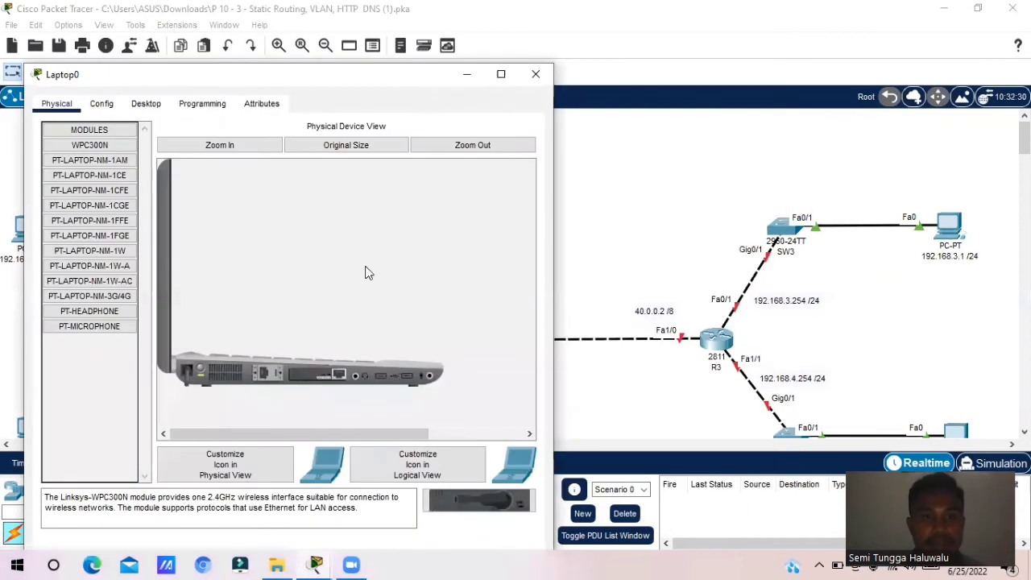
pyautogui.moveTo(322, 560)
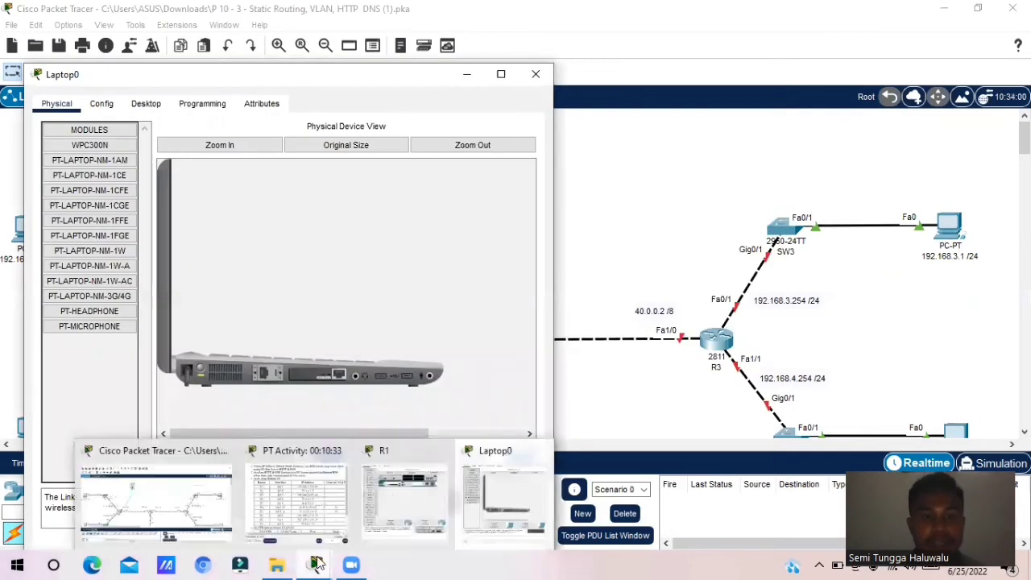
pyautogui.click(325, 499)
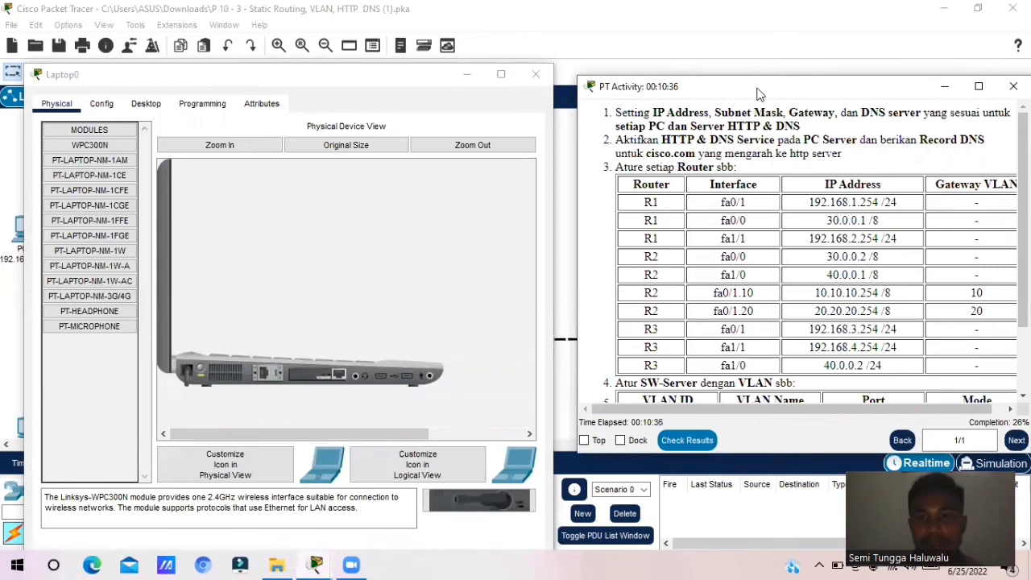
pyautogui.moveTo(758, 95); pyautogui.dragTo(752, 110)
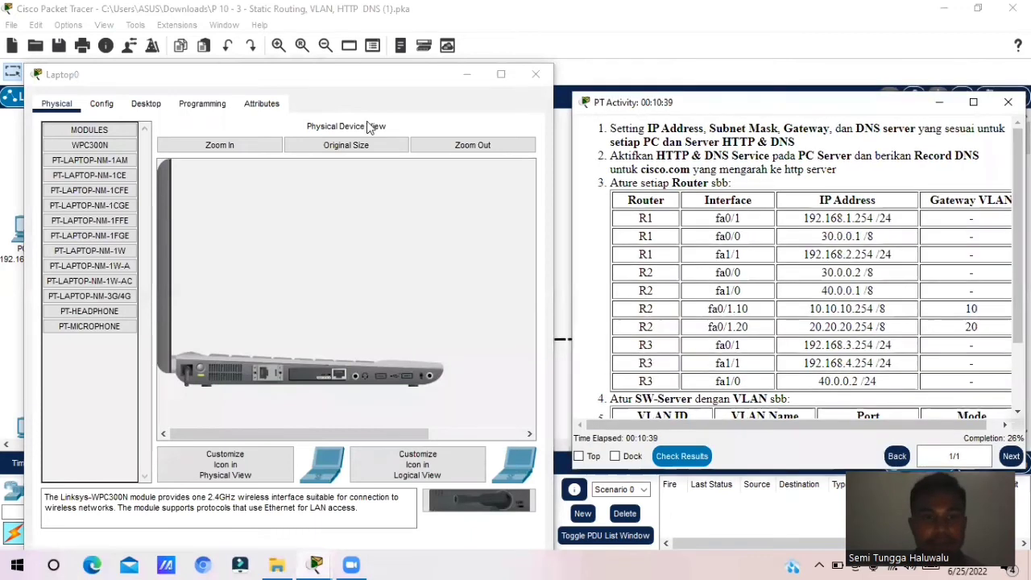
# Start a terminal session from the laptop to R1 with the default port settings
pyautogui.click(150, 106)
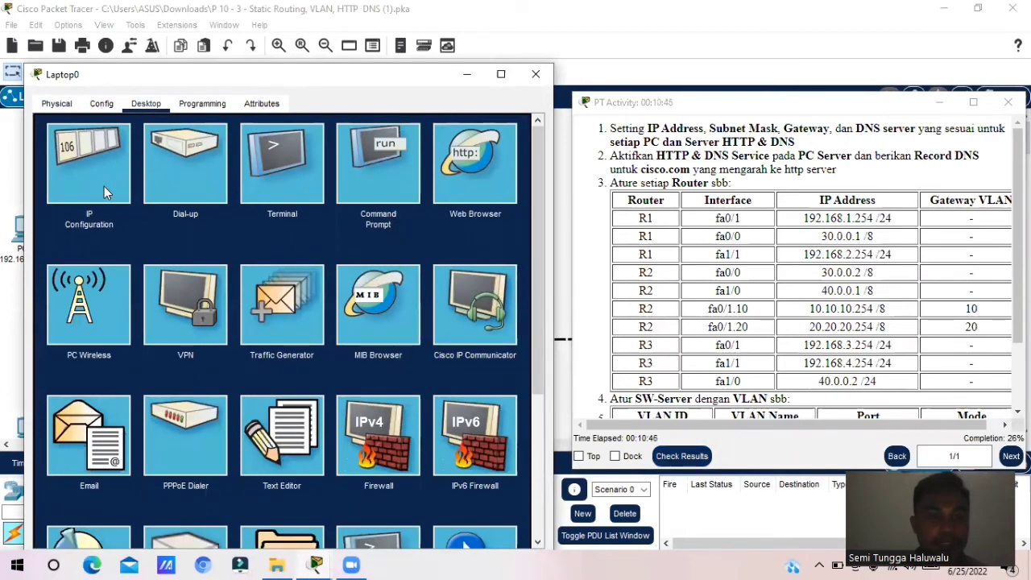
pyautogui.click(281, 191)
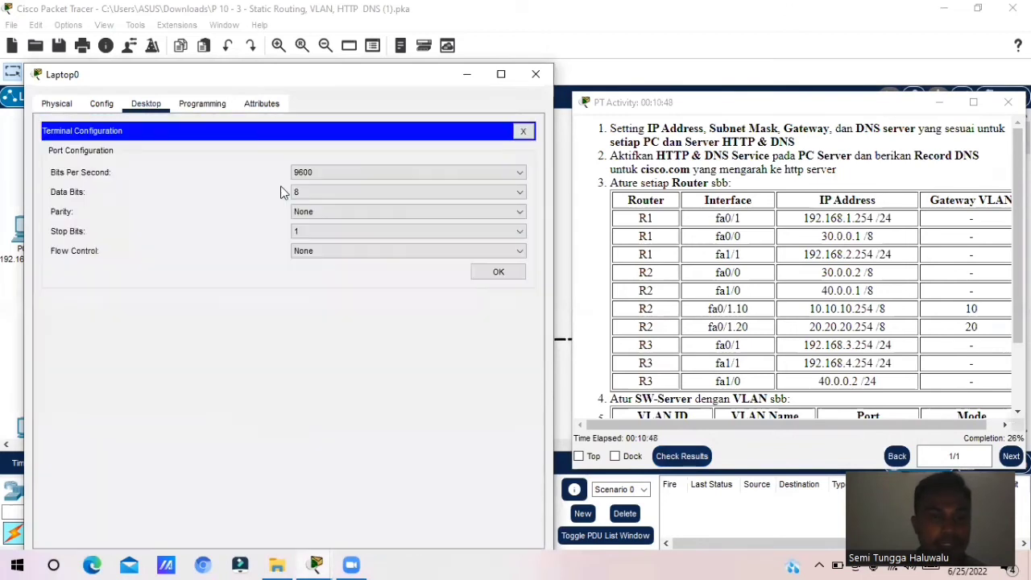
pyautogui.click(497, 273)
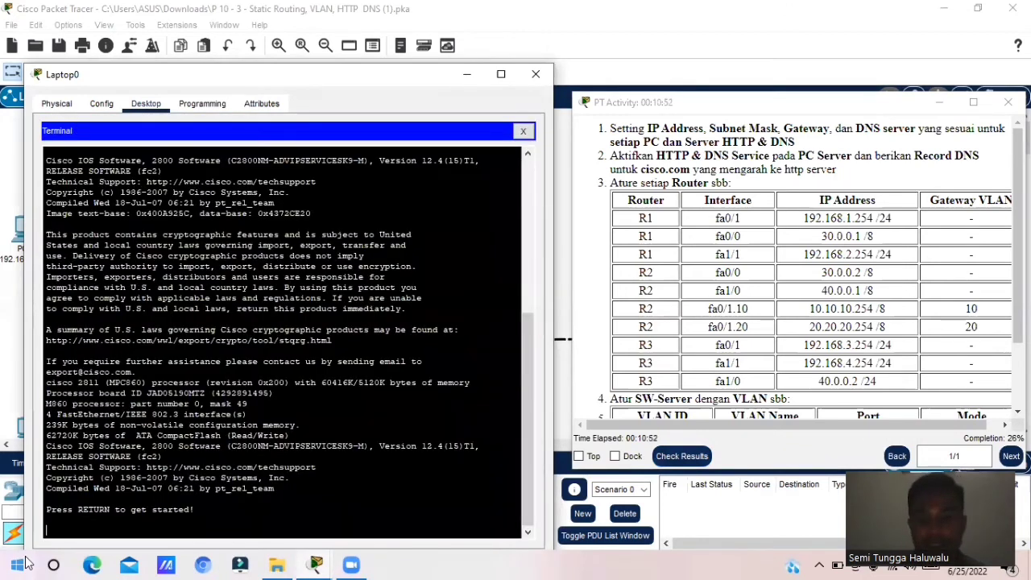
# Enter privileged mode on R1 with en, and global configuration mode with conf t
pyautogui.press('Return')
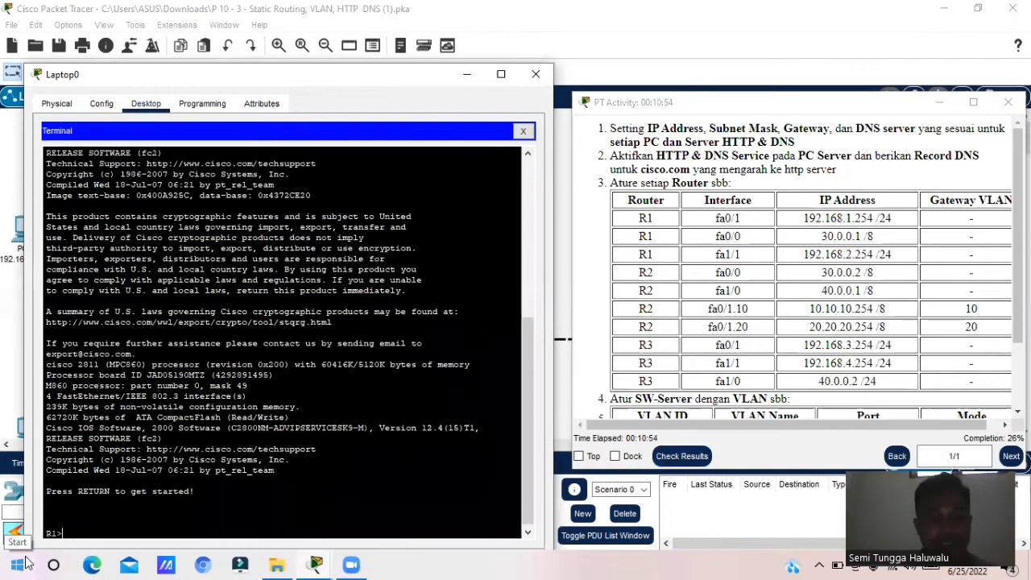
pyautogui.write('en')
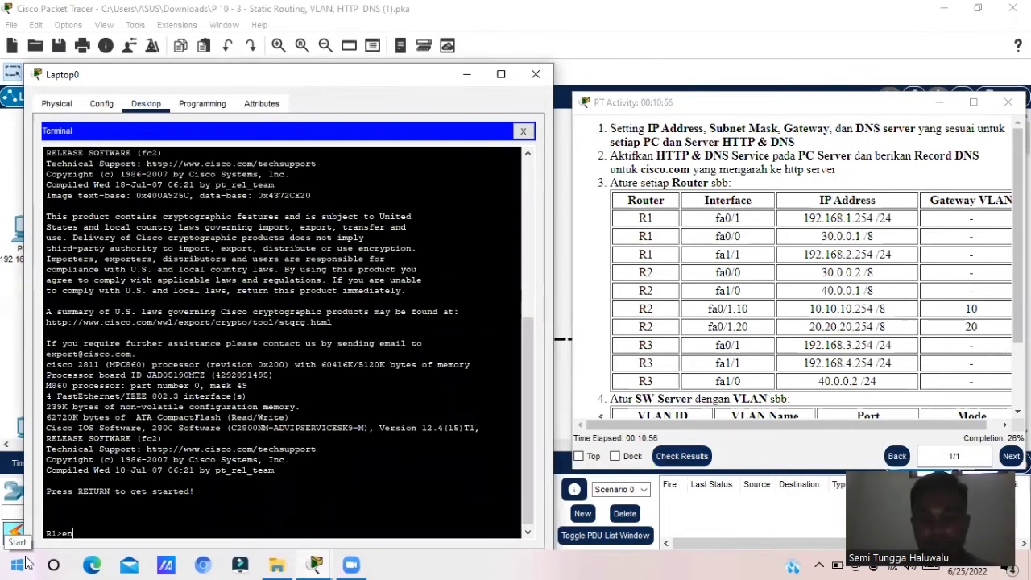
pyautogui.press('Return')
pyautogui.write('co')
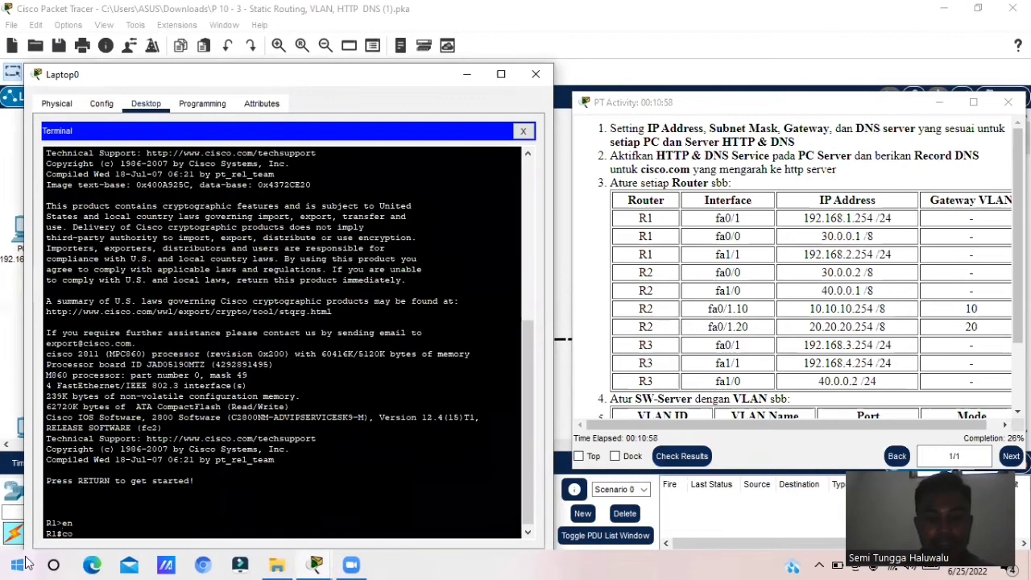
pyautogui.write('nf t')
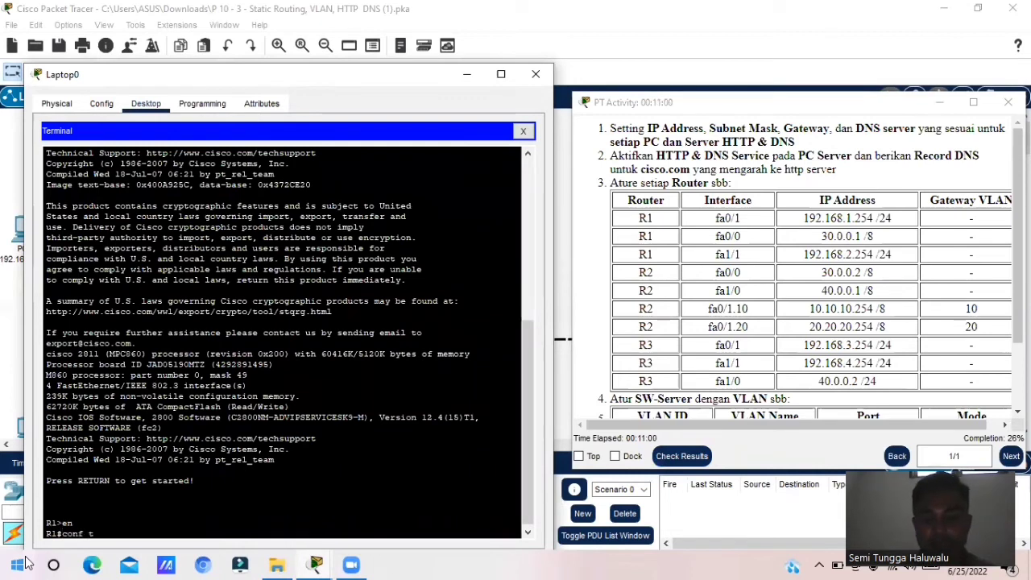
pyautogui.press('Return')
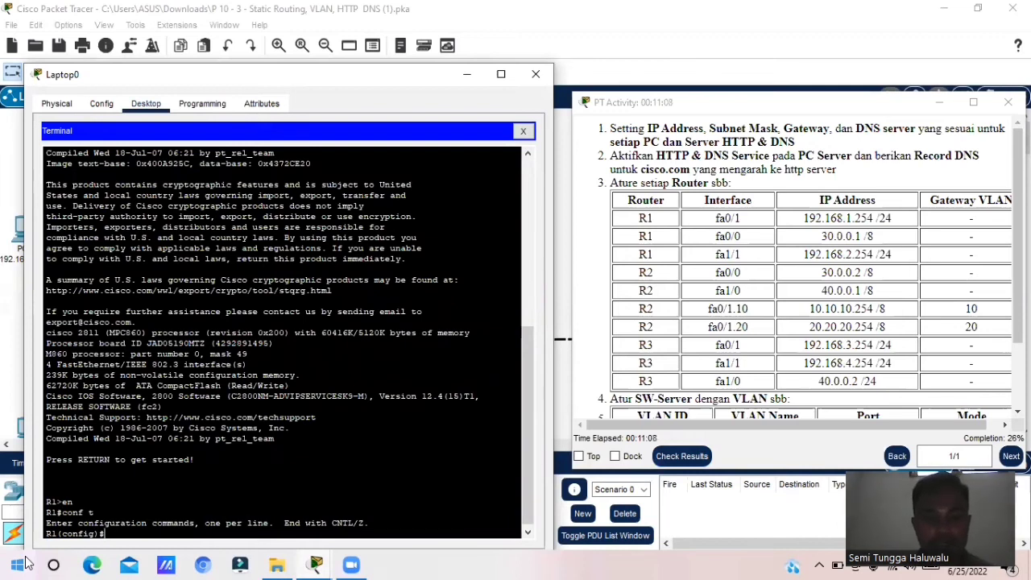
# Assign IP address 192.168.1.254 with subnet mask 255.255.255.0 to R1's interface fa0/1
pyautogui.write('int')
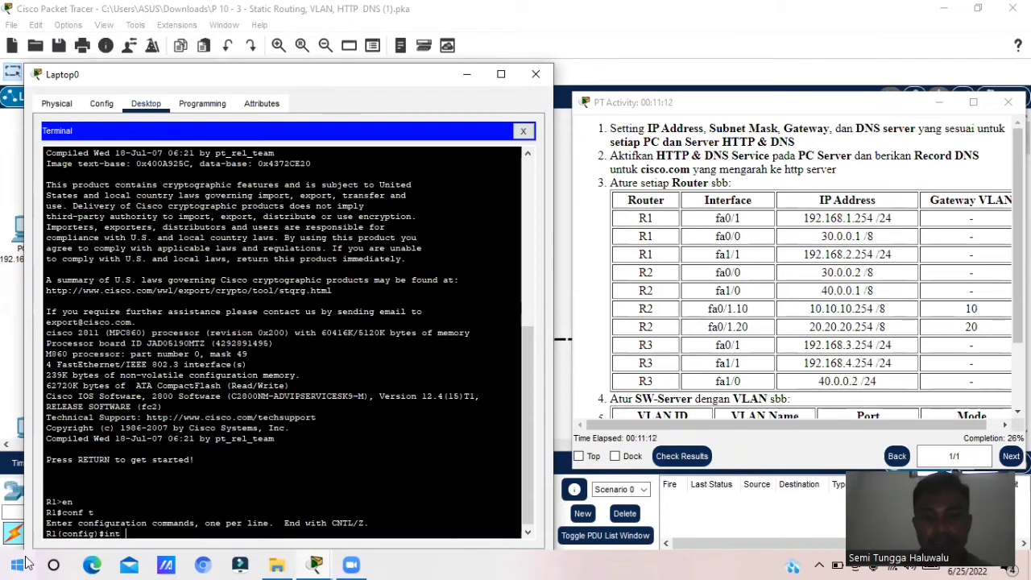
pyautogui.write(' fa')
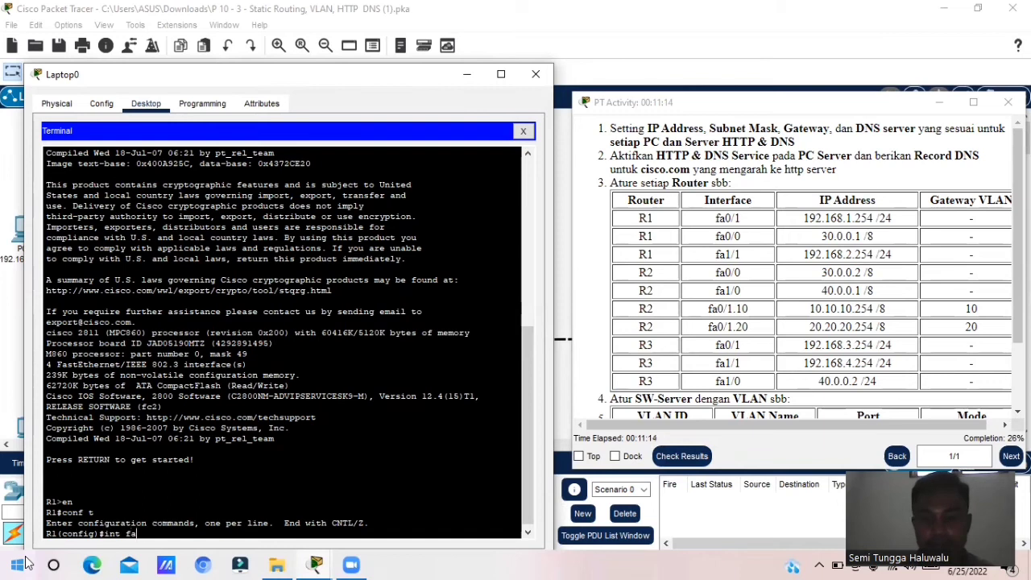
pyautogui.write('0/1')
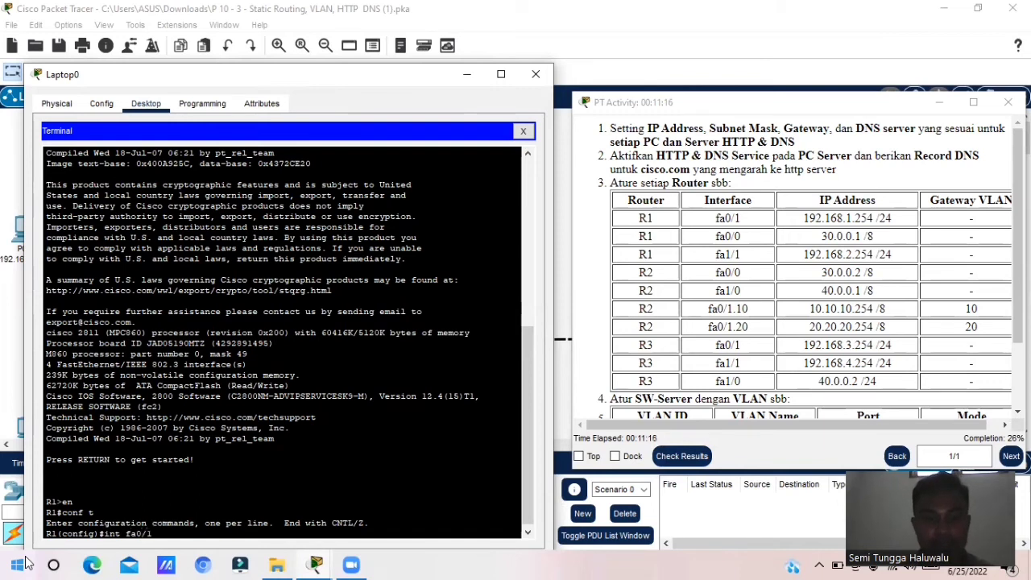
pyautogui.press('Return')
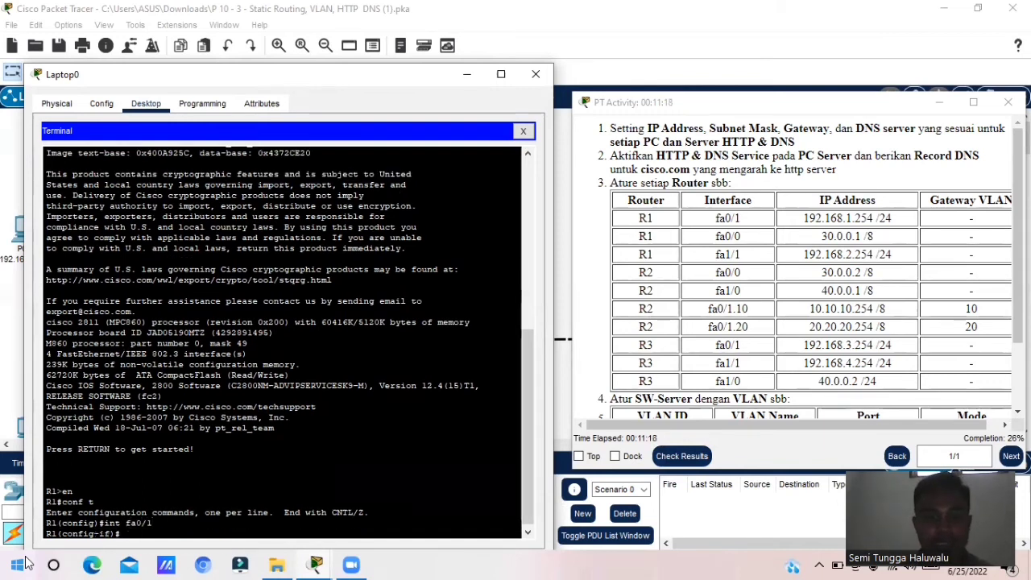
pyautogui.write('ip')
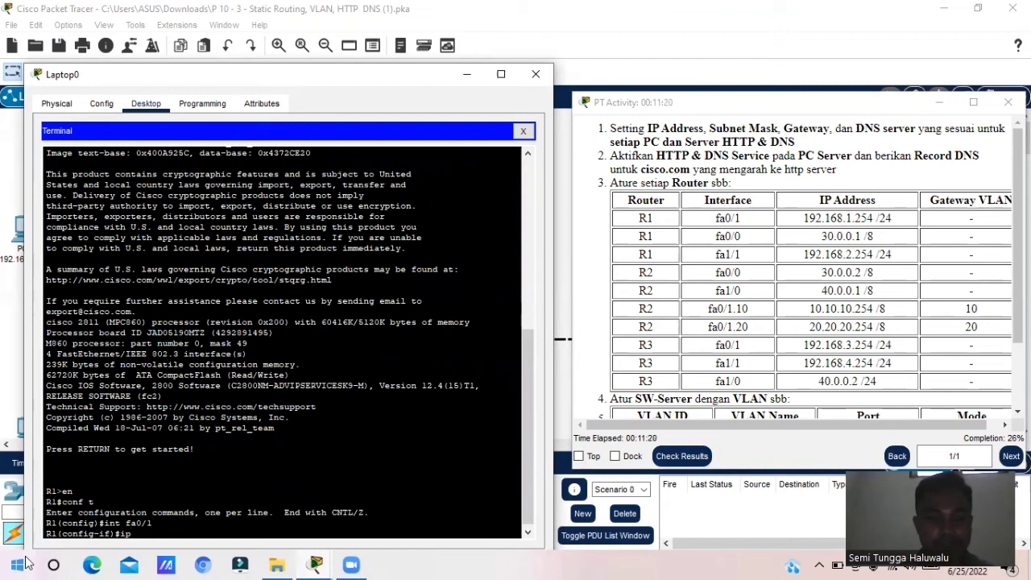
pyautogui.write(' add')
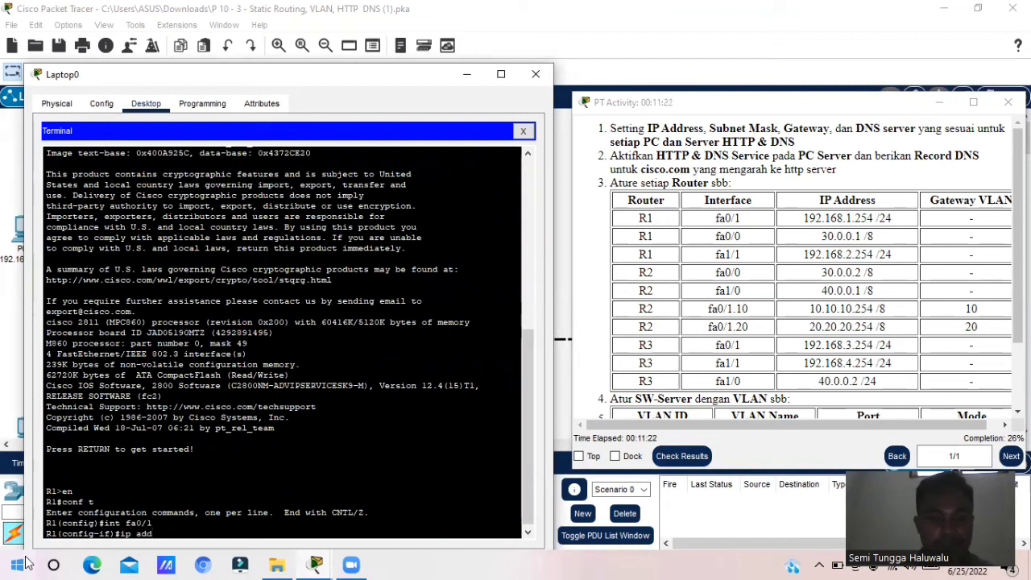
pyautogui.write(' 192')
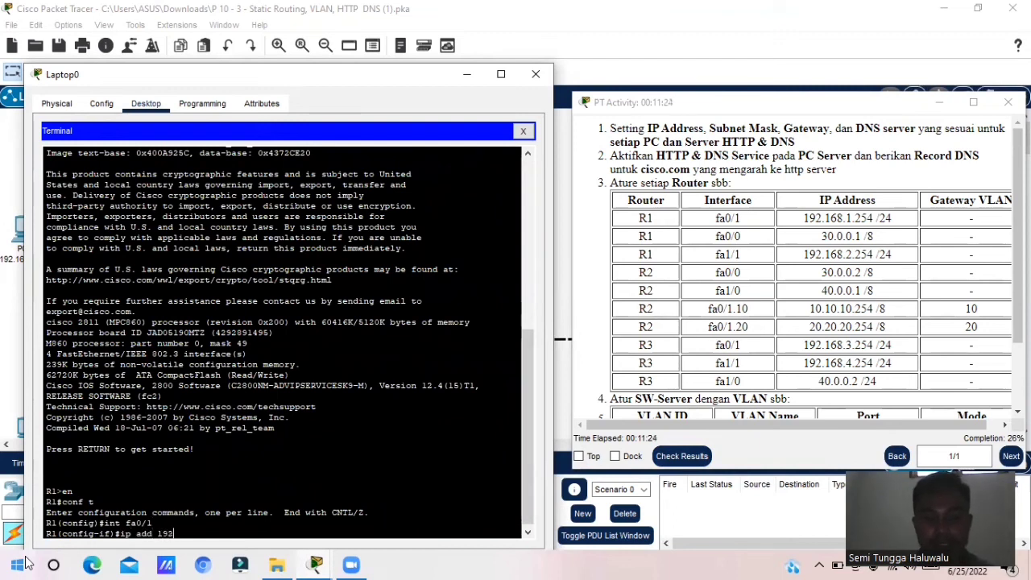
pyautogui.write('.168.1')
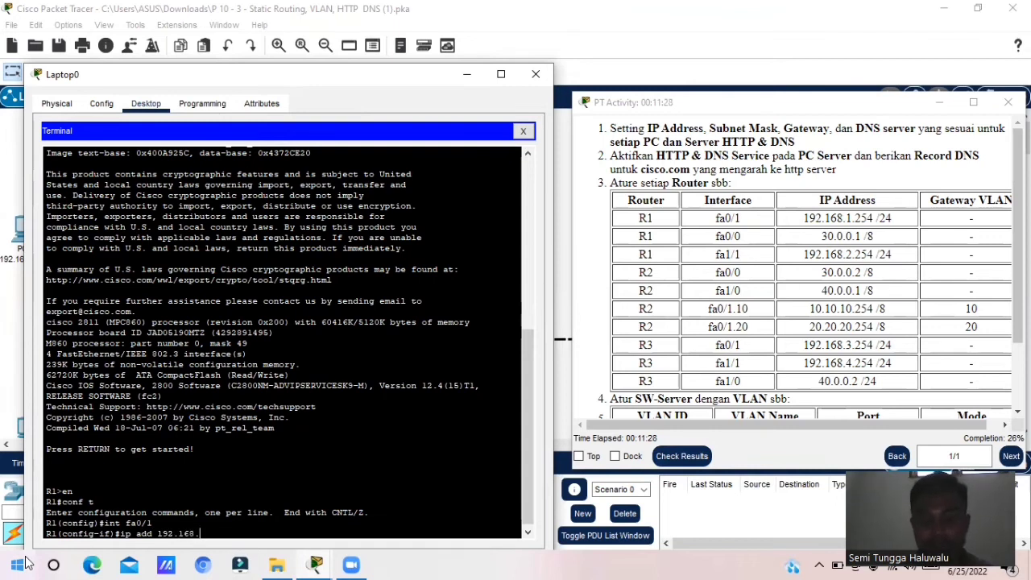
pyautogui.write('.254')
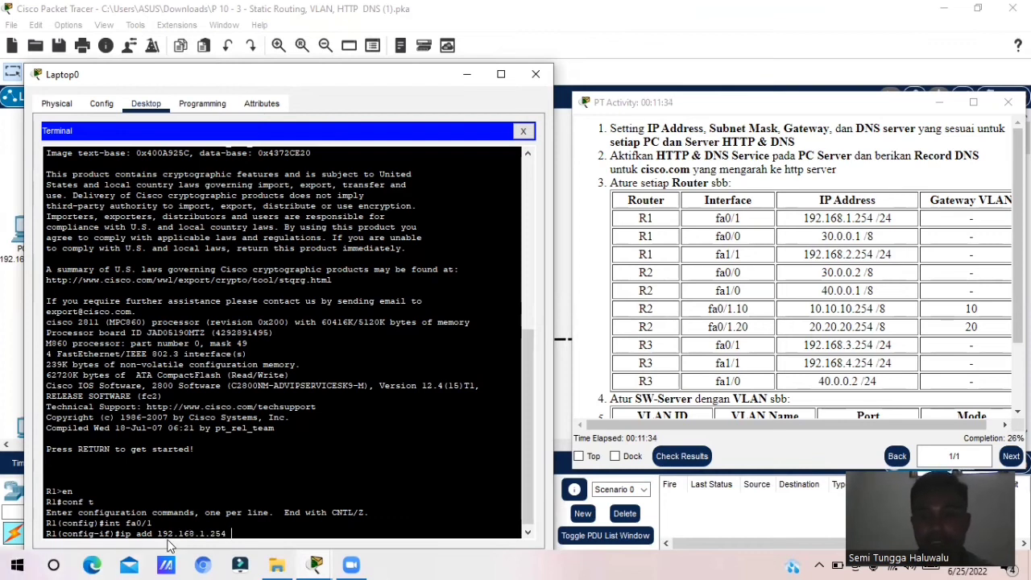
pyautogui.write(' 25')
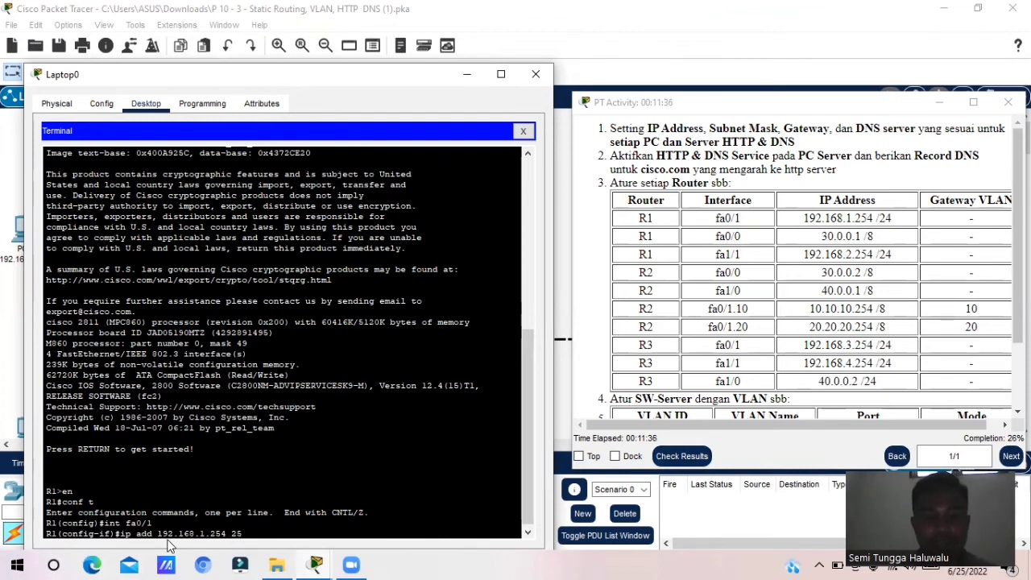
pyautogui.write('5.255')
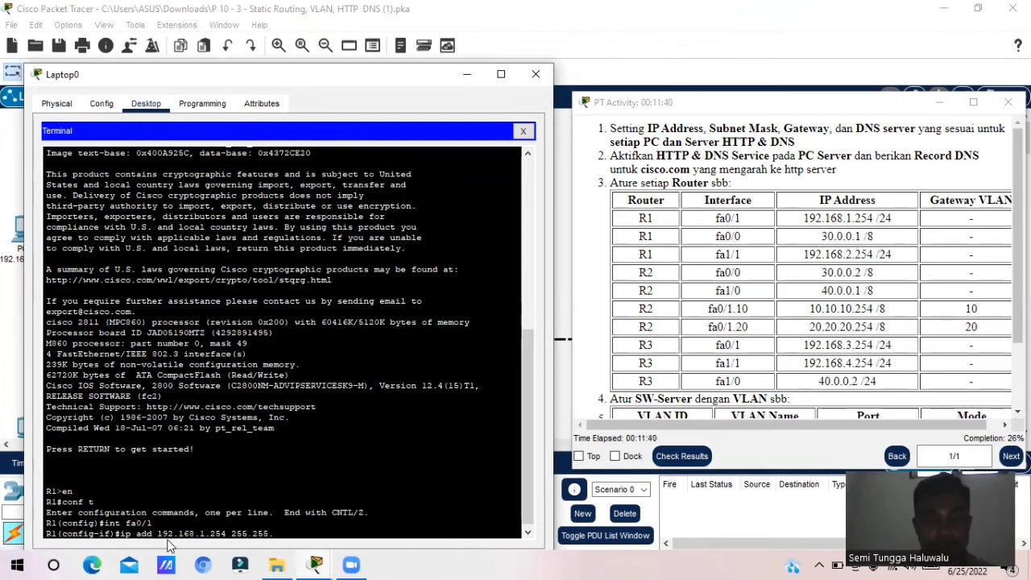
pyautogui.write('.255.0')
pyautogui.press('Return')
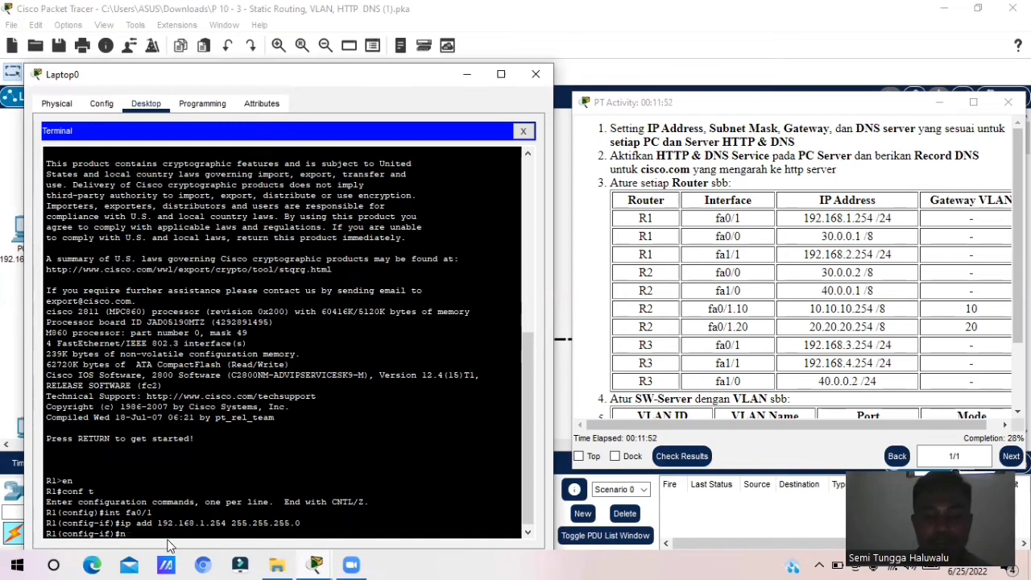
# Enable interface fa0/1 with no shut and return to global configuration mode with ex
pyautogui.write('o shut')
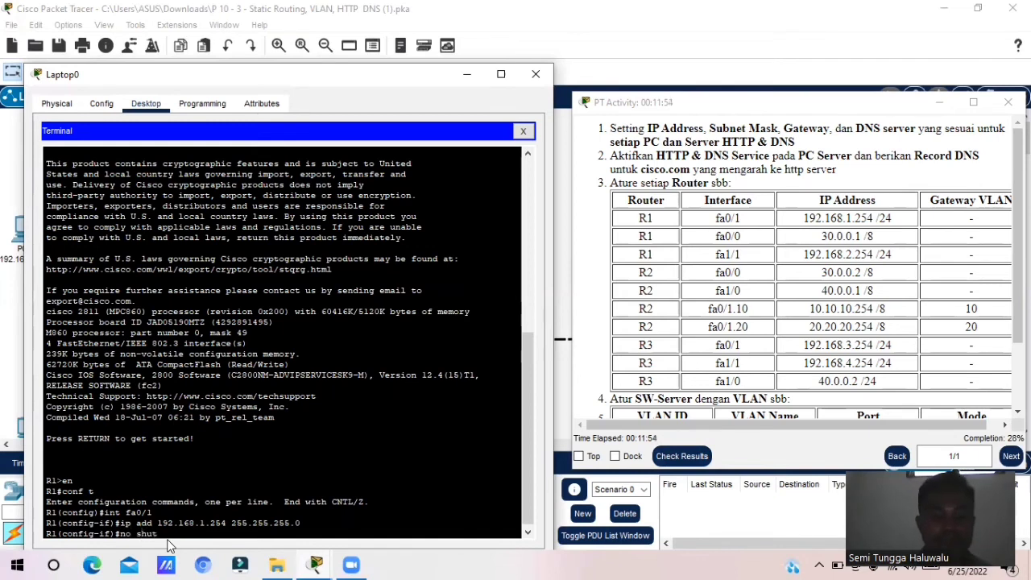
pyautogui.press('Return')
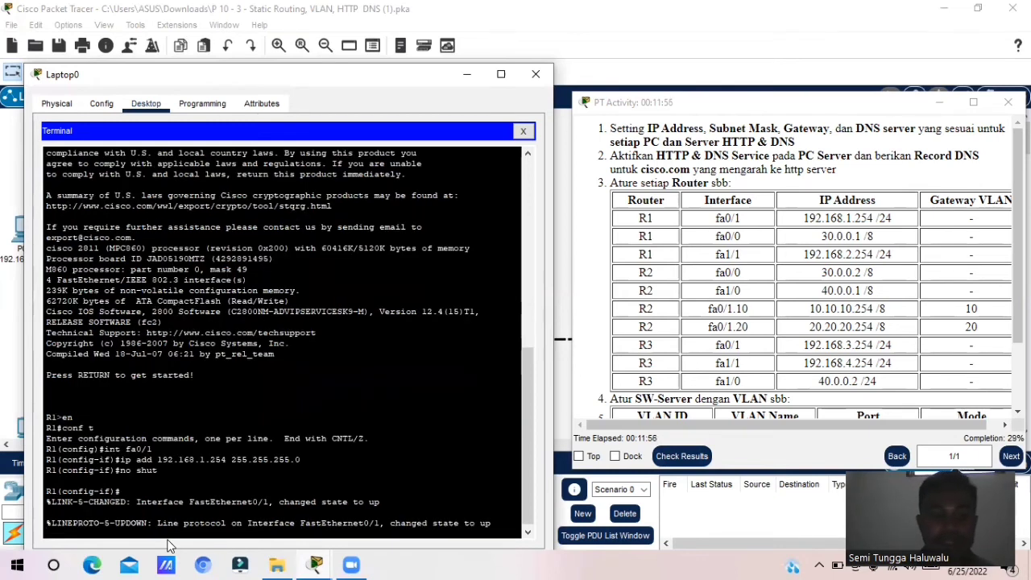
pyautogui.press('Return')
pyautogui.write('ex')
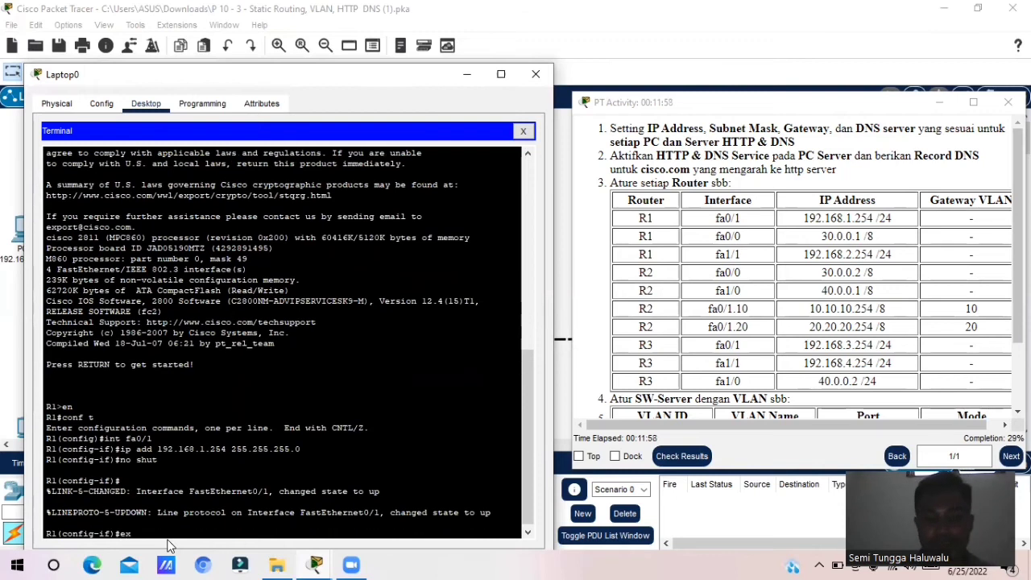
pyautogui.press('Return')
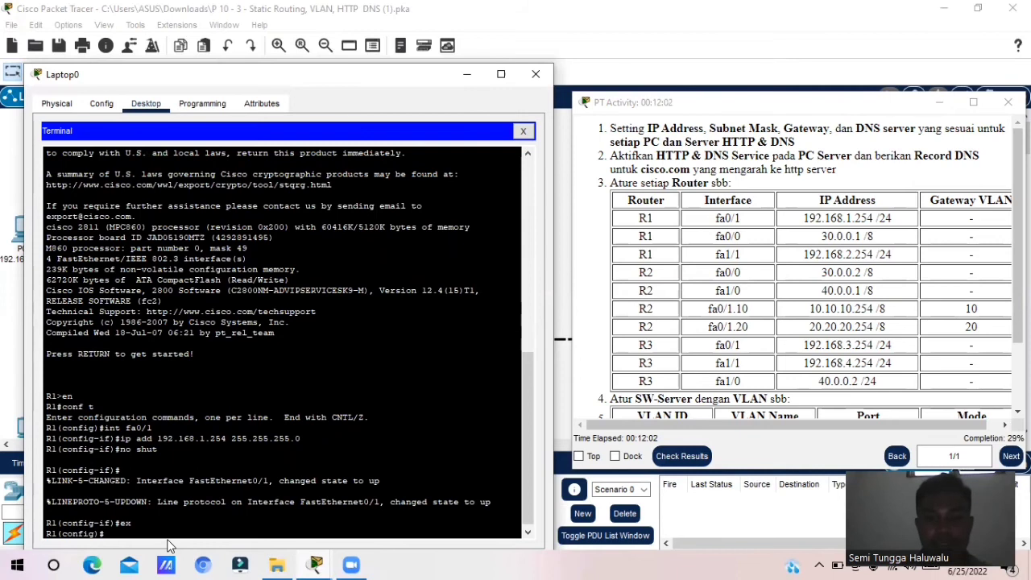
# Assign IP address 30.0.0.2 with subnet mask 255.0.0.0 to R1's interface fa0/0
pyautogui.write('in')
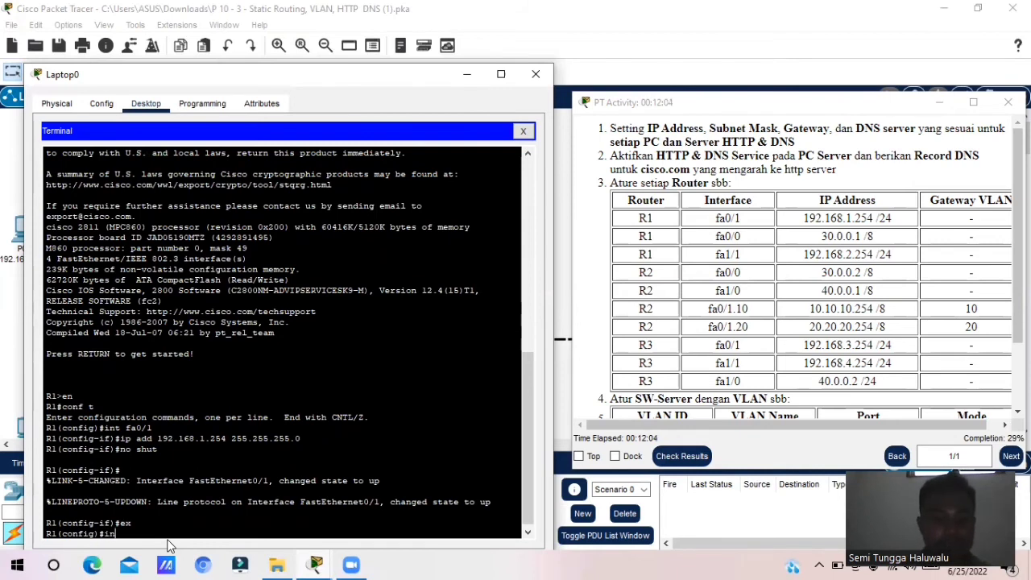
pyautogui.write('t fa0')
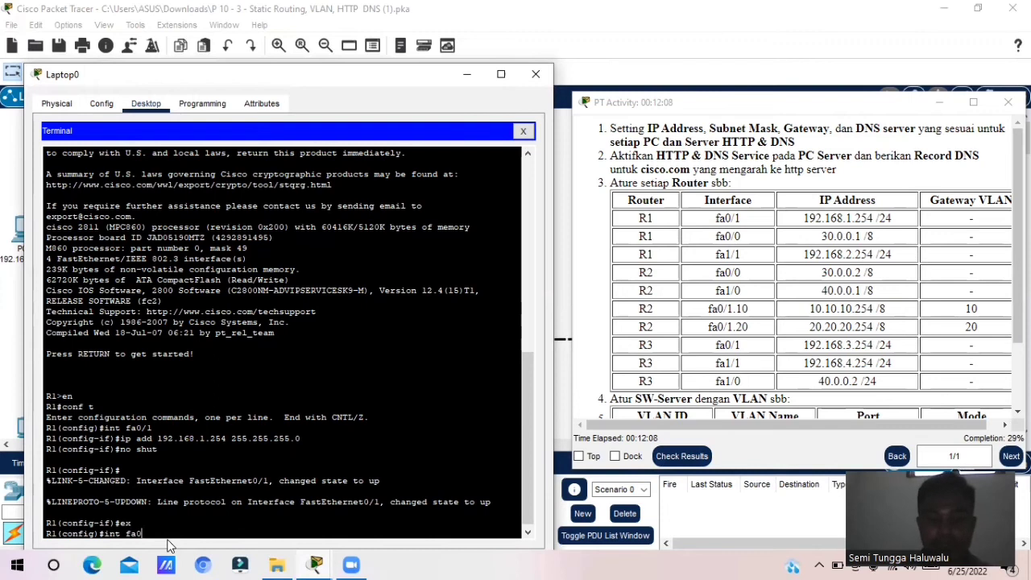
pyautogui.write('/0')
pyautogui.press('Return')
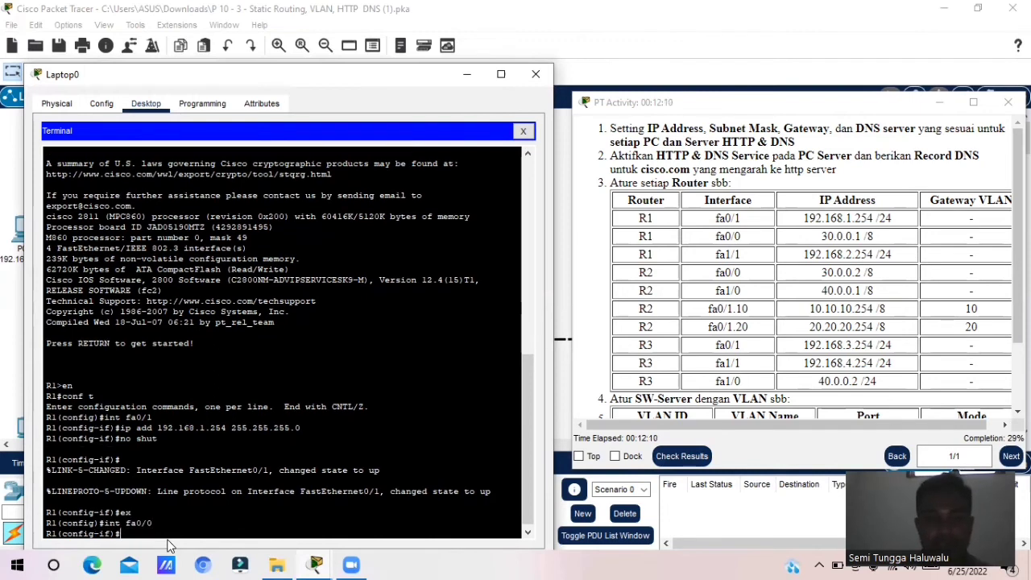
pyautogui.write('ip add 30.')
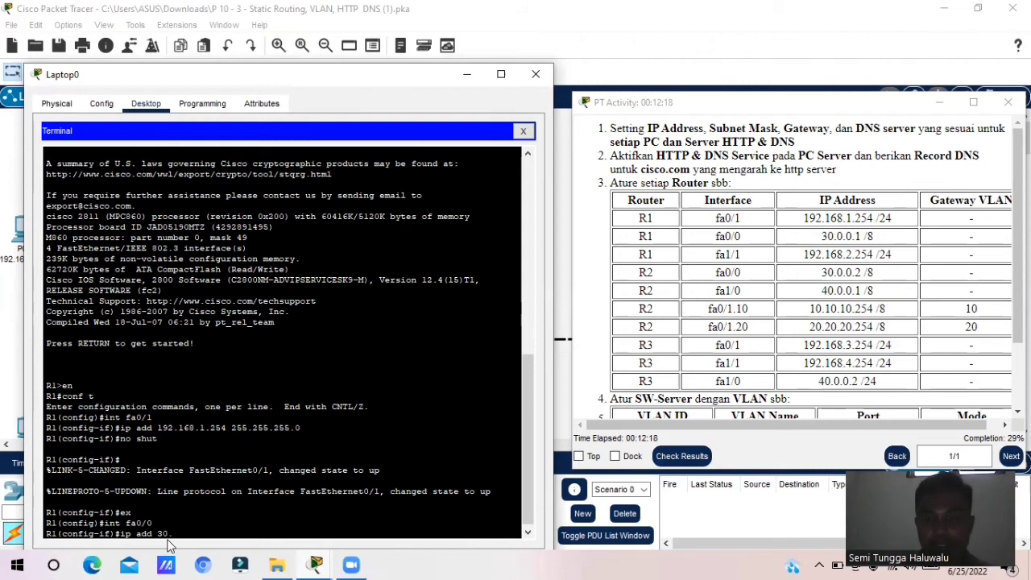
pyautogui.write('0.0.2 255')
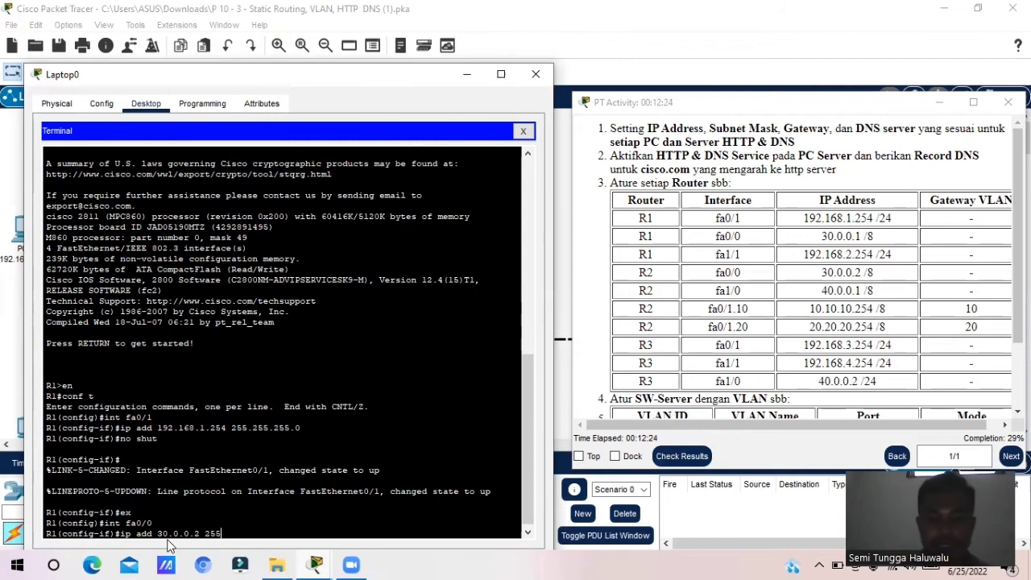
pyautogui.write('.')
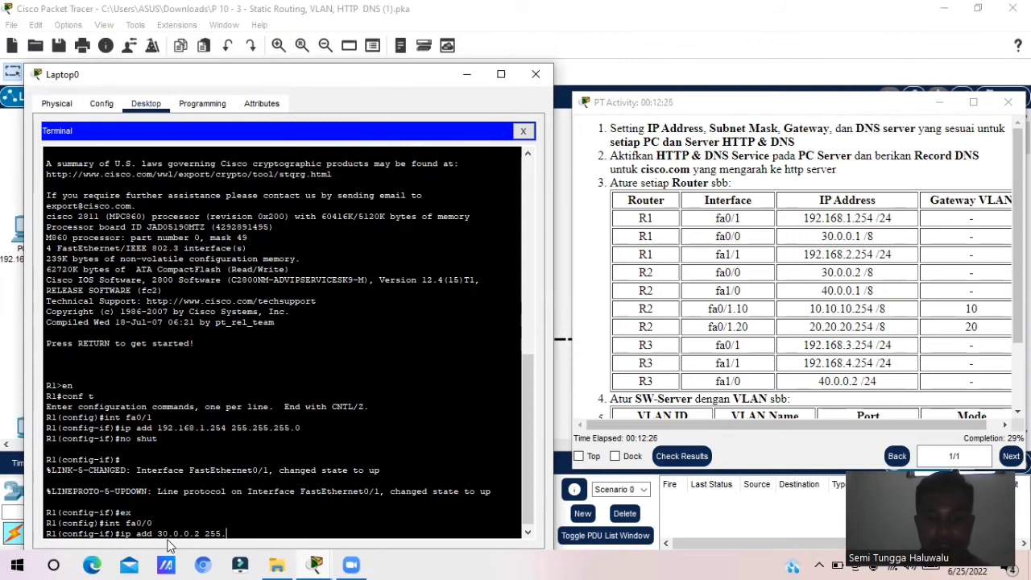
pyautogui.write('0.0.0')
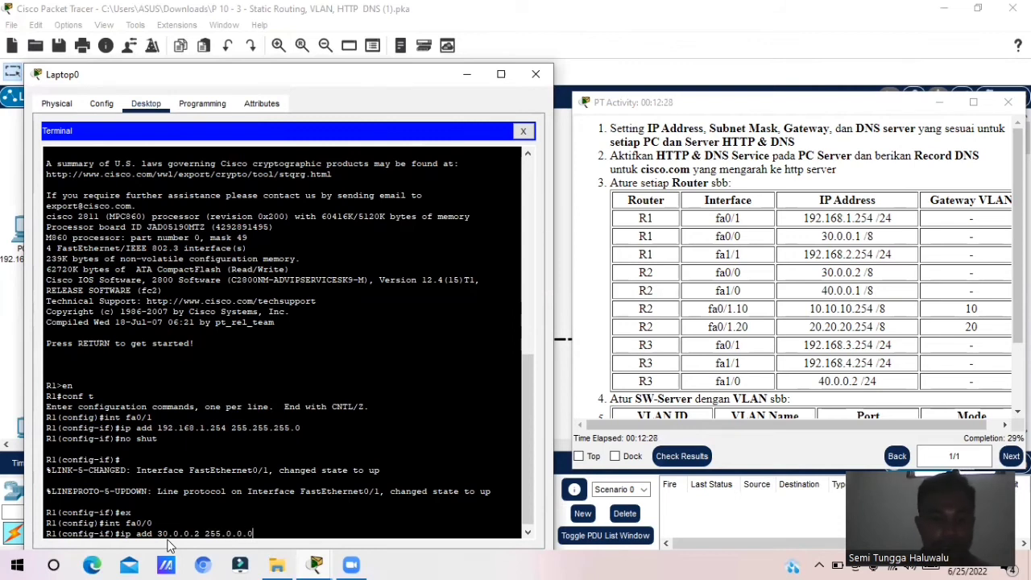
pyautogui.press('Return')
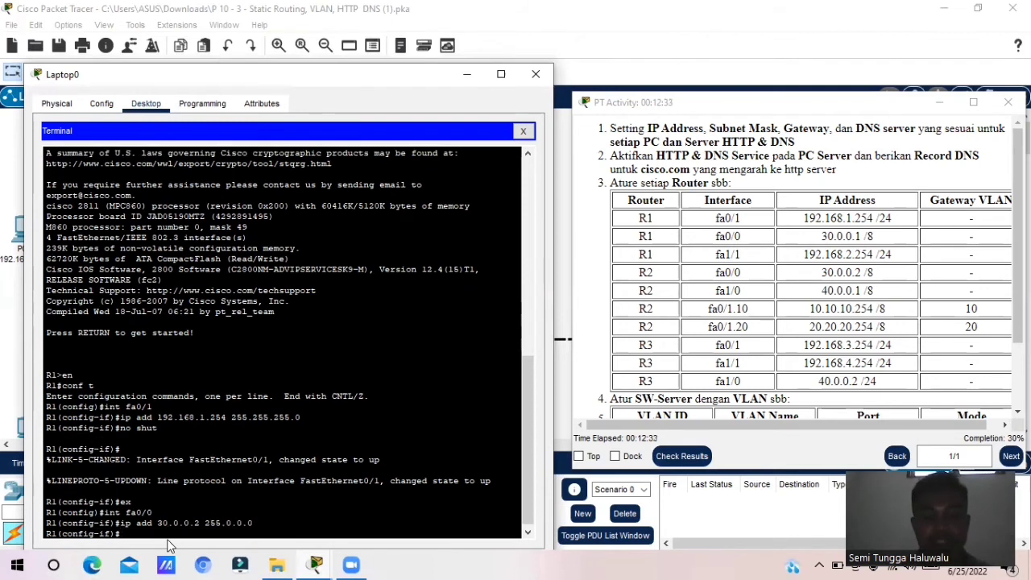
# Enable interface fa0/0 with no shut and return to global configuration mode with ex
pyautogui.write('no shut')
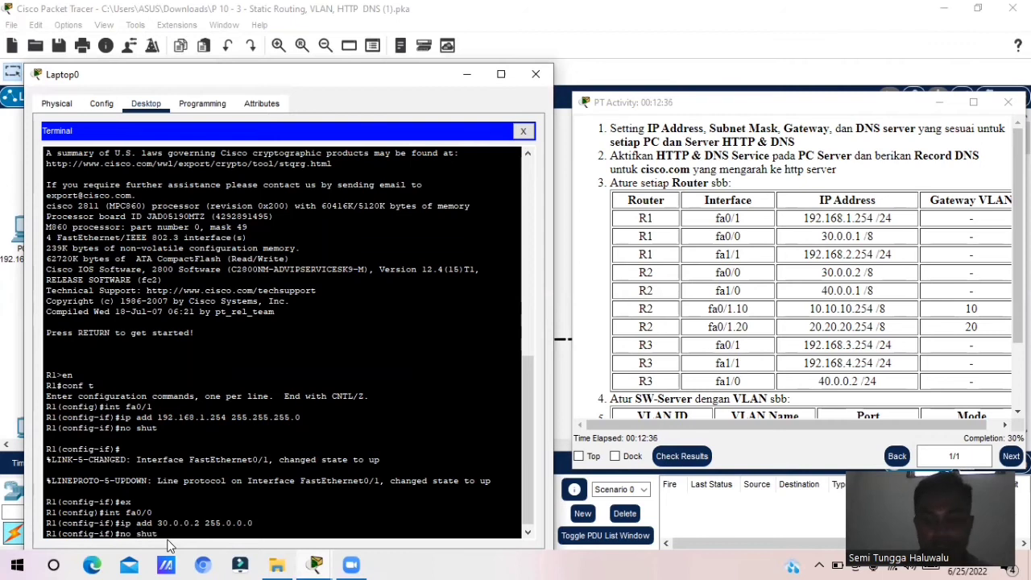
pyautogui.press('Return')
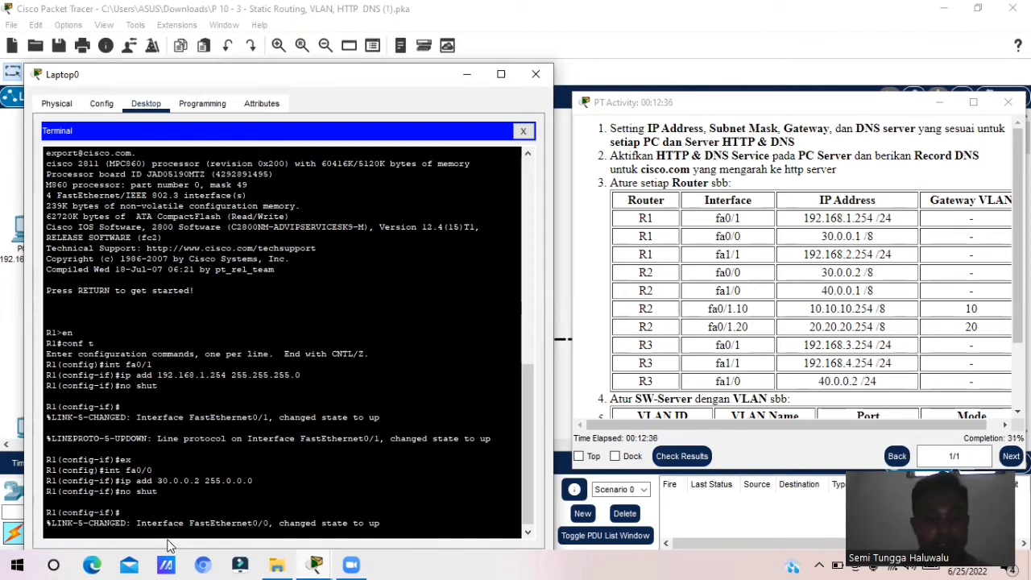
pyautogui.press('Return')
pyautogui.write('ex')
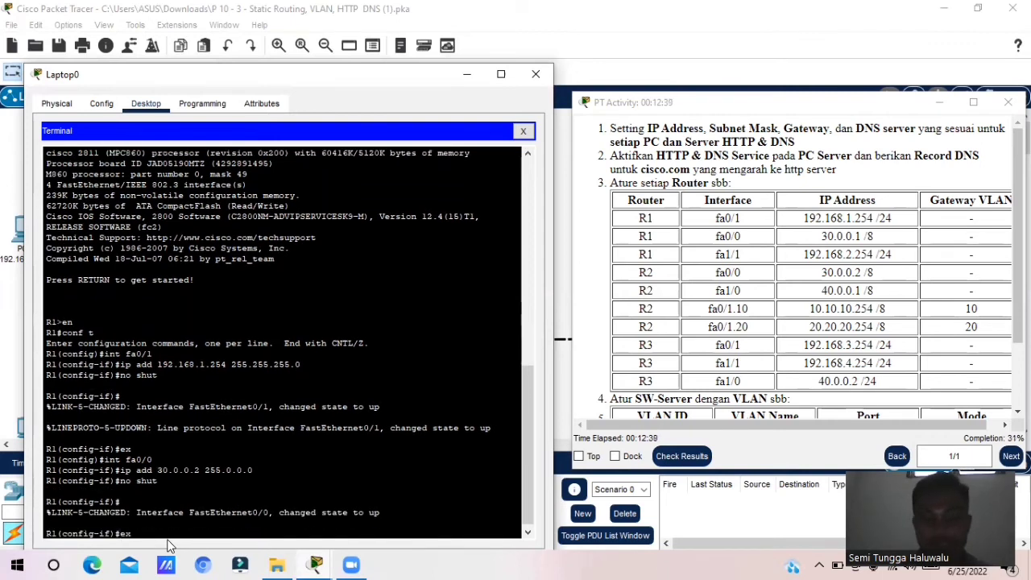
pyautogui.press('Return')
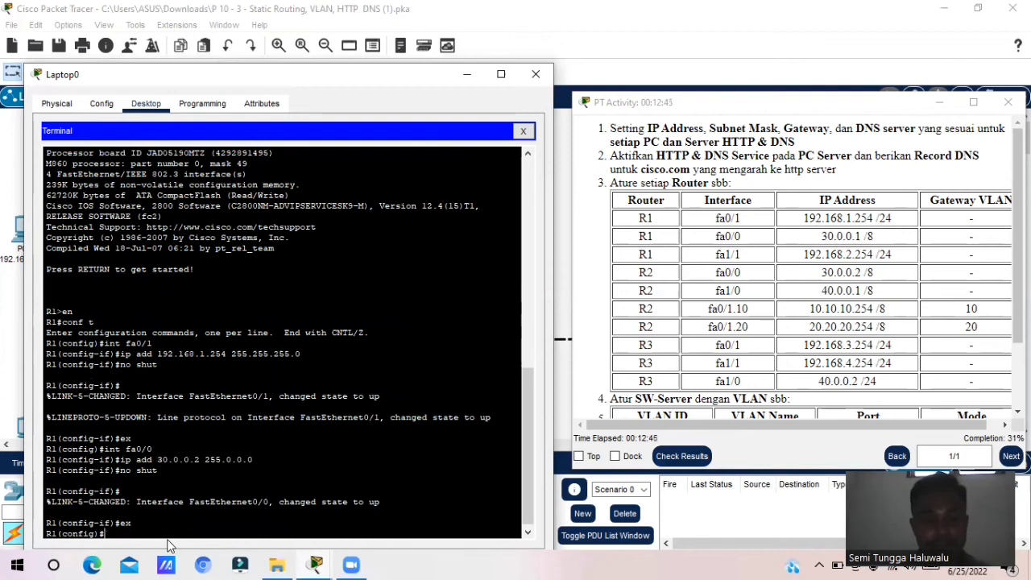
# Assign IP address 192.168.2.254 with subnet mask 255.255.255.0 to R1's interface fa1/1
pyautogui.write('int')
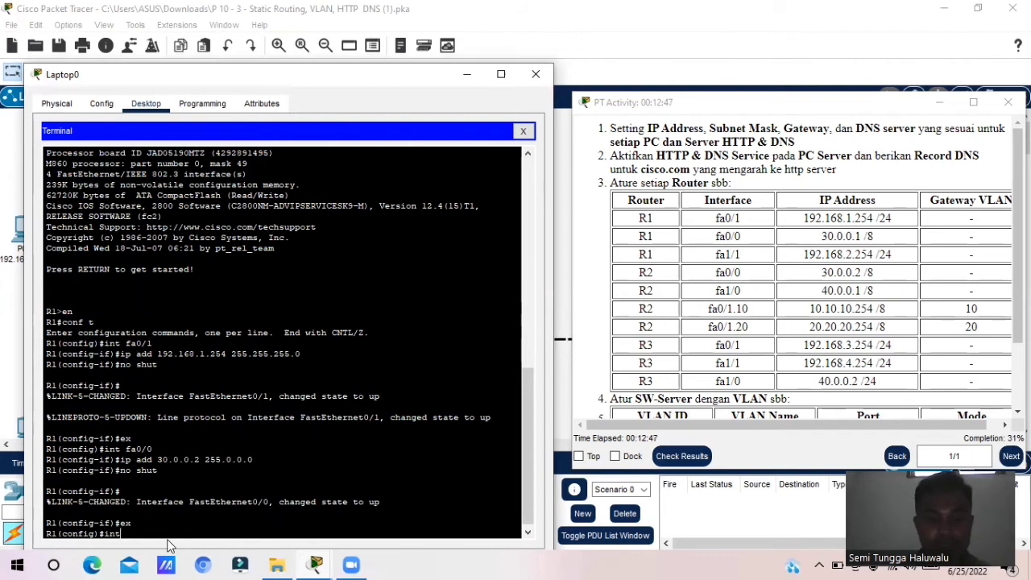
pyautogui.write(' fa')
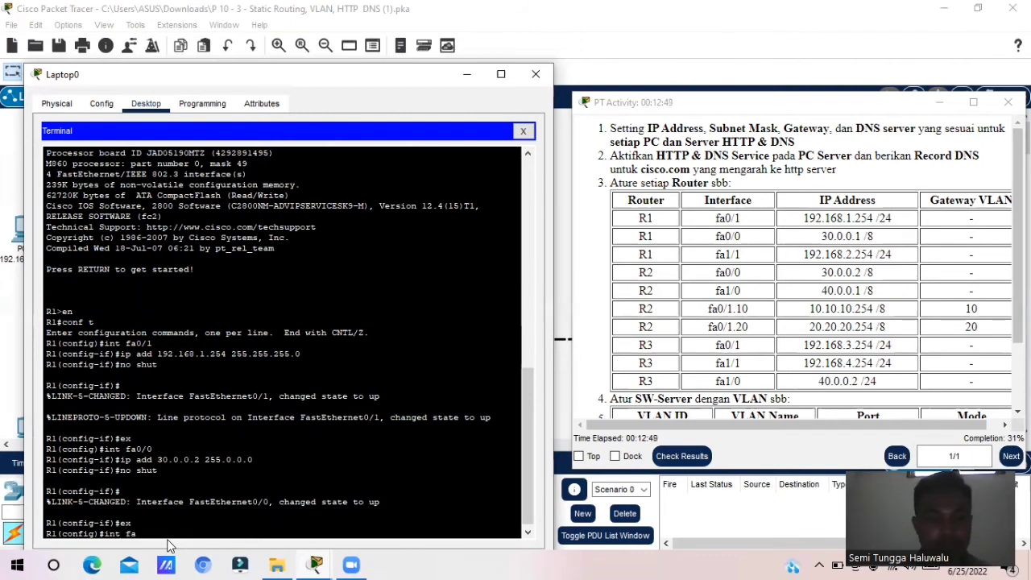
pyautogui.write('1')
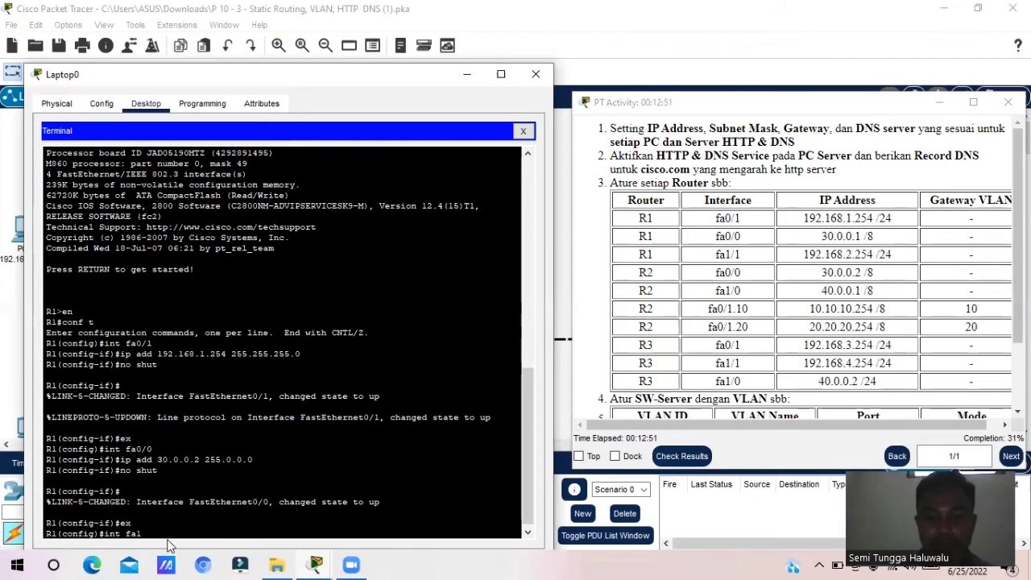
pyautogui.write('/1')
pyautogui.press('Return')
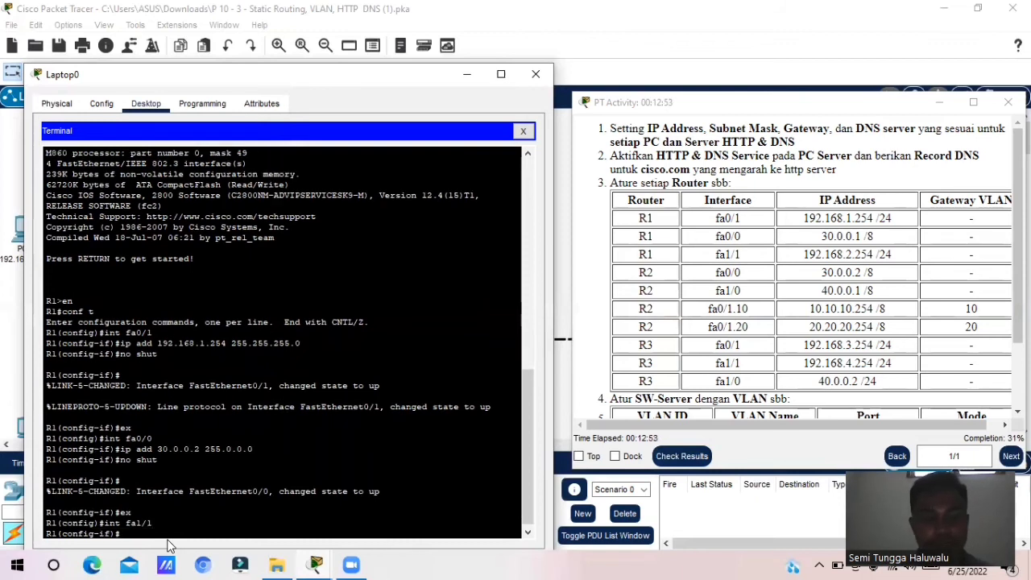
pyautogui.write('ip add ')
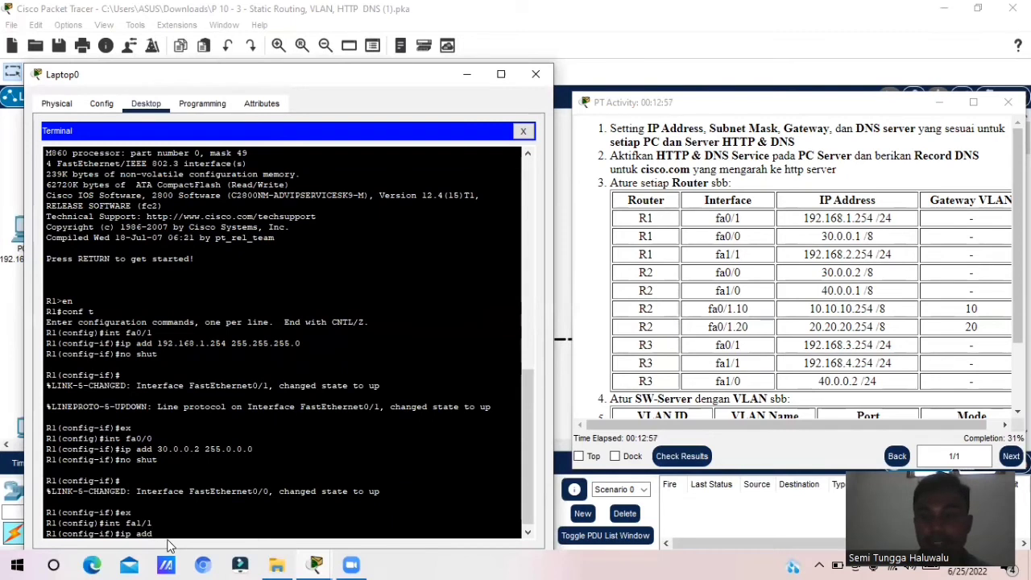
pyautogui.write('192')
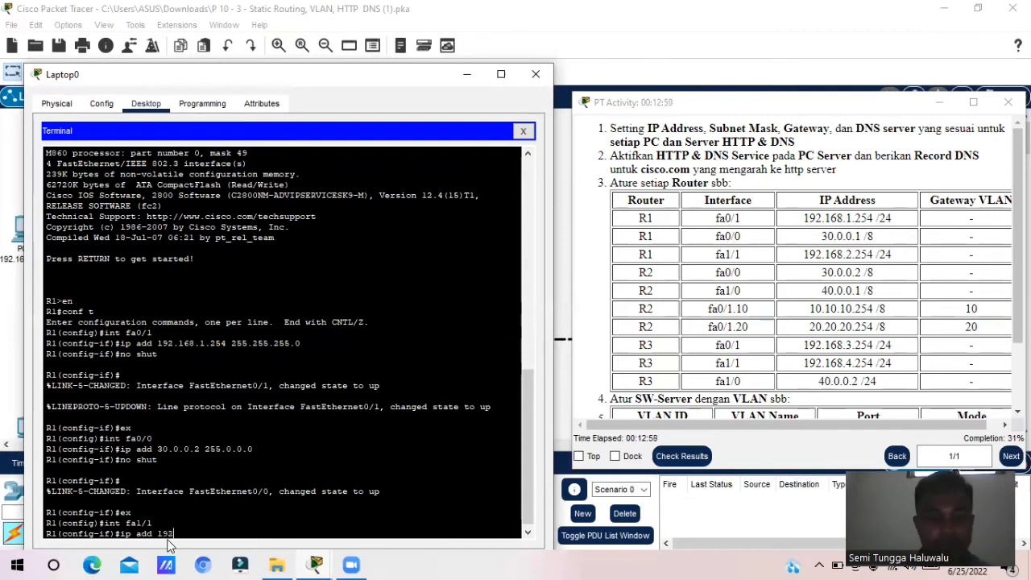
pyautogui.write('.168')
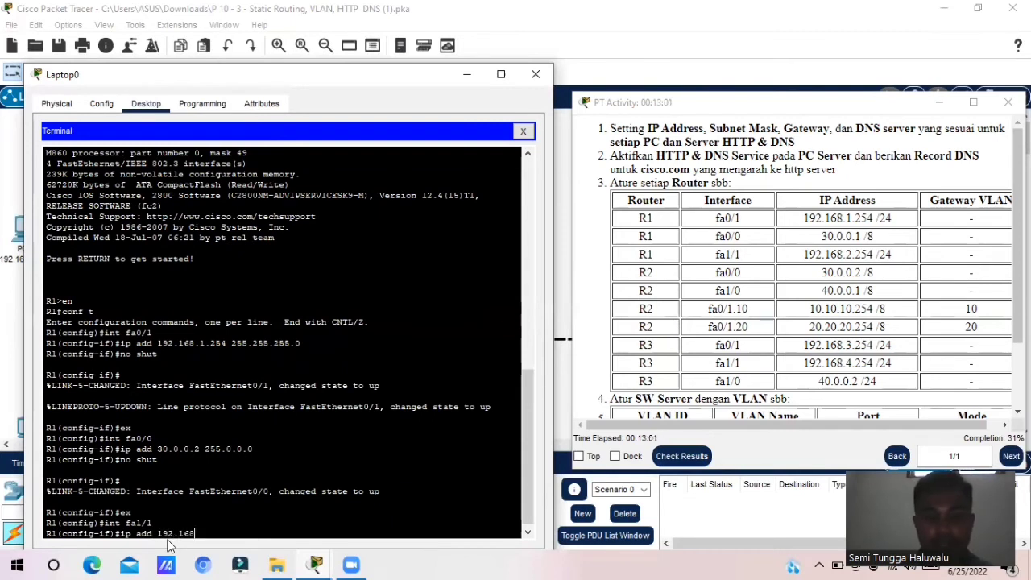
pyautogui.write('.')
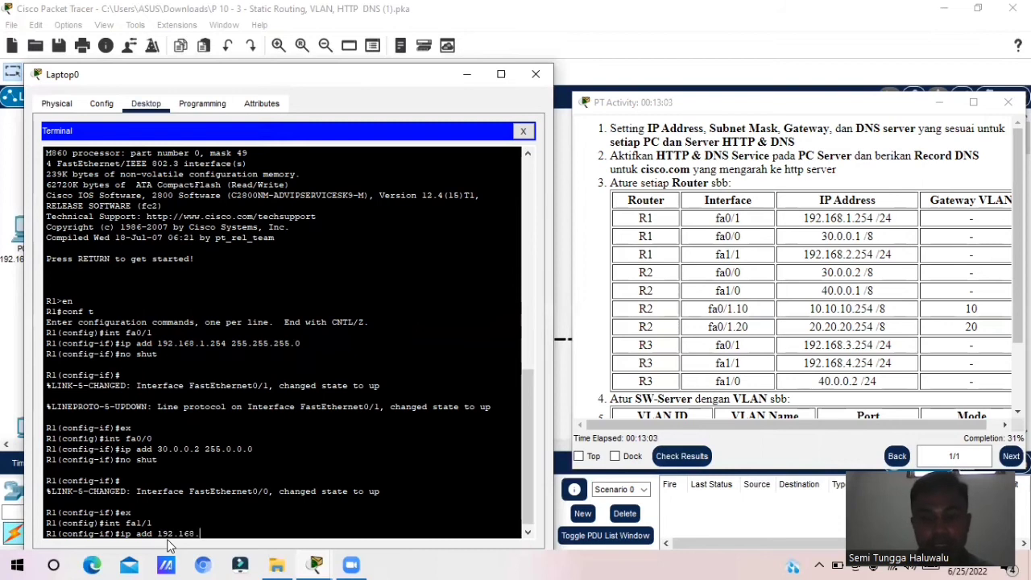
pyautogui.write('2.254')
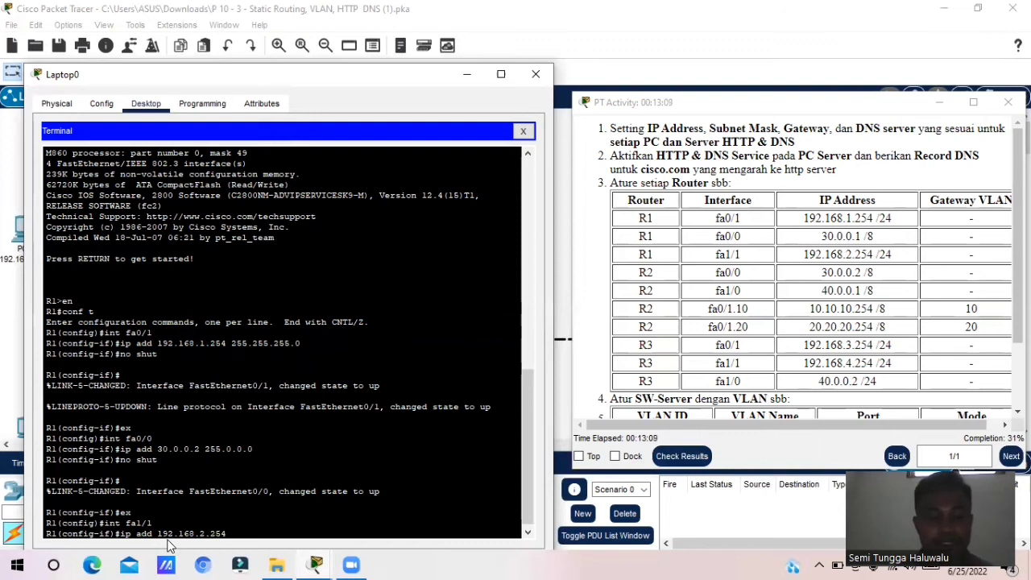
pyautogui.write('255.255')
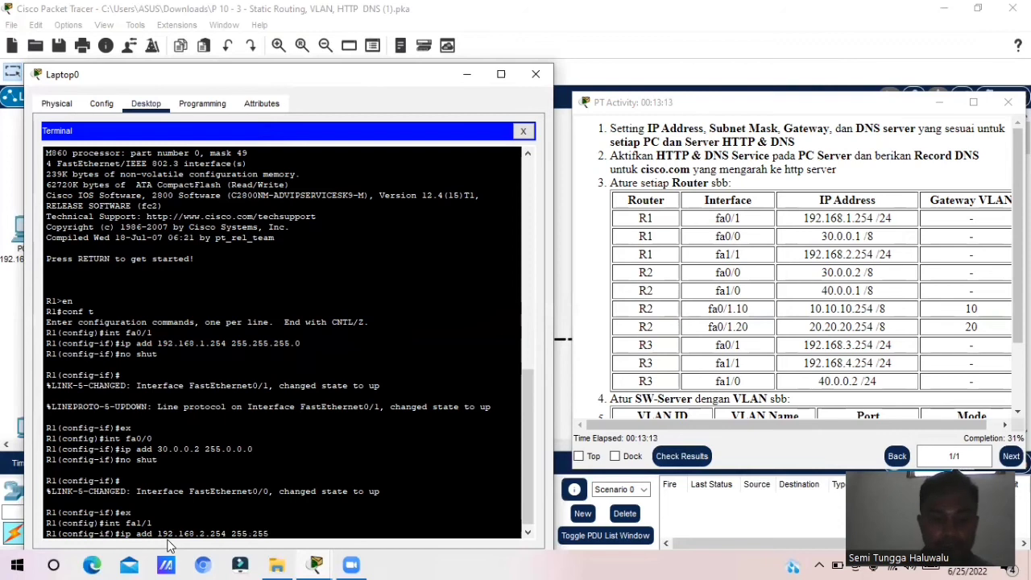
pyautogui.write('.255.')
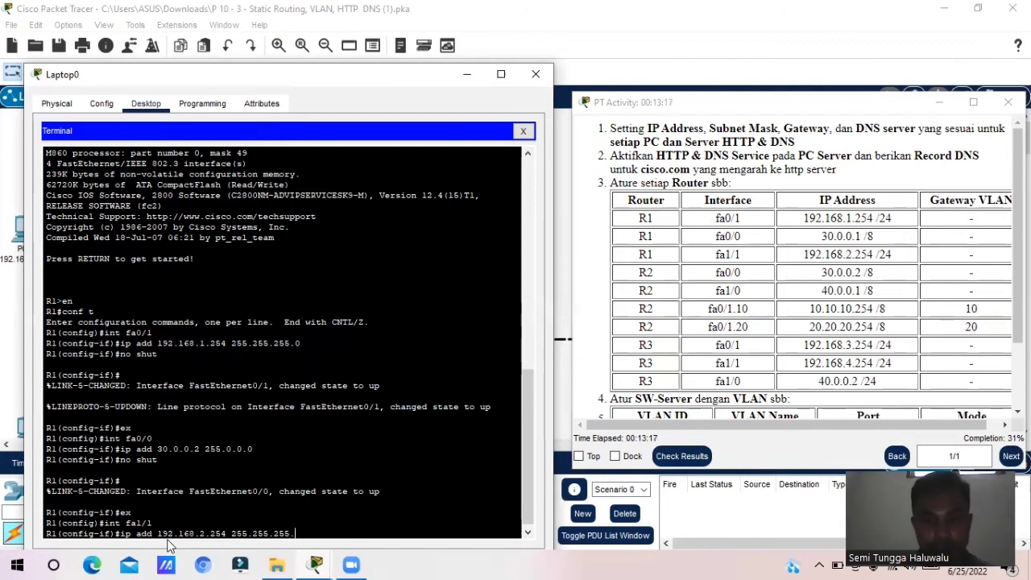
pyautogui.write('0')
pyautogui.press('Return')
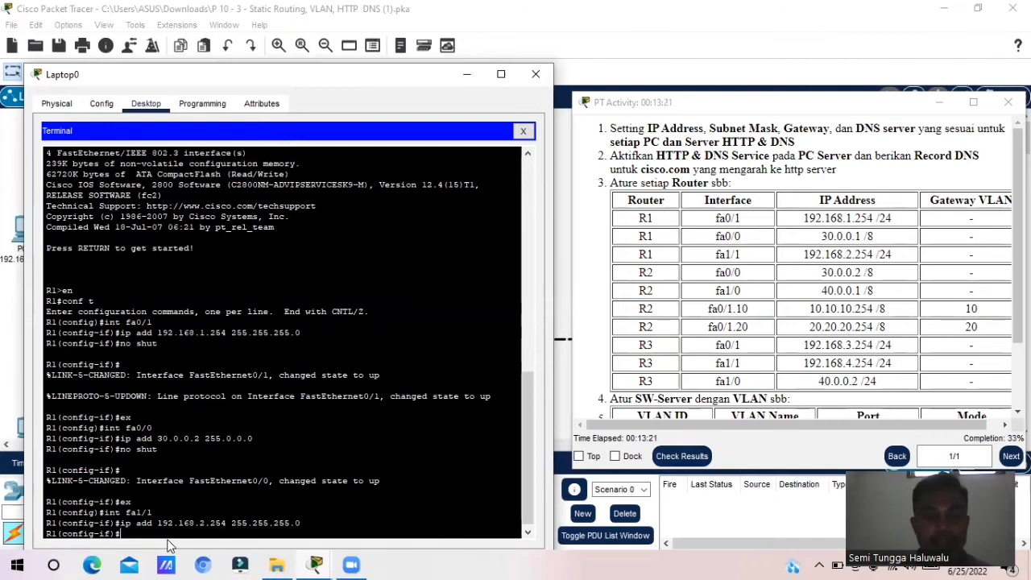
# Enable R1's interface fa1/1 with no shut
pyautogui.write('no')
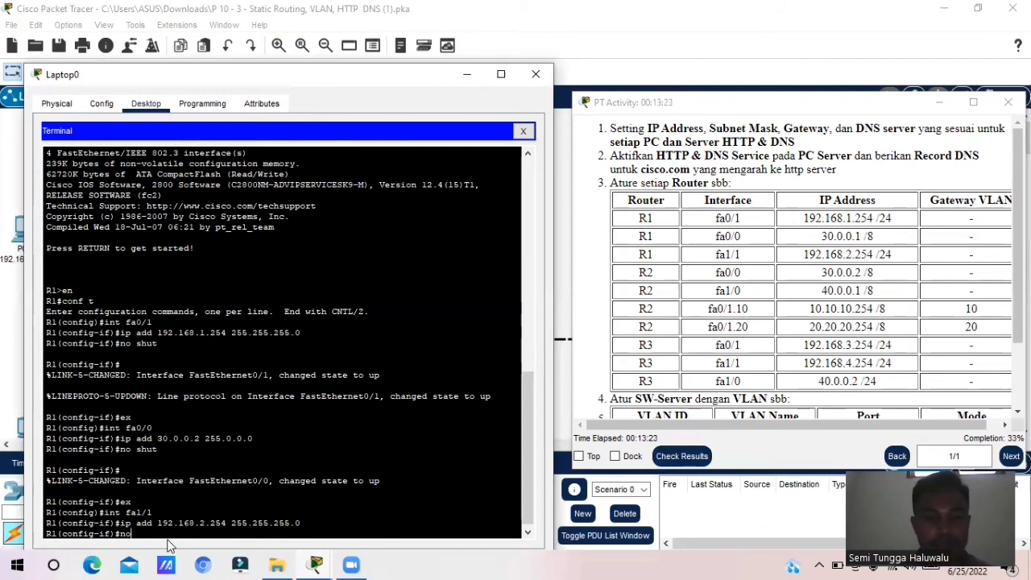
pyautogui.write(' shut')
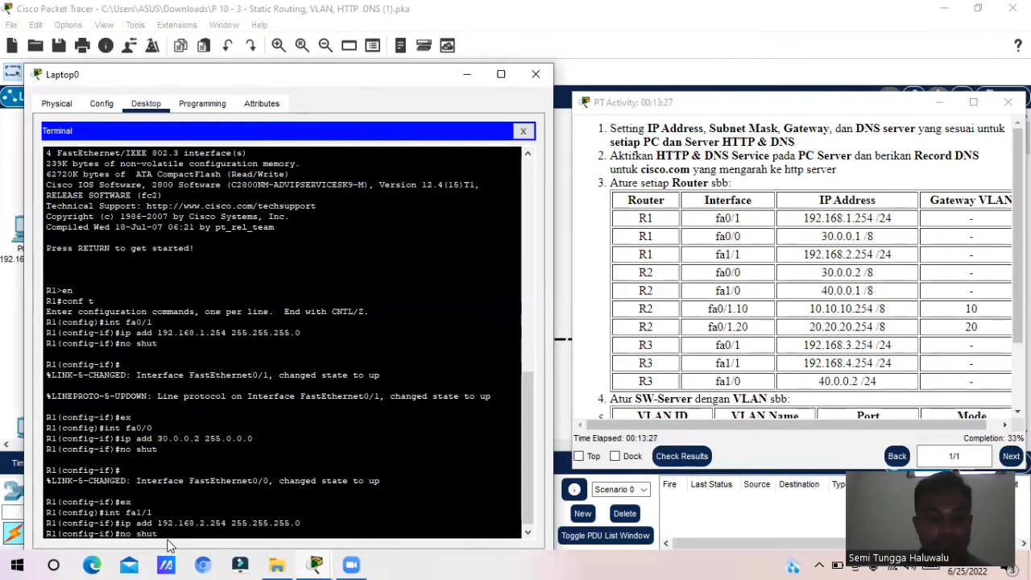
pyautogui.press('Return')
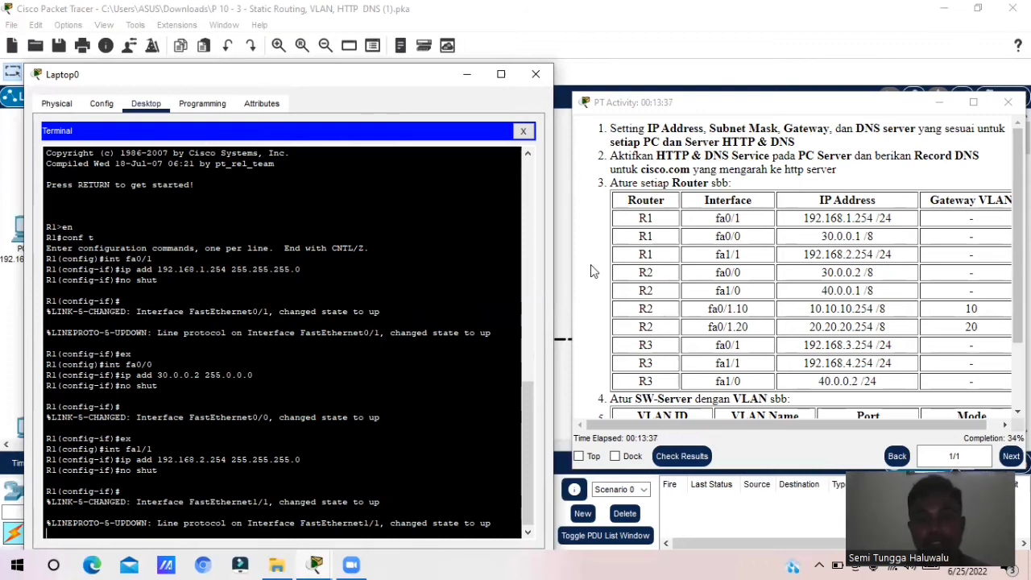
# Reconnect the console cable from Laptop0 to the Console port of router R2 in the topology
pyautogui.click(563, 272)
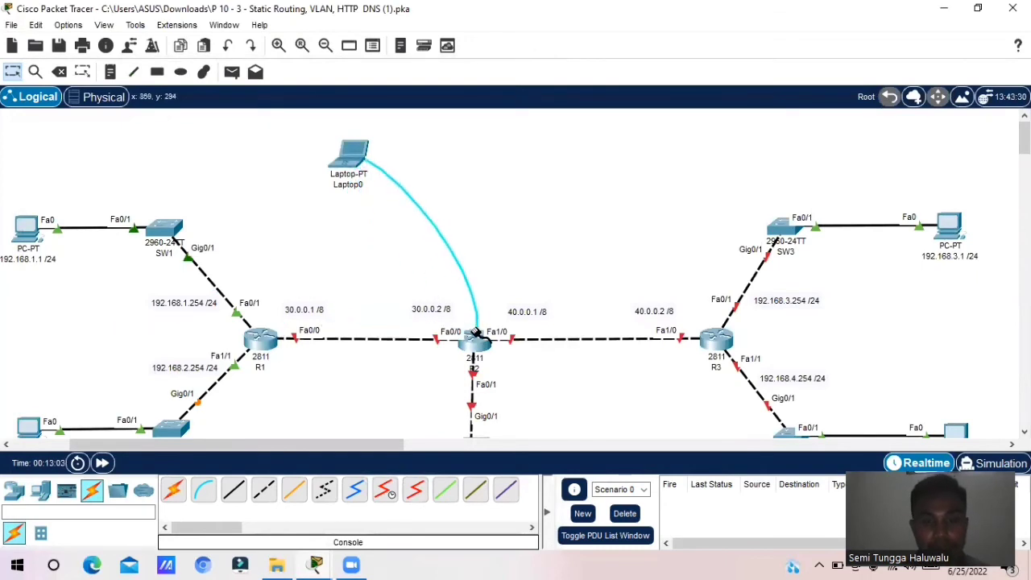
pyautogui.click(477, 332)
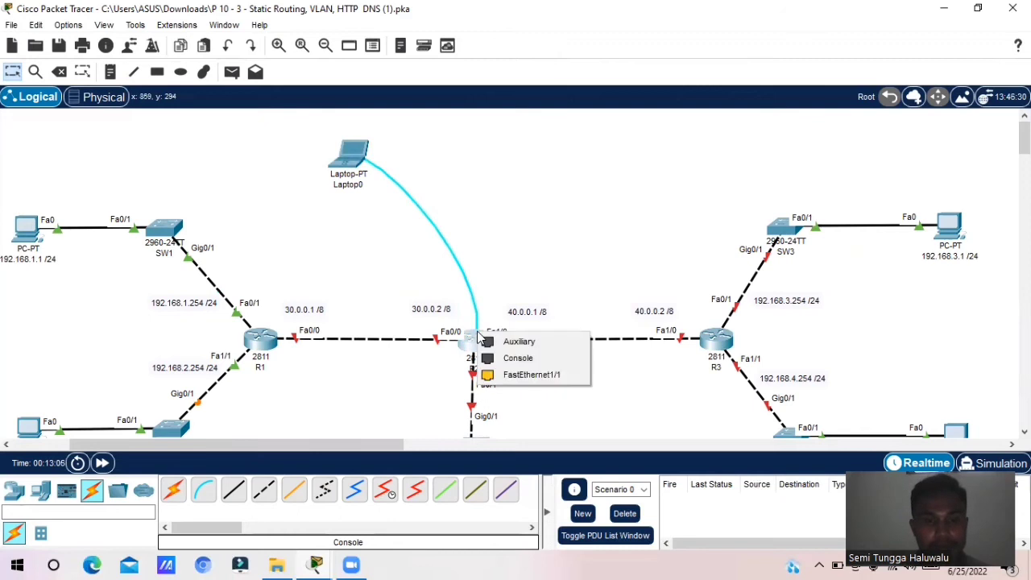
pyautogui.click(506, 361)
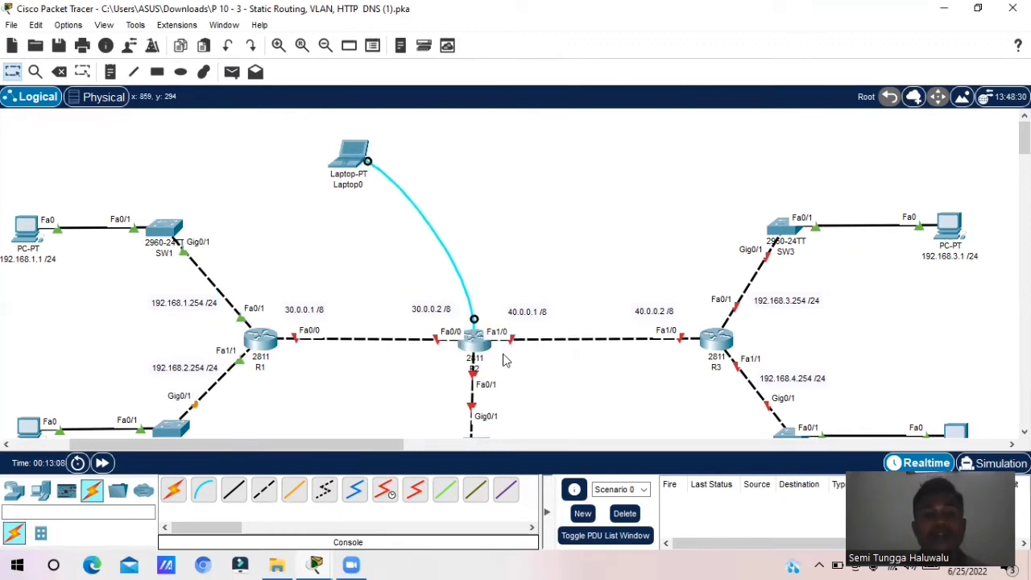
# Close Laptop0's old terminal session and start a new one with default settings to reach R2's command prompt
pyautogui.click(356, 166)
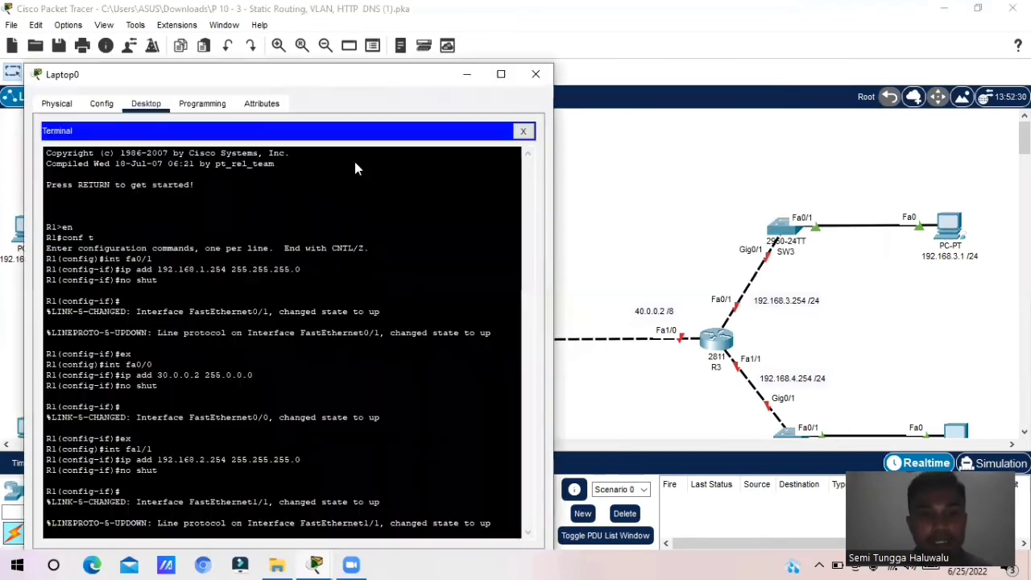
pyautogui.click(525, 133)
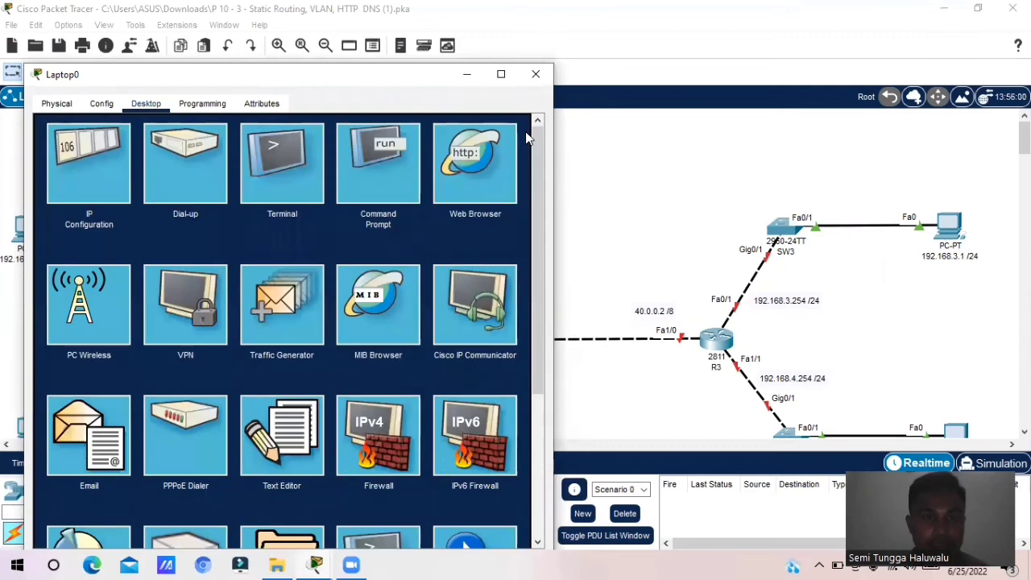
pyautogui.click(292, 163)
pyautogui.click(500, 278)
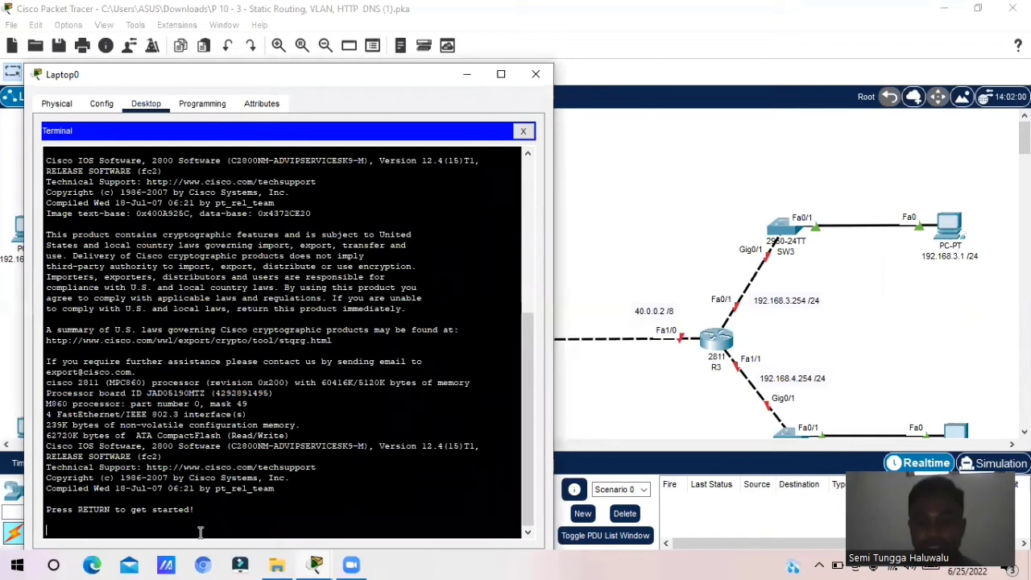
pyautogui.press('Return')
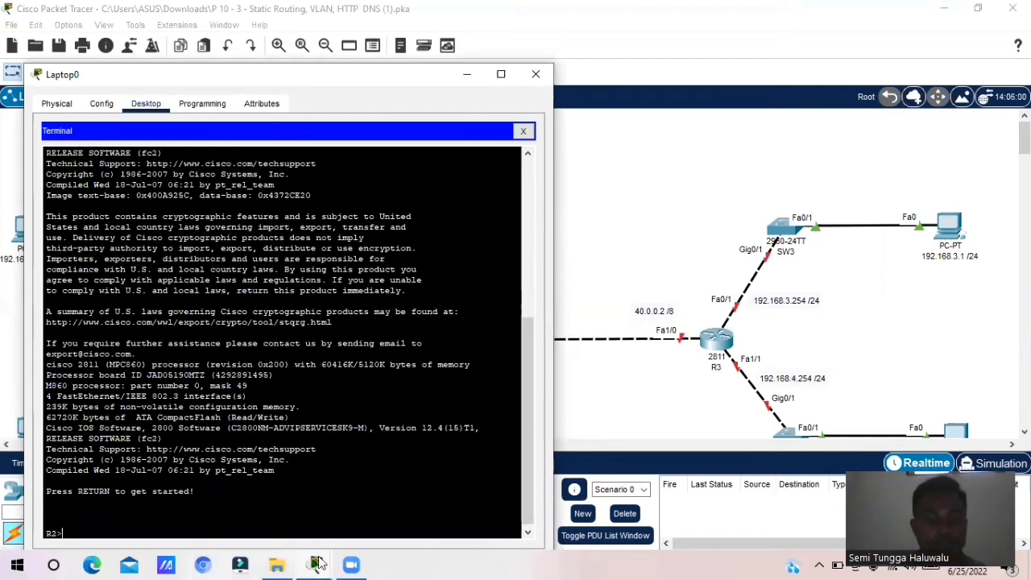
# Show the PT Activity instructions beside the terminal and enter global configuration mode on R2 with en and conf t
pyautogui.moveTo(316, 564)
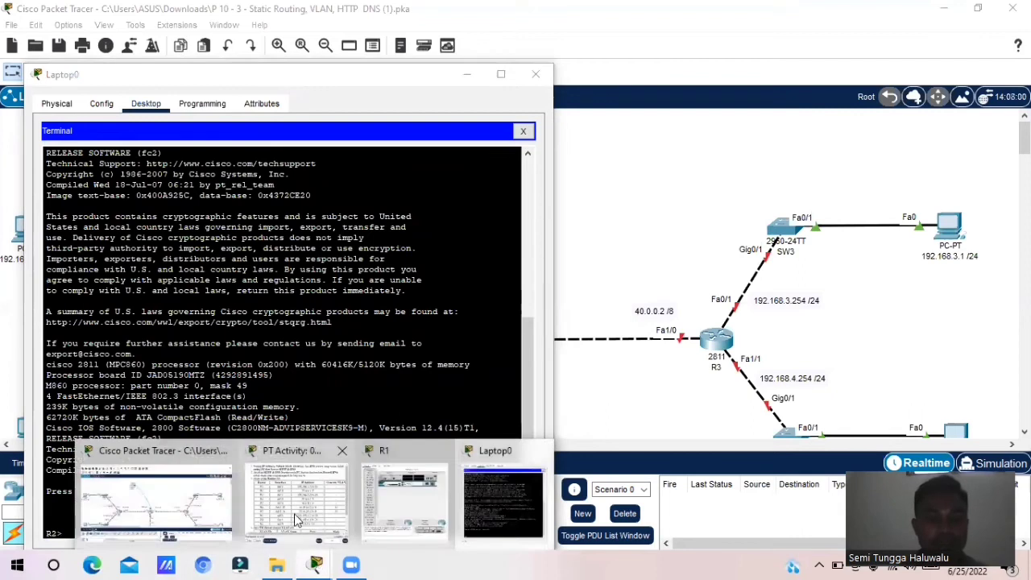
pyautogui.click(298, 520)
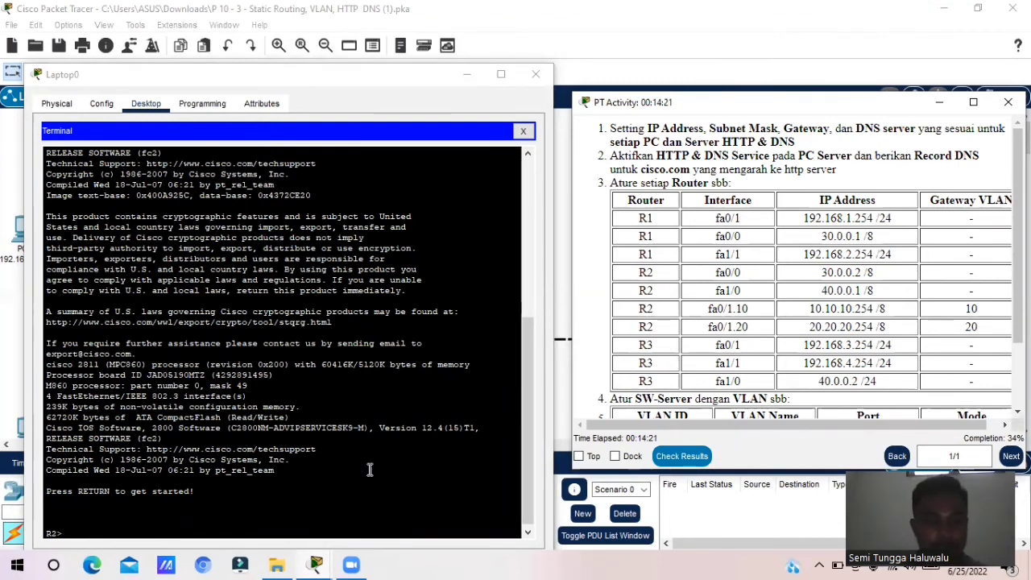
pyautogui.click(93, 526)
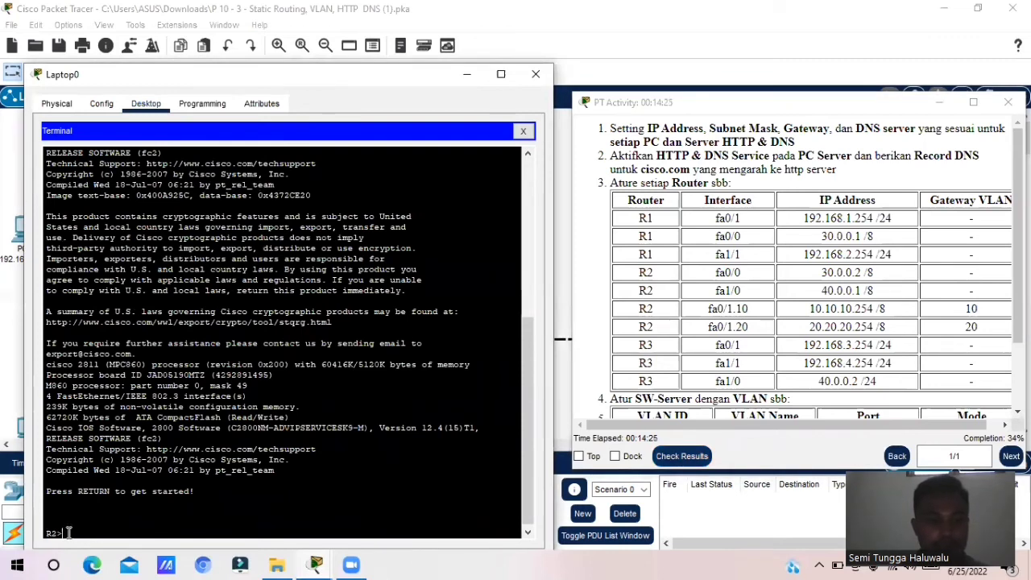
pyautogui.write('e')
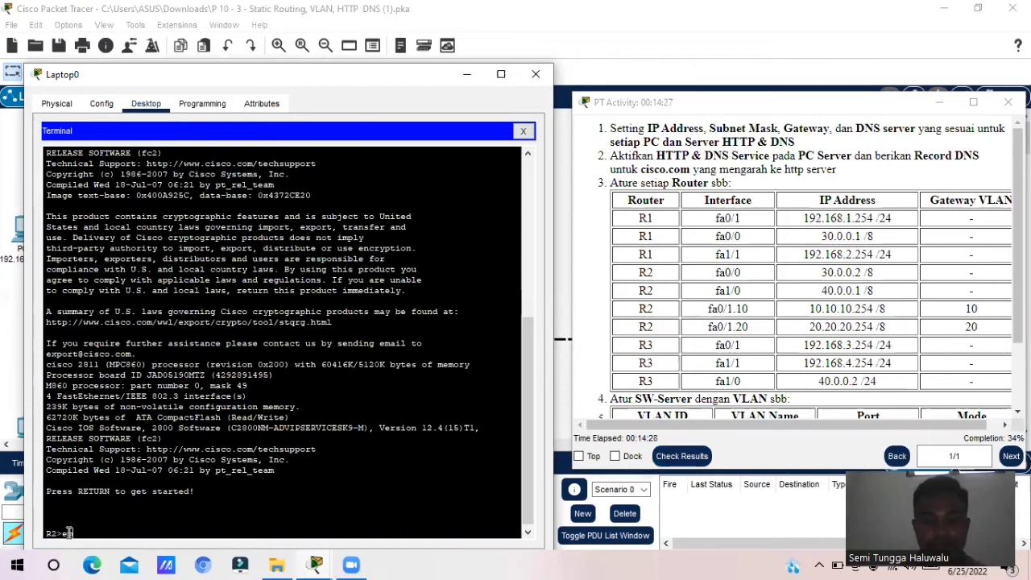
pyautogui.write('n')
pyautogui.press('Return')
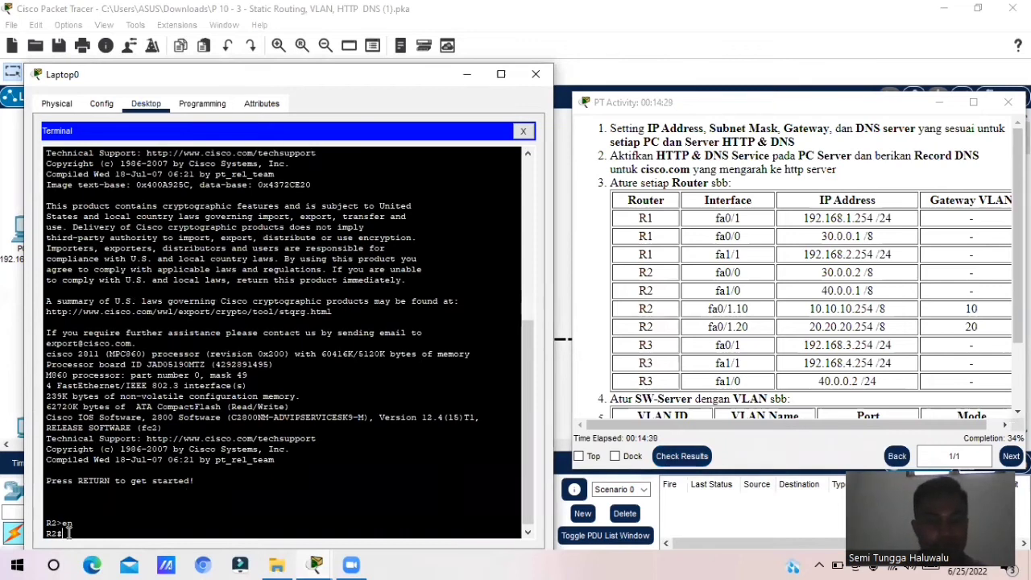
pyautogui.write('con')
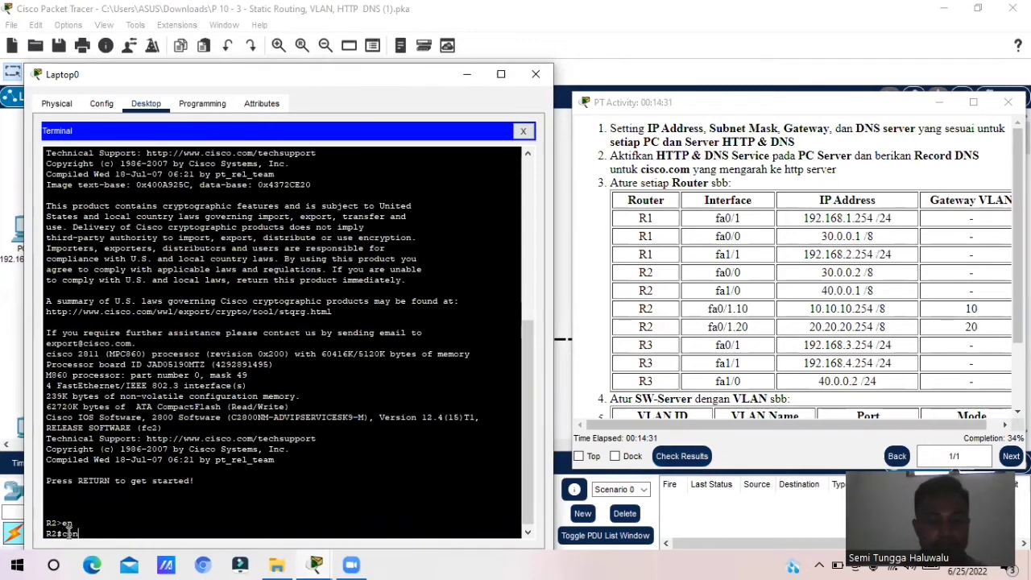
pyautogui.write('f t')
pyautogui.press('Return')
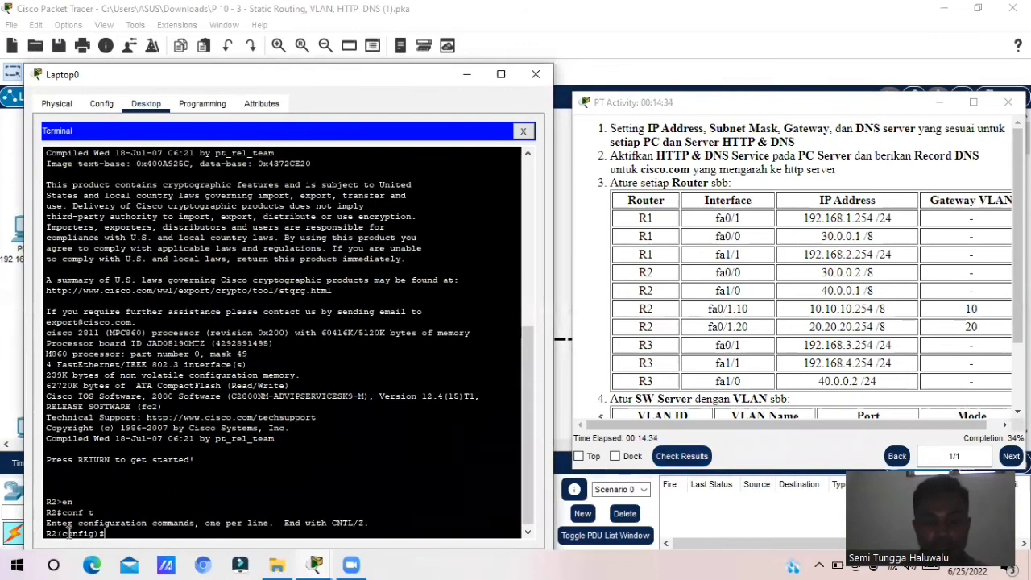
# Assign IP address 30.0.0.2 with subnet mask 255.0.0.0 to R2's interface fa0/0
pyautogui.write('in')
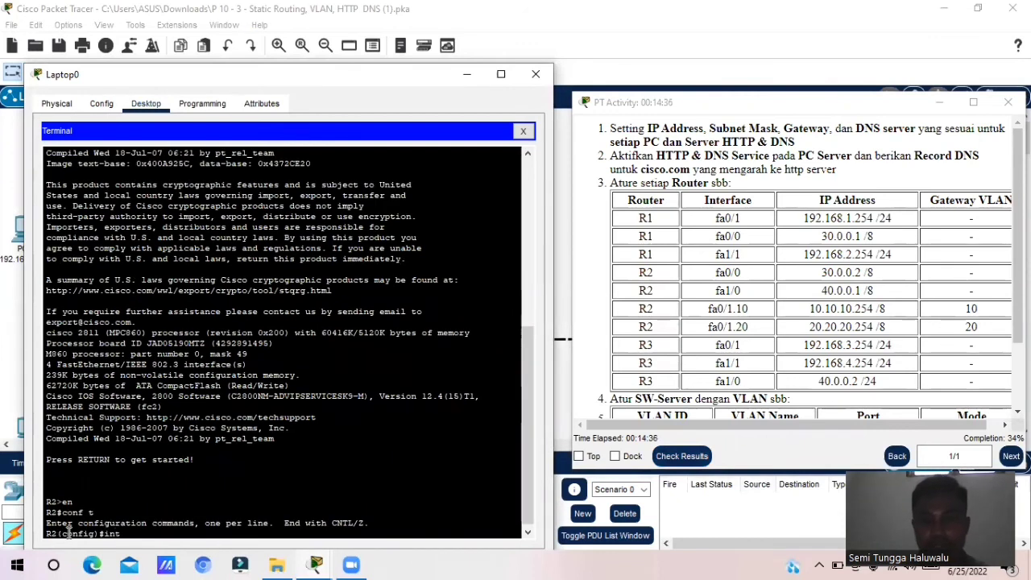
pyautogui.write('t fa')
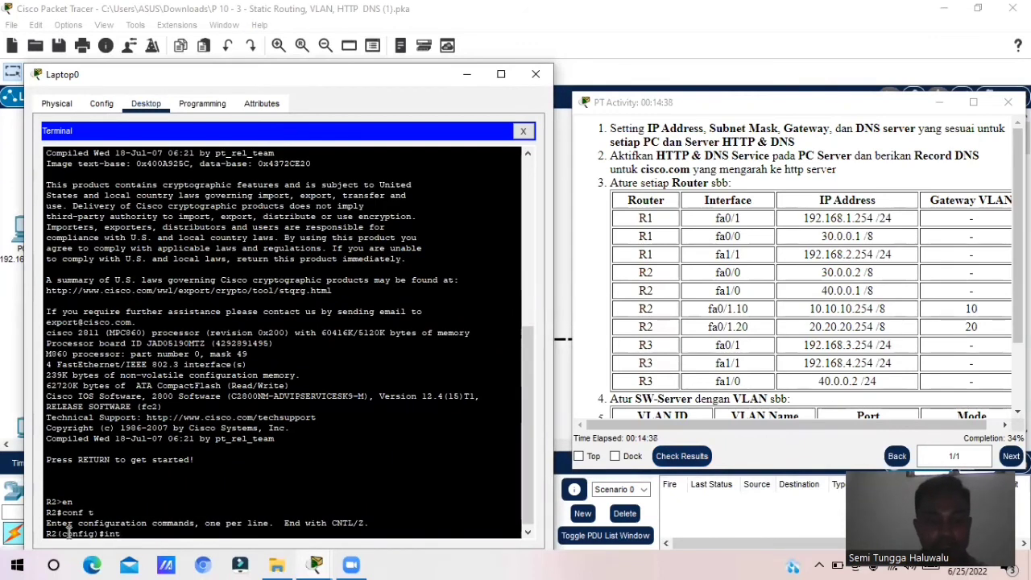
pyautogui.write('0/')
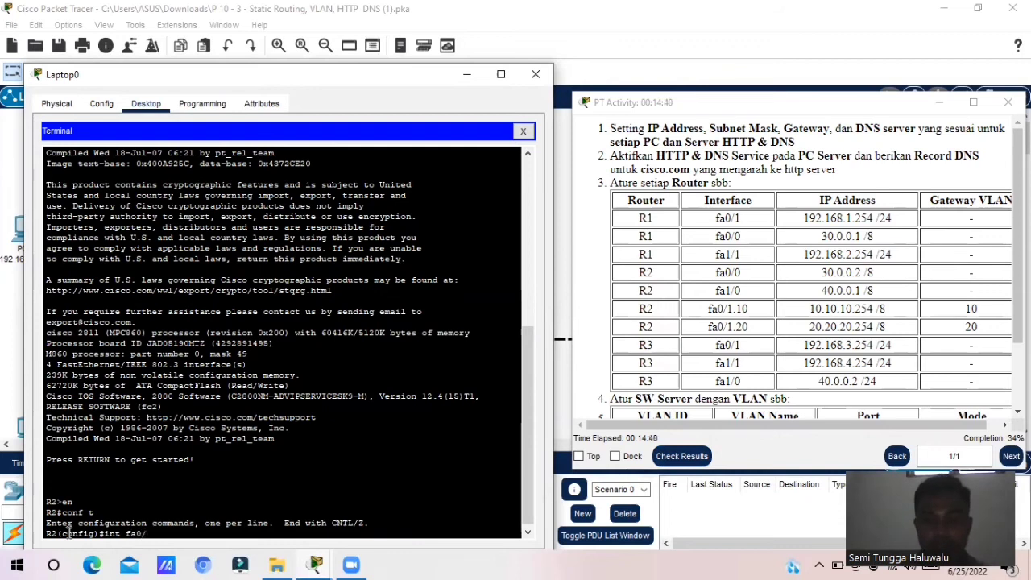
pyautogui.write('0')
pyautogui.press('Return')
pyautogui.write('i')
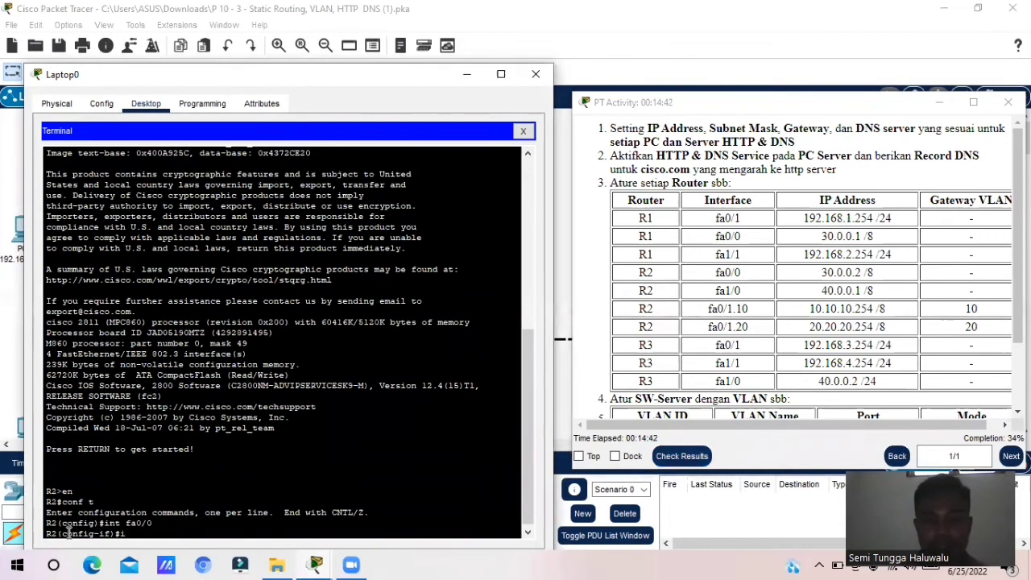
pyautogui.write('p add')
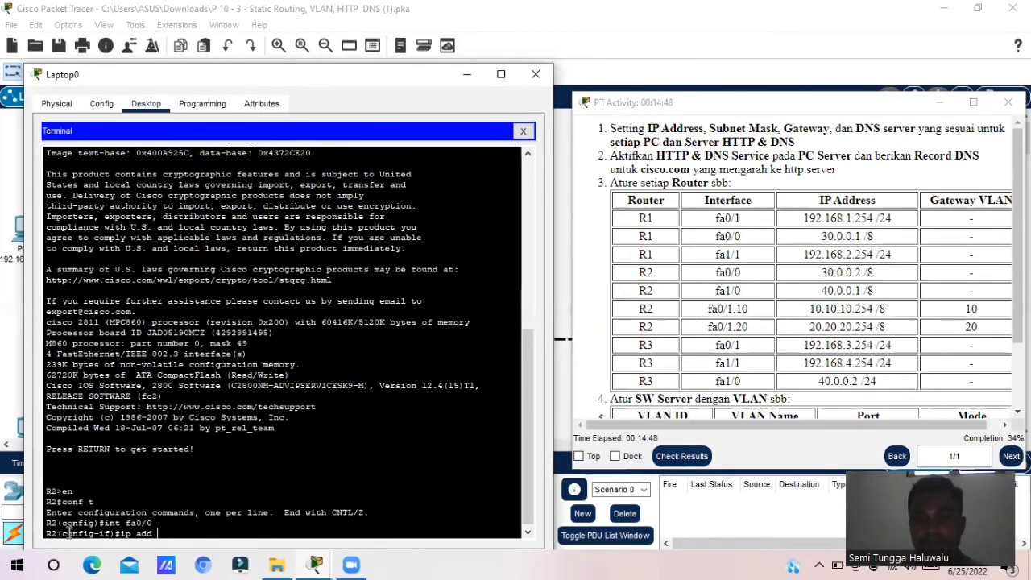
pyautogui.write(' 3')
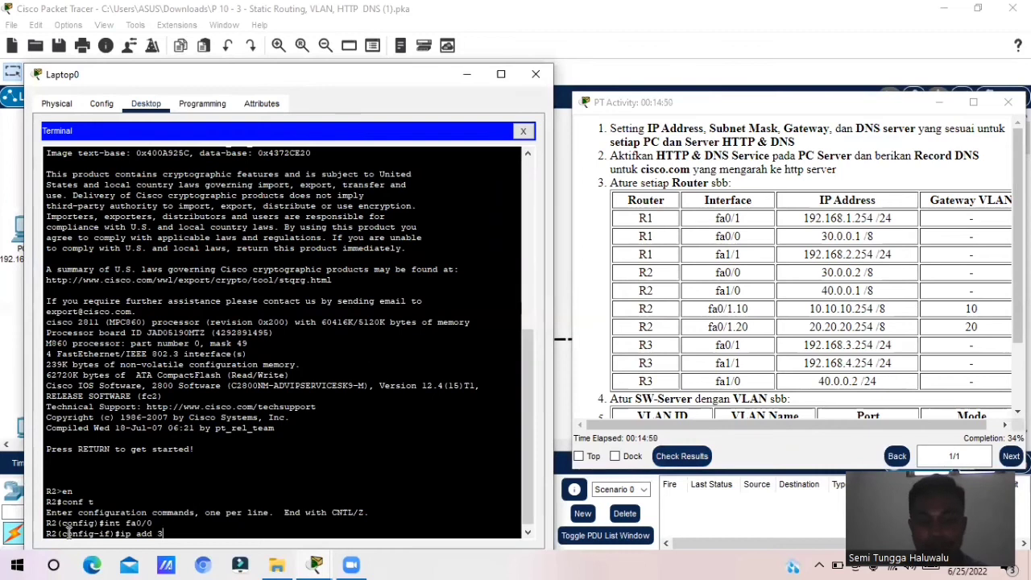
pyautogui.write('0.0')
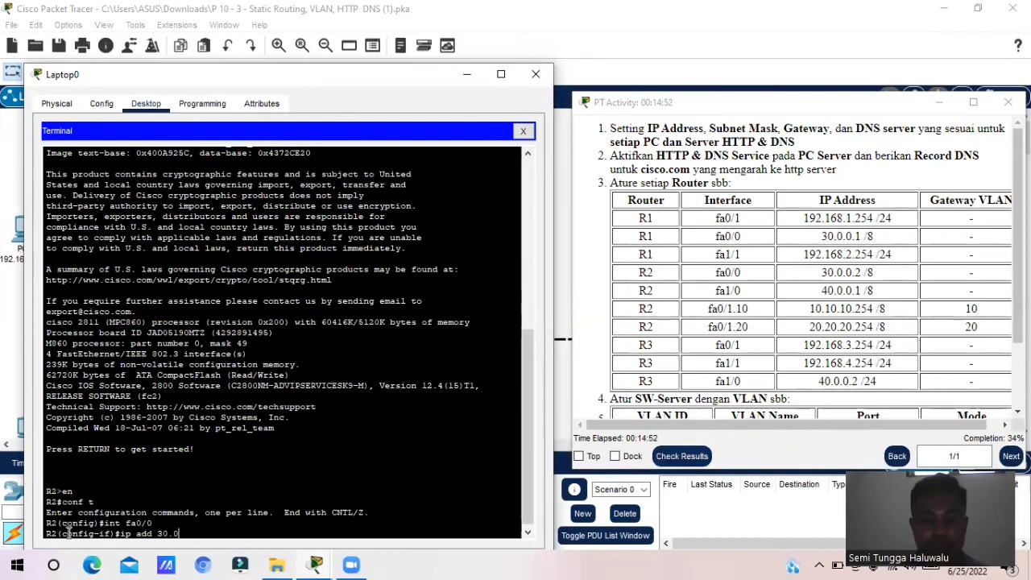
pyautogui.write('.0.2')
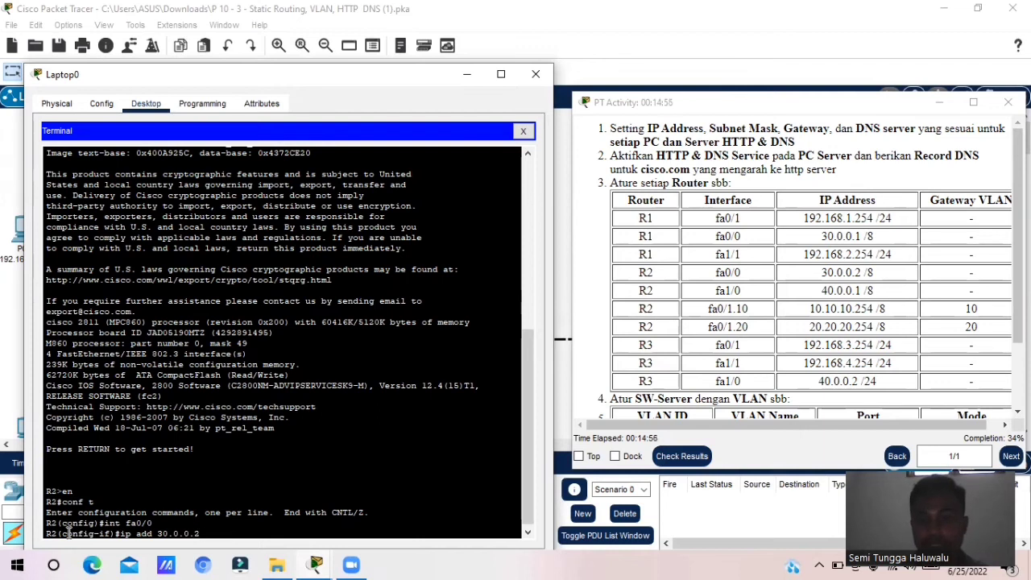
pyautogui.write(' 255')
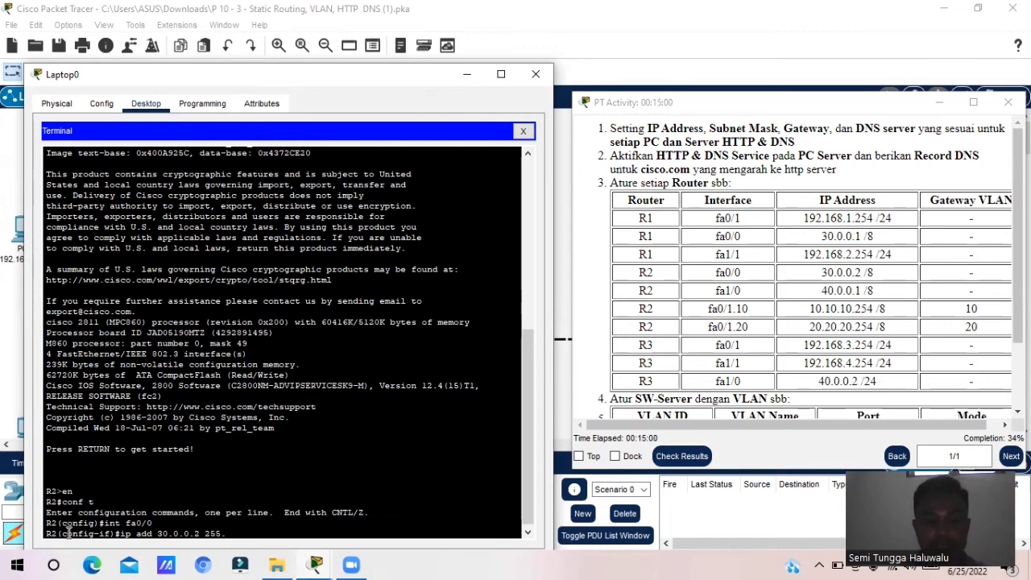
pyautogui.write('.0.')
pyautogui.press('BackSpace')
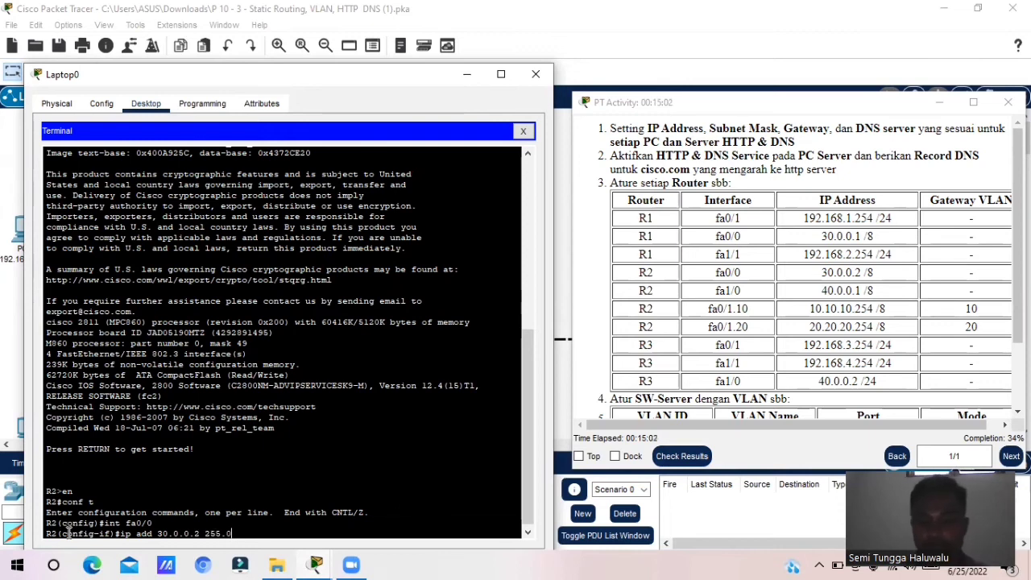
pyautogui.write('.0.')
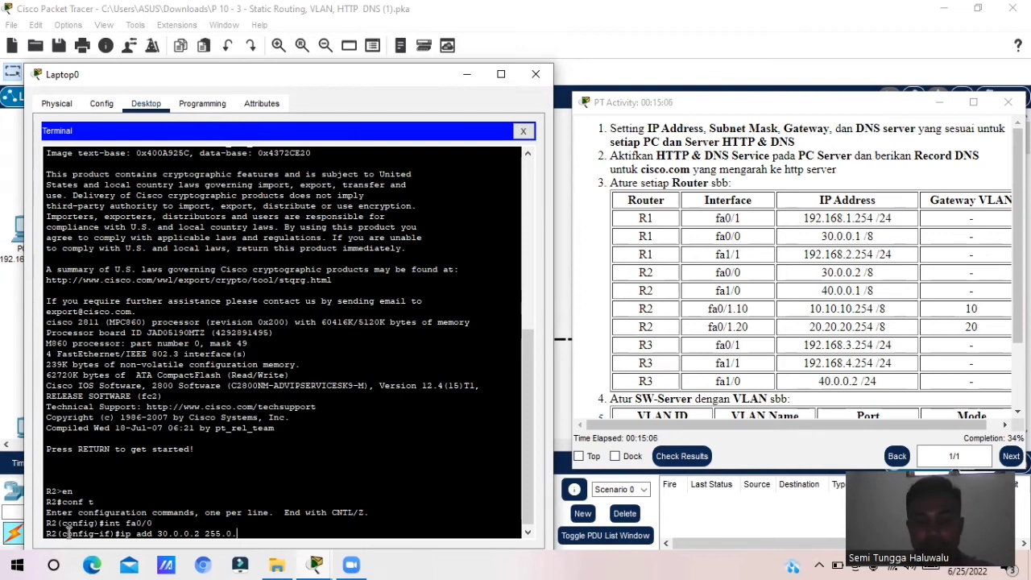
pyautogui.write('0.0')
pyautogui.press('Return')
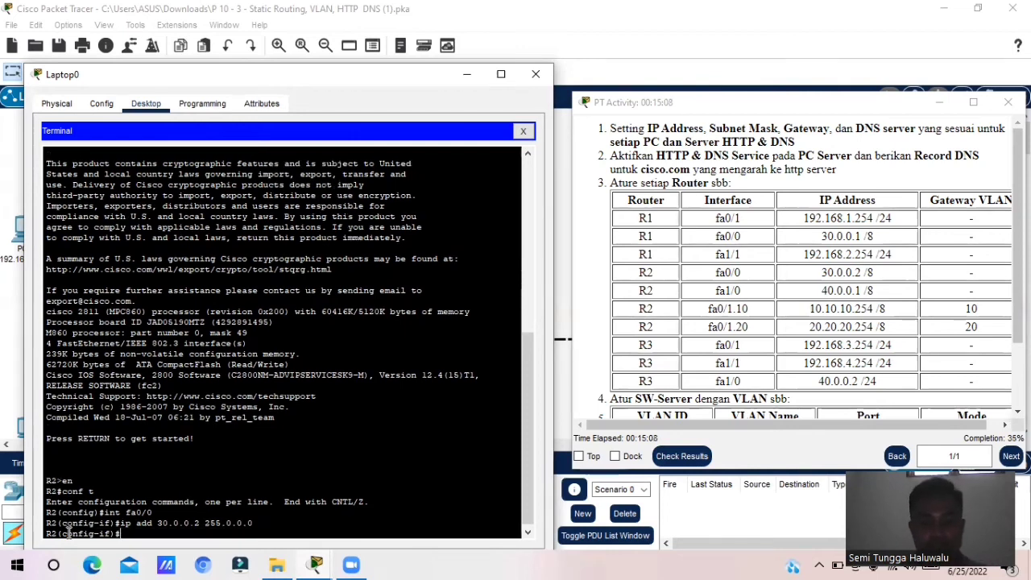
# Enable R2's interface fa0/0 with no shut and return to global configuration mode
pyautogui.write('no')
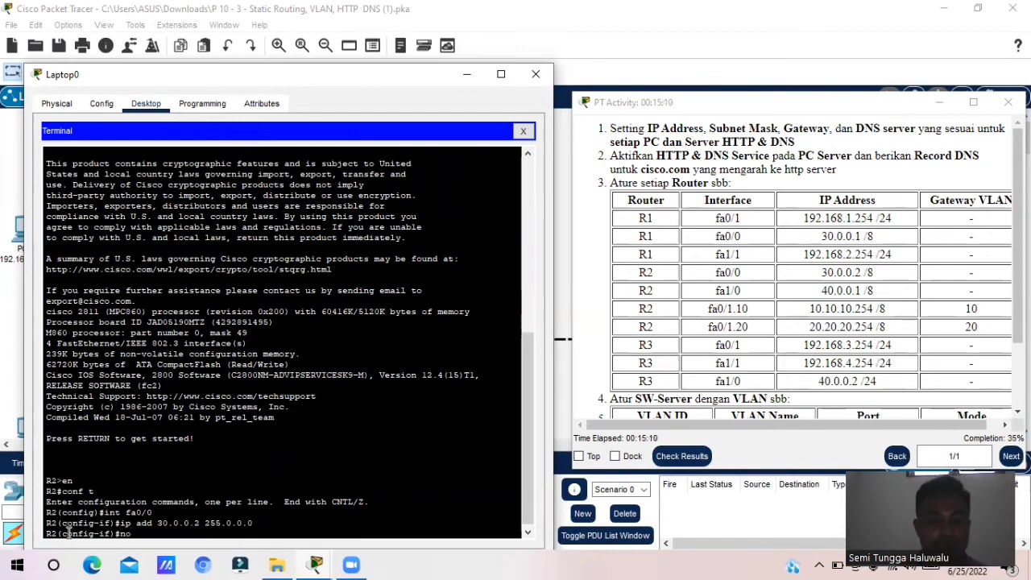
pyautogui.write(' shut')
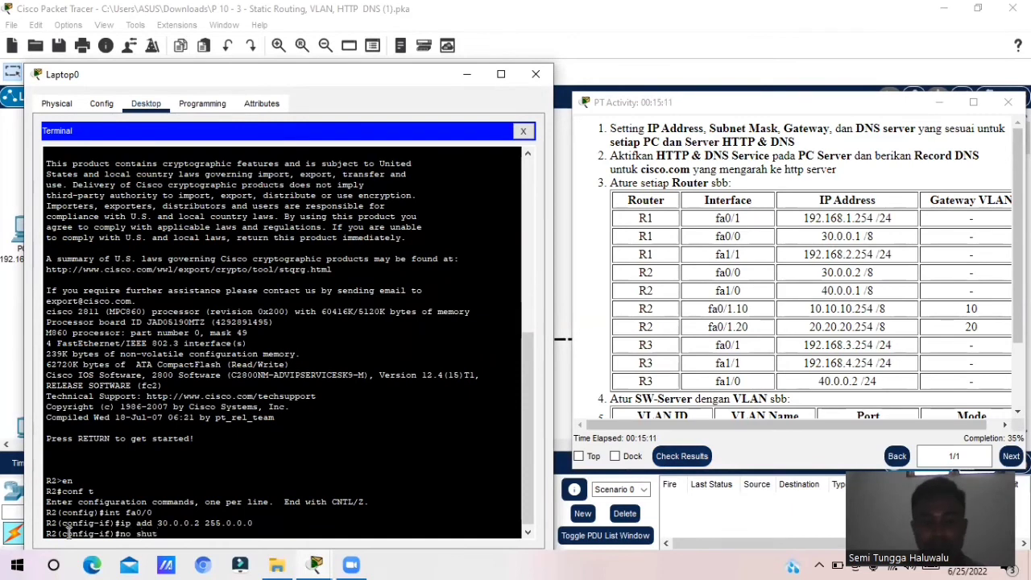
pyautogui.press('Return')
pyautogui.press('Return')
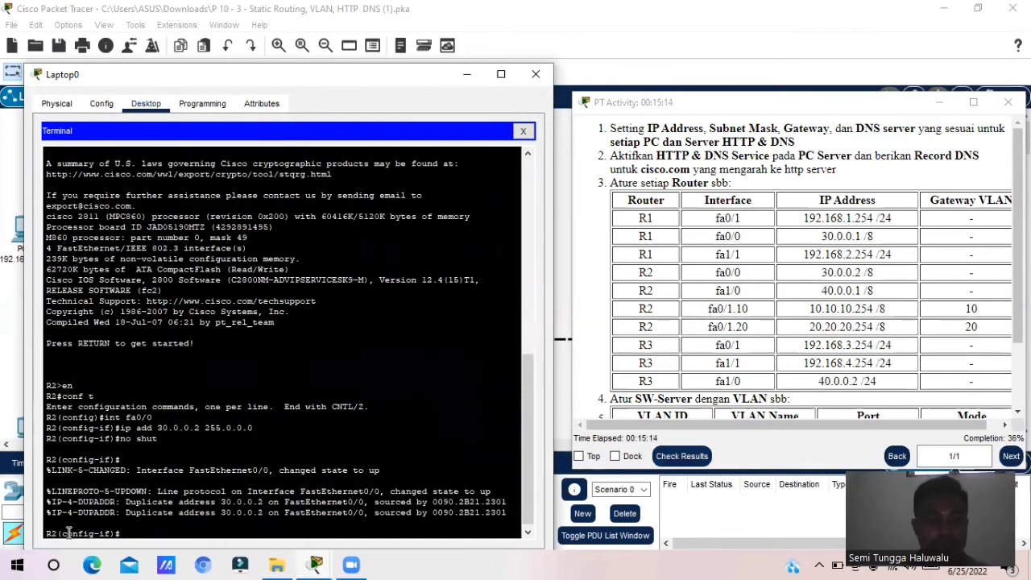
pyautogui.write('ex')
pyautogui.press('Return')
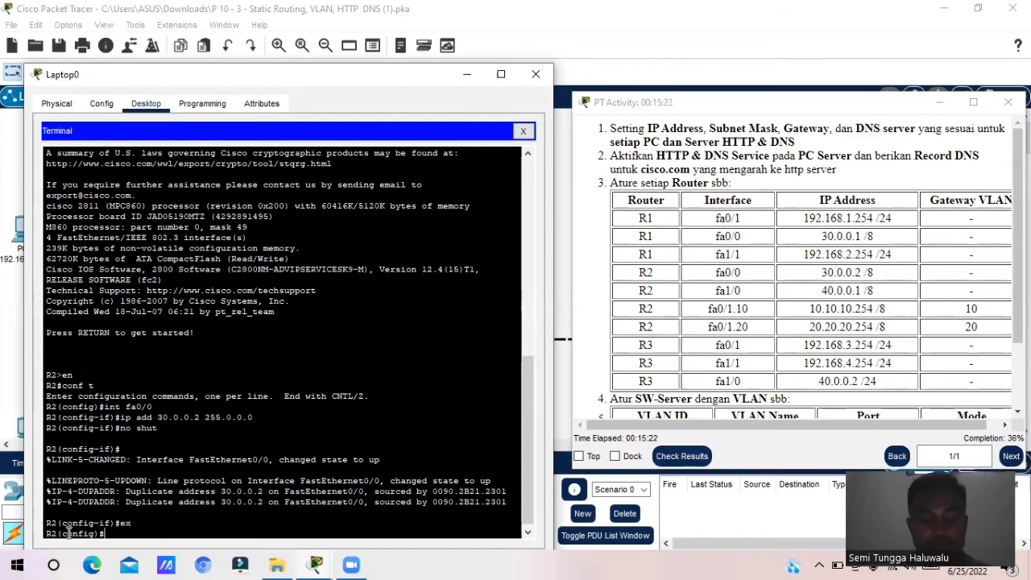
# Enter interface configuration mode for fa1/0 on R2
pyautogui.write('in')
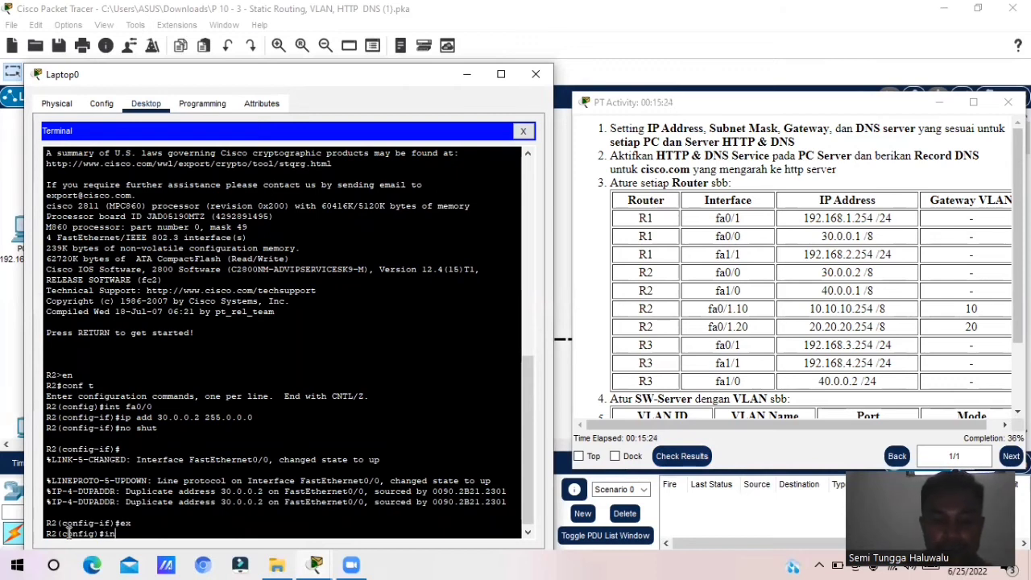
pyautogui.write('t fa1')
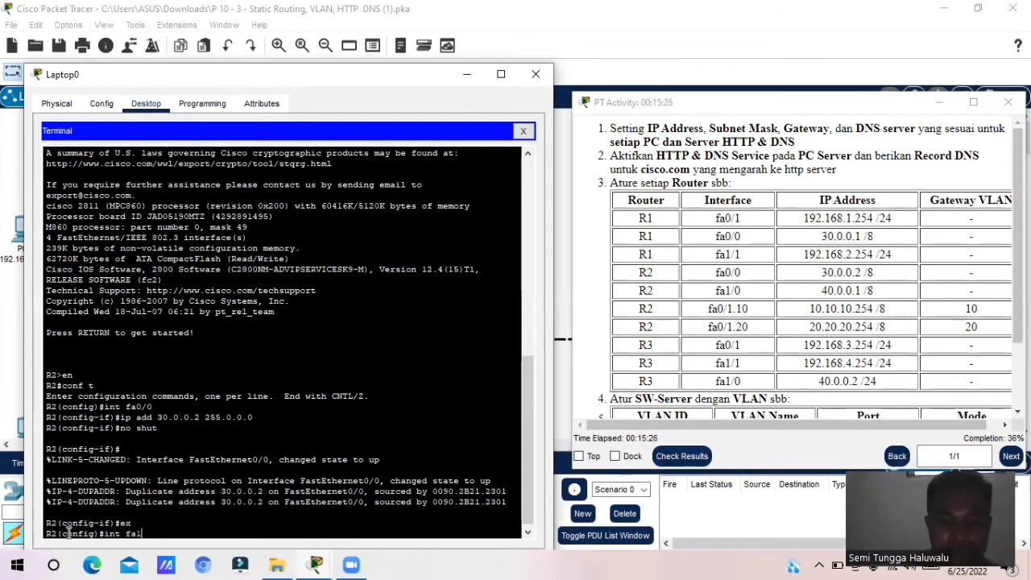
pyautogui.write('/0')
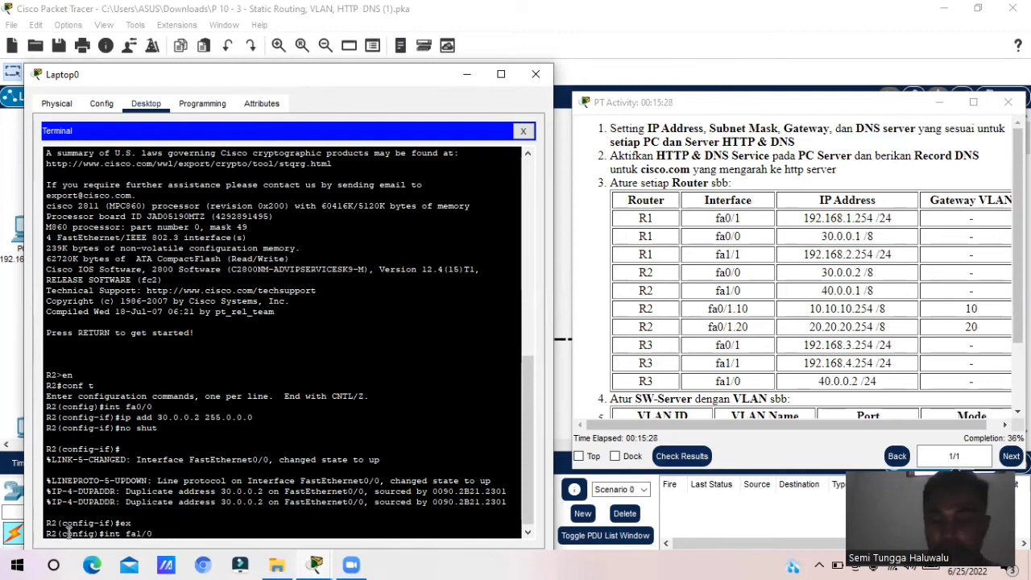
pyautogui.press('Return')
# Try to assign IP address 40.0.0.0 with subnet mask 255.0.0.0 to R2's interface fa1/0
pyautogui.write('ip')
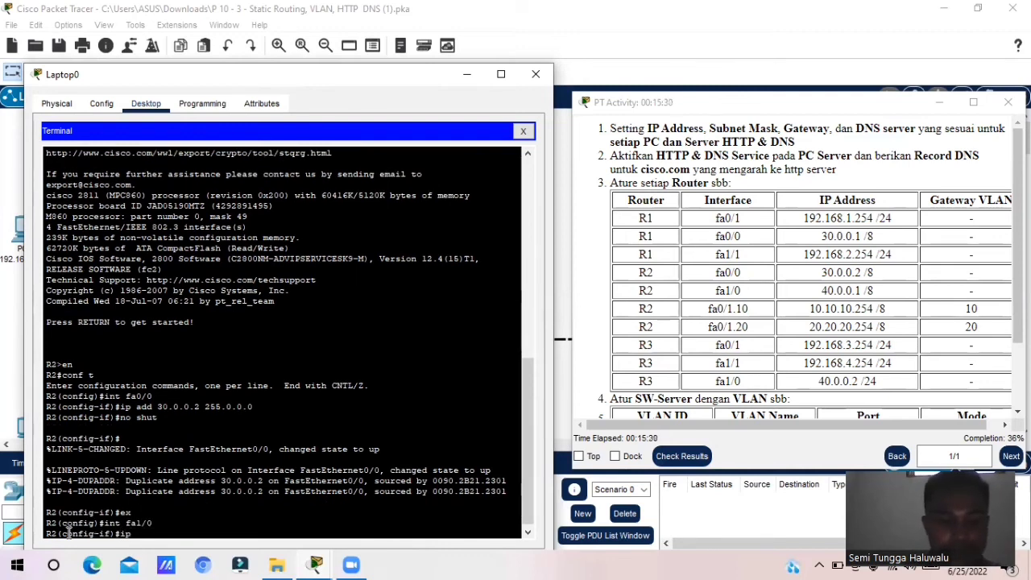
pyautogui.write(' add')
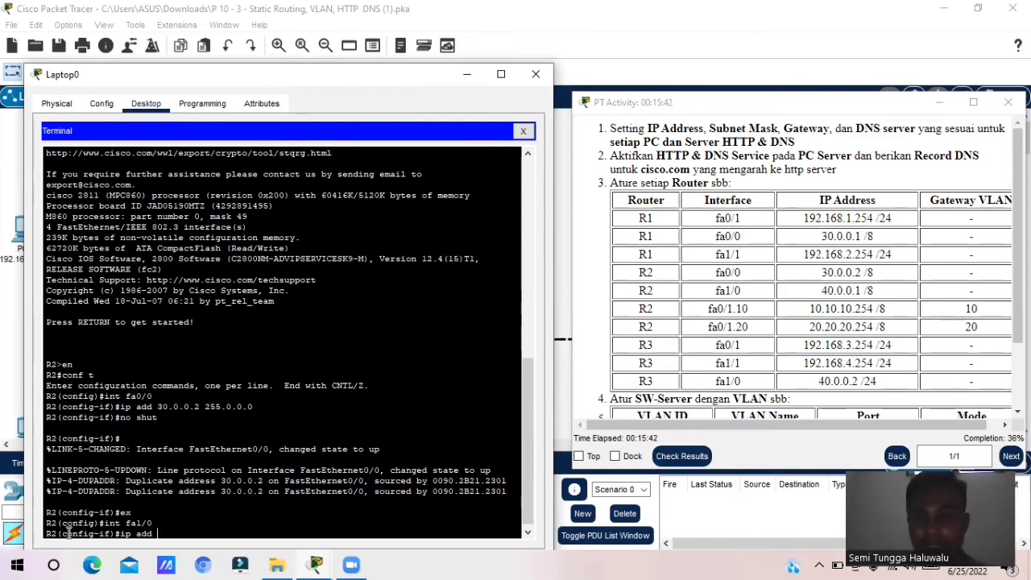
pyautogui.write('40')
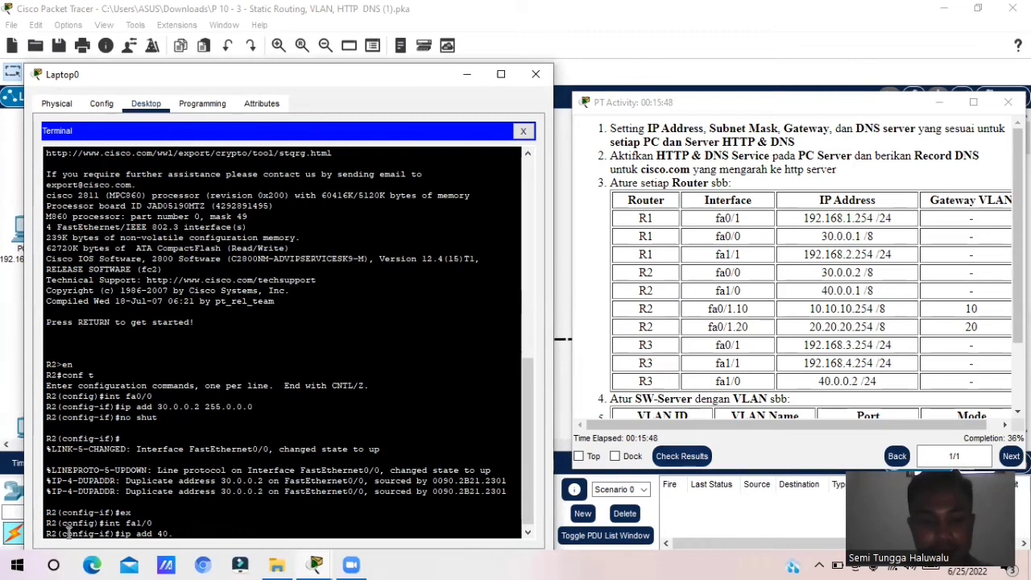
pyautogui.write('.0.0.0')
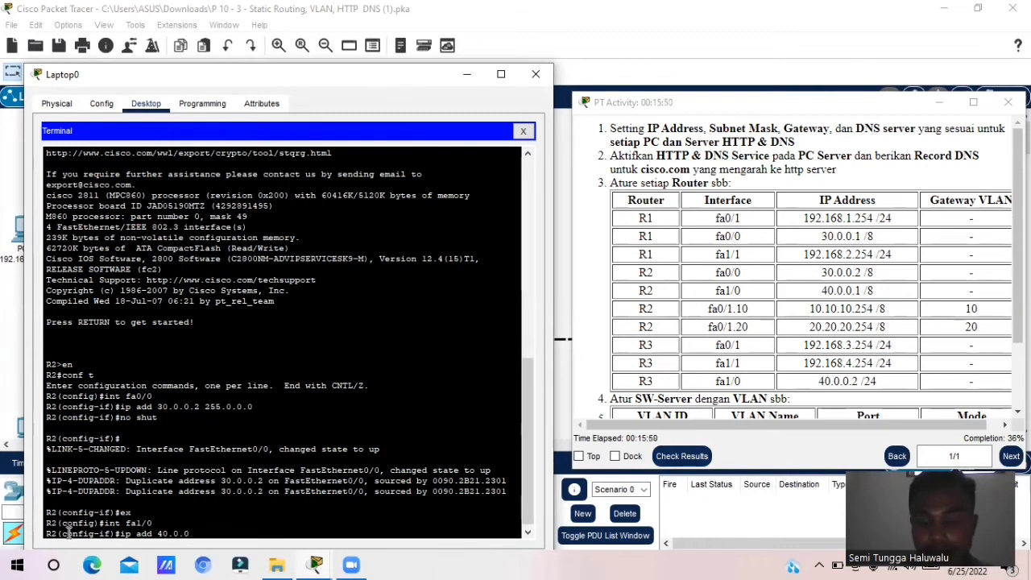
pyautogui.write('1')
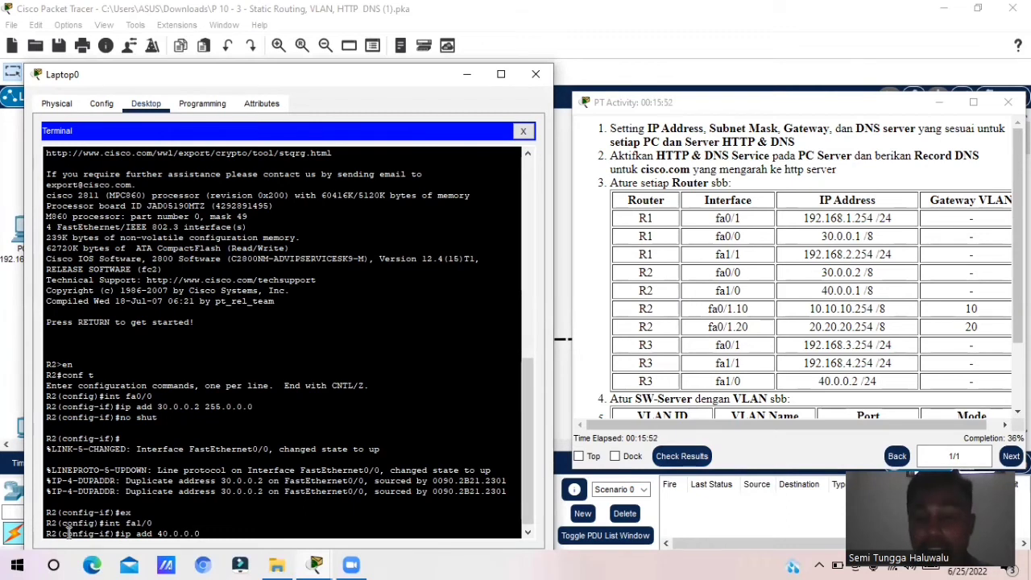
pyautogui.write(' 255')
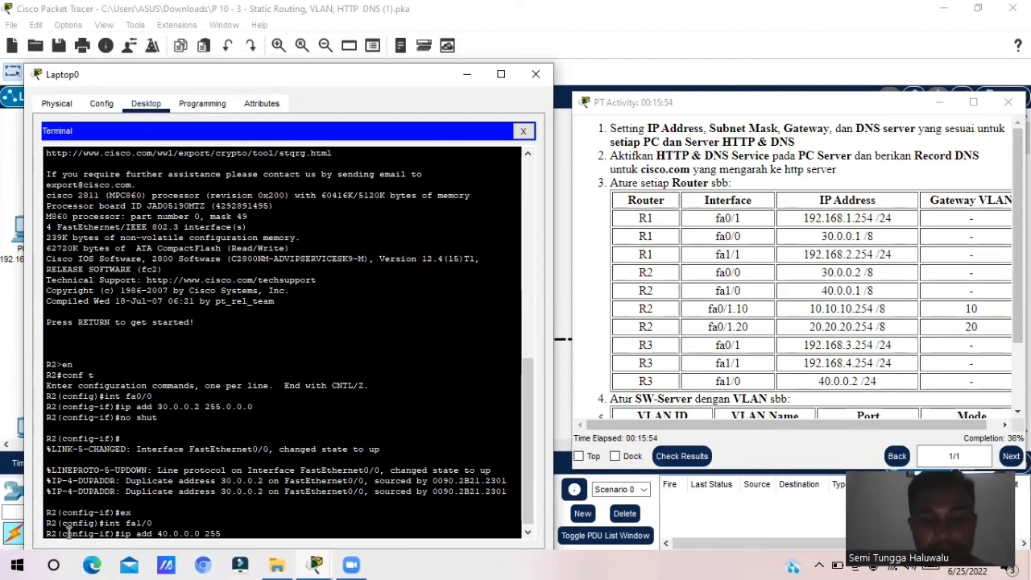
pyautogui.write('.0.')
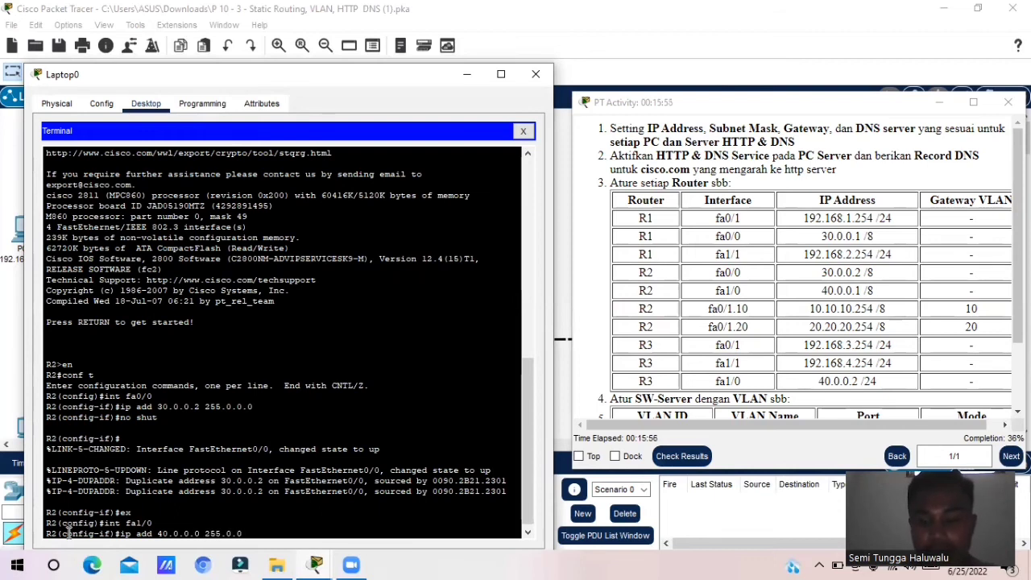
pyautogui.write('0.0')
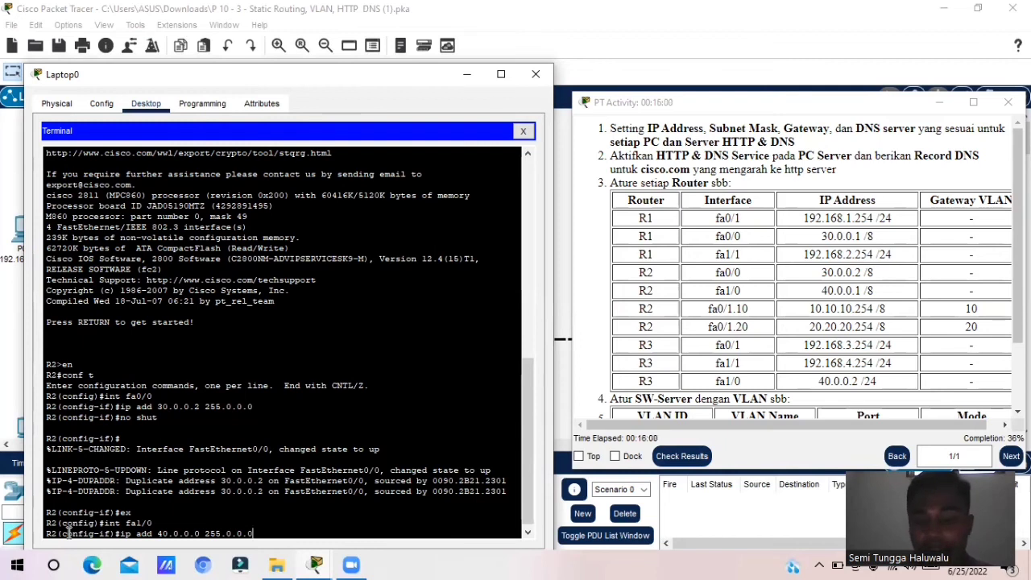
pyautogui.press('Return')
# Enable R2's interface fa1/0 with no shut and exit back to global configuration mode
pyautogui.write('nfig-if)#n')
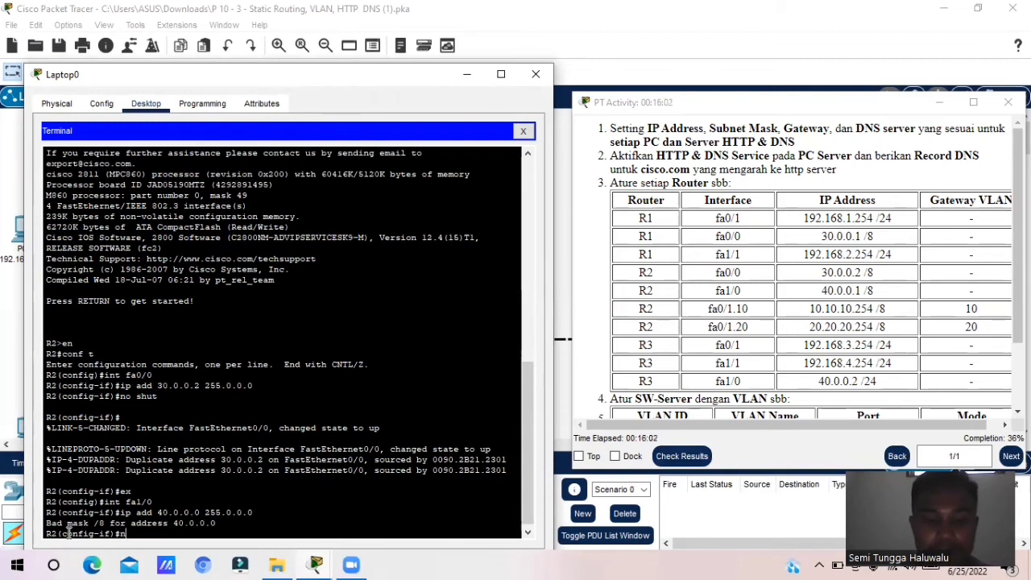
pyautogui.write('o sh')
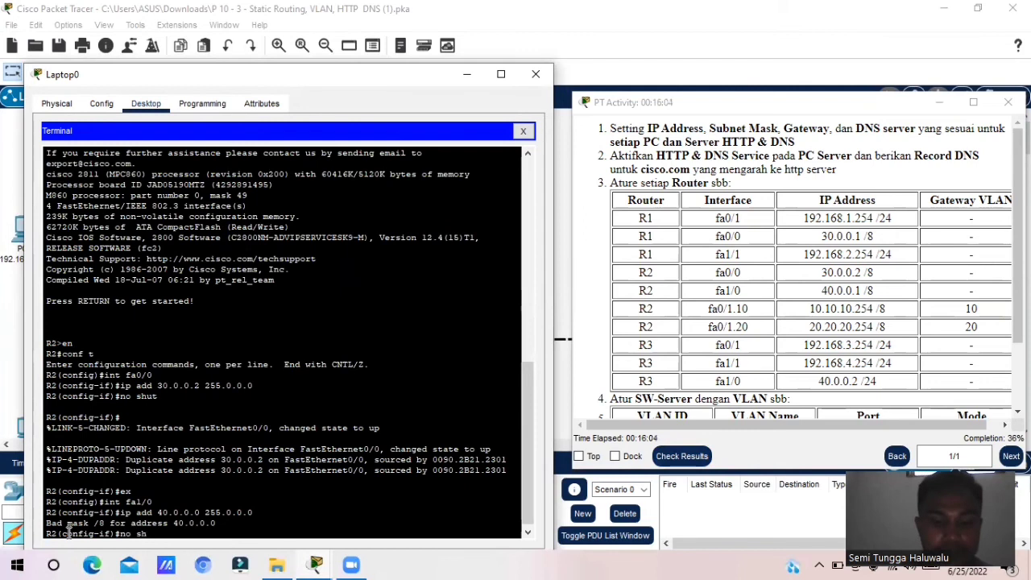
pyautogui.write('ut')
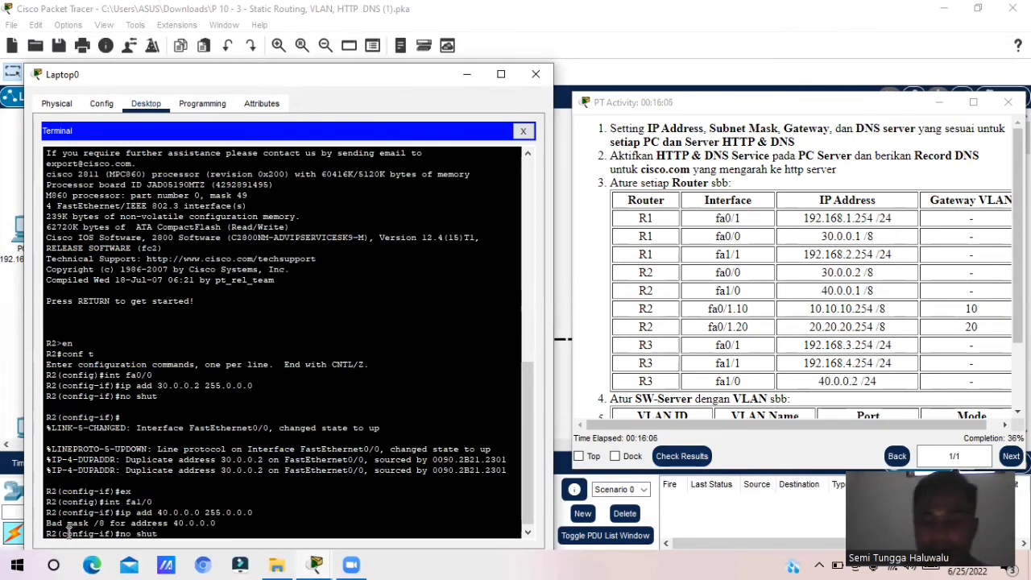
pyautogui.press('Return')
pyautogui.press('Return')
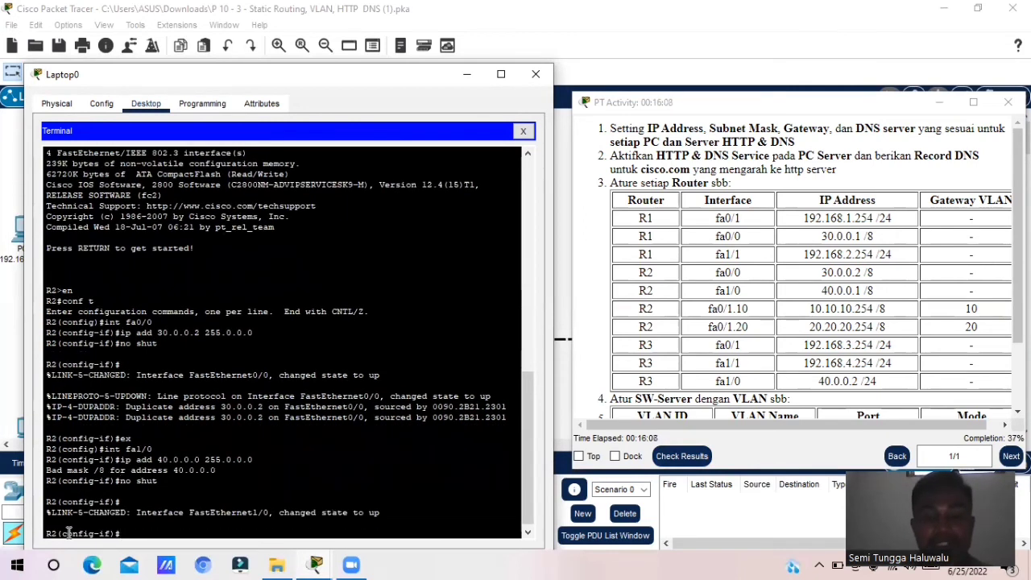
pyautogui.write('ex')
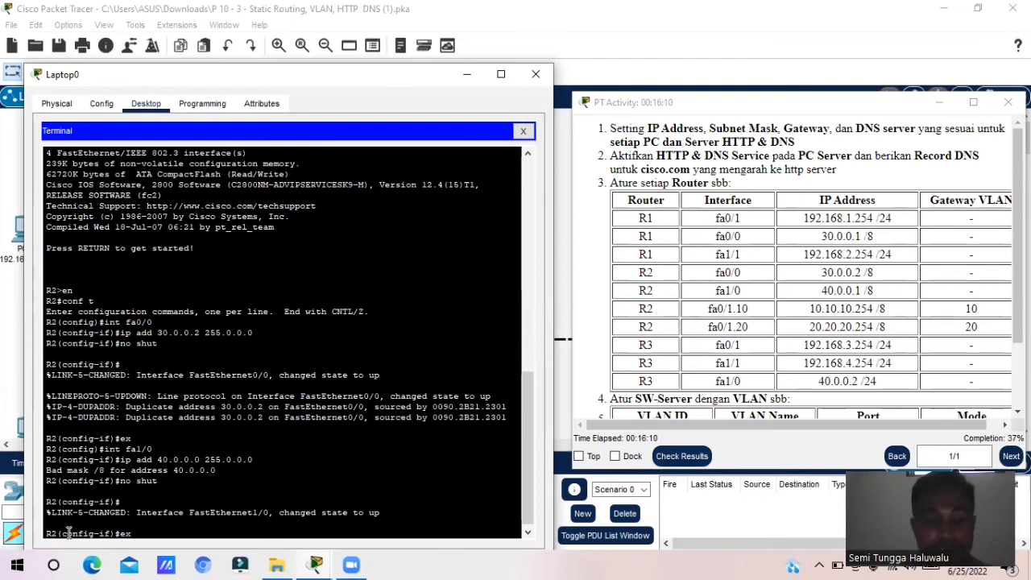
pyautogui.press('Return')
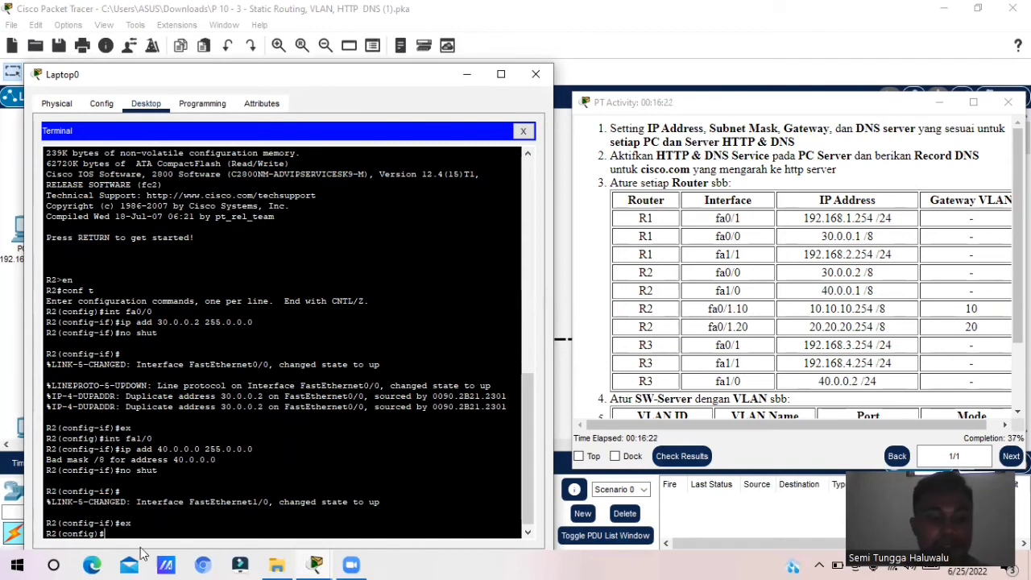
# Enter subinterface configuration mode for fa0/1.10 on R2
pyautogui.write('int')
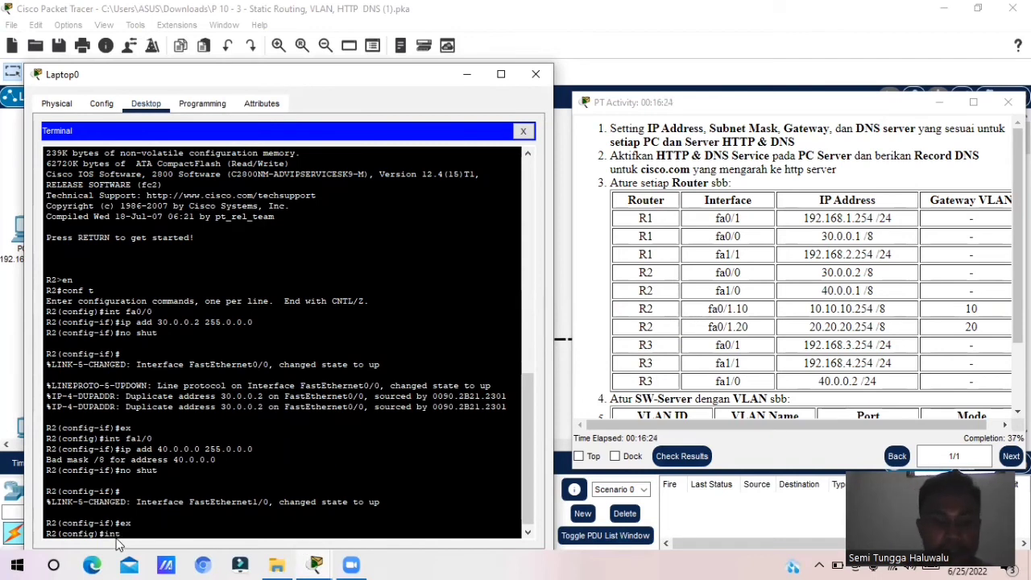
pyautogui.write(' fa')
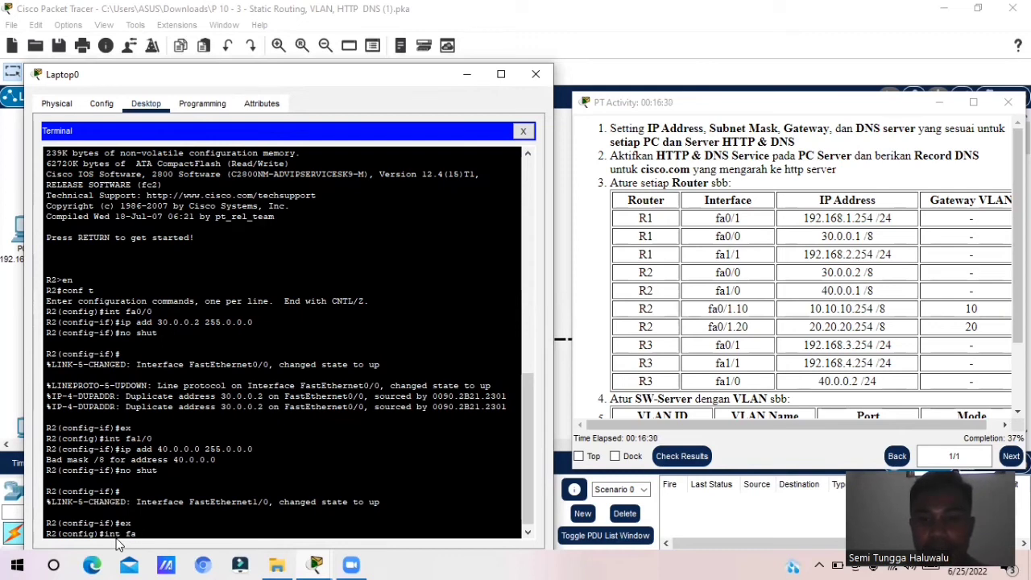
pyautogui.write('0')
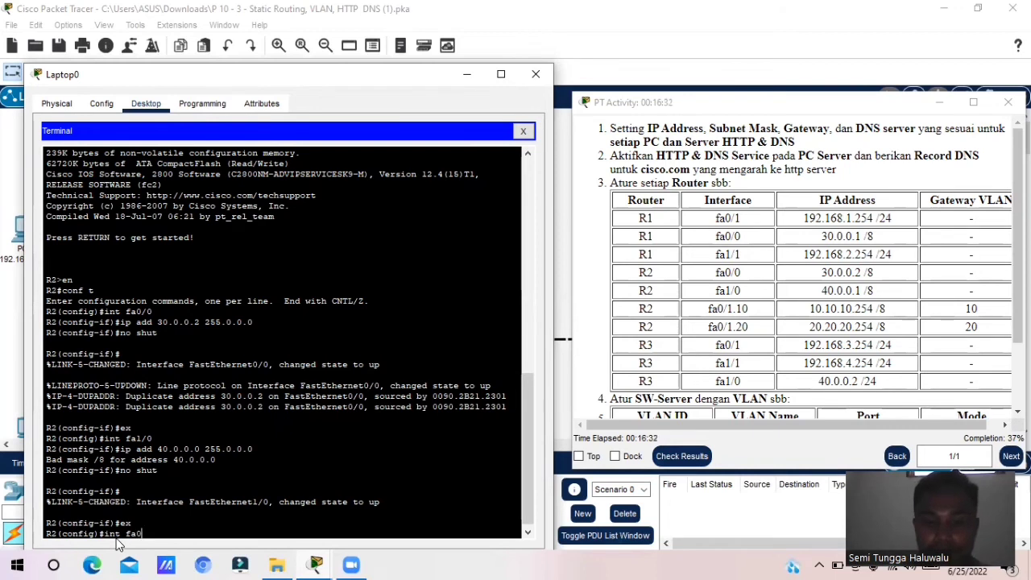
pyautogui.write('/')
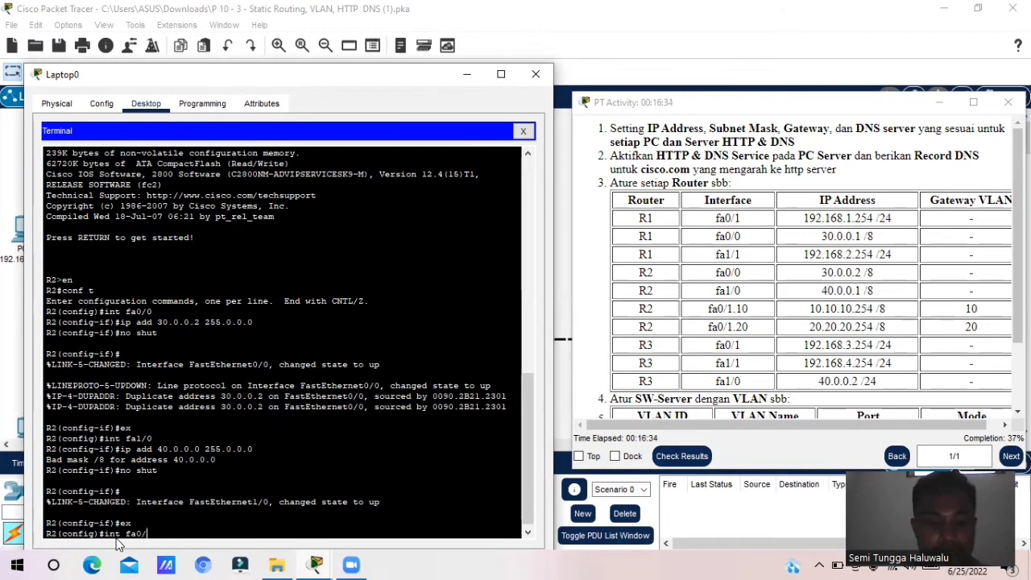
pyautogui.write('1.1')
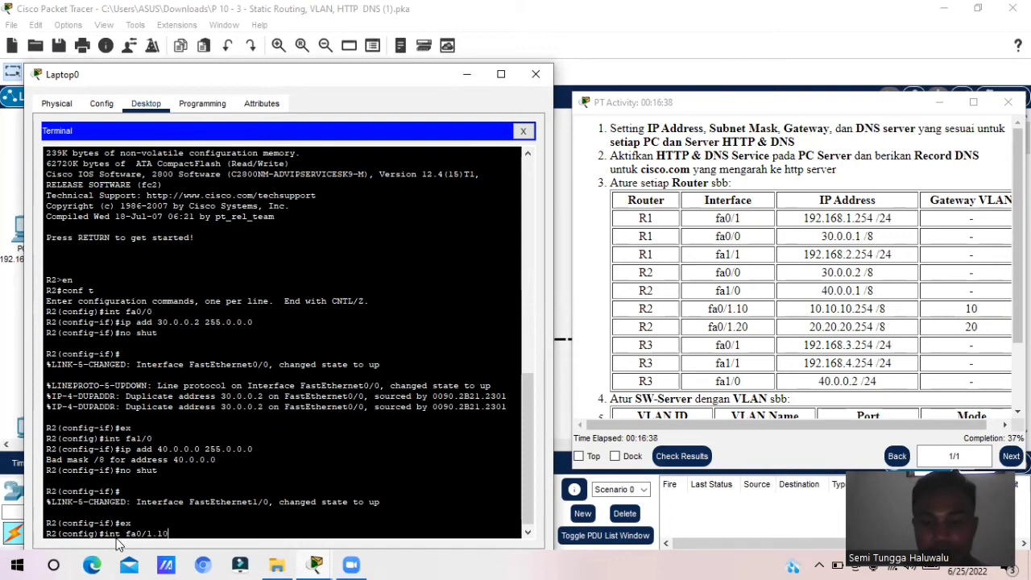
pyautogui.write('0')
pyautogui.press('Return')
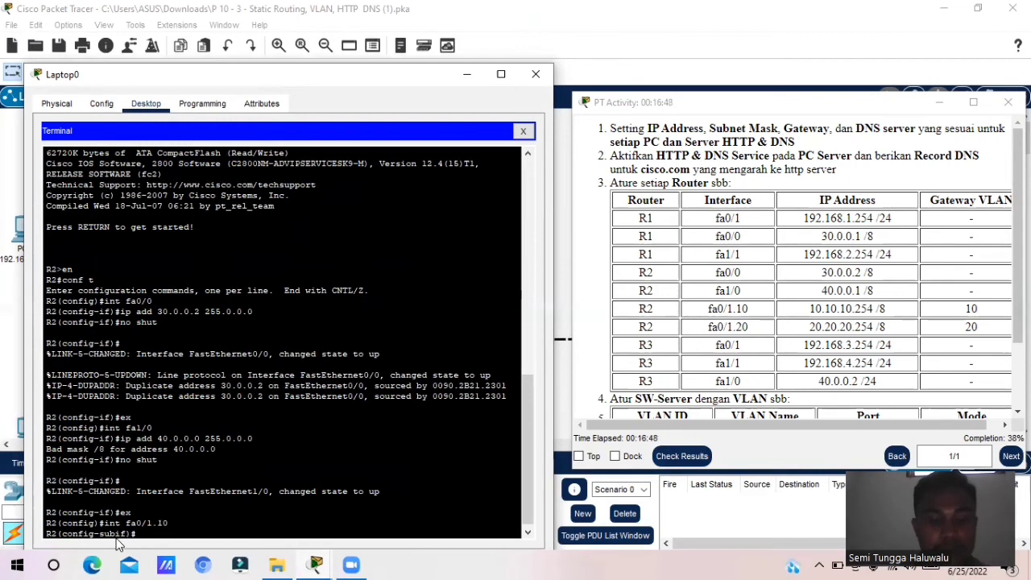
# Try to set dot1q encapsulation for VLAN 10 on R2's subinterface fa0/1.10
pyautogui.write('e')
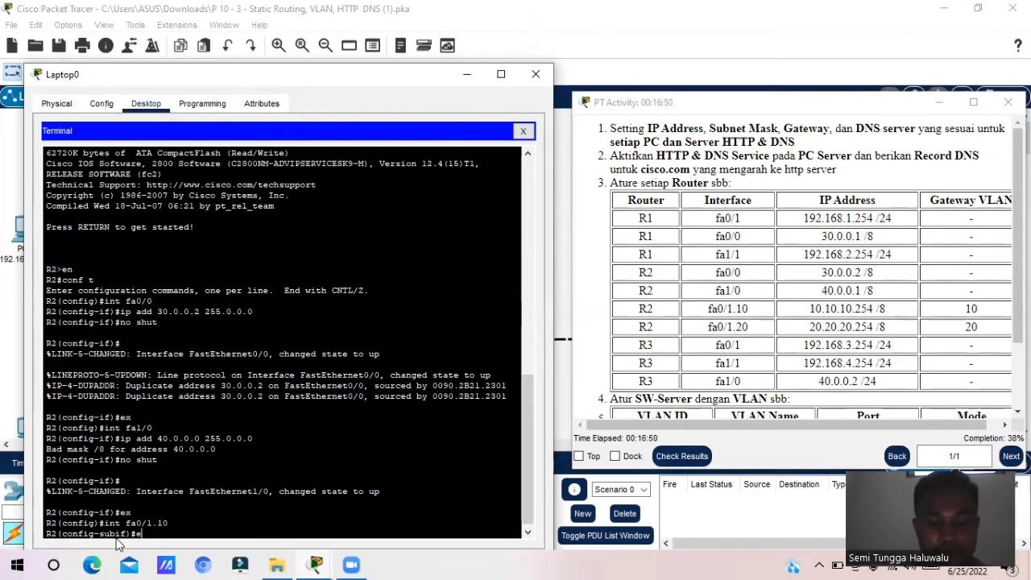
pyautogui.write('nc')
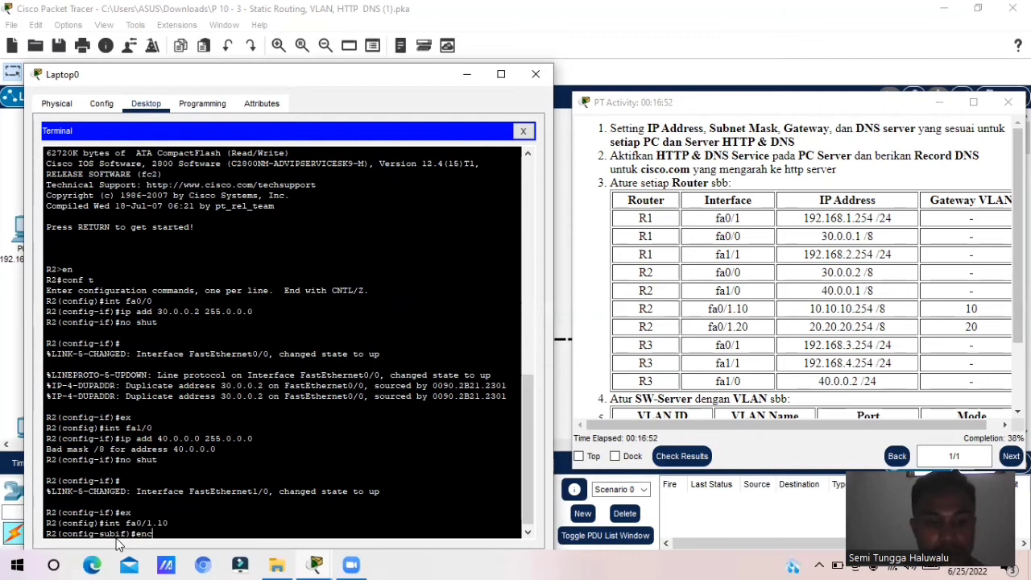
pyautogui.write('psu')
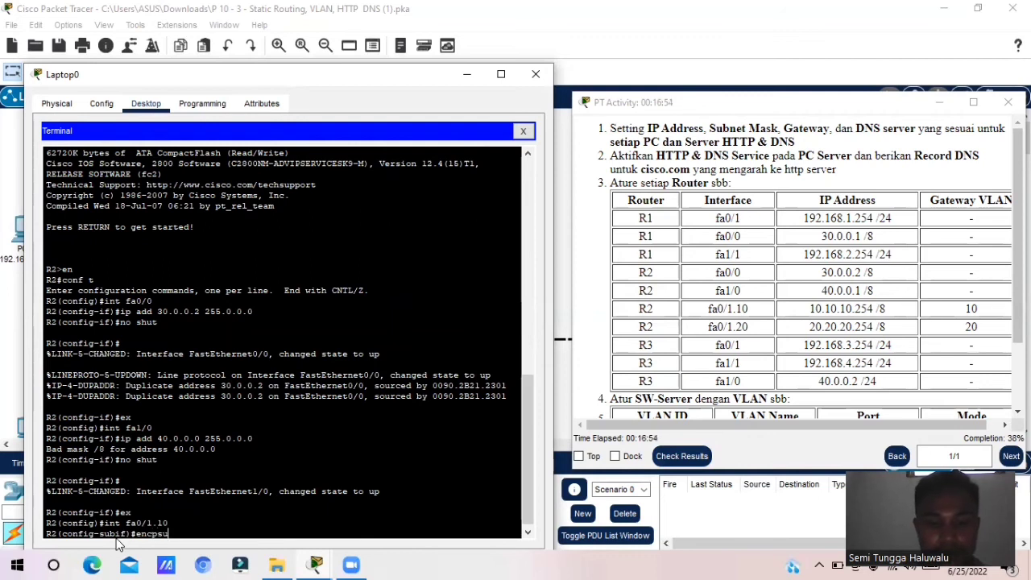
pyautogui.write('lati')
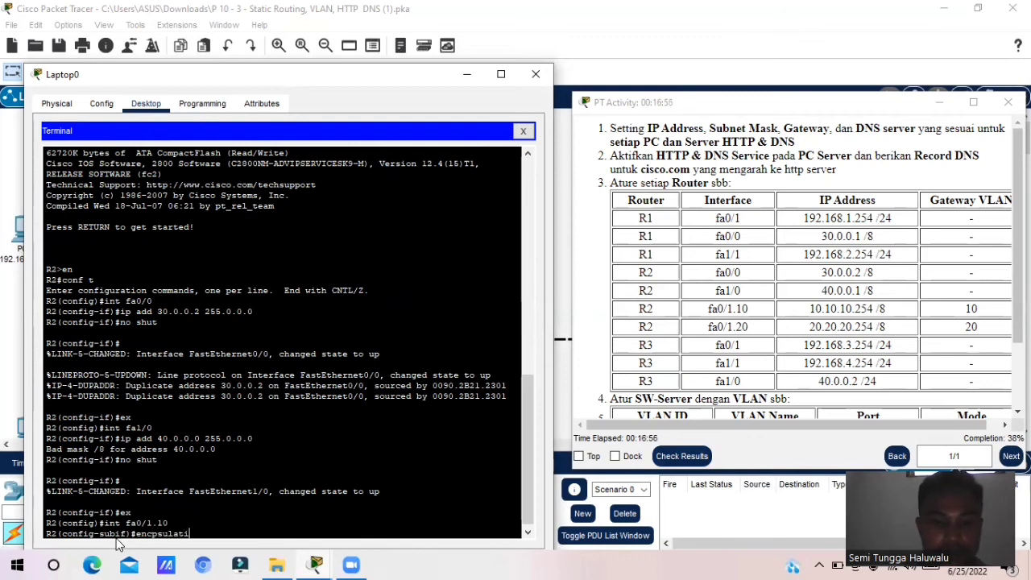
pyautogui.write('on d')
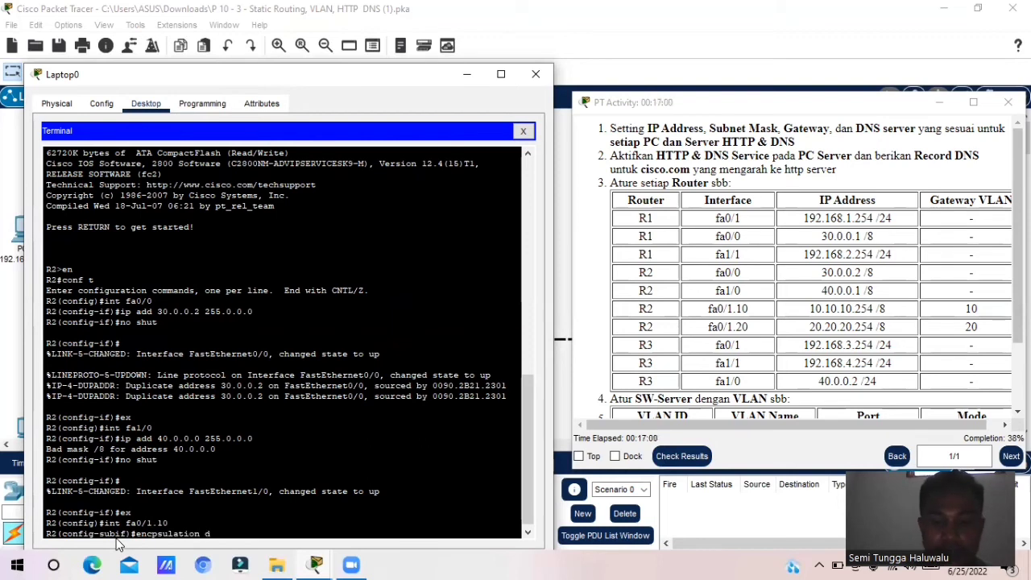
pyautogui.write('ot')
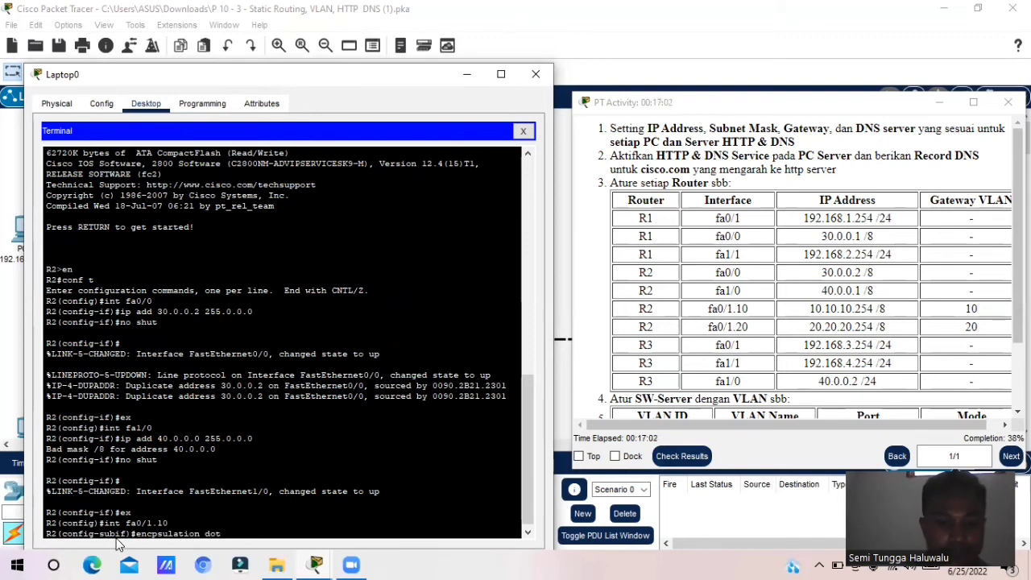
pyautogui.write('1q 10')
pyautogui.press('Return')
# Correct the misspelled encapsulation command and apply "encapsulation dot1q 10" to R2's subinterface fa0/1.10
pyautogui.press('Up')
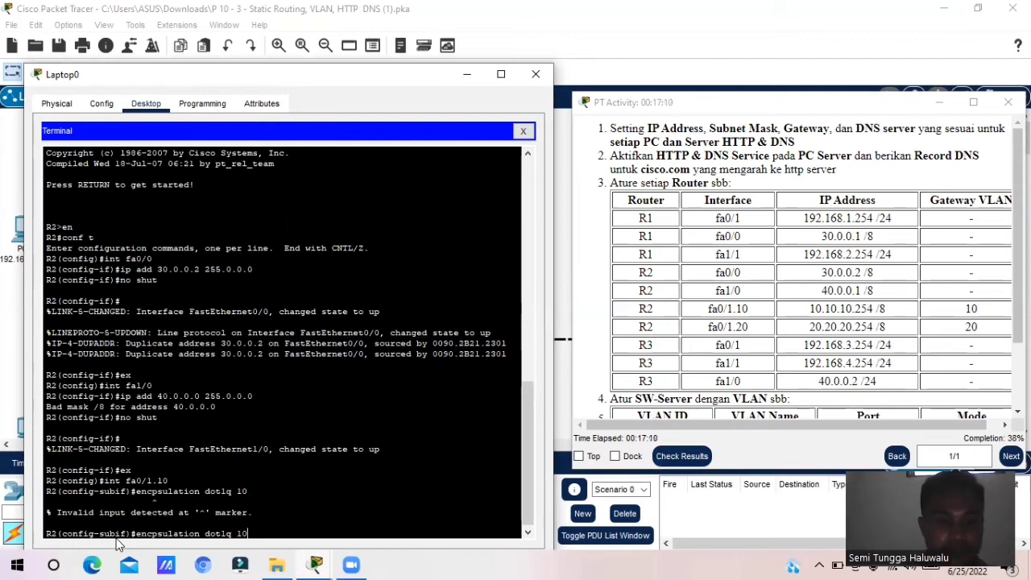
pyautogui.press('Left')
pyautogui.press('Left')
pyautogui.press('Left')
pyautogui.press('Left')
pyautogui.press('Left')
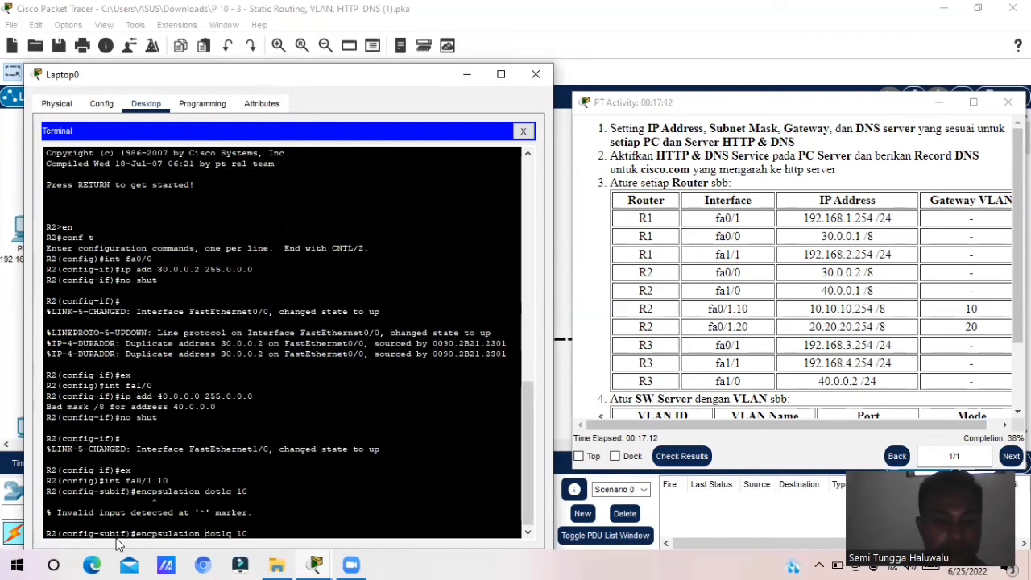
pyautogui.press('Left')
pyautogui.press('Left')
pyautogui.press('Left')
pyautogui.press('Left')
pyautogui.write('a')
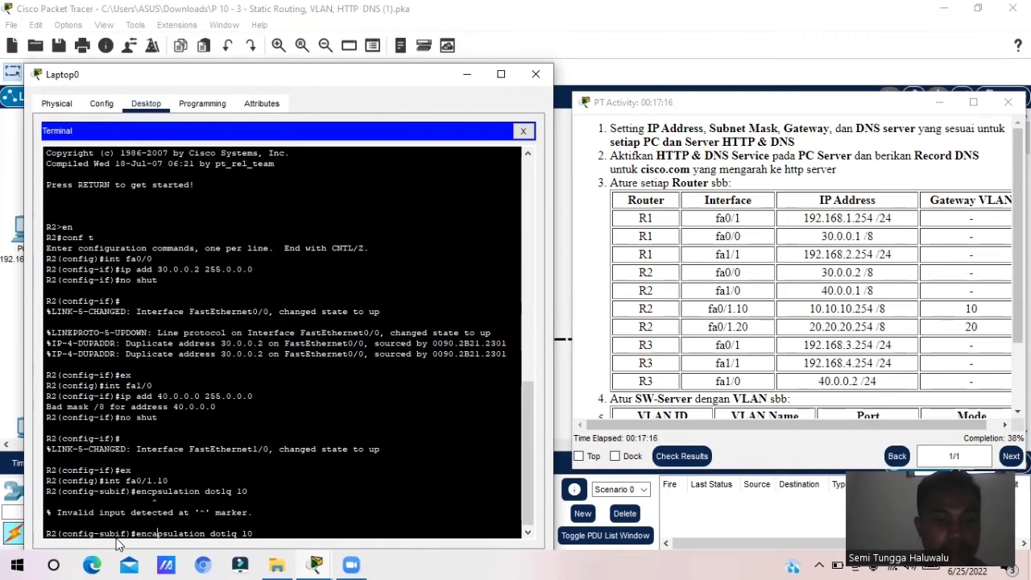
pyautogui.press('Return')
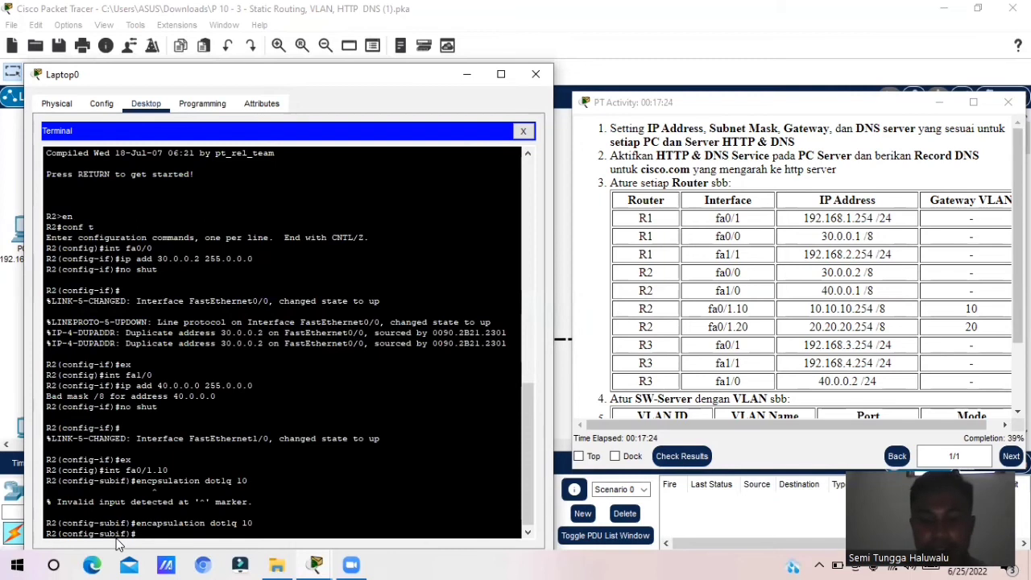
# Assign IP address 10.10.10.254 with subnet mask 255.0.0.0 to R2's subinterface fa0/1.10 and exit to global configuration mode
pyautogui.write('ip a')
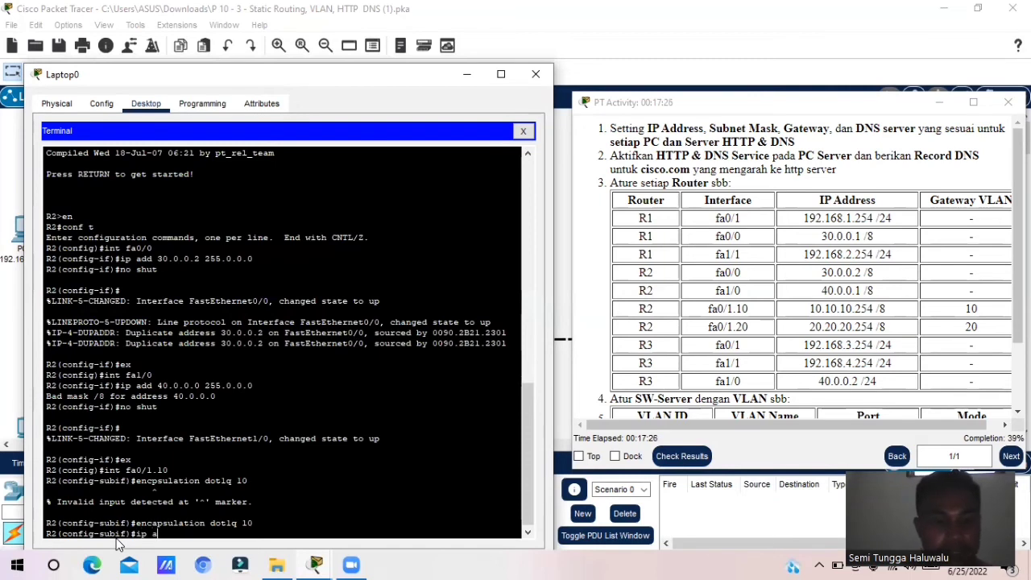
pyautogui.write('dd')
pyautogui.write('10')
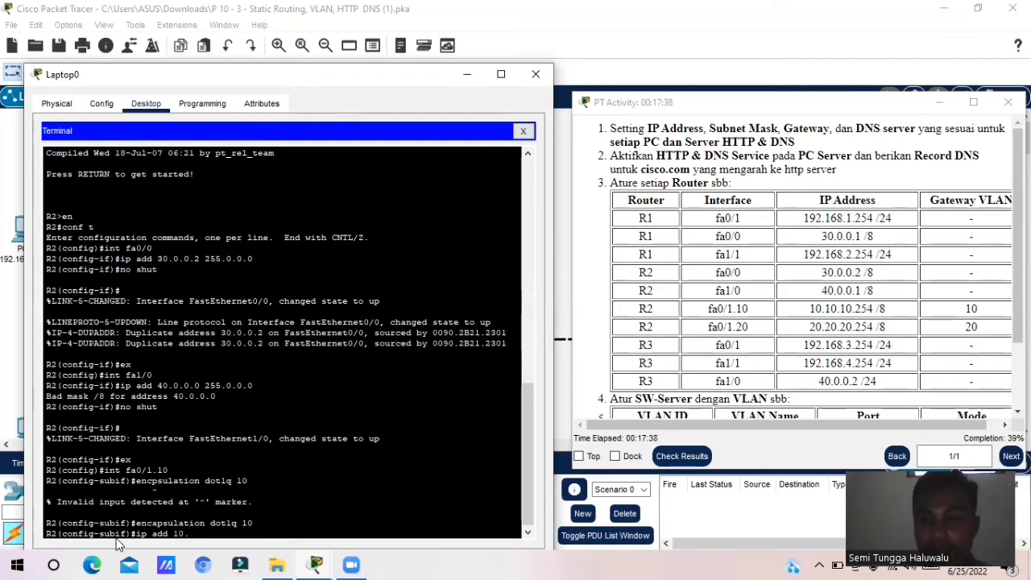
pyautogui.write('.10.10')
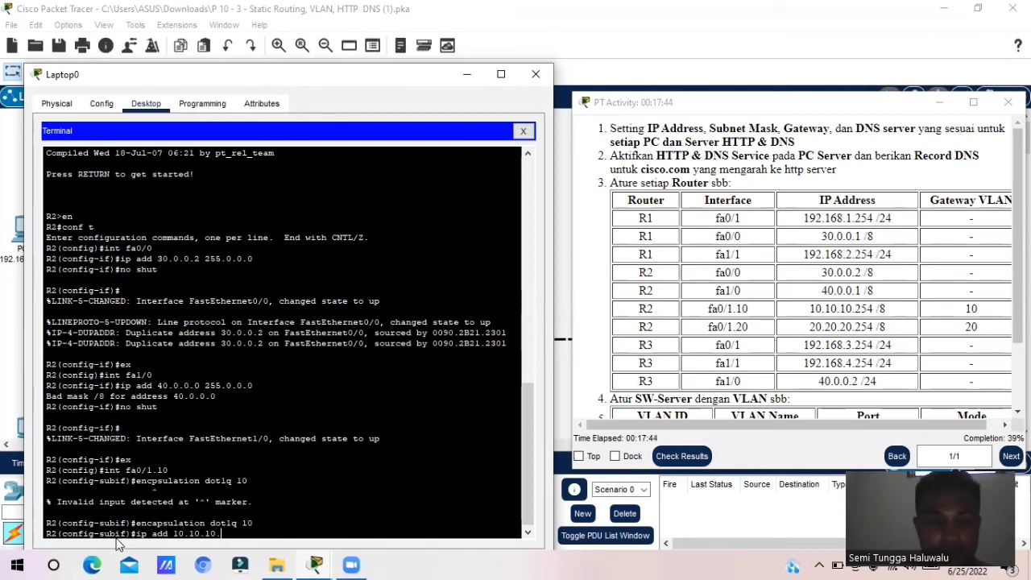
pyautogui.write('.254')
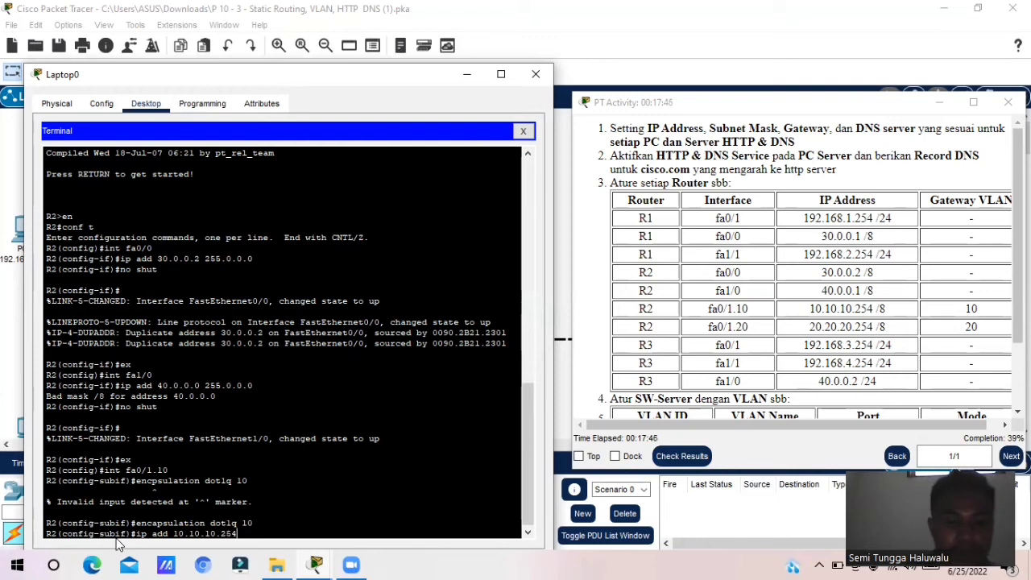
pyautogui.write(' 255')
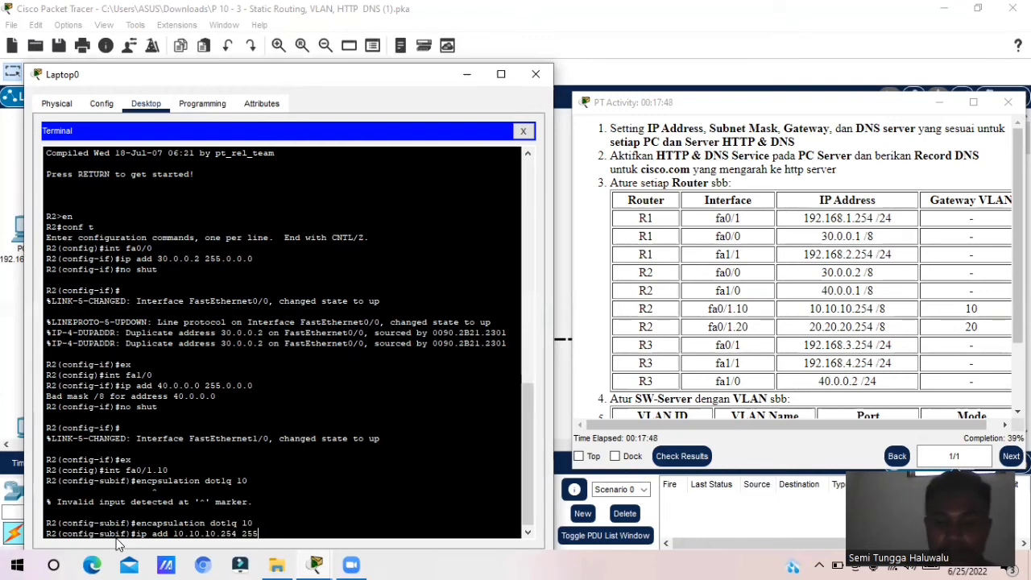
pyautogui.write('.0.0.0')
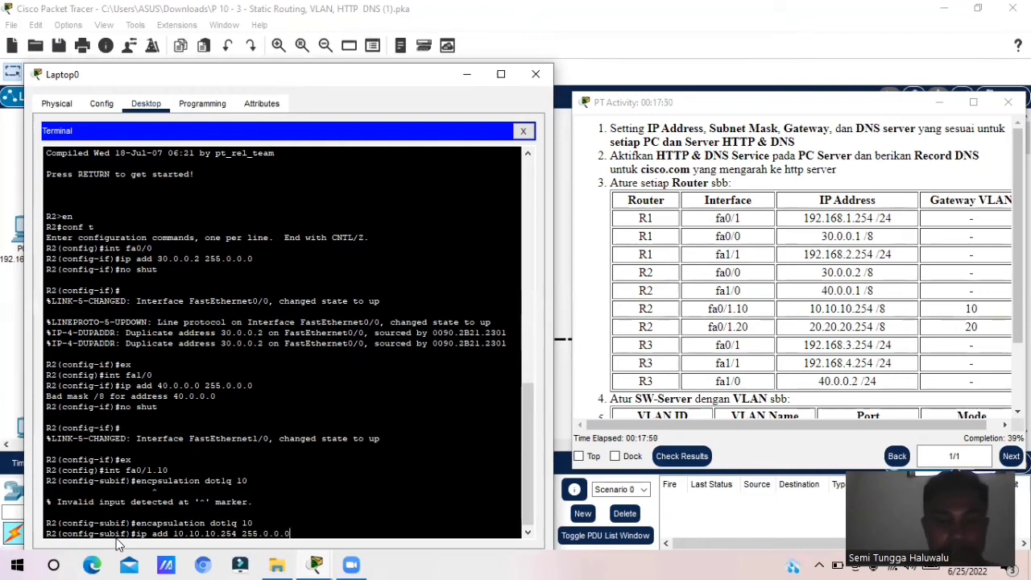
pyautogui.press('Return')
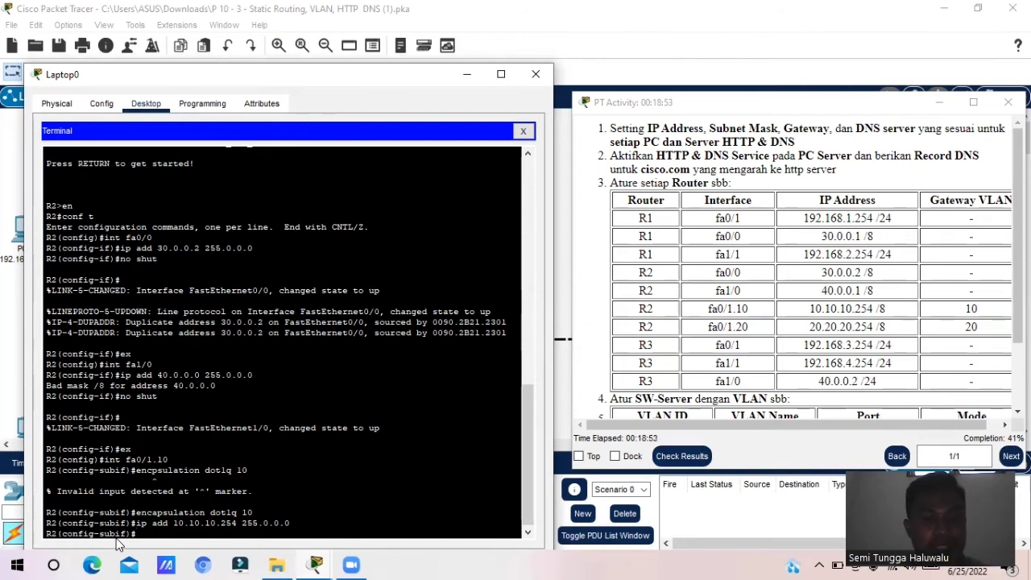
pyautogui.write('ex')
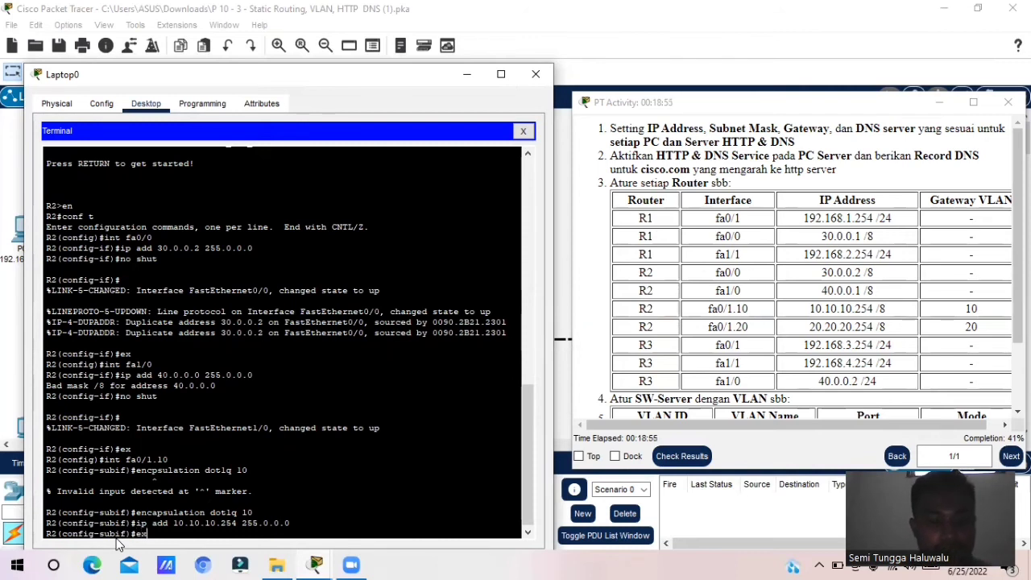
pyautogui.press('Return')
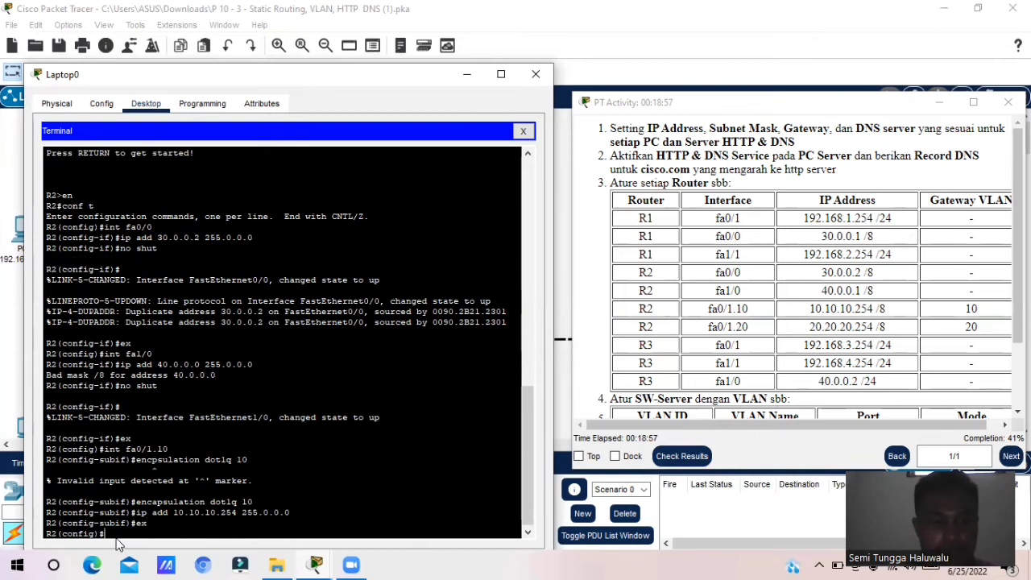
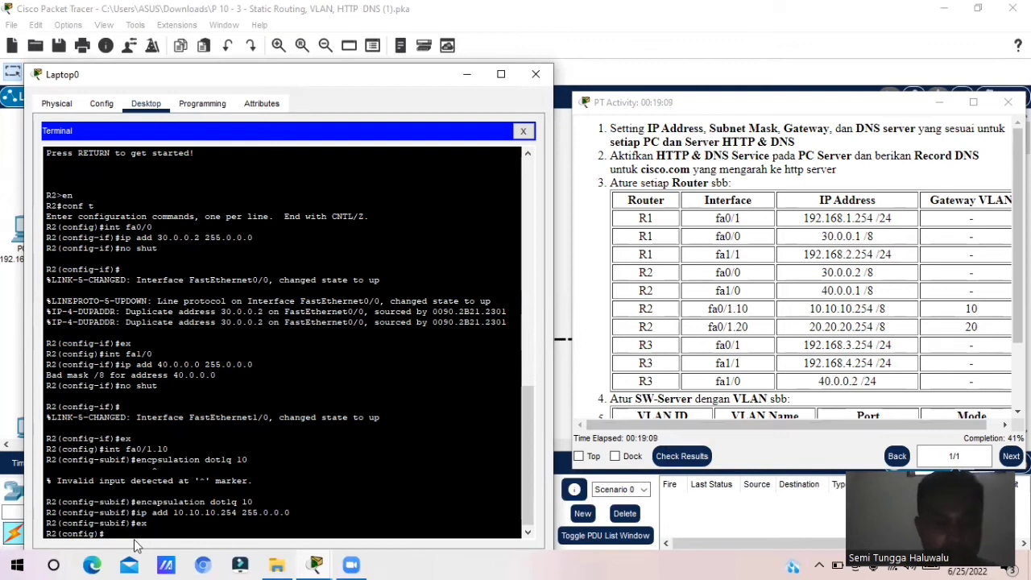
# Try to set dot1q encapsulation for VLAN 20 from R2's global configuration mode, then clear the command line
pyautogui.write('ex')
pyautogui.press('Up')
pyautogui.press('Up')
pyautogui.press('Up')
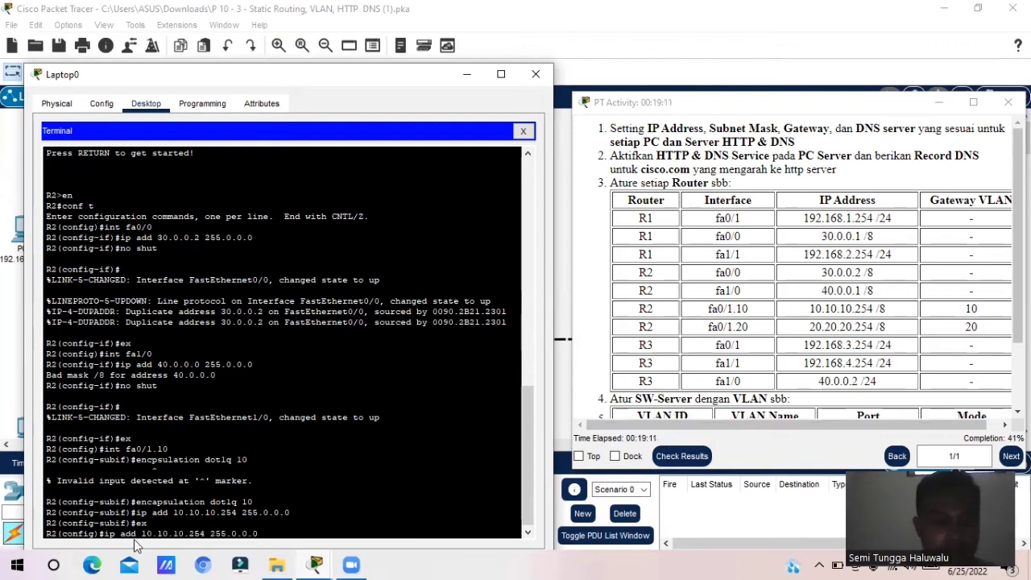
pyautogui.press('BackSpace')
pyautogui.press('BackSpace')
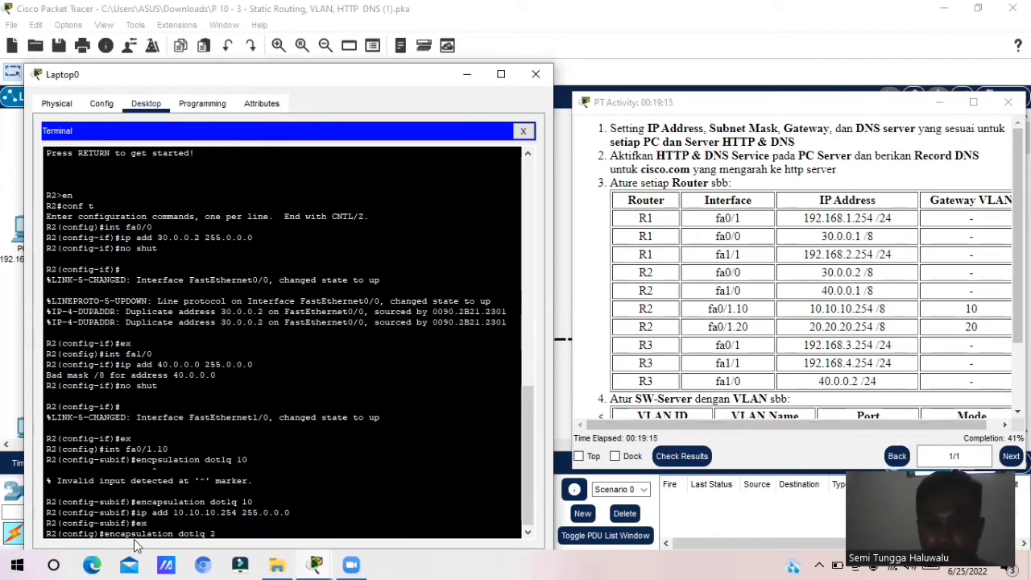
pyautogui.write('20')
pyautogui.press('Return')
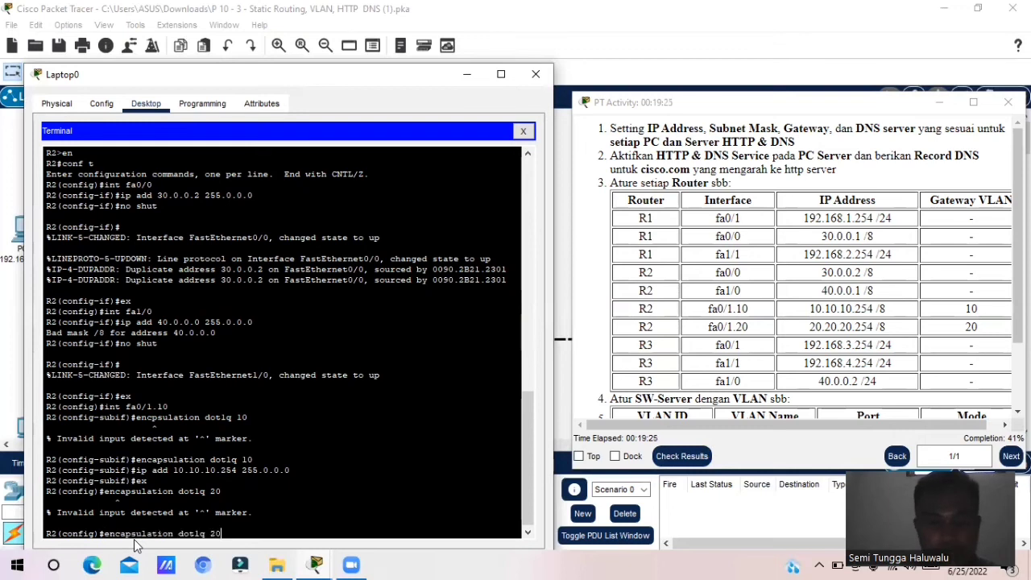
pyautogui.write('ex')
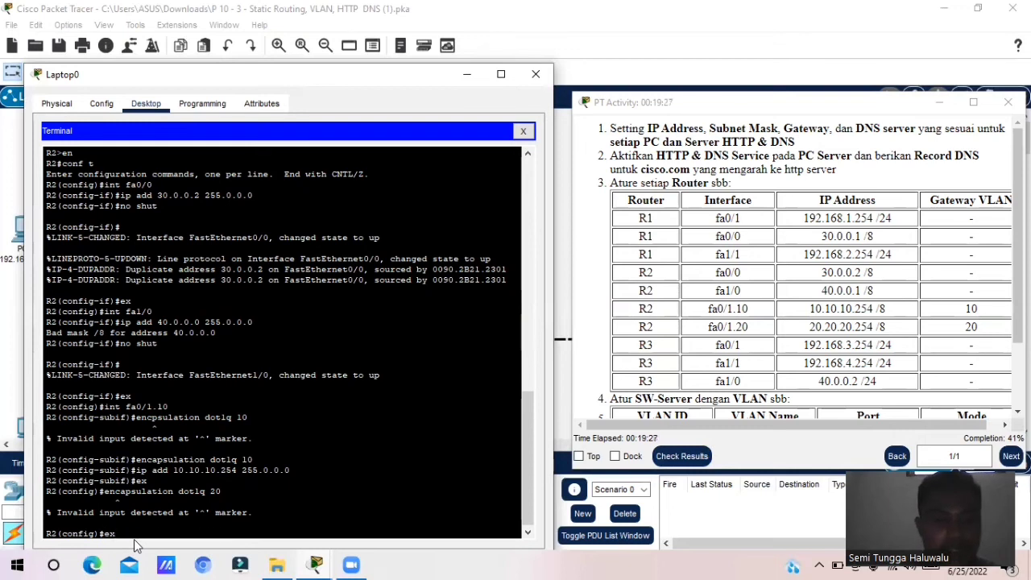
pyautogui.press('BackSpace')
pyautogui.press('BackSpace')
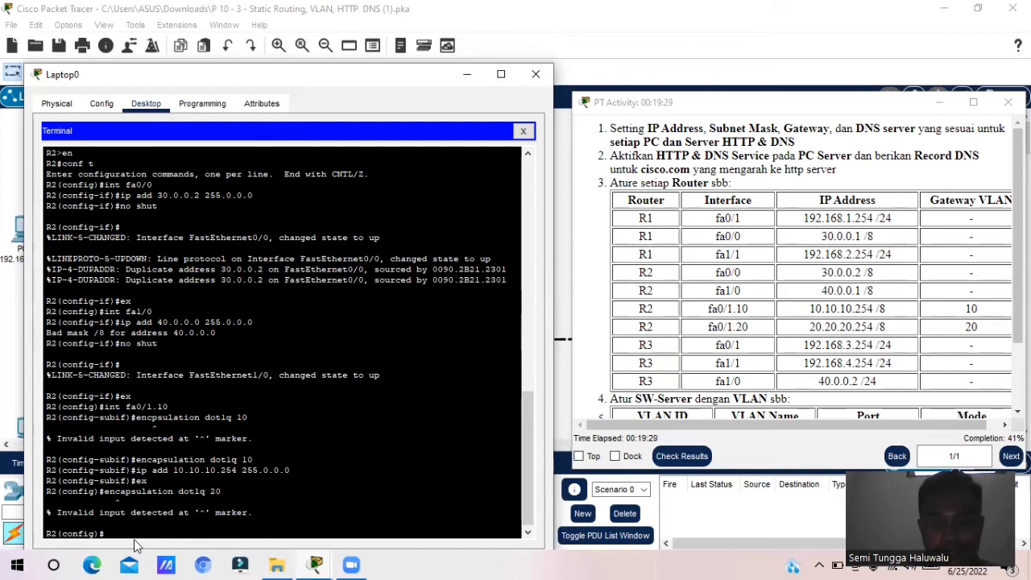
# Enter R2's subinterface fa0/1.20 and apply "encapsulation dot1q 20" to it
pyautogui.write('int fa')
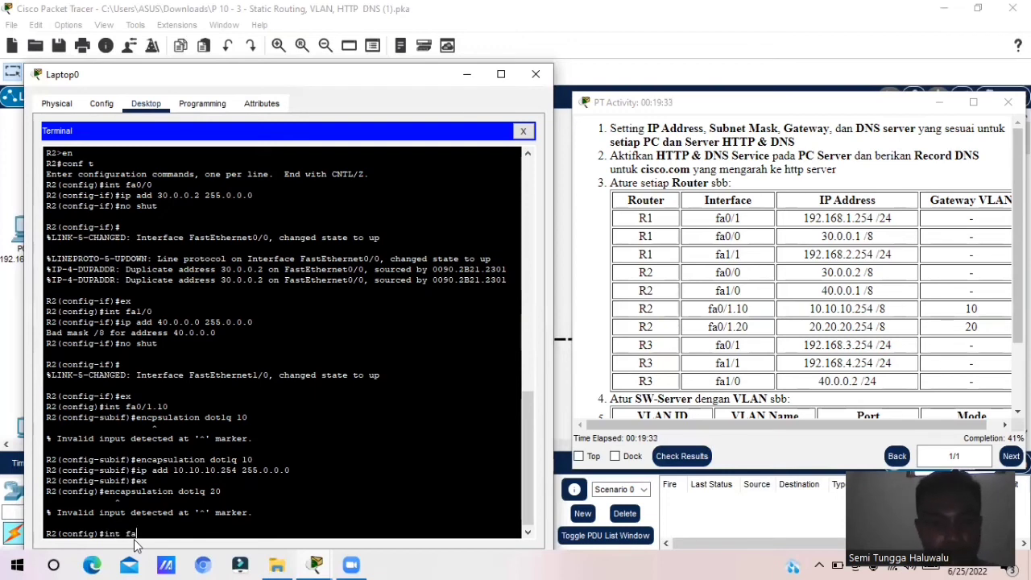
pyautogui.write('0/')
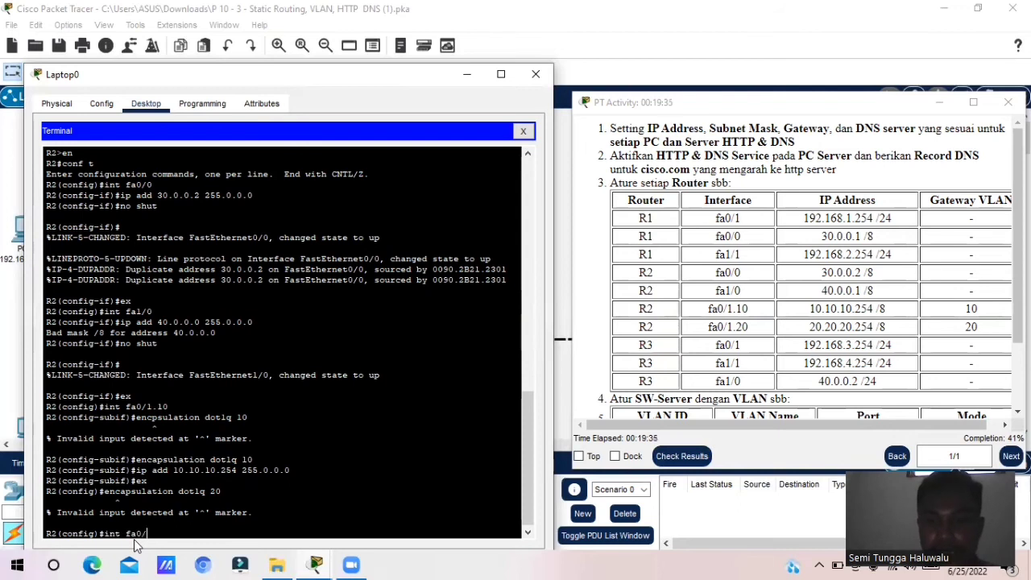
pyautogui.write('1')
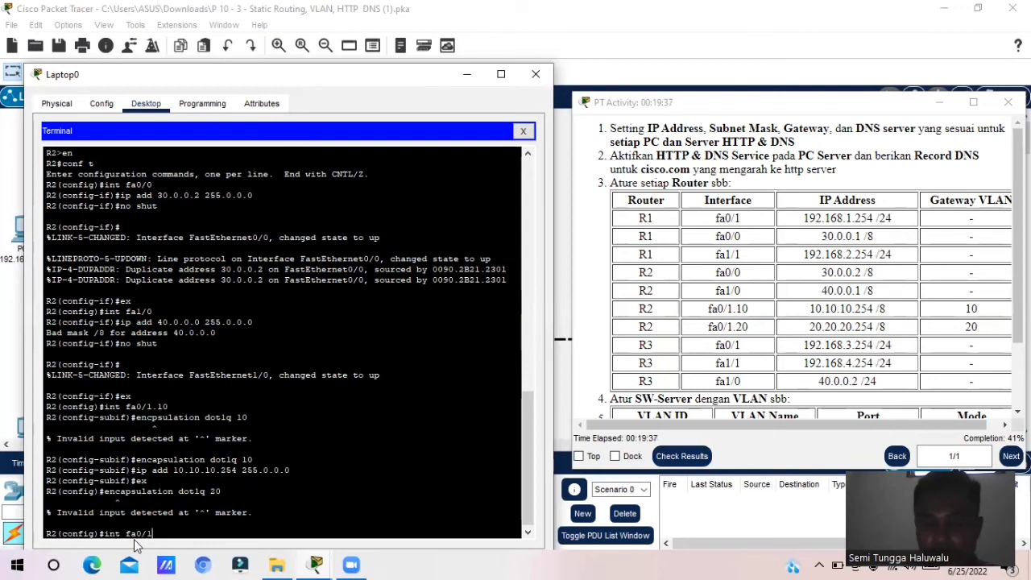
pyautogui.write('.20')
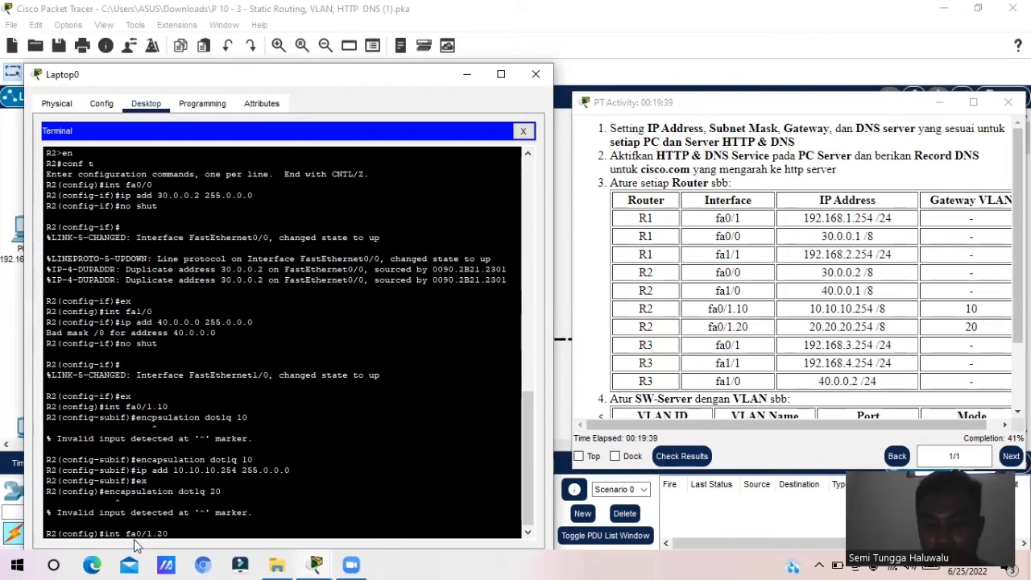
pyautogui.press('Return')
pyautogui.write('encapsulation dot1q 20')
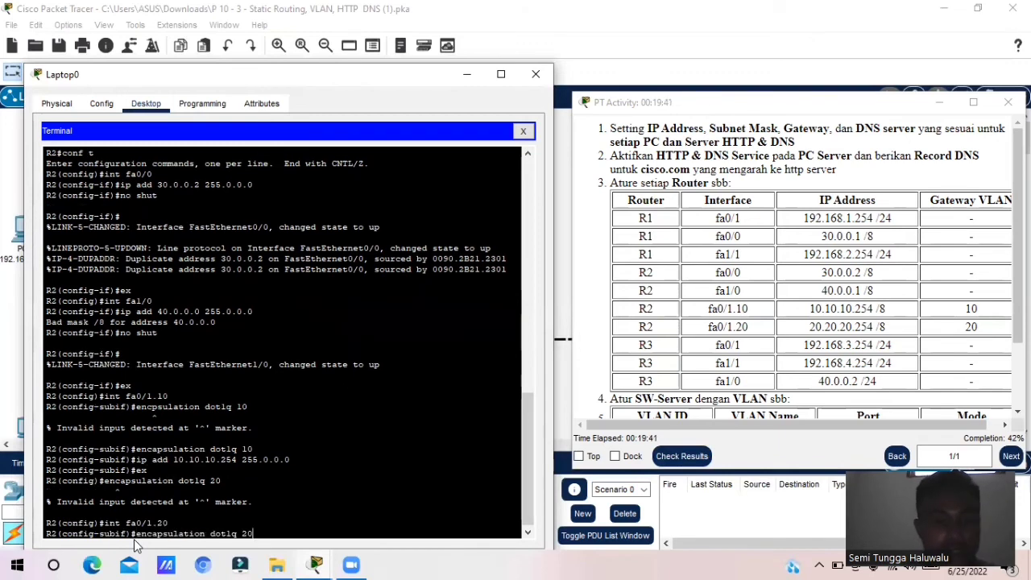
pyautogui.press('Return')
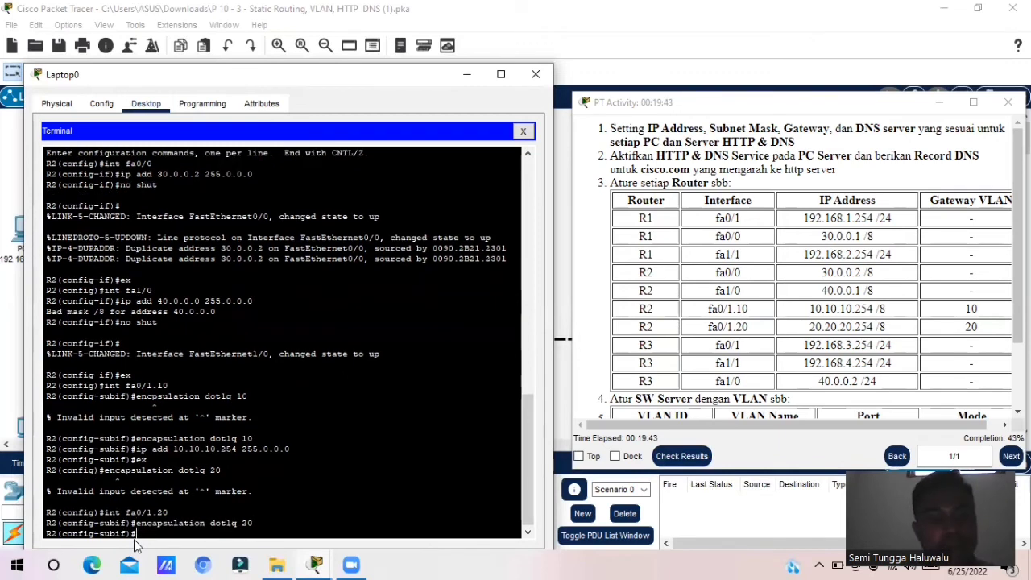
# Assign IP address 20.20.20.254 with subnet mask 255.0.0.0 to R2's subinterface fa0/1.20 and exit to global configuration mode
pyautogui.write('ip add')
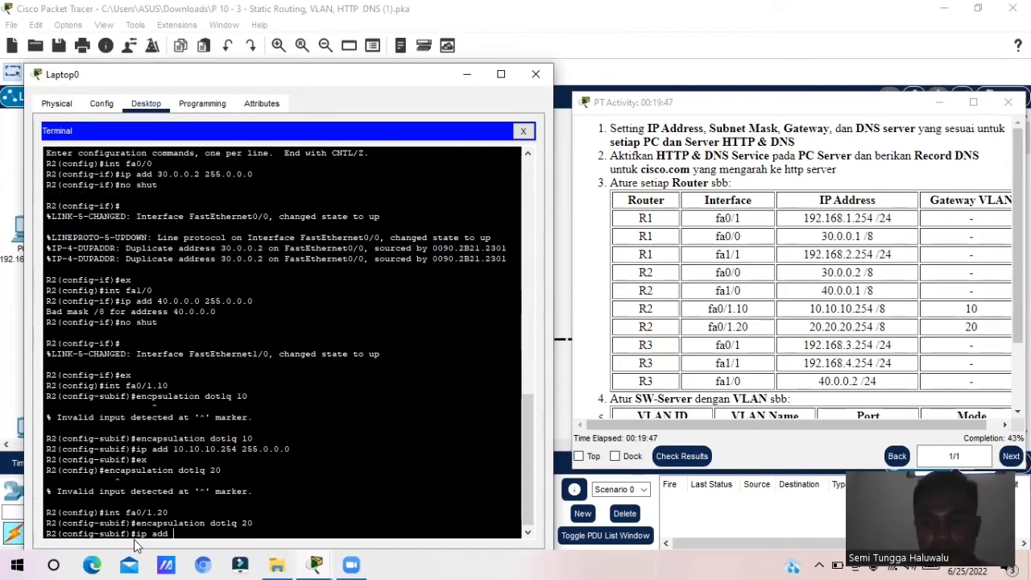
pyautogui.write(' 20')
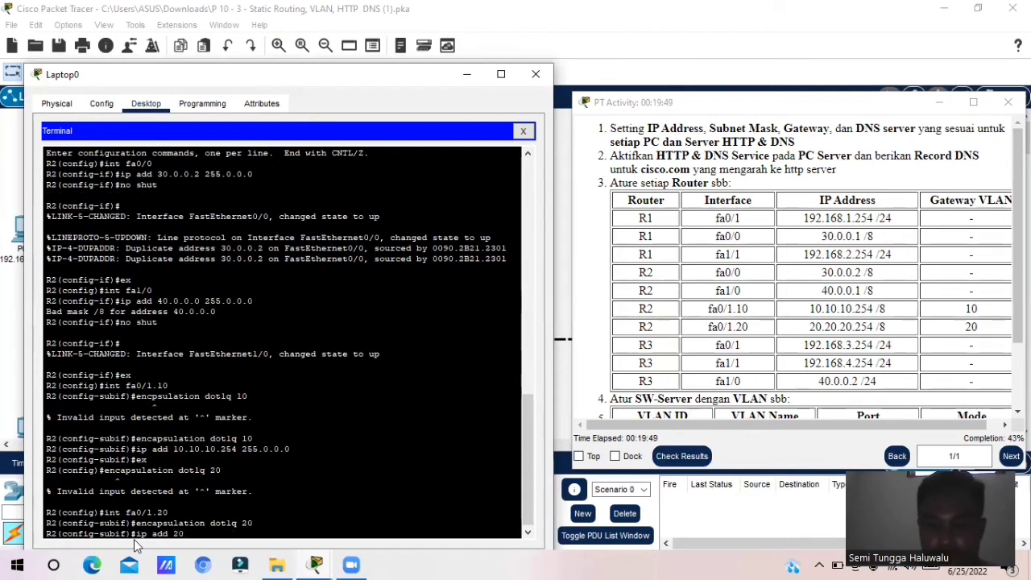
pyautogui.write('.20')
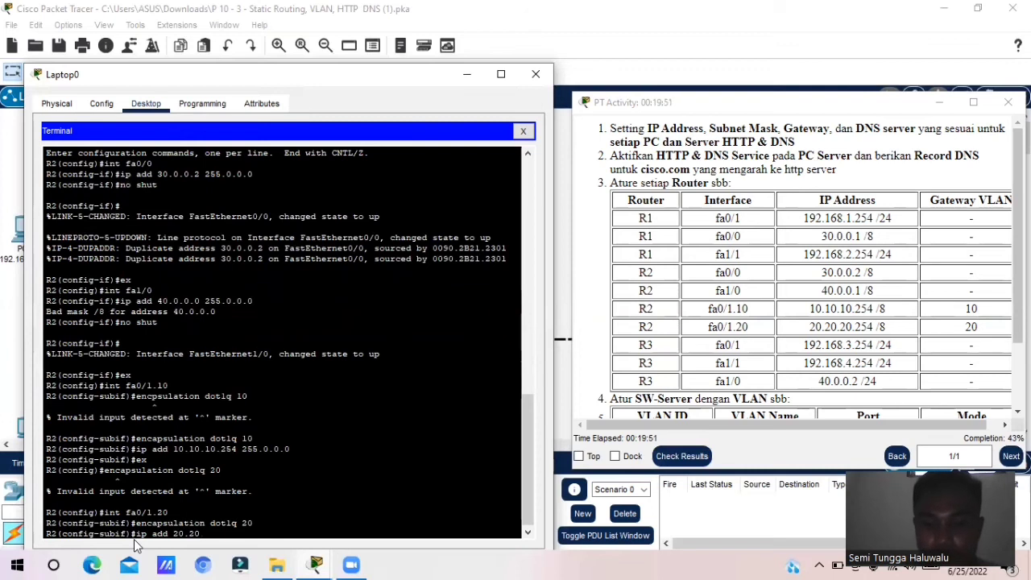
pyautogui.write('.20')
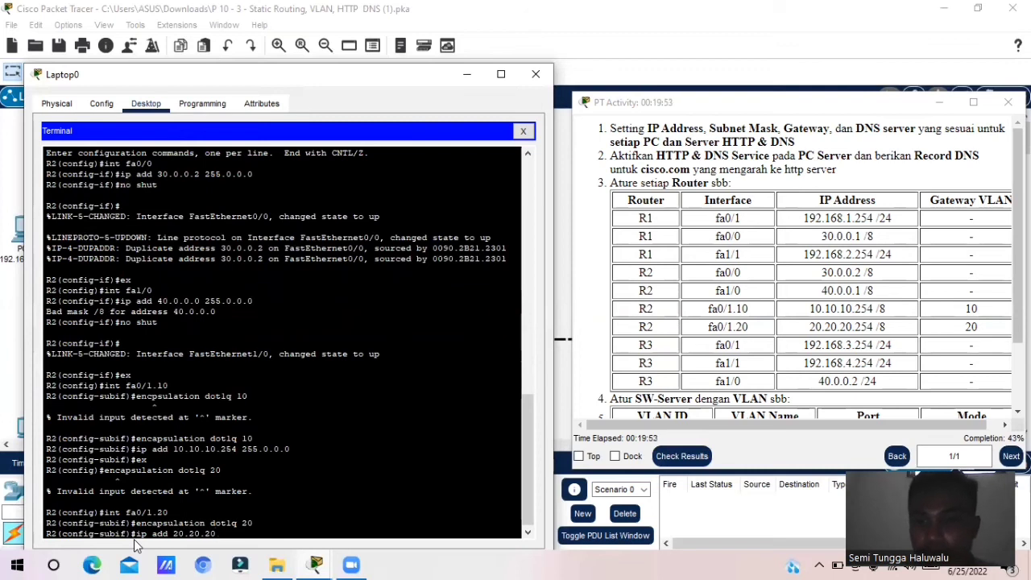
pyautogui.write('.2')
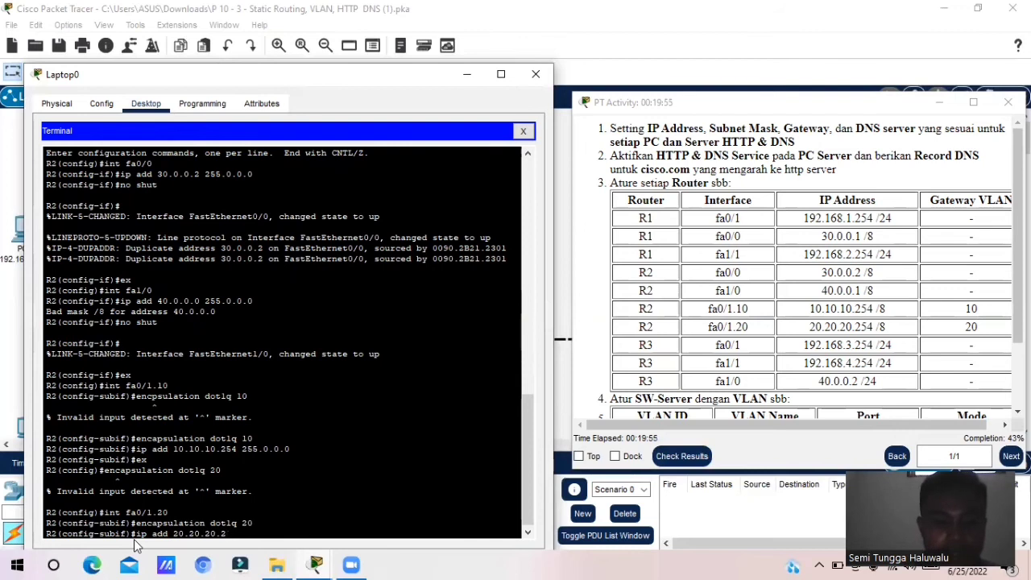
pyautogui.write('54 255')
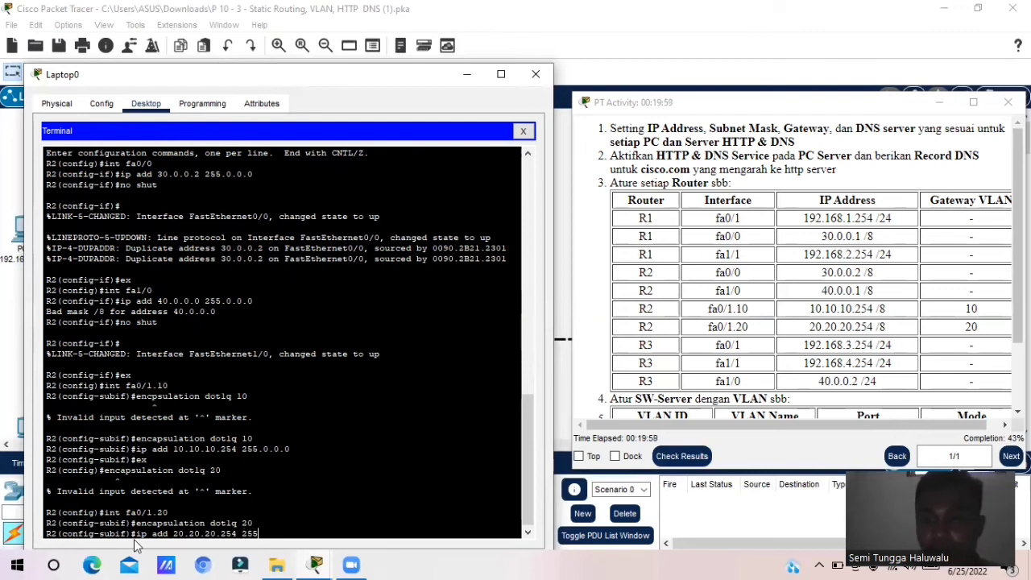
pyautogui.write('.0')
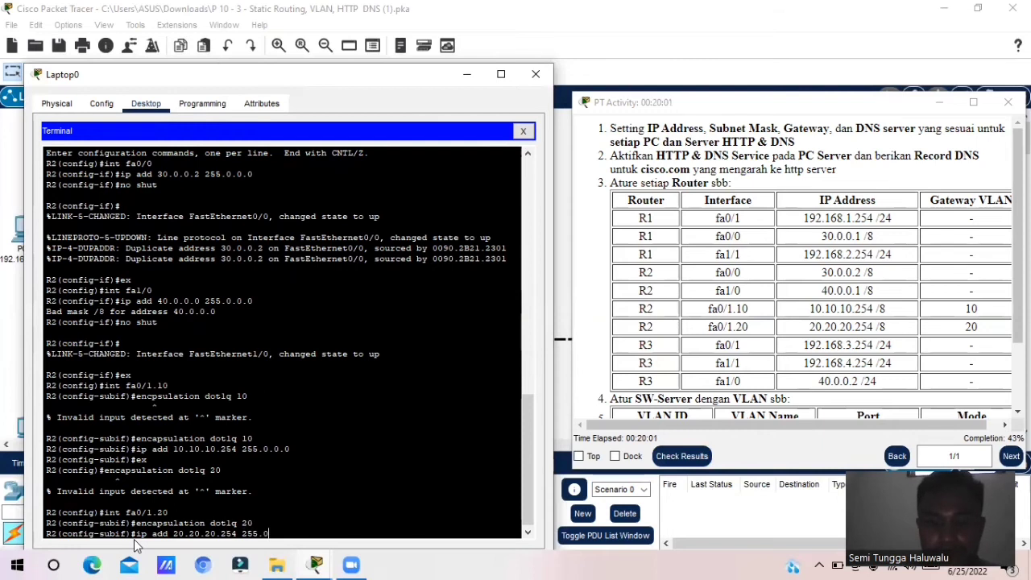
pyautogui.write('.0.0')
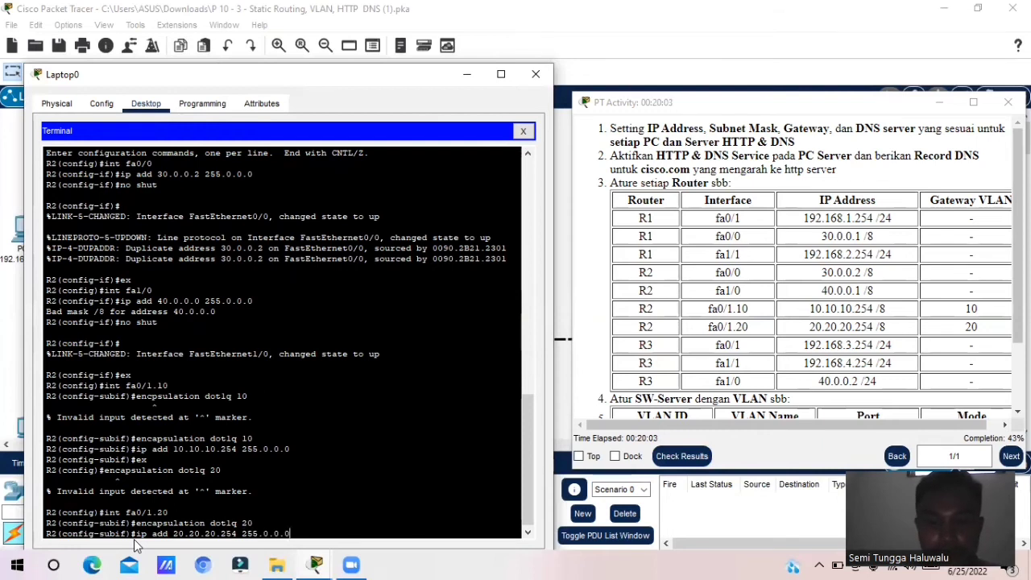
pyautogui.press('Return')
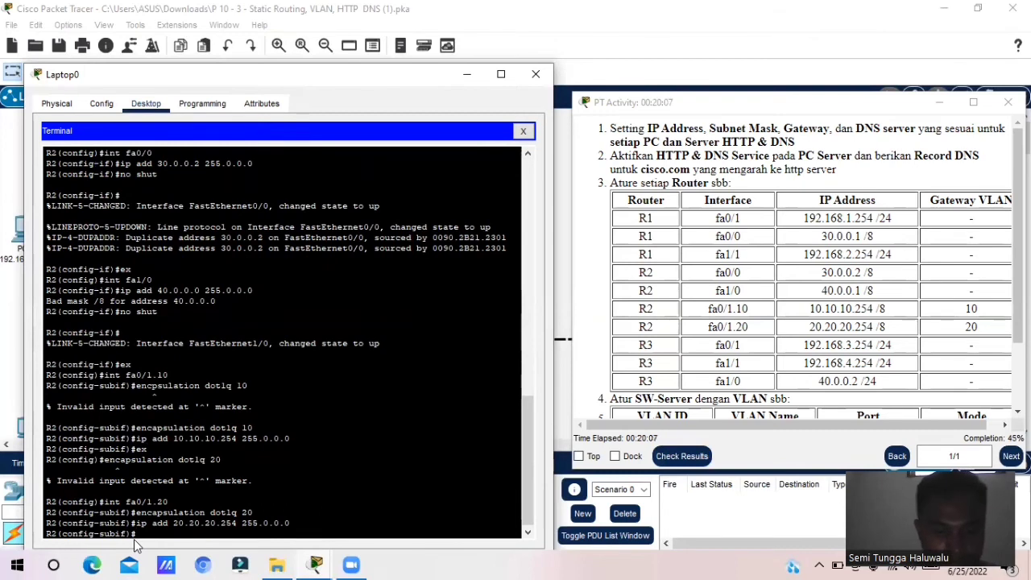
pyautogui.write('ex')
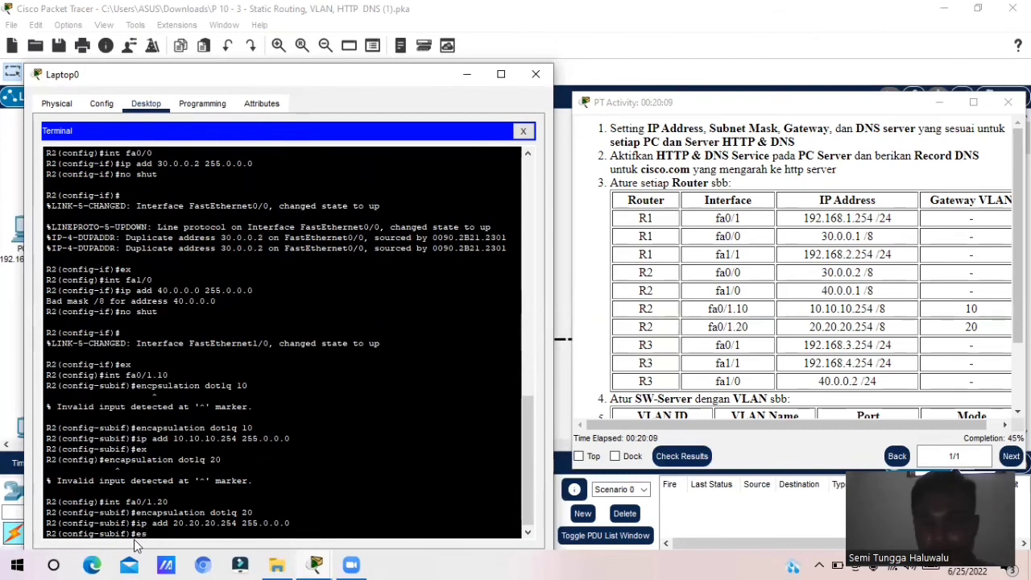
pyautogui.press('BackSpace')
pyautogui.write('x')
pyautogui.press('Return')
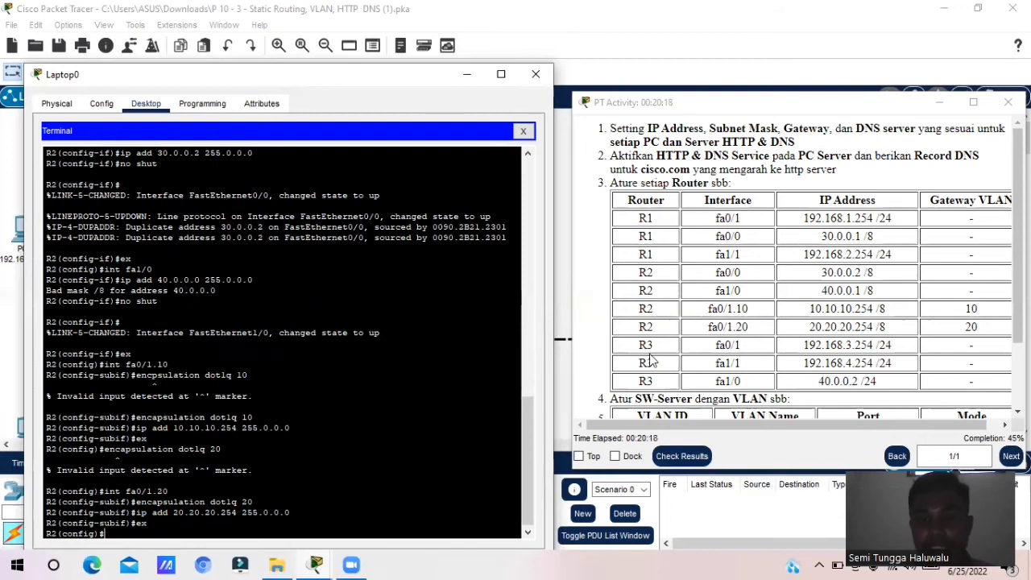
# Move the router end of Laptop0's console cable to the Console port of R3
pyautogui.click(563, 290)
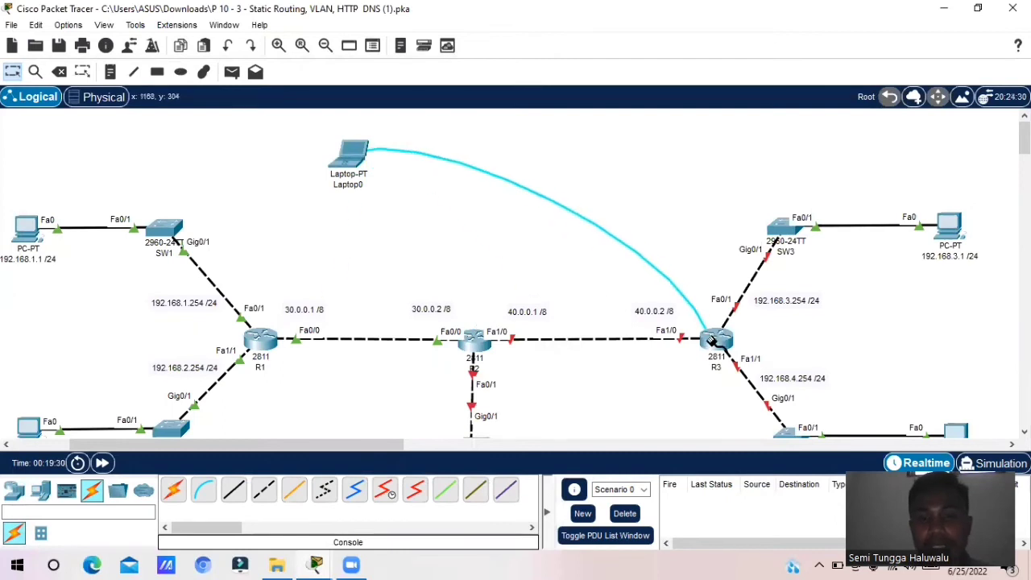
pyautogui.click(711, 341)
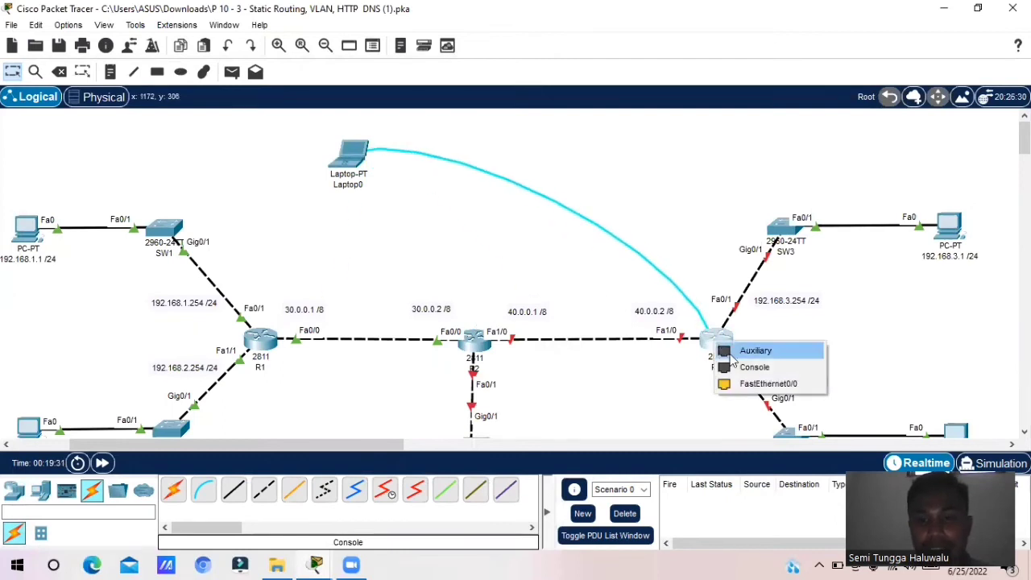
pyautogui.click(735, 369)
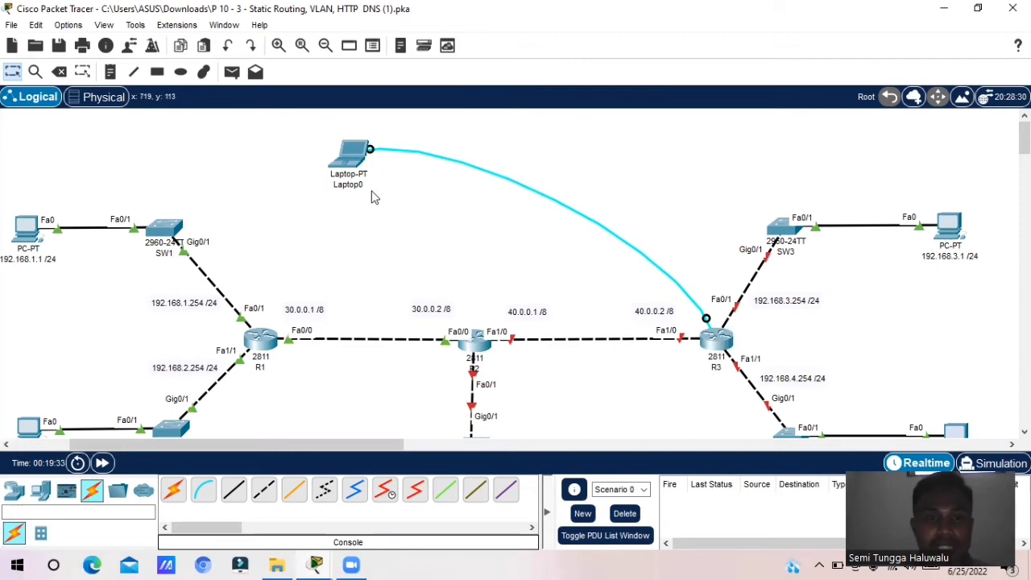
# Close Laptop0's old terminal session and start a new one to R3 with the default port configuration
pyautogui.click(349, 160)
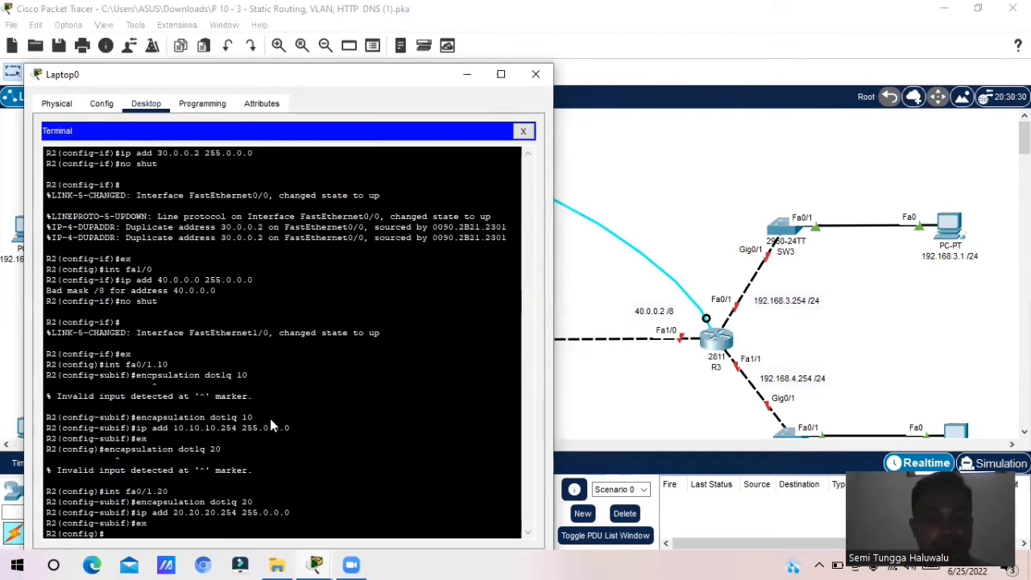
pyautogui.click(523, 130)
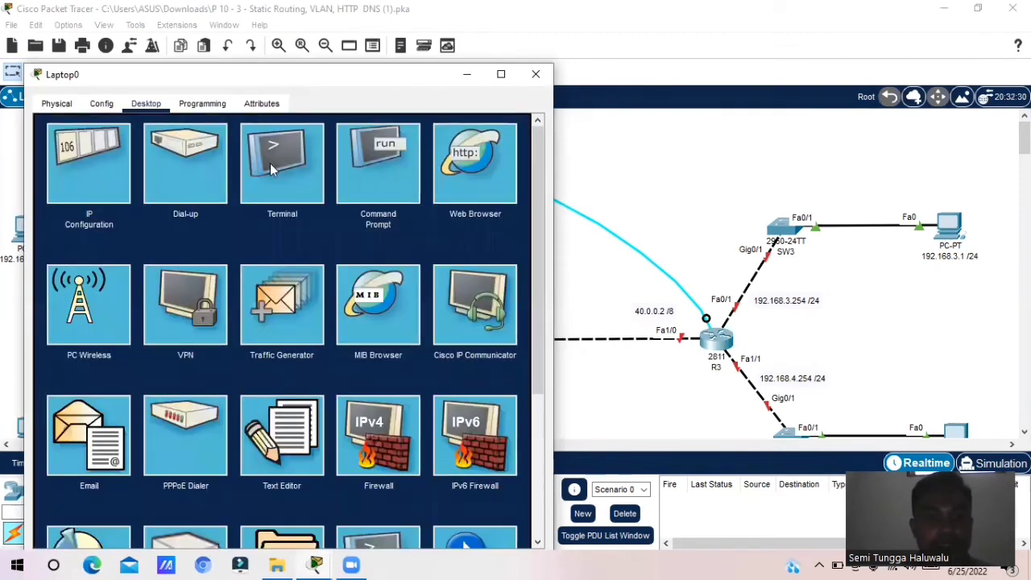
pyautogui.click(259, 176)
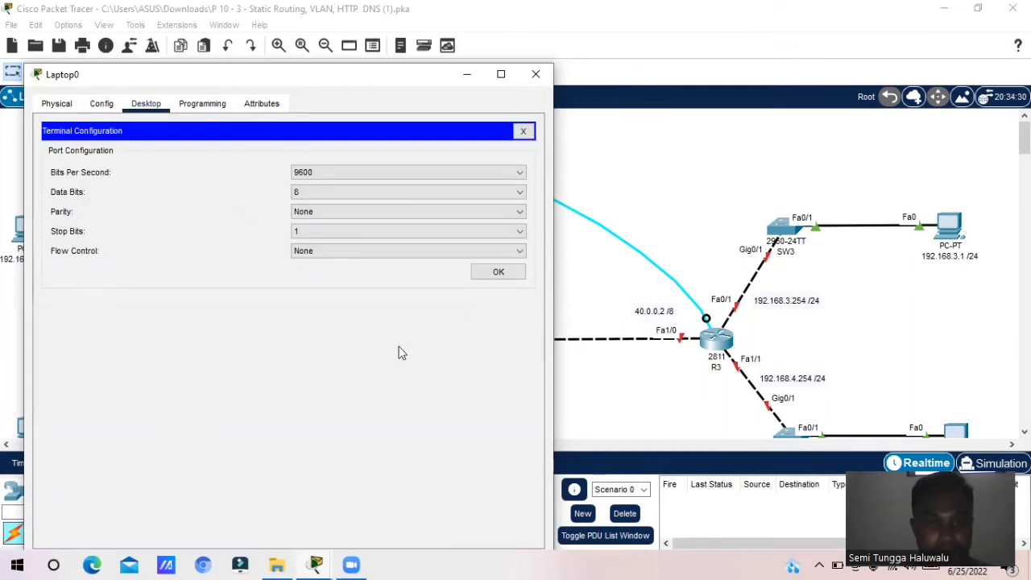
pyautogui.click(493, 274)
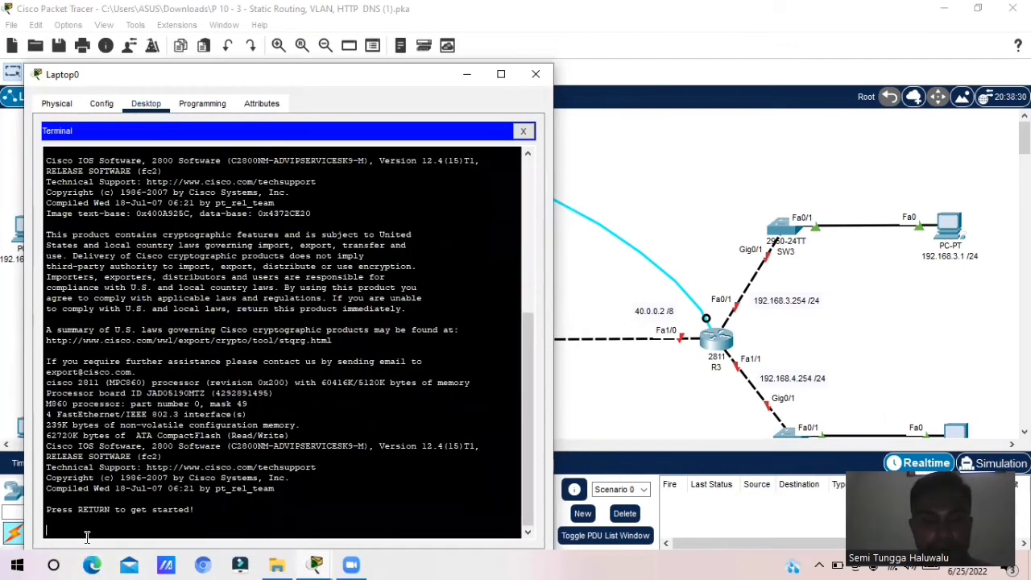
pyautogui.press('Return')
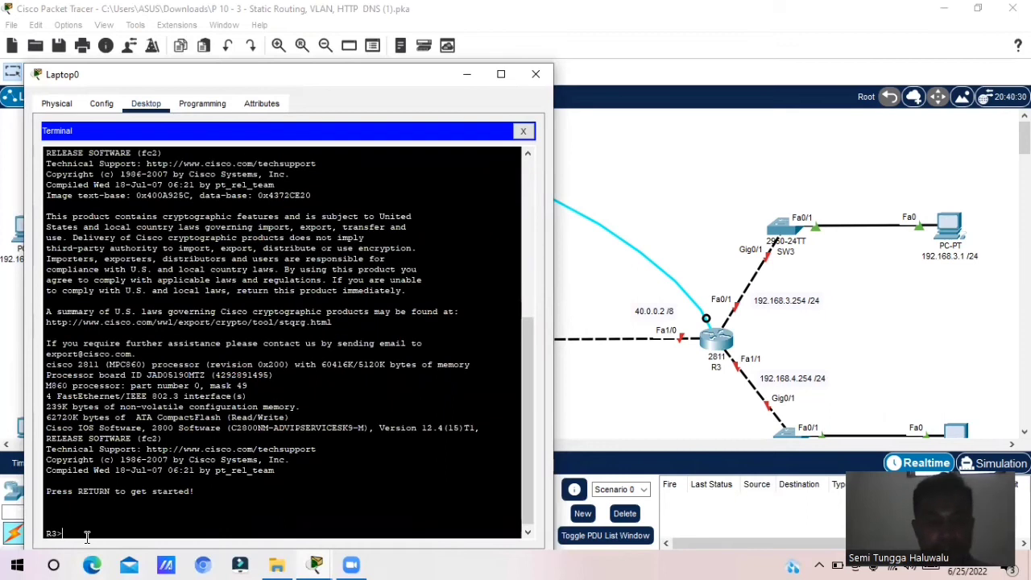
# Bring the activity instructions back beside the terminal and enter global configuration mode on R3
pyautogui.click(317, 564)
pyautogui.click(326, 491)
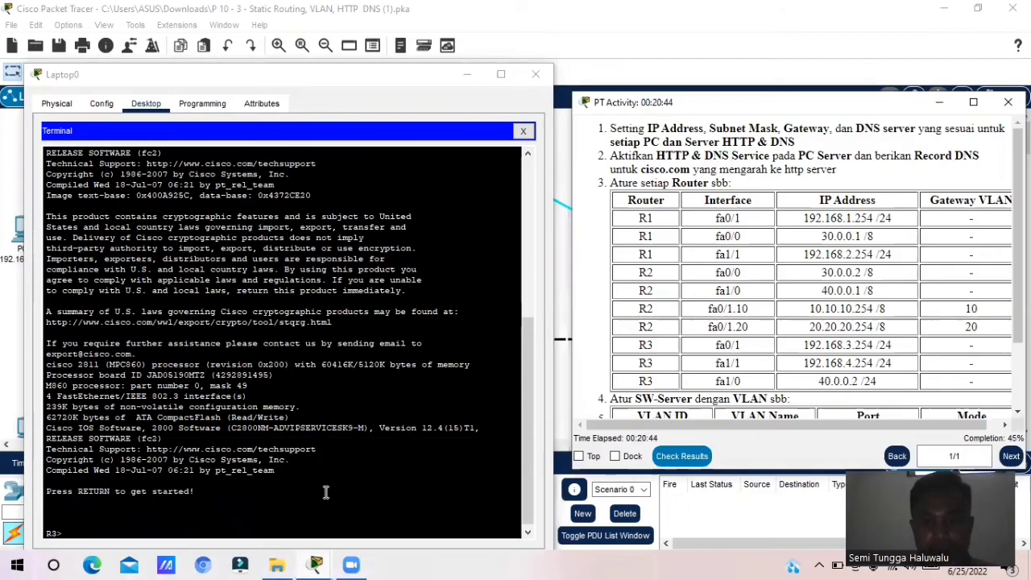
pyautogui.click(78, 516)
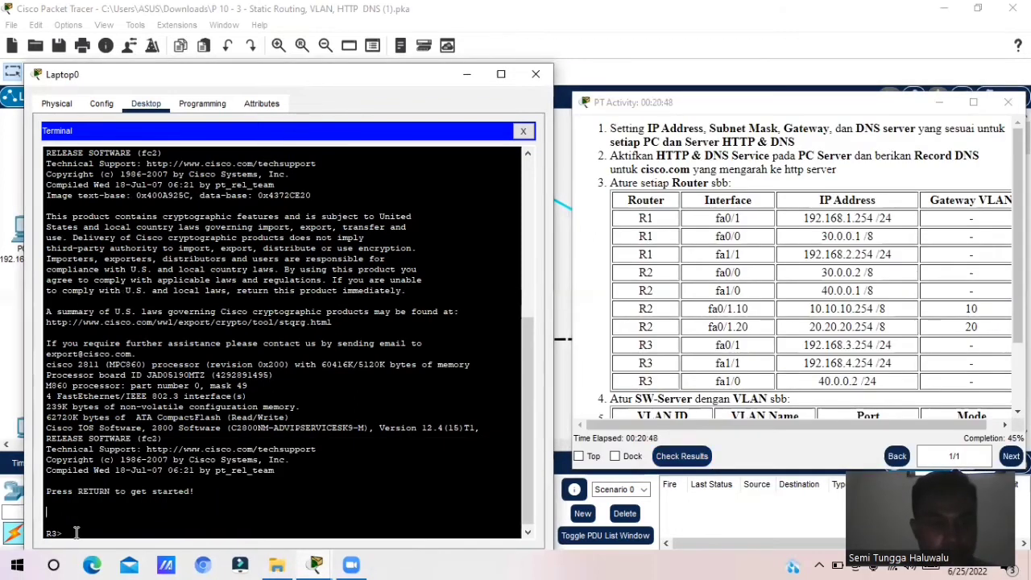
pyautogui.write('en')
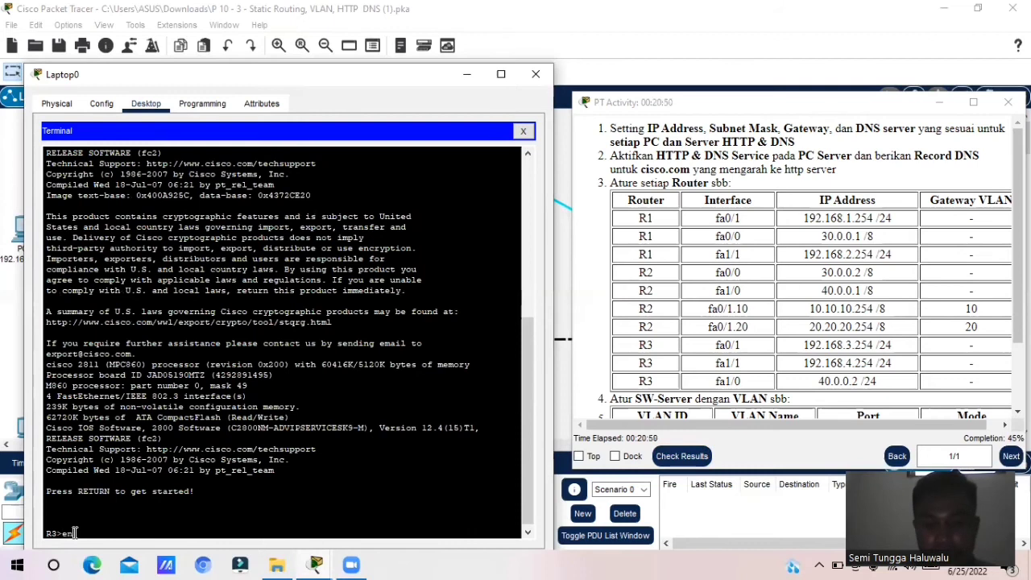
pyautogui.press('Return')
pyautogui.write('co')
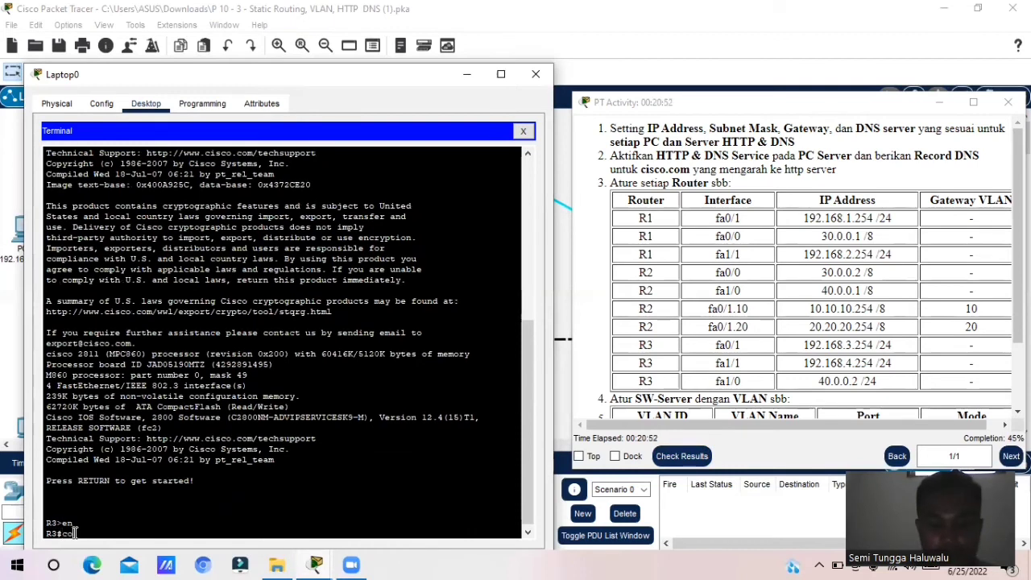
pyautogui.write('nf t')
pyautogui.press('Return')
# Assign IP address 192.168.3.254 with subnet mask 255.255.255.0 to R3's interface fa0/1
pyautogui.write('int')
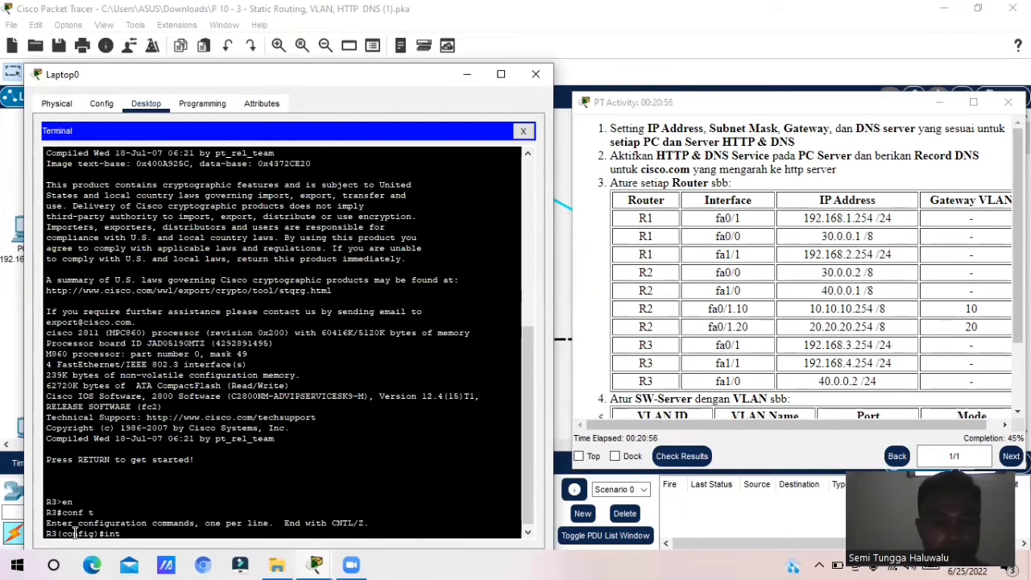
pyautogui.write(' afa')
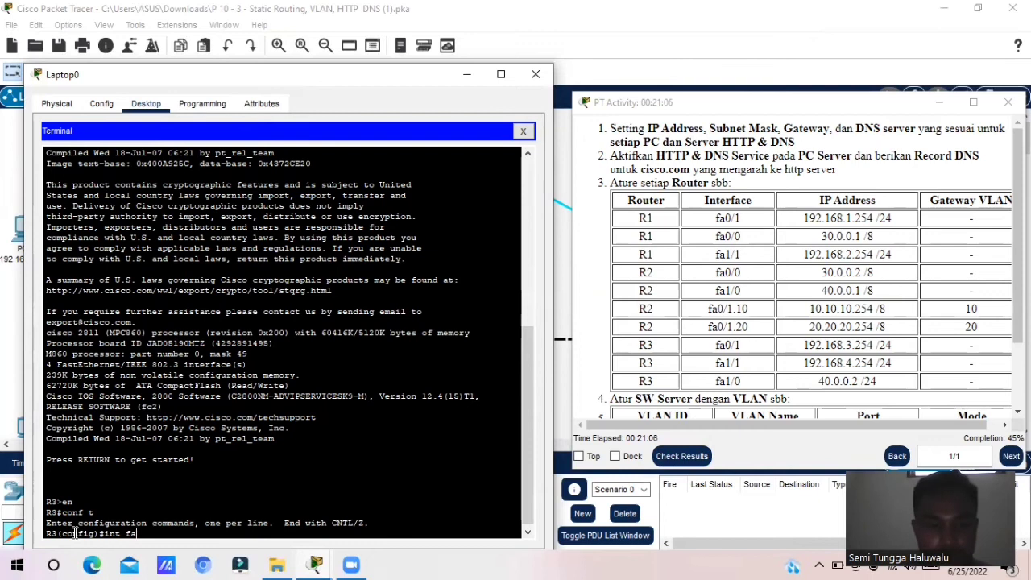
pyautogui.write('0/1')
pyautogui.press('Return')
pyautogui.write('ig-if)#i')
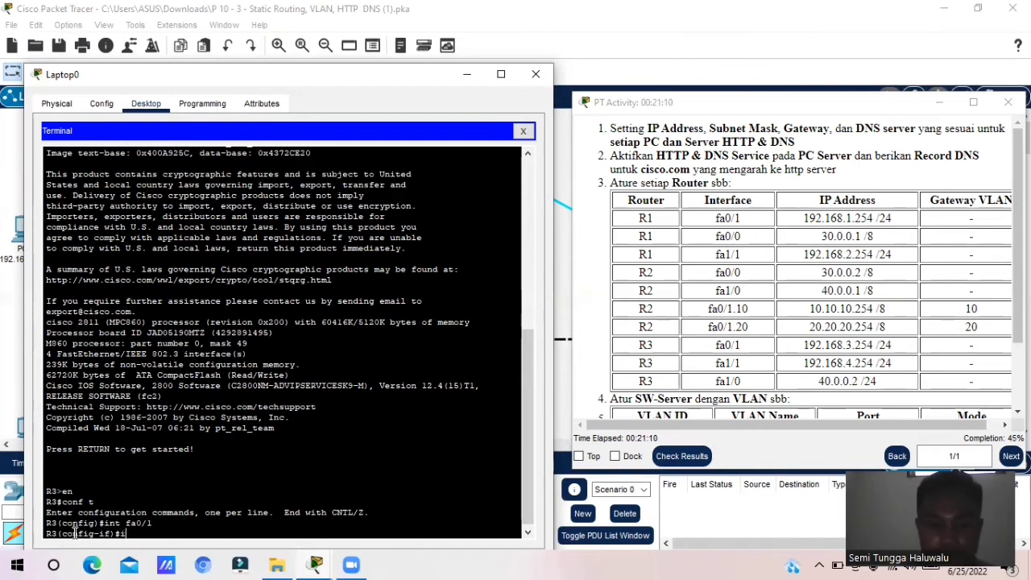
pyautogui.write('p add')
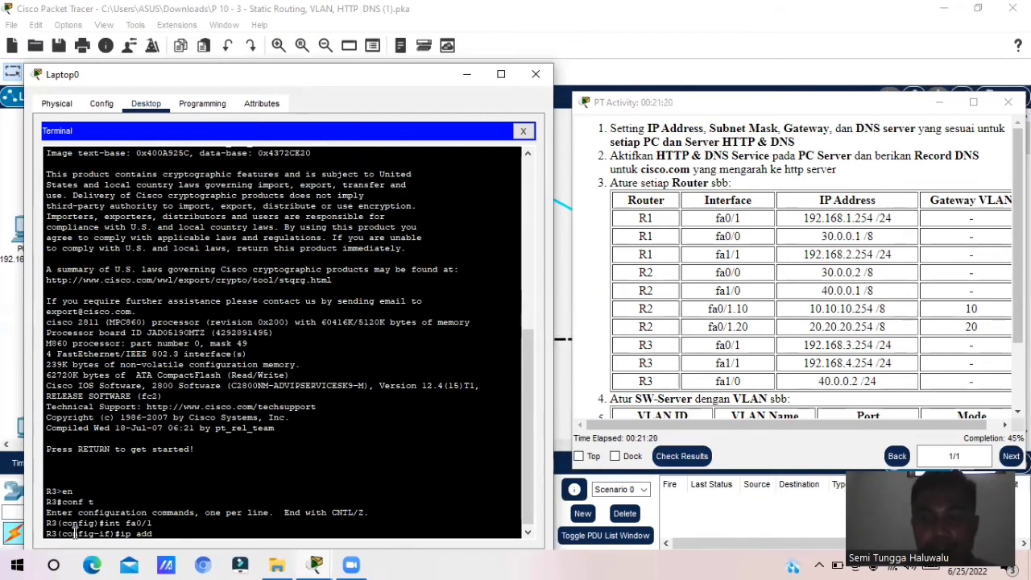
pyautogui.write('19')
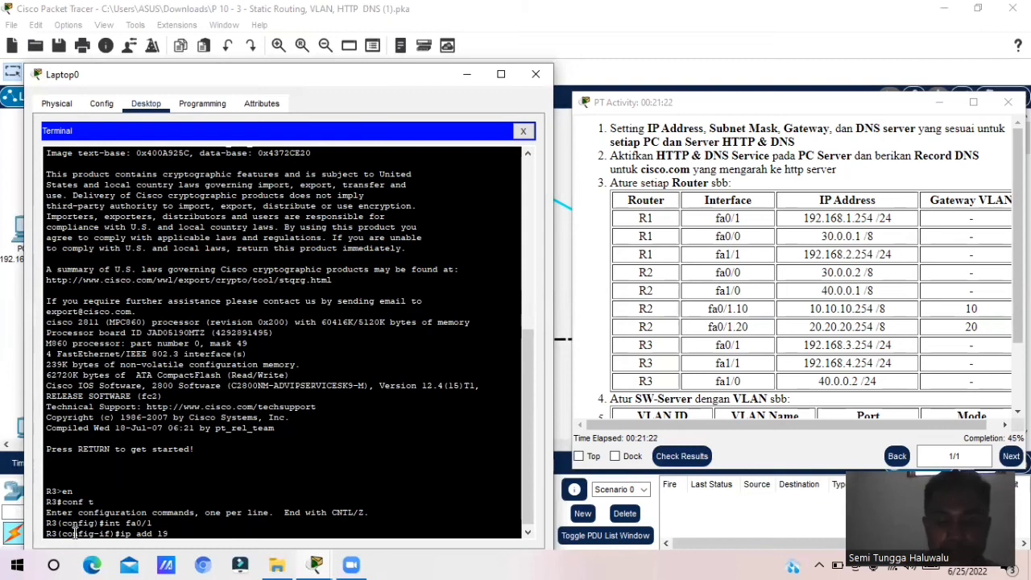
pyautogui.write('2.')
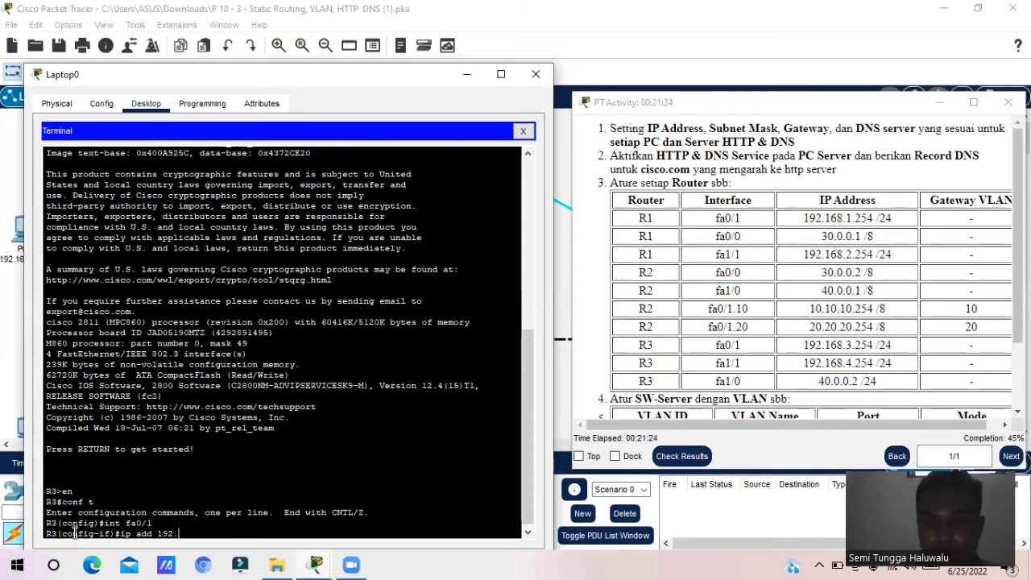
pyautogui.write('16')
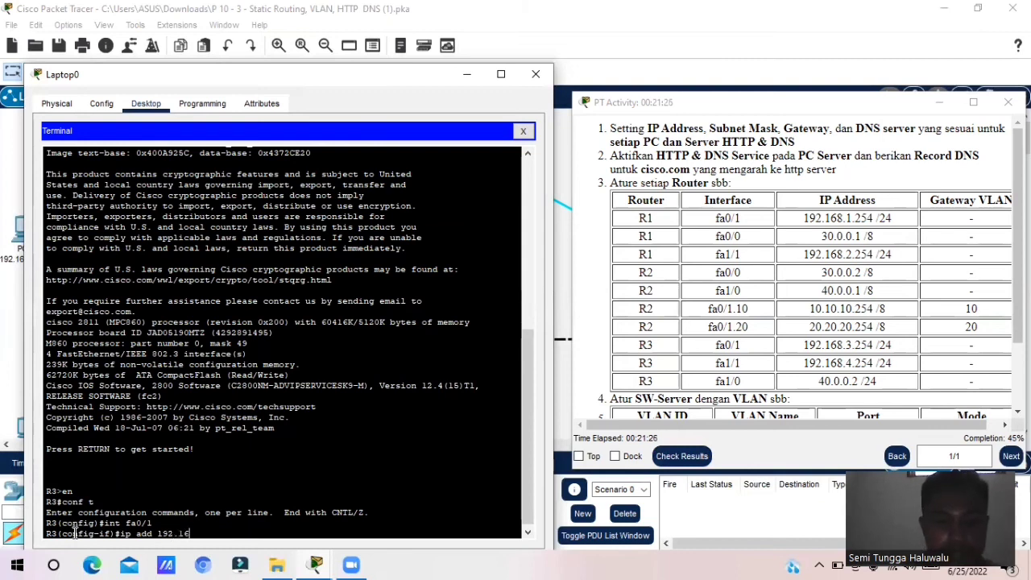
pyautogui.write('8.')
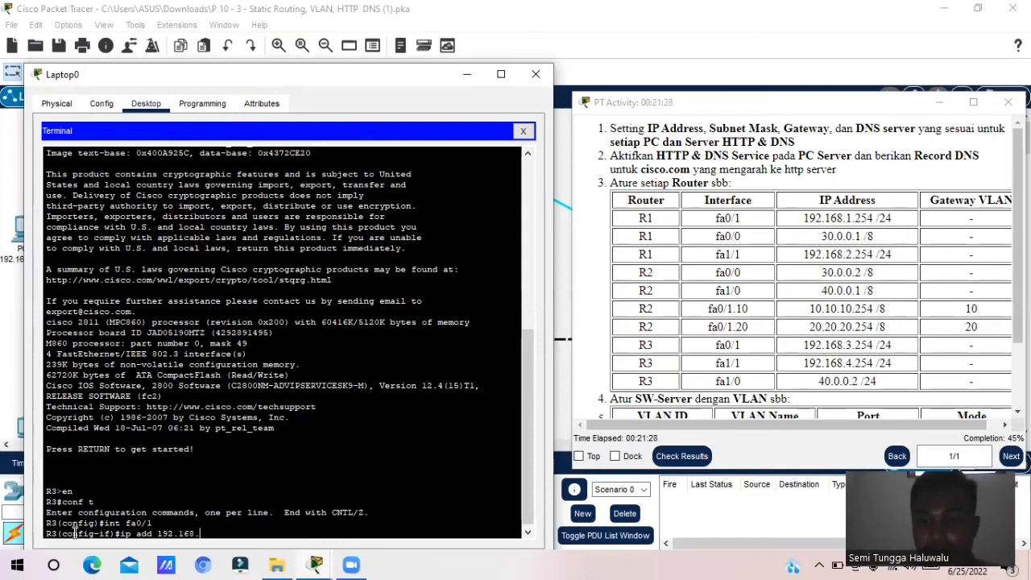
pyautogui.write('3')
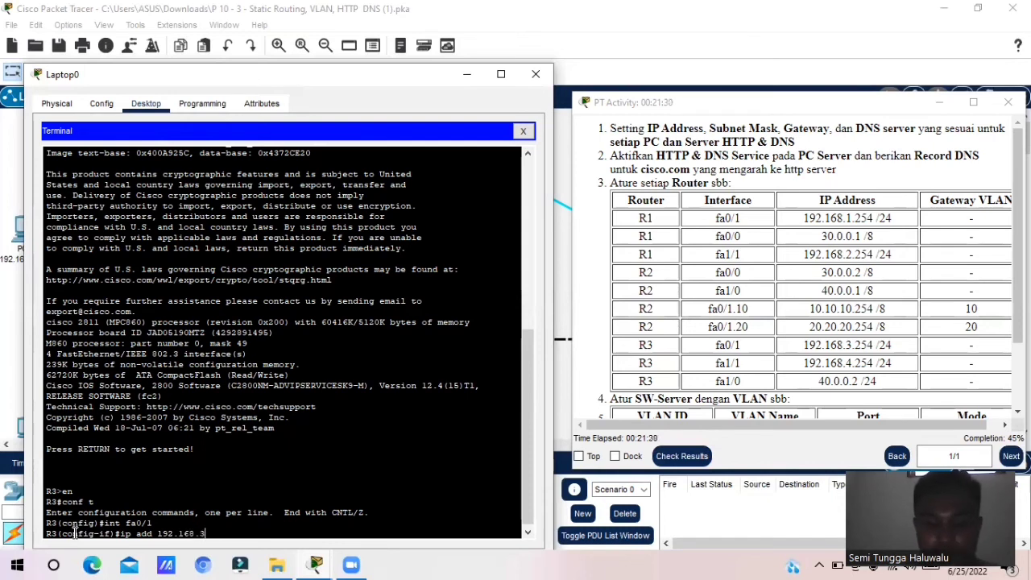
pyautogui.write('.')
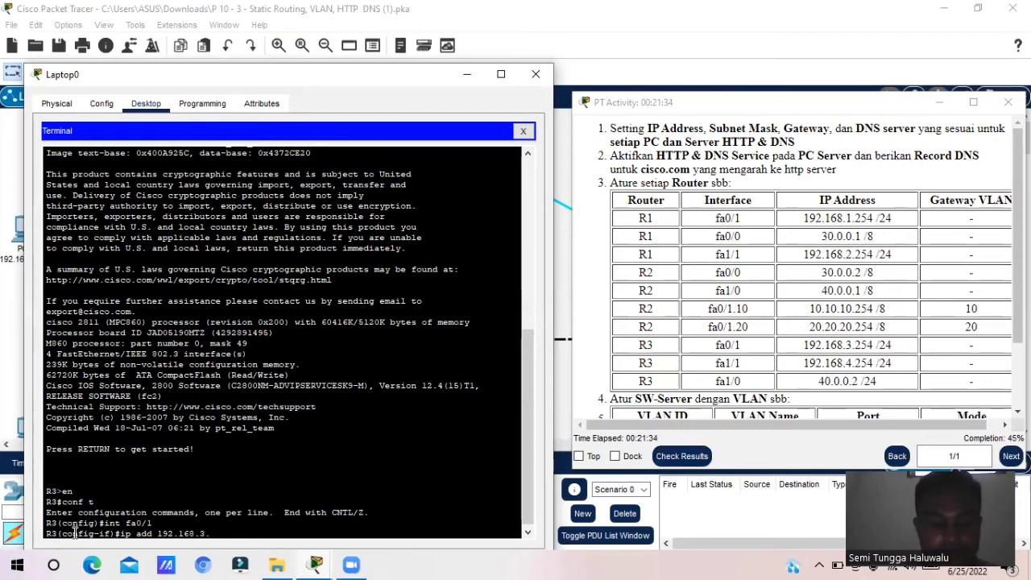
pyautogui.write('25')
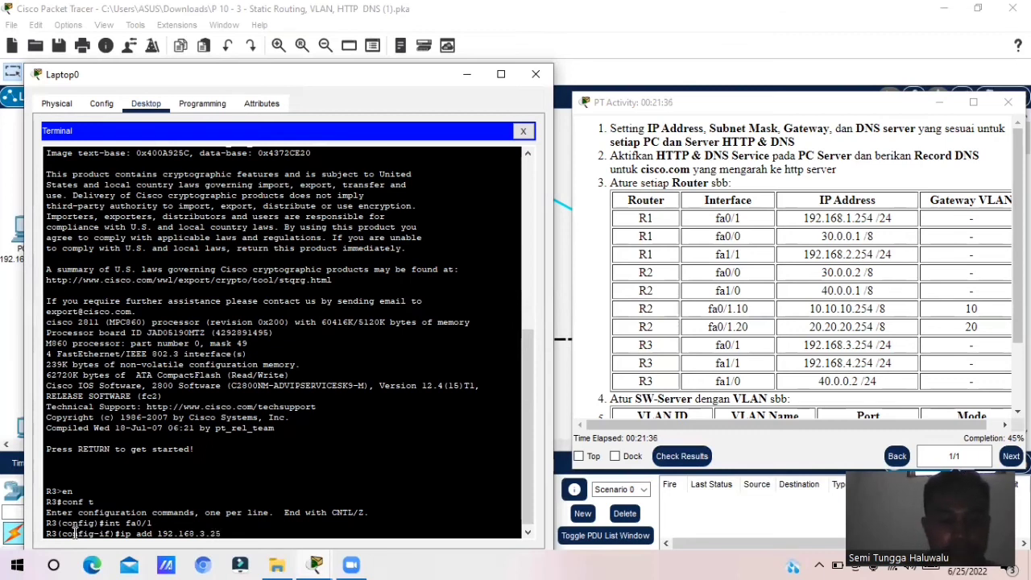
pyautogui.write('4')
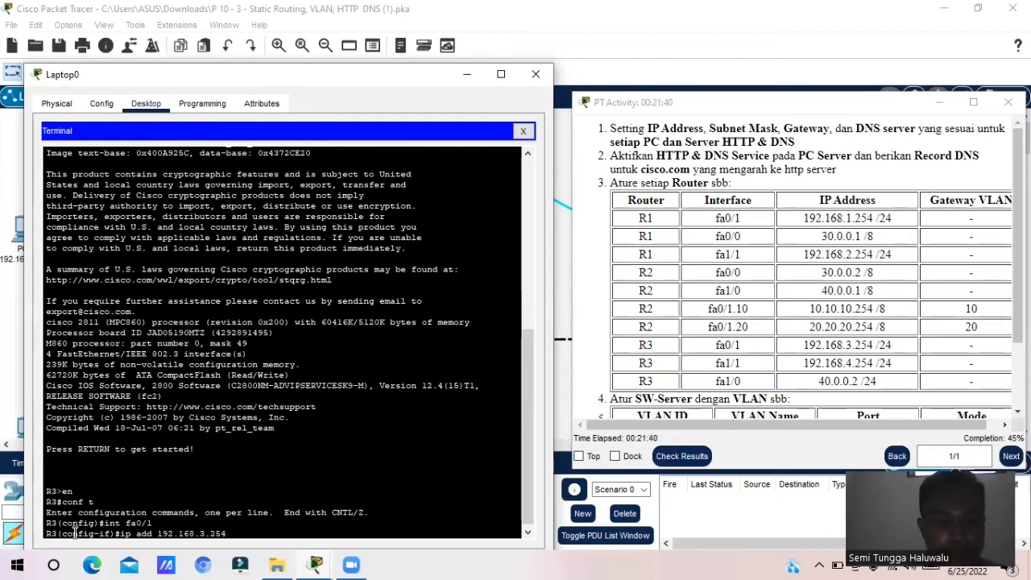
pyautogui.write(' 255.')
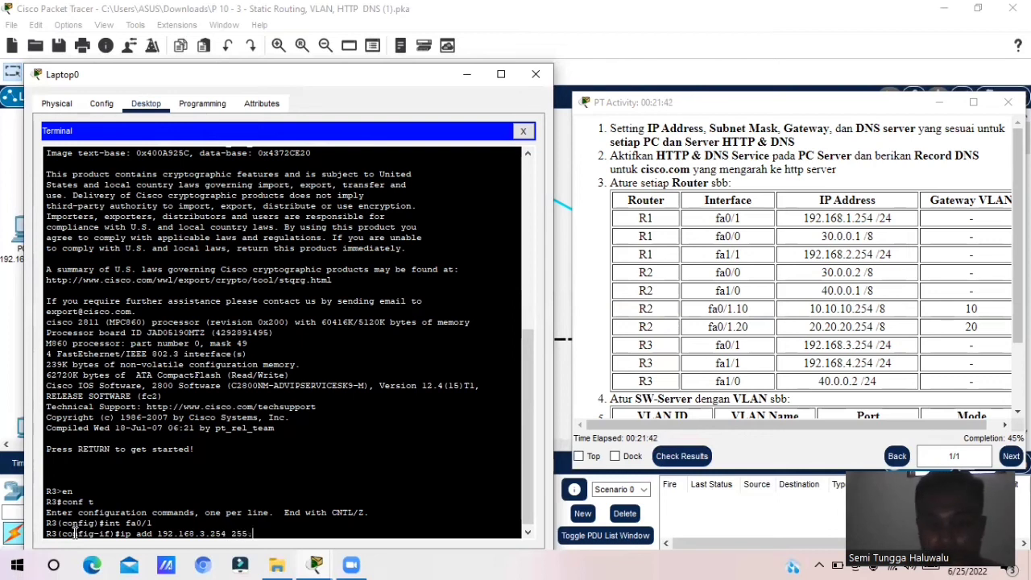
pyautogui.write('255.255.')
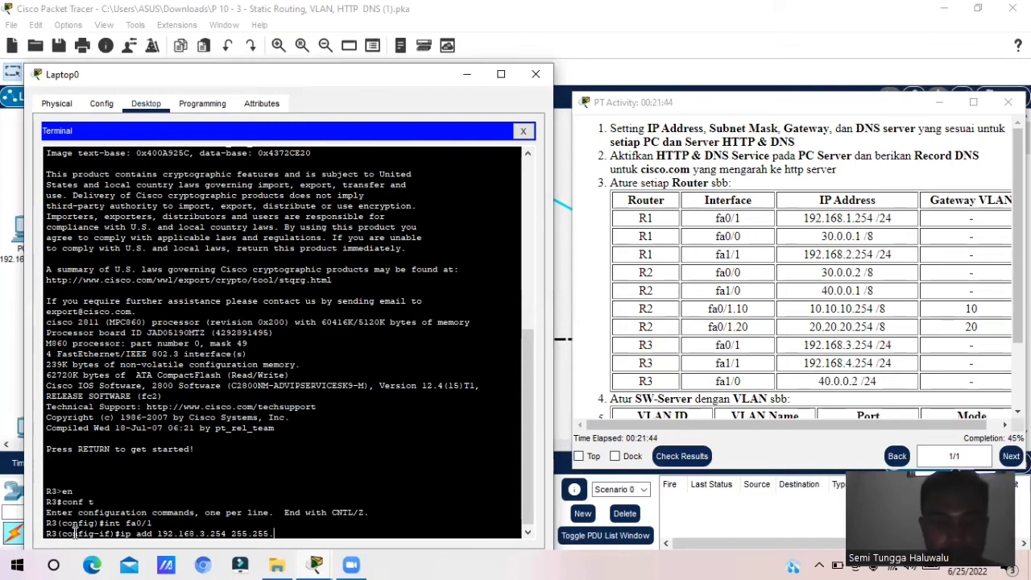
pyautogui.write('0')
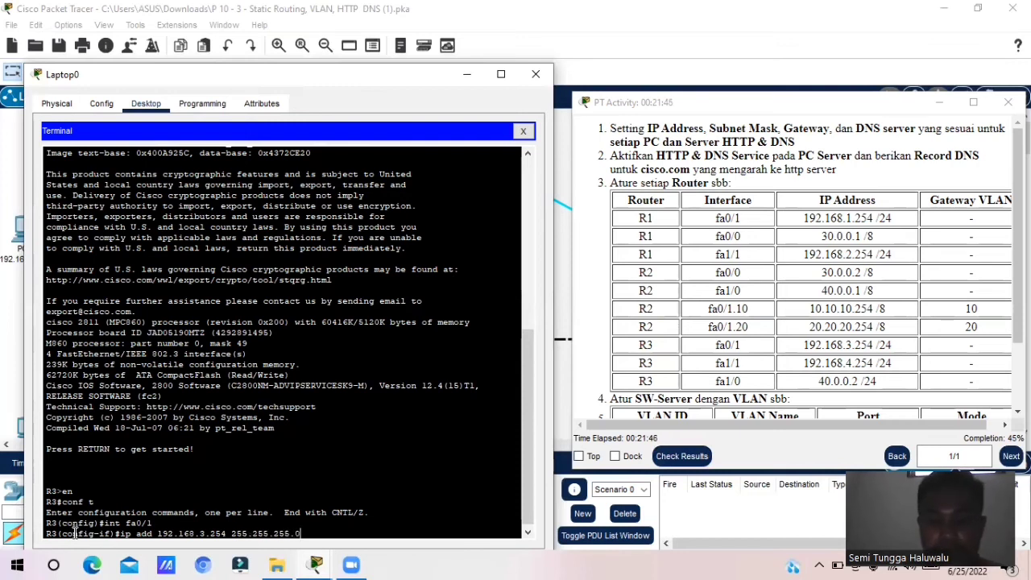
pyautogui.press('Return')
# Enable R3's interface fa0/1 with no shut and exit to global configuration mode
pyautogui.write('no')
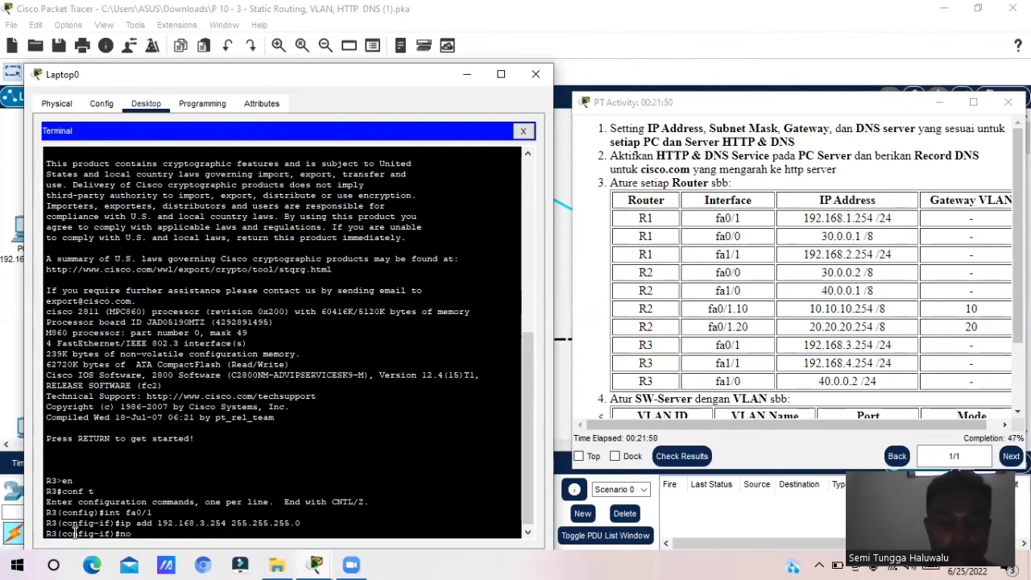
pyautogui.write(' shut')
pyautogui.press('Return')
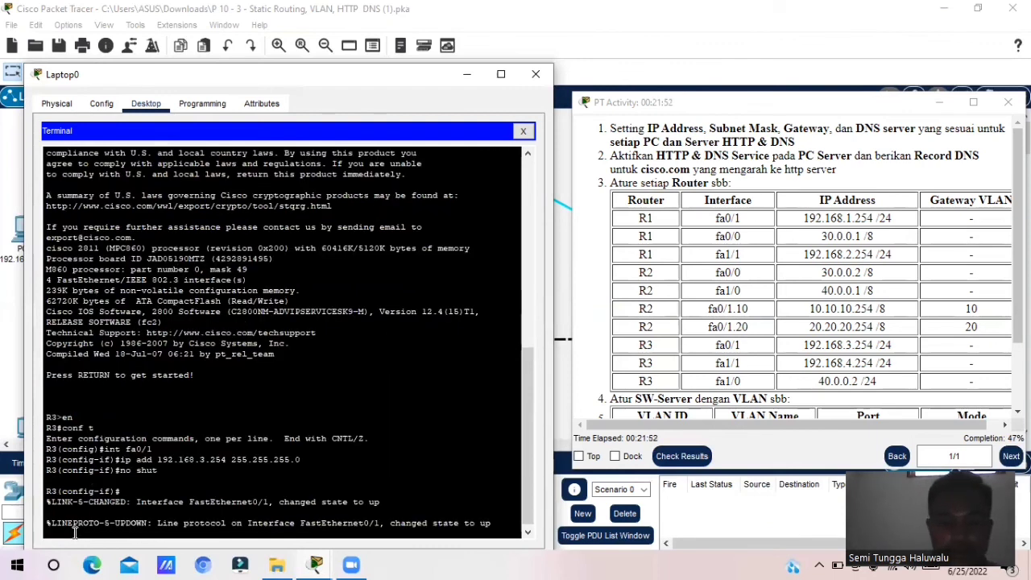
pyautogui.press('Return')
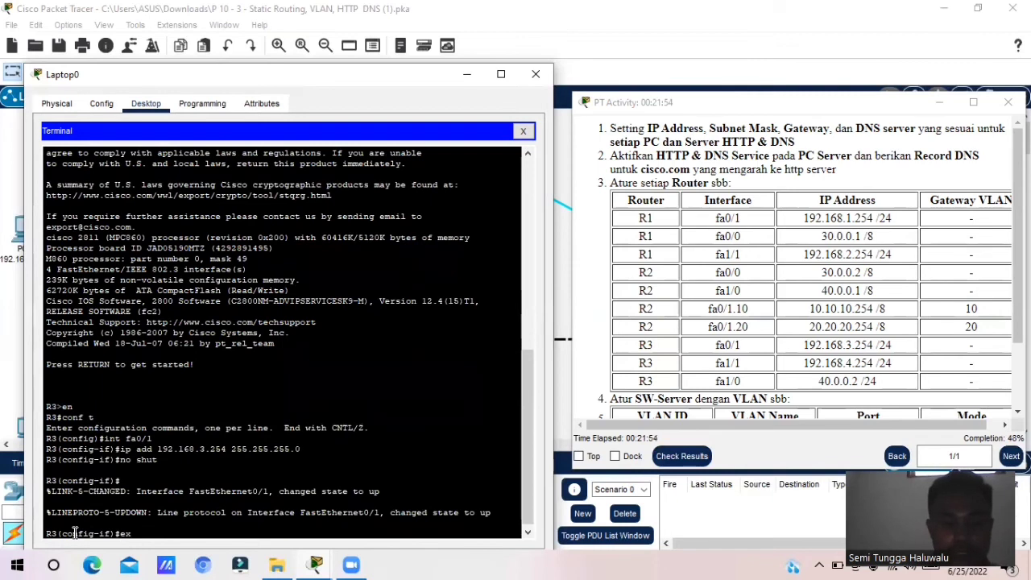
pyautogui.press('Return')
# Assign IP address 192.168.4.254 with subnet mask 255.255.255.0 to R3's interface fa1/1
pyautogui.write('int')
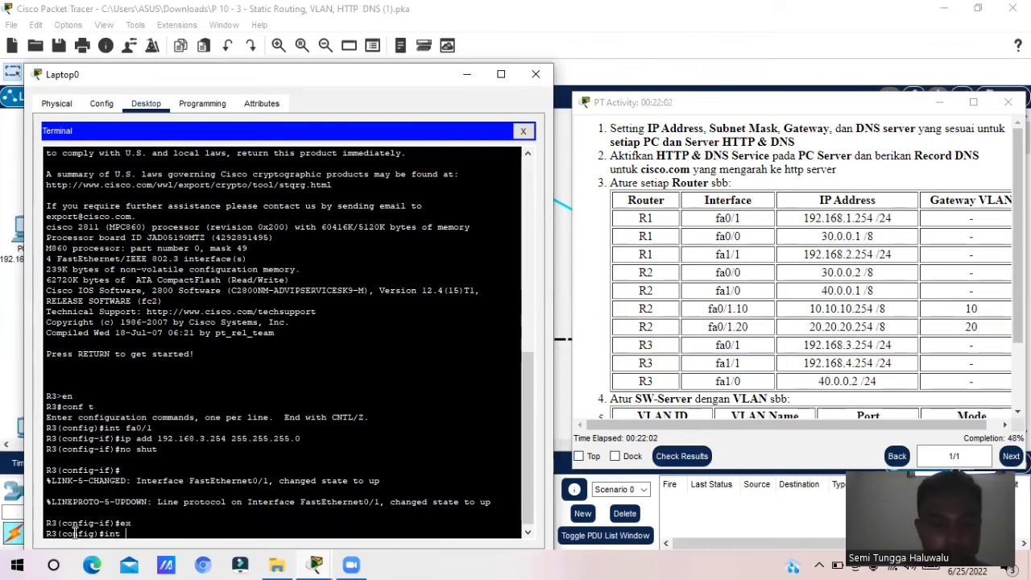
pyautogui.write(' fa1')
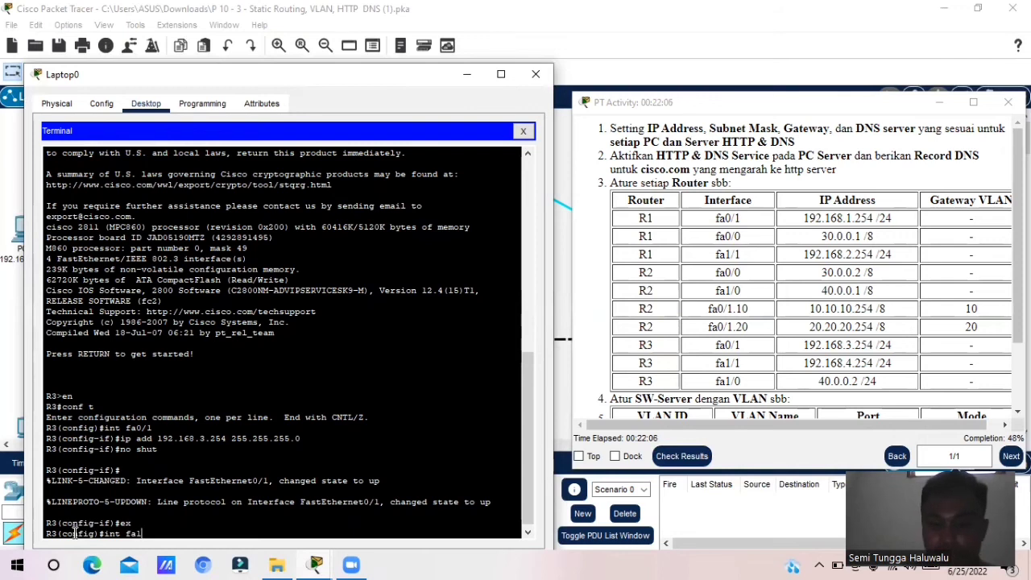
pyautogui.write('/1')
pyautogui.press('Return')
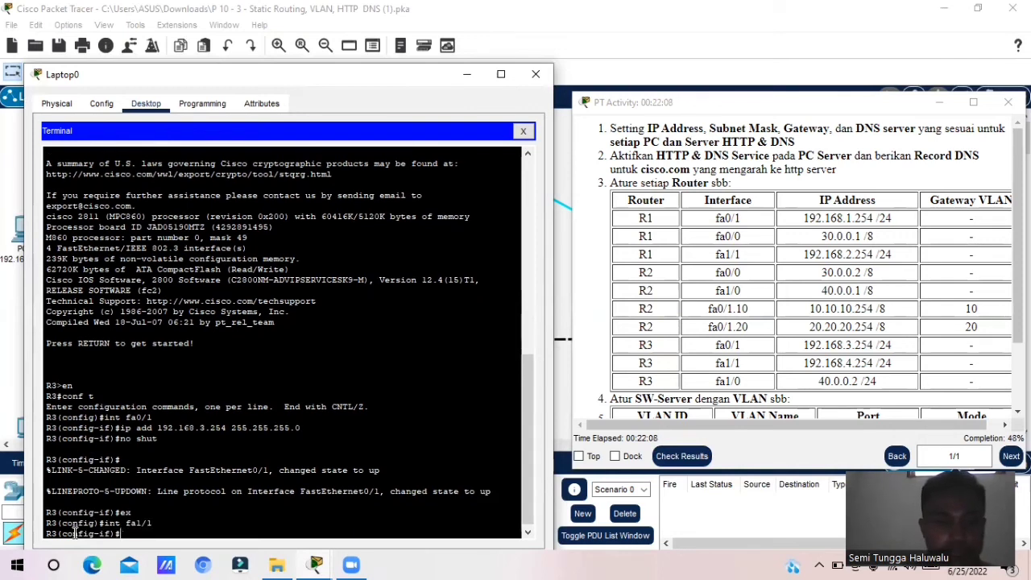
pyautogui.write('ip add')
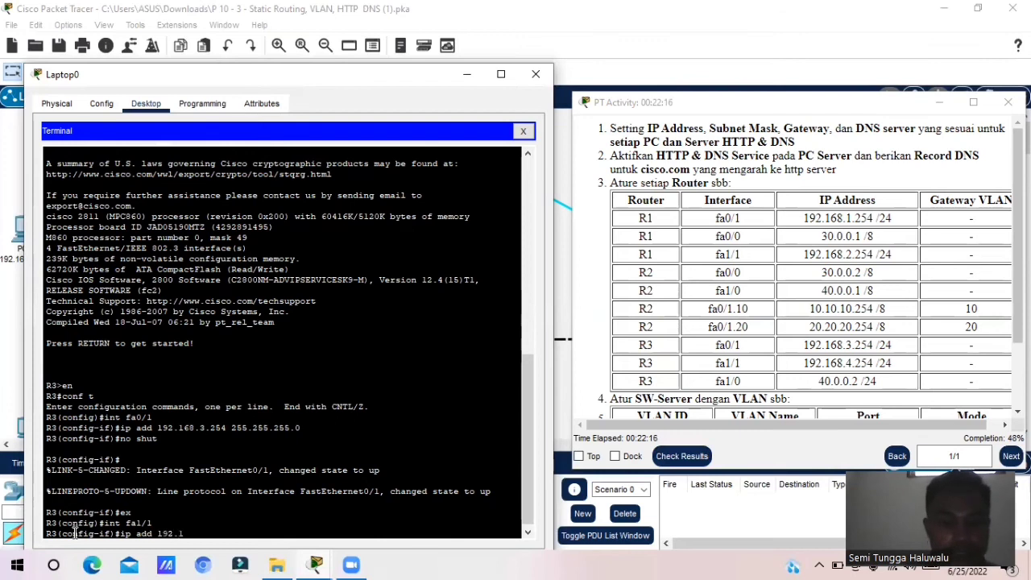
pyautogui.write('192.168.')
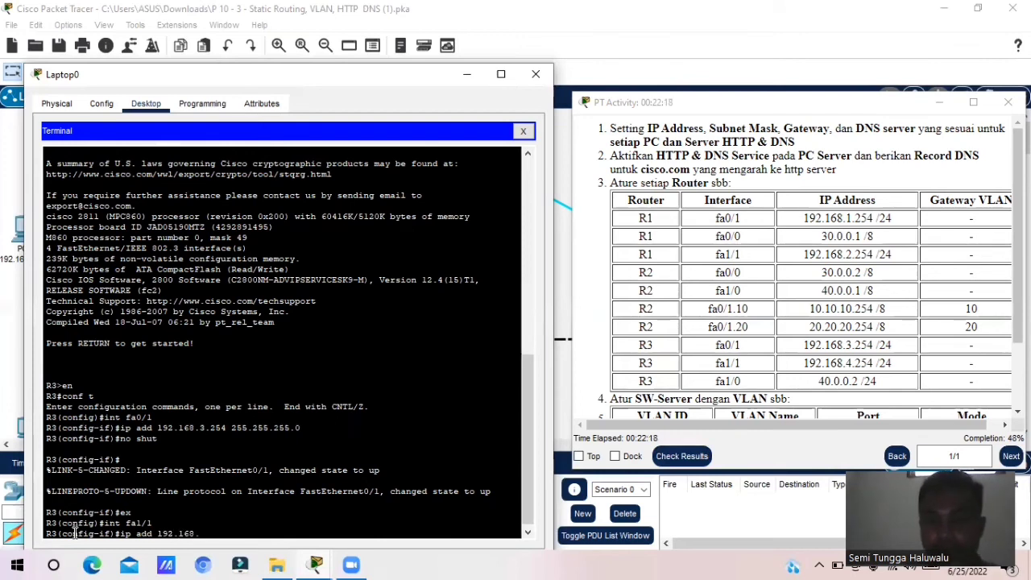
pyautogui.write('4.25')
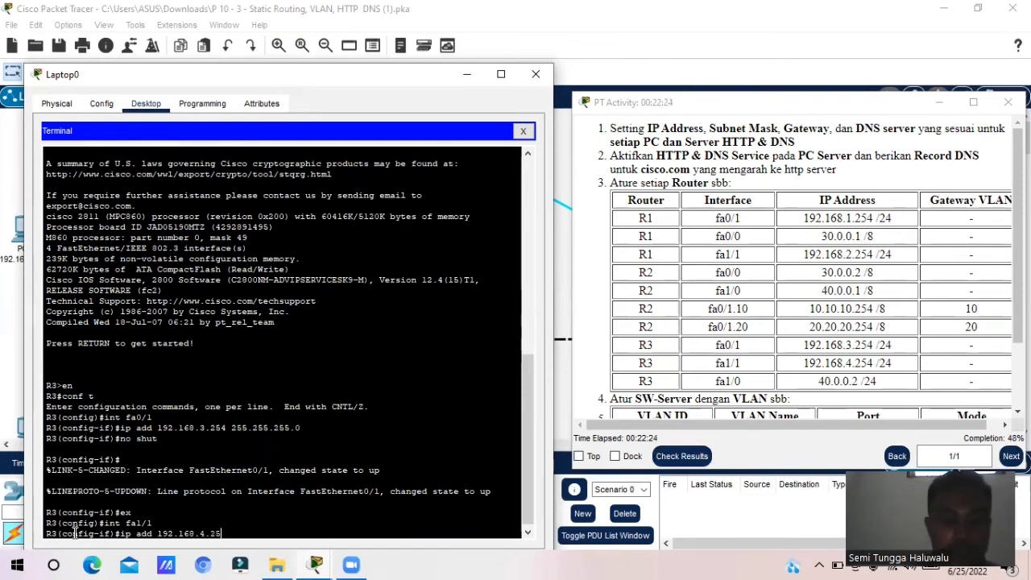
pyautogui.write('4 ')
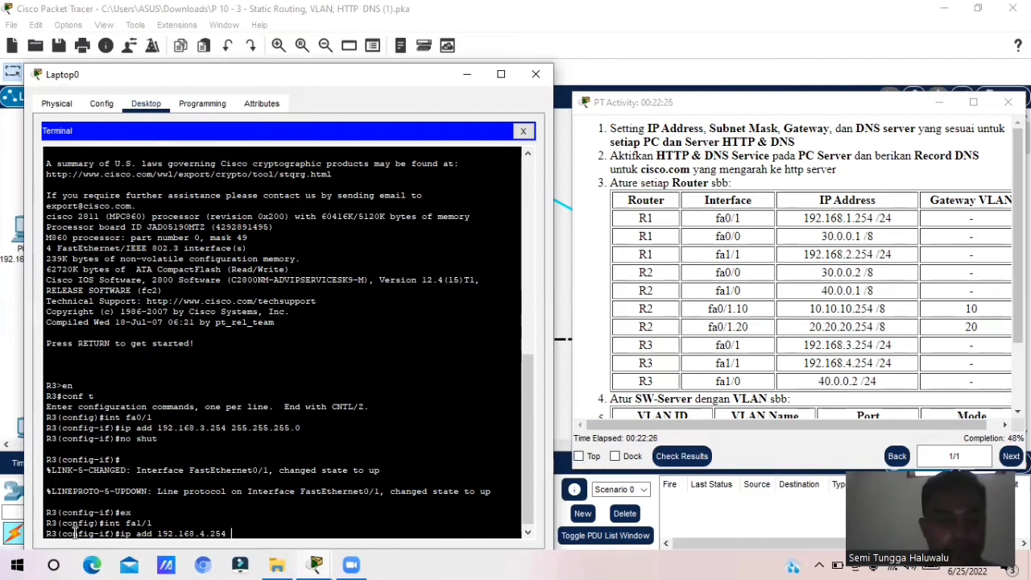
pyautogui.write('255')
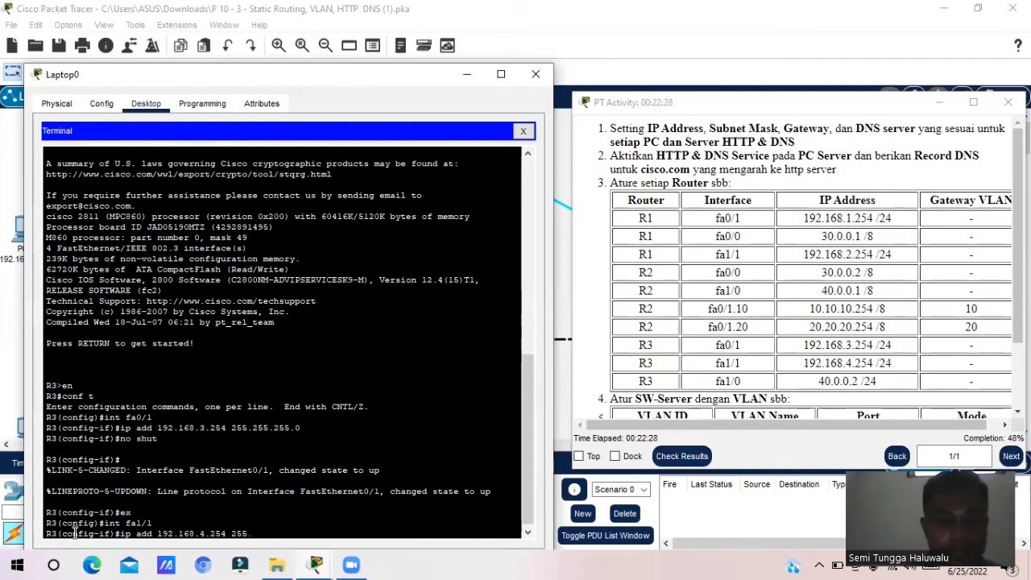
pyautogui.write('.255.')
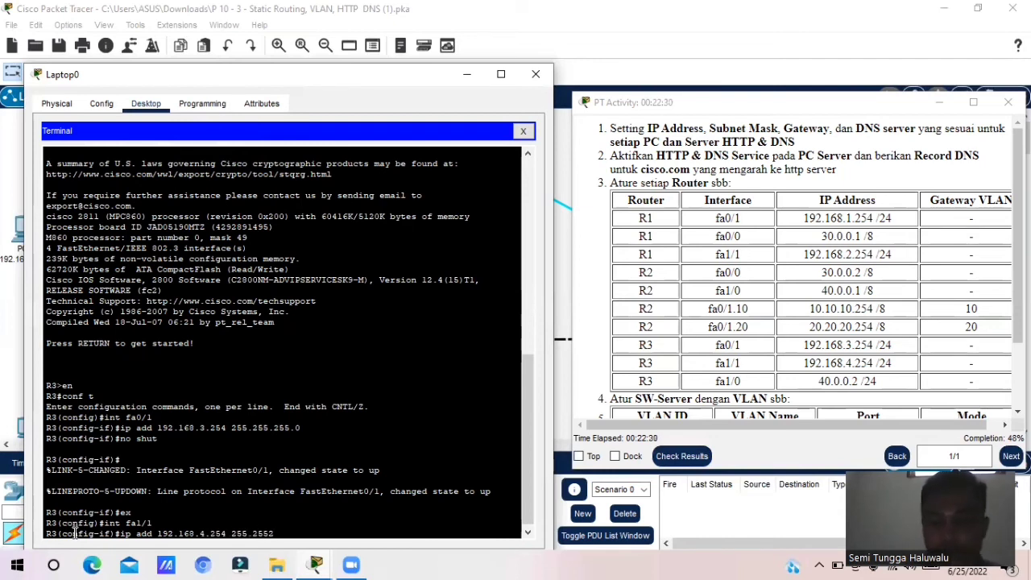
pyautogui.press('BackSpace')
pyautogui.write('.255.0')
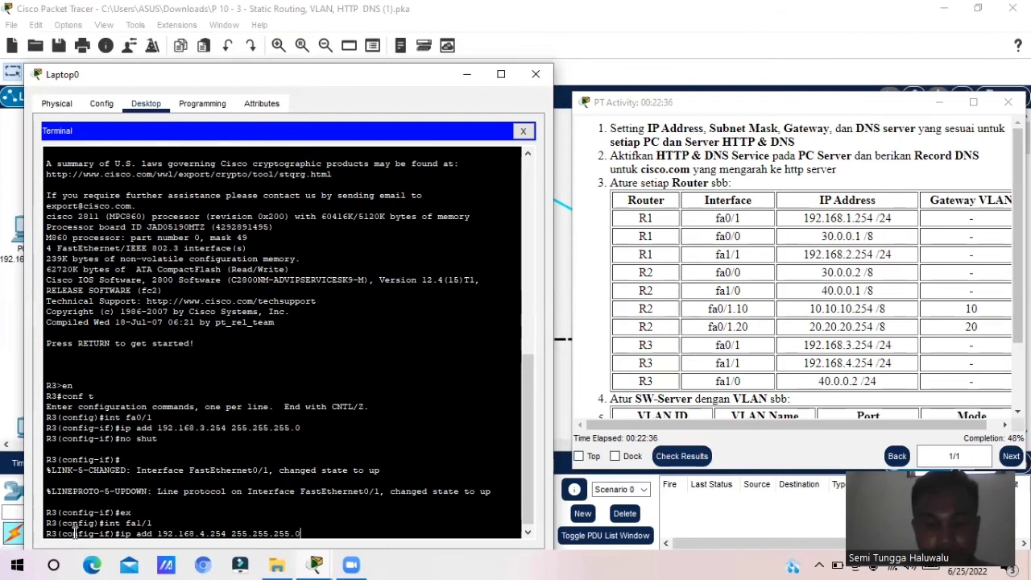
pyautogui.press('Return')
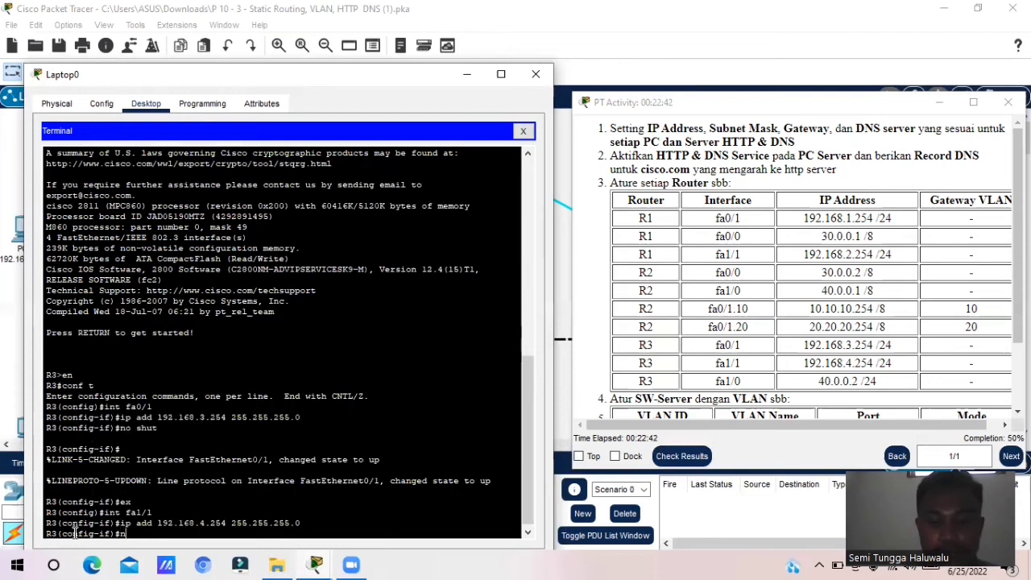
# Enable R3's interface fa1/1 with no shut and exit to global configuration mode
pyautogui.write('no shu')
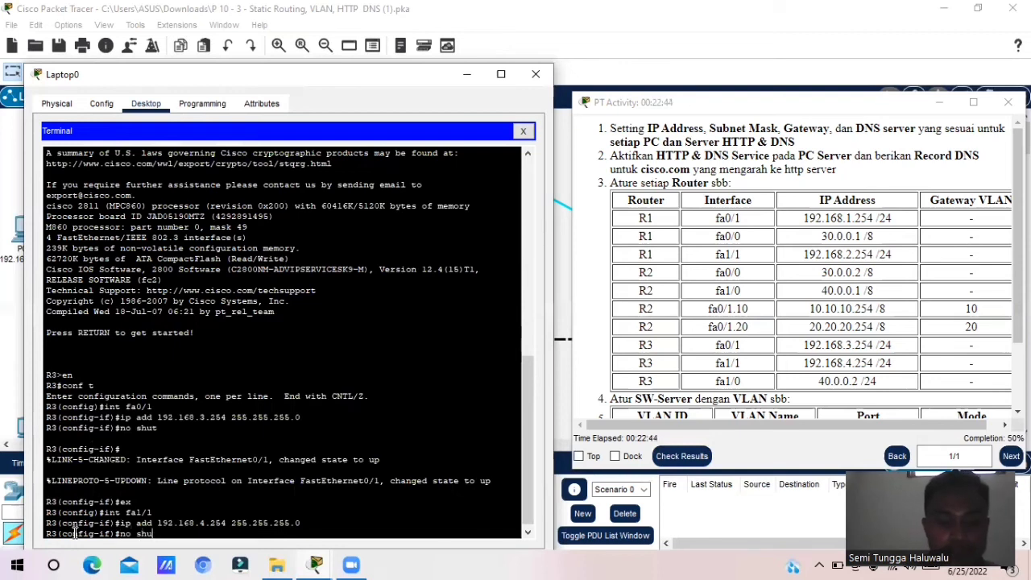
pyautogui.write('t')
pyautogui.press('Return')
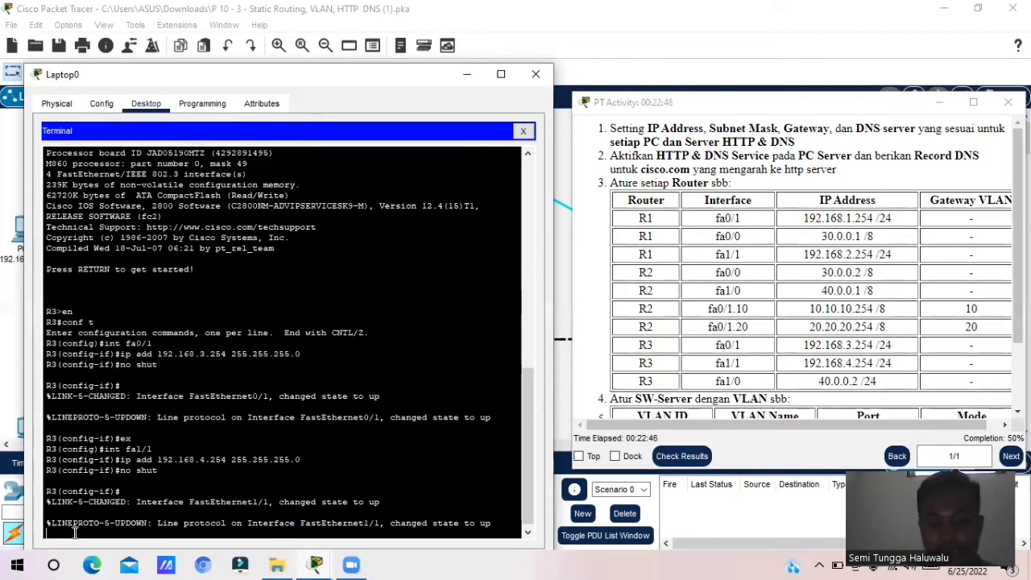
pyautogui.press('Return')
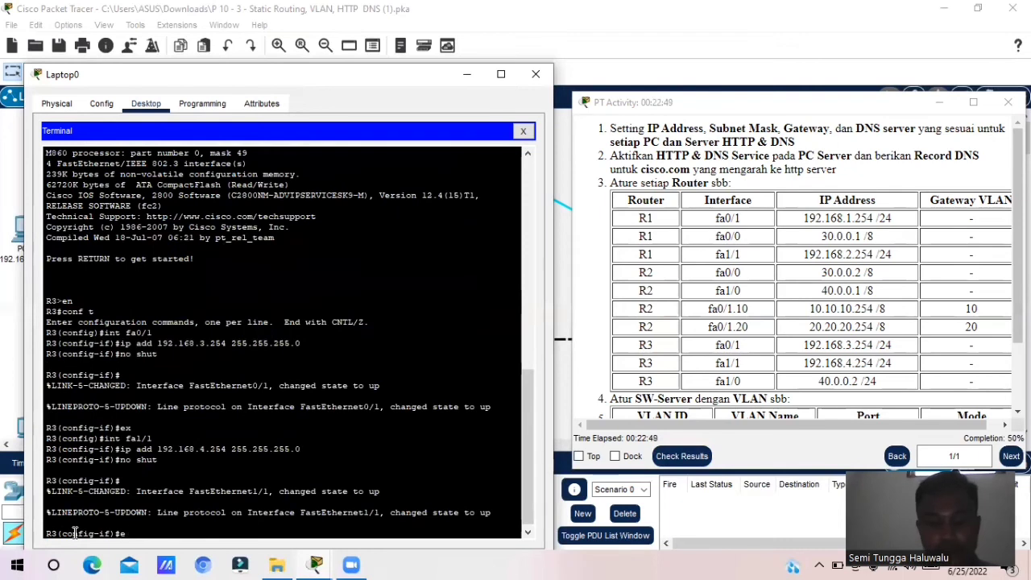
pyautogui.press('Return')
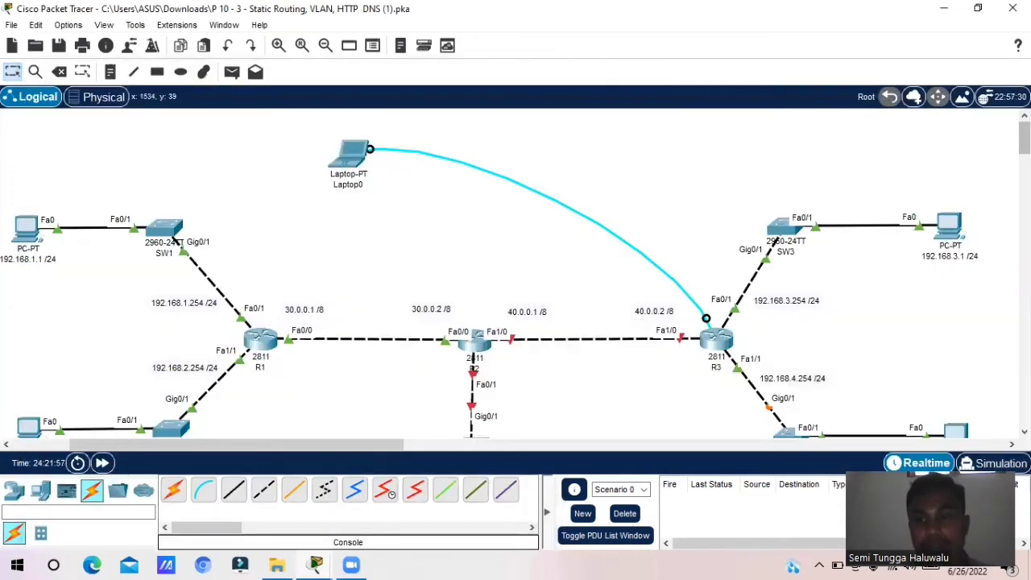
# Return to the network topology and open router R3's device window
pyautogui.scroll(-3, 515, 274)
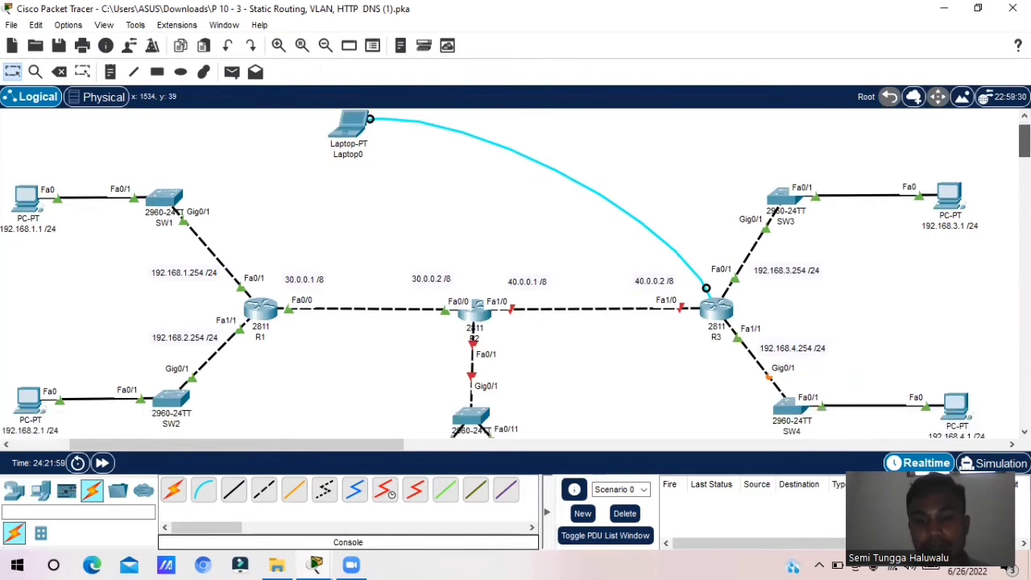
pyautogui.scroll(2, 727, 242)
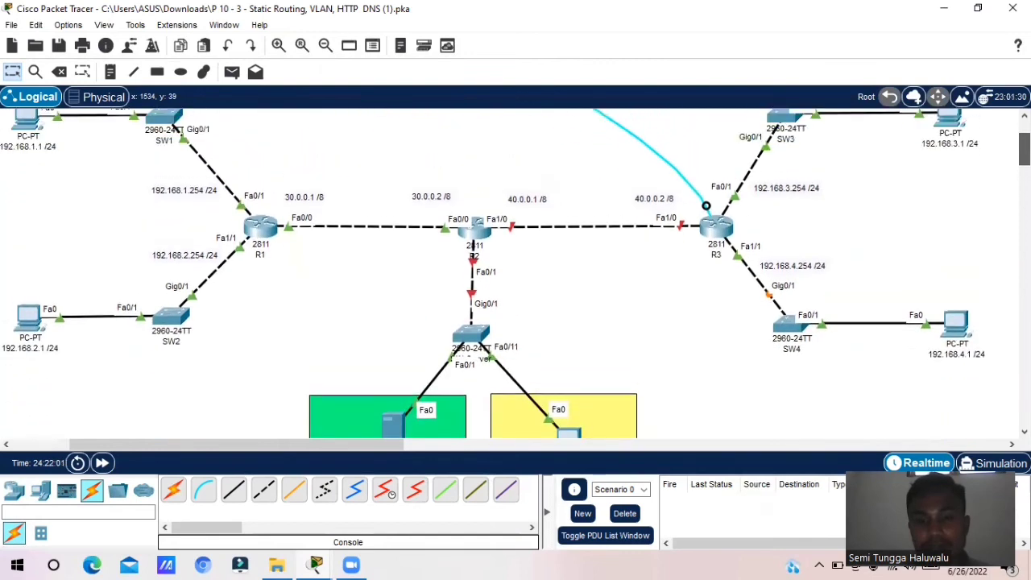
pyautogui.click(717, 242)
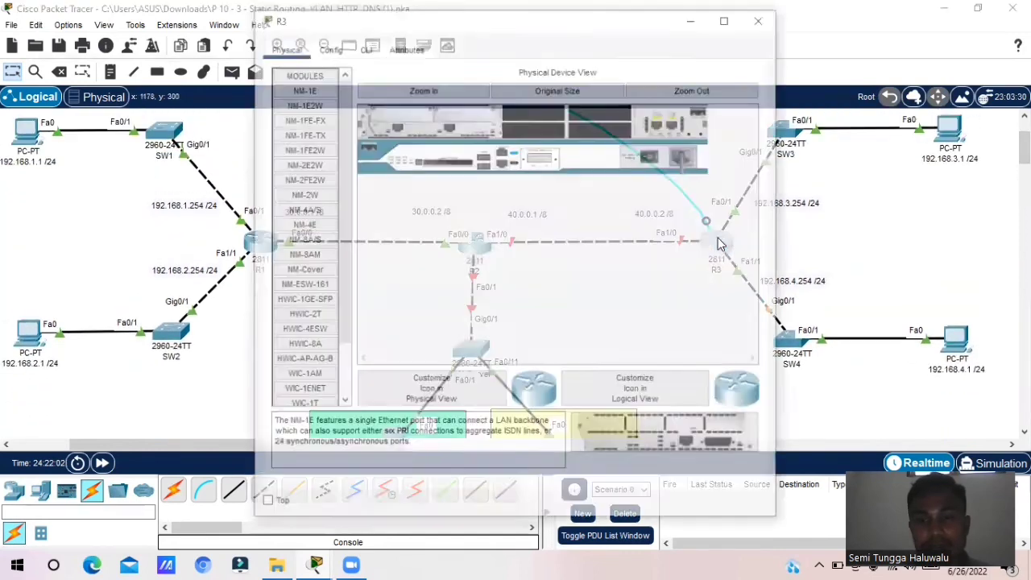
# Open the PT Activity instructions with the router address table and bring up Laptop0's terminal session on R3
pyautogui.click(146, 384)
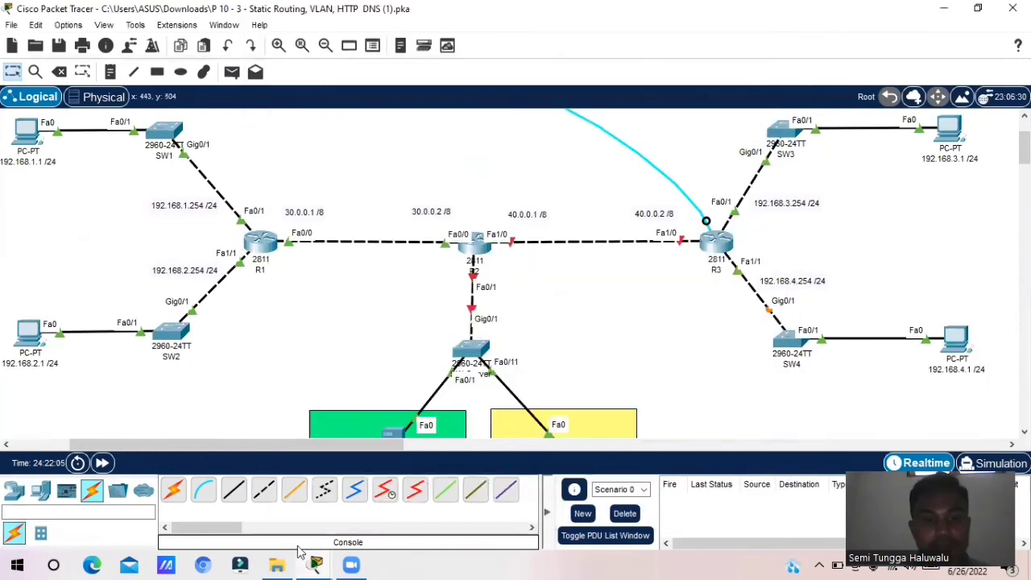
pyautogui.moveTo(314, 564)
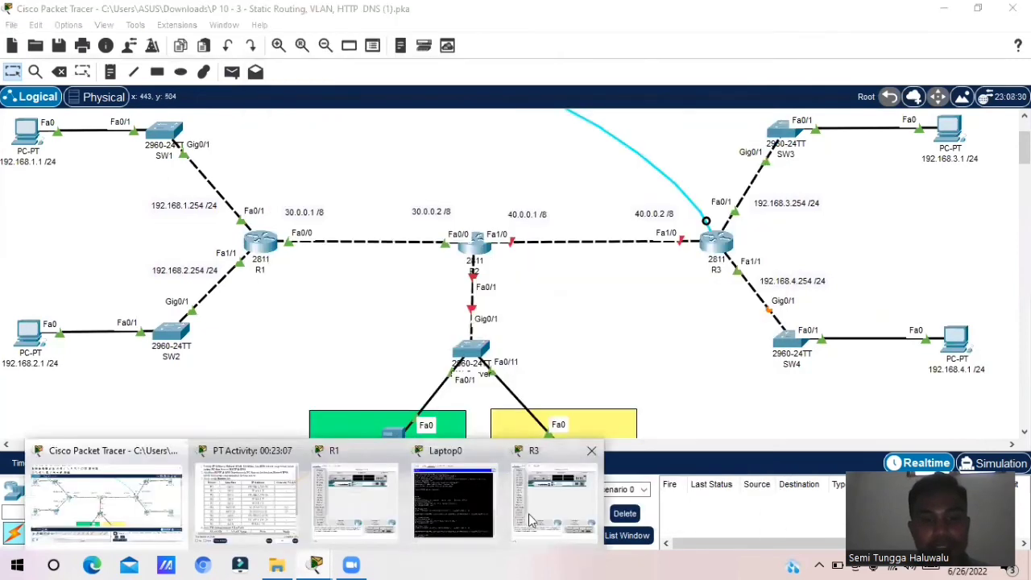
pyautogui.click(274, 514)
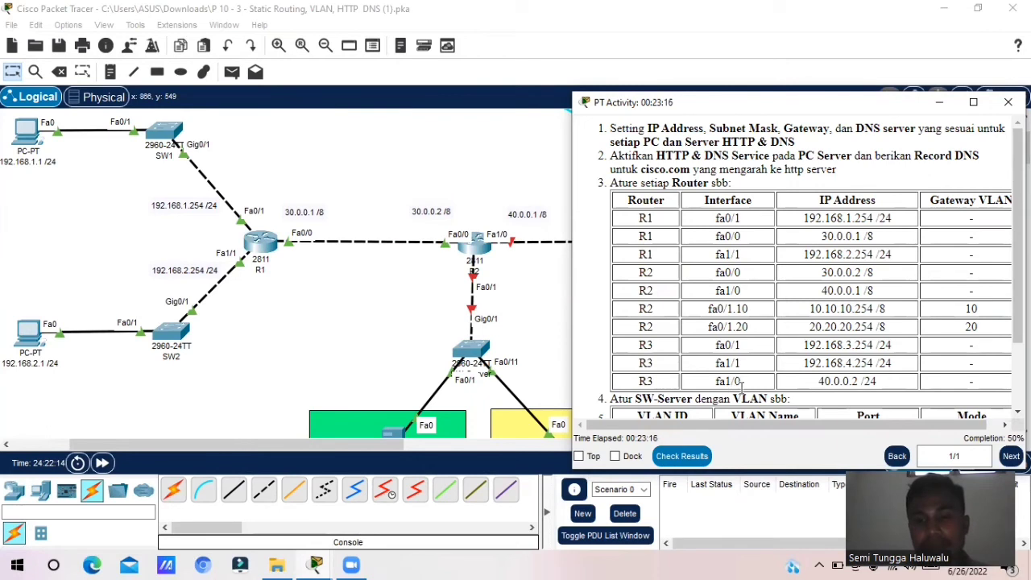
pyautogui.moveTo(320, 563)
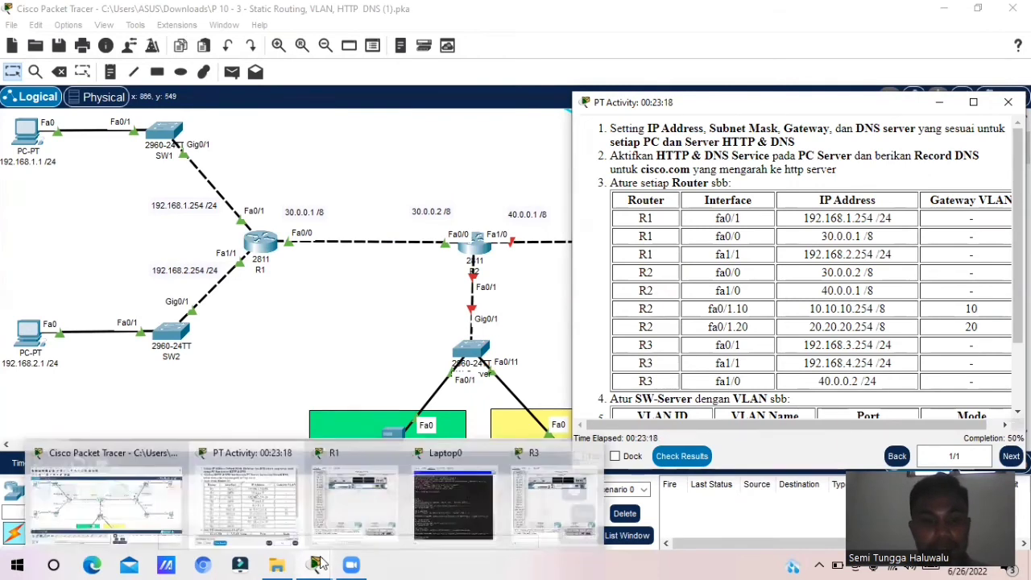
pyautogui.click(447, 510)
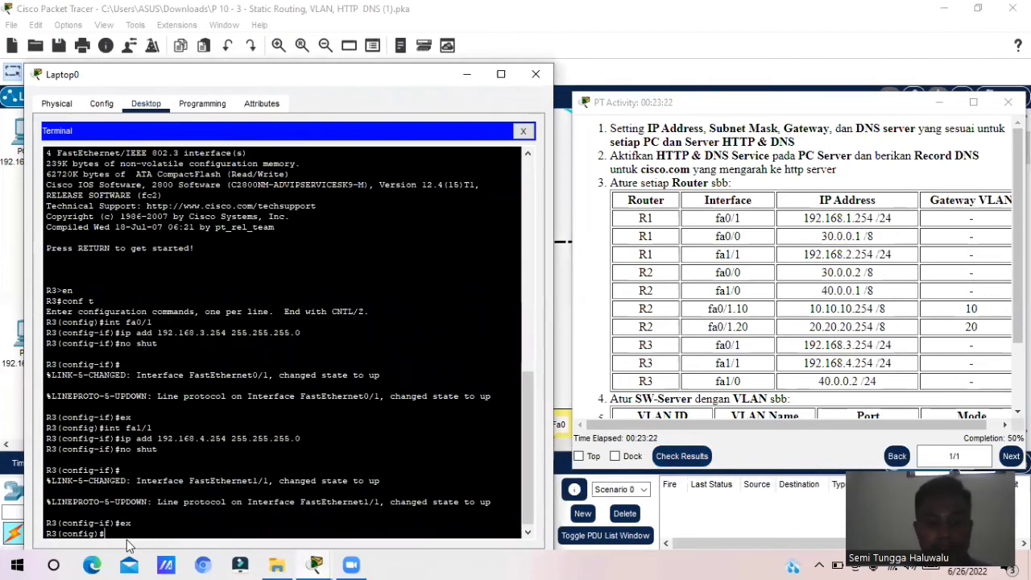
# Assign IP address 40.0.0.2 with subnet mask 255.0.0.0 to interface fa1/0 on router R3
pyautogui.write('int ')
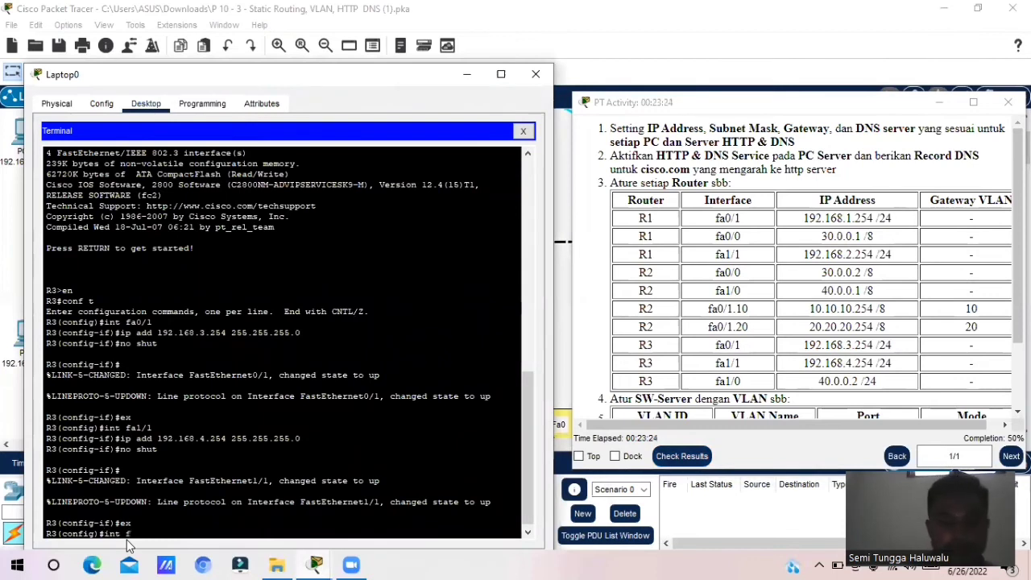
pyautogui.write('fa')
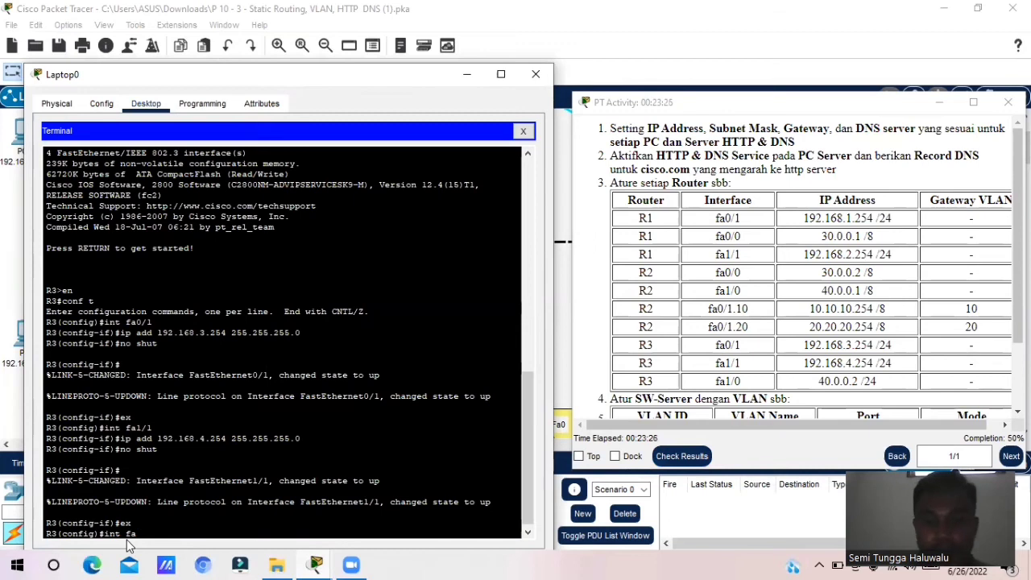
pyautogui.write('1/0')
pyautogui.press('Return')
pyautogui.write('ip')
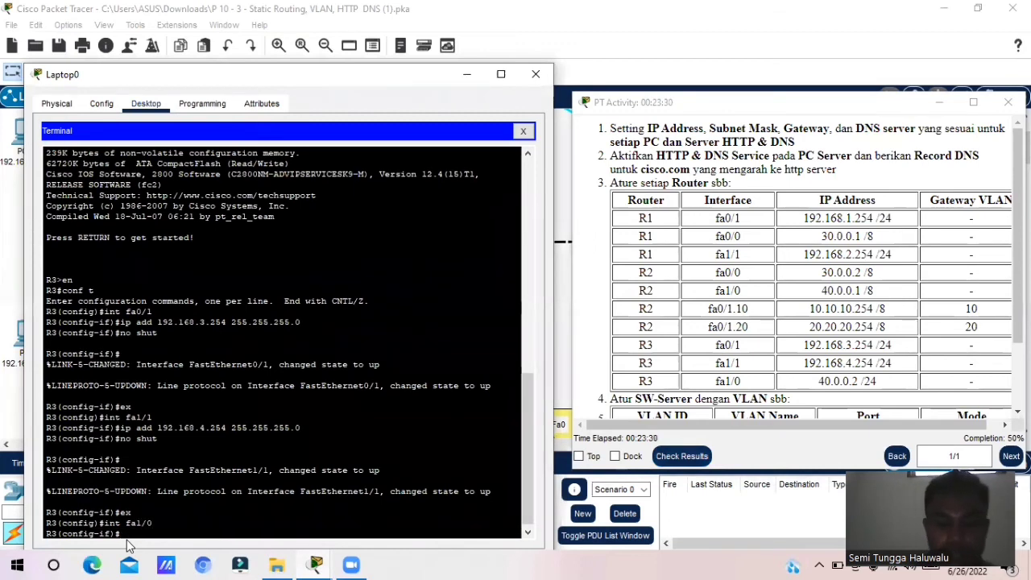
pyautogui.write(' add')
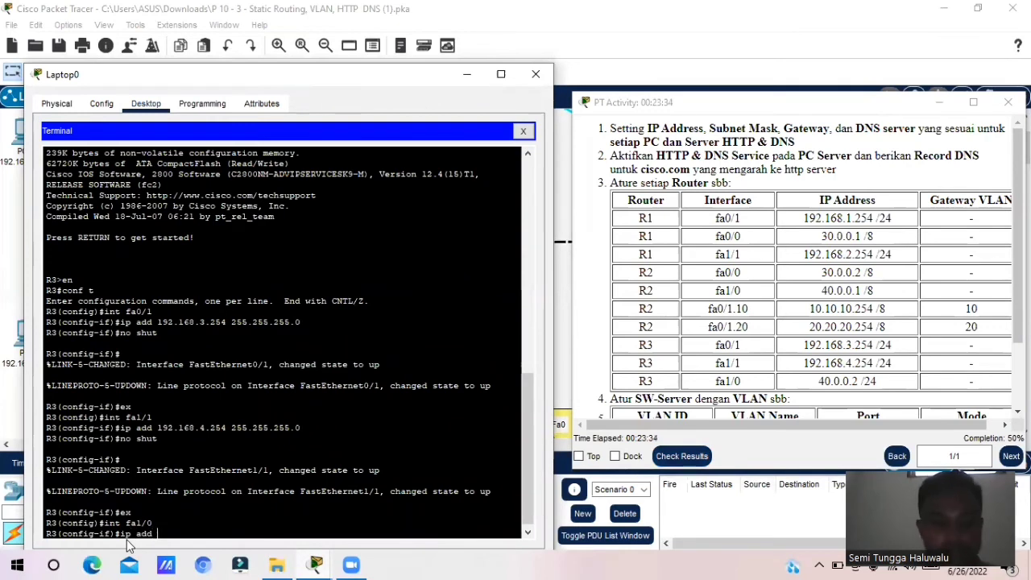
pyautogui.write(' 40')
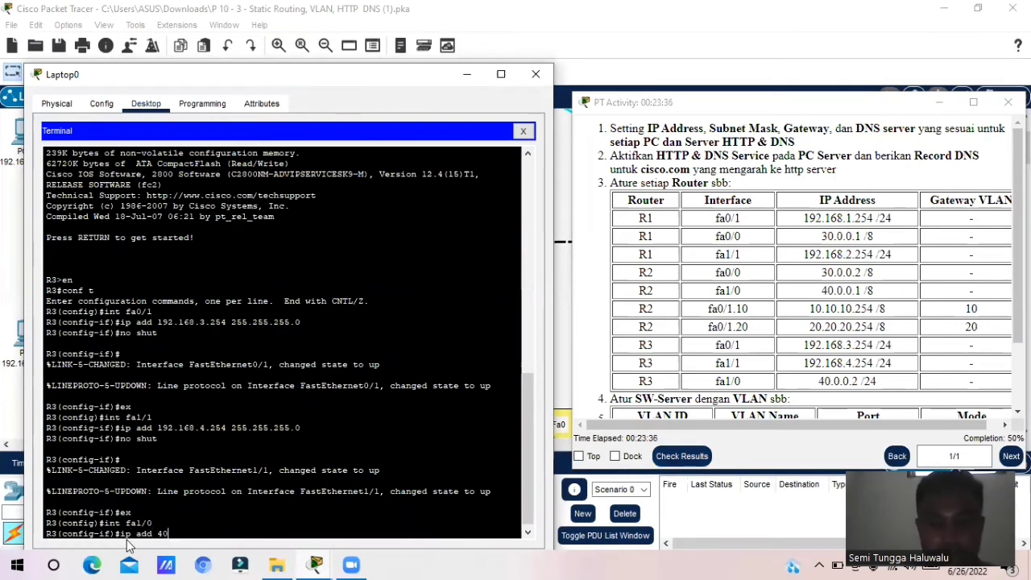
pyautogui.write('.0')
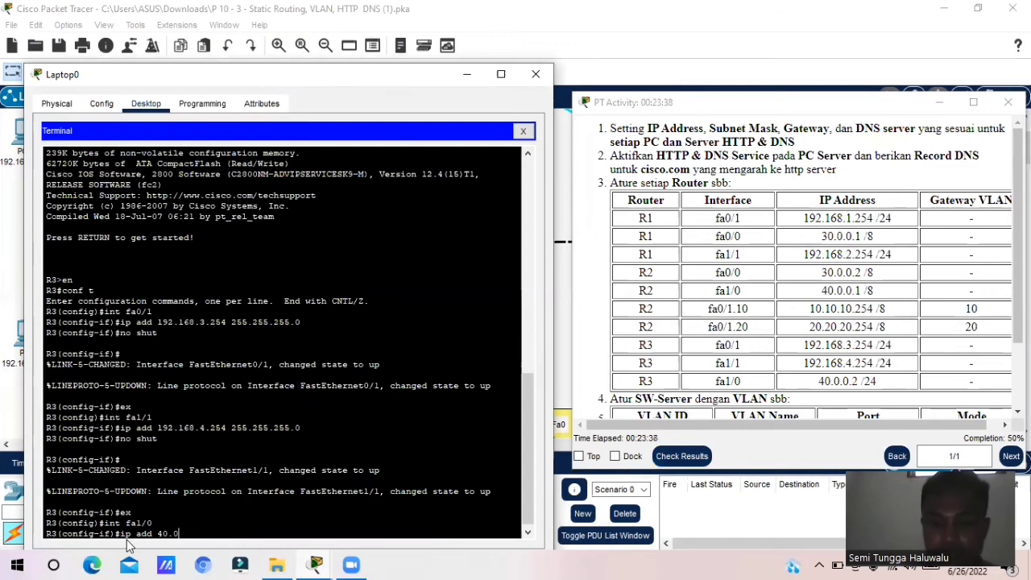
pyautogui.write('.0.2')
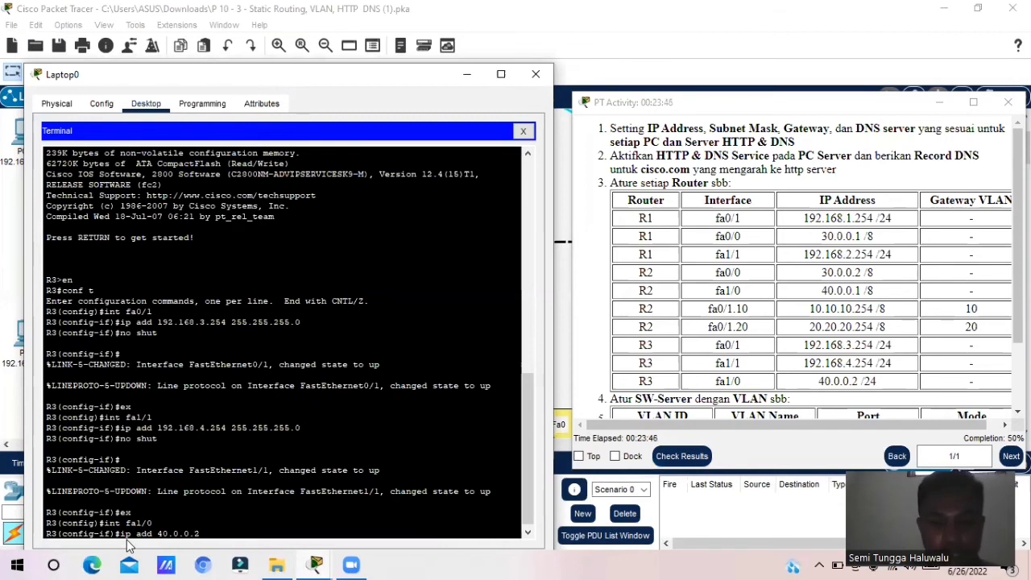
pyautogui.write('255')
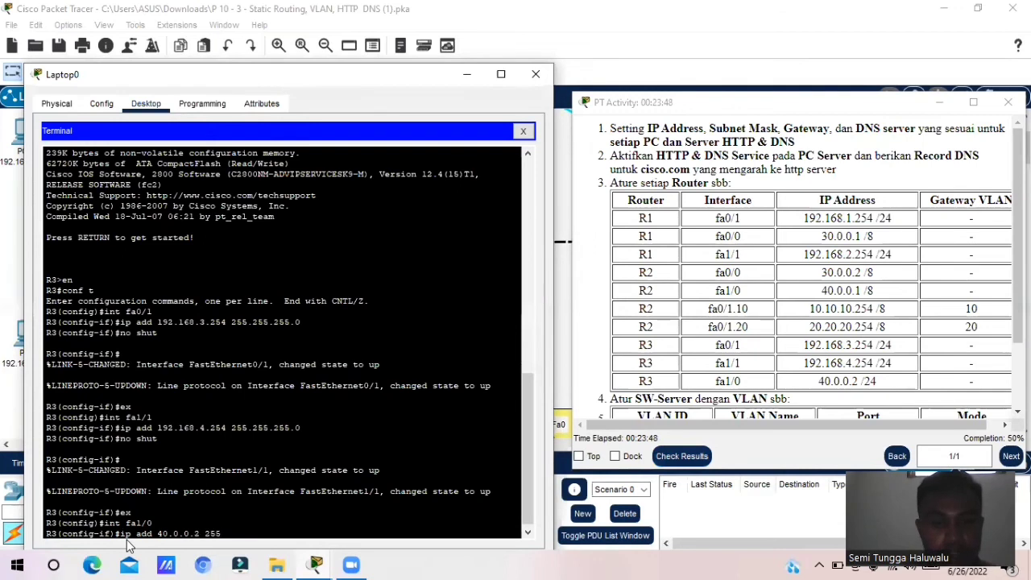
pyautogui.write('.0.0.0')
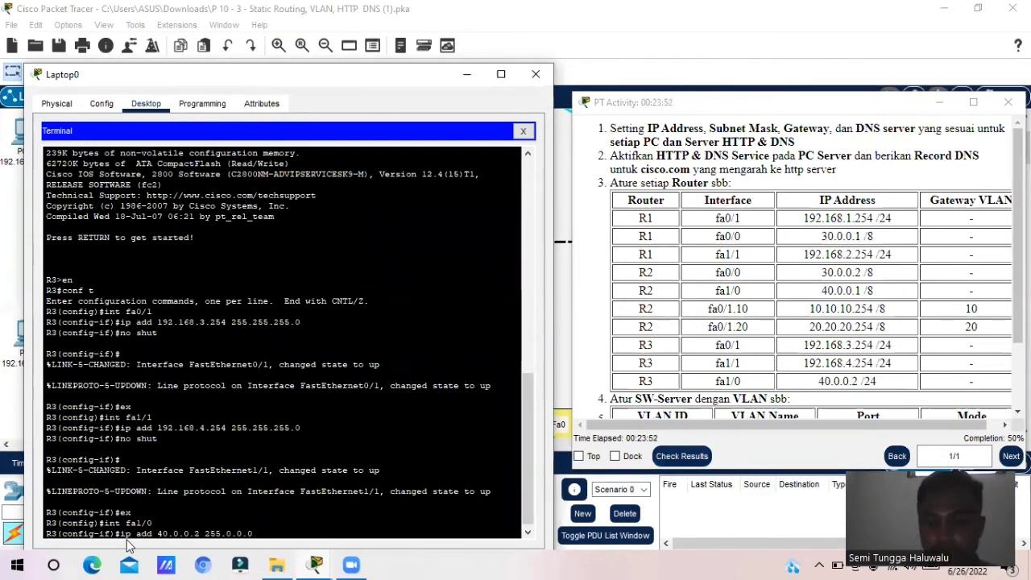
pyautogui.press('Return')
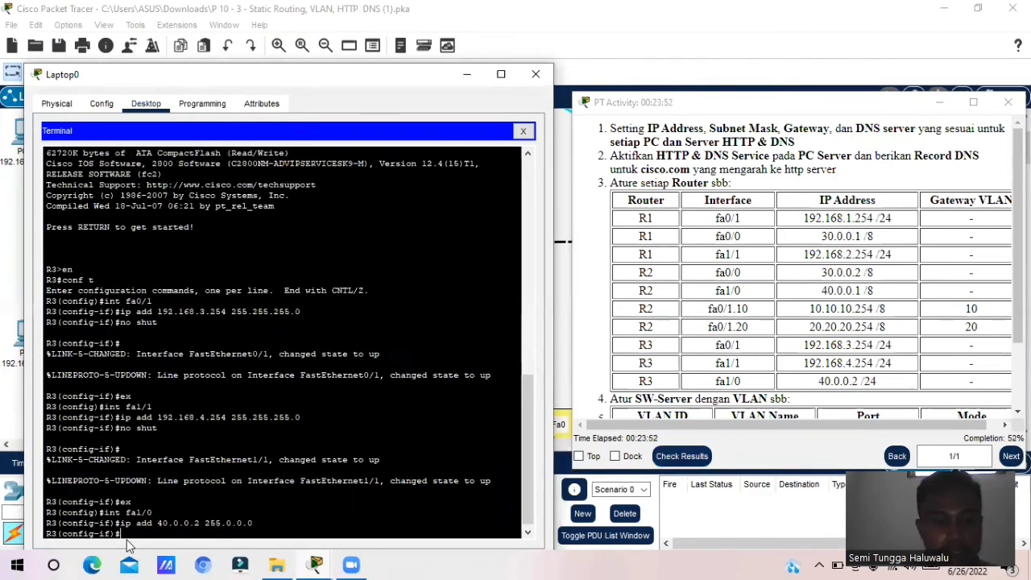
# Enable R3's fa1/0 interface with no shut and exit to global configuration mode
pyautogui.write('n')
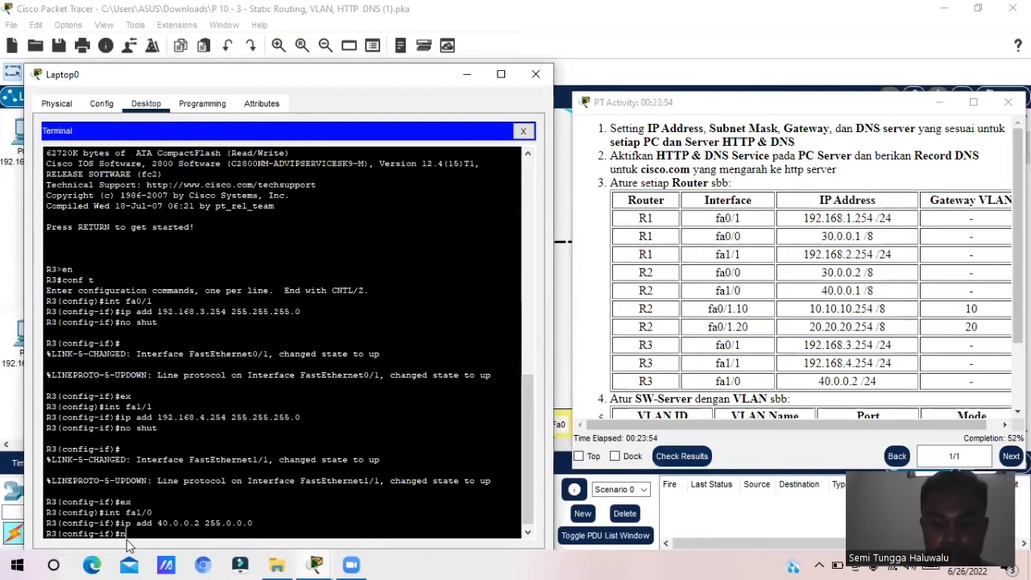
pyautogui.write('o shut')
pyautogui.press('Return')
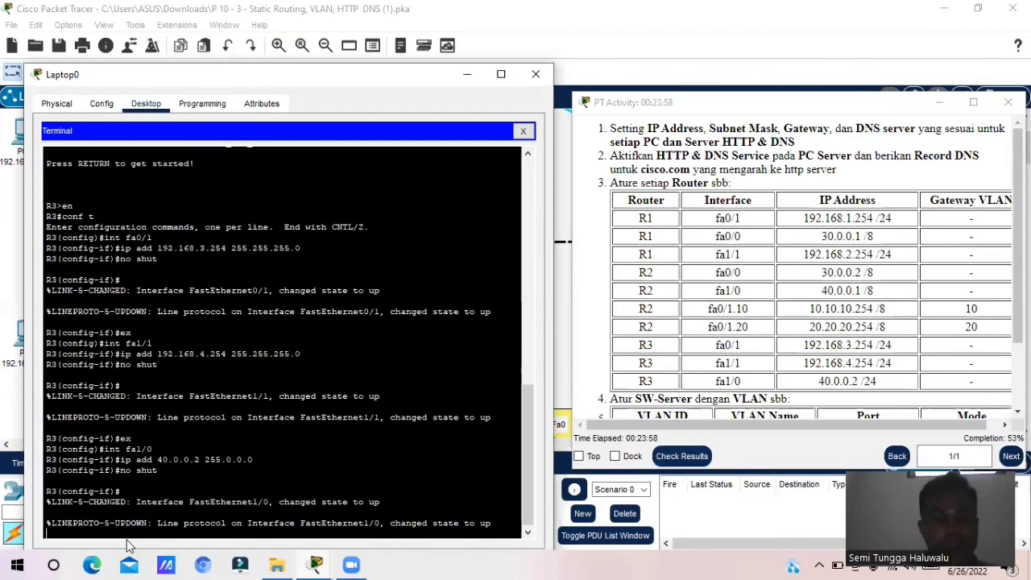
pyautogui.write('ex')
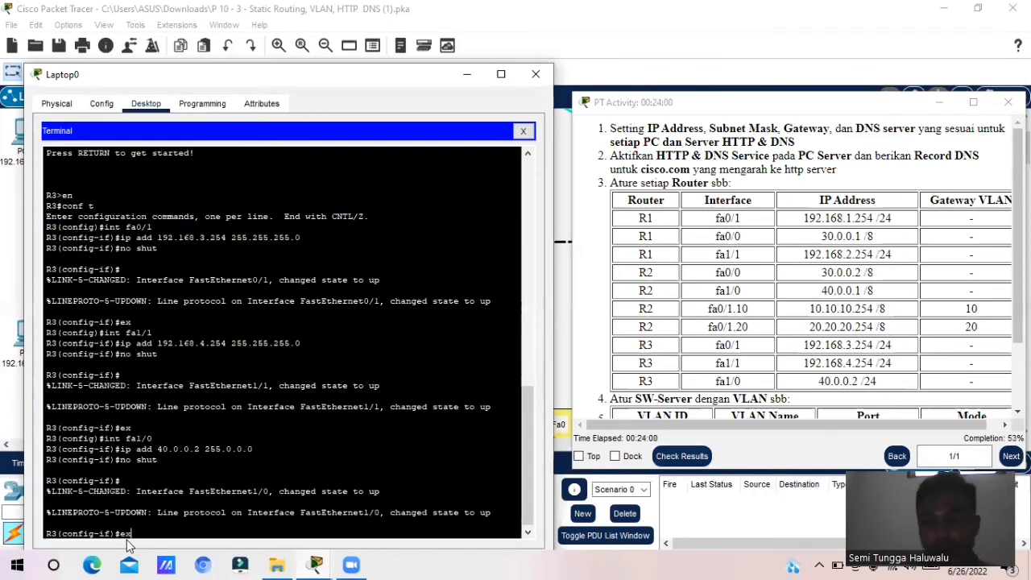
pyautogui.press('Return')
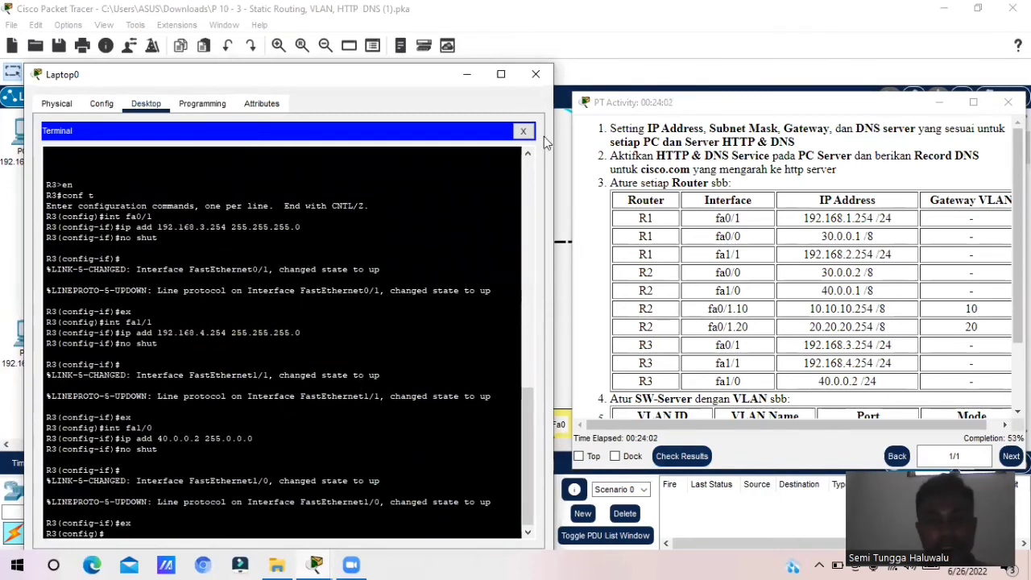
# Return to the topology and connect Laptop0's console cable to the Console port of router R2
pyautogui.click(565, 174)
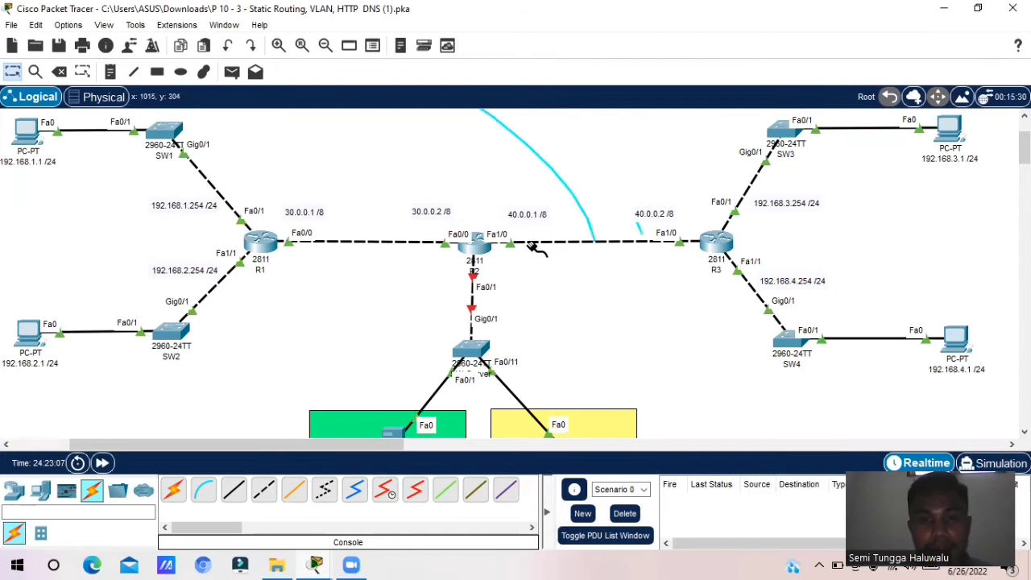
pyautogui.click(481, 242)
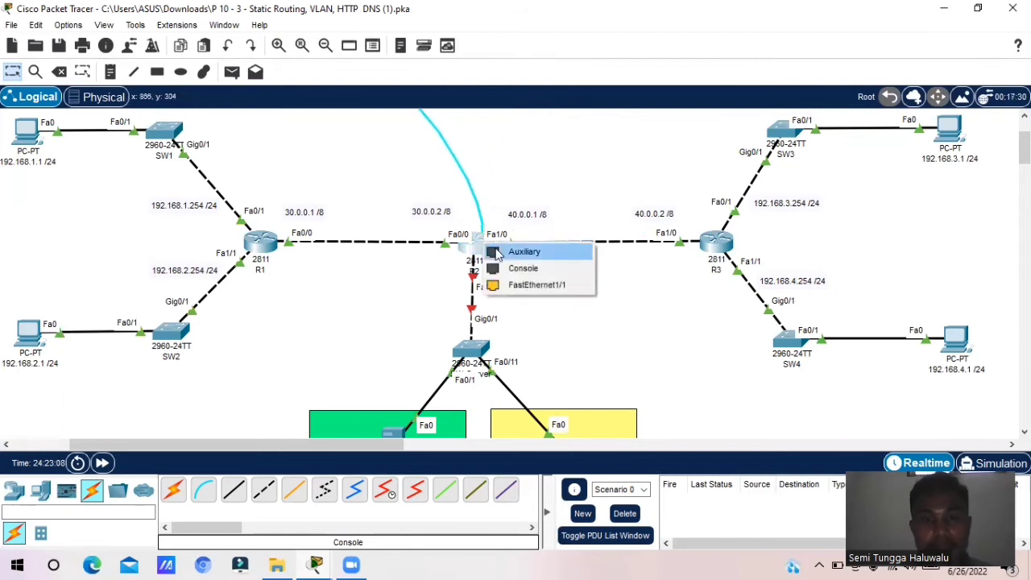
pyautogui.click(508, 272)
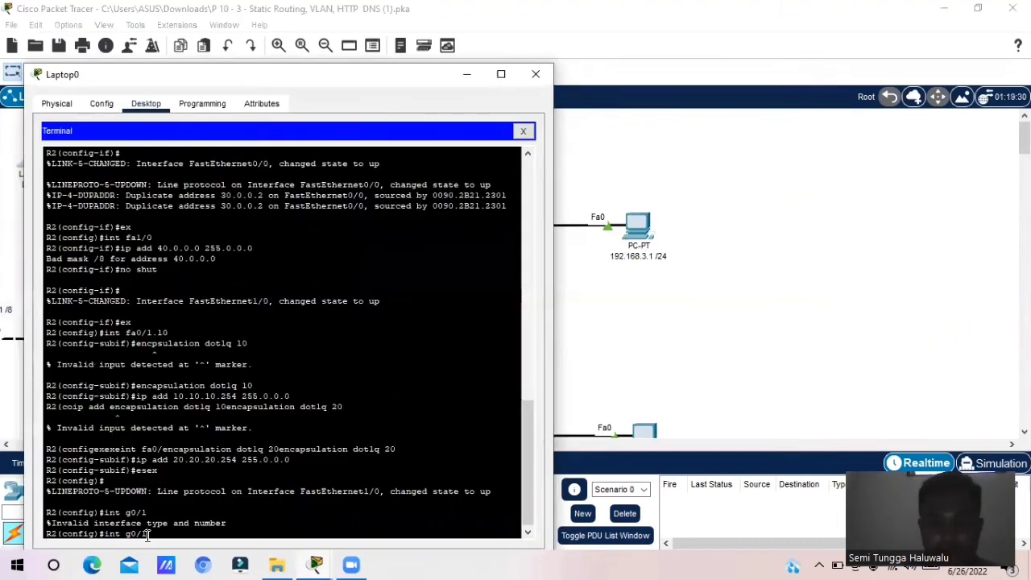
# Correct the pending interface command on R2 to int fa0/1 and enable that interface with no shut
pyautogui.press('BackSpace')
pyautogui.press('BackSpace')
pyautogui.press('BackSpace')
pyautogui.press('BackSpace')
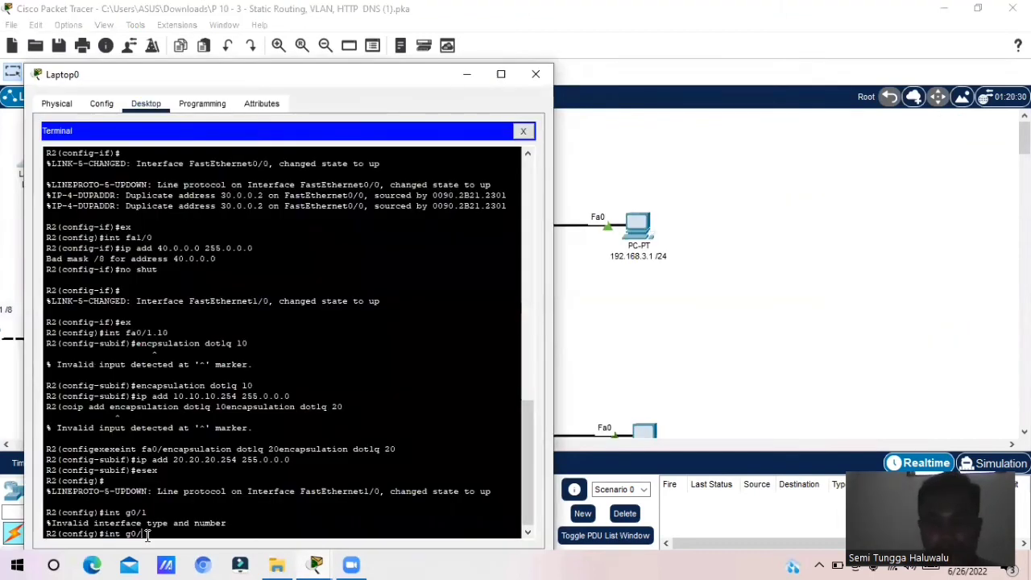
pyautogui.write('fa')
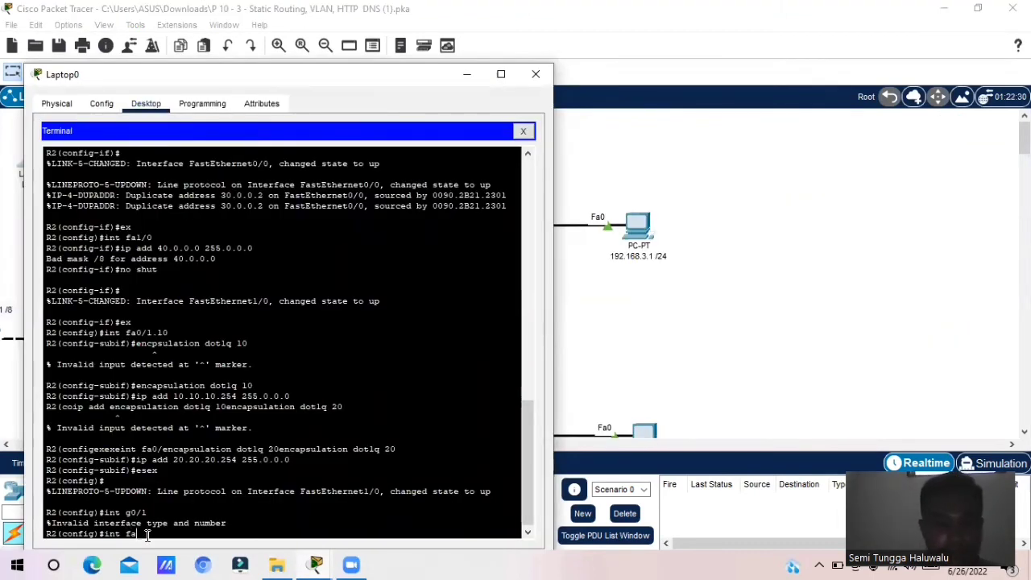
pyautogui.write('0/')
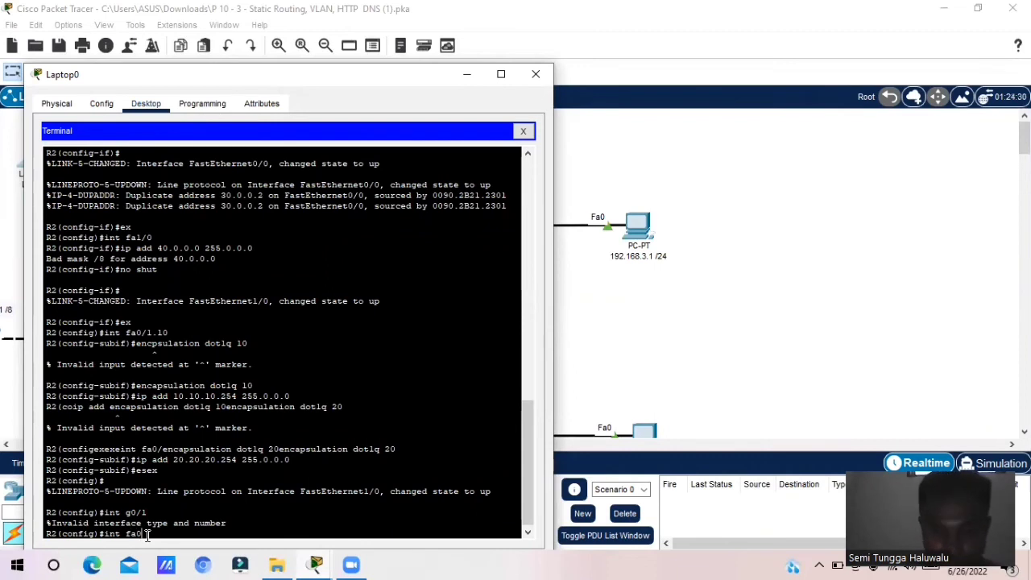
pyautogui.write('1')
pyautogui.press('Return')
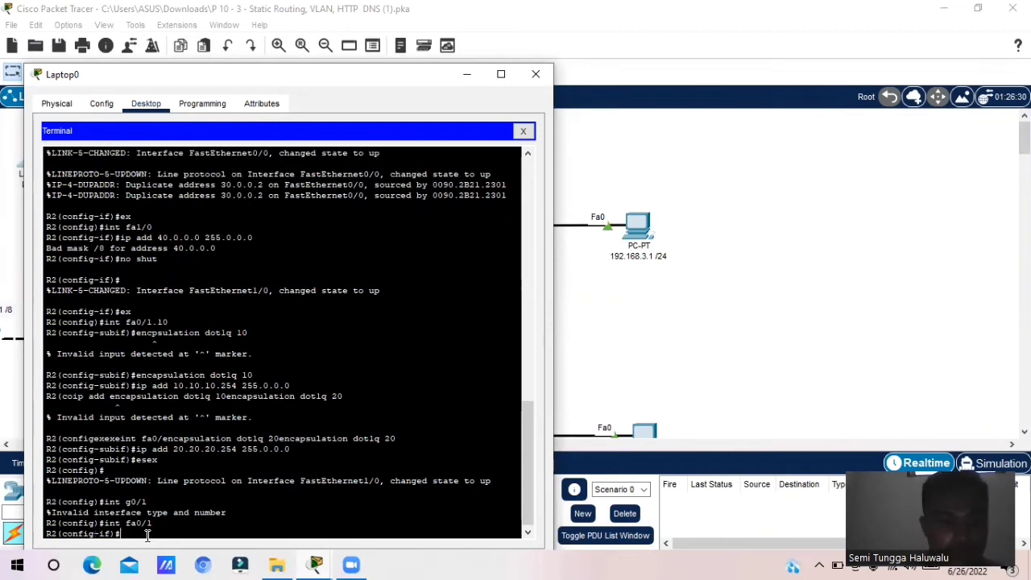
pyautogui.write('no ')
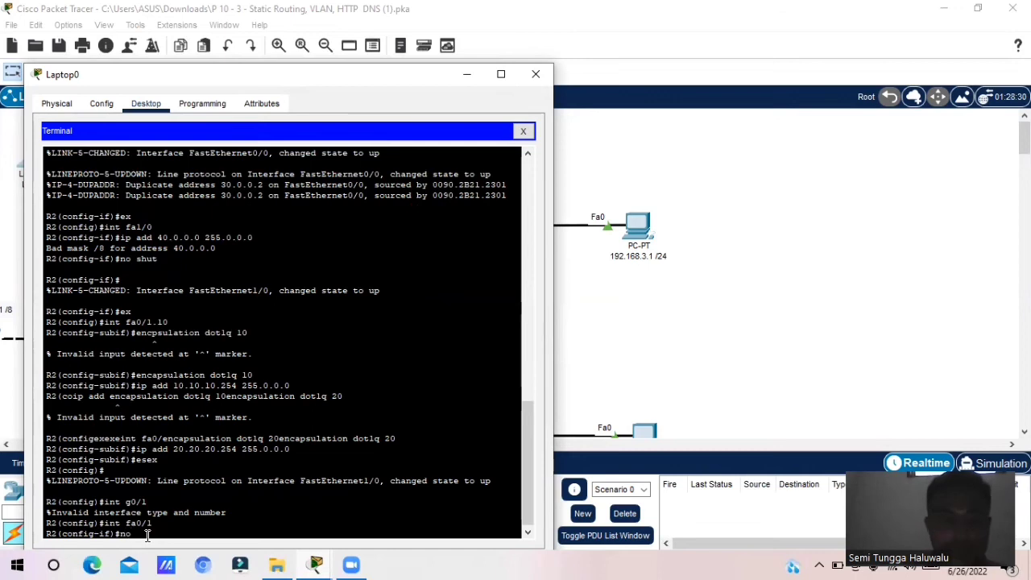
pyautogui.write('sh')
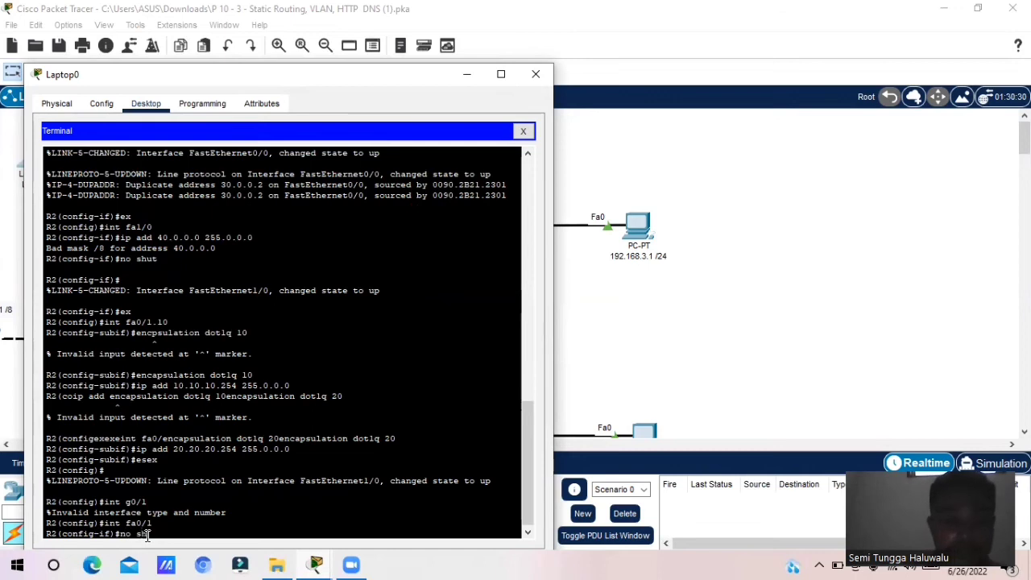
pyautogui.write('ut')
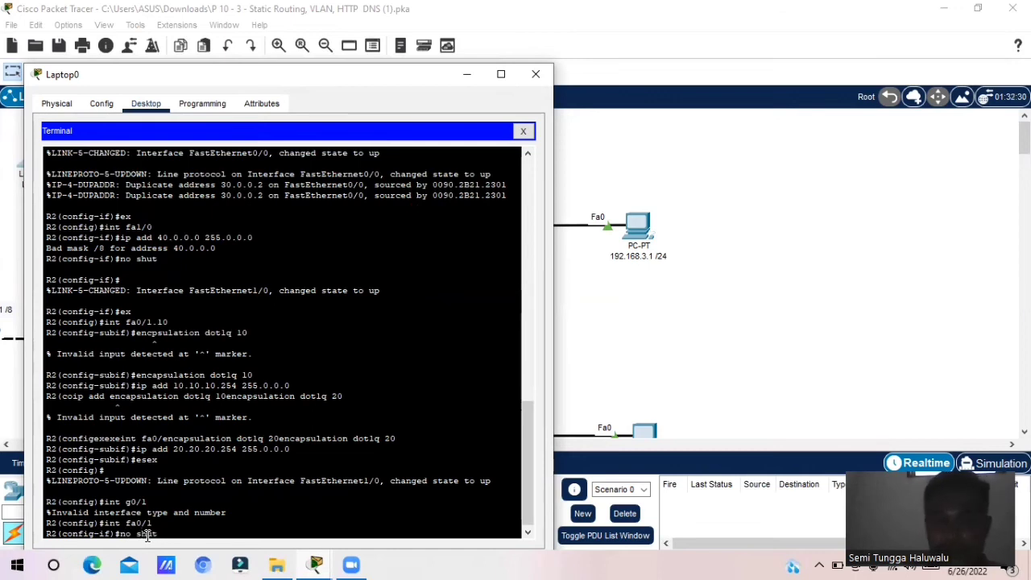
pyautogui.press('Return')
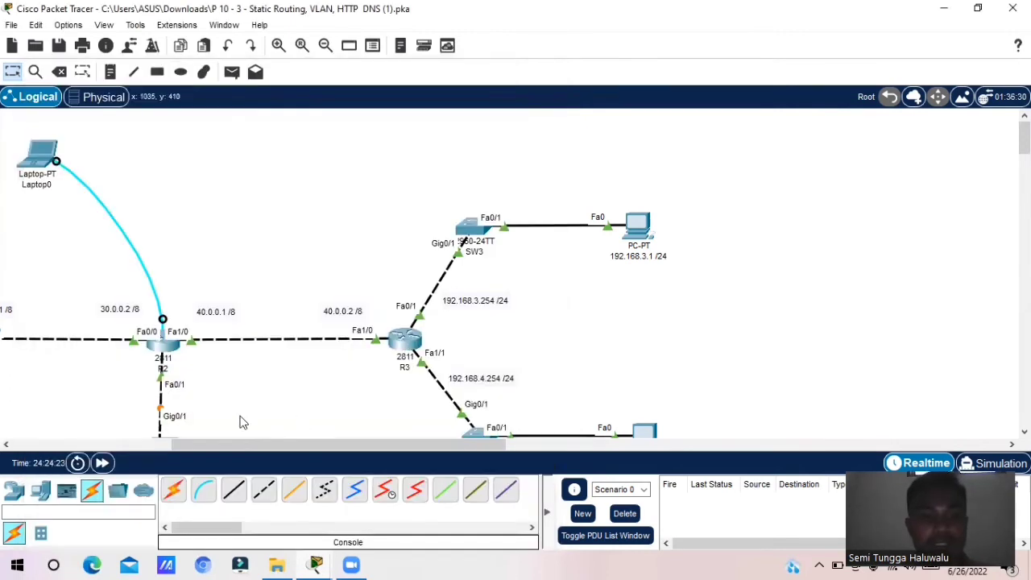
# Fast-forward the network time three times with the R1–R2–R3 topology in view
pyautogui.moveTo(423, 455); pyautogui.dragTo(299, 458)
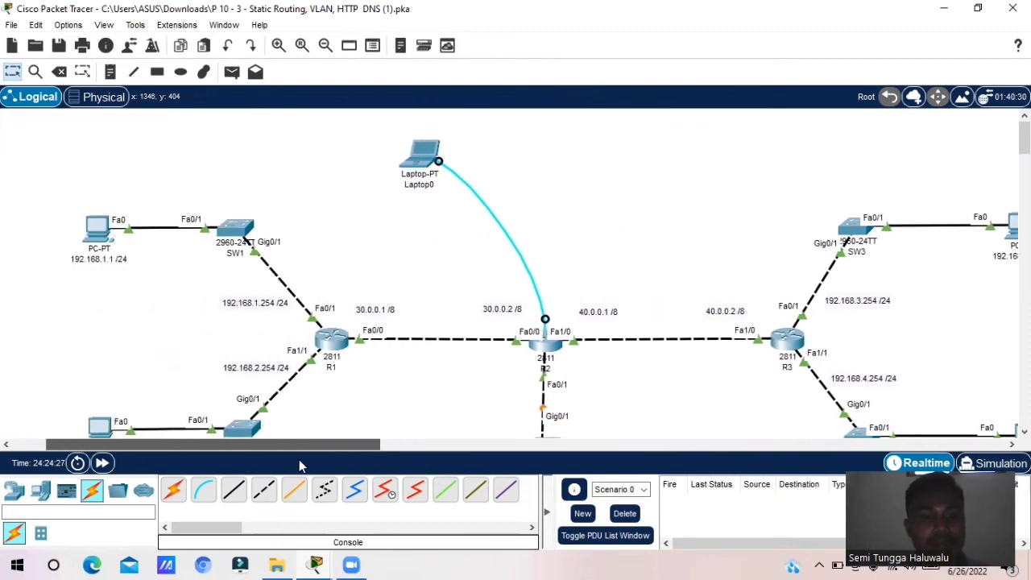
pyautogui.click(104, 464)
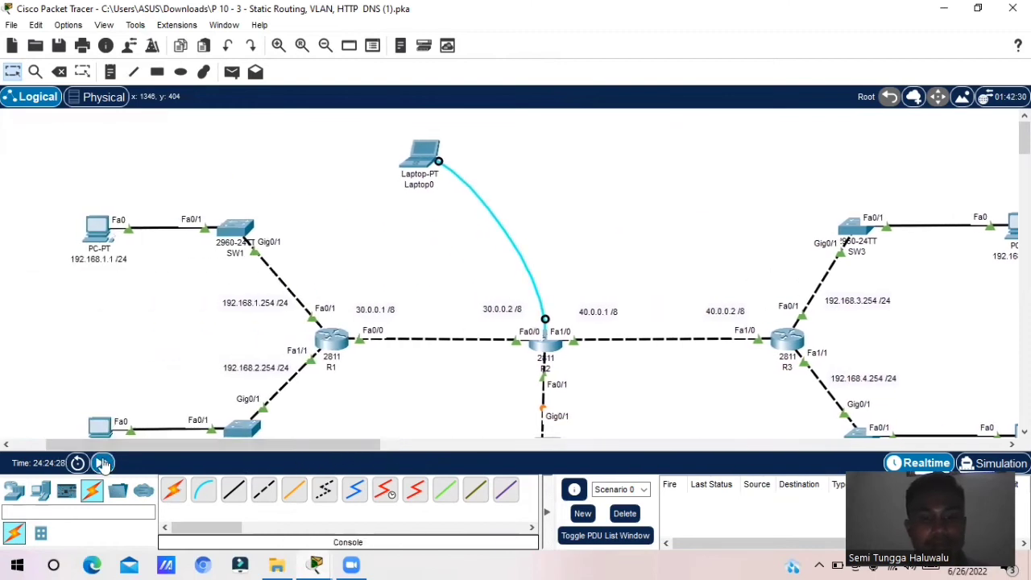
pyautogui.click(104, 463)
pyautogui.click(104, 464)
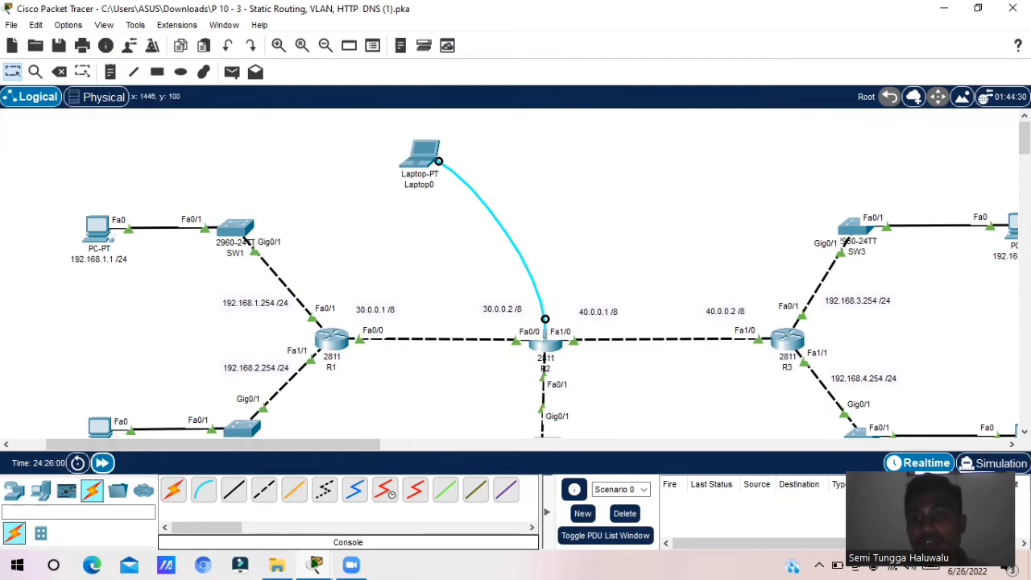
# Check the SW-Server VLAN table in the PT Activity instructions and move Laptop0's console cable from R2 to the server switch's Console port
pyautogui.moveTo(1025, 138); pyautogui.dragTo(1025, 144)
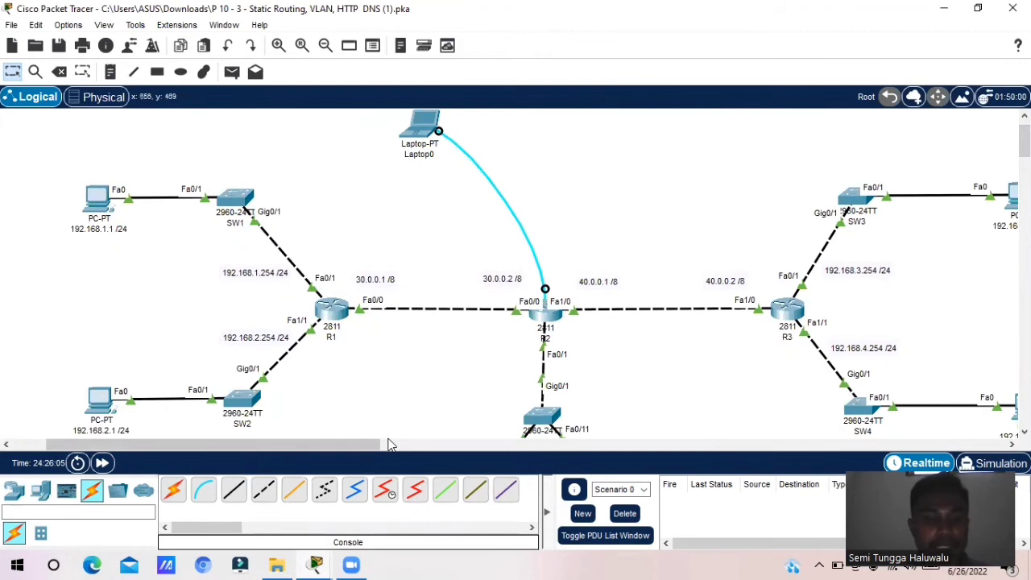
pyautogui.click(316, 564)
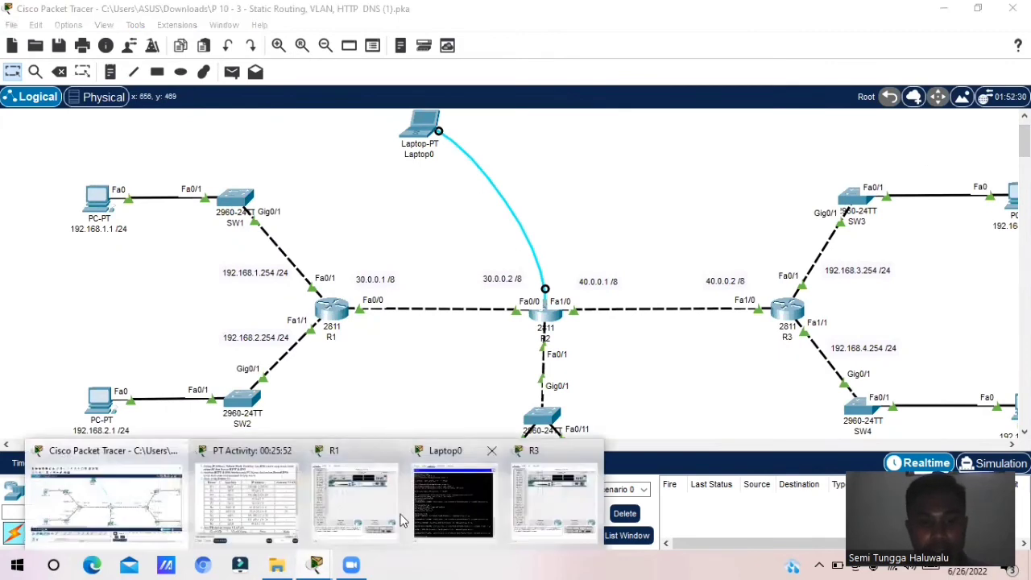
pyautogui.click(246, 495)
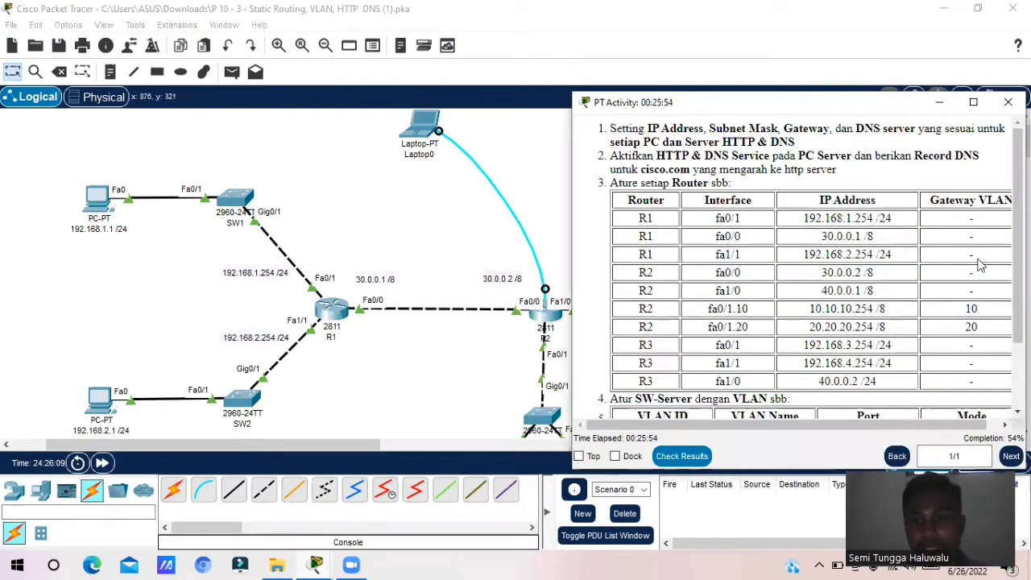
pyautogui.moveTo(1017, 257); pyautogui.dragTo(1018, 318)
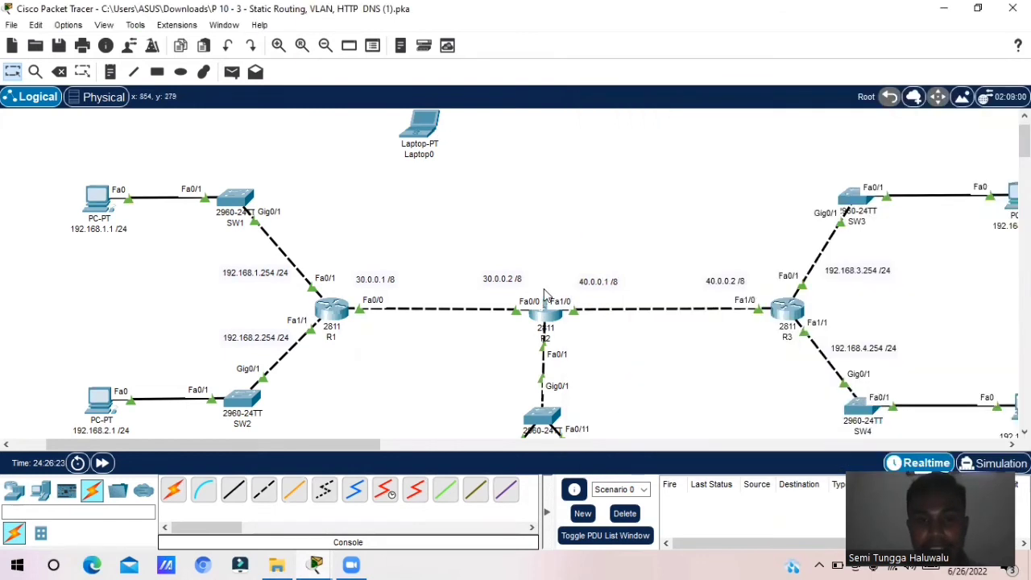
pyautogui.click(546, 421)
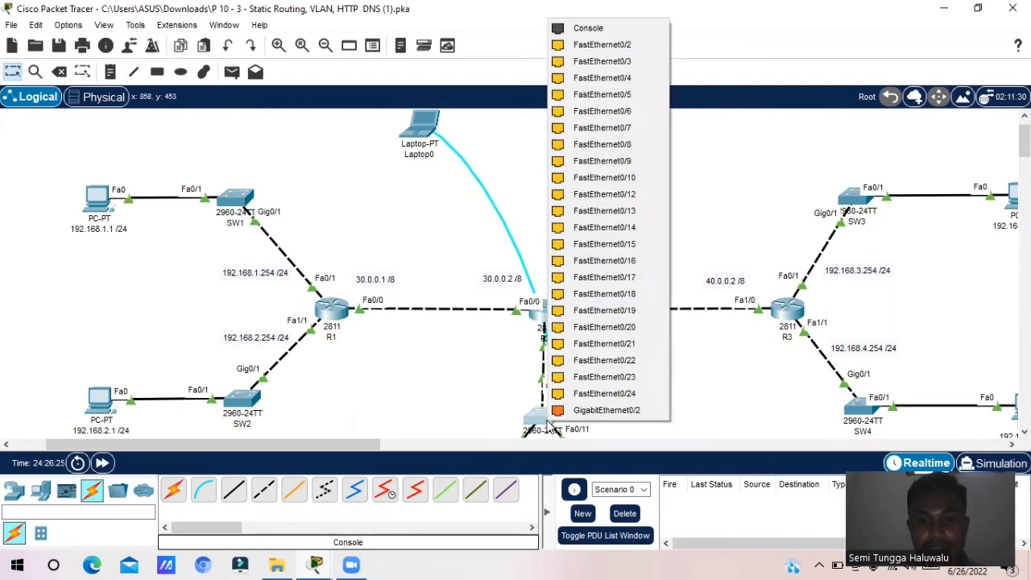
pyautogui.click(592, 31)
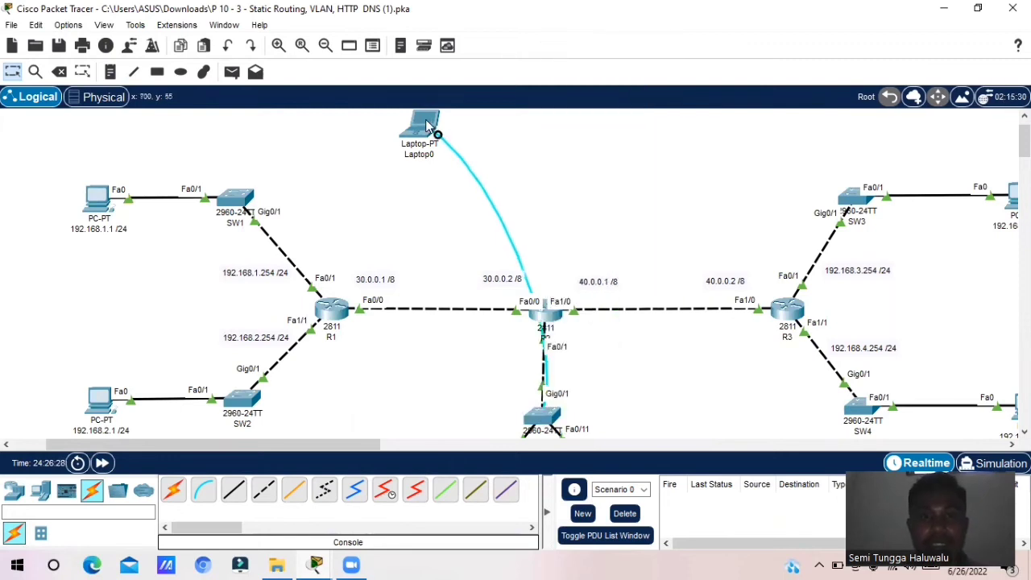
# Close Laptop0's old R2 terminal session and open a new terminal with the default port configuration
pyautogui.click(427, 125)
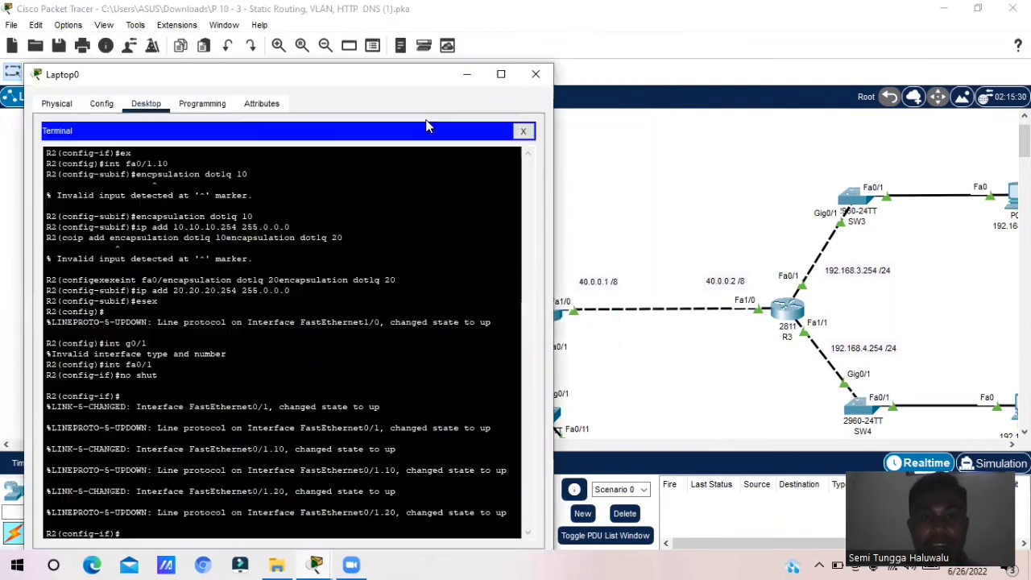
pyautogui.click(523, 131)
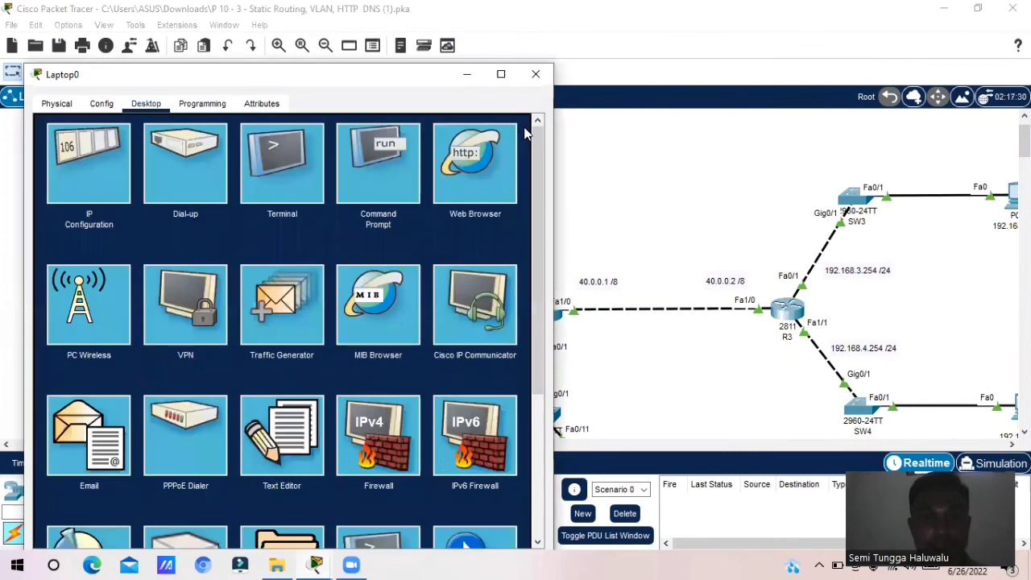
pyautogui.click(294, 165)
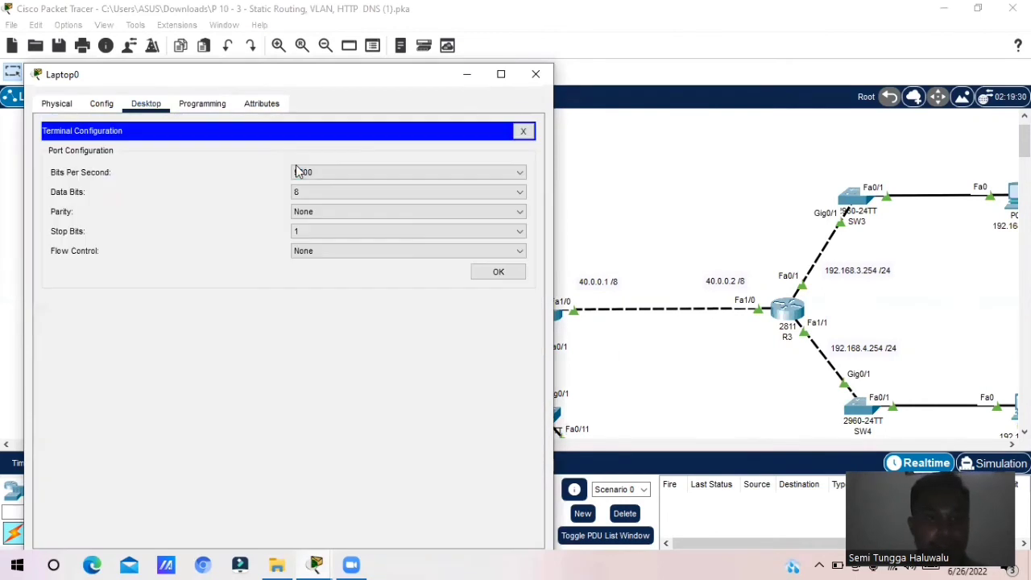
pyautogui.click(505, 271)
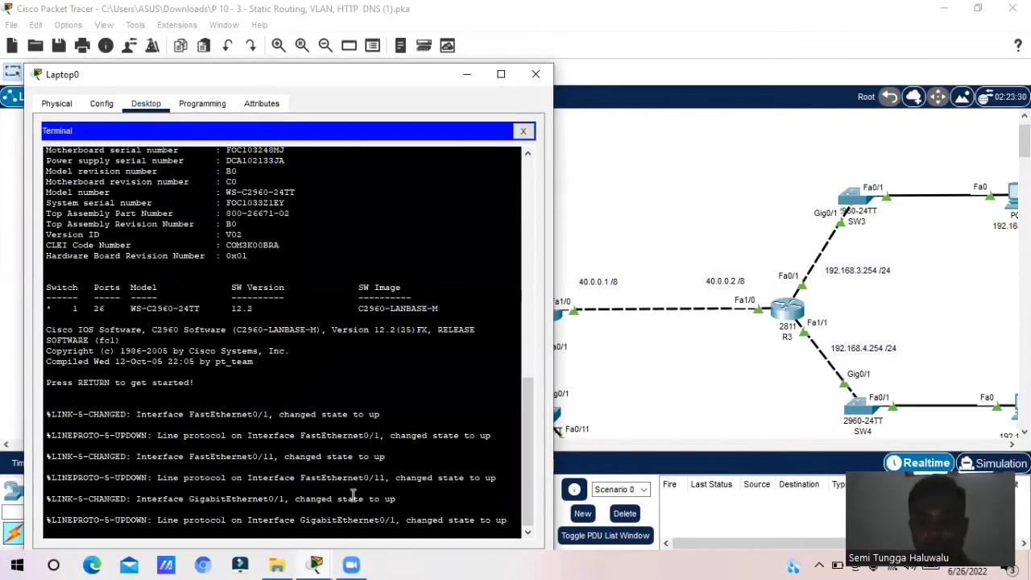
# Enter global configuration mode on SW-Server with en and conf t
pyautogui.press('Return')
pyautogui.write('en')
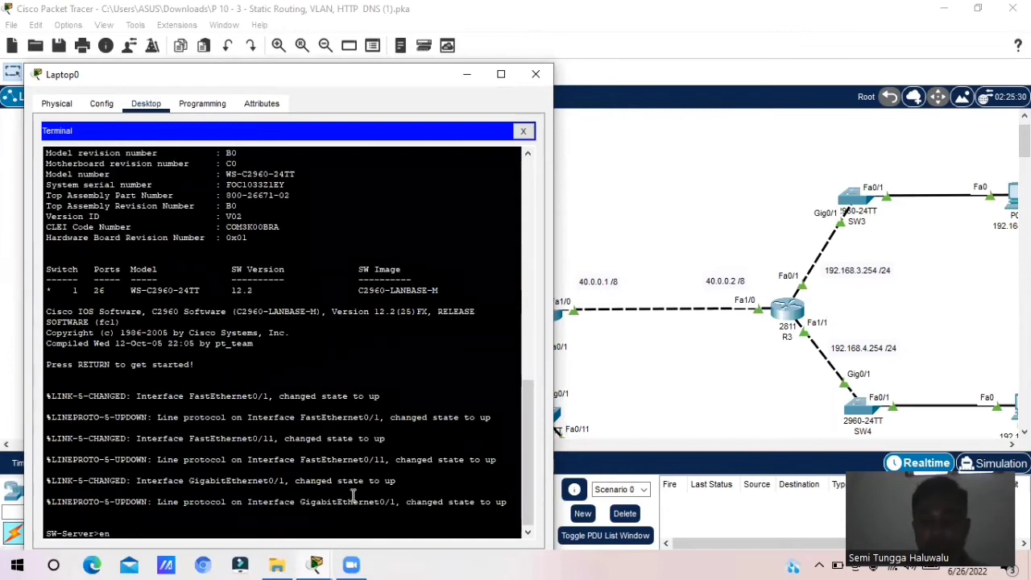
pyautogui.press('Return')
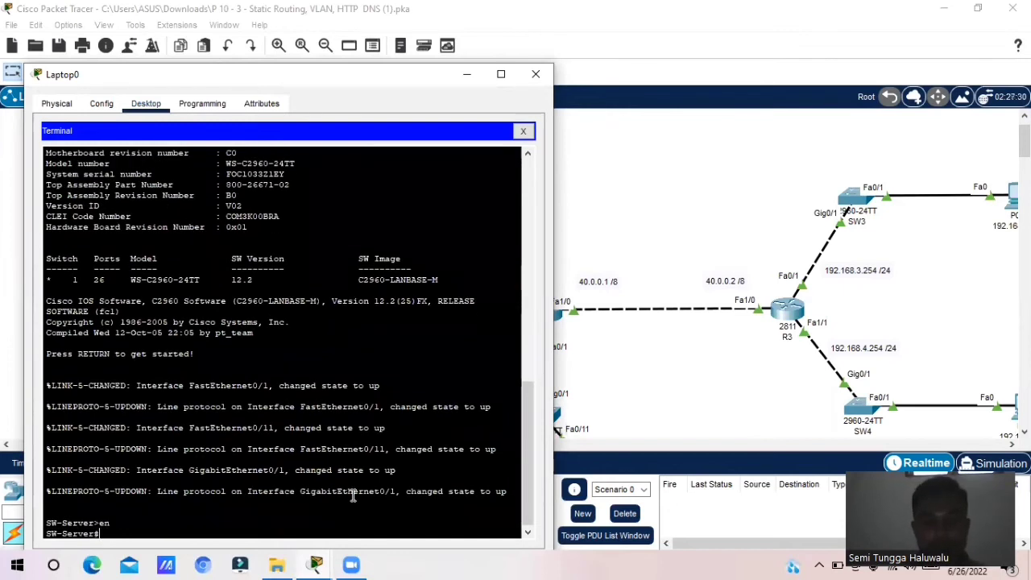
pyautogui.write('conf t')
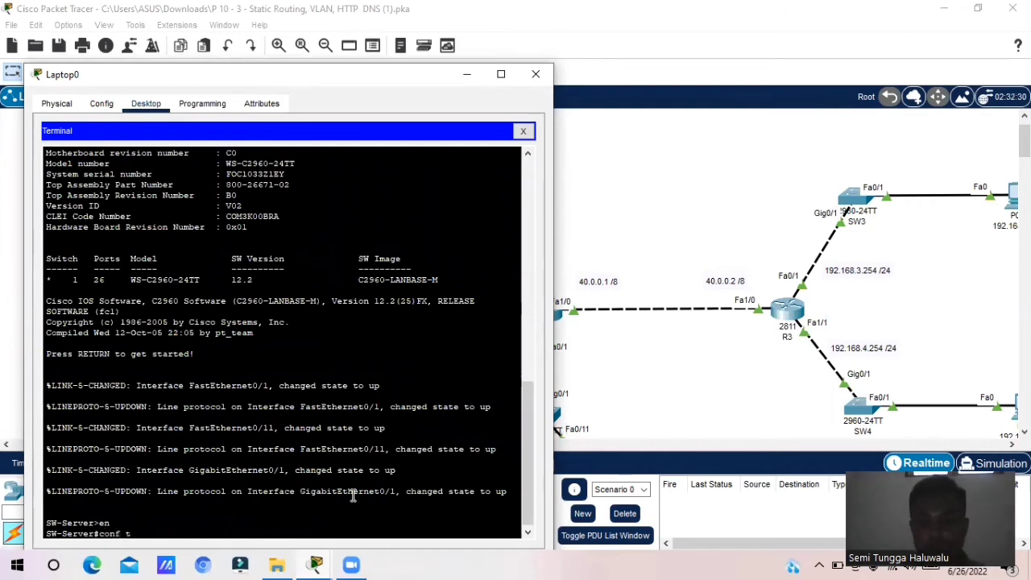
pyautogui.press('Return')
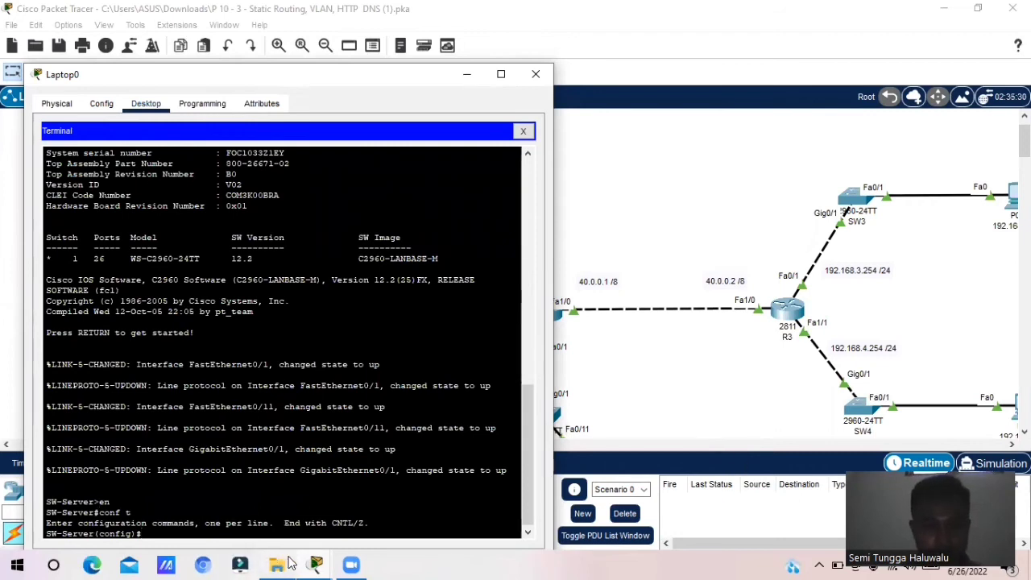
# Bring up the PT Activity instructions beside the terminal and create VLAN 10 on SW-Server
pyautogui.click(315, 564)
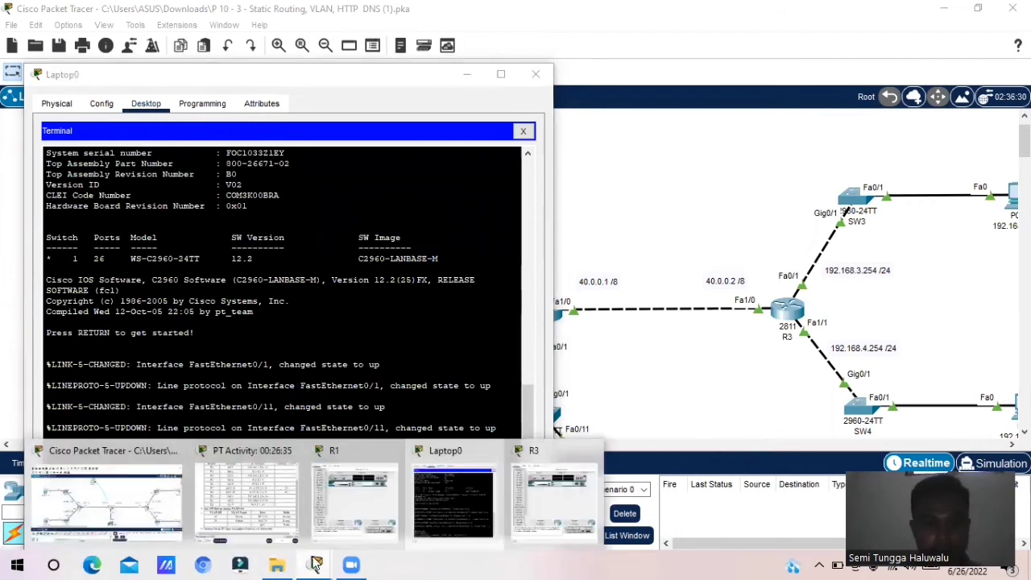
pyautogui.click(282, 494)
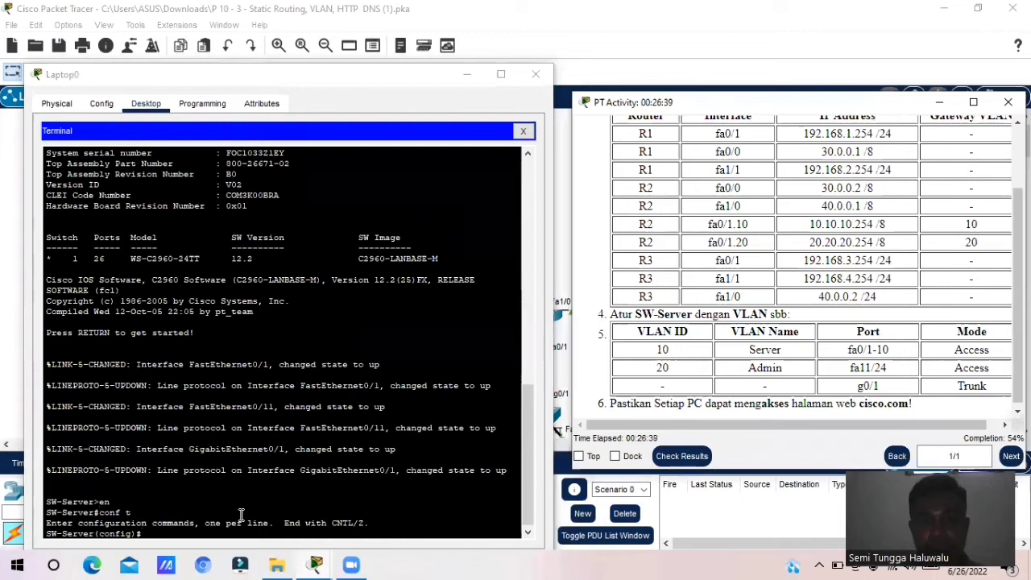
pyautogui.click(141, 532)
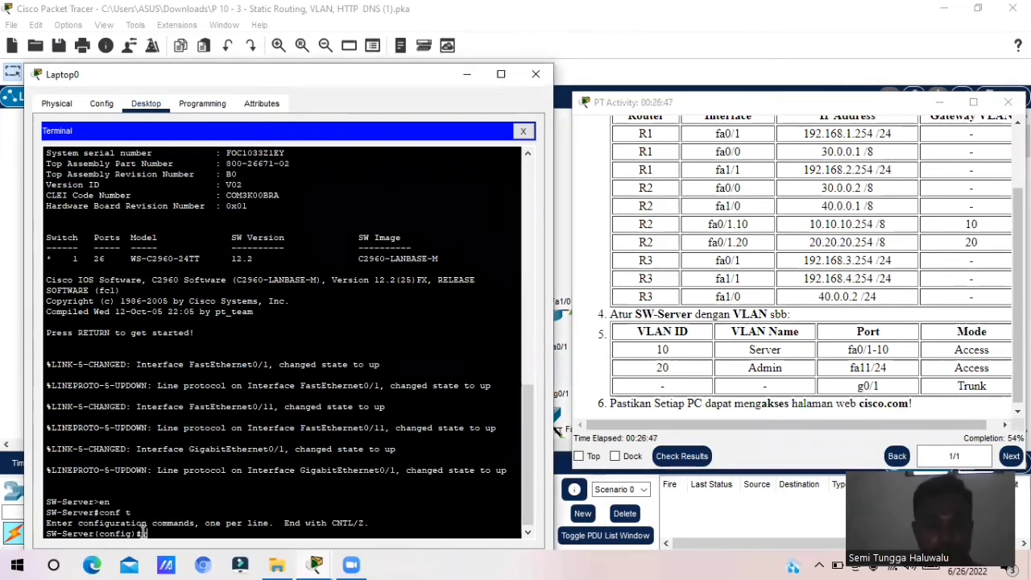
pyautogui.write('vlan')
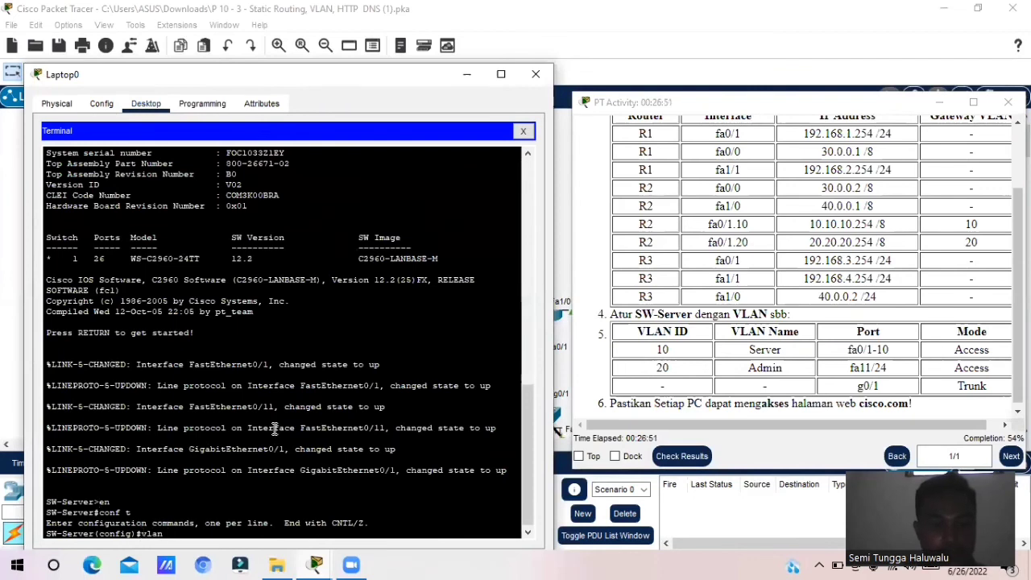
pyautogui.write(' 10')
pyautogui.press('Return')
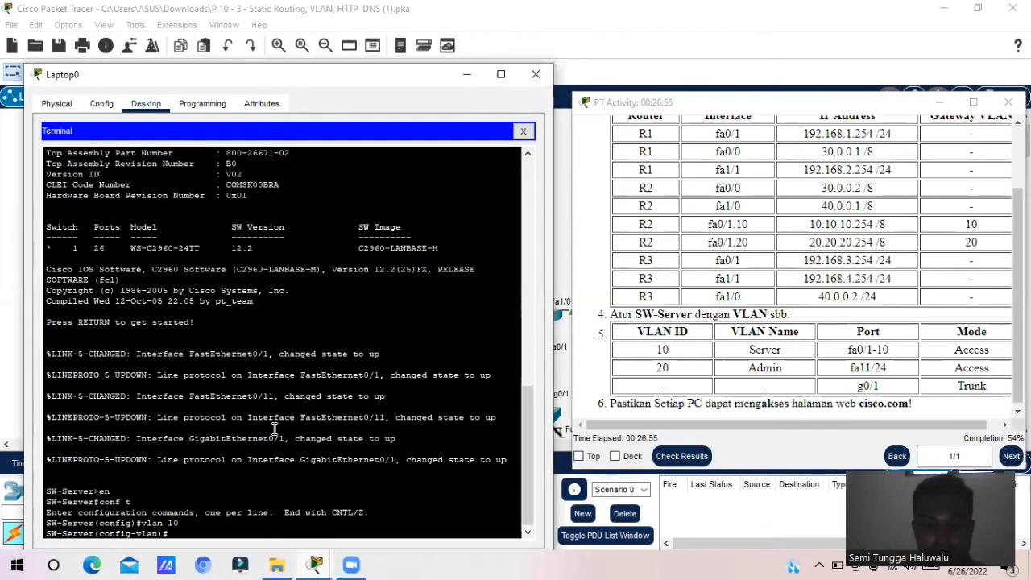
# Name VLAN 10 server and exit to global configuration mode with ex
pyautogui.write('name ')
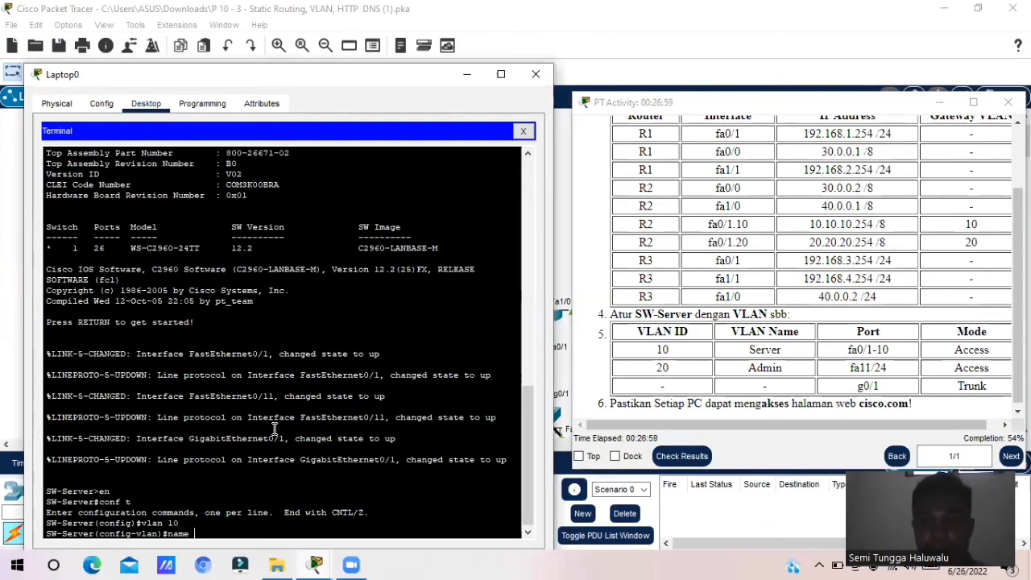
pyautogui.write('ser')
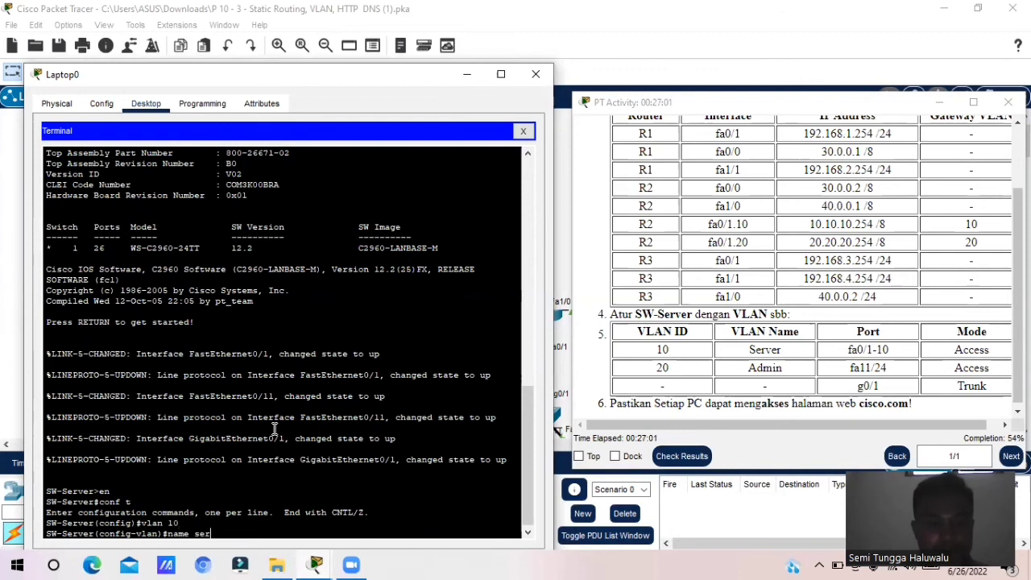
pyautogui.write('ver')
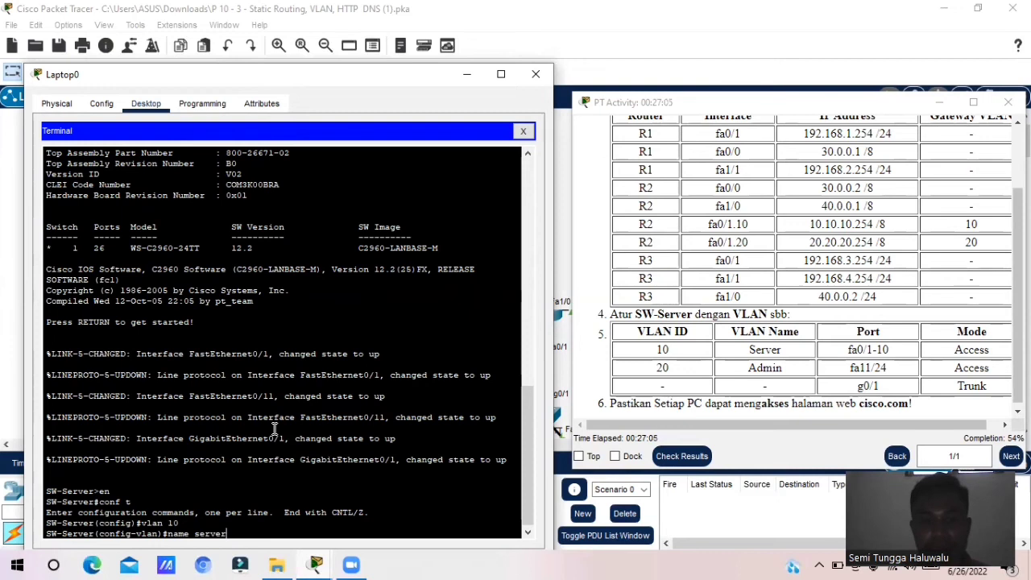
pyautogui.press('Return')
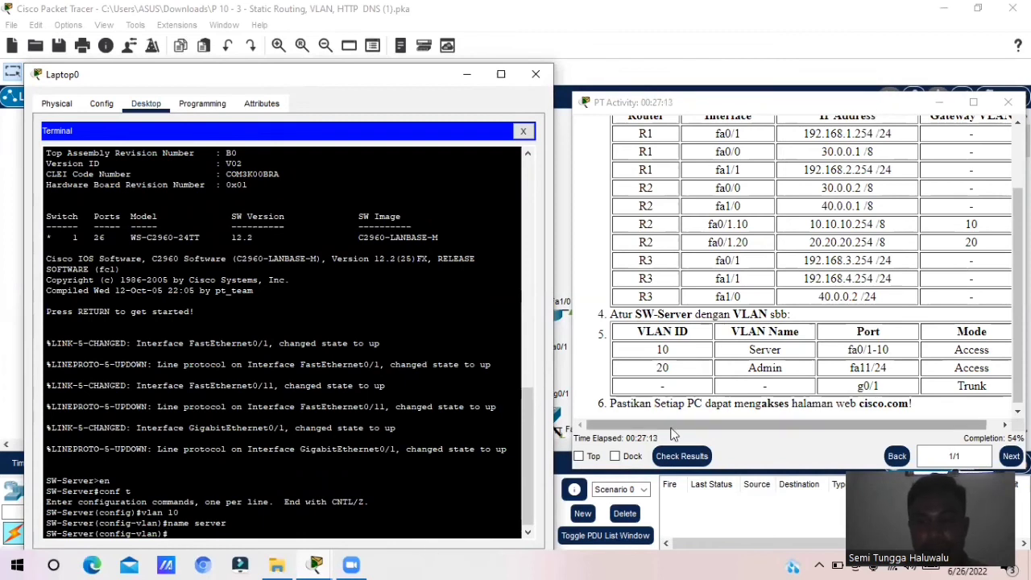
pyautogui.moveTo(670, 427)
pyautogui.mouseDown()
pyautogui.moveTo(680, 427)
pyautogui.moveTo(672, 437)
pyautogui.mouseUp()
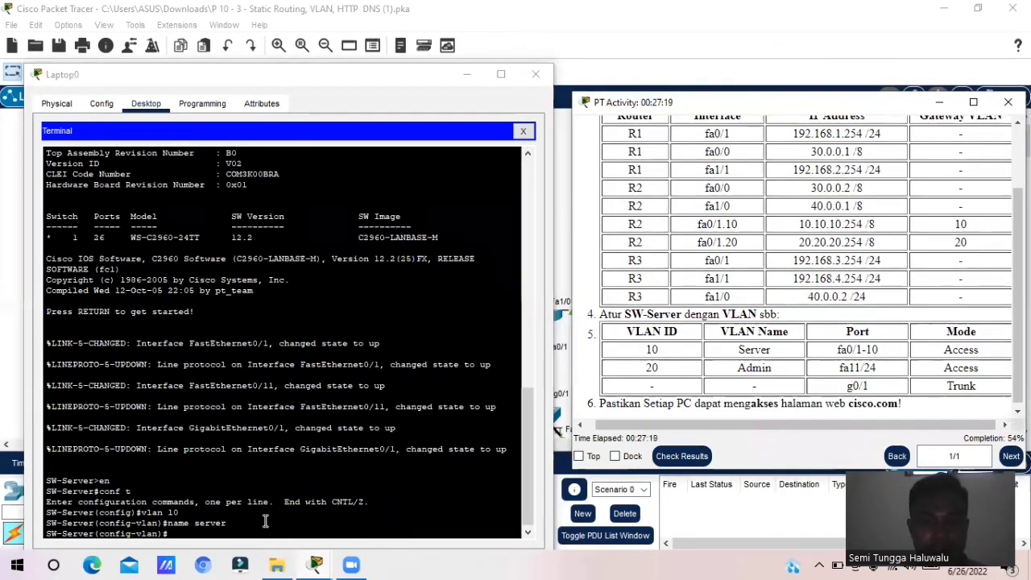
pyautogui.click(186, 528)
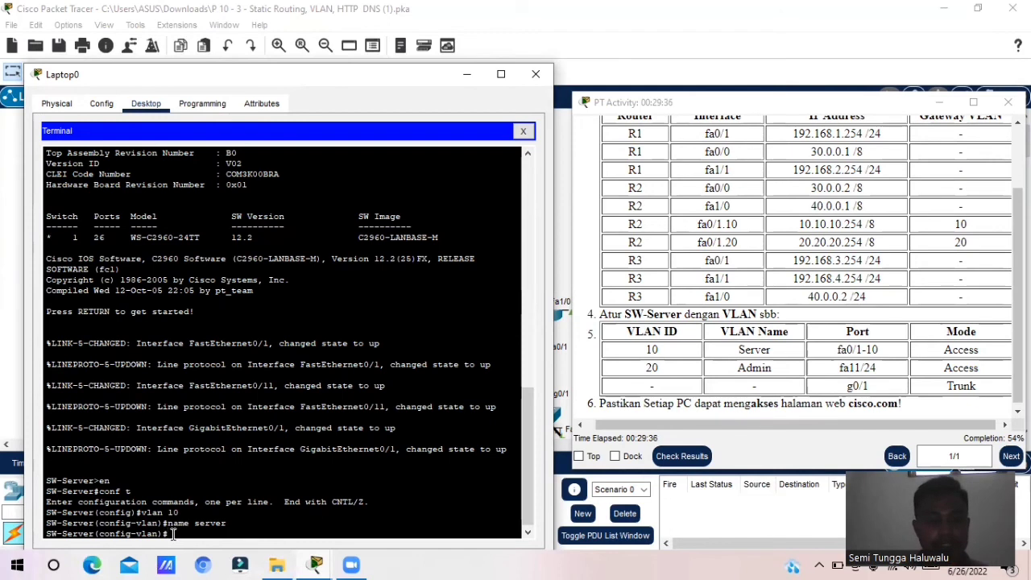
pyautogui.write('x')
pyautogui.press('Return')
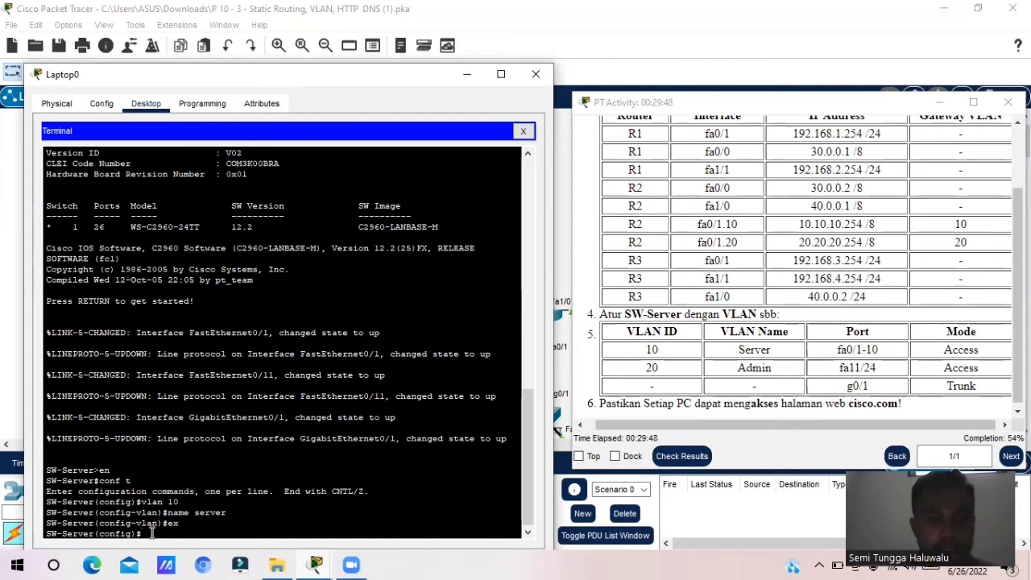
# Set the interface range fa0/1-10 on SW-Server to access mode using int ra fa0/1-10 and sw mode access
pyautogui.write('int')
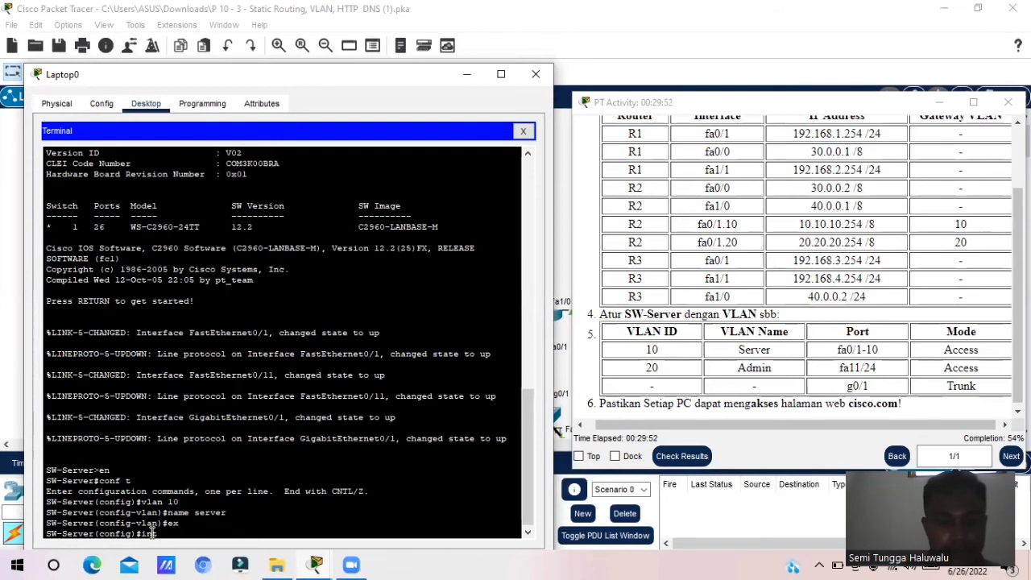
pyautogui.write(' ra fa')
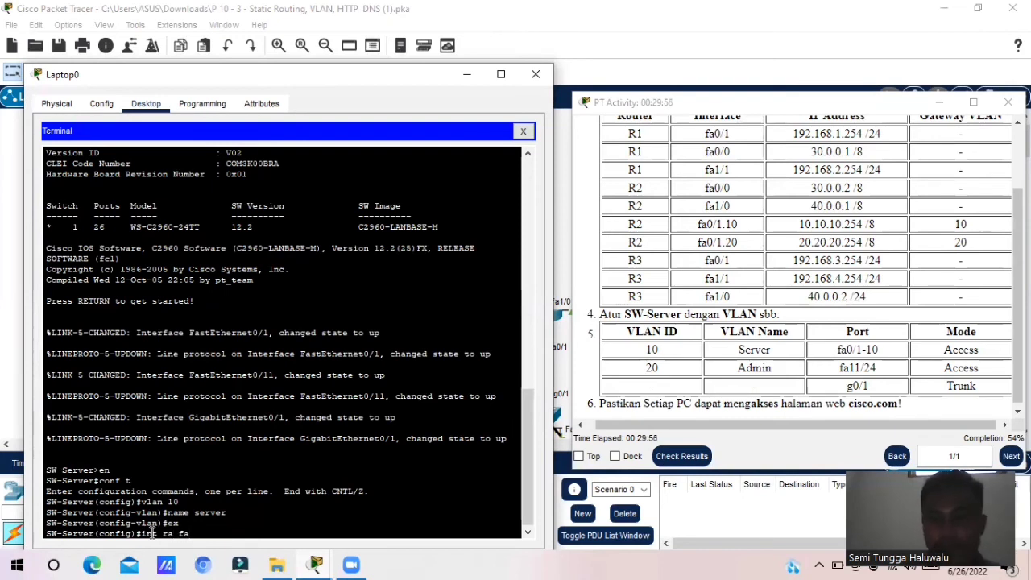
pyautogui.write('0')
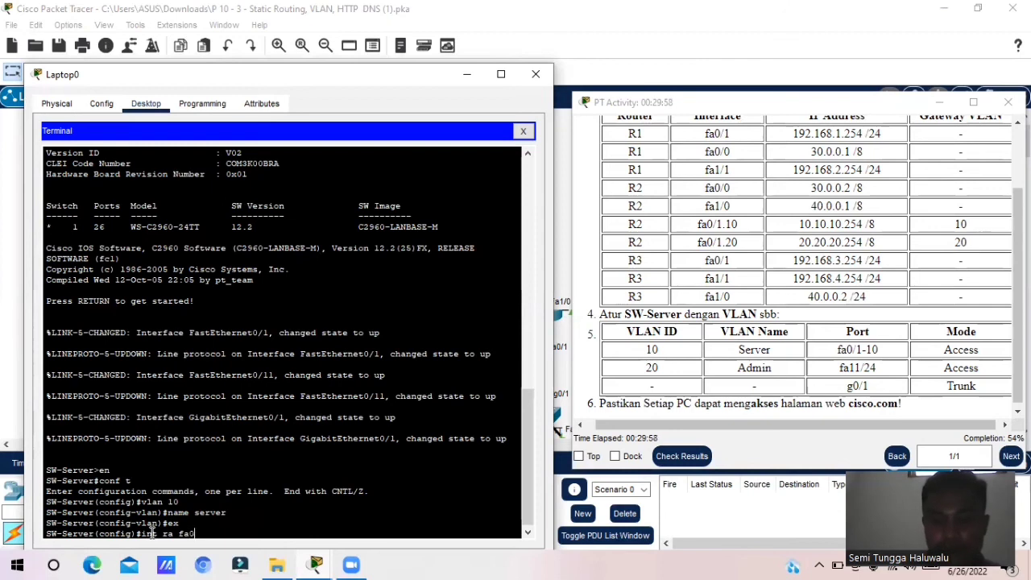
pyautogui.write('/1-10')
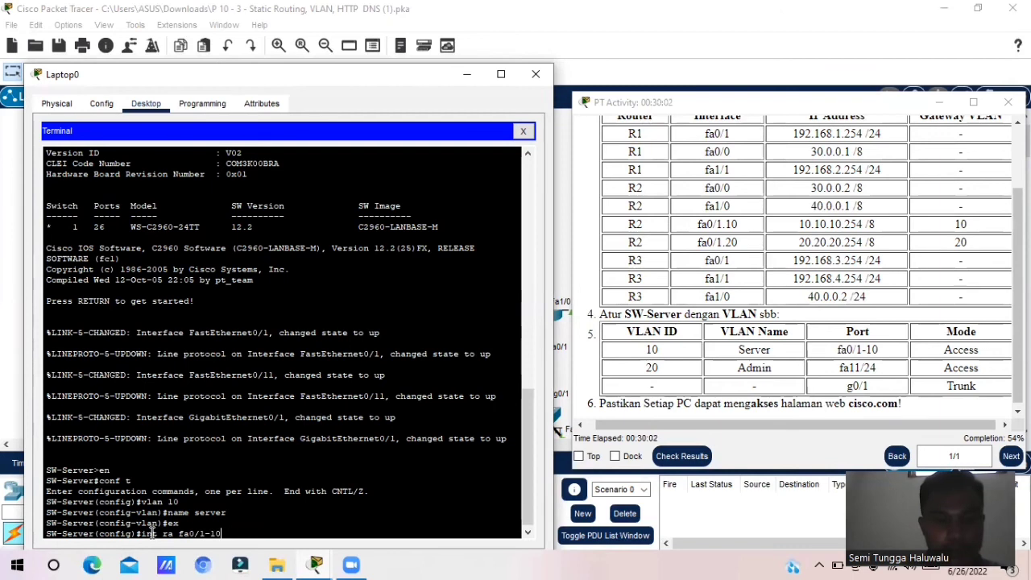
pyautogui.press('Return')
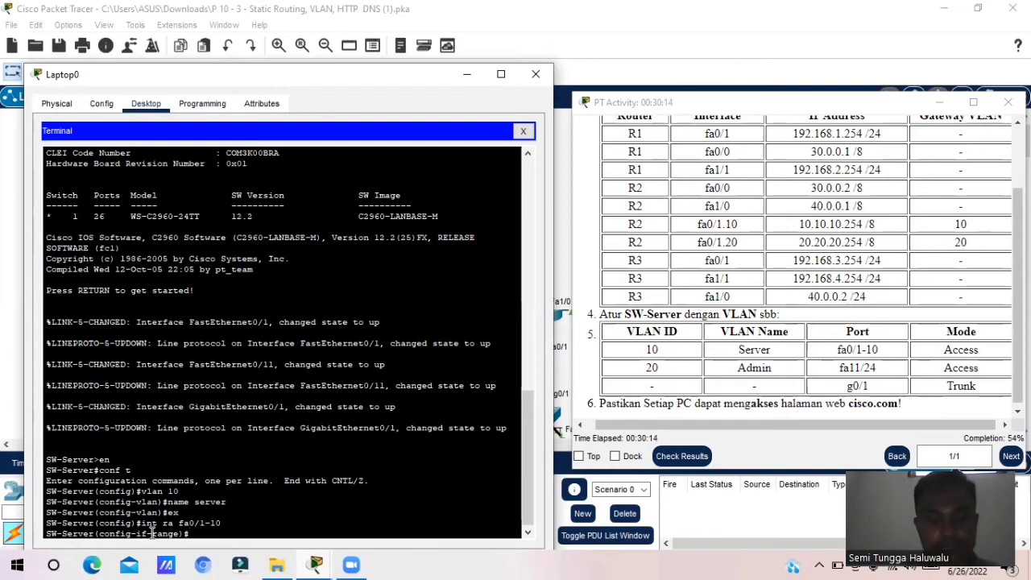
pyautogui.write('sw moded')
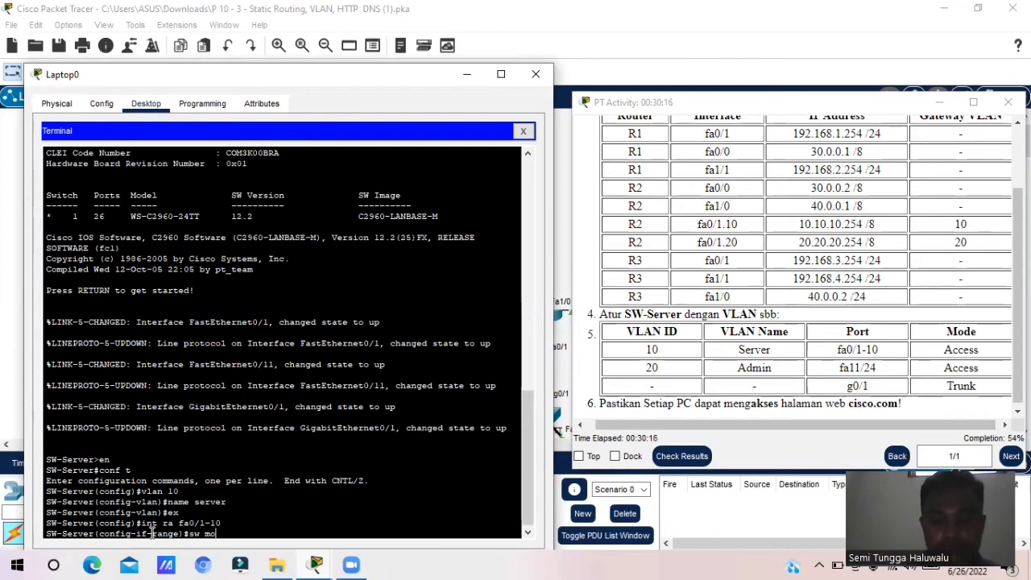
pyautogui.press('BackSpace')
pyautogui.press('BackSpace')
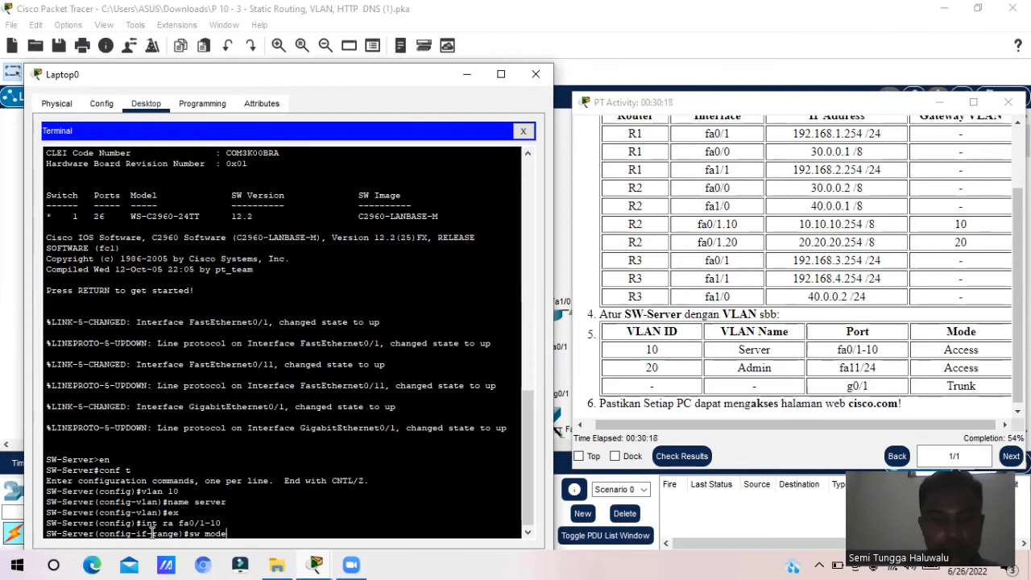
pyautogui.write('access')
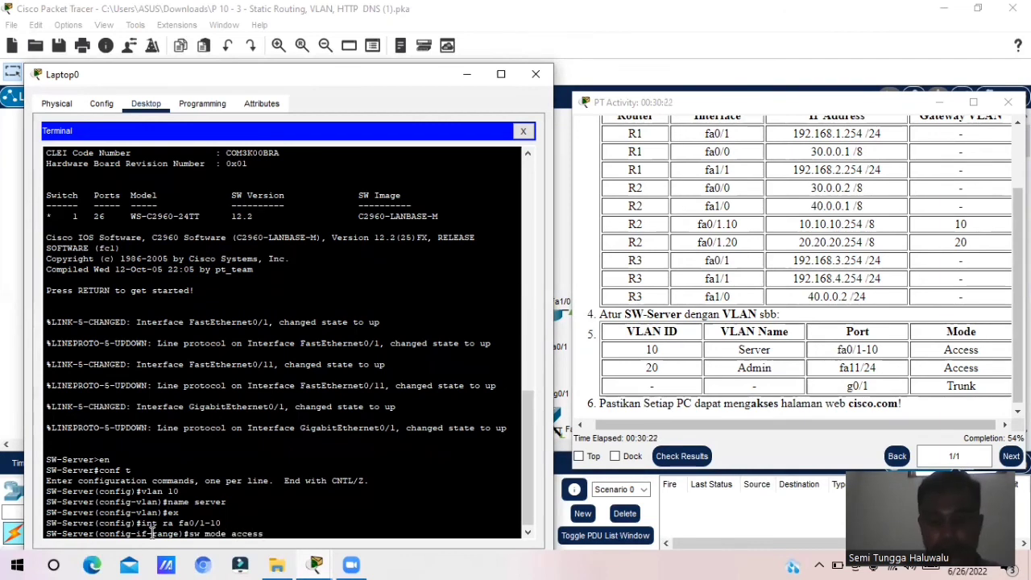
pyautogui.press('Return')
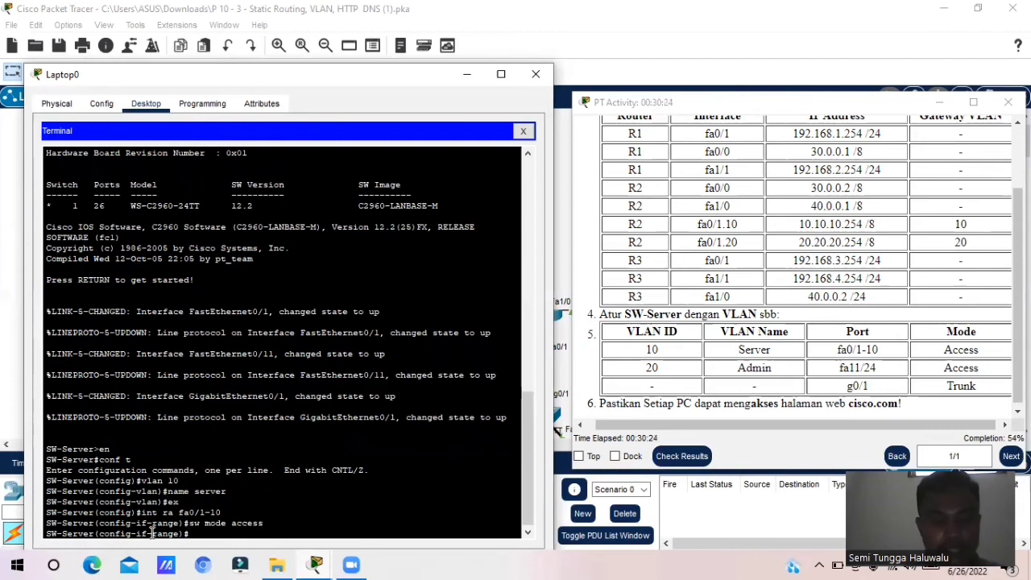
# Assign the fa0/1-10 interface range to VLAN 10 using sw access vlan 10 and exit to global configuration mode with ex
pyautogui.write('sw a')
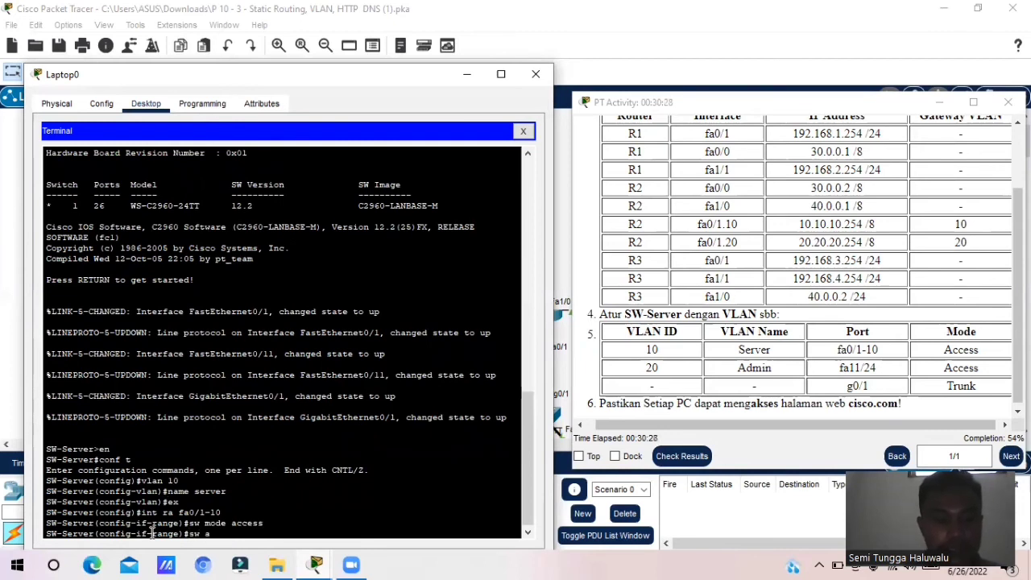
pyautogui.write('cce')
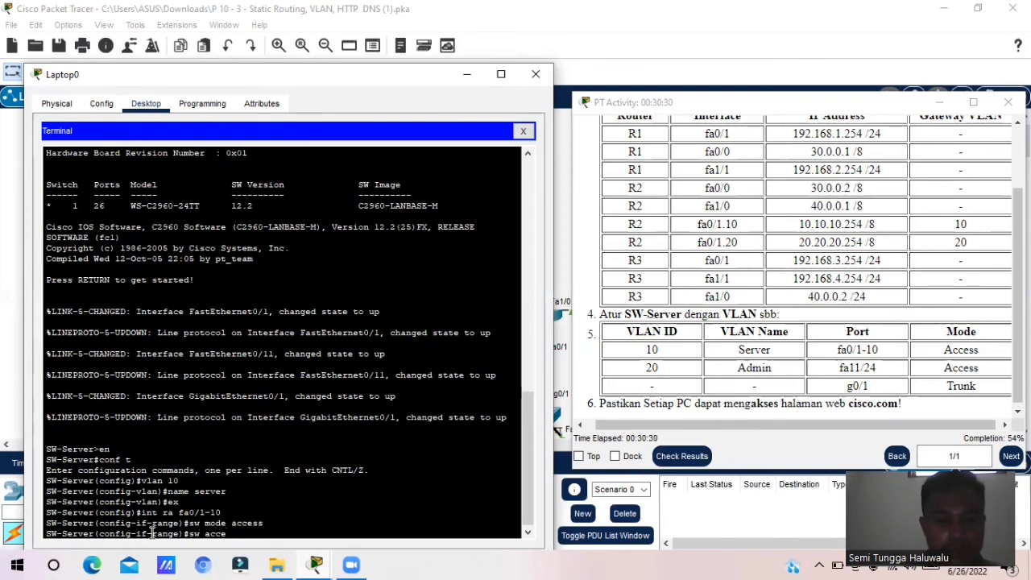
pyautogui.write('ss')
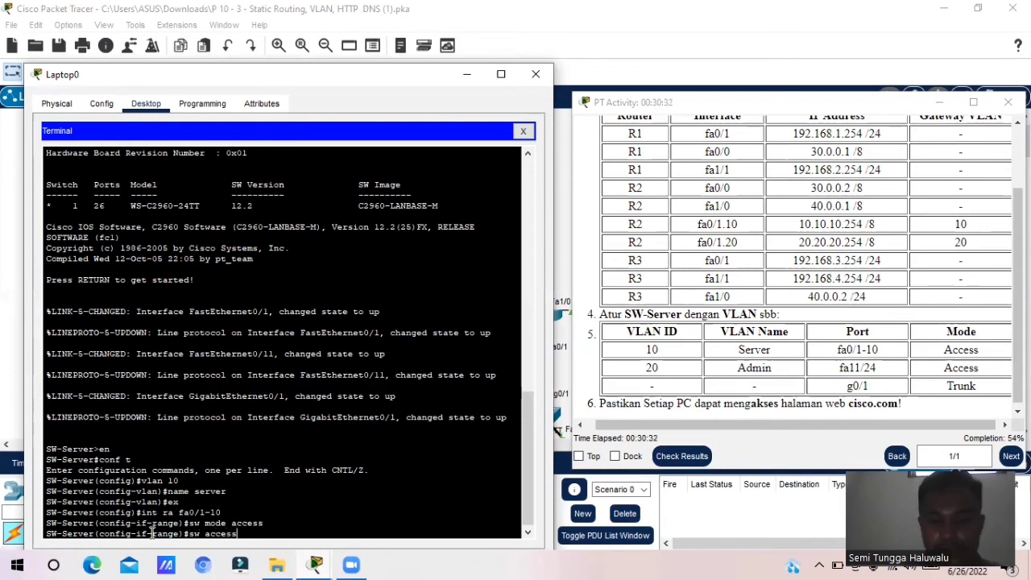
pyautogui.write(' vlan')
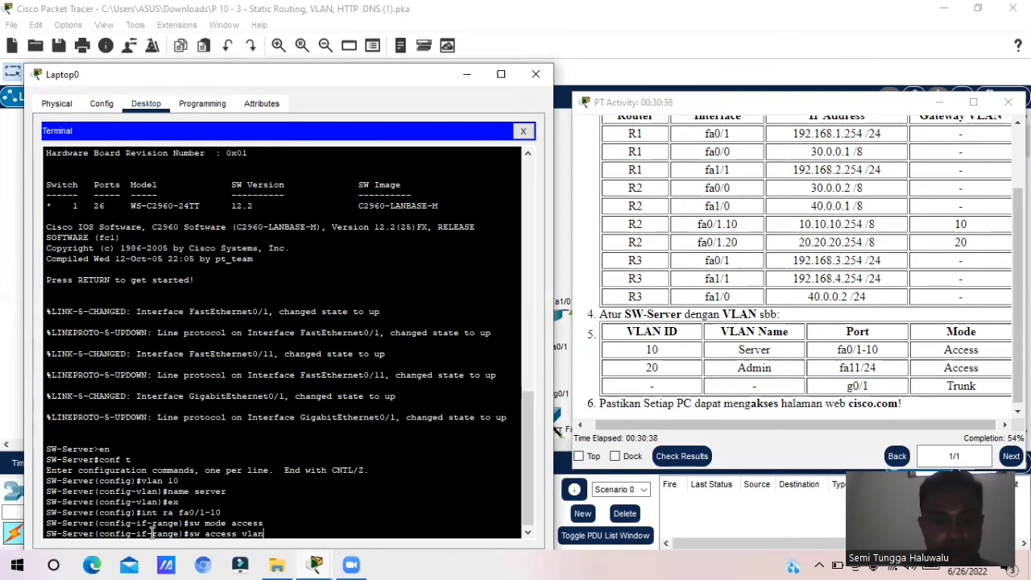
pyautogui.write('10')
pyautogui.press('Return')
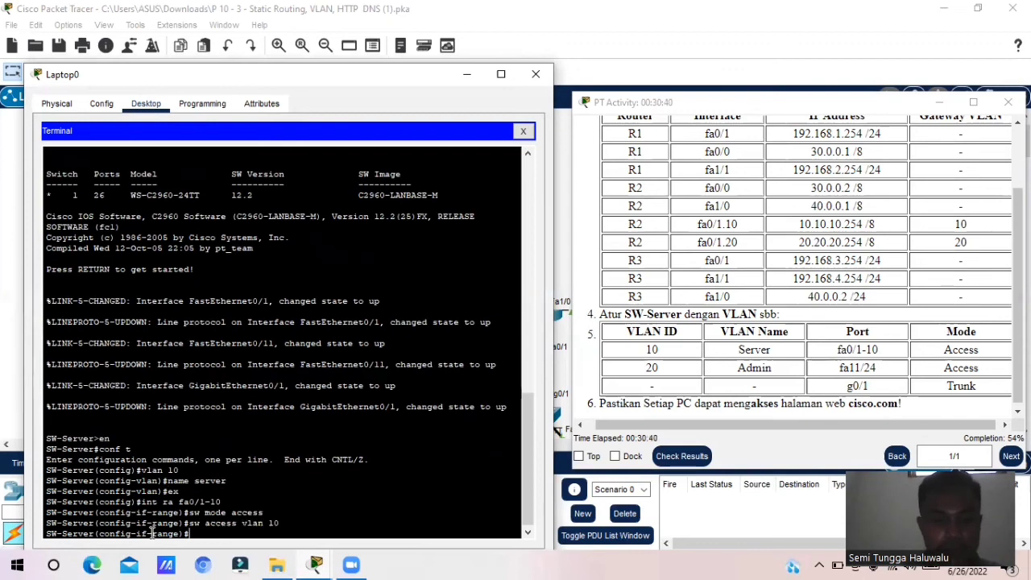
pyautogui.write('ex')
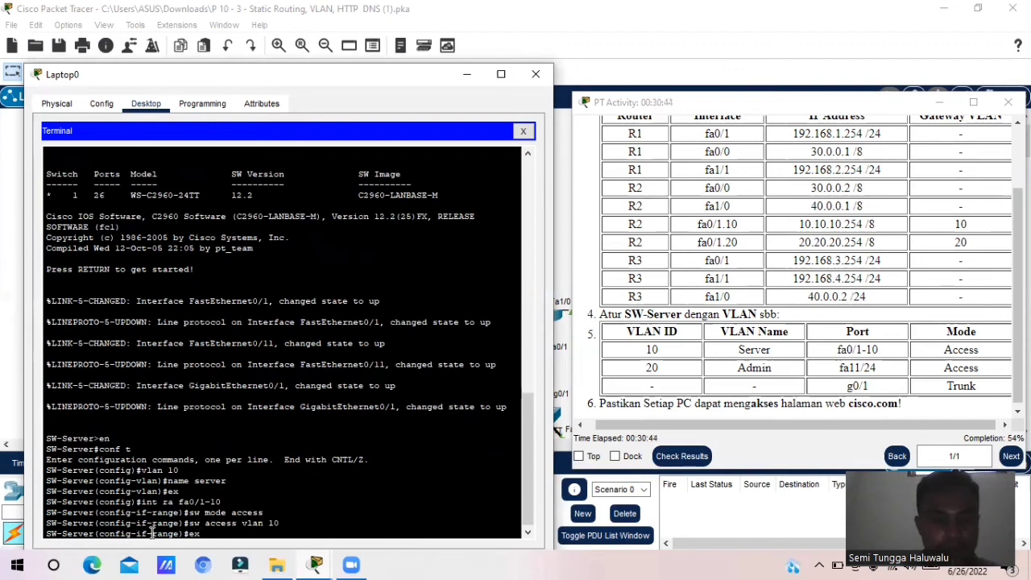
pyautogui.press('Return')
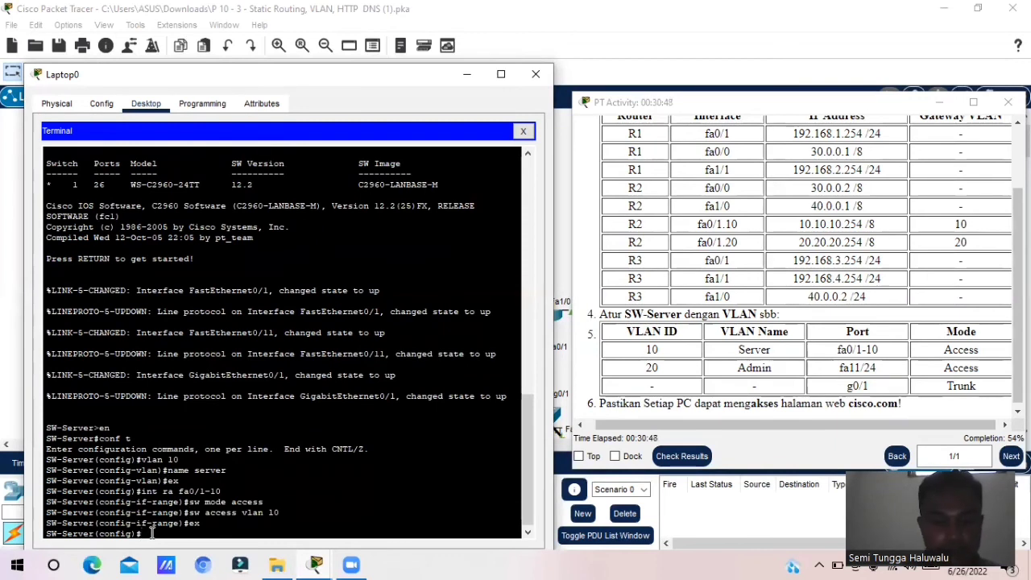
# Create VLAN 20 on SW-Server, name it Admin, and exit to global configuration mode with ex
pyautogui.write('vlan ')
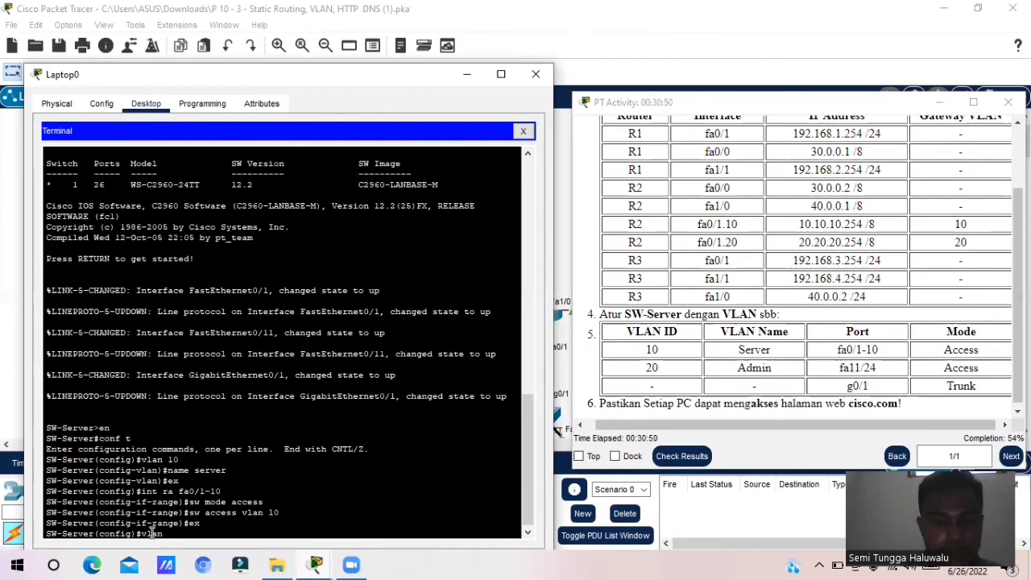
pyautogui.write('20')
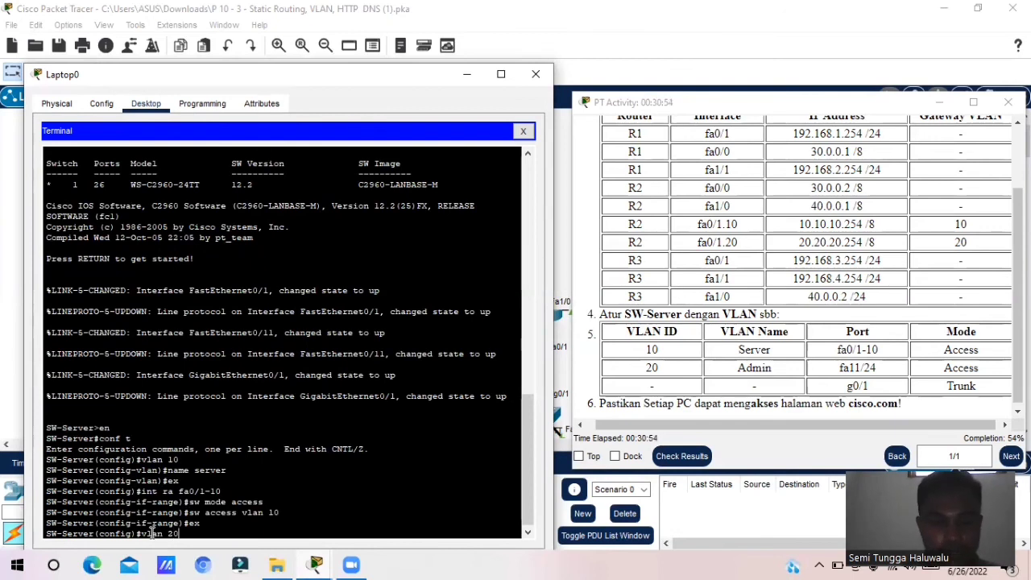
pyautogui.press('Return')
pyautogui.write('nam')
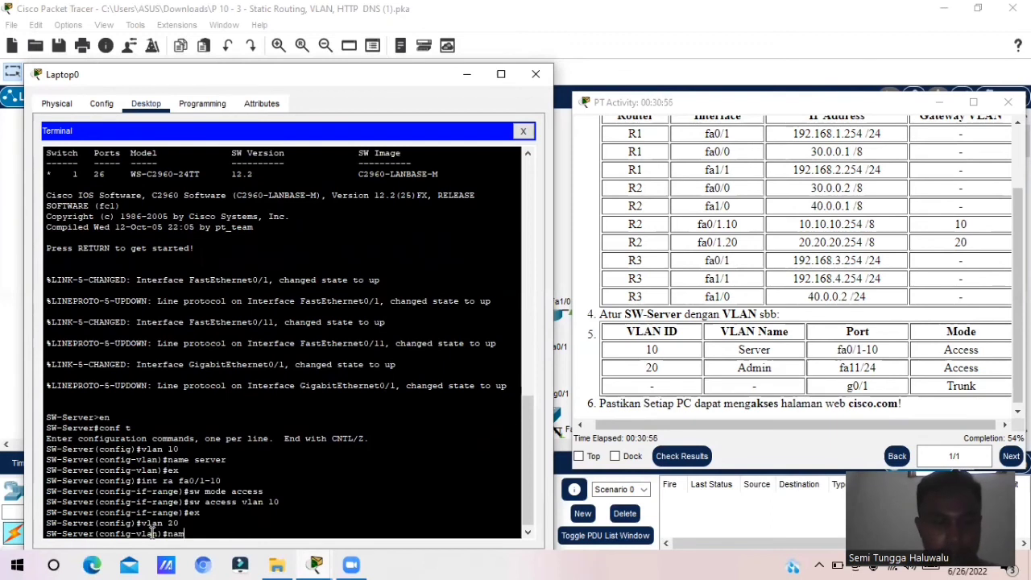
pyautogui.write('e')
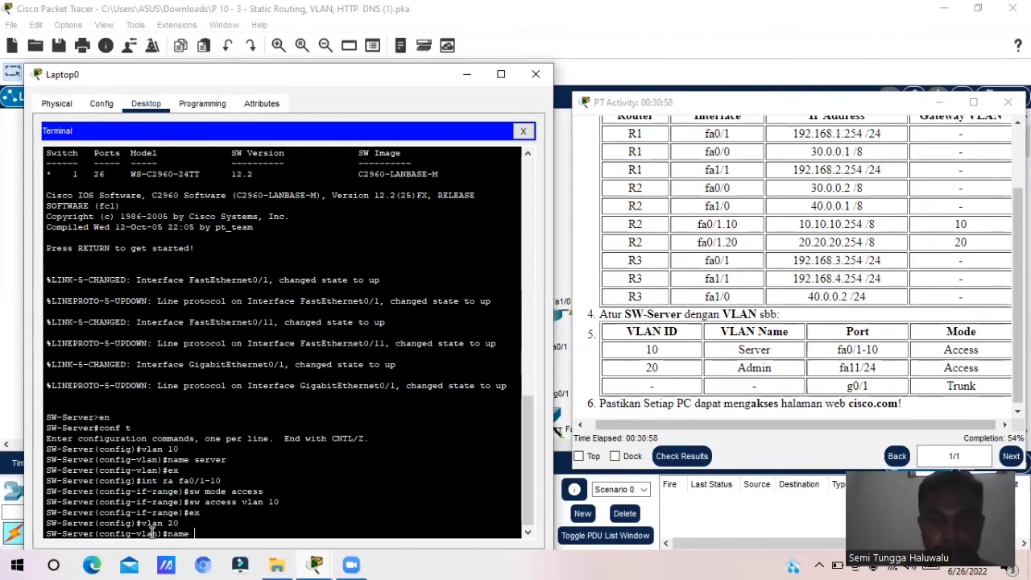
pyautogui.write(' add')
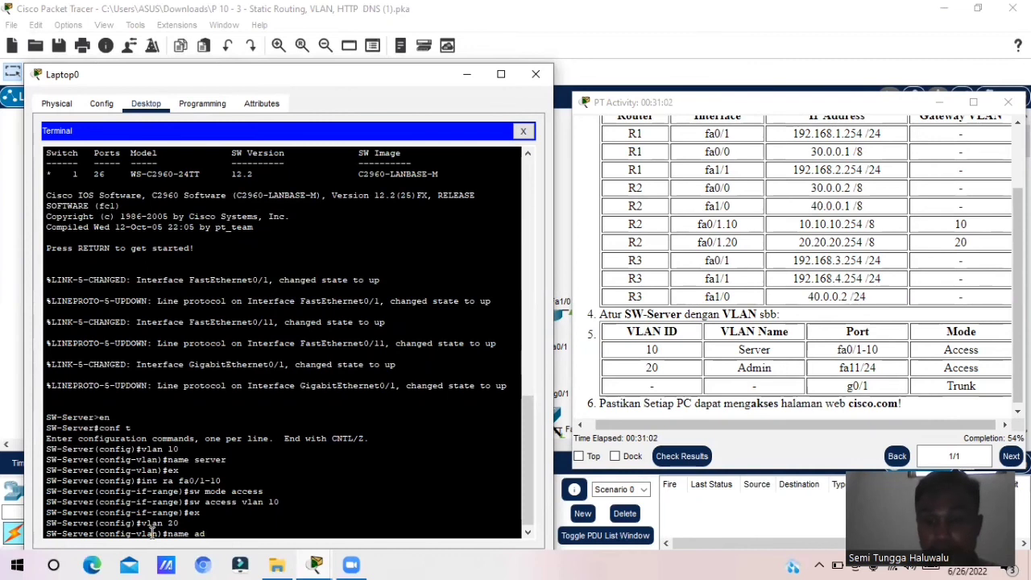
pyautogui.press('BackSpace')
pyautogui.press('BackSpace')
pyautogui.press('BackSpace')
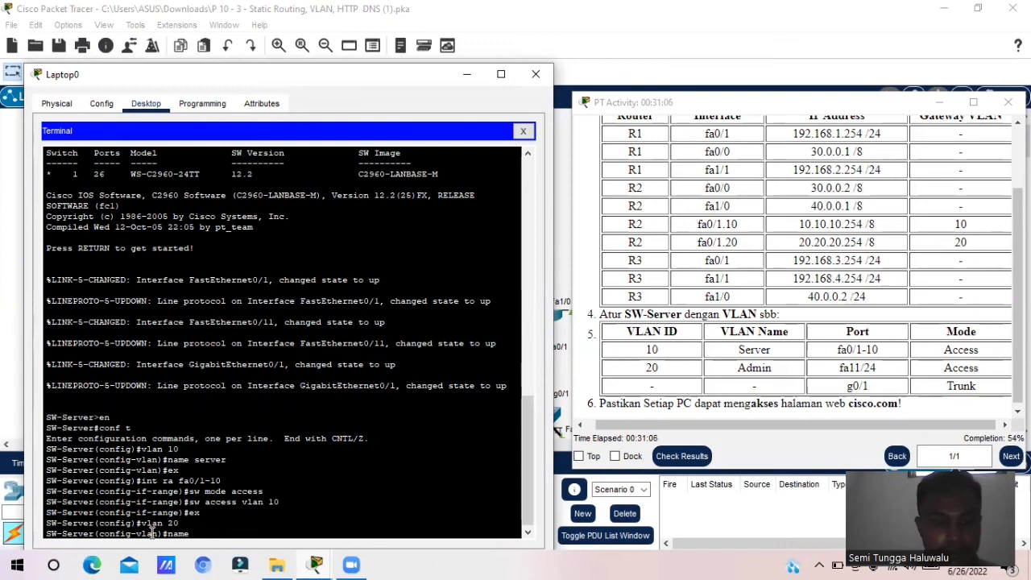
pyautogui.write('Admin')
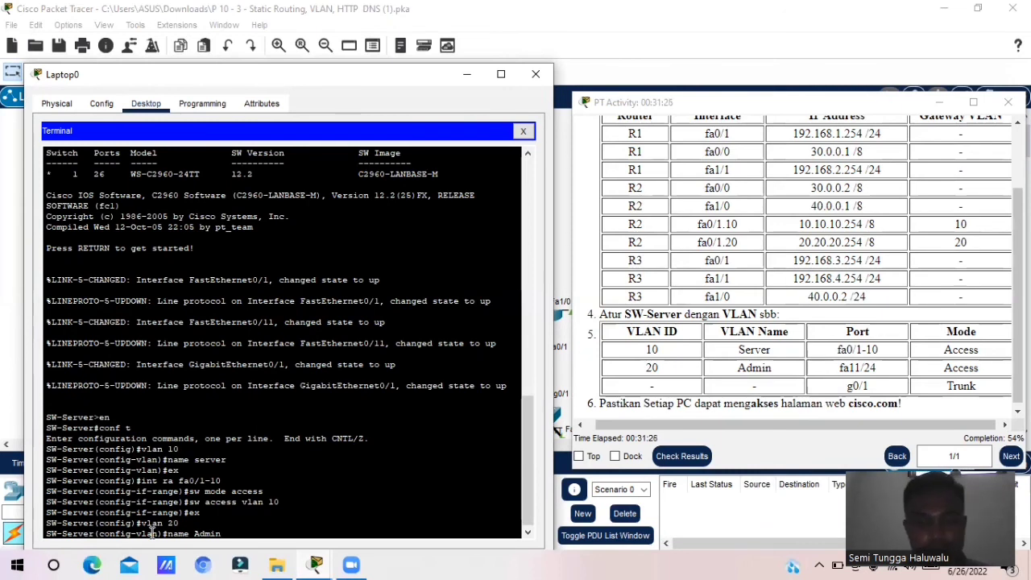
pyautogui.press('Return')
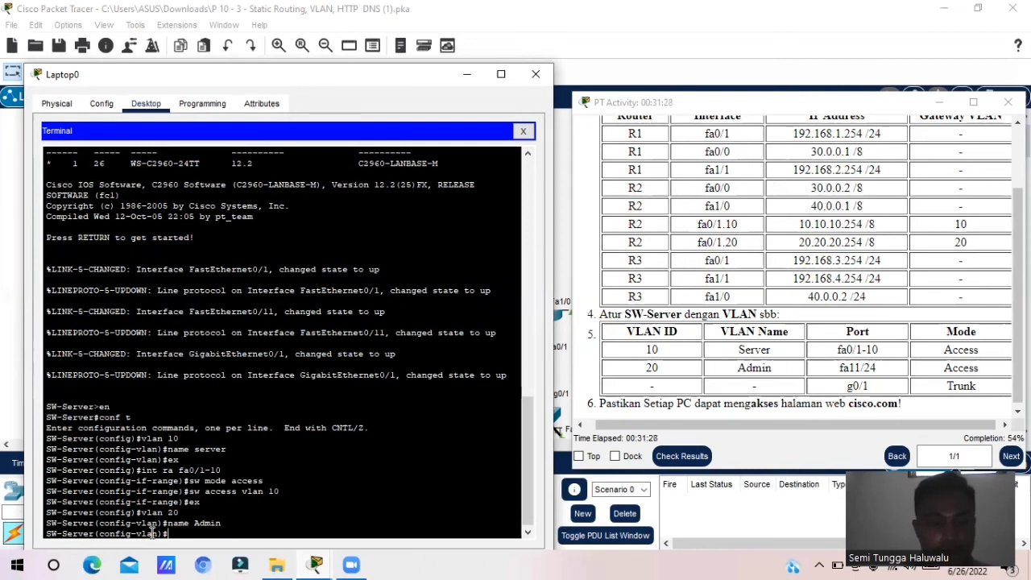
pyautogui.write('ex')
pyautogui.press('Return')
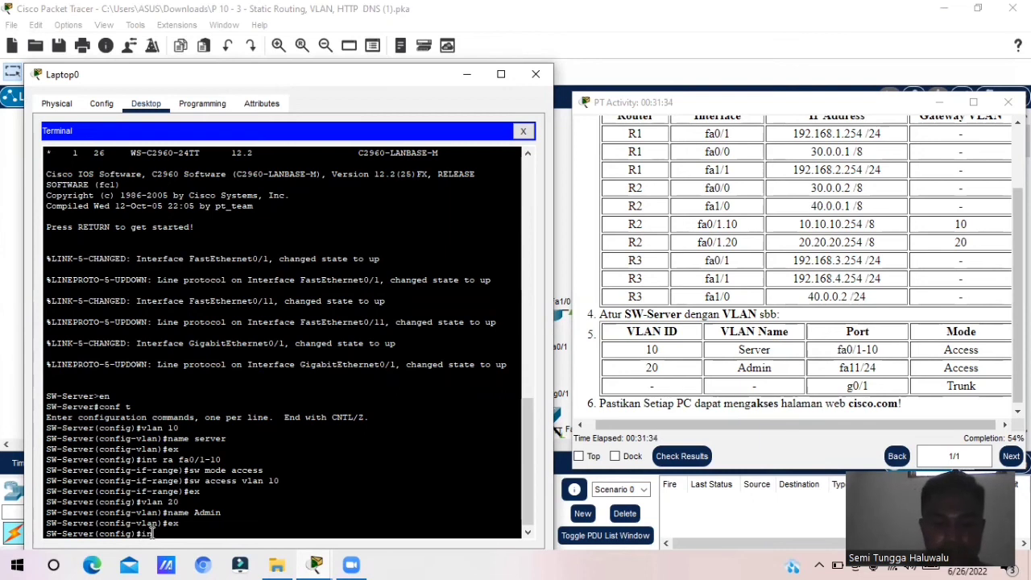
# Try to enter configuration of the interface range fa0/11-24 on SW-Server
pyautogui.write('ra')
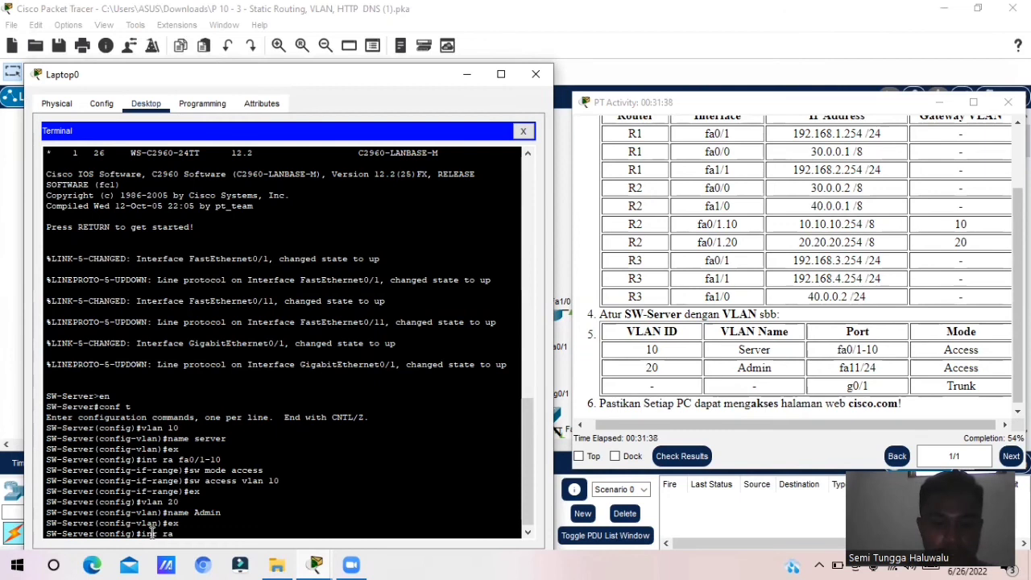
pyautogui.write(' fa')
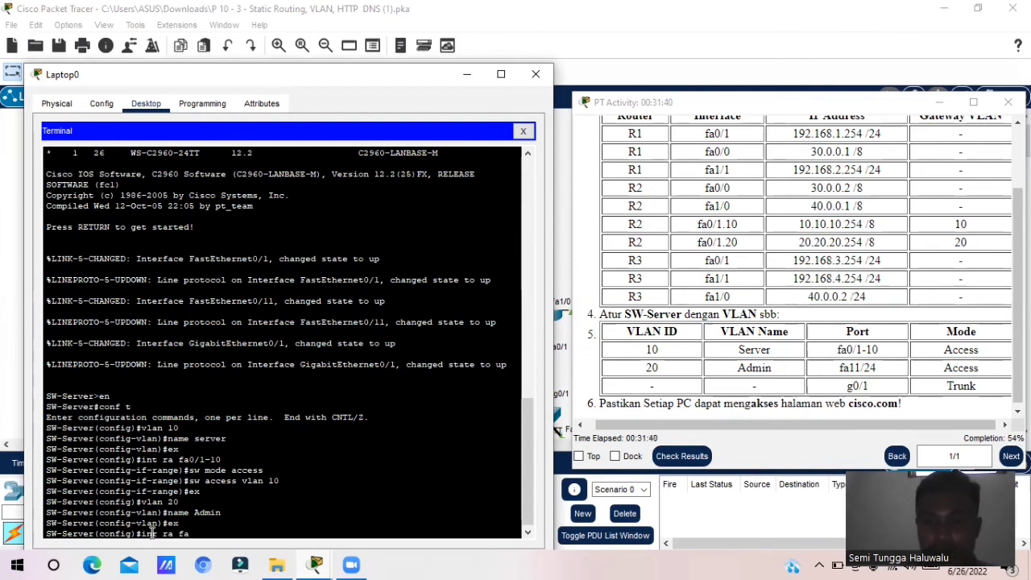
pyautogui.write('0/11')
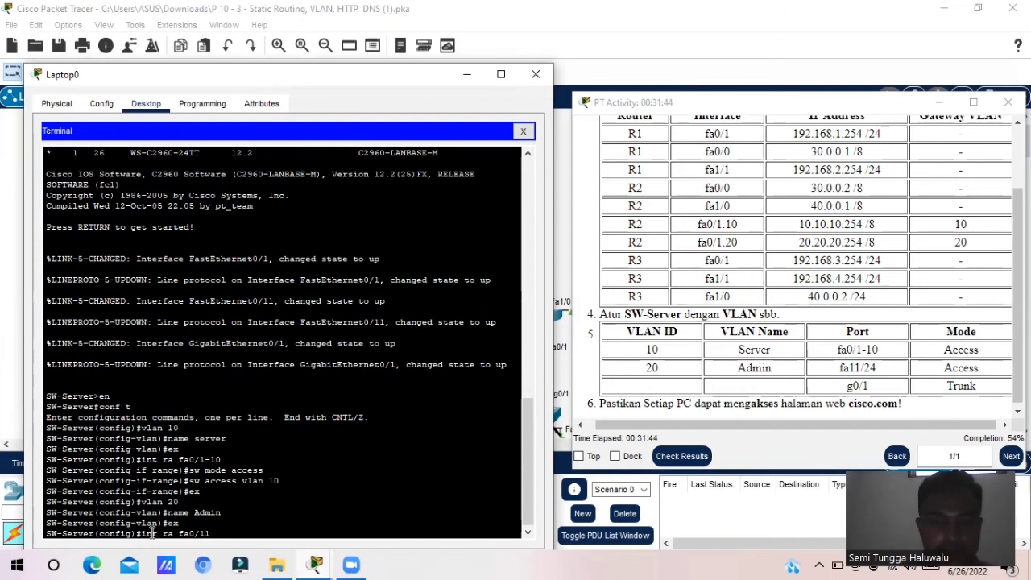
pyautogui.write('-')
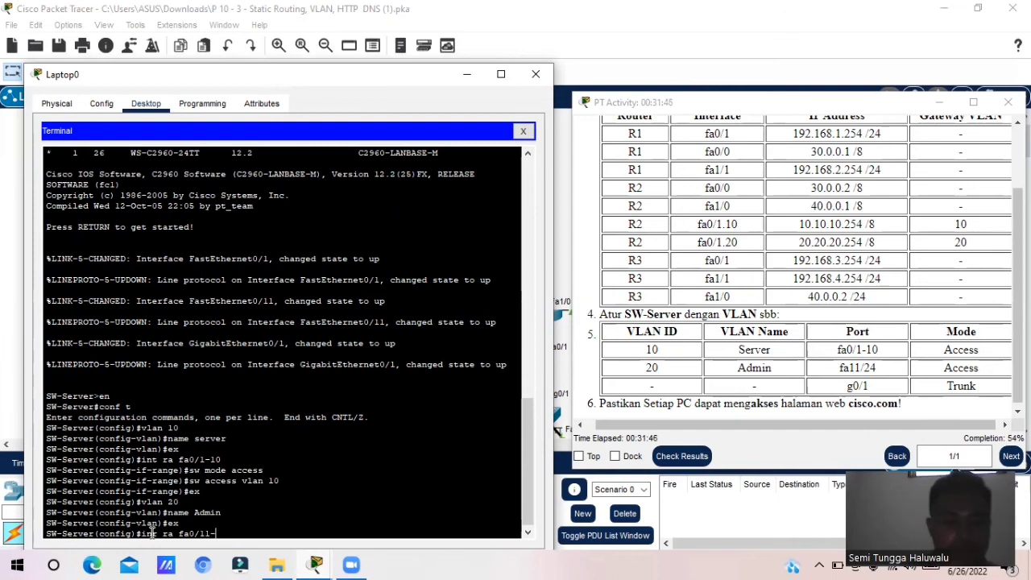
pyautogui.write('24')
pyautogui.press('Return')
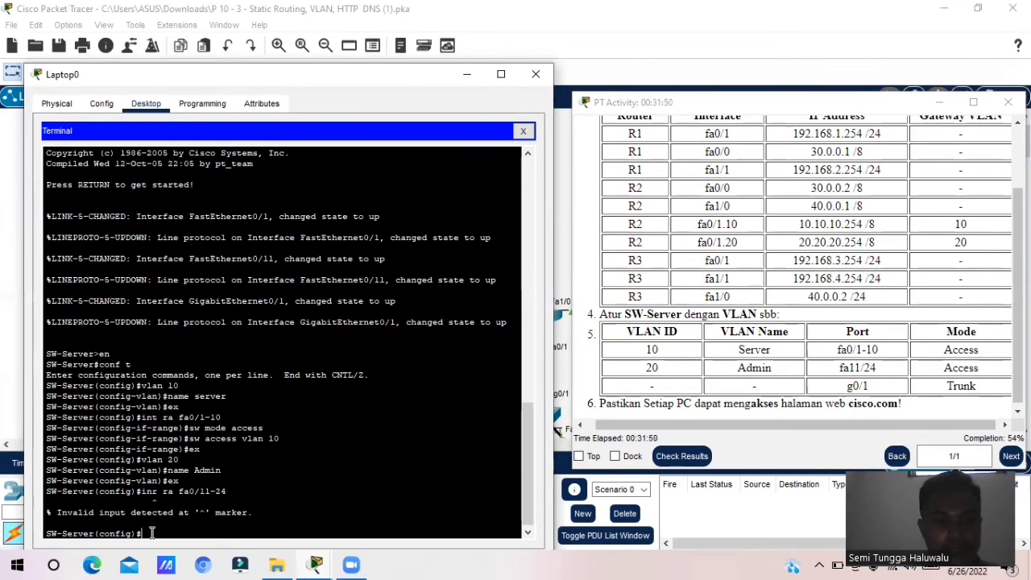
# Correct the mistyped interface range command to int ra fa0/11-24 and run it
pyautogui.press('Up')
pyautogui.press('Left')
pyautogui.press('Left')
pyautogui.press('Left')
pyautogui.press('Left')
pyautogui.press('Left')
pyautogui.press('Left')
pyautogui.press('Left')
pyautogui.press('Left')
pyautogui.press('Left')
pyautogui.press('Left')
pyautogui.press('Left')
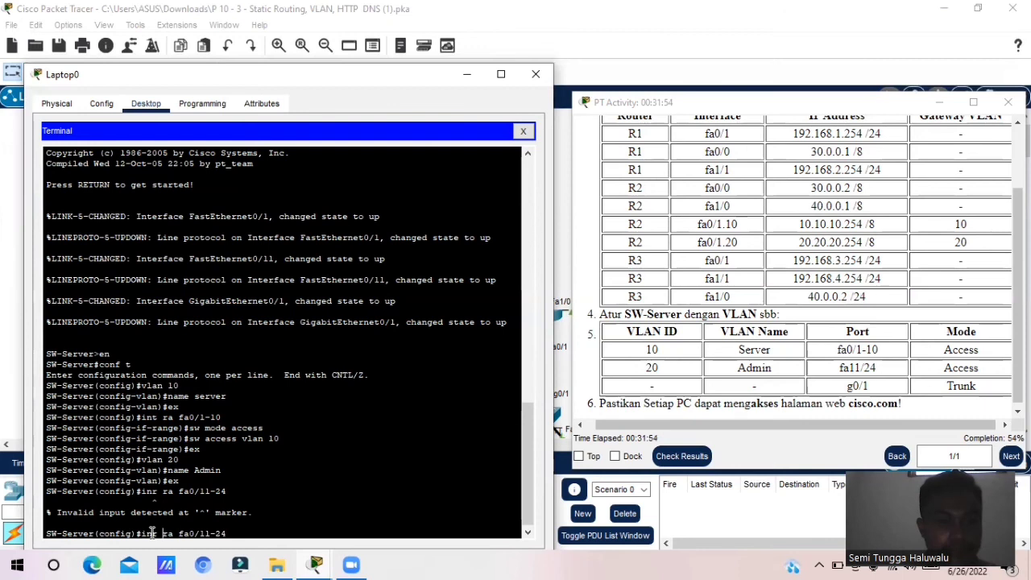
pyautogui.press('BackSpace')
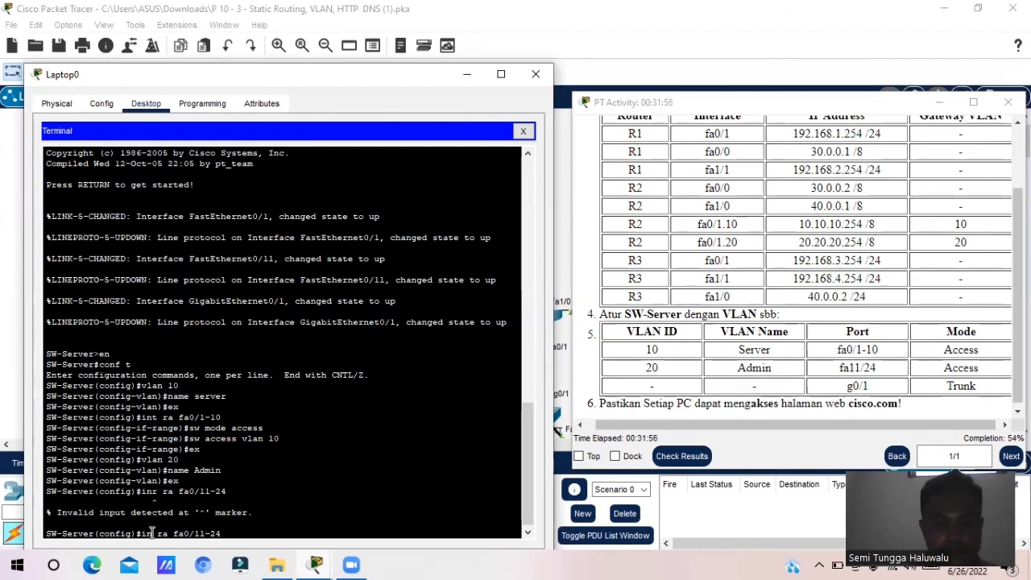
pyautogui.write('t')
pyautogui.press('Return')
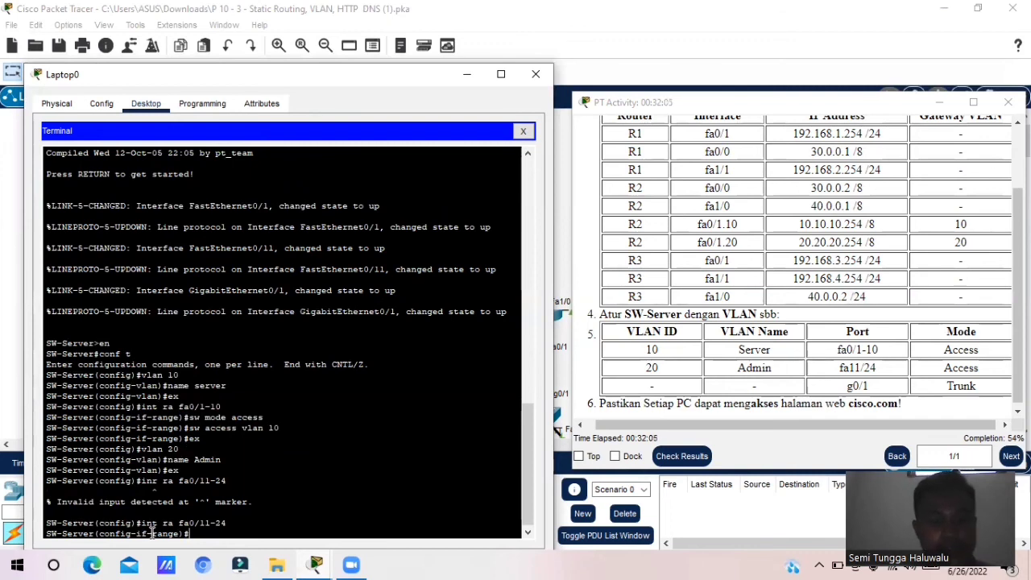
# Set the fa0/11-24 interface range to access mode using sw mode access
pyautogui.write('sw')
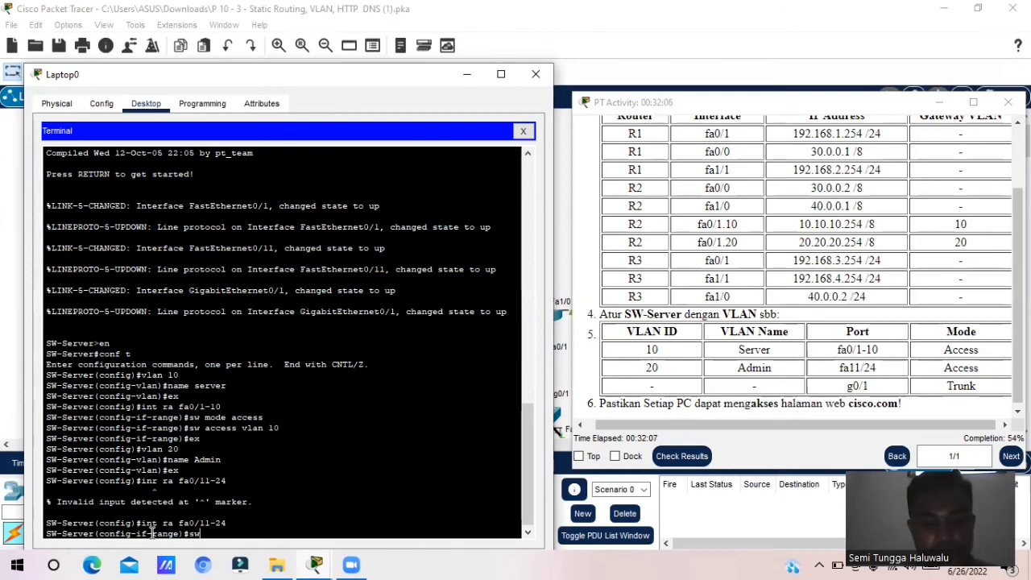
pyautogui.write(' mode')
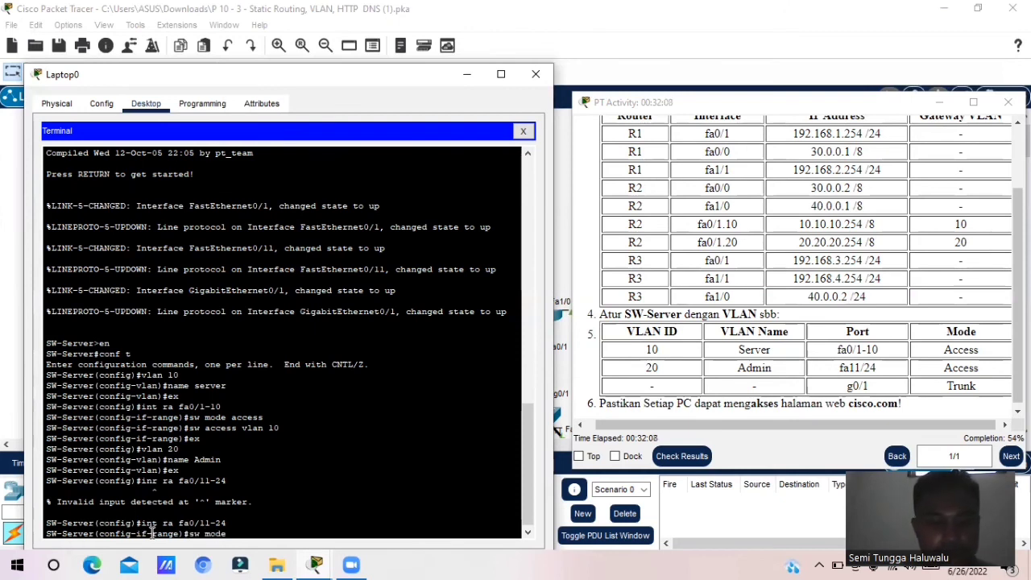
pyautogui.write(' access')
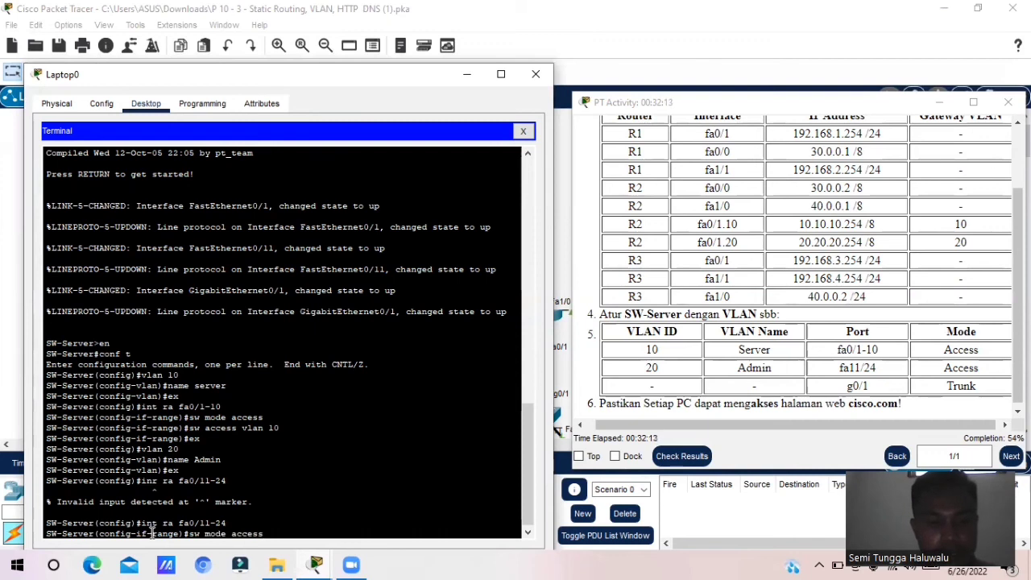
pyautogui.press('Return')
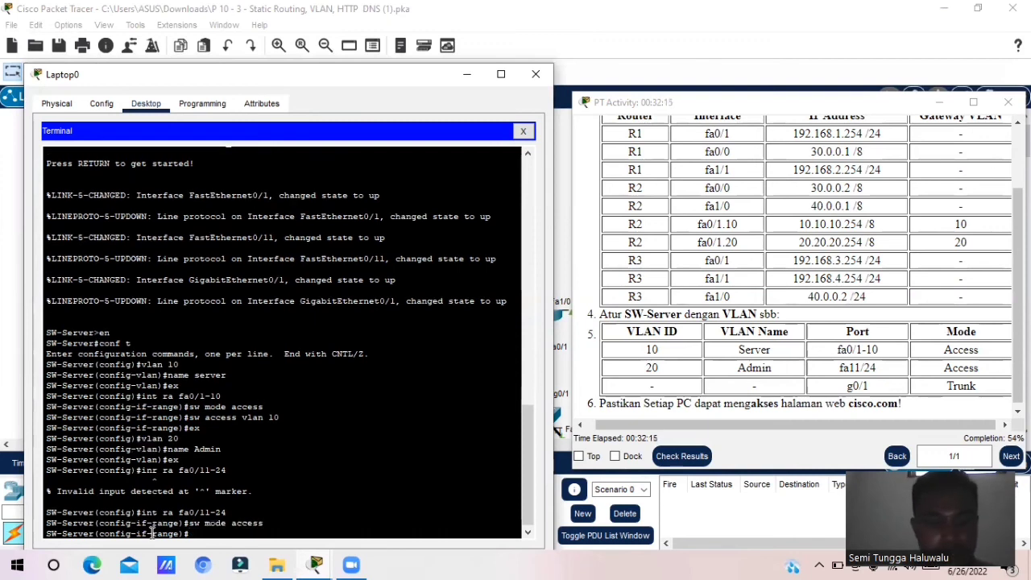
# Assign the fa0/11-24 interface range to VLAN 20 using sw access vlan 20 and exit to global configuration mode with ex
pyautogui.write('sw access')
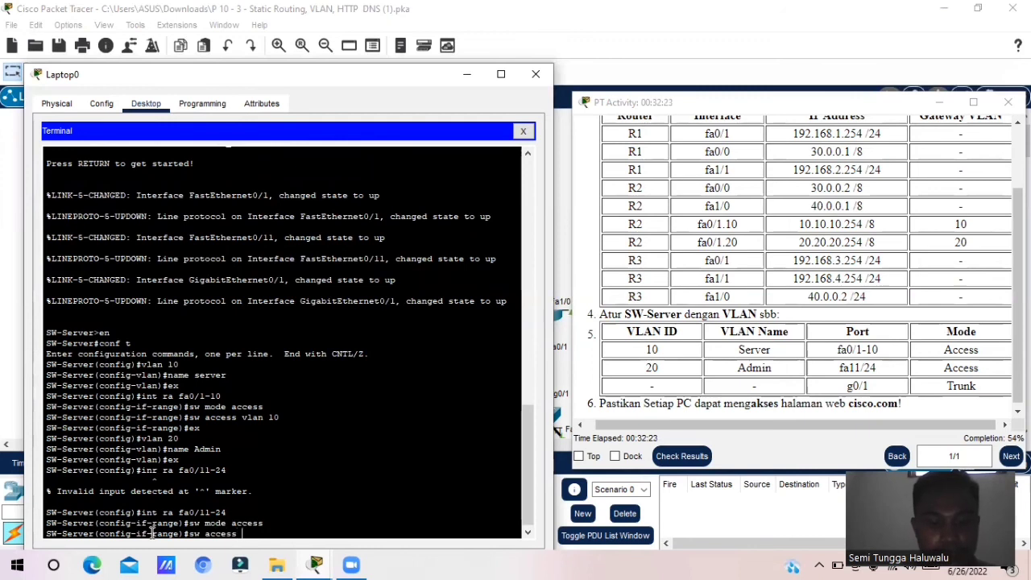
pyautogui.write(' vl')
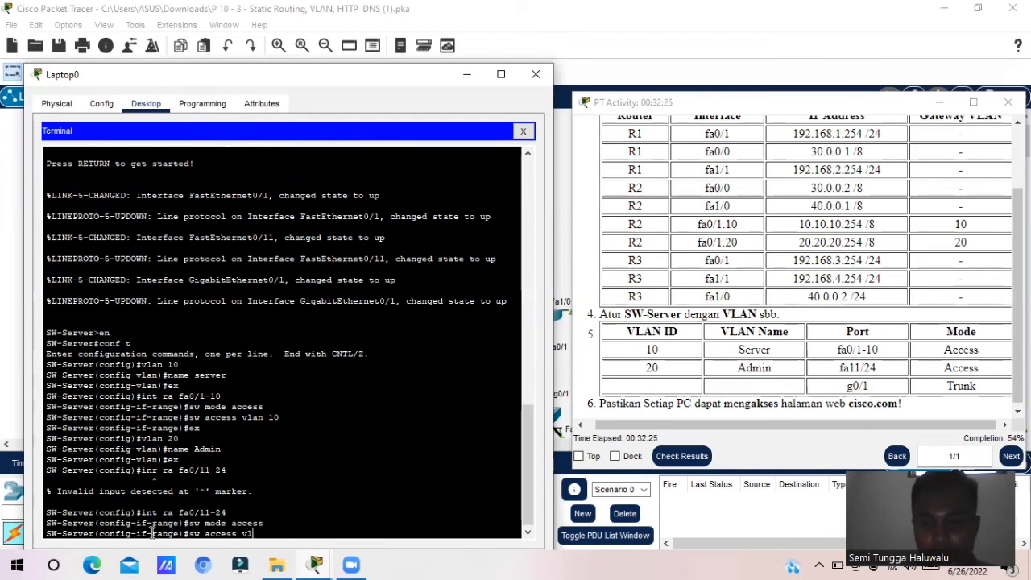
pyautogui.write('a')
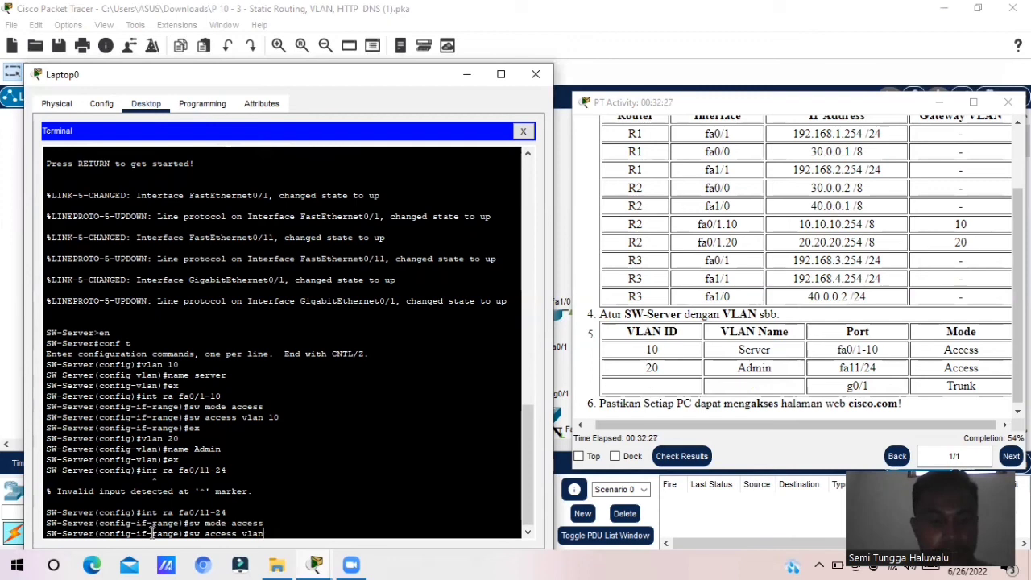
pyautogui.write('n 20')
pyautogui.press('Return')
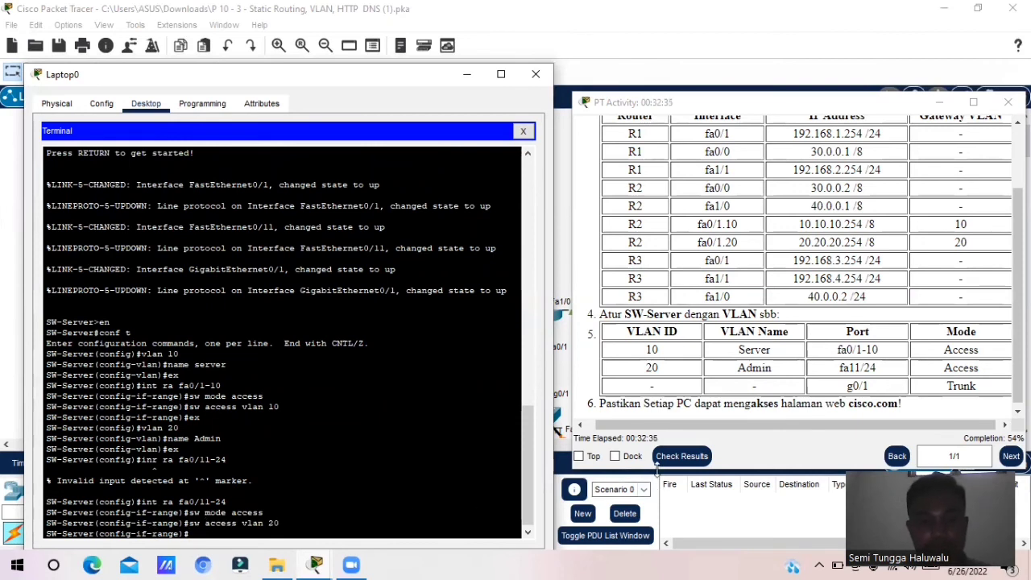
pyautogui.write('ex')
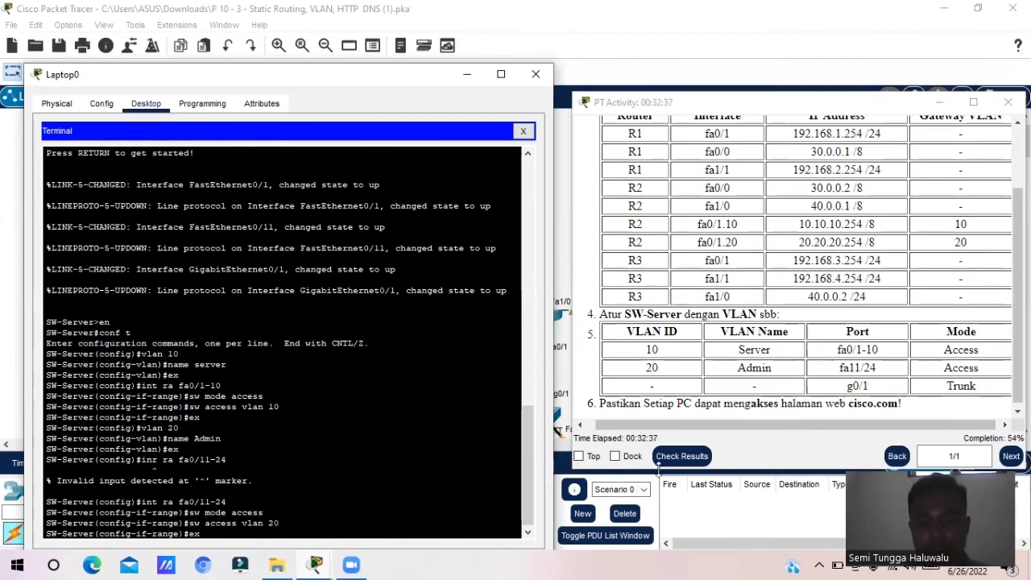
pyautogui.press('Return')
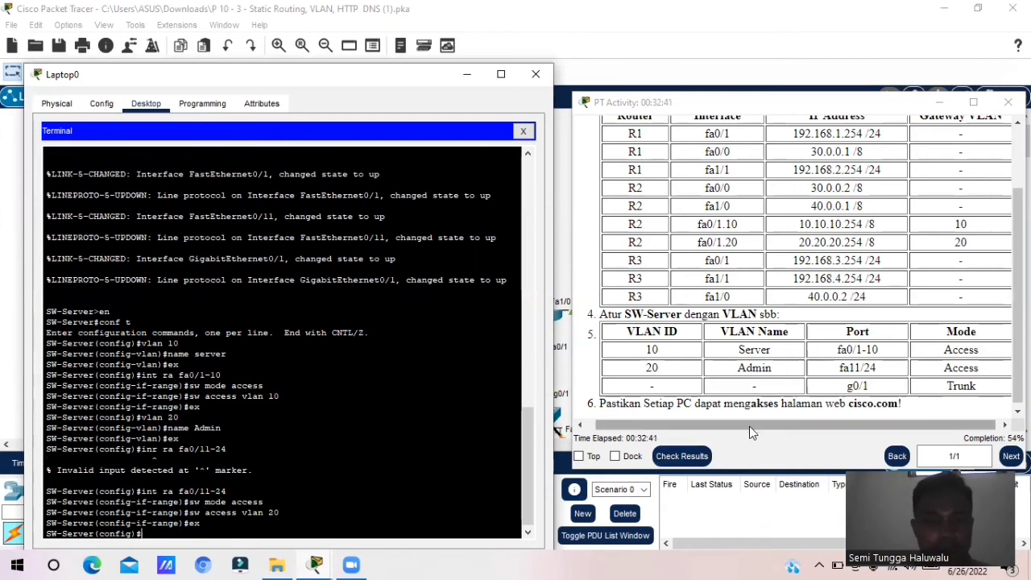
# Check the activity results and examine the assessment items for the PCs and routers R1 and R2, noting any marked incorrect
pyautogui.click(704, 457)
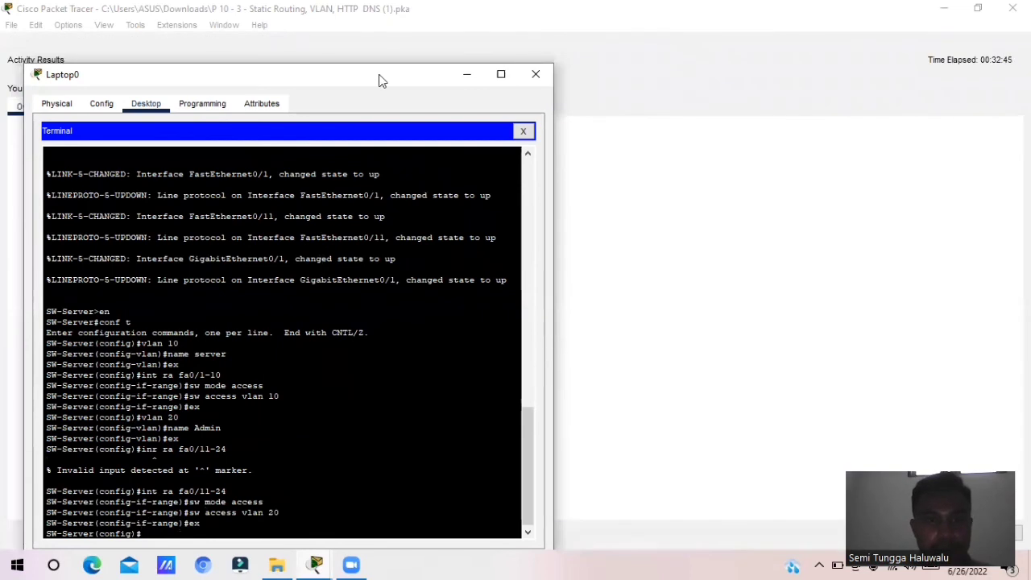
pyautogui.moveTo(378, 74); pyautogui.dragTo(622, 53)
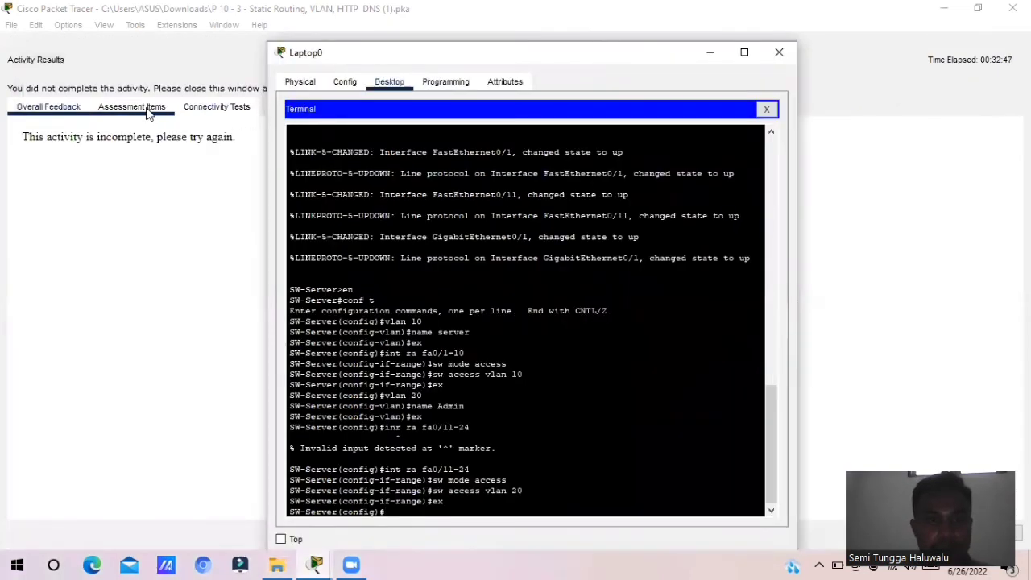
pyautogui.click(149, 115)
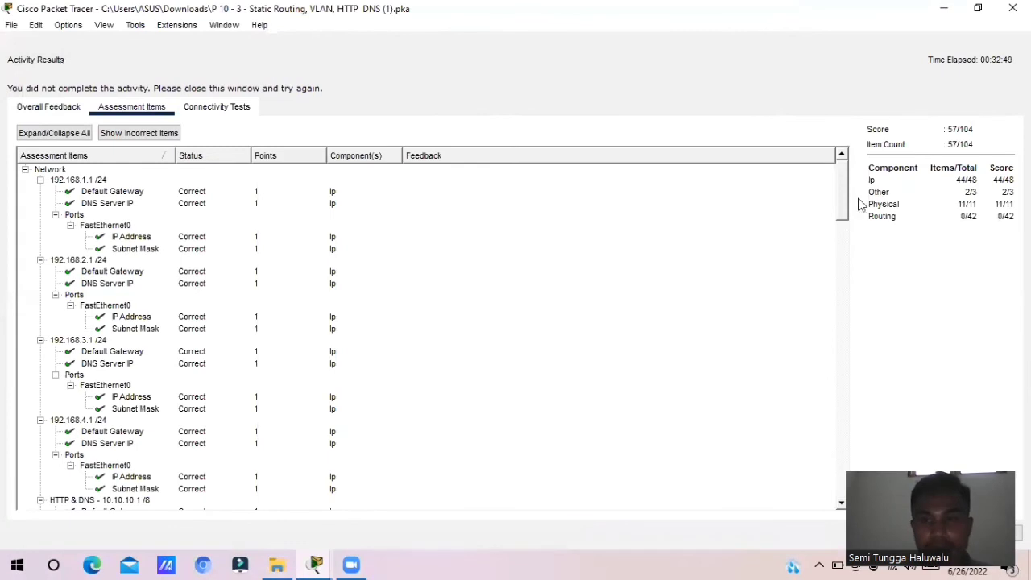
pyautogui.moveTo(842, 202); pyautogui.dragTo(844, 218)
pyautogui.moveTo(861, 256); pyautogui.dragTo(867, 300)
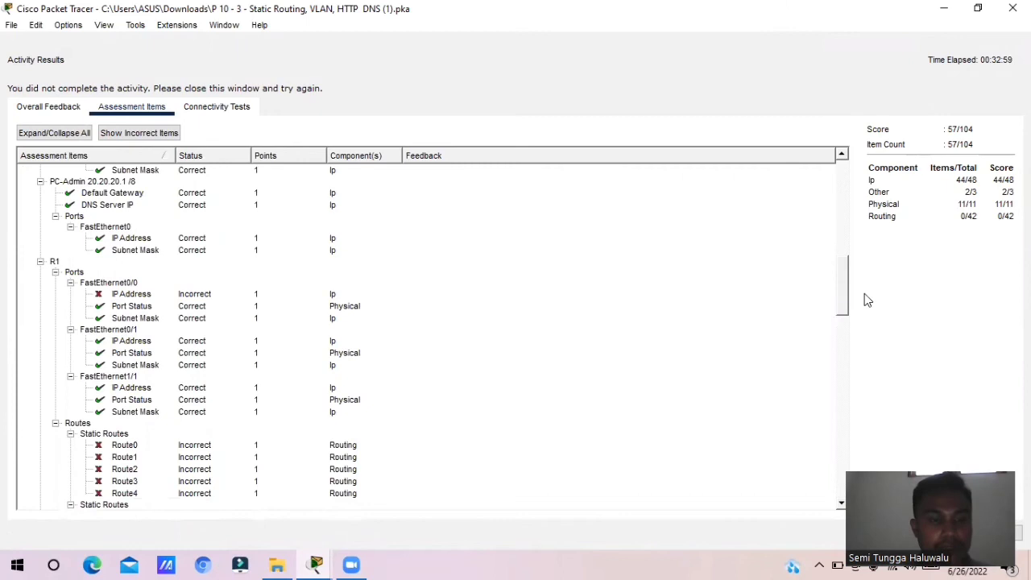
pyautogui.moveTo(865, 294); pyautogui.dragTo(817, 189)
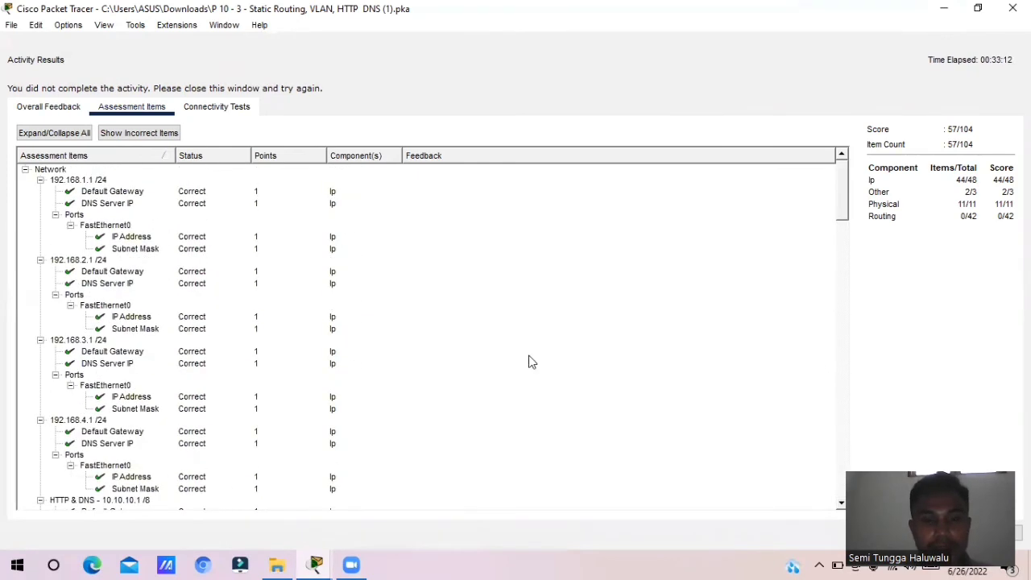
pyautogui.click(310, 563)
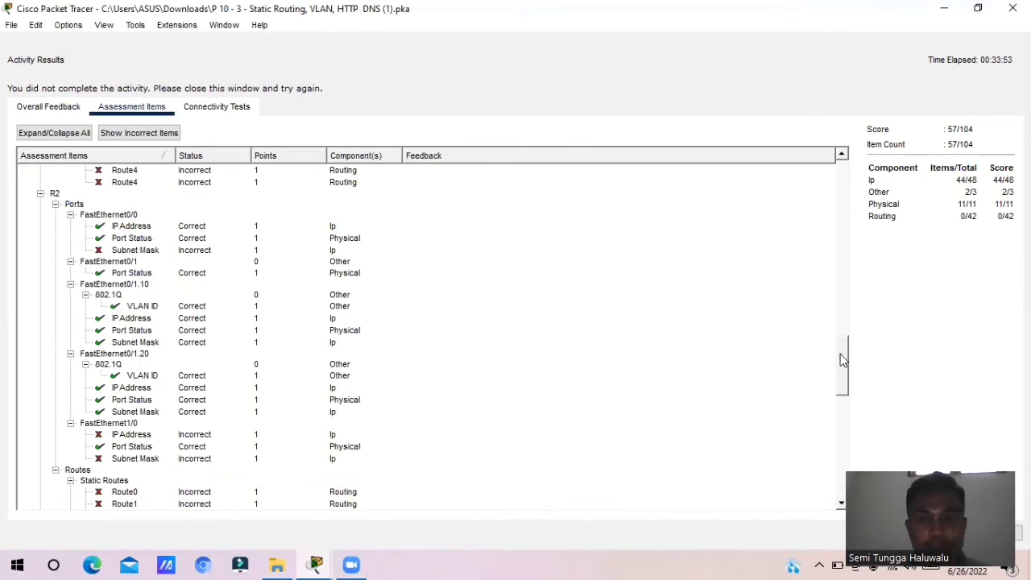
pyautogui.moveTo(840, 354); pyautogui.dragTo(834, 294)
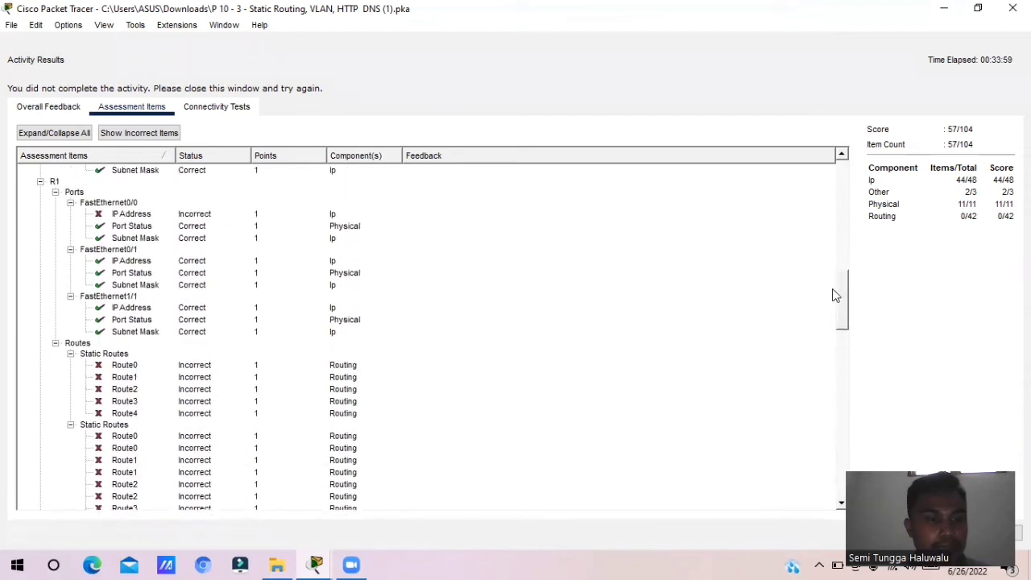
pyautogui.moveTo(835, 295); pyautogui.dragTo(833, 341)
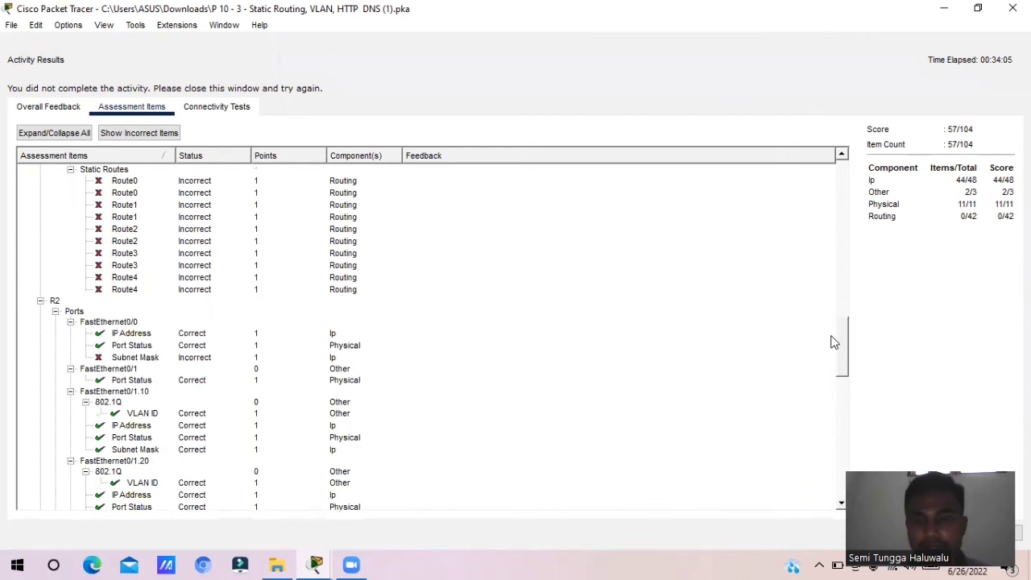
# Rename VLAN 10 on SW-Server as Server from the Laptop0 terminal and exit to global configuration mode with ex
pyautogui.click(315, 564)
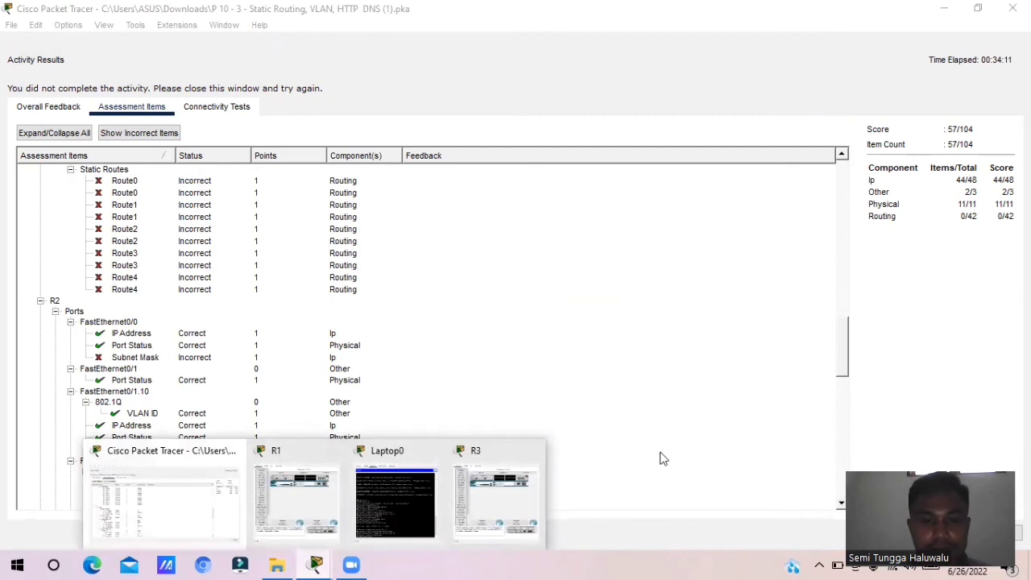
pyautogui.click(373, 538)
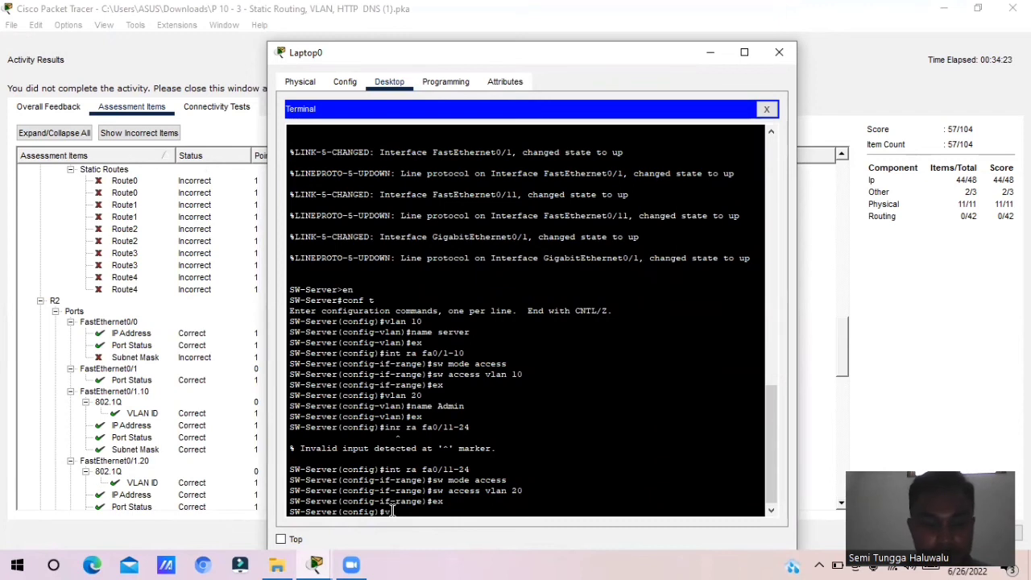
pyautogui.write('vlan 10')
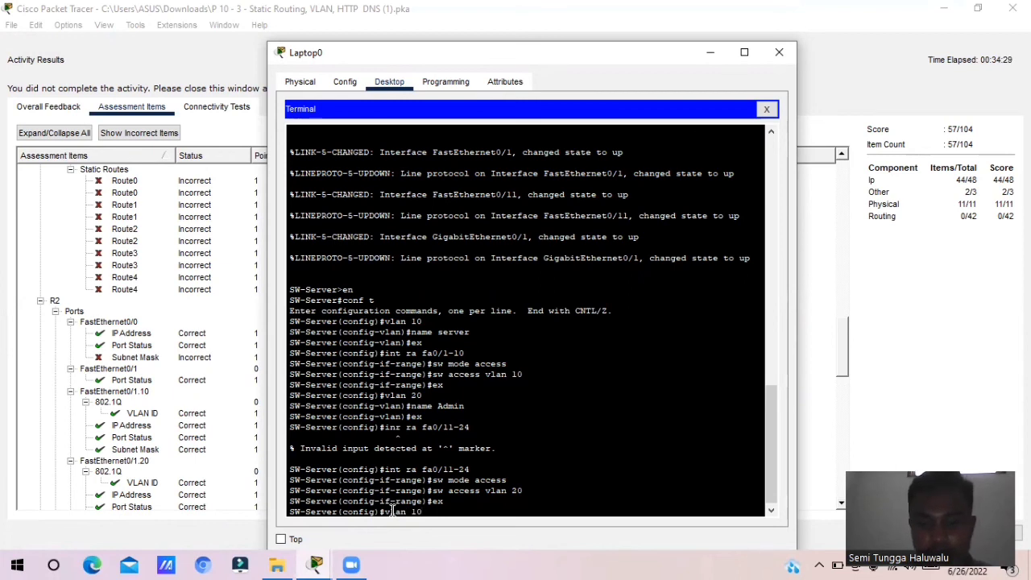
pyautogui.press('Return')
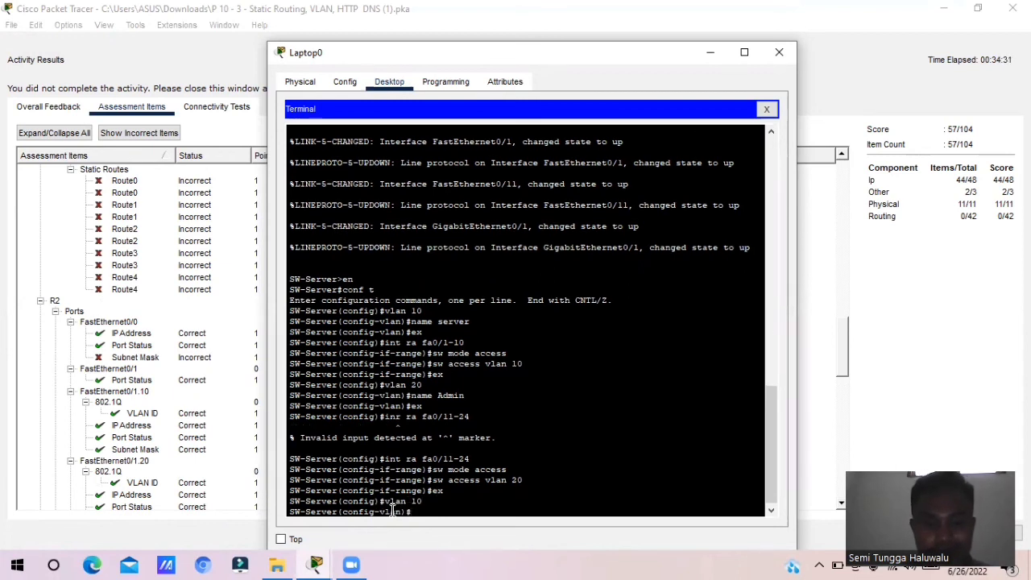
pyautogui.write('name Ser')
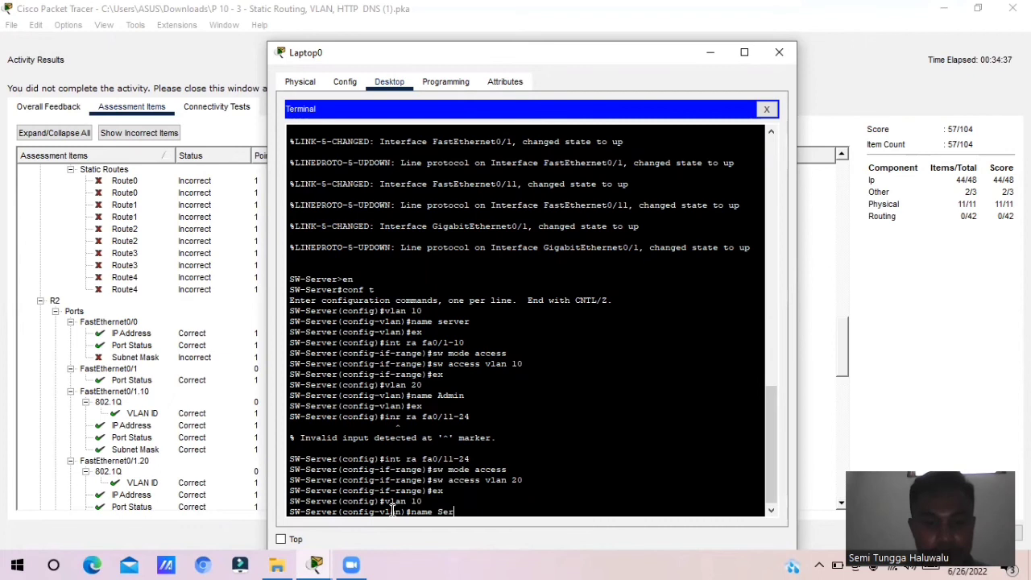
pyautogui.write('ver')
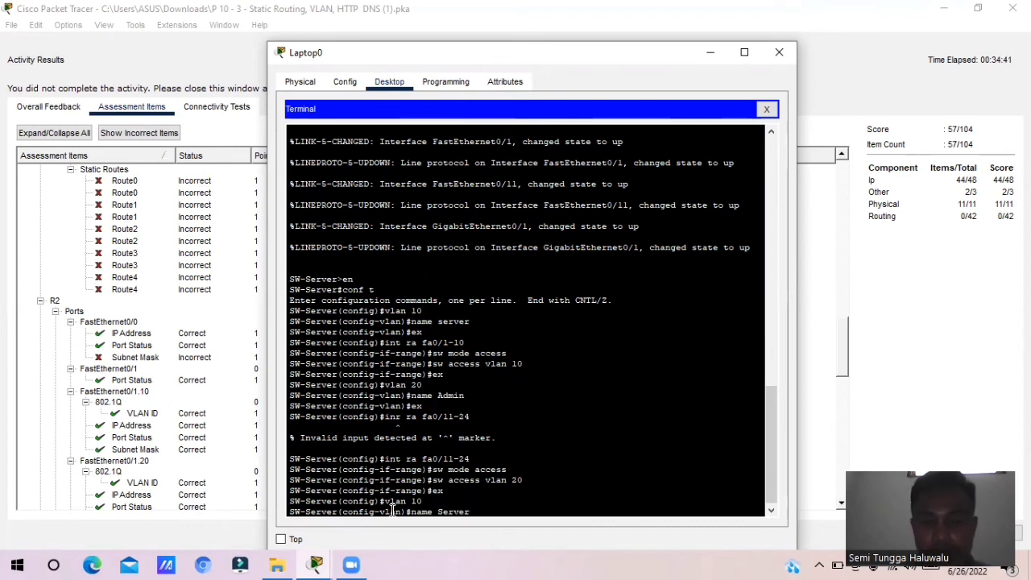
pyautogui.press('Return')
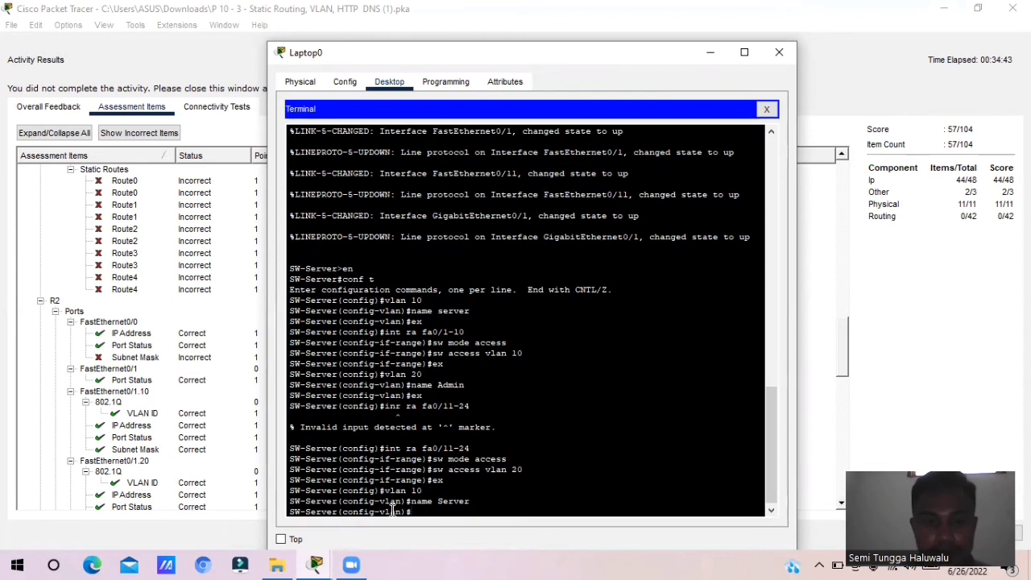
pyautogui.write('ex')
pyautogui.press('Return')
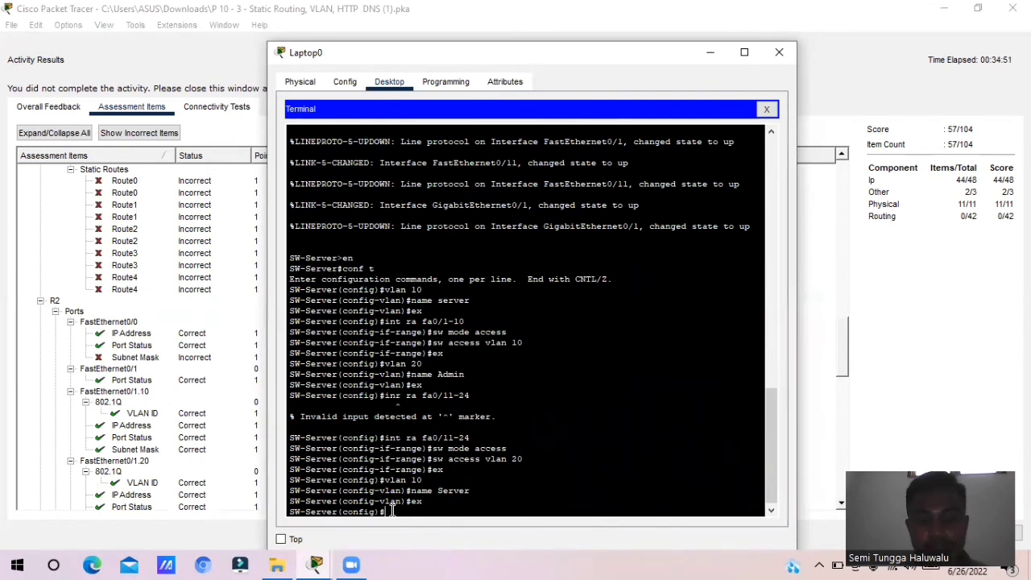
# Enter configuration of the interface range fa0/1-10 on SW-Server and try to leave it without changing any port
pyautogui.write('nt ')
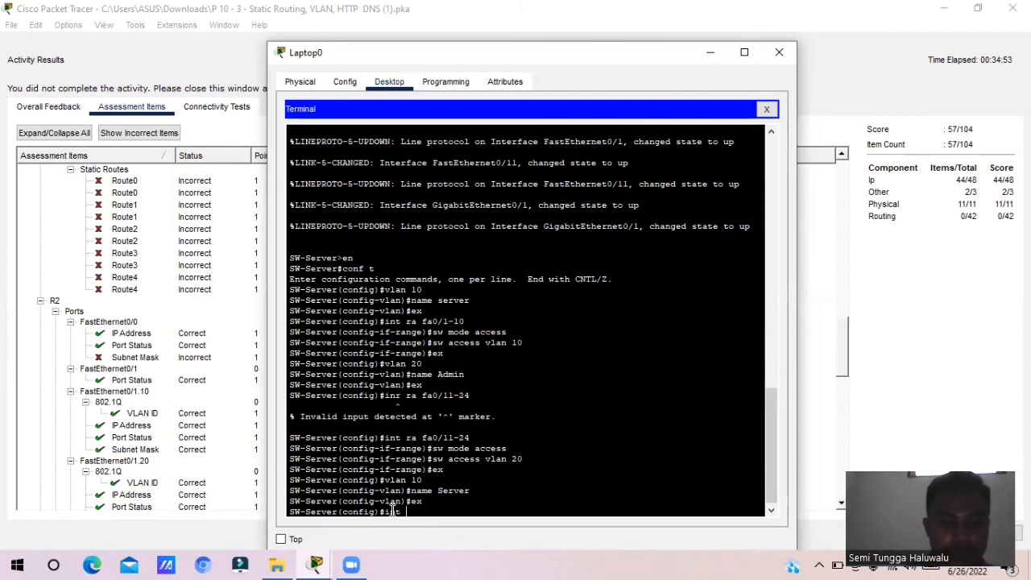
pyautogui.write('ra fa0/1-10')
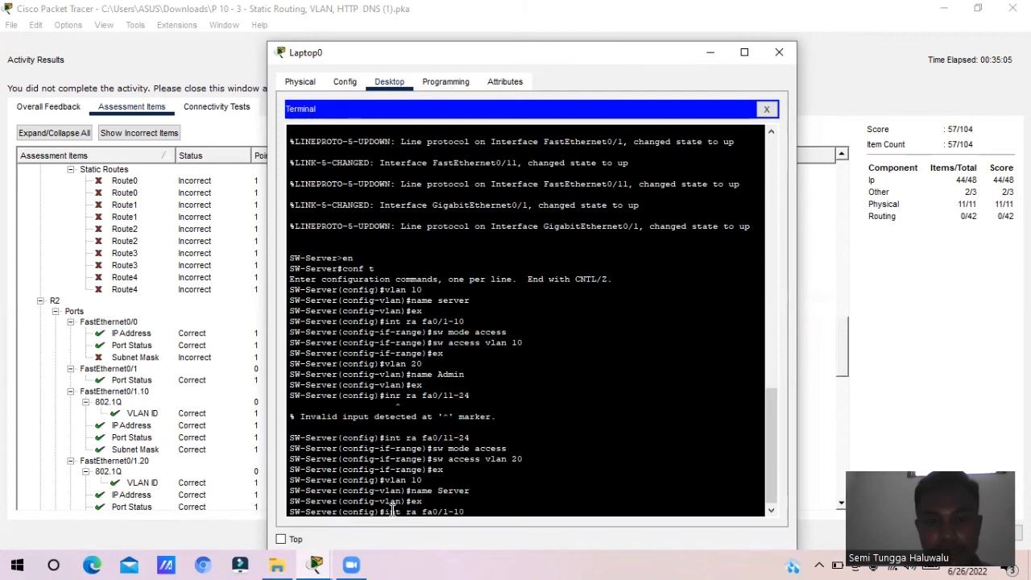
pyautogui.press('Return')
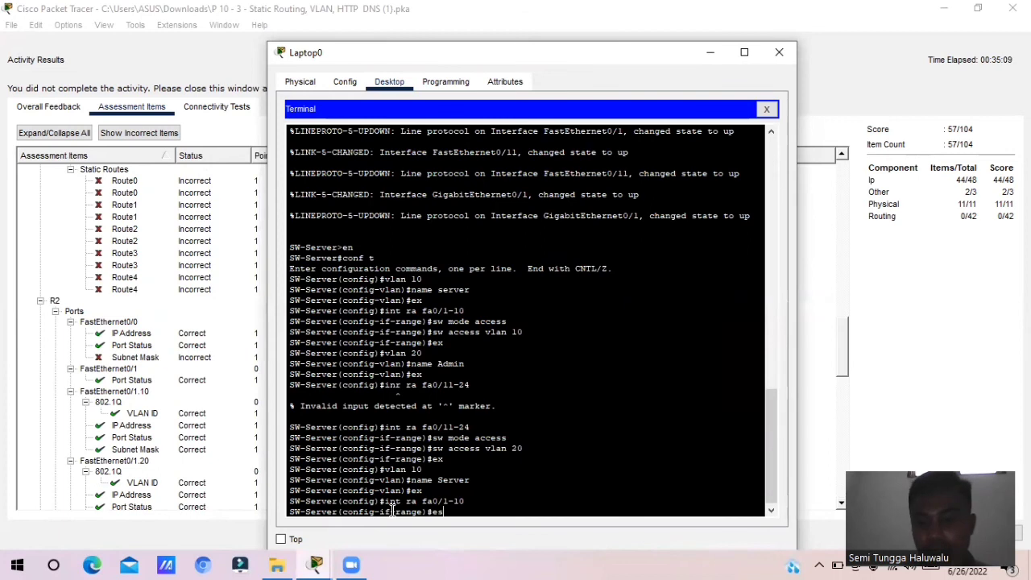
pyautogui.write('es')
pyautogui.press('Return')
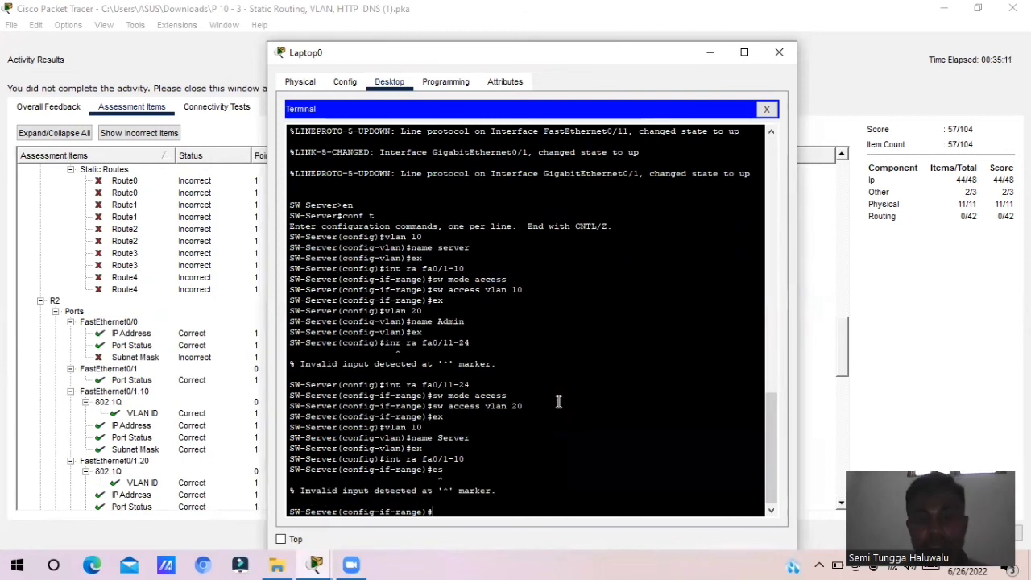
# Begin an int command on SW-Server and place the Laptop0 terminal beside the activity's VLAN port table to consult the trunk port
pyautogui.moveTo(842, 336); pyautogui.dragTo(842, 487)
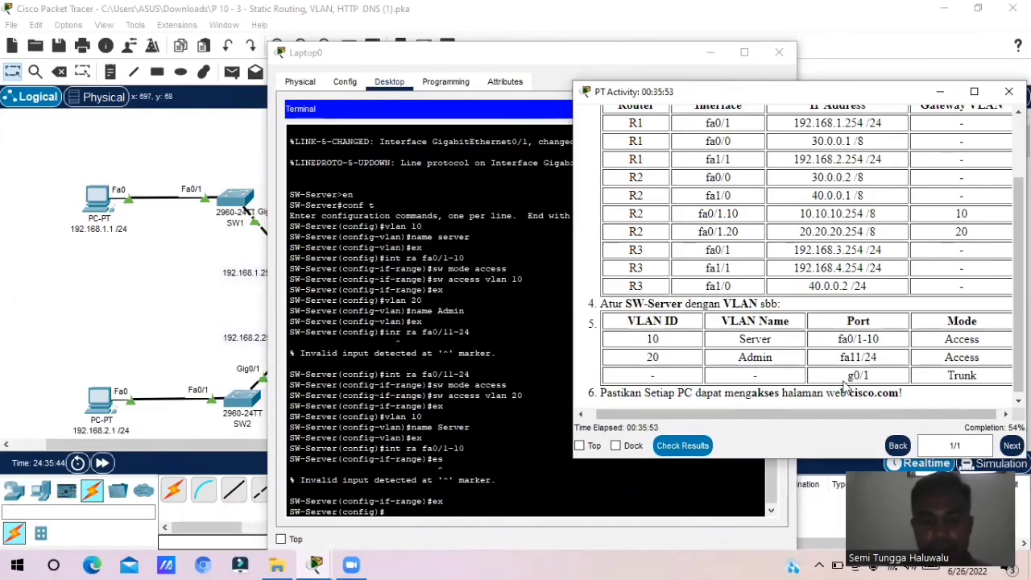
pyautogui.click(398, 512)
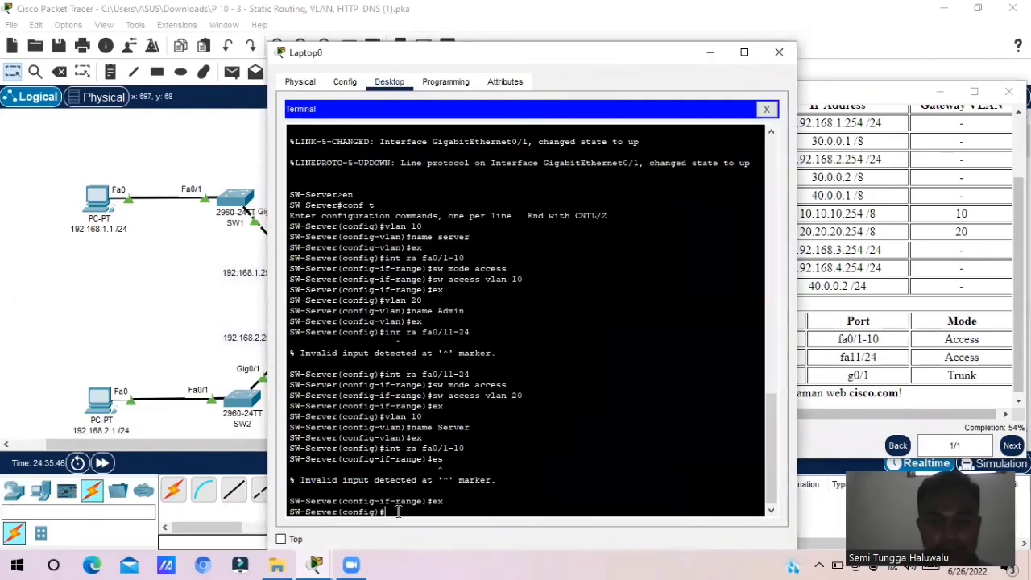
pyautogui.write('int')
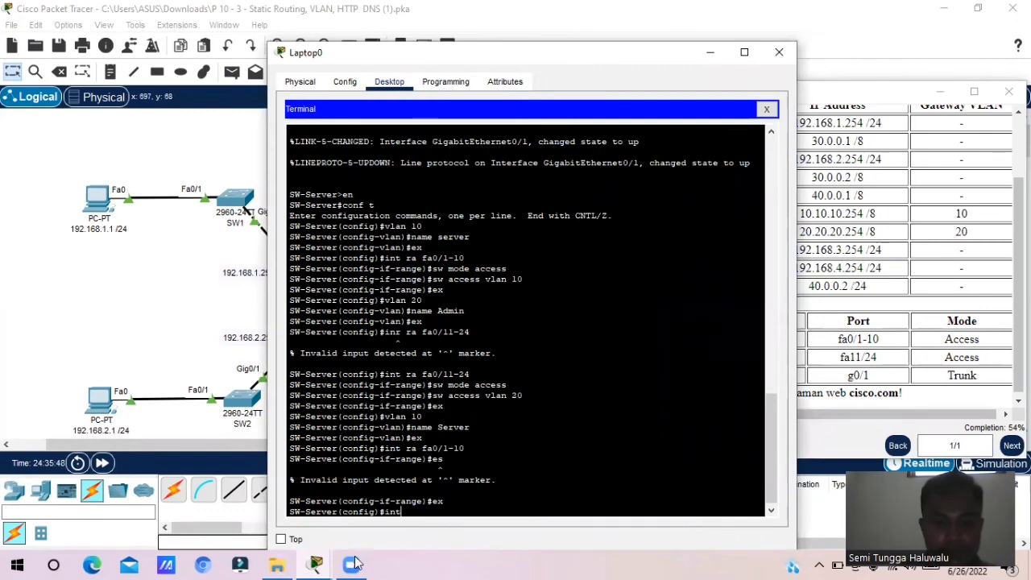
pyautogui.moveTo(315, 564)
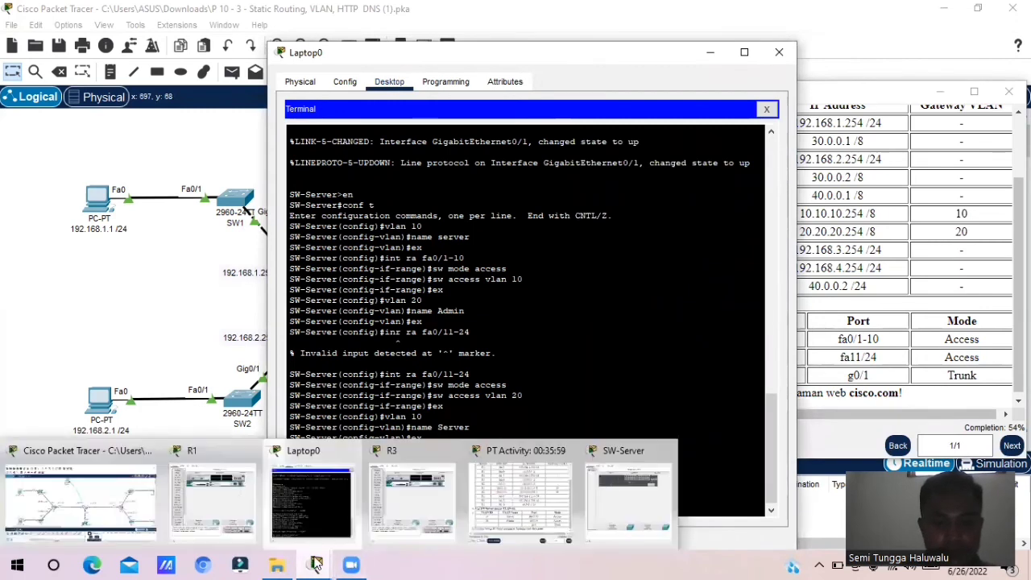
pyautogui.click(519, 499)
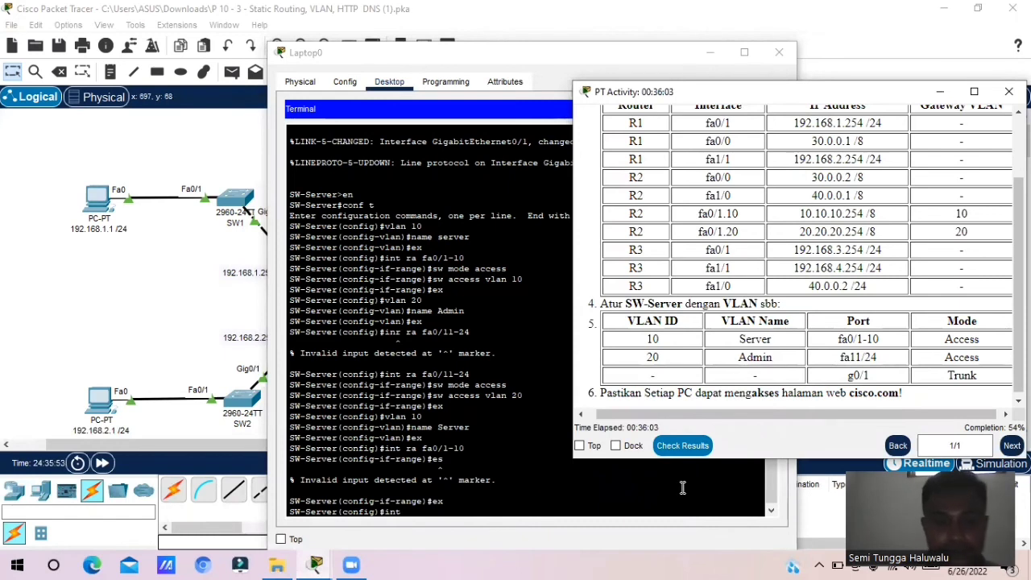
pyautogui.click(412, 511)
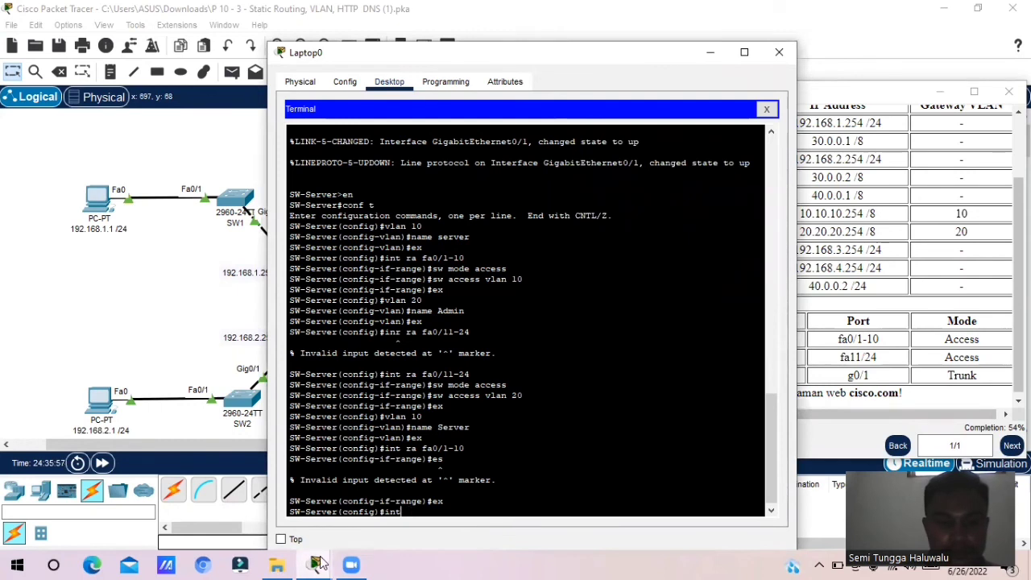
pyautogui.moveTo(312, 562)
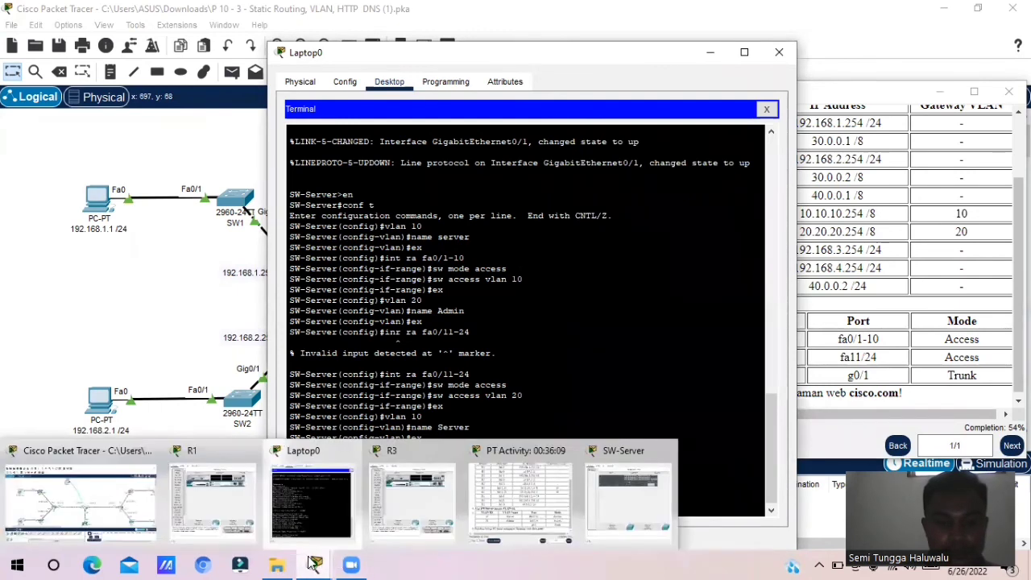
pyautogui.click(520, 500)
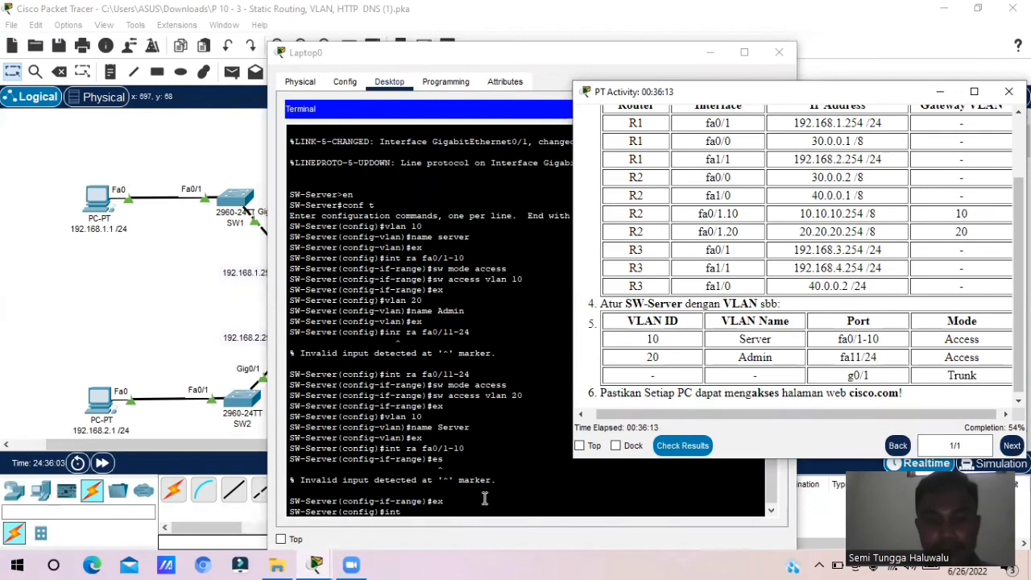
pyautogui.click(422, 513)
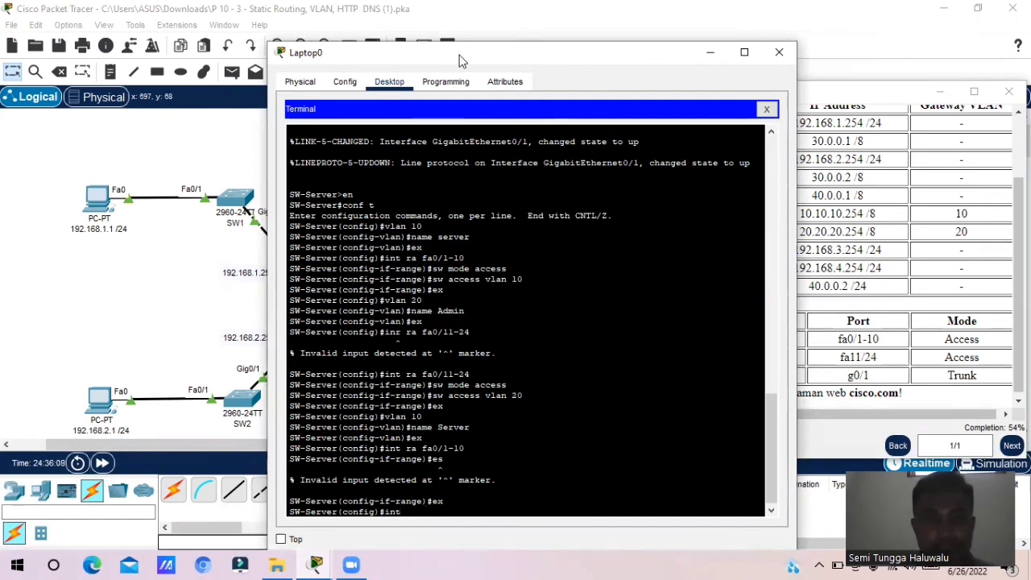
pyautogui.moveTo(459, 55); pyautogui.dragTo(256, 38)
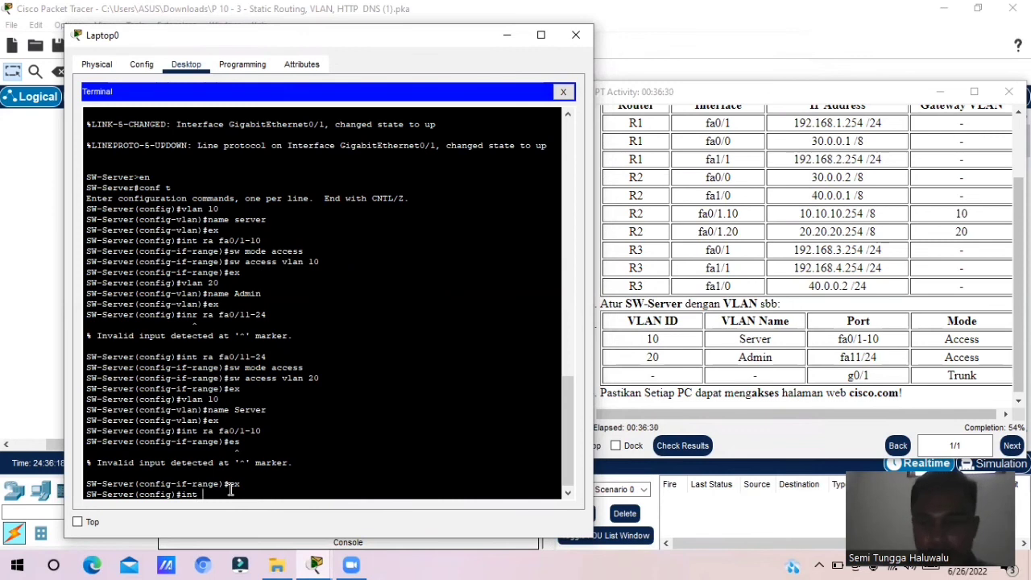
# Configure interface g0/1 on SW-Server as a trunk with sw mode trunk and enter ex
pyautogui.write('fa1')
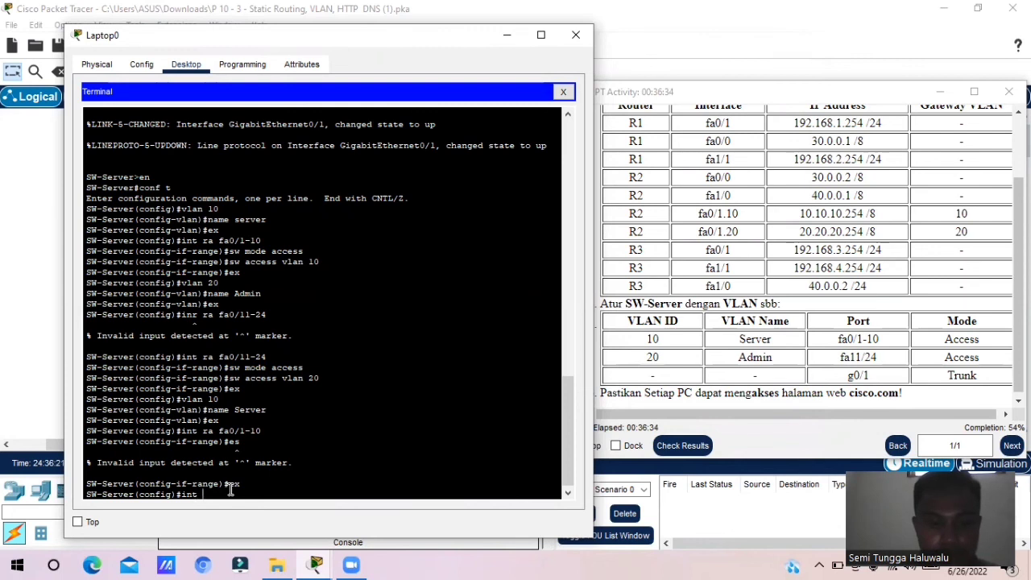
pyautogui.write('g0')
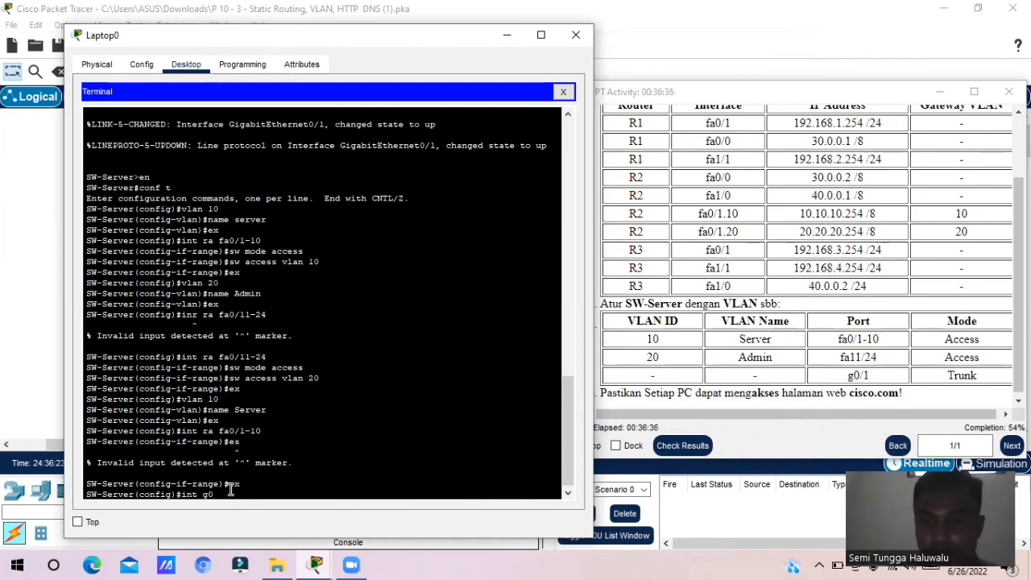
pyautogui.write('/1')
pyautogui.press('Return')
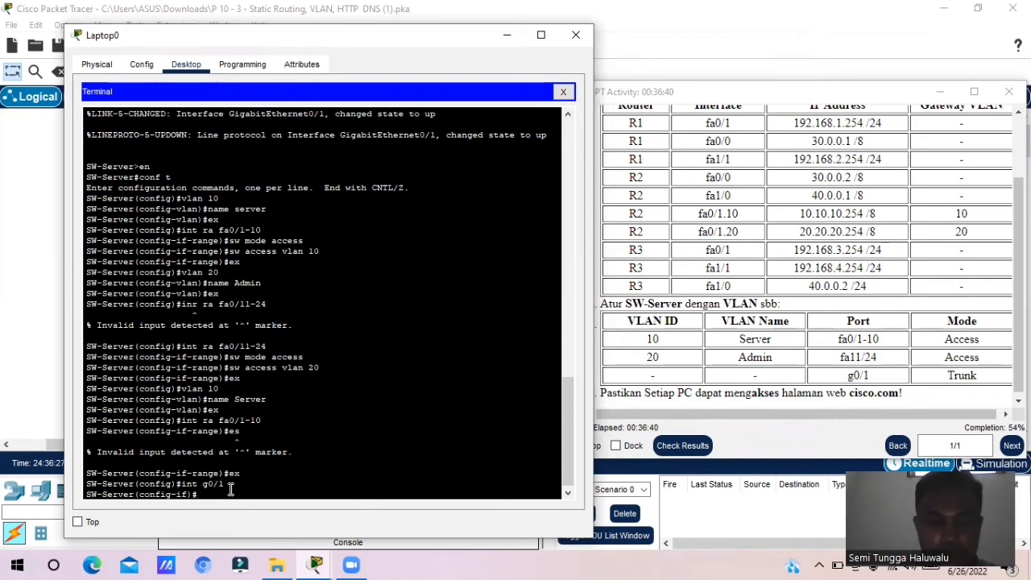
pyautogui.write('sw m')
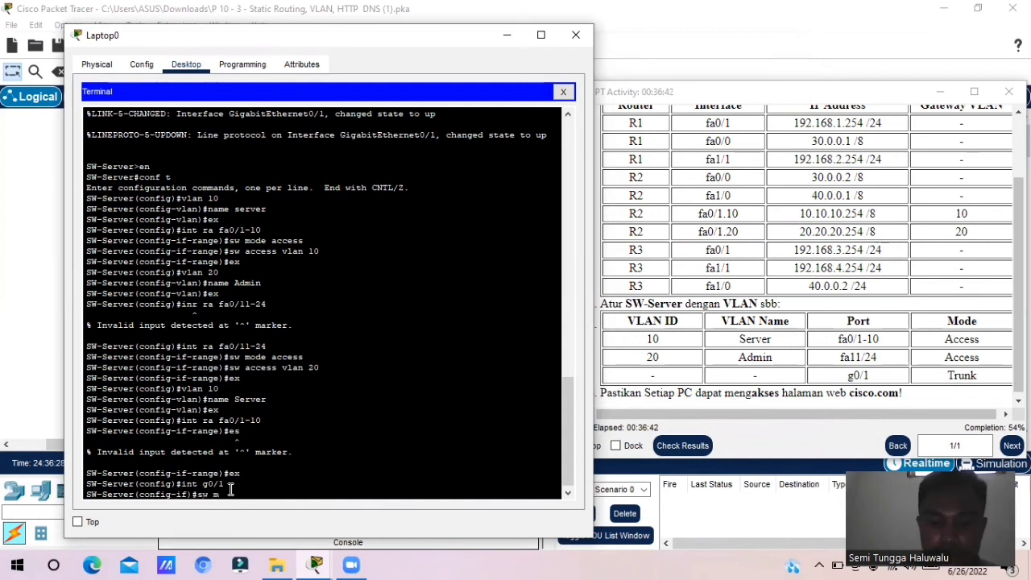
pyautogui.write('ode')
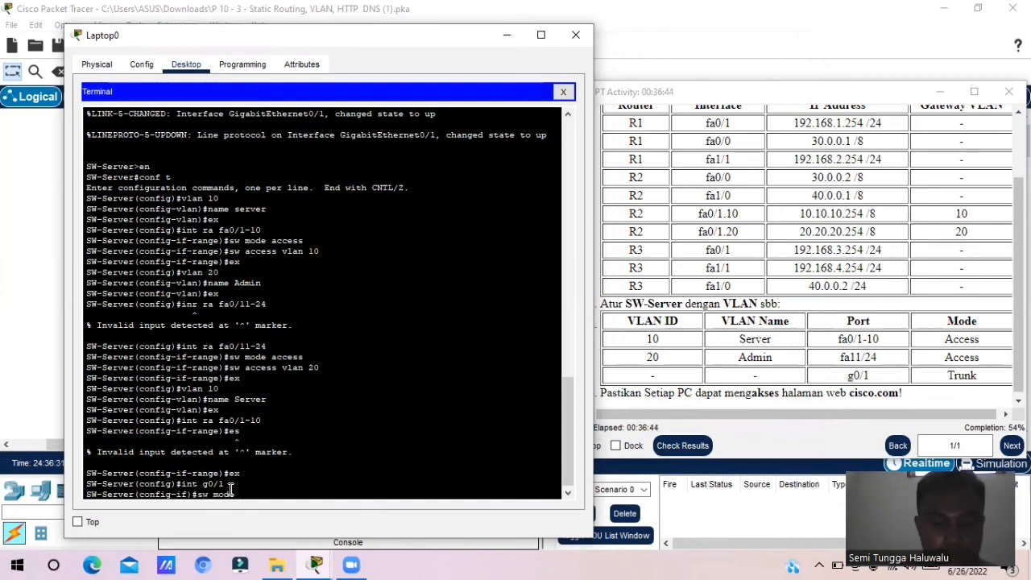
pyautogui.write(' tr')
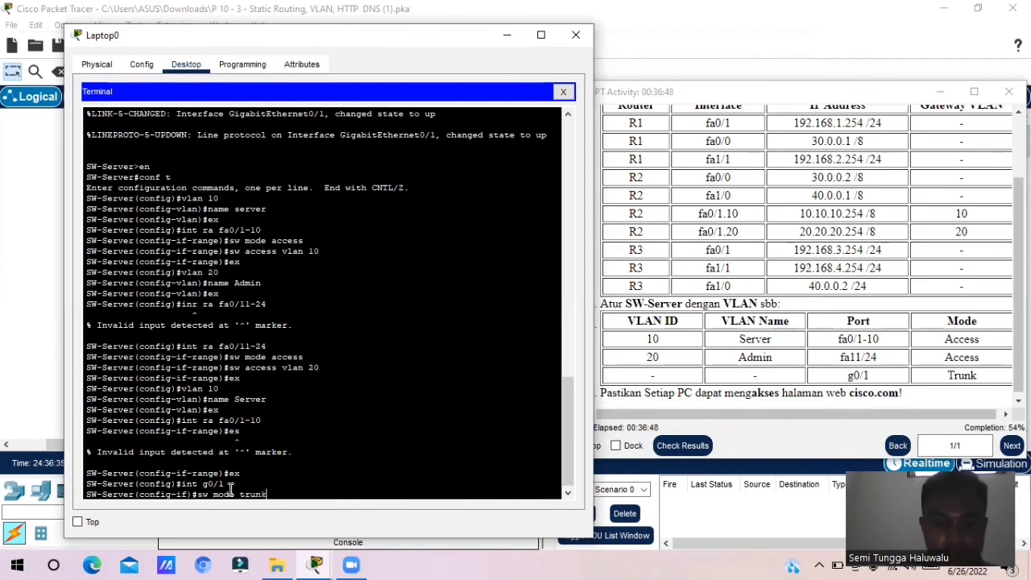
pyautogui.write('unk')
pyautogui.press('Return')
pyautogui.press('Return')
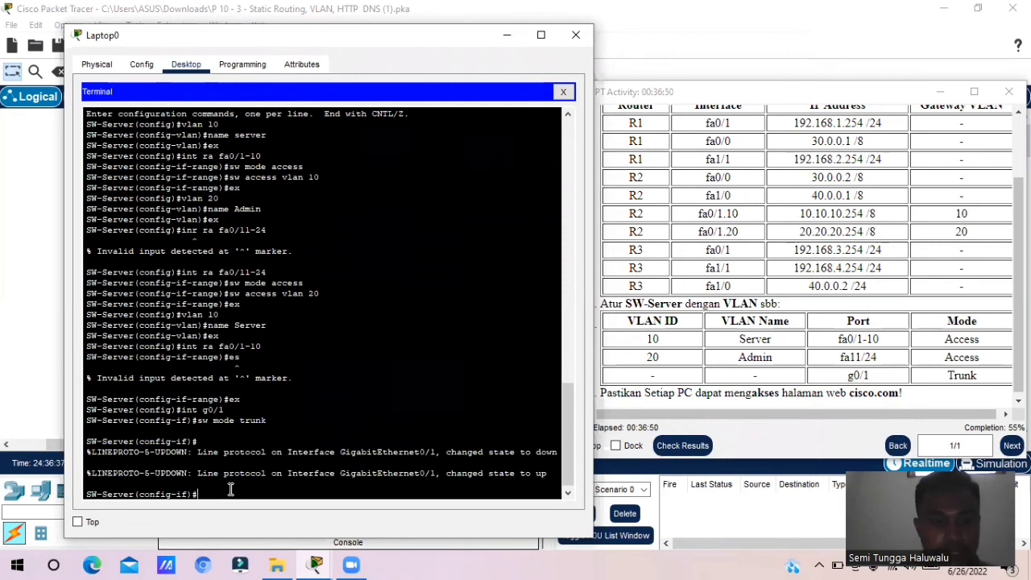
pyautogui.write('ex')
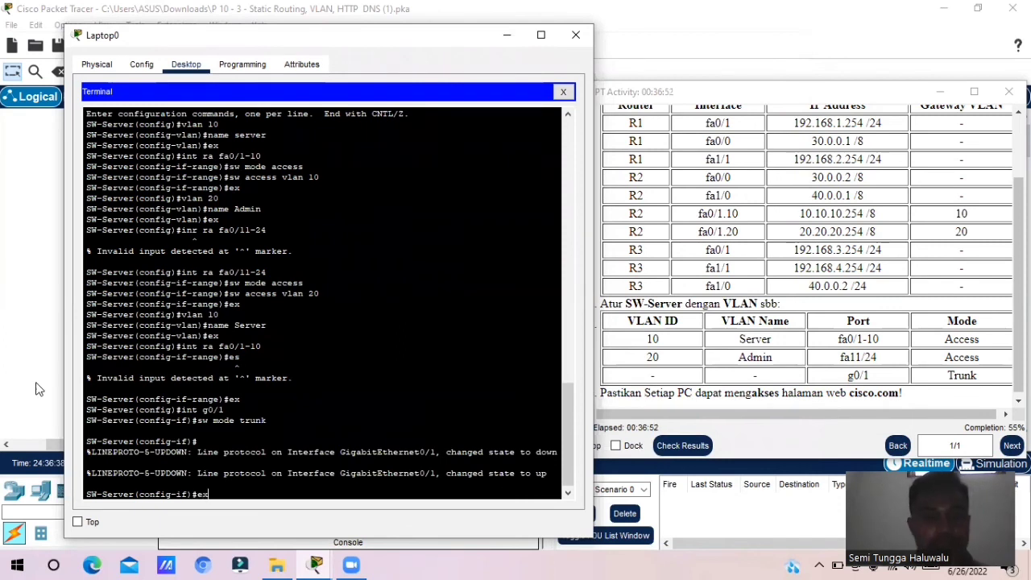
# Shift SW-Server slightly beneath R2 in the topology and reconnect Laptop0's console cable to the Console port of R1
pyautogui.click(23, 388)
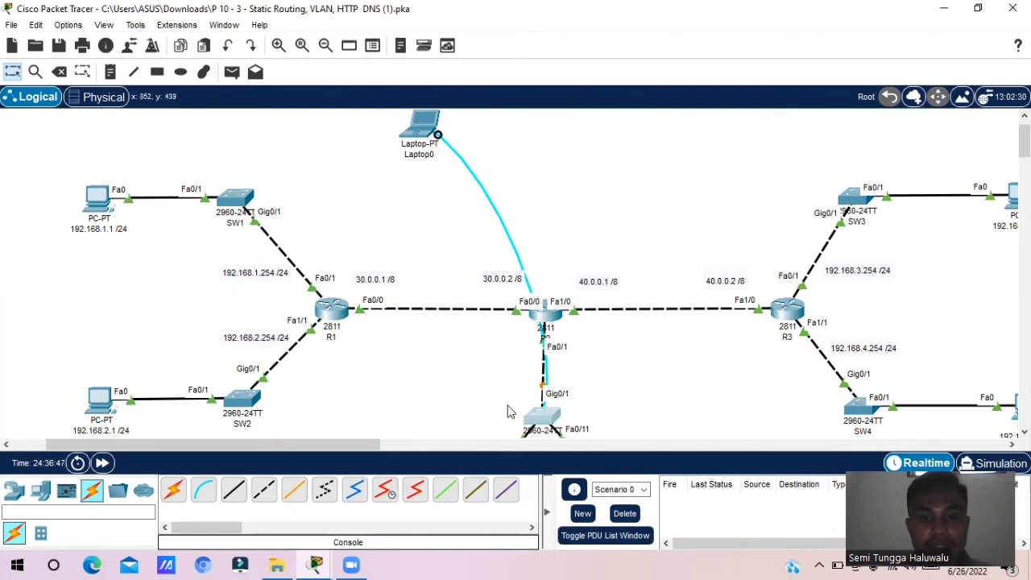
pyautogui.moveTo(533, 418)
pyautogui.mouseDown()
pyautogui.moveTo(501, 418)
pyautogui.moveTo(528, 418)
pyautogui.moveTo(516, 421)
pyautogui.mouseUp()
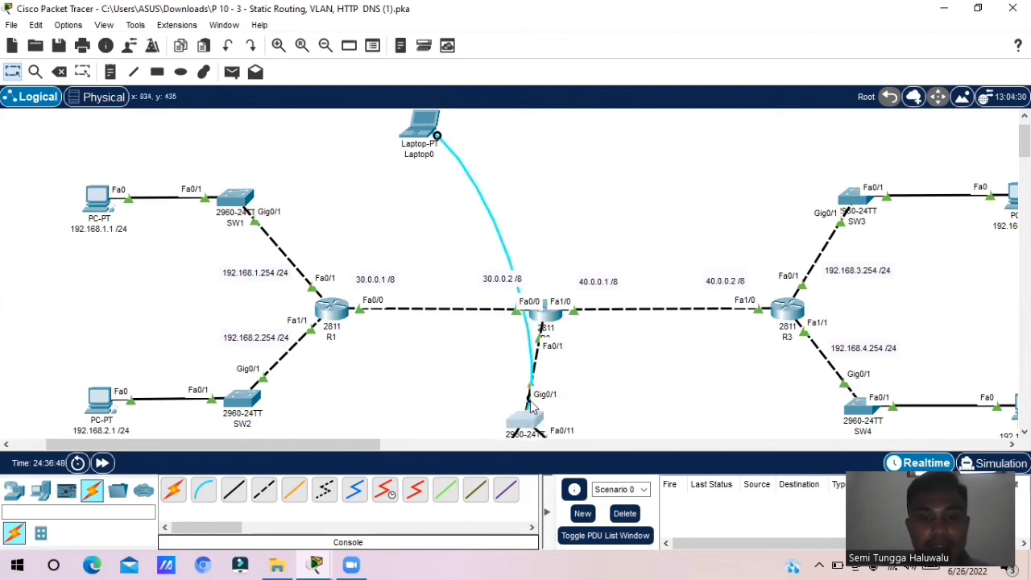
pyautogui.click(347, 309)
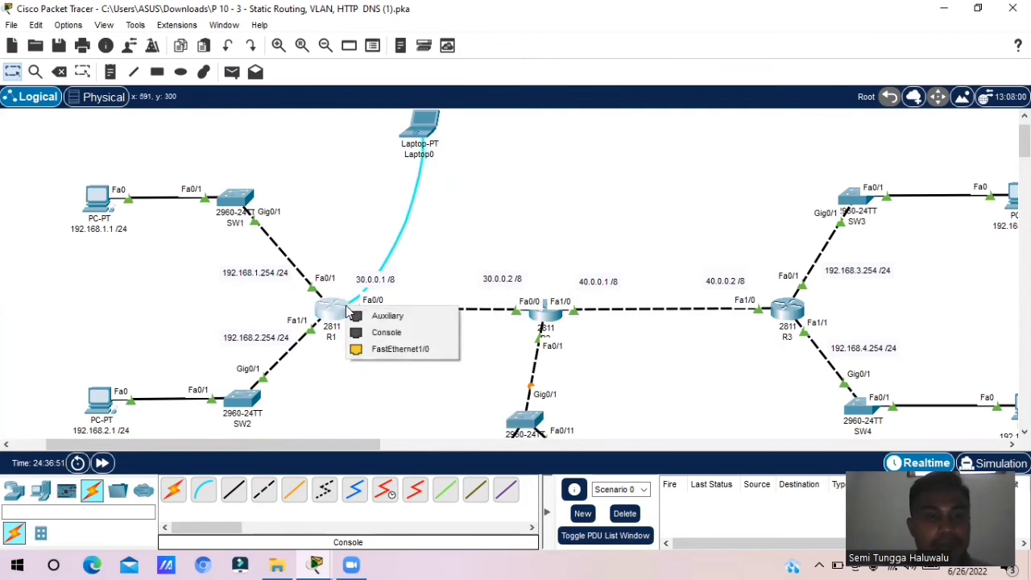
pyautogui.click(387, 333)
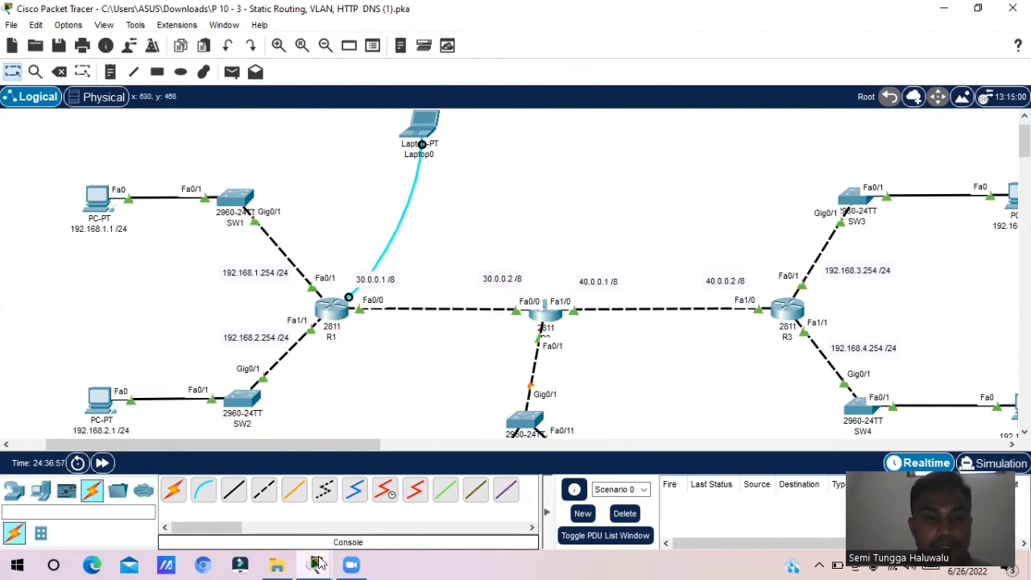
# Check the activity results and examine the assessment items from the PCs down through the network devices
pyautogui.moveTo(317, 564)
pyautogui.click(518, 503)
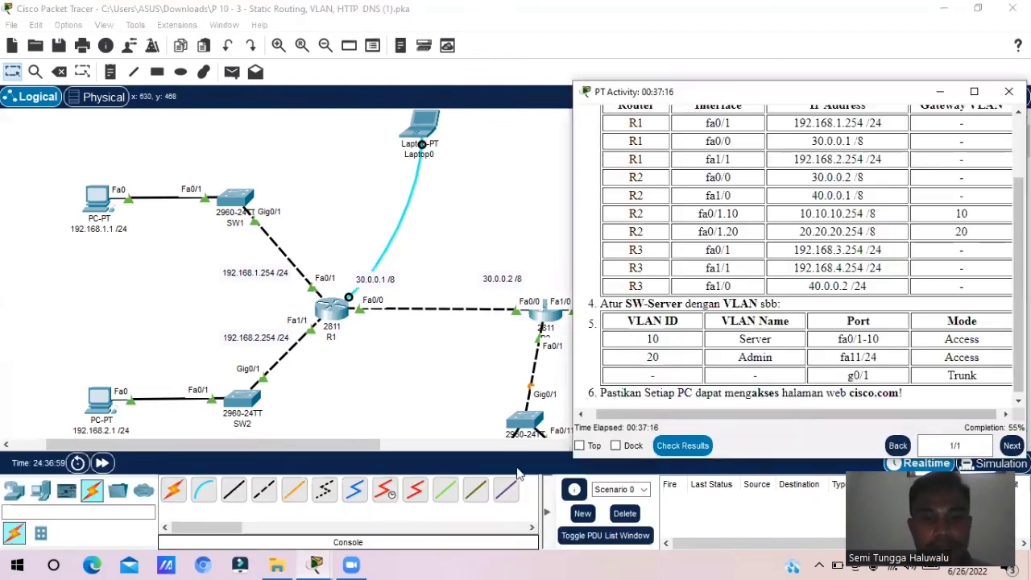
pyautogui.click(691, 447)
pyautogui.click(125, 110)
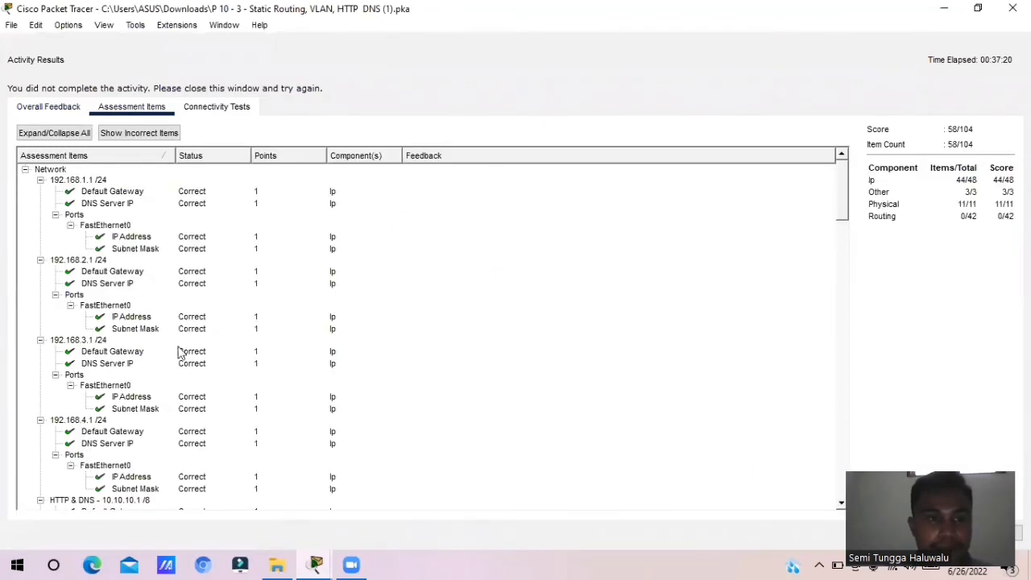
pyautogui.moveTo(838, 200); pyautogui.dragTo(793, 387)
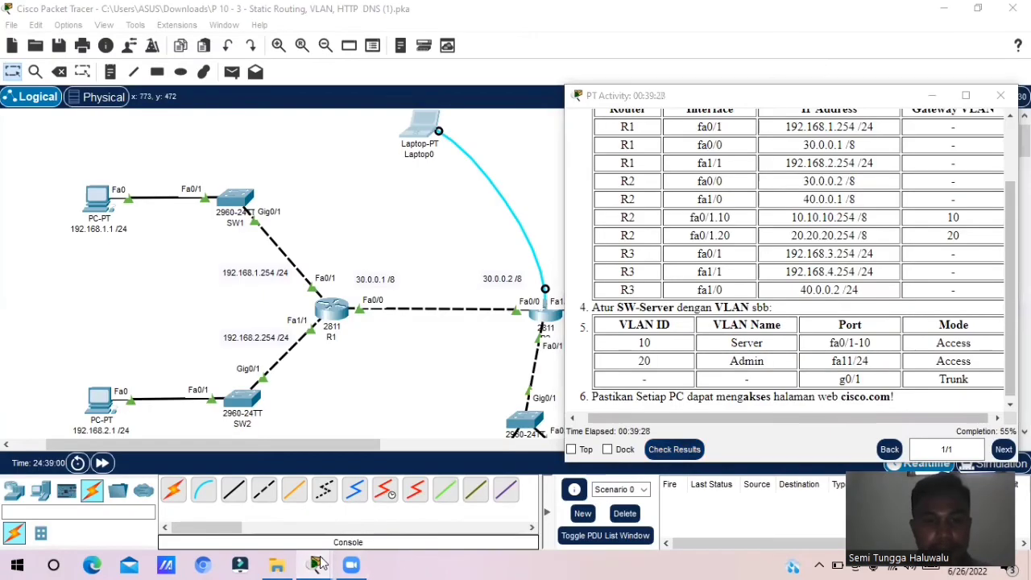
# Place the Laptop0 terminal beside the activity's address table and enter configuration of interface fa0/0 on R2
pyautogui.moveTo(315, 565)
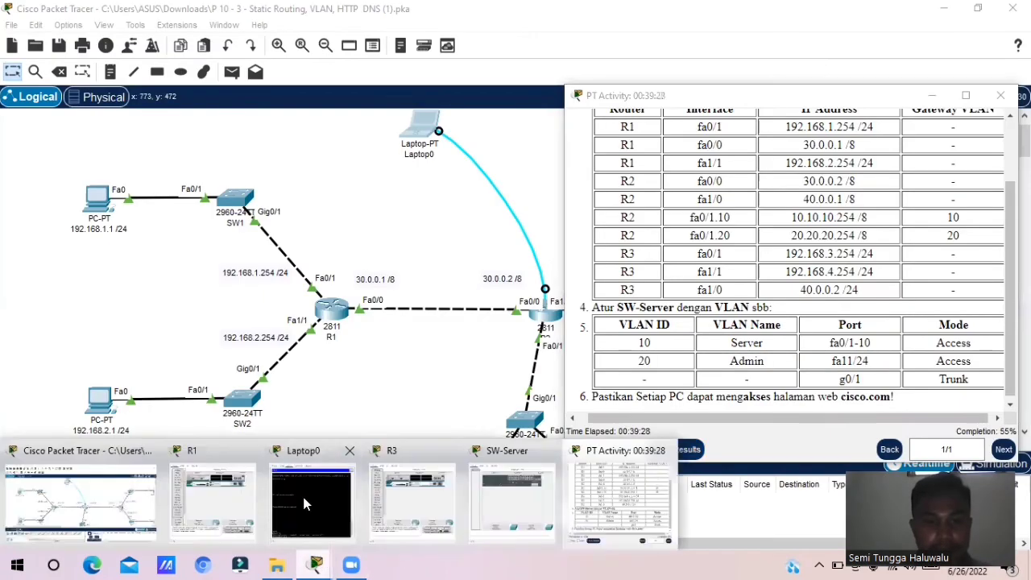
pyautogui.click(308, 506)
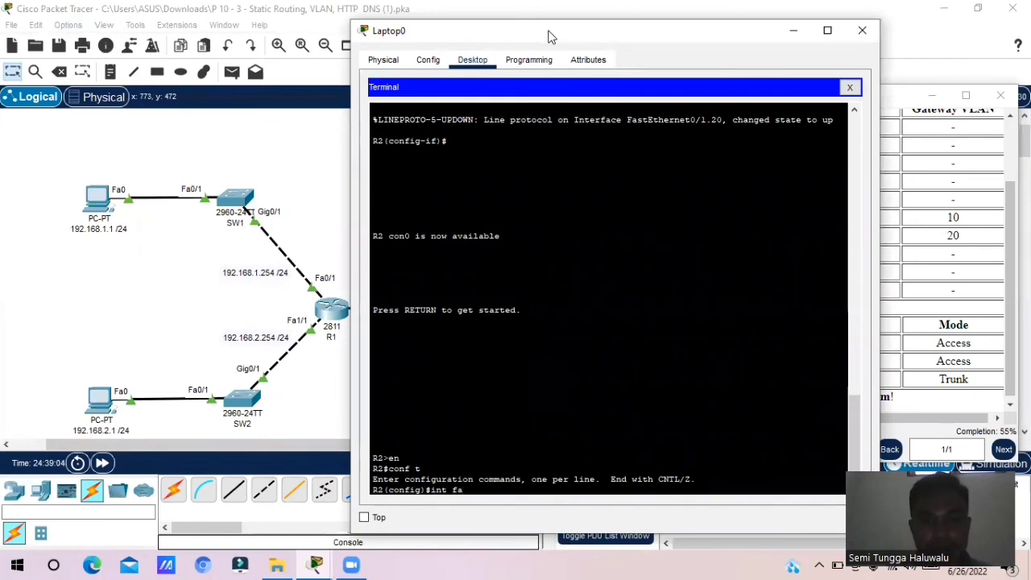
pyautogui.moveTo(547, 37); pyautogui.dragTo(230, 30)
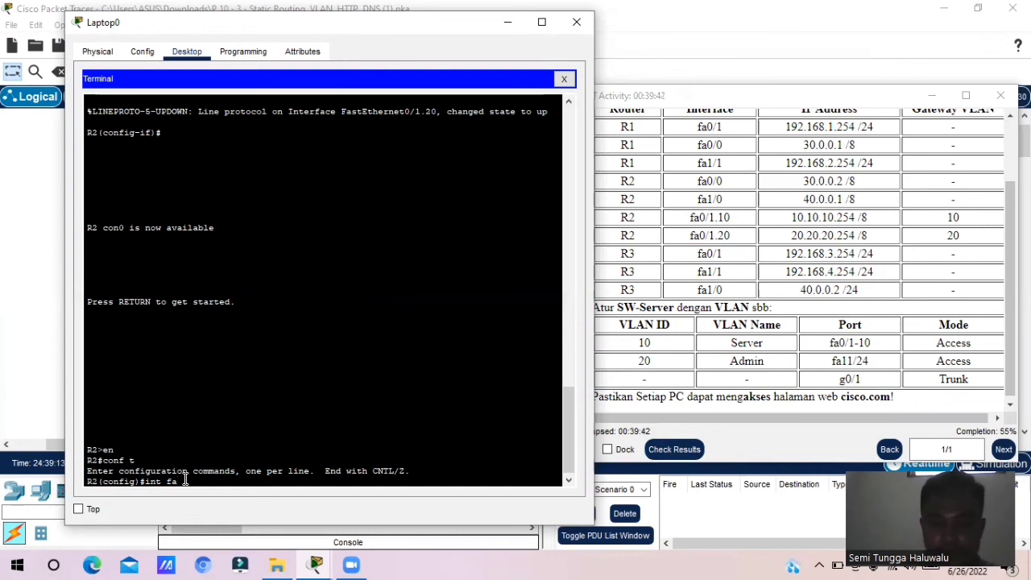
pyautogui.write('0/1')
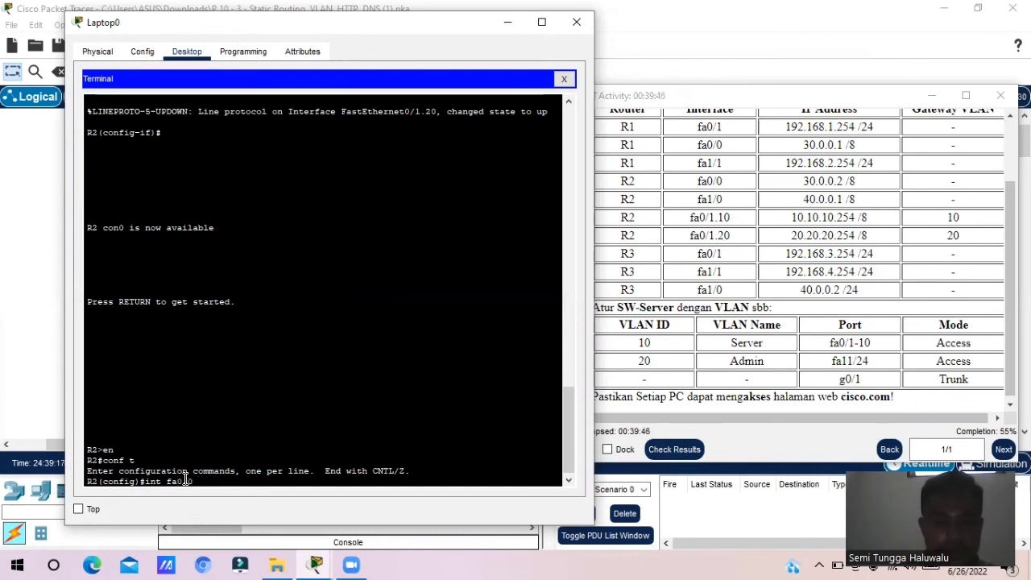
pyautogui.press('Return')
# Assign IP address 30.0.0.2 with subnet mask 255.0.0.0 to interface fa0/0 on R2
pyautogui.write('i')
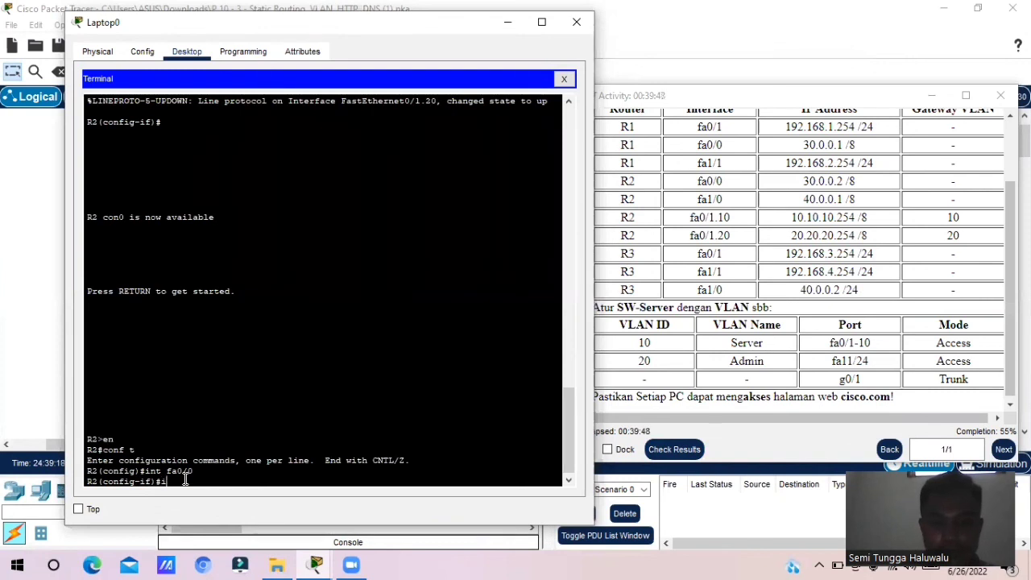
pyautogui.write('p add')
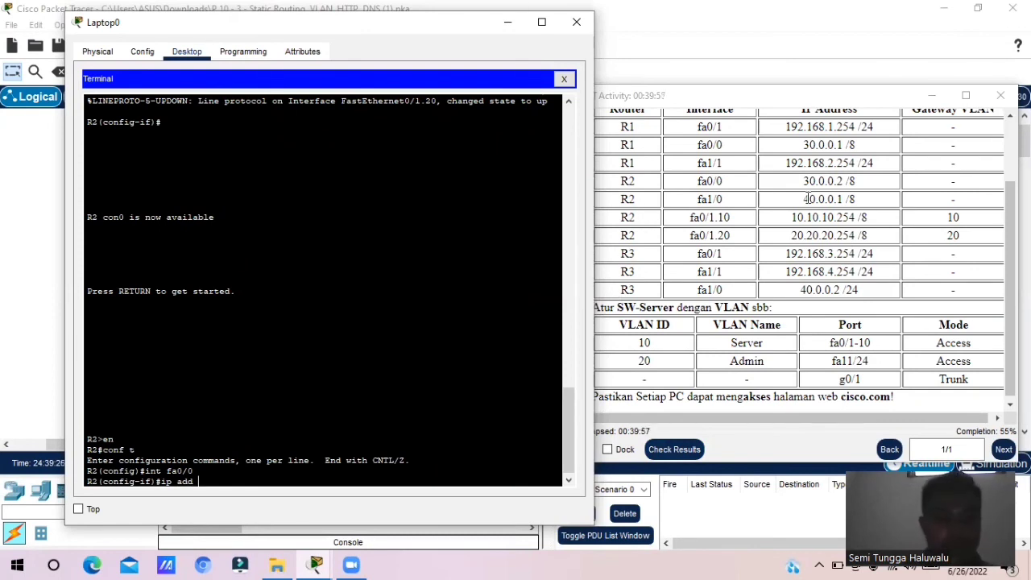
pyautogui.write('  3')
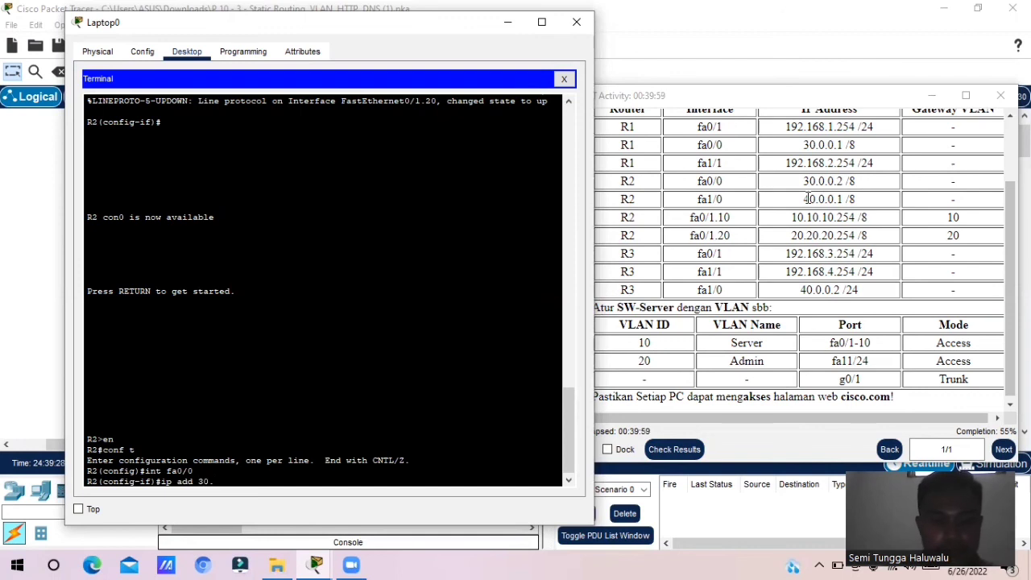
pyautogui.write('0.0.2 255')
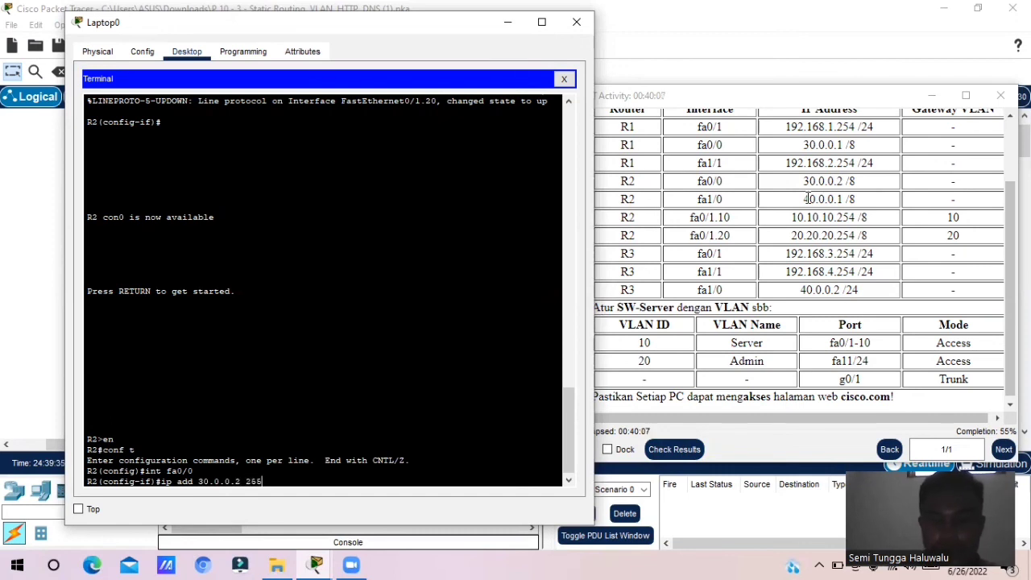
pyautogui.write('.255')
pyautogui.press('BackSpace')
pyautogui.write('0.0.0')
pyautogui.press('Return')
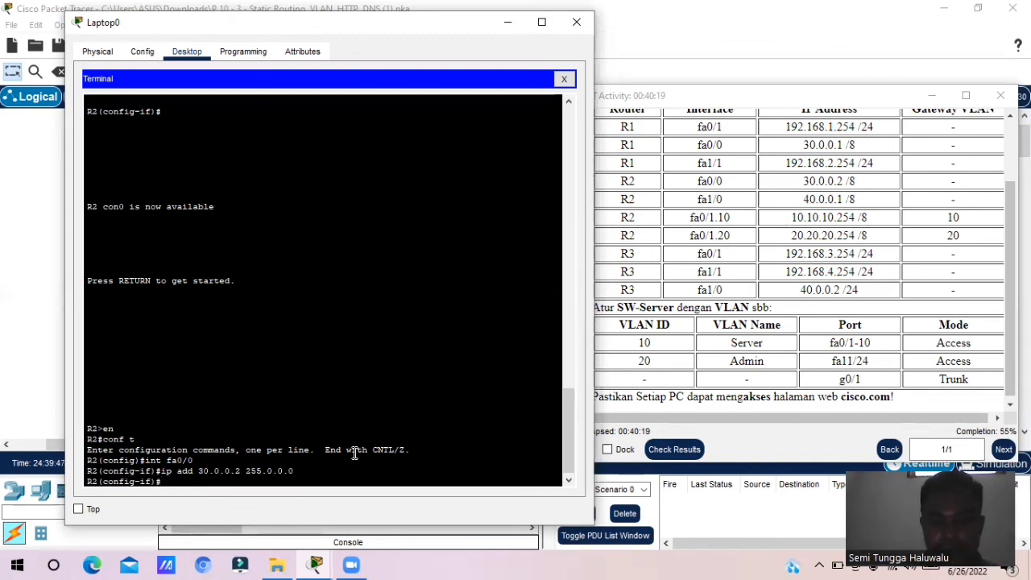
# Enable interface fa0/0 on R2 with no shut and exit to global configuration mode with ex
pyautogui.write('no s')
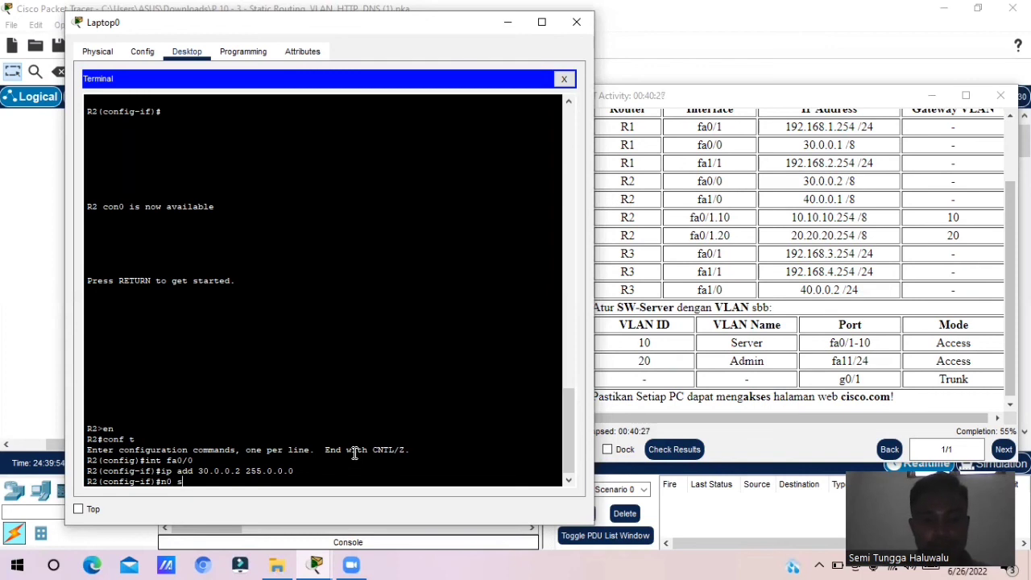
pyautogui.press('BackSpace')
pyautogui.press('BackSpace')
pyautogui.press('BackSpace')
pyautogui.write('o shut')
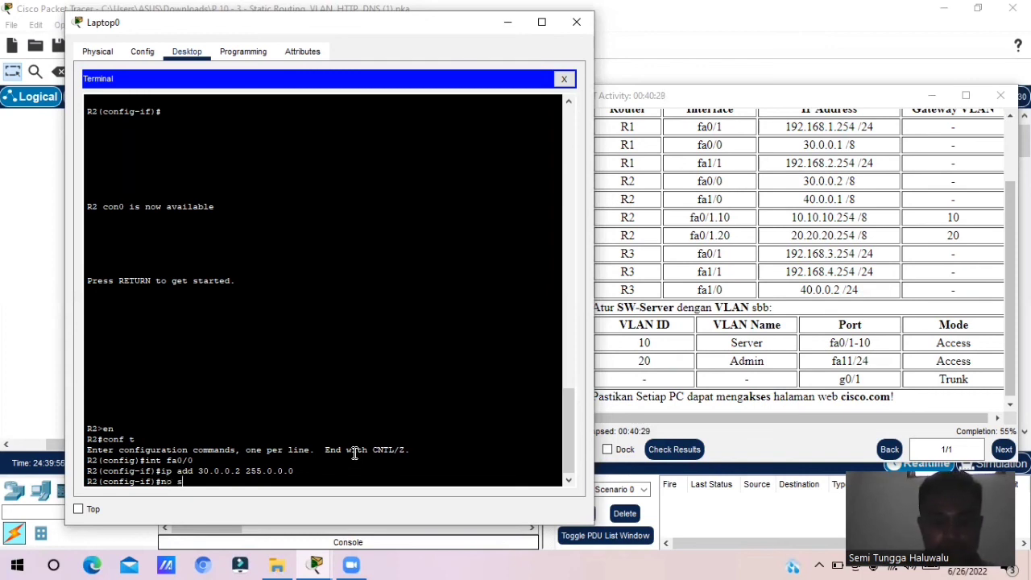
pyautogui.press('Return')
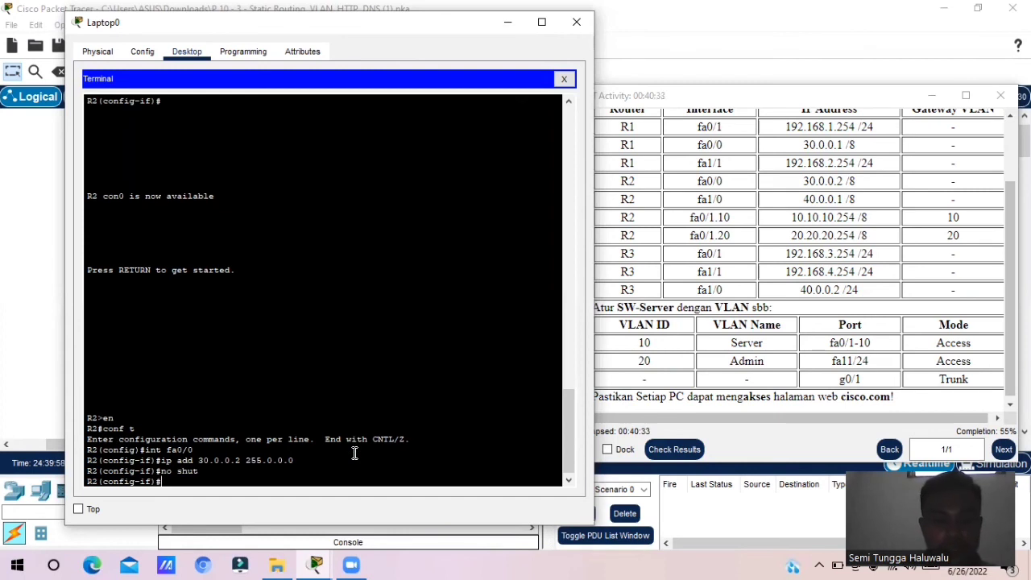
pyautogui.write('ex')
pyautogui.press('Return')
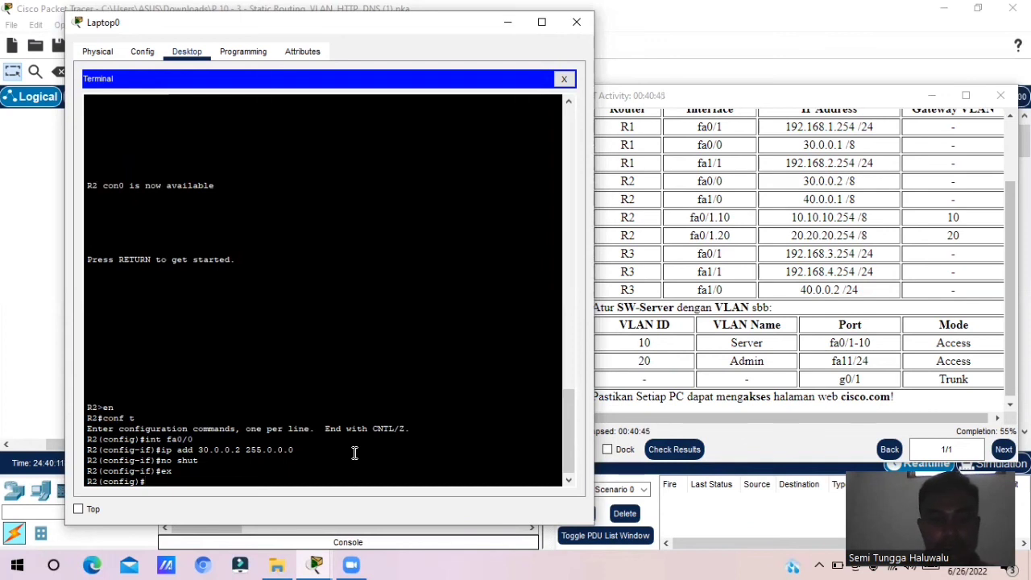
# Assign IP address 40.0.0.1 with subnet mask 255.0.0.0 to interface fa1/0 on R2
pyautogui.write('in')
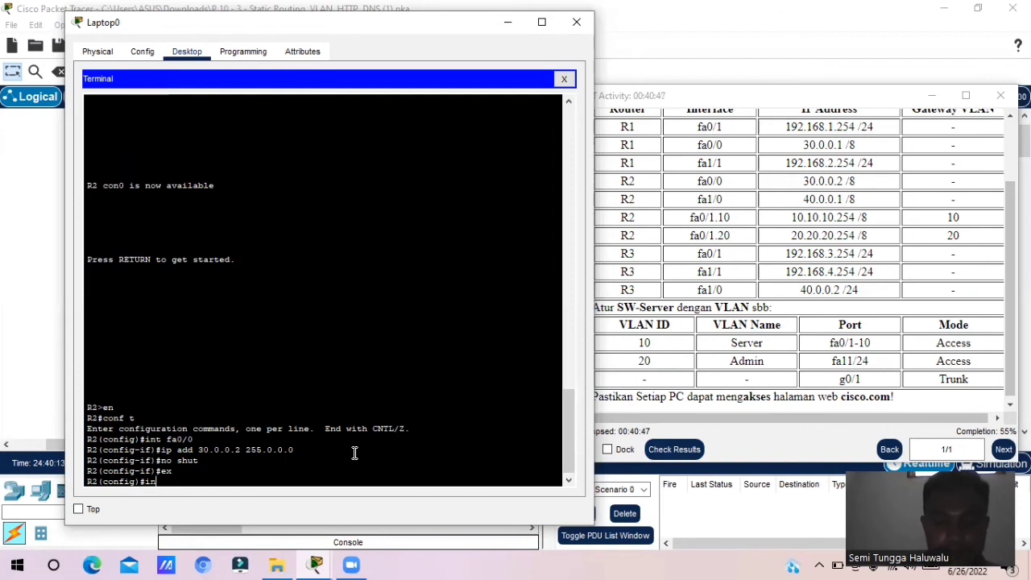
pyautogui.write('t fa')
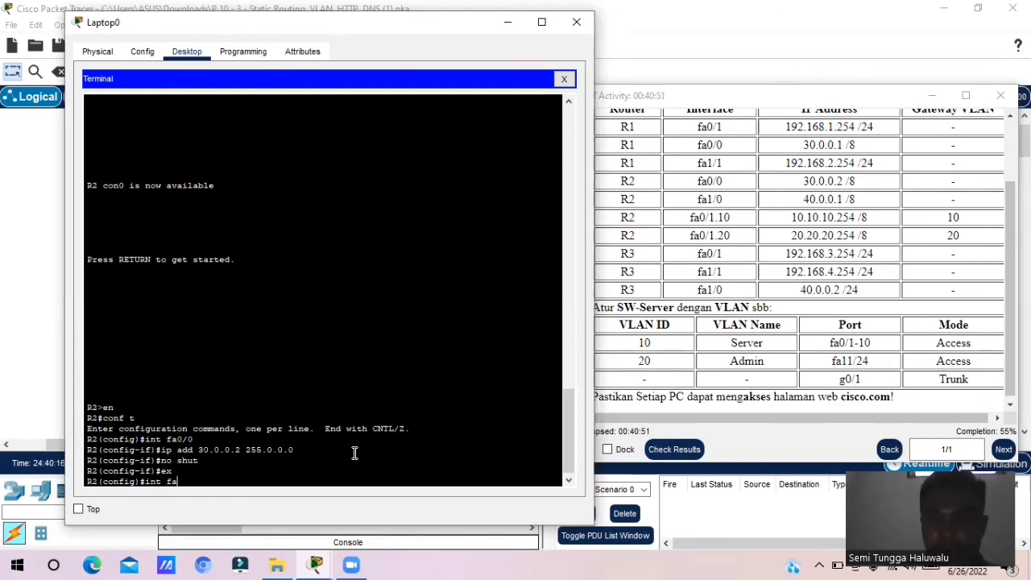
pyautogui.write('1')
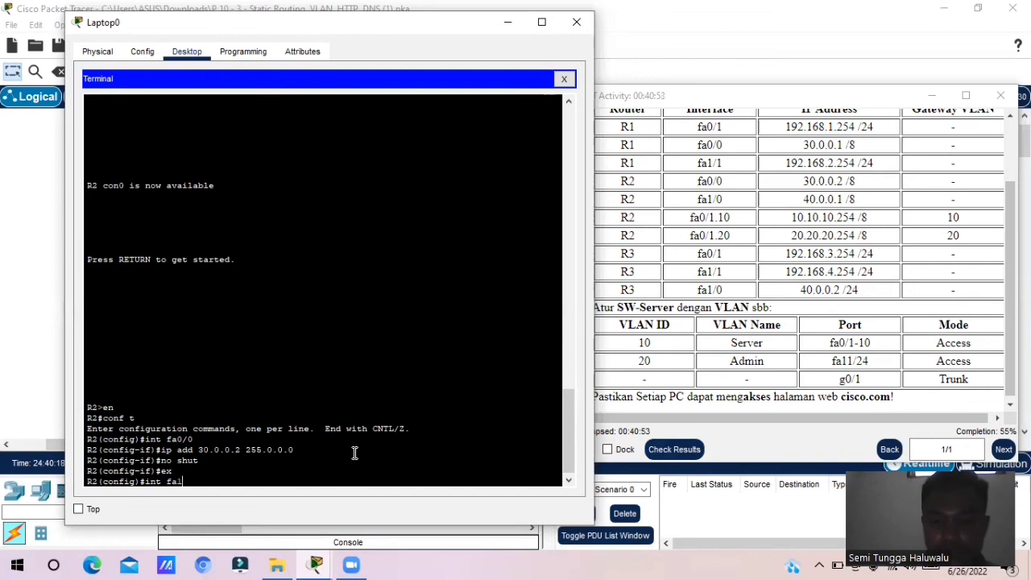
pyautogui.write('/0')
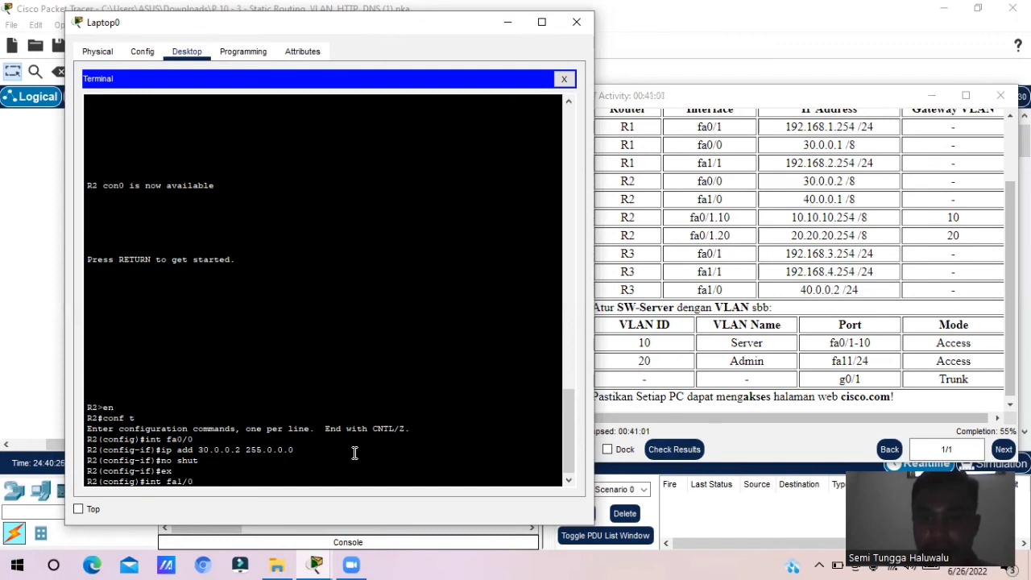
pyautogui.press('Return')
pyautogui.write('ig-if)#i')
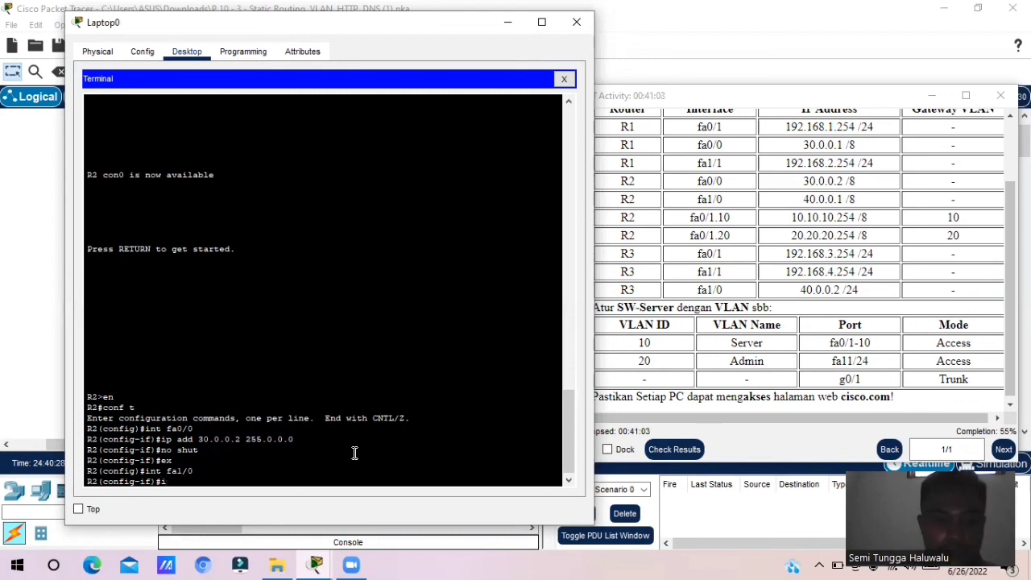
pyautogui.write('p add ')
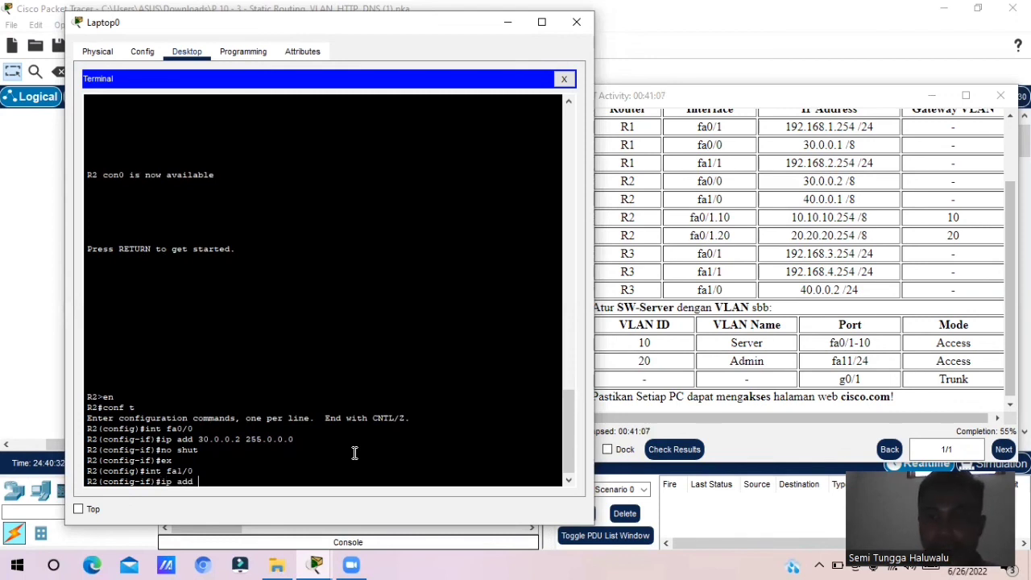
pyautogui.write('40')
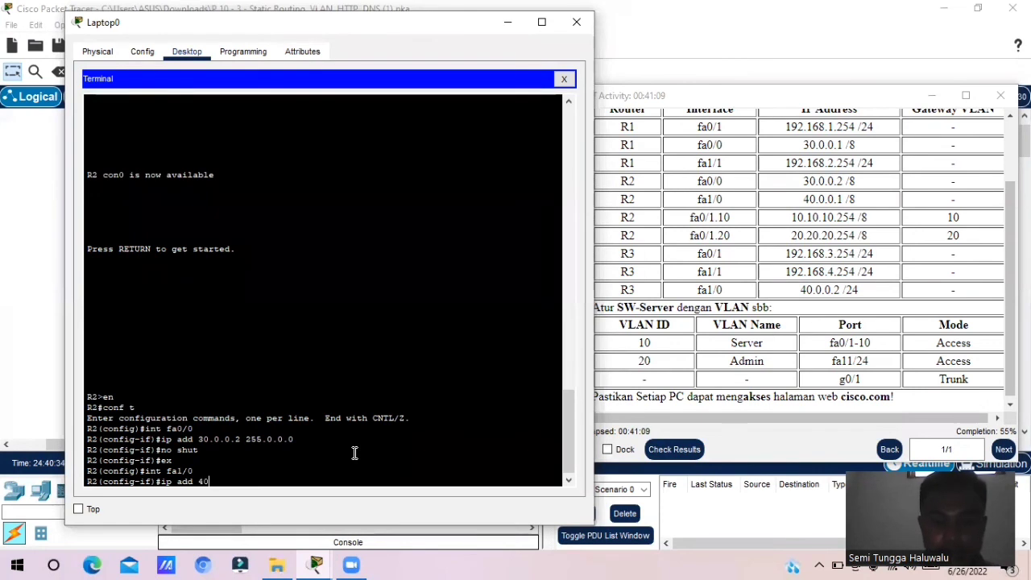
pyautogui.write('.')
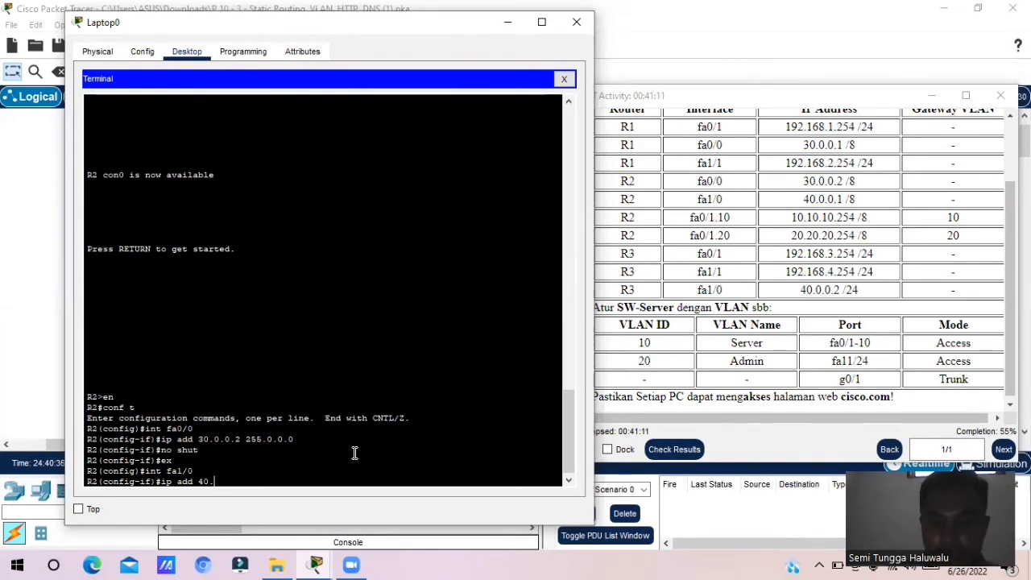
pyautogui.write('0.0.1')
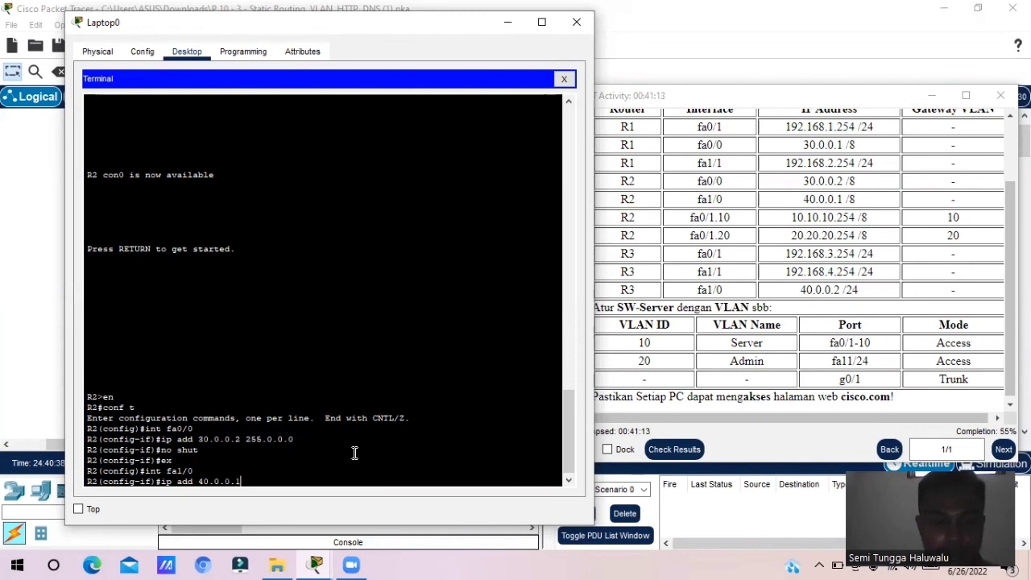
pyautogui.write(' 255.0.0.0')
pyautogui.press('Return')
# Enable R2's interface fa1/0 with no shut and return to global configuration mode with ex
pyautogui.write('nfig-if)#n')
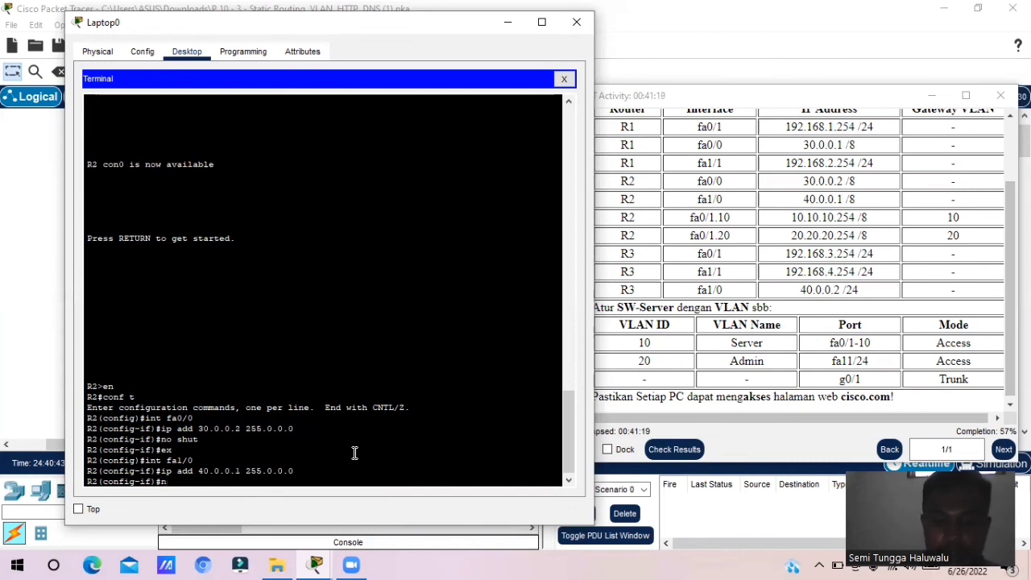
pyautogui.write('o shut')
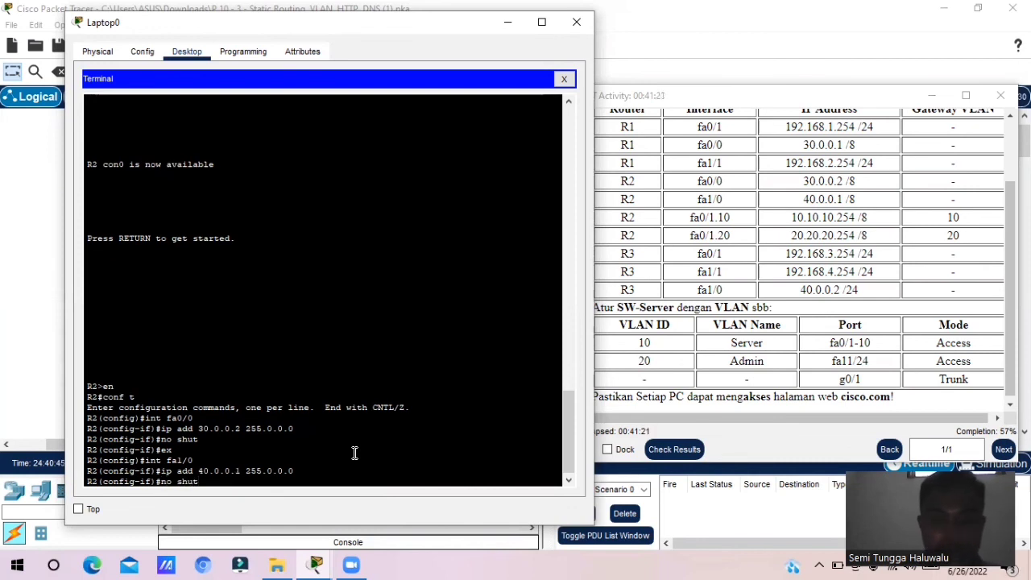
pyautogui.press('Return')
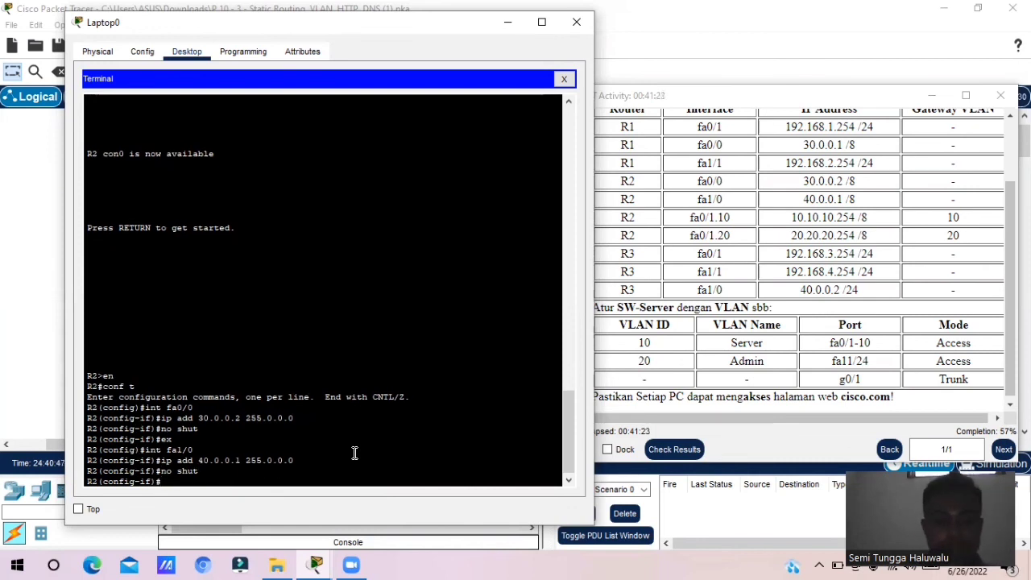
pyautogui.write('ex')
pyautogui.press('Return')
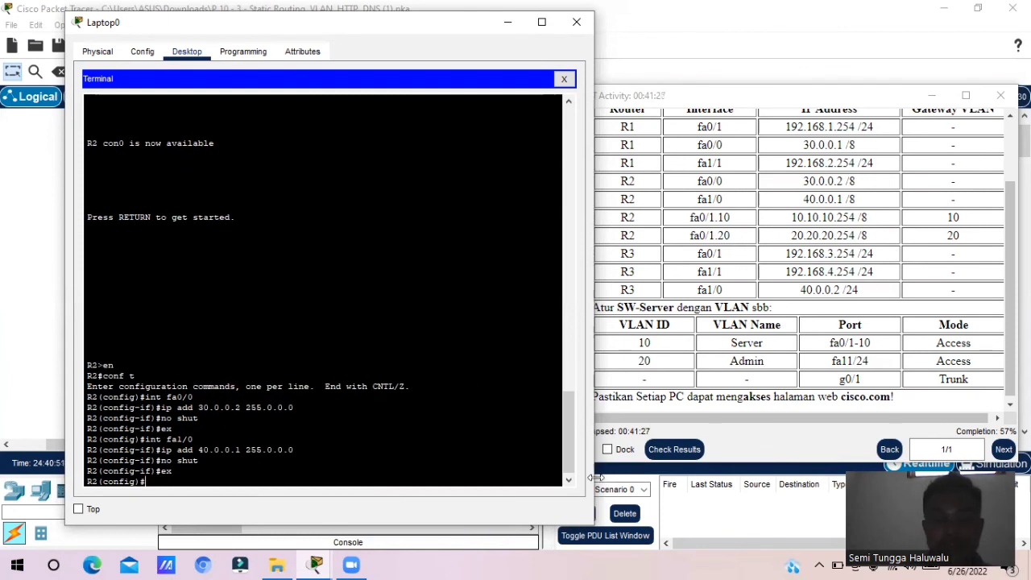
# Check the activity results and examine the assessment items from the PCs down through the network devices
pyautogui.click(708, 544)
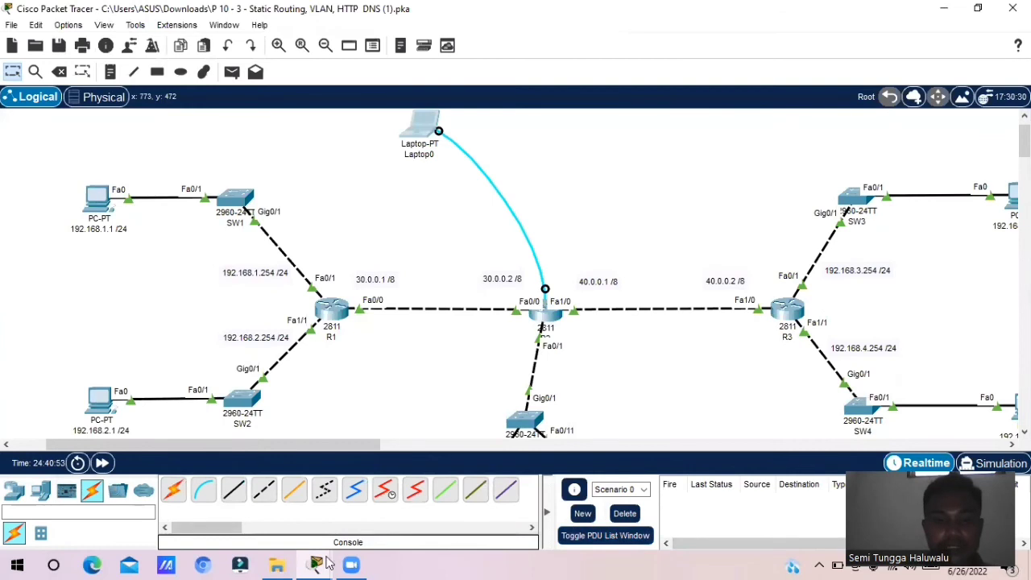
pyautogui.moveTo(326, 564)
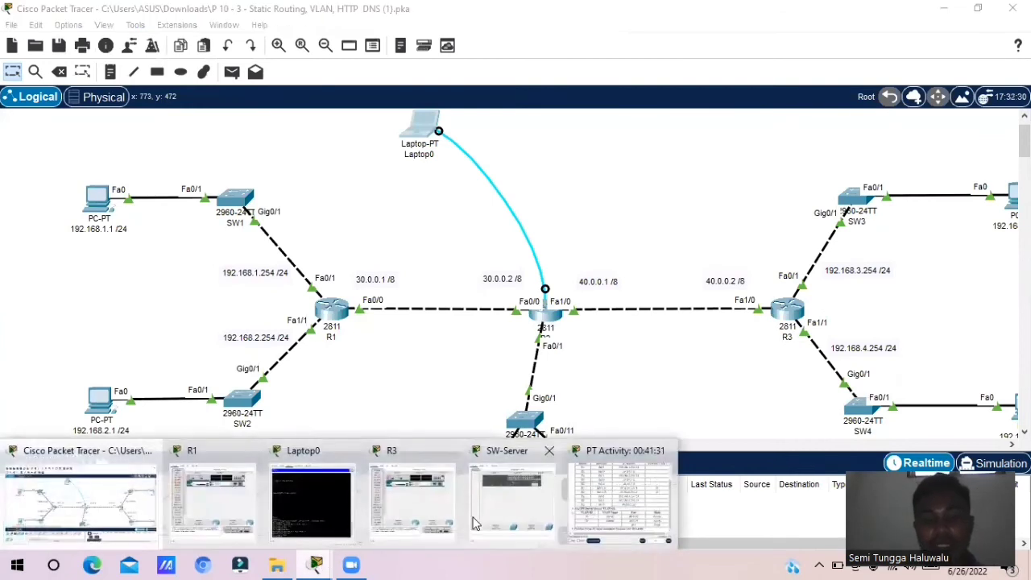
pyautogui.click(642, 511)
pyautogui.click(680, 453)
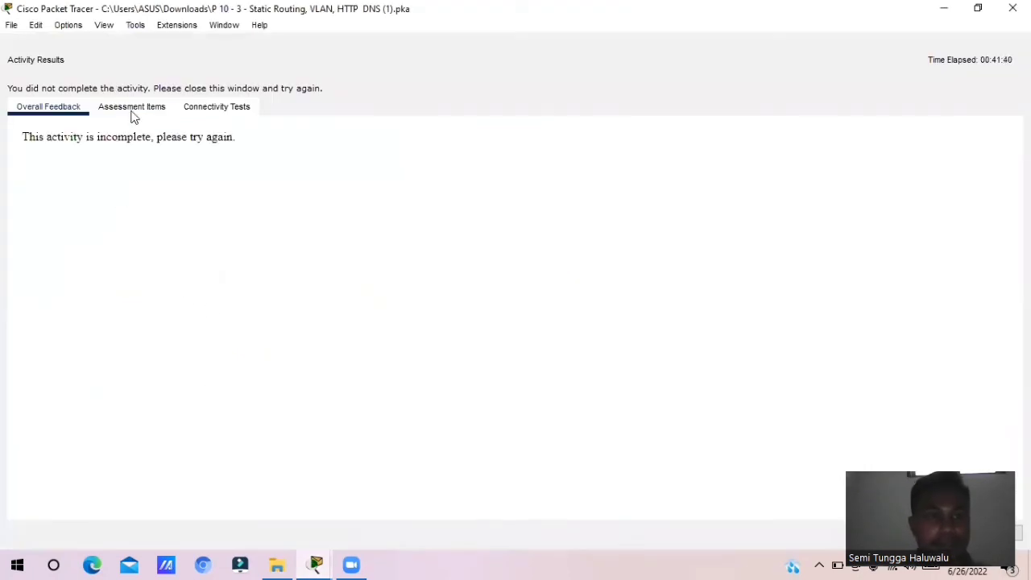
pyautogui.click(131, 111)
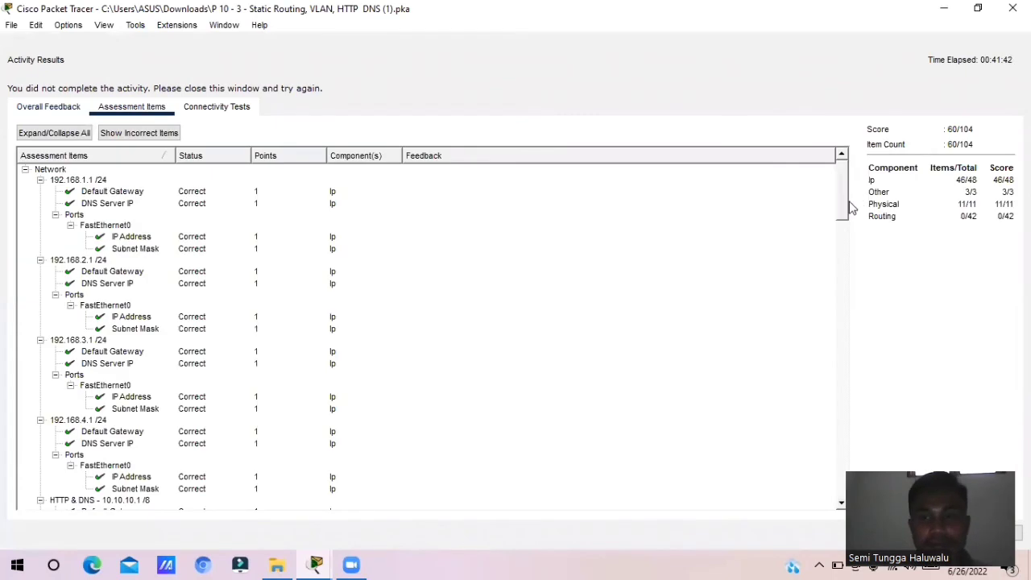
pyautogui.moveTo(846, 208); pyautogui.dragTo(838, 319)
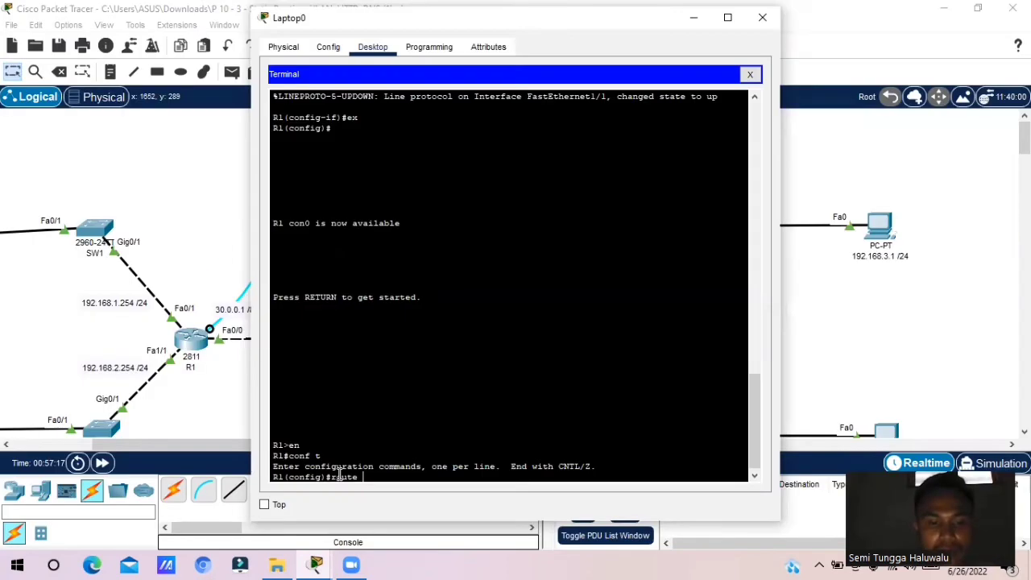
# Clear the partly entered route command from R1's global configuration prompt
pyautogui.write('i')
pyautogui.press('BackSpace')
pyautogui.press('BackSpace')
pyautogui.press('BackSpace')
pyautogui.press('BackSpace')
pyautogui.press('BackSpace')
pyautogui.press('BackSpace')
pyautogui.press('BackSpace')
pyautogui.press('BackSpace')
# Try to add a static route on R1 to network 192.168.3.0 with mask 255.255.255.0 via 30.0.0.2, spelled ip raute
pyautogui.write('ip ')
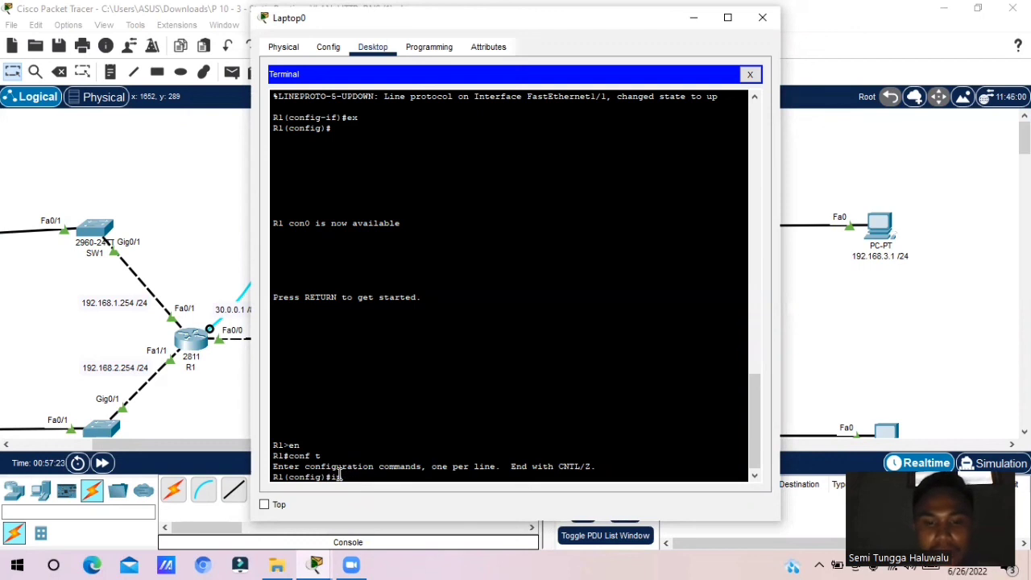
pyautogui.write('rau')
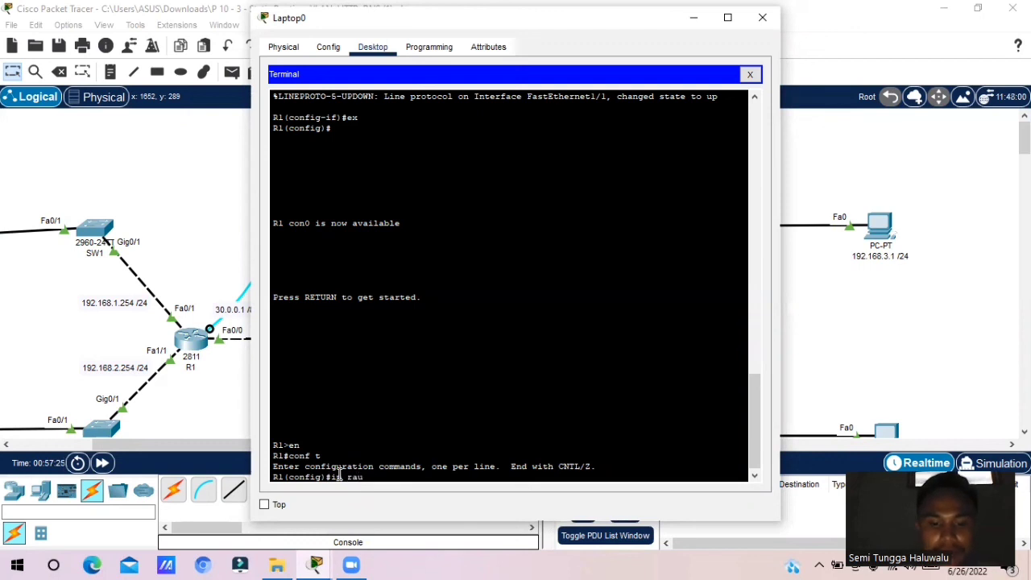
pyautogui.write('te')
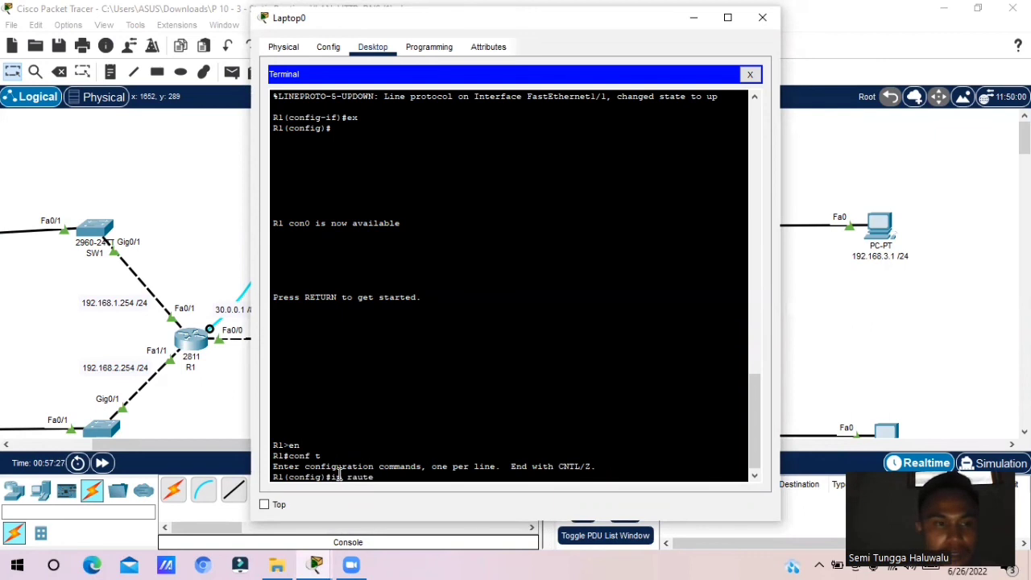
pyautogui.write(' 192')
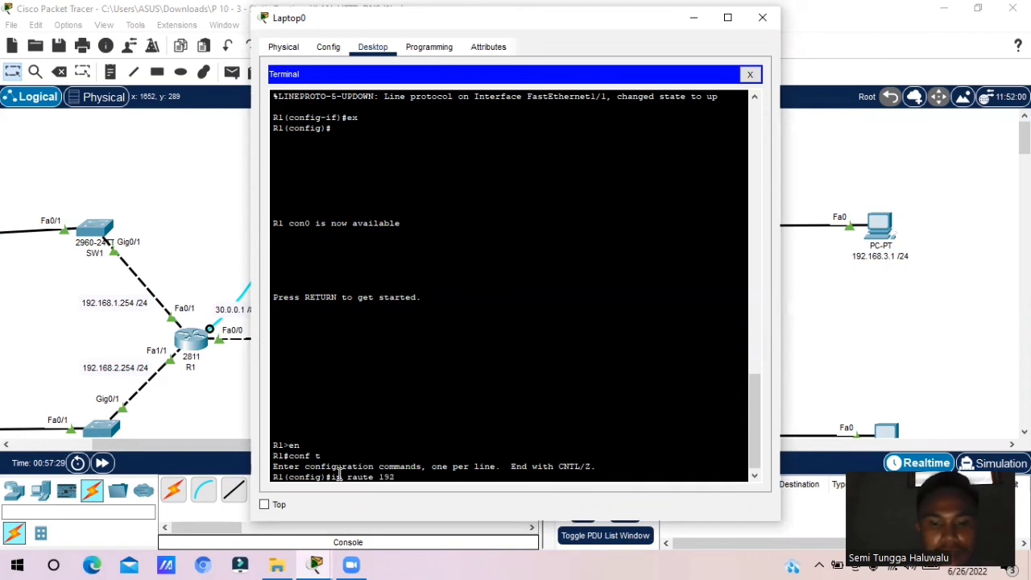
pyautogui.write('.16')
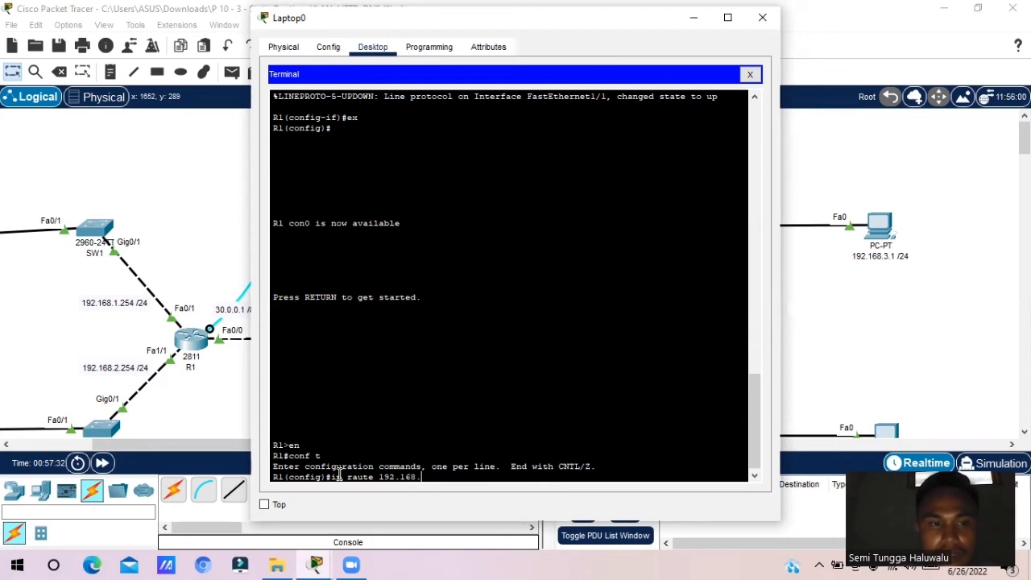
pyautogui.write('8.')
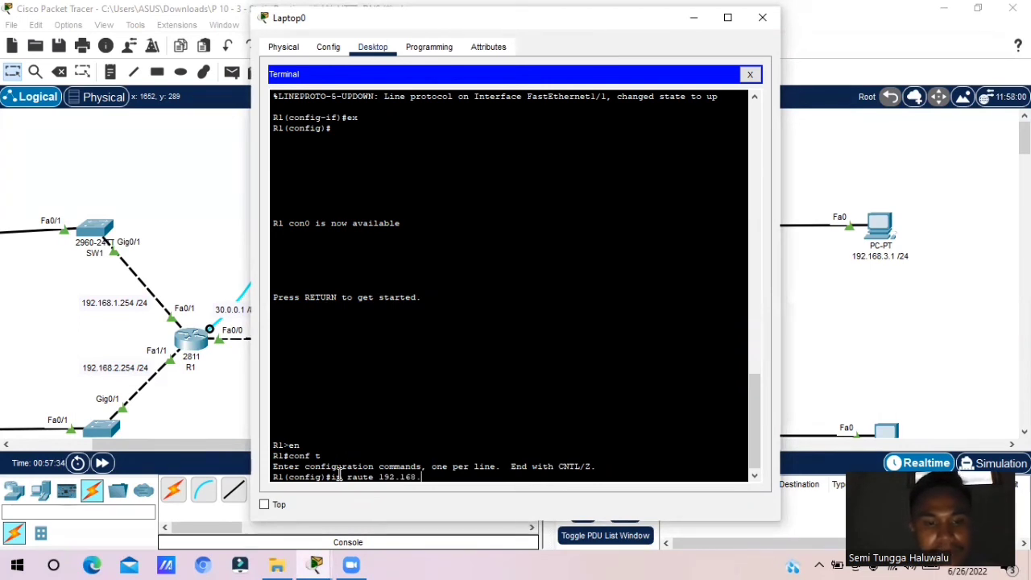
pyautogui.write('3.')
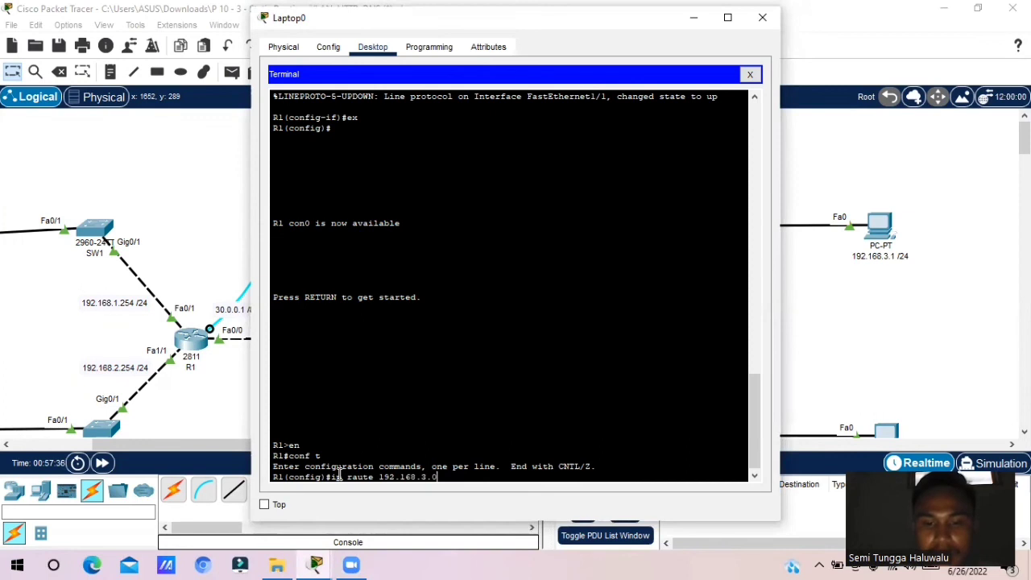
pyautogui.write('0 255')
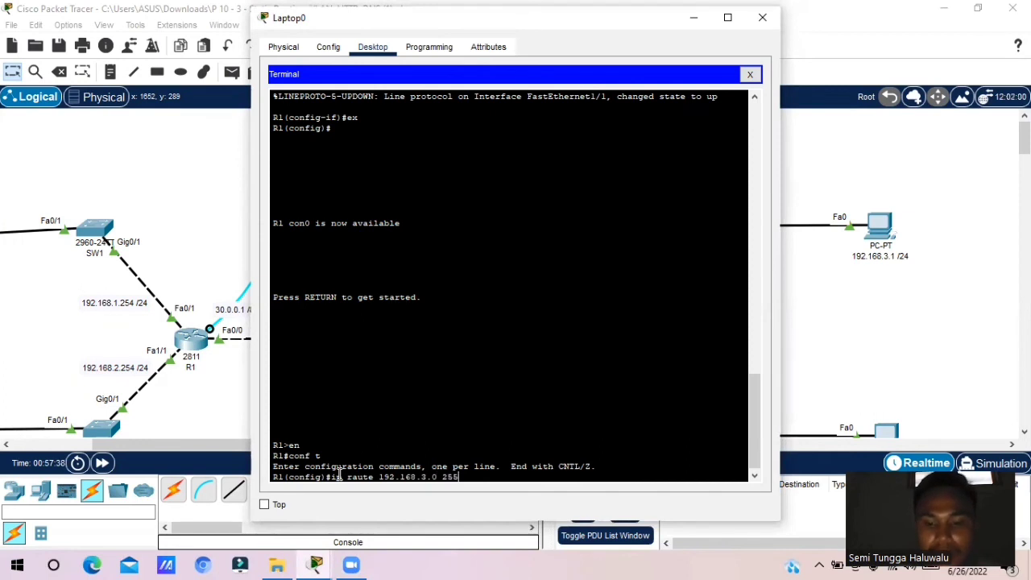
pyautogui.write('.255.255.0')
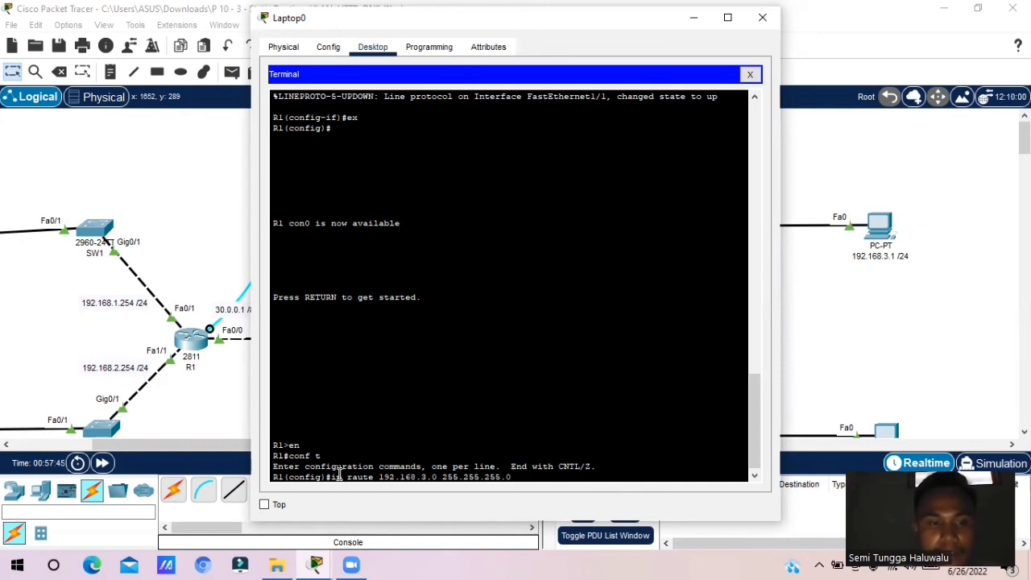
pyautogui.write('30.0')
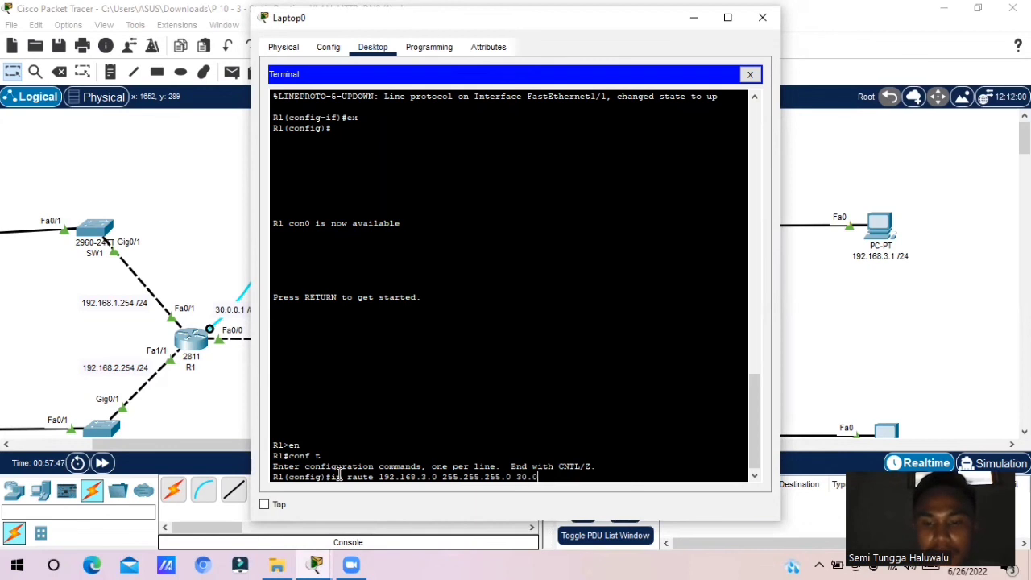
pyautogui.write('.0.')
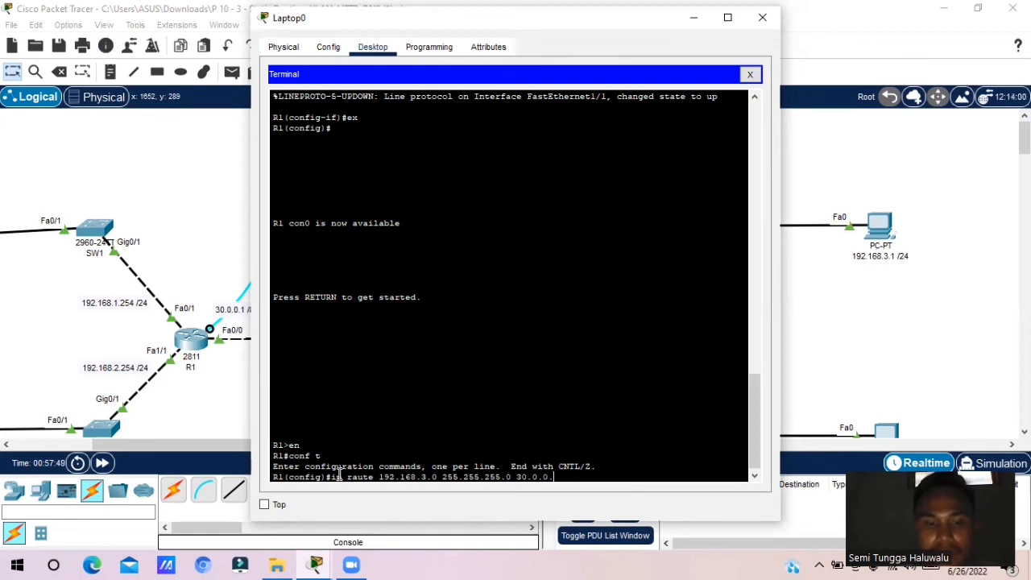
pyautogui.write('2')
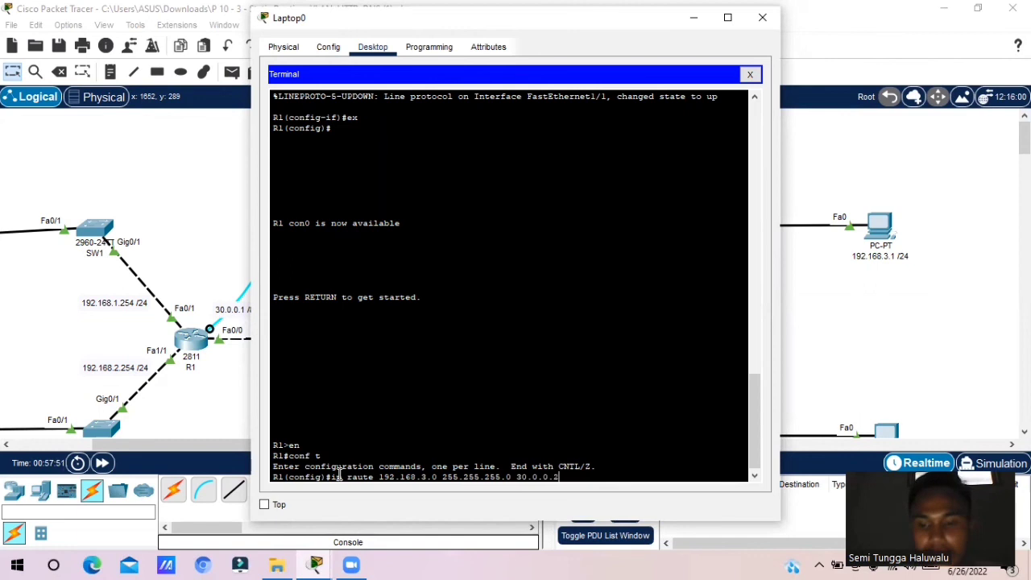
pyautogui.press('Return')
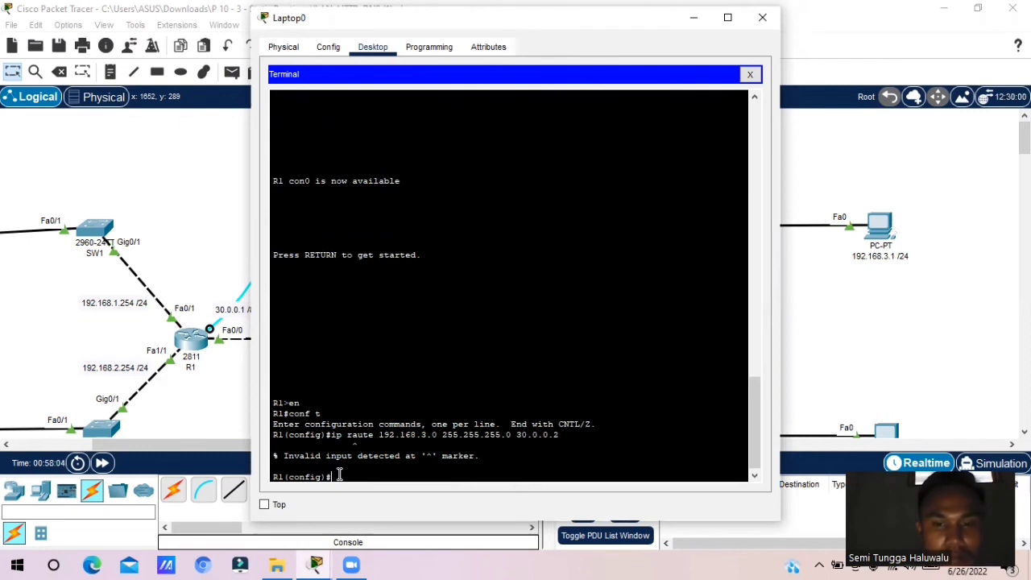
# Correct the misspelled command to ip route and add R1's static route to 192.168.3.0 with mask 255.255.255.0 via 30.0.0.2
pyautogui.press('Up')
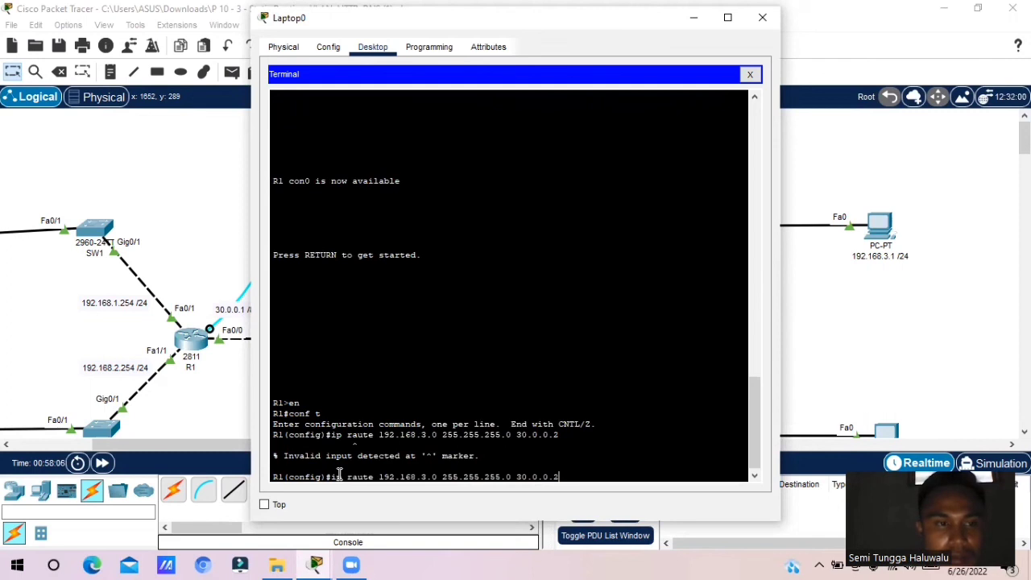
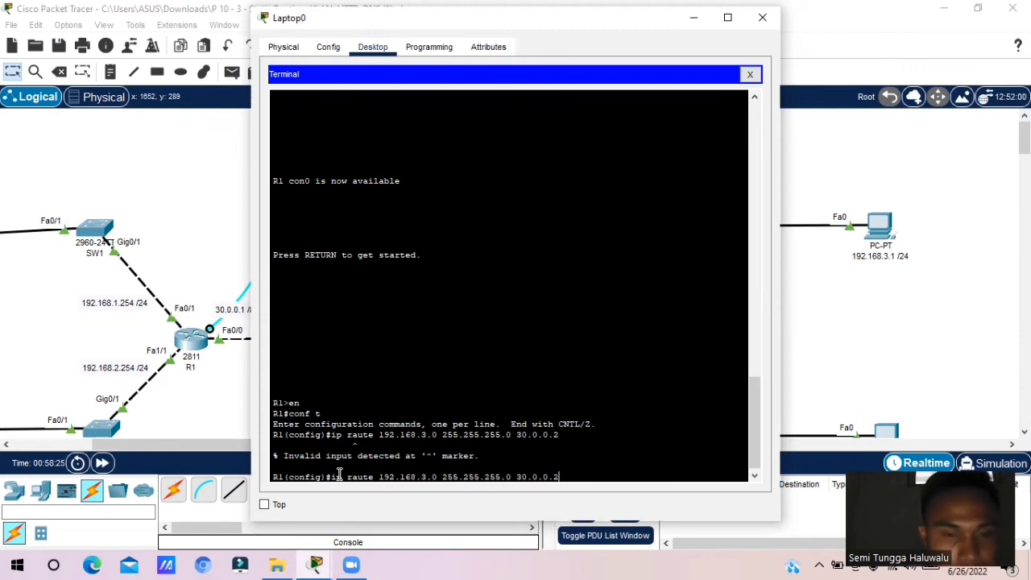
pyautogui.press('Left')
pyautogui.press('Left')
pyautogui.press('Left')
pyautogui.press('Left')
pyautogui.press('Left')
pyautogui.press('Left')
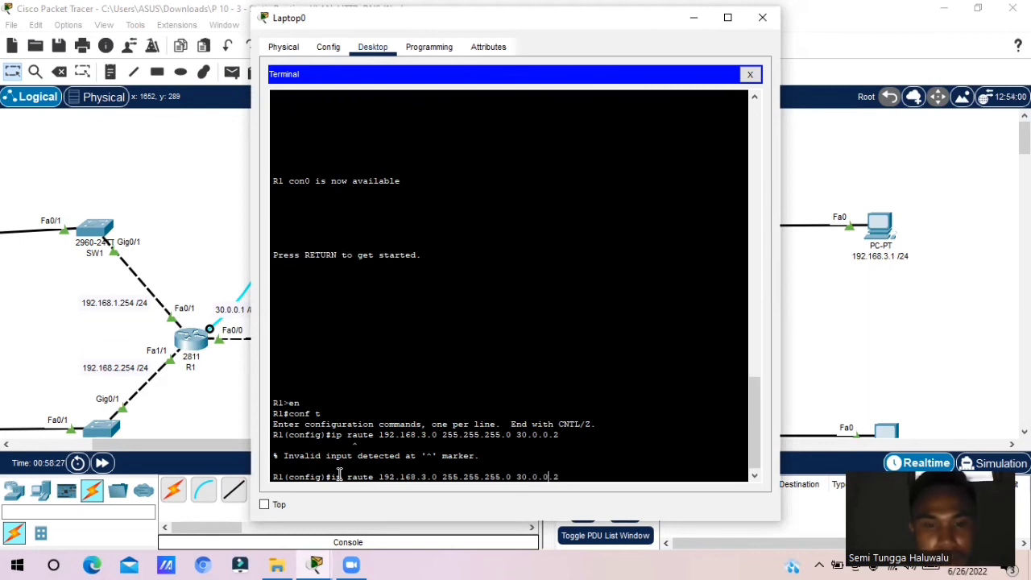
pyautogui.press('Left')
pyautogui.press('Left')
pyautogui.press('Left')
pyautogui.press('Left')
pyautogui.press('Left')
pyautogui.press('Left')
pyautogui.press('Left')
pyautogui.press('Left')
pyautogui.press('Left')
pyautogui.press('Left')
pyautogui.press('Left')
pyautogui.press('Left')
pyautogui.press('Left')
pyautogui.press('Left')
pyautogui.press('BackSpace')
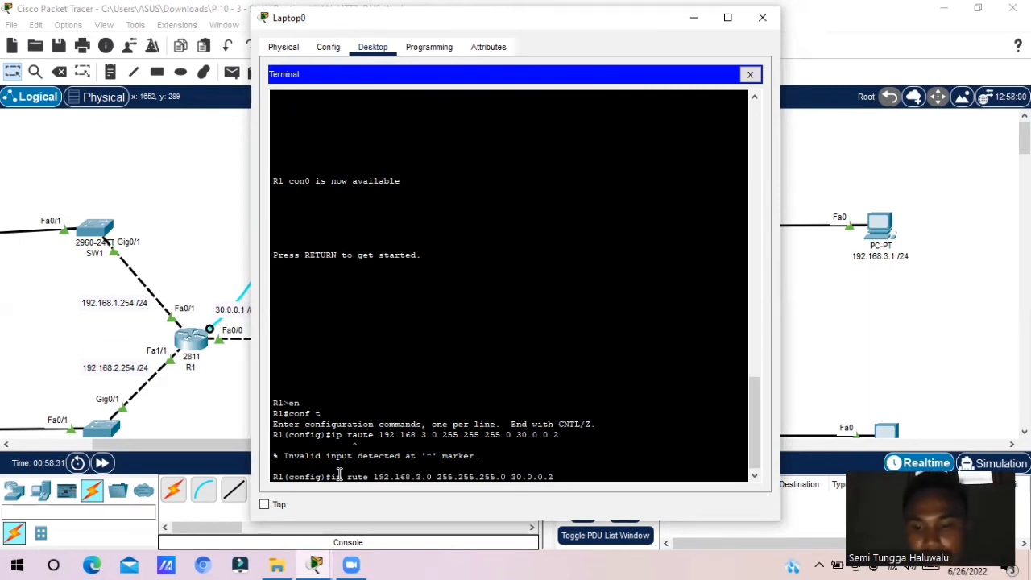
pyautogui.write('o')
pyautogui.press('Return')
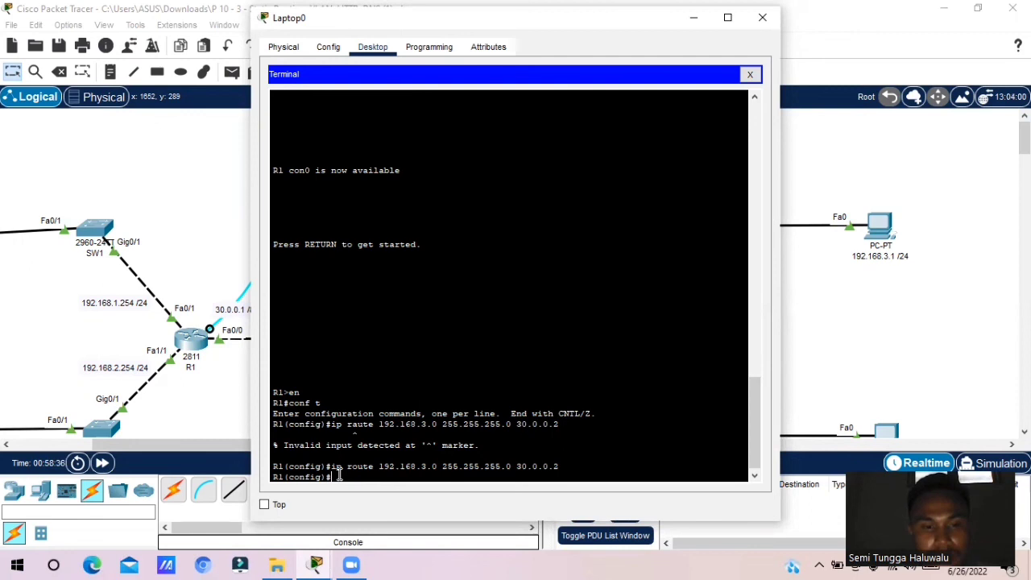
# Add a static route on R1 to network 192.168.4.0 with mask 255.255.255.0 via 30.0.0.2
pyautogui.press('Up')
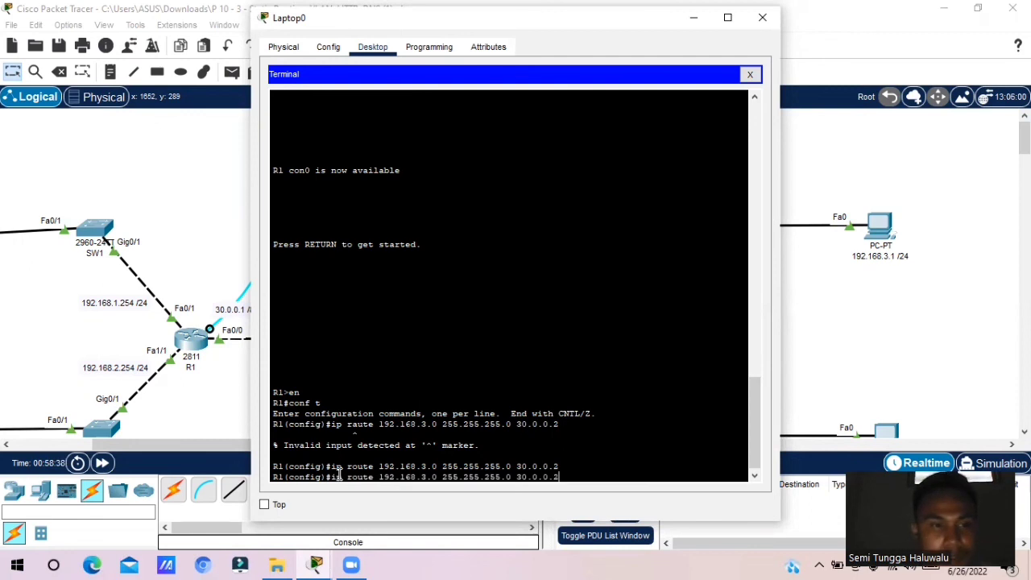
pyautogui.press('Left')
pyautogui.press('Left')
pyautogui.press('Left')
pyautogui.press('Left')
pyautogui.press('Left')
pyautogui.press('Left')
pyautogui.press('Left')
pyautogui.press('Left')
pyautogui.press('Left')
pyautogui.press('Left')
pyautogui.press('Left')
pyautogui.press('Left')
pyautogui.press('Left')
pyautogui.press('Left')
pyautogui.press('Left')
pyautogui.press('Left')
pyautogui.press('Left')
pyautogui.press('Left')
pyautogui.press('Left')
pyautogui.press('Left')
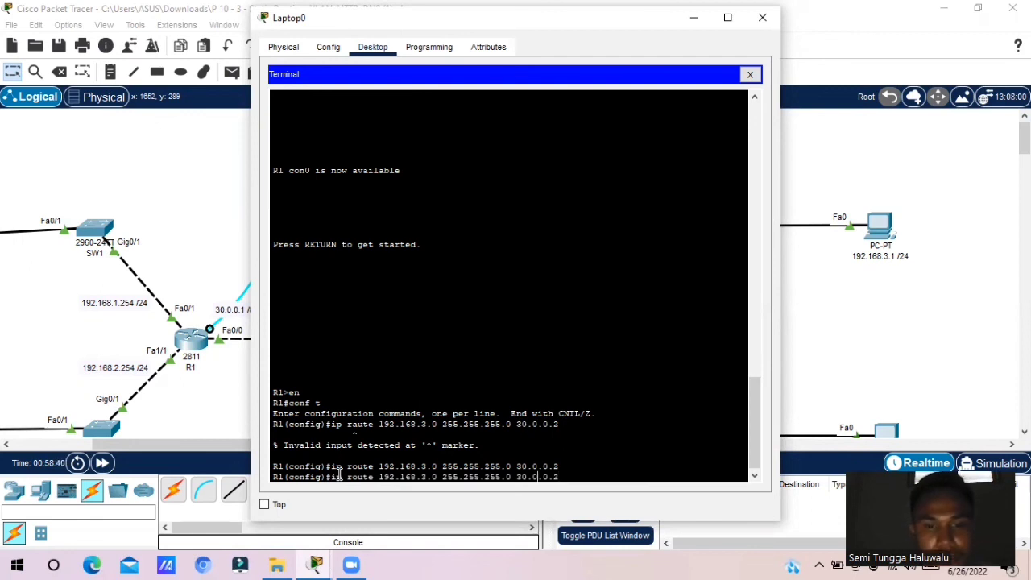
pyautogui.press('Left')
pyautogui.press('Left')
pyautogui.press('Left')
pyautogui.press('BackSpace')
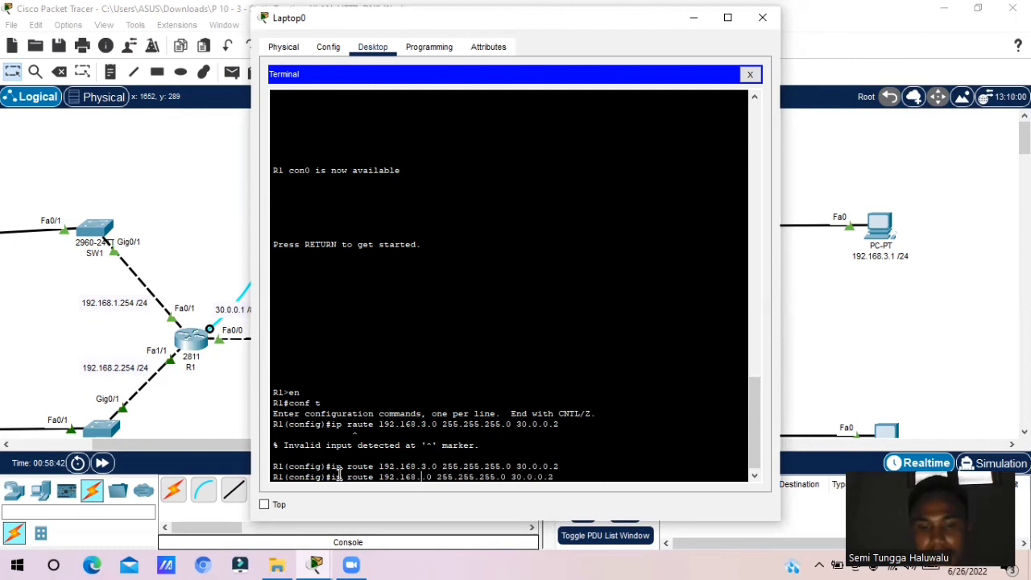
pyautogui.write('4')
pyautogui.press('Return')
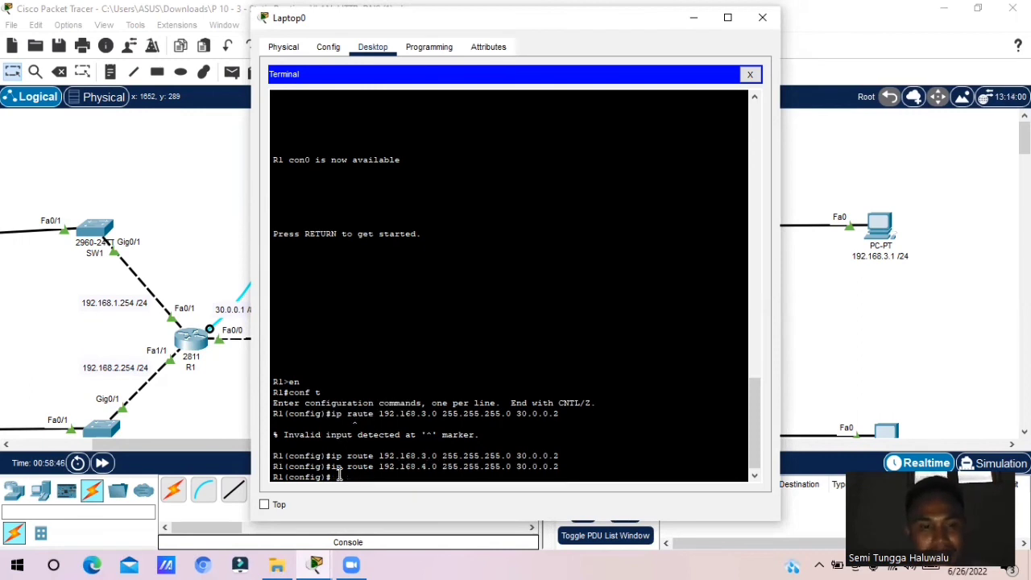
# Add a static route on R1 to network 10.0.0.0 with mask 255.0.0.0 via 30.0.0.2
pyautogui.write('i')
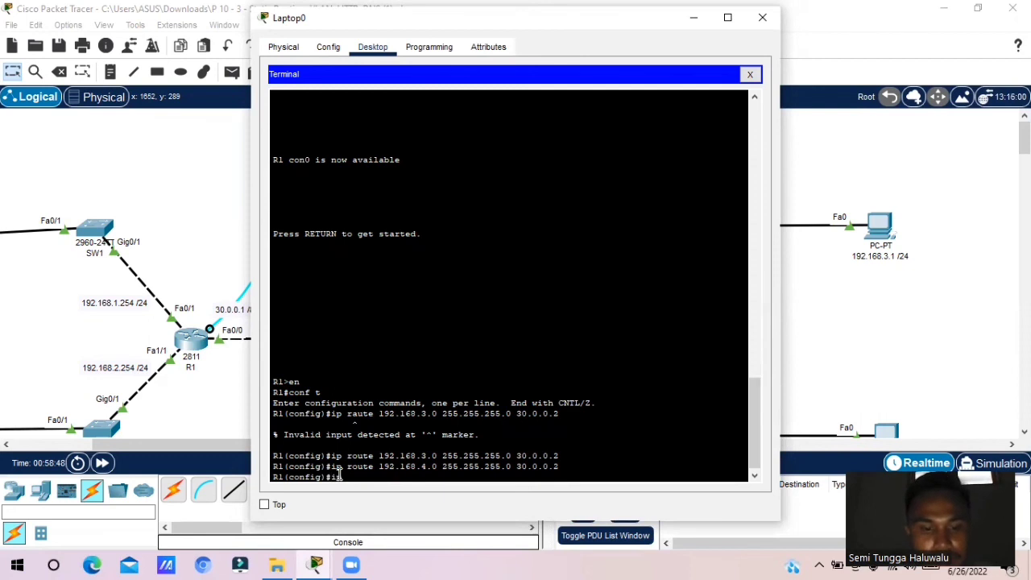
pyautogui.write('p route')
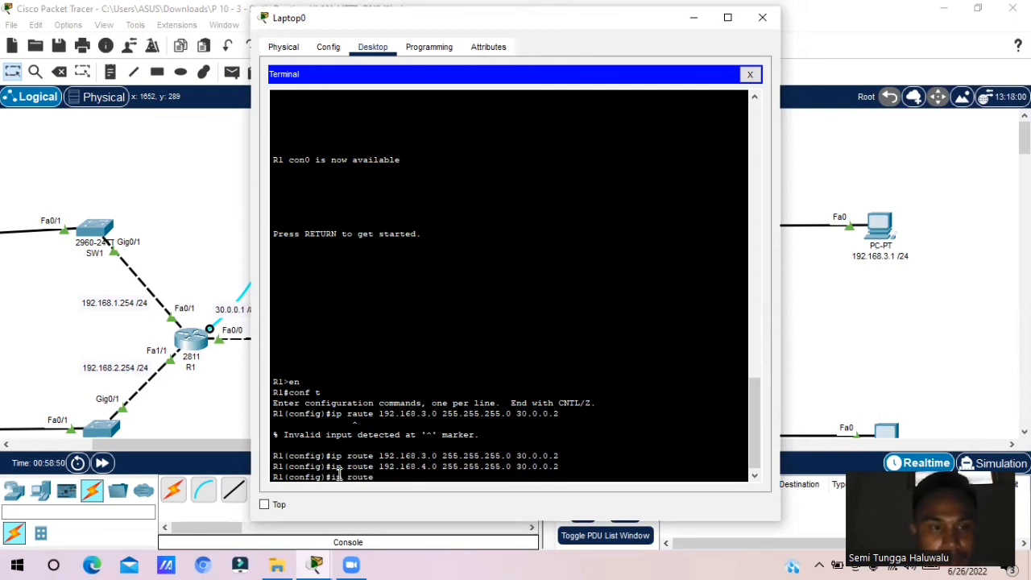
pyautogui.write(' 10')
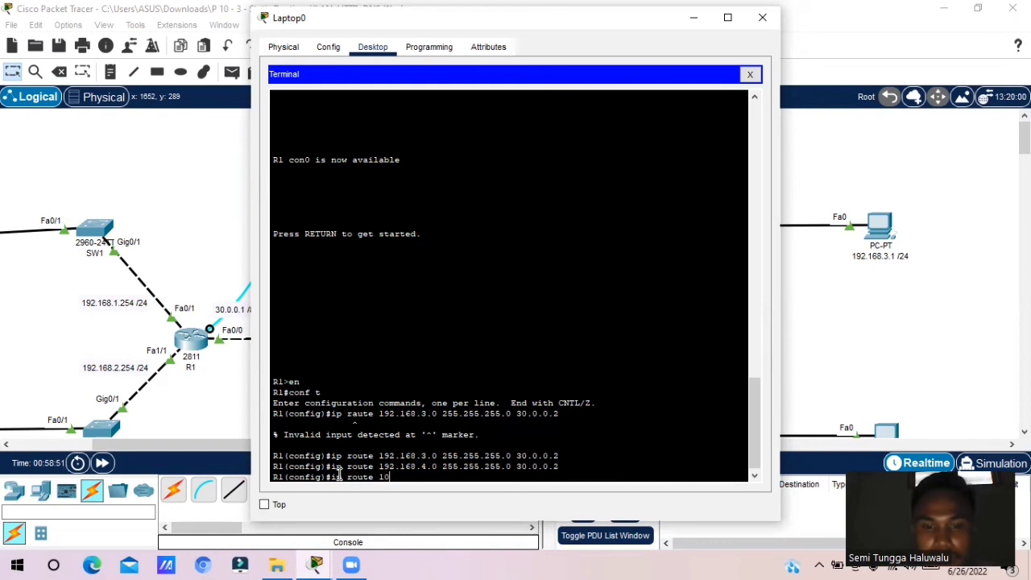
pyautogui.write('.')
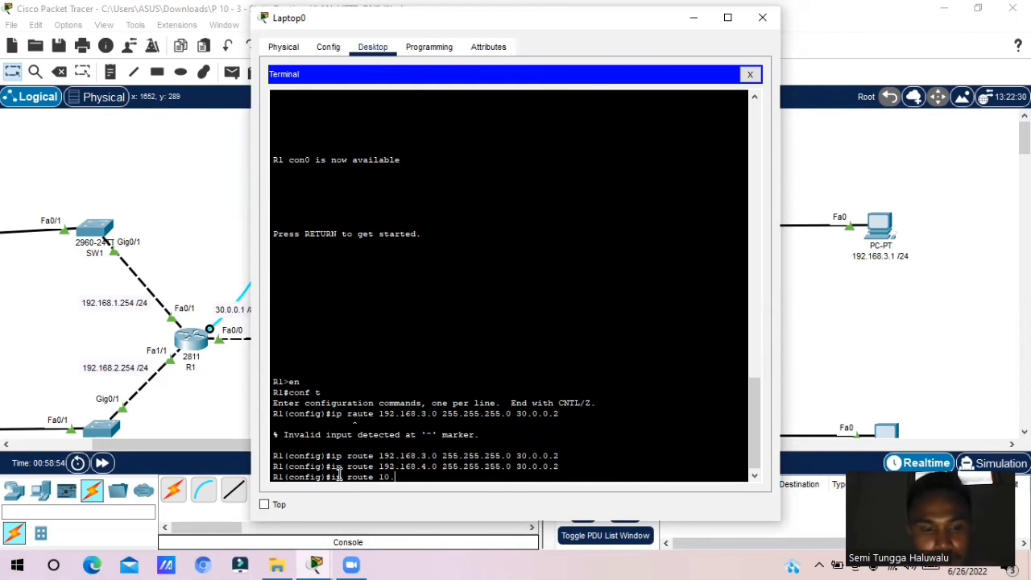
pyautogui.write('0.0.0')
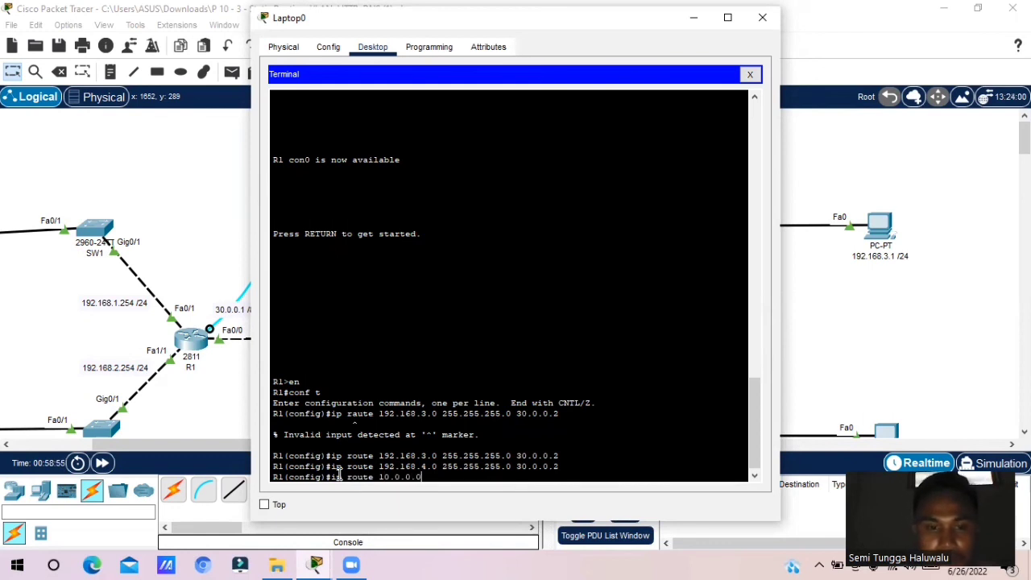
pyautogui.write(' 25')
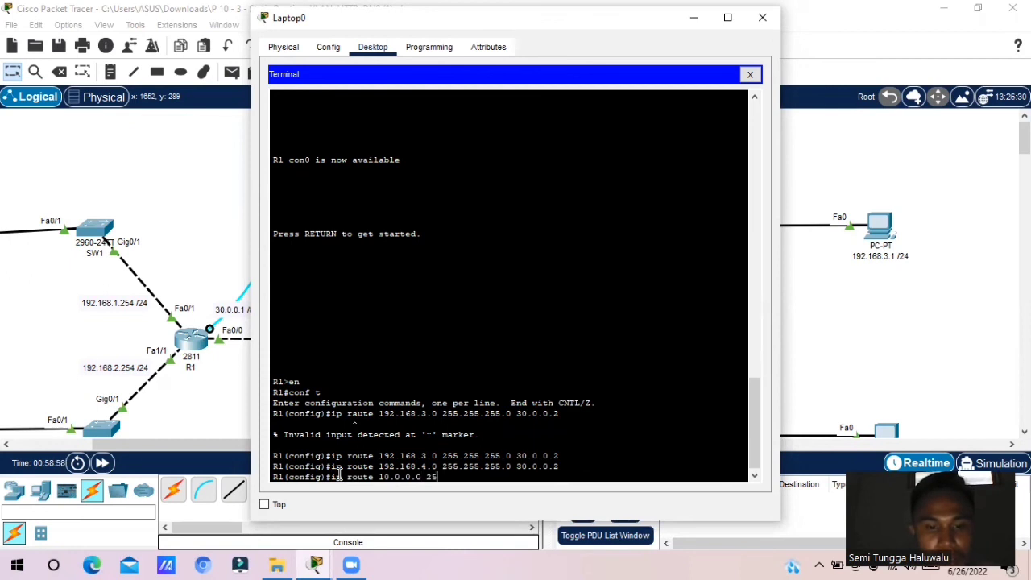
pyautogui.write('5.0.0')
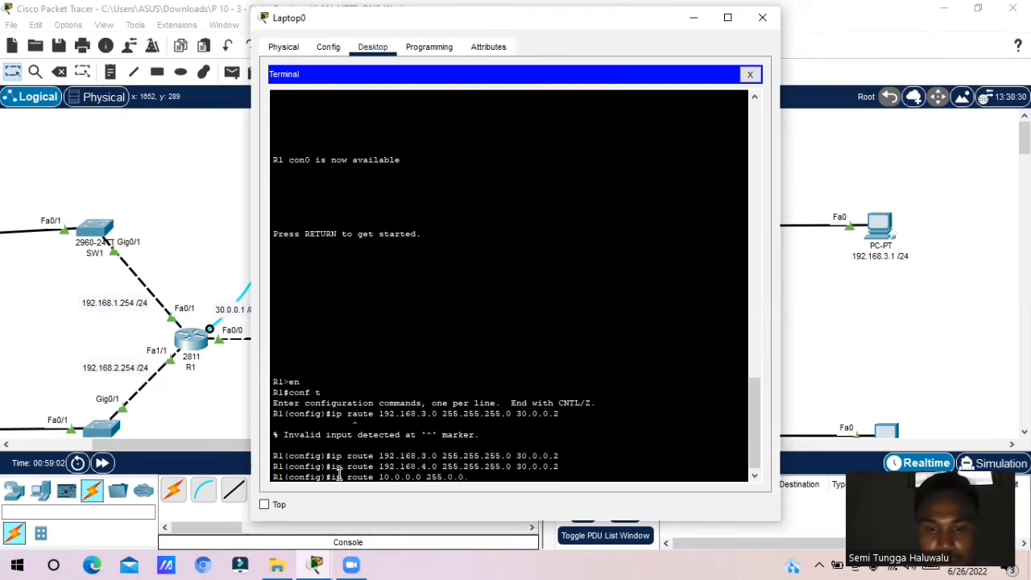
pyautogui.write('.0')
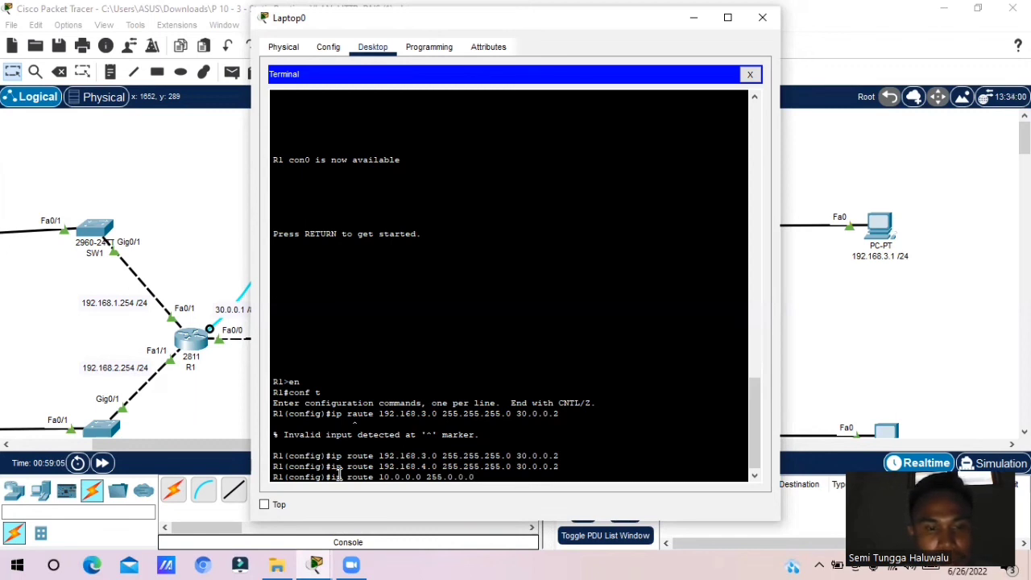
pyautogui.write(' 30')
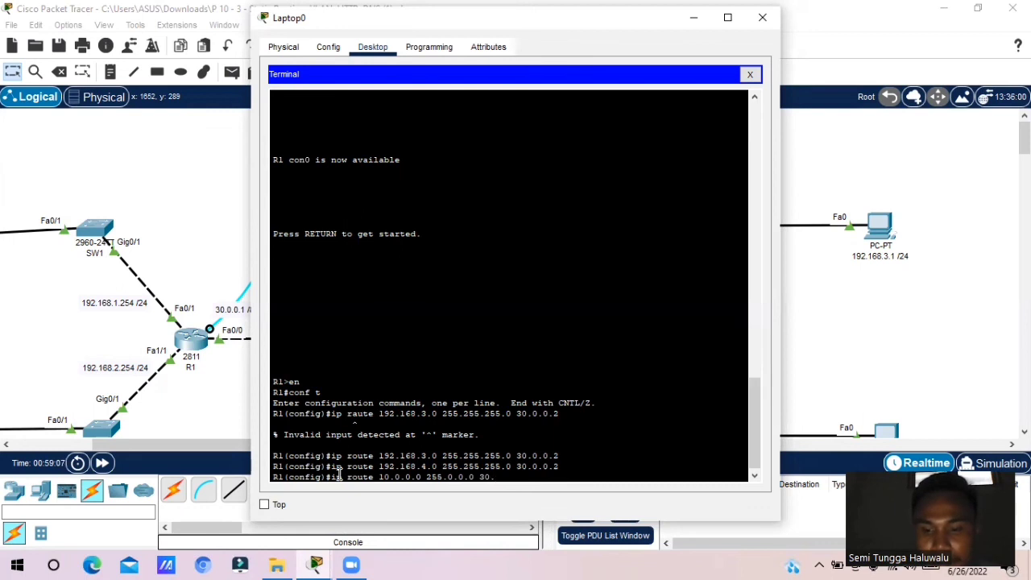
pyautogui.write('.0.0.')
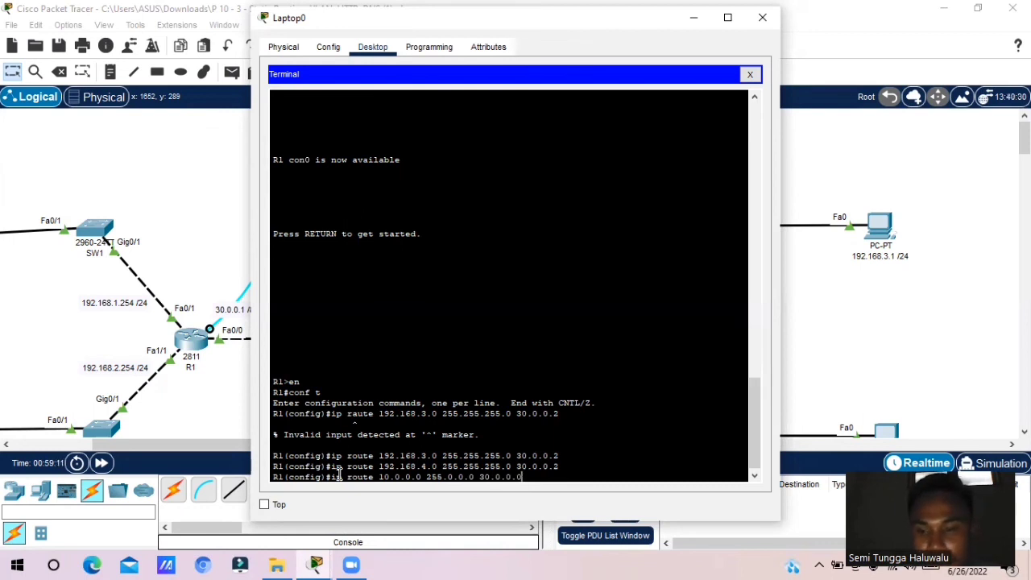
pyautogui.write('2')
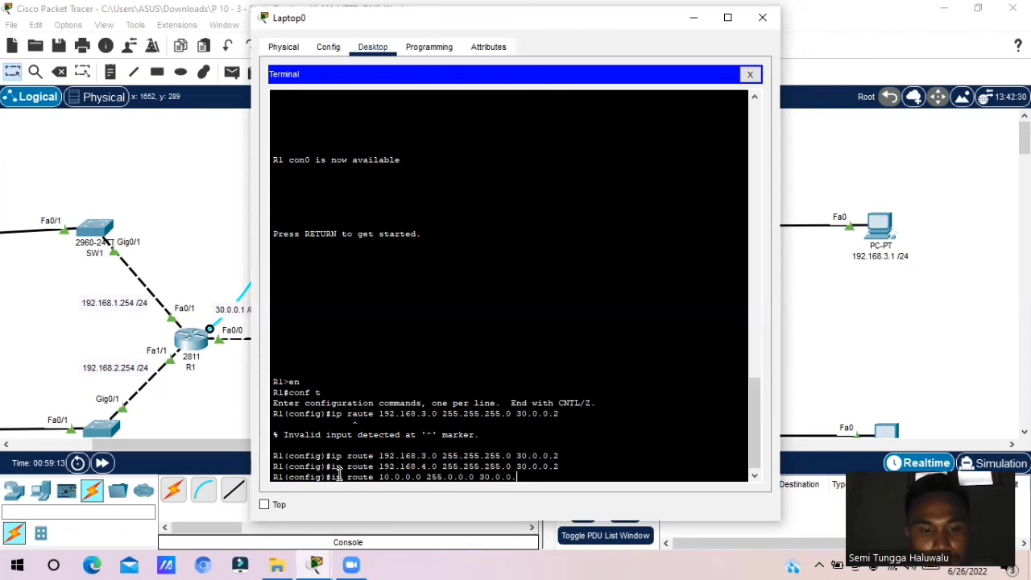
pyautogui.press('Return')
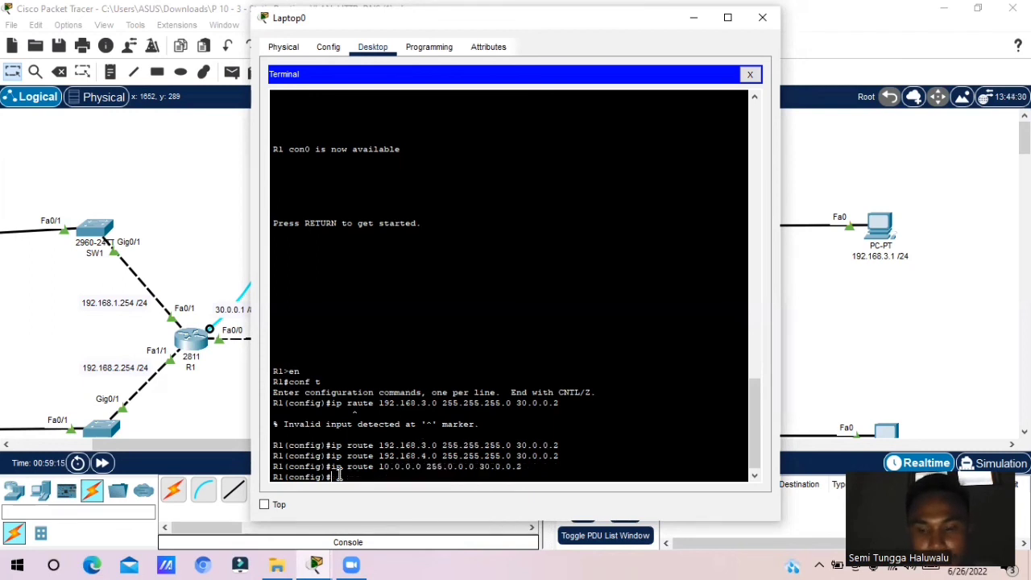
# Add a static route on R1 to network 20.0.0.0 with mask 255.0.0.0 via 30.0.0.2
pyautogui.press('Up')
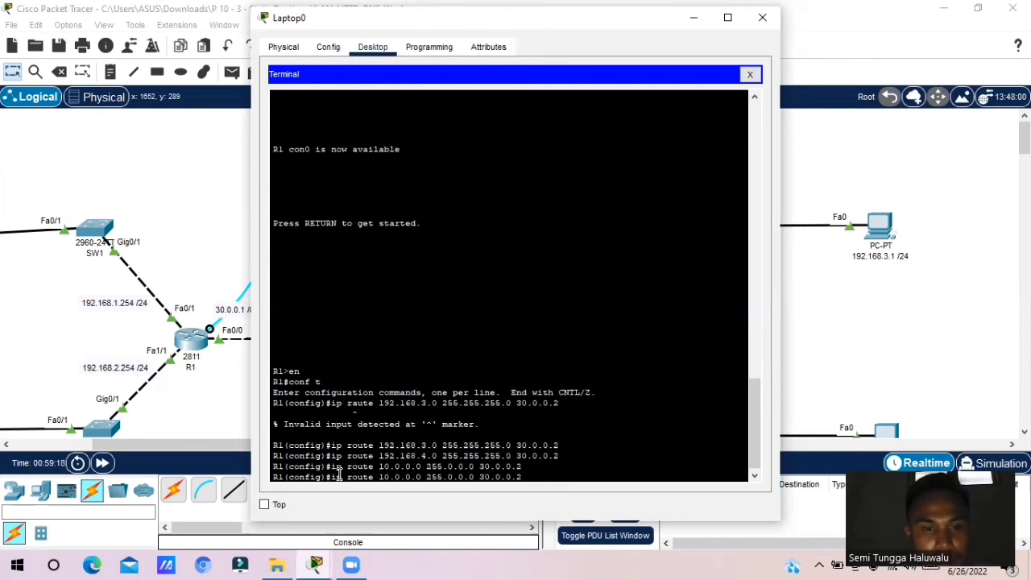
pyautogui.press('BackSpace')
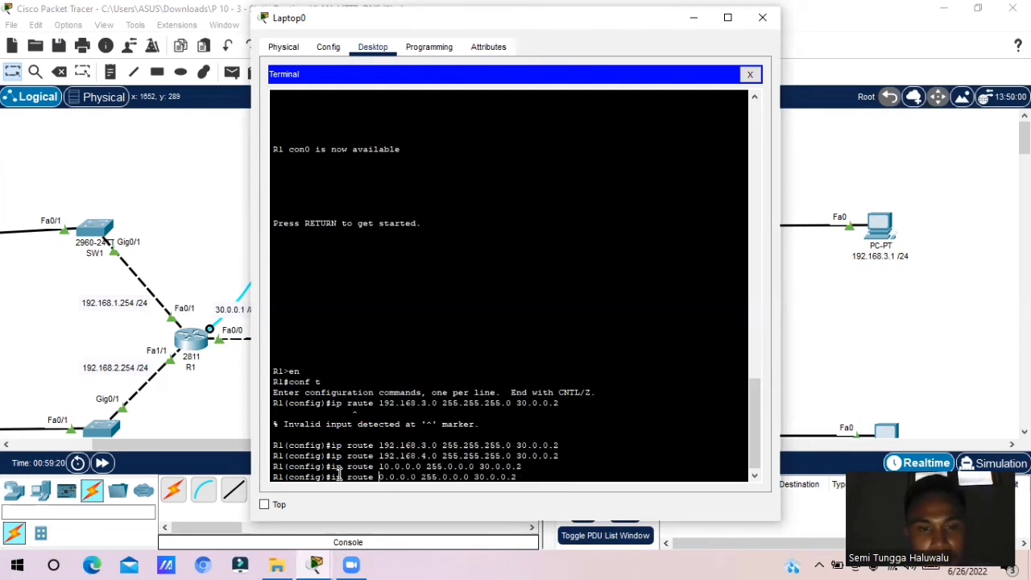
pyautogui.write('2')
pyautogui.press('Return')
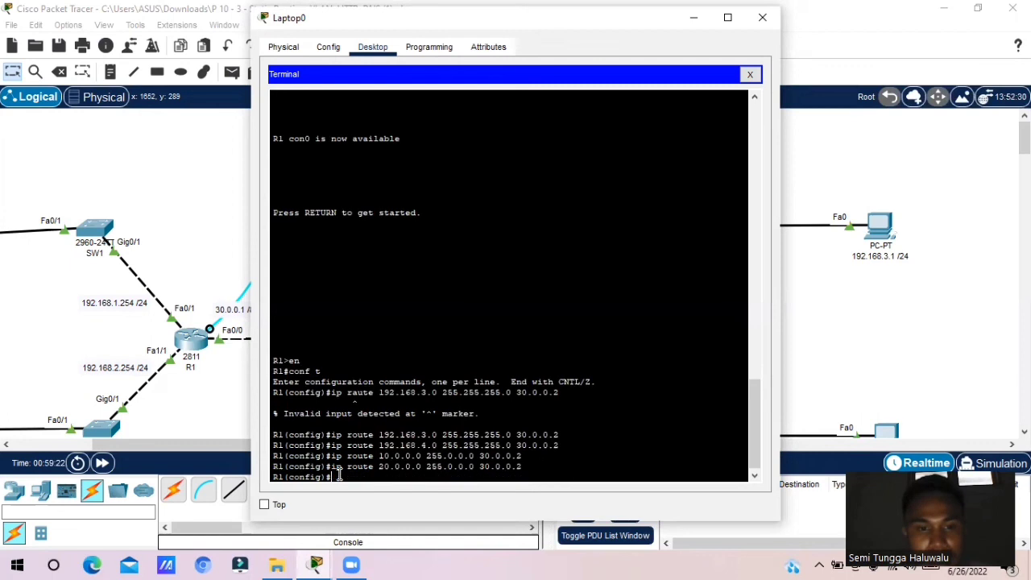
# Add a static route on R1 to network 40.0.0.0 with mask 255.0.0.0 via 30.0.0.2
pyautogui.press('Up')
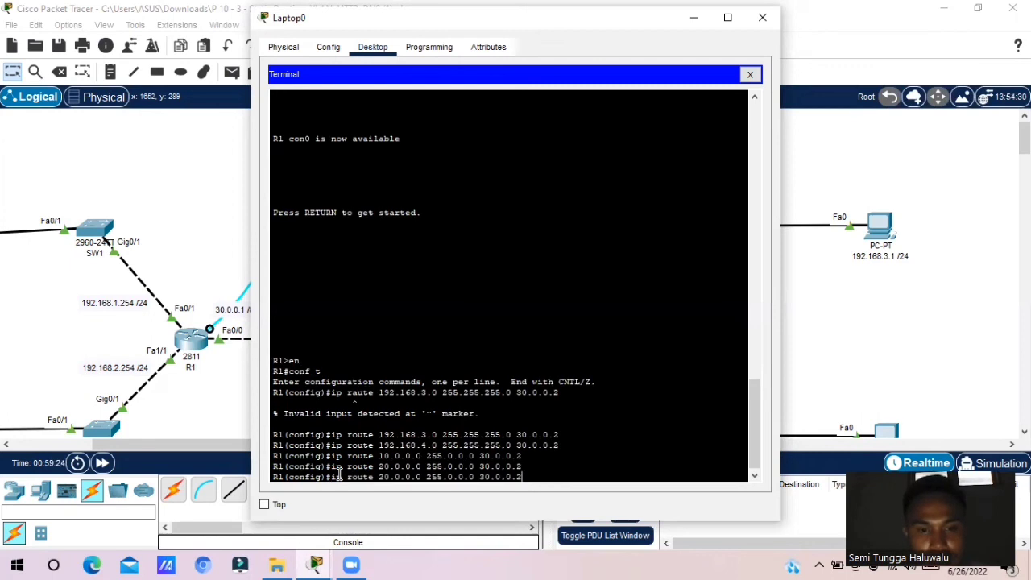
pyautogui.press('Left')
pyautogui.press('Left')
pyautogui.press('Left')
pyautogui.press('Left')
pyautogui.press('Left')
pyautogui.press('Left')
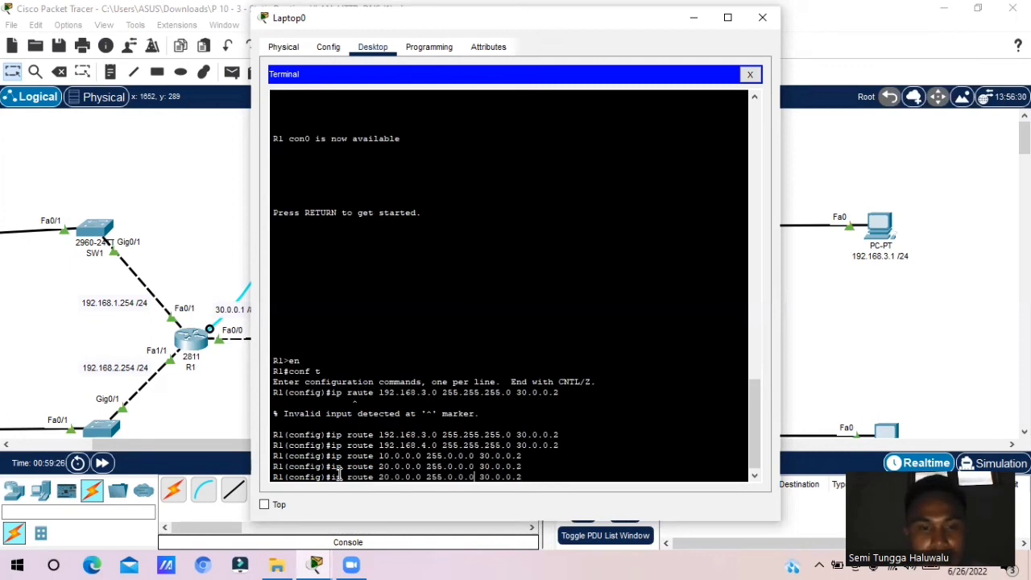
pyautogui.press('Left')
pyautogui.press('Left')
pyautogui.press('Left')
pyautogui.press('Left')
pyautogui.press('Left')
pyautogui.press('Left')
pyautogui.press('Left')
pyautogui.press('Left')
pyautogui.press('Left')
pyautogui.press('Left')
pyautogui.press('Left')
pyautogui.press('Left')
pyautogui.press('Left')
pyautogui.press('Left')
pyautogui.press('Left')
pyautogui.press('Left')
pyautogui.press('Left')
pyautogui.press('Left')
pyautogui.press('Left')
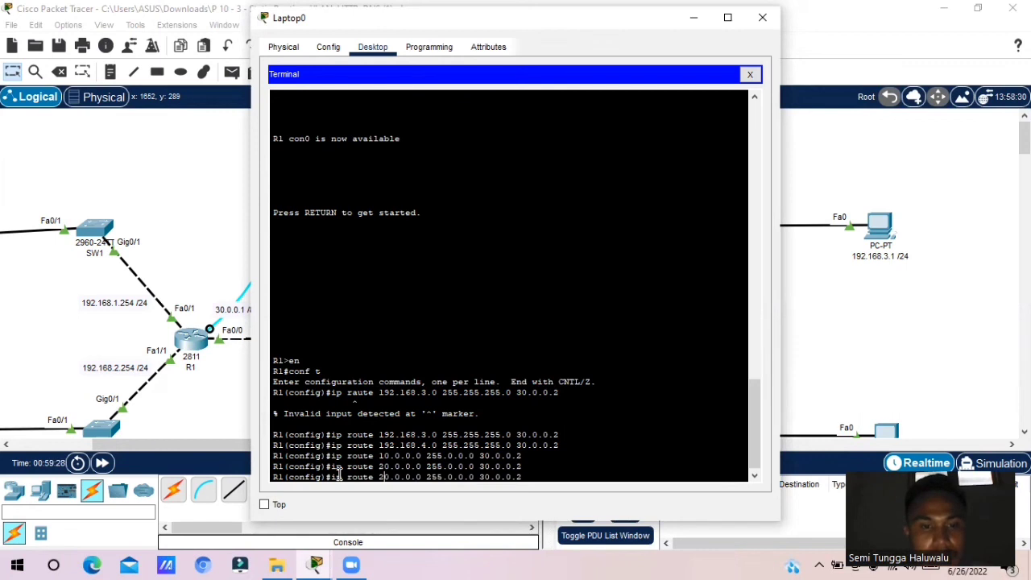
pyautogui.press('BackSpace')
pyautogui.write('4')
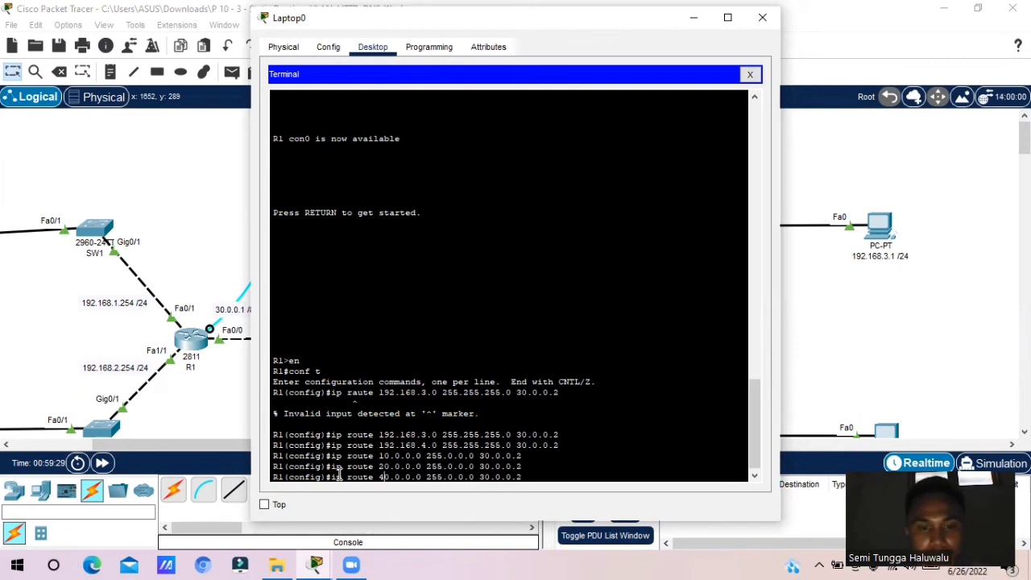
pyautogui.press('Return')
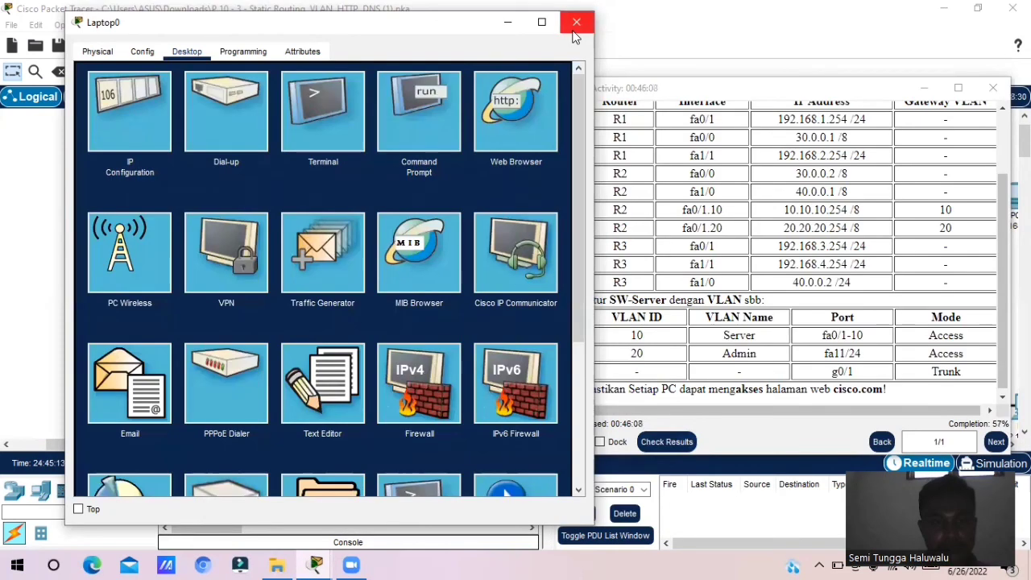
# Close the Laptop0 window and move Laptop0's console cable from R1 to R2
pyautogui.click(576, 24)
pyautogui.click(450, 252)
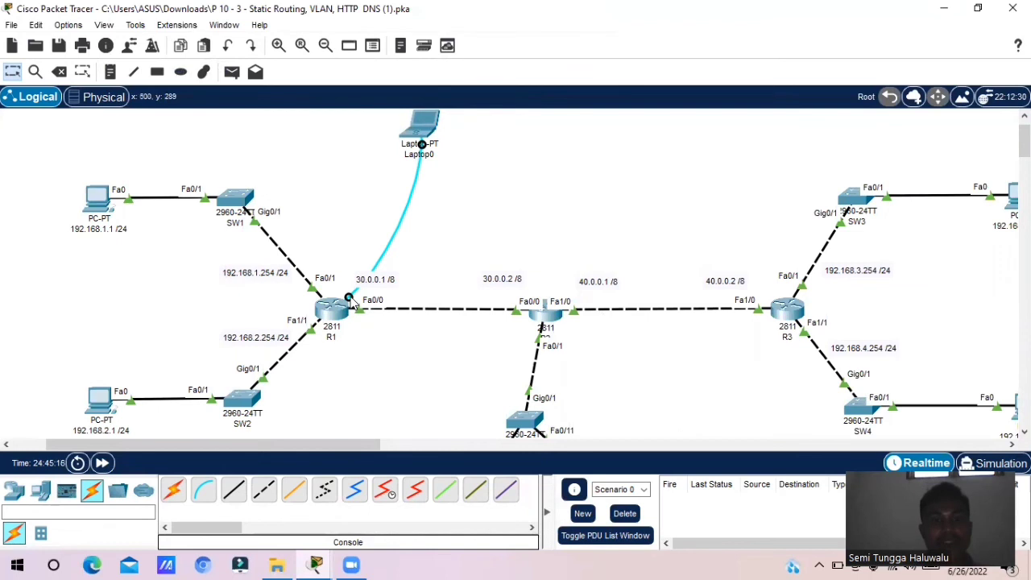
pyautogui.click(546, 311)
pyautogui.click(582, 334)
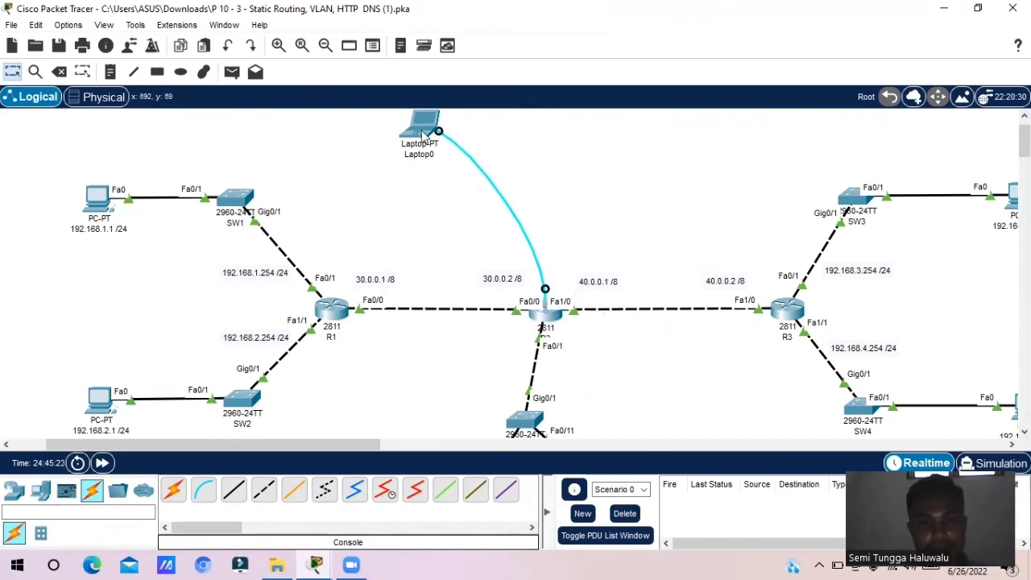
# Open a terminal session from Laptop0 to R2's console with the offered terminal settings
pyautogui.click(423, 127)
pyautogui.click(501, 129)
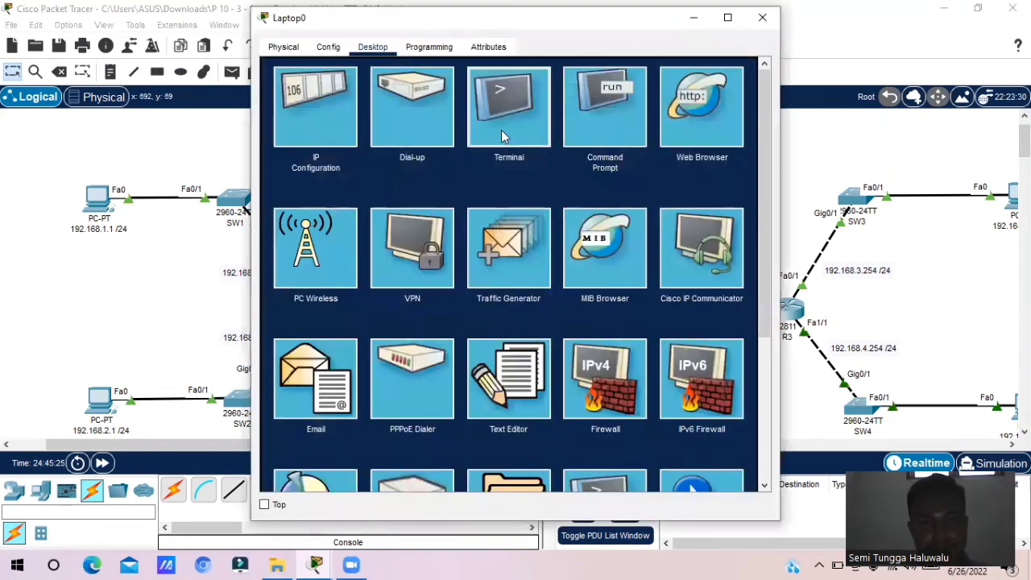
pyautogui.click(724, 218)
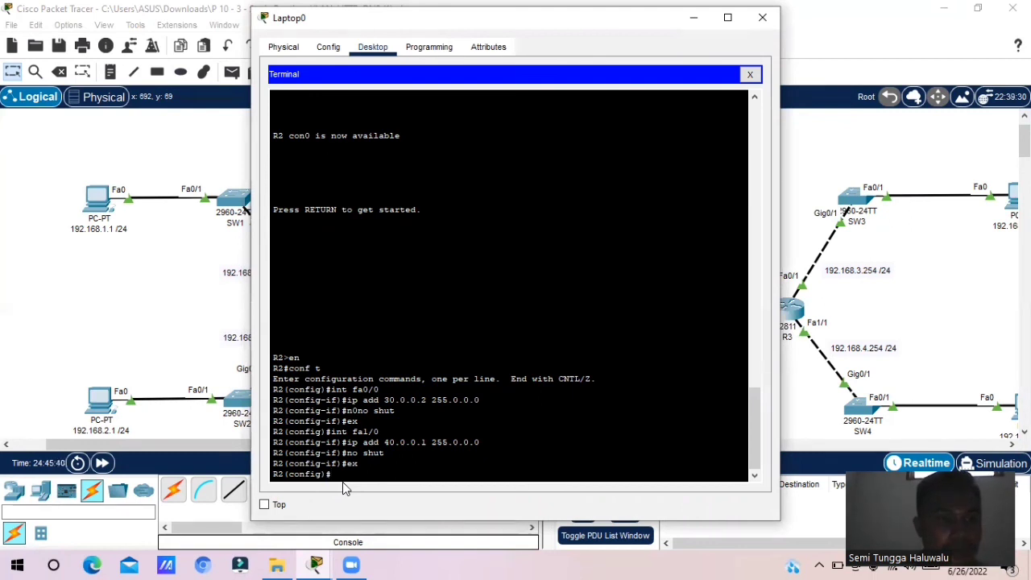
# Add a static route on R2 to network 192.168.1.0 with mask 255.255.255.0 via 30.0.0.1
pyautogui.write('ip ')
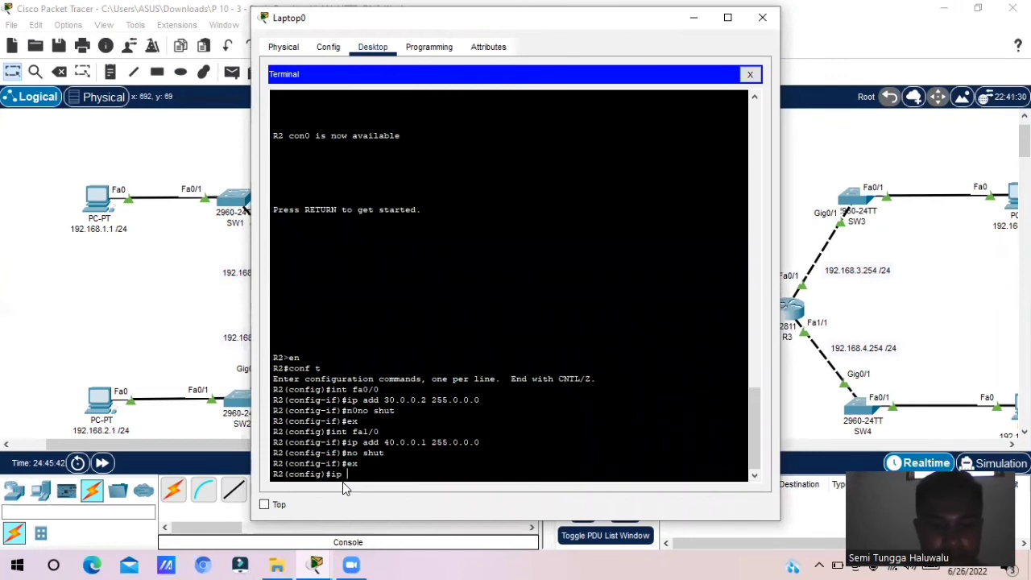
pyautogui.write('route ')
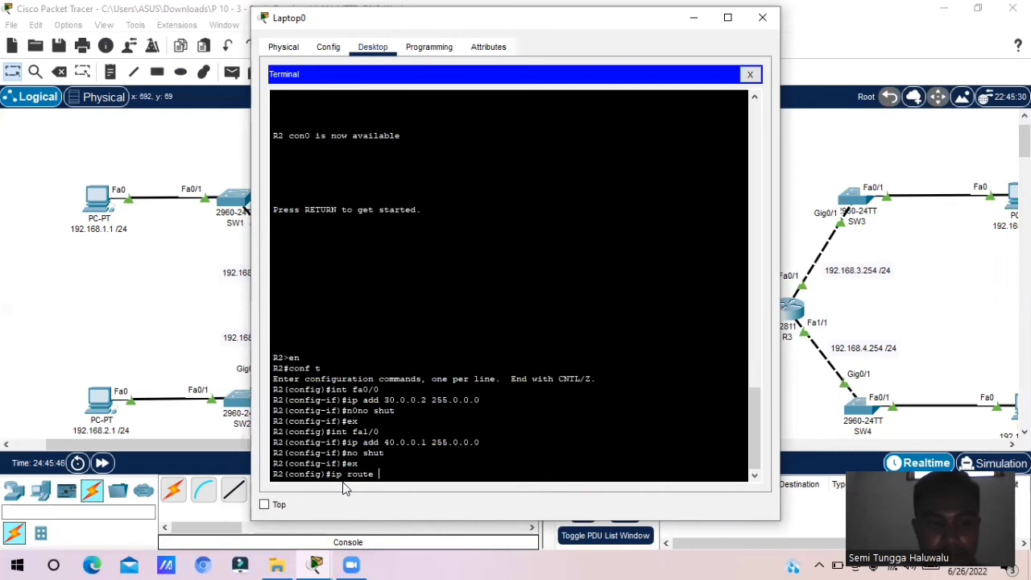
pyautogui.write('1')
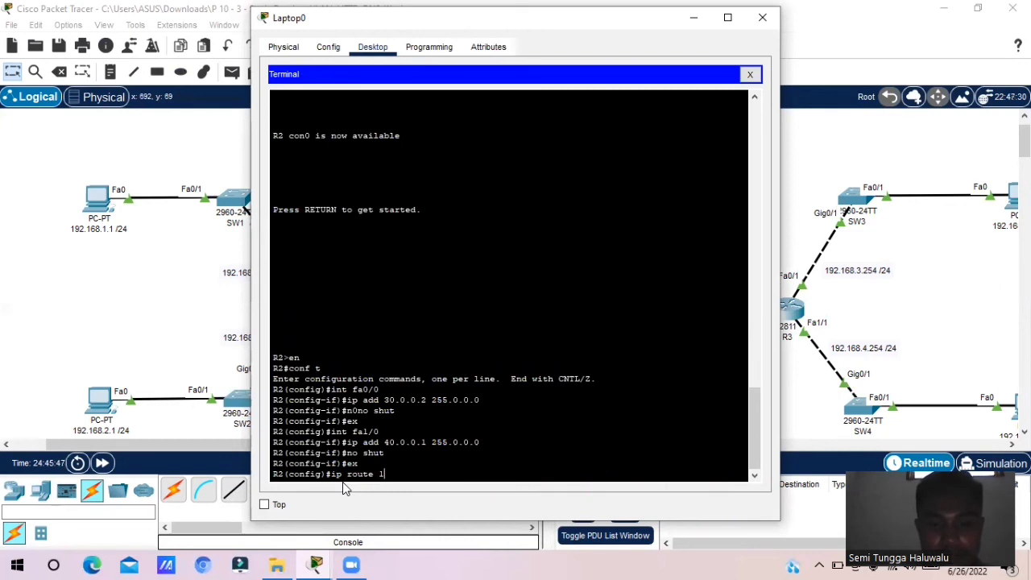
pyautogui.write('92.168.')
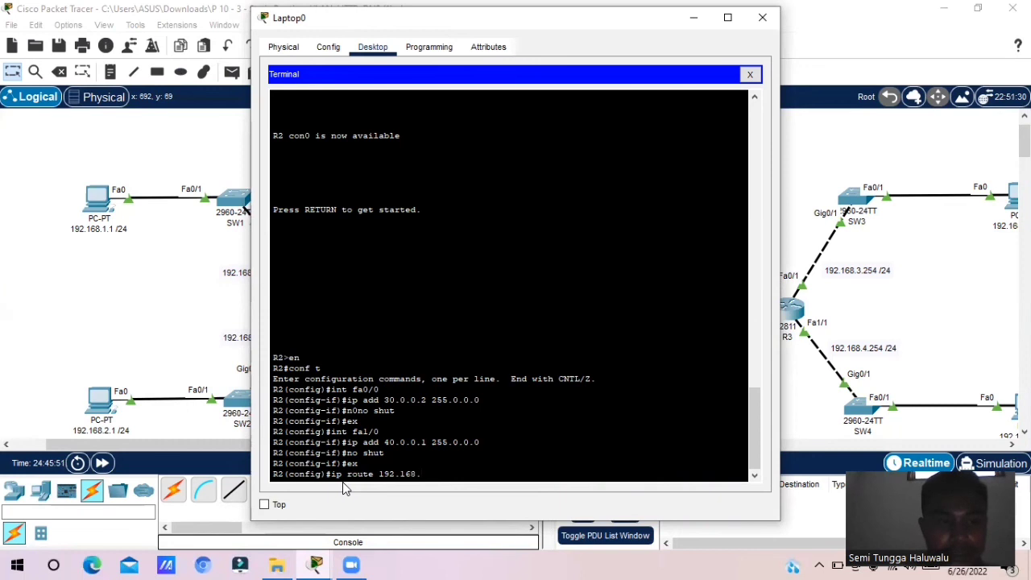
pyautogui.write('1.')
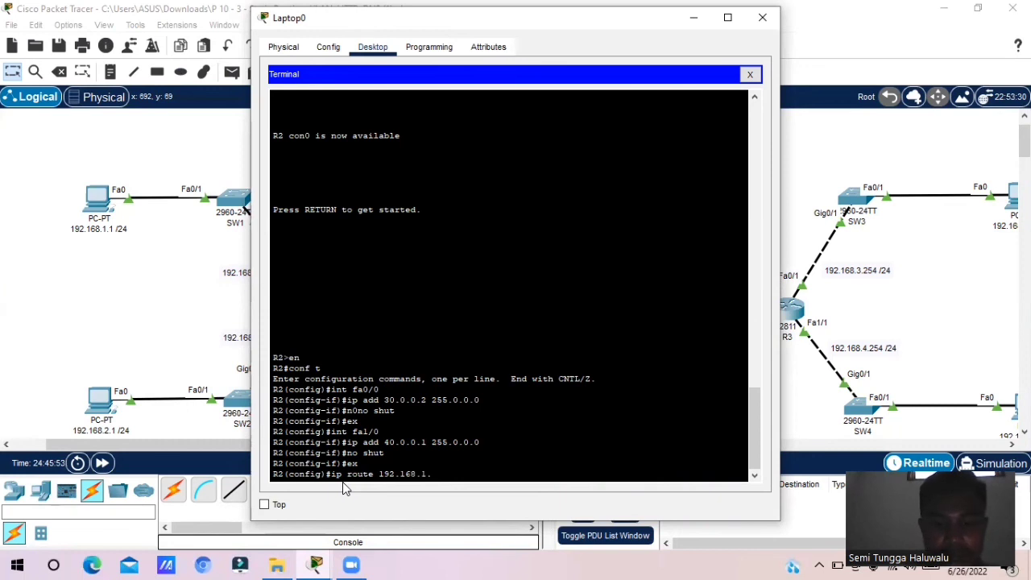
pyautogui.write('0 2')
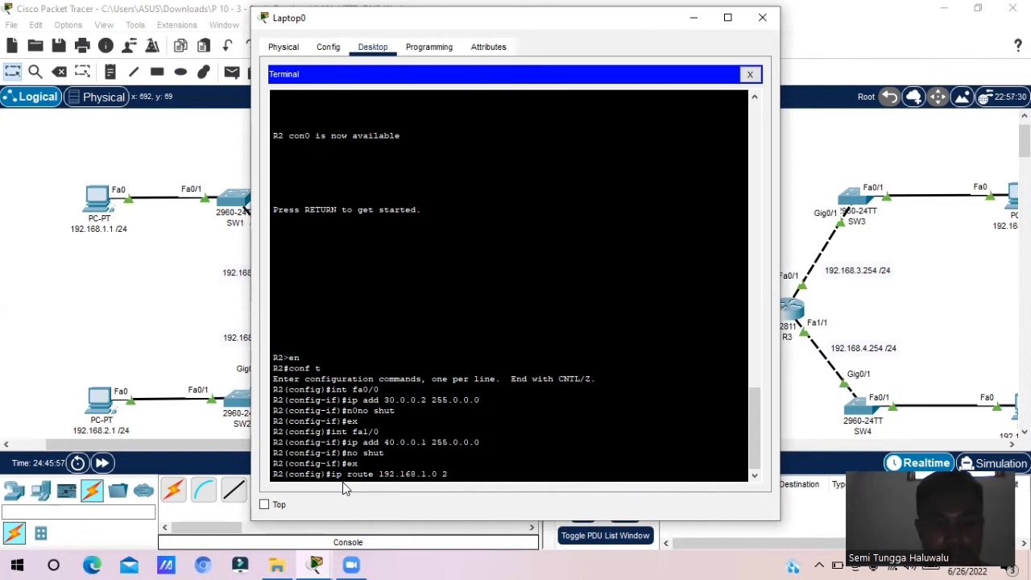
pyautogui.write('55.255')
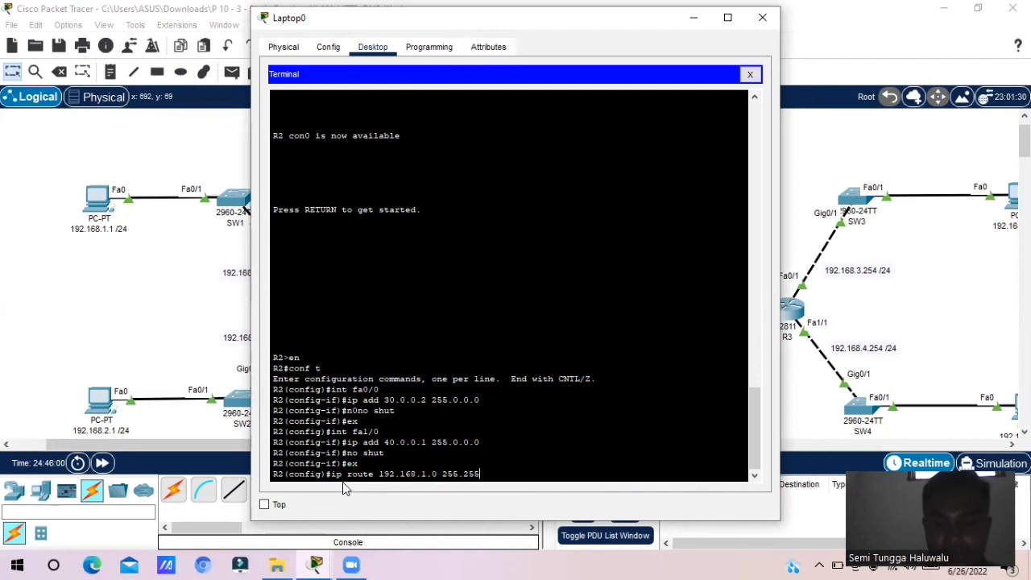
pyautogui.write('.')
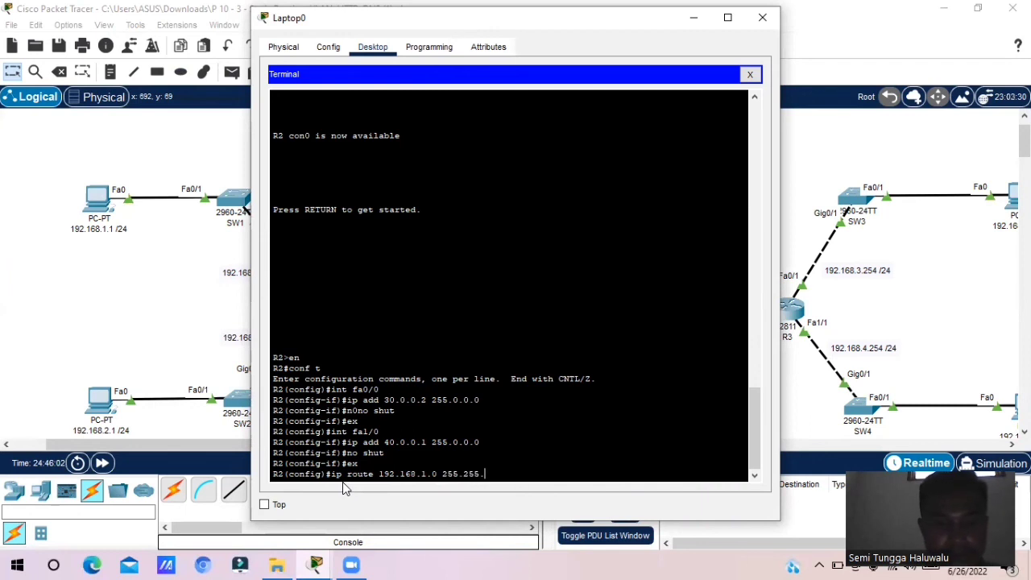
pyautogui.write('255')
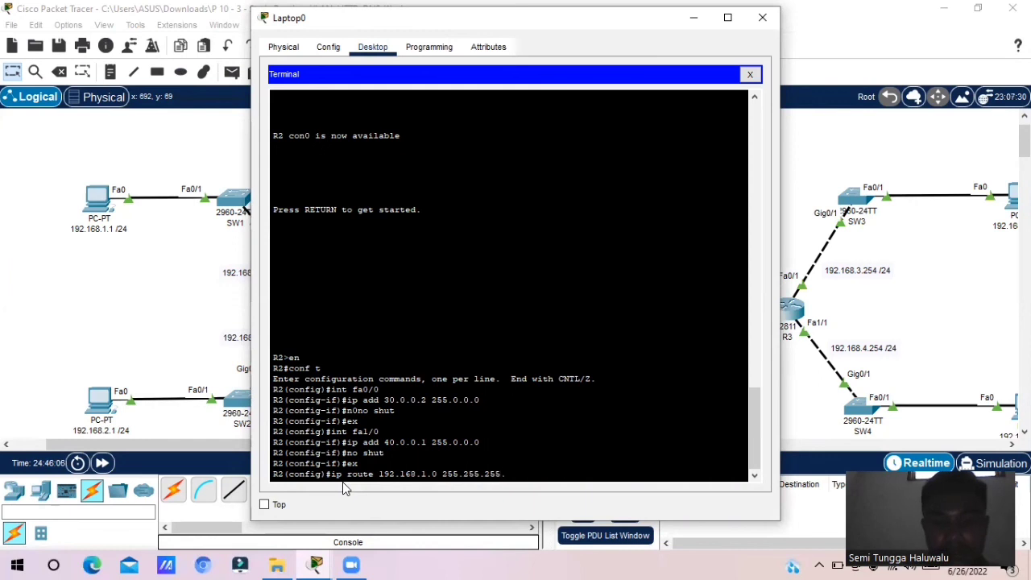
pyautogui.write('.')
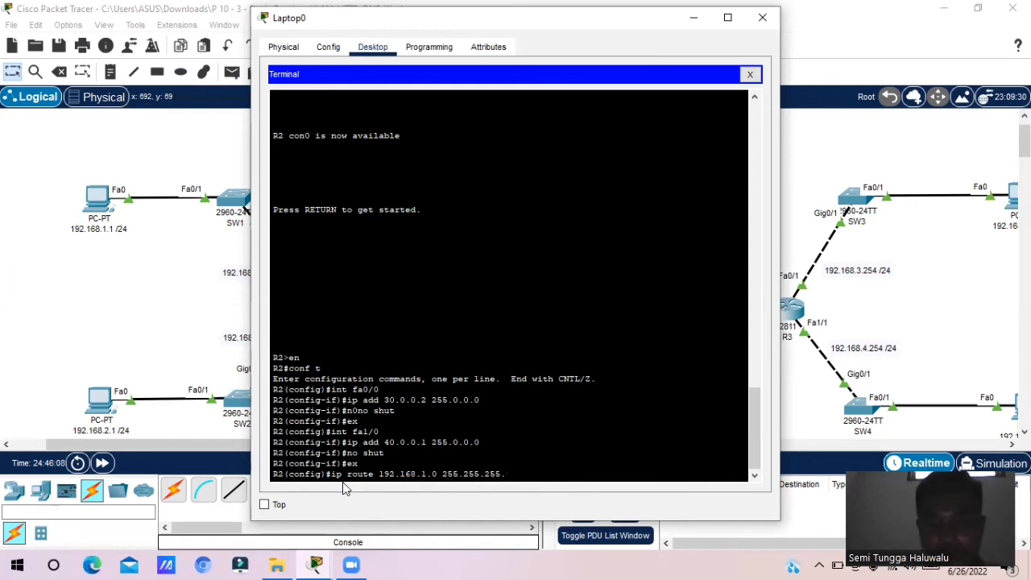
pyautogui.write('0')
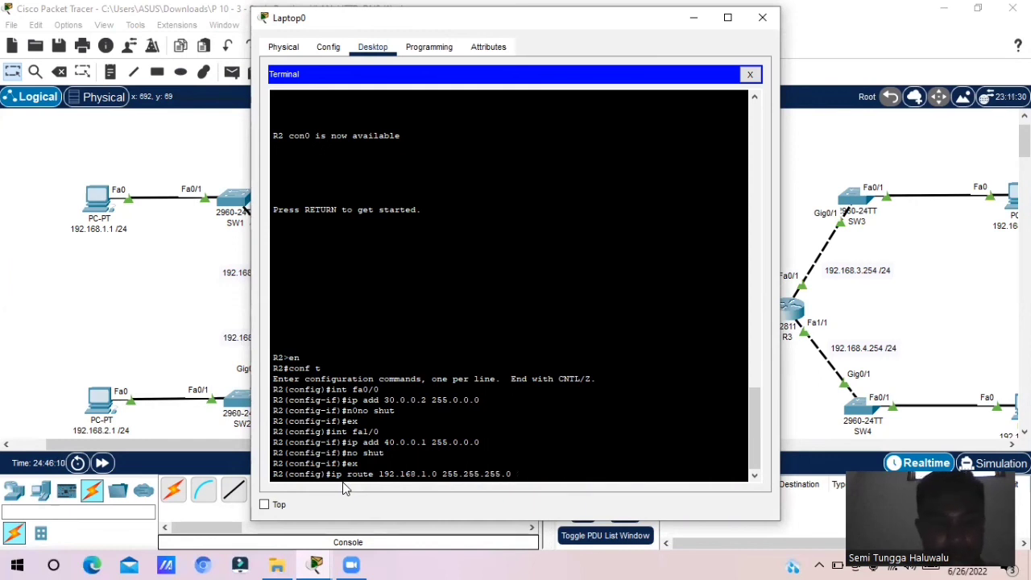
pyautogui.write(' 30')
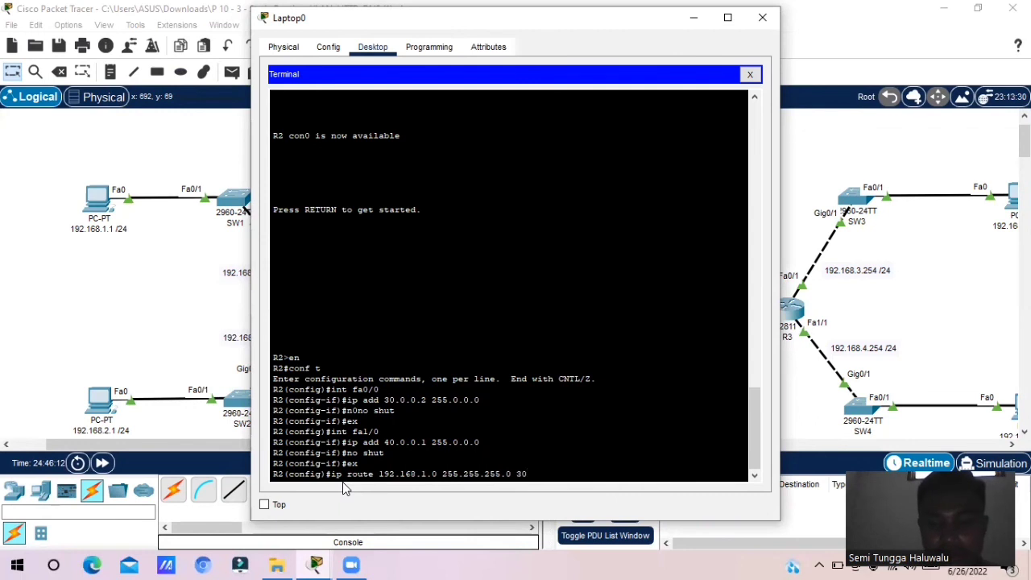
pyautogui.write('.0.0.1')
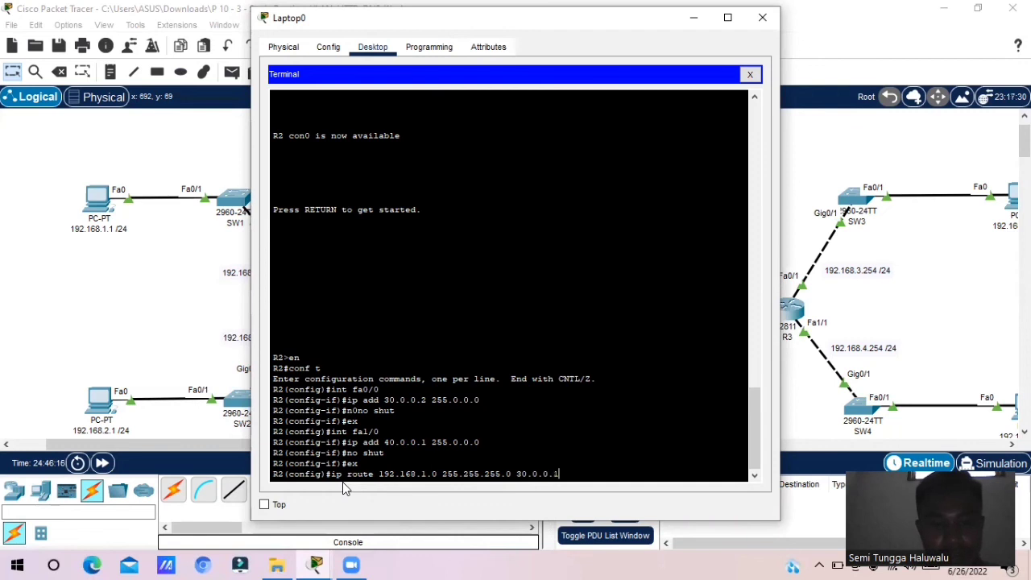
pyautogui.press('Return')
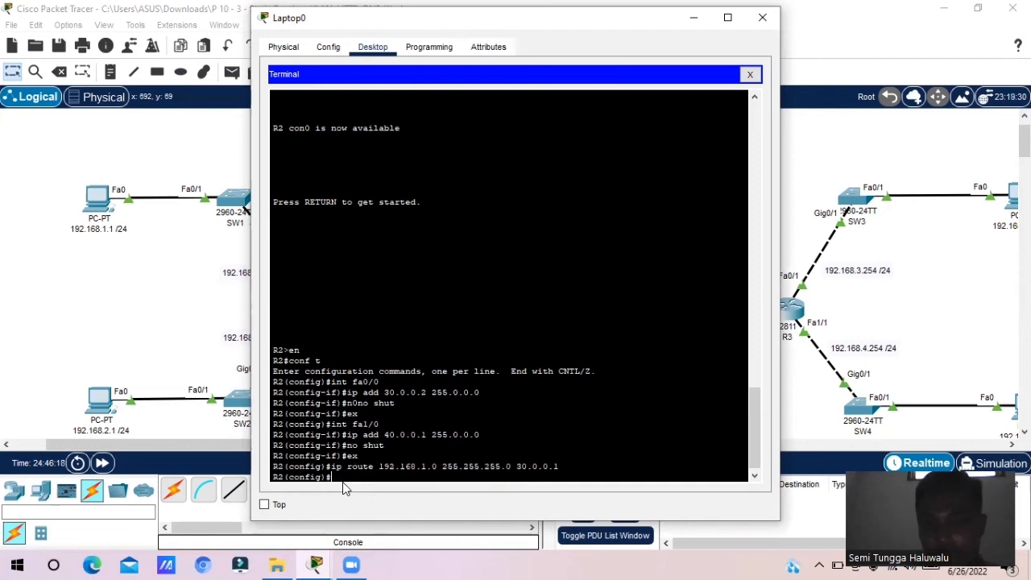
# Add a static route on R2 to network 192.168.2.0 with mask 255.255.255.0 via 30.0.0.1
pyautogui.press('Up')
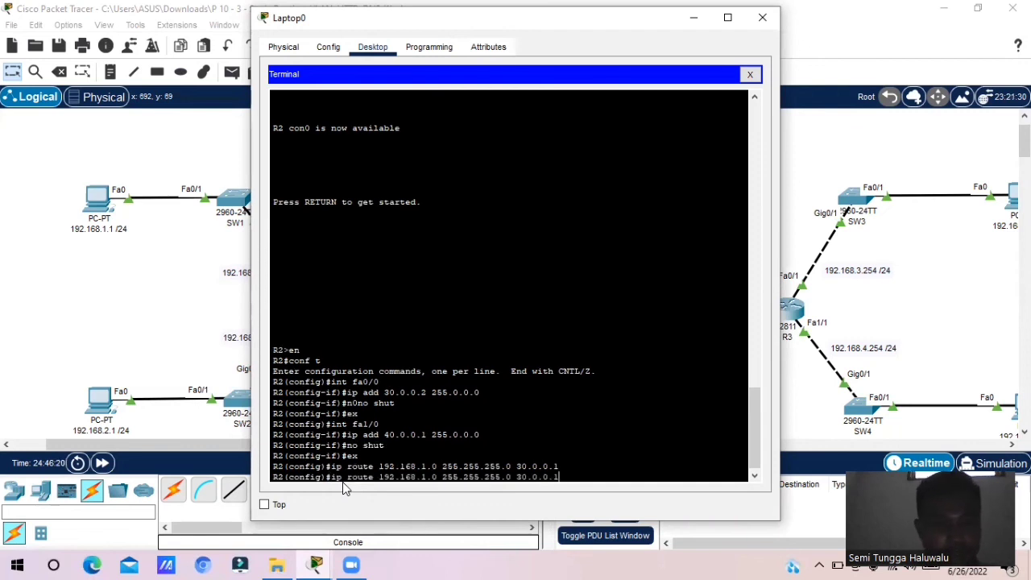
pyautogui.press('Left')
pyautogui.press('Left')
pyautogui.press('Left')
pyautogui.press('Left')
pyautogui.press('Left')
pyautogui.press('Left')
pyautogui.press('Left')
pyautogui.press('Left')
pyautogui.press('Left')
pyautogui.press('Left')
pyautogui.press('Left')
pyautogui.press('Left')
pyautogui.press('Left')
pyautogui.press('Left')
pyautogui.press('Left')
pyautogui.press('Left')
pyautogui.press('Left')
pyautogui.press('Left')
pyautogui.press('Left')
pyautogui.press('Left')
pyautogui.press('Left')
pyautogui.press('Left')
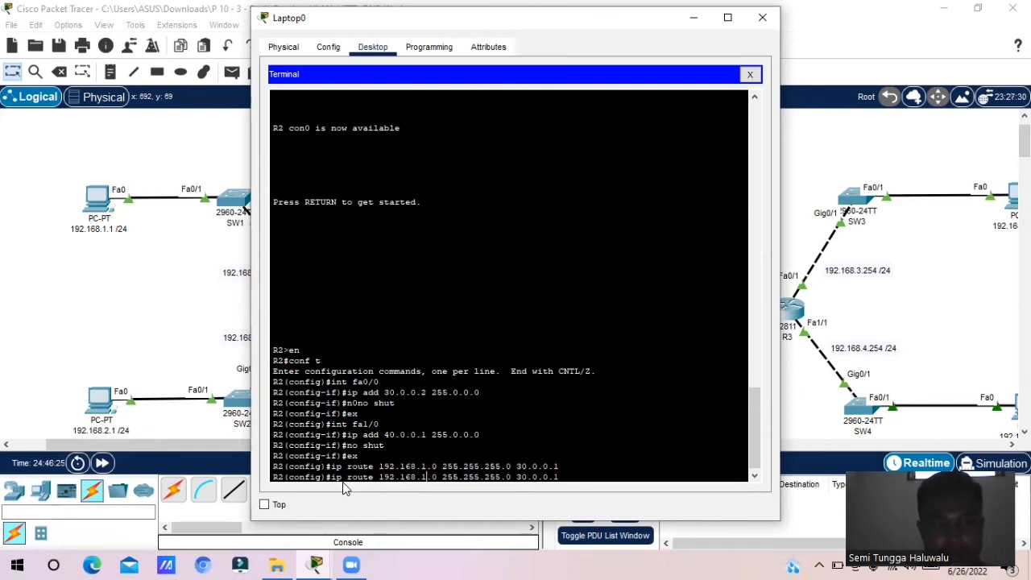
pyautogui.press('BackSpace')
pyautogui.write('2')
pyautogui.press('Return')
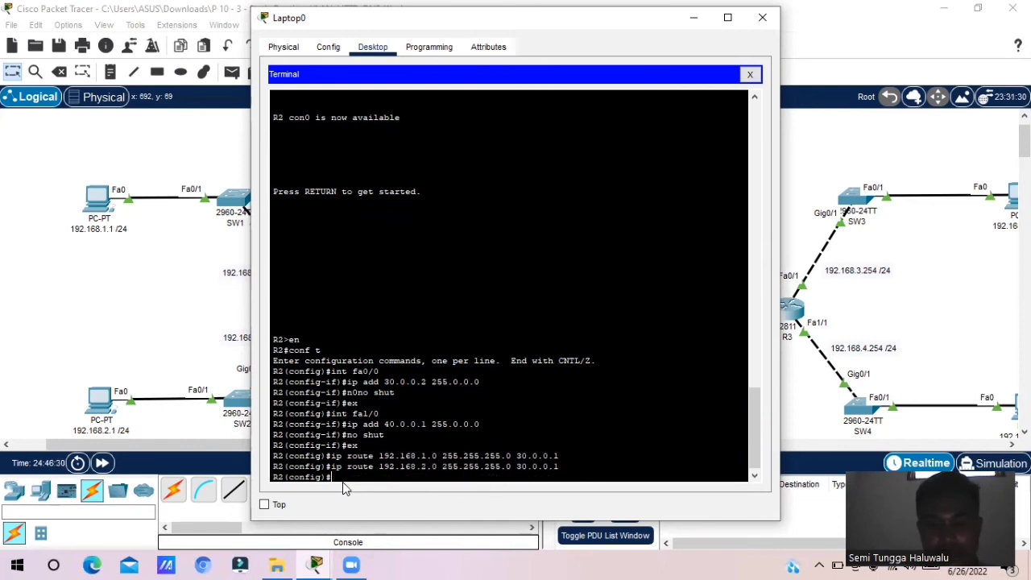
# Add a static route on R2 to network 192.168.3.0 with mask 255.255.255.0 via 40.0.0.2
pyautogui.press('Up')
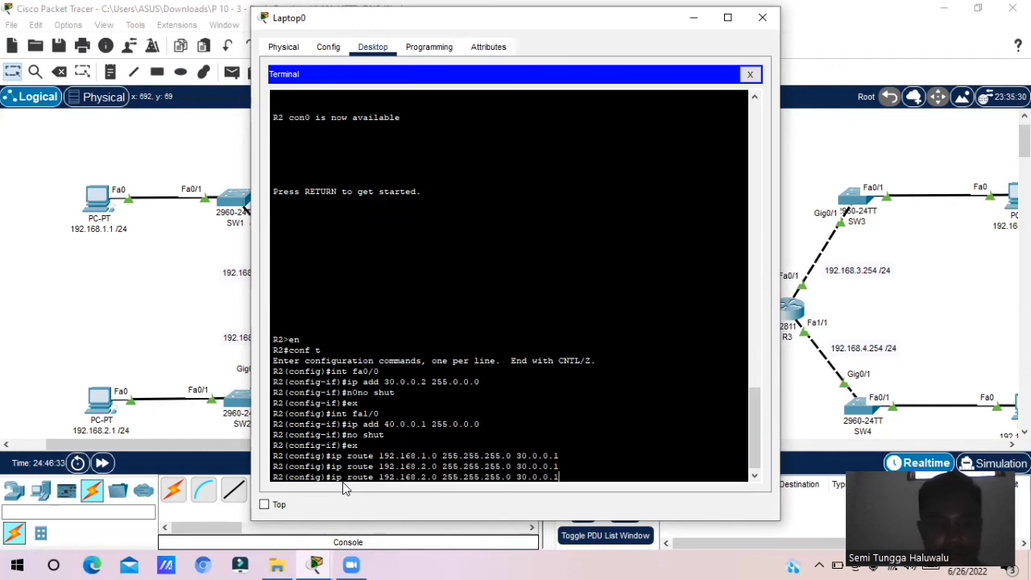
pyautogui.press('BackSpace')
pyautogui.write('2')
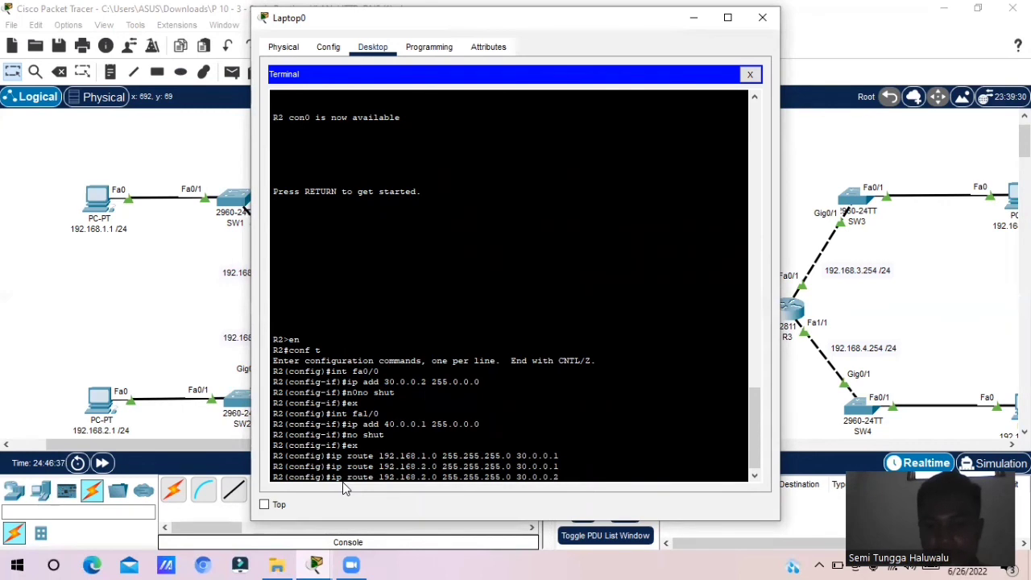
pyautogui.press('Left')
pyautogui.press('Left')
pyautogui.press('Left')
pyautogui.press('Left')
pyautogui.press('Left')
pyautogui.press('Left')
pyautogui.press('Left')
pyautogui.press('BackSpace')
pyautogui.write('4')
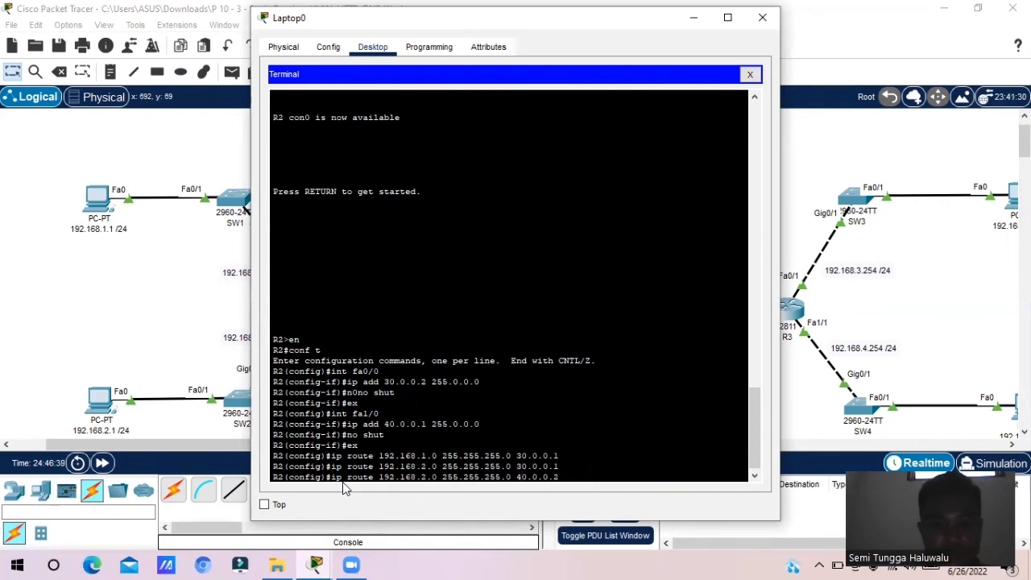
pyautogui.press('Left')
pyautogui.press('Left')
pyautogui.press('Left')
pyautogui.press('Left')
pyautogui.press('Left')
pyautogui.press('Left')
pyautogui.press('Left')
pyautogui.press('Left')
pyautogui.press('Left')
pyautogui.press('Left')
pyautogui.press('Left')
pyautogui.press('Left')
pyautogui.press('Left')
pyautogui.press('Left')
pyautogui.press('Left')
pyautogui.press('Left')
pyautogui.press('Left')
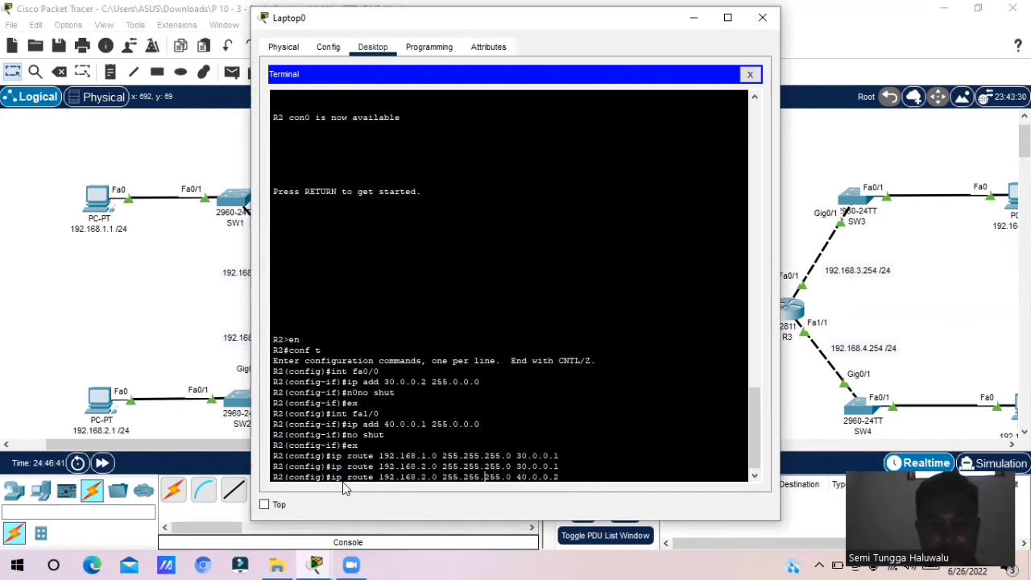
pyautogui.press('Left')
pyautogui.press('BackSpace')
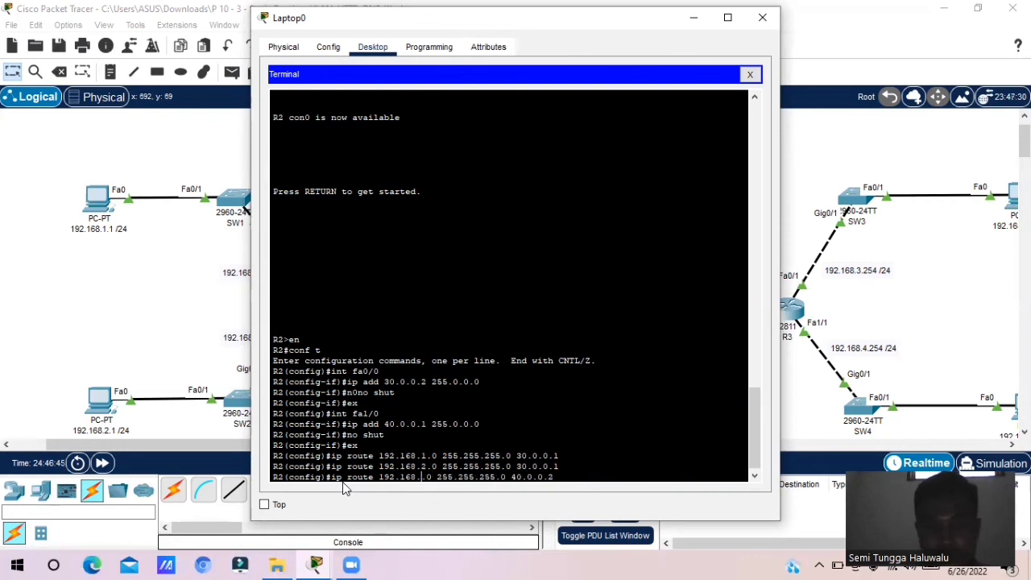
pyautogui.write('3')
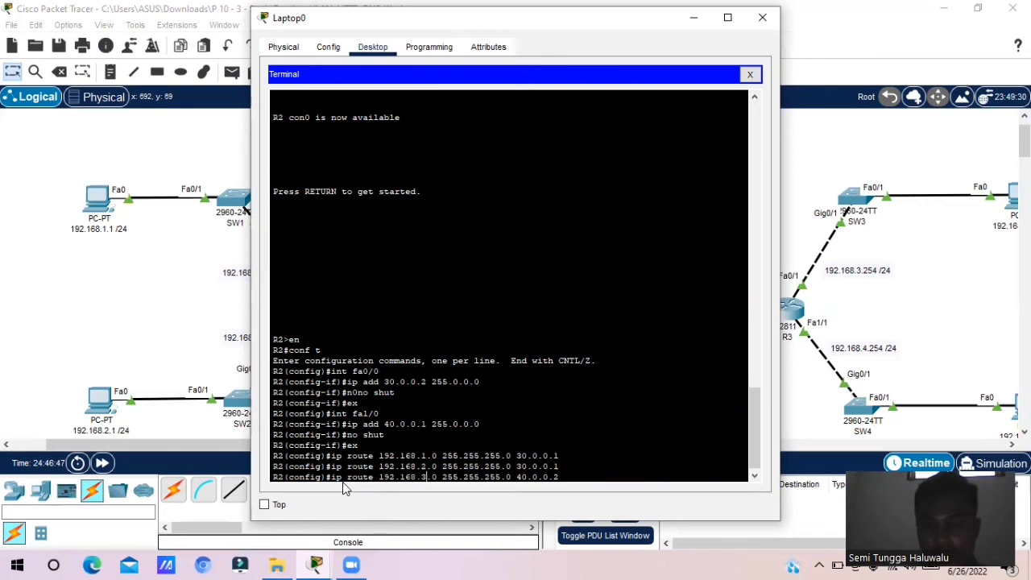
pyautogui.press('Return')
# Add a static route on R2 to network 192.168.4.0 with mask 255.255.255.0 via 40.0.0.2 and exit configuration mode
pyautogui.press('Up')
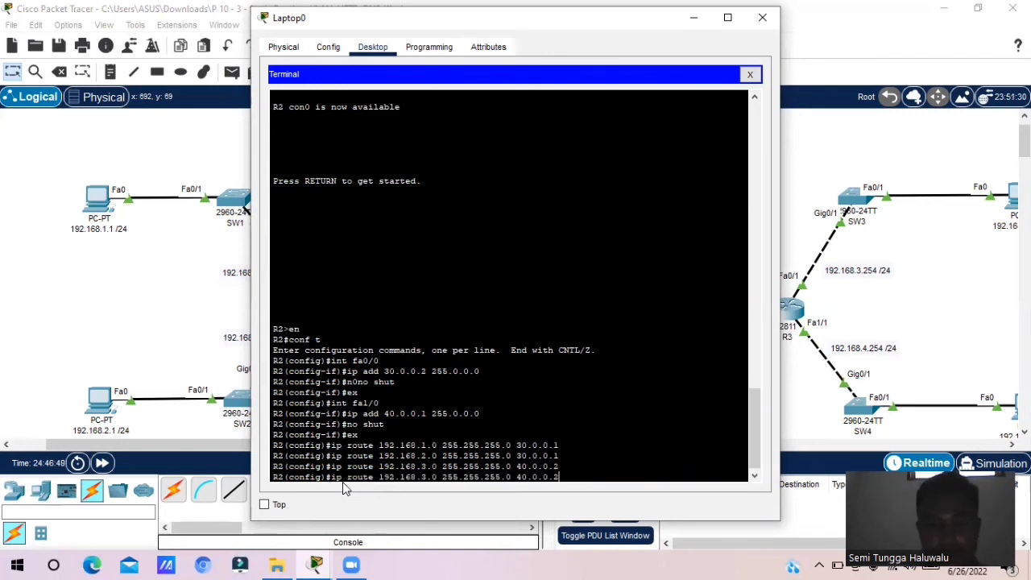
pyautogui.press('Left')
pyautogui.press('Left')
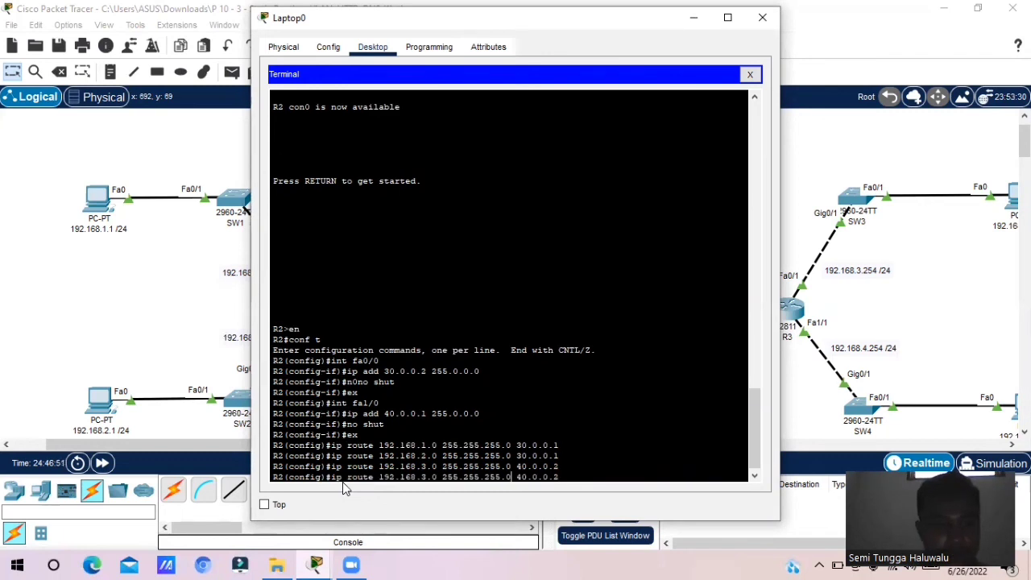
pyautogui.press('Left')
pyautogui.press('Left')
pyautogui.press('Left')
pyautogui.press('Left')
pyautogui.press('Left')
pyautogui.press('Left')
pyautogui.press('Left')
pyautogui.press('Left')
pyautogui.press('Left')
pyautogui.press('Left')
pyautogui.press('Left')
pyautogui.press('Left')
pyautogui.press('Left')
pyautogui.press('Left')
pyautogui.press('Left')
pyautogui.press('Left')
pyautogui.press('Left')
pyautogui.press('Left')
pyautogui.press('BackSpace')
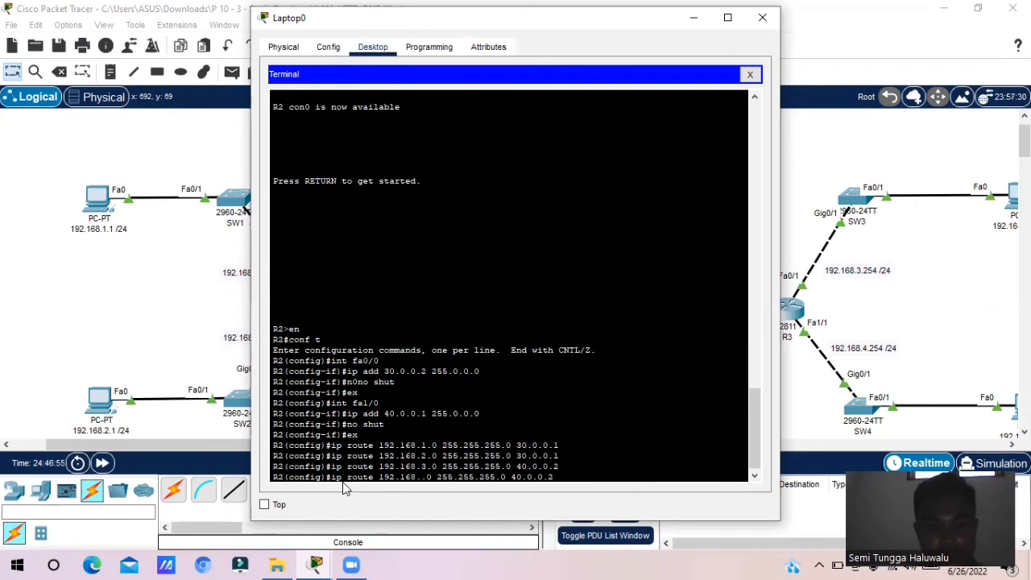
pyautogui.write('4')
pyautogui.press('Return')
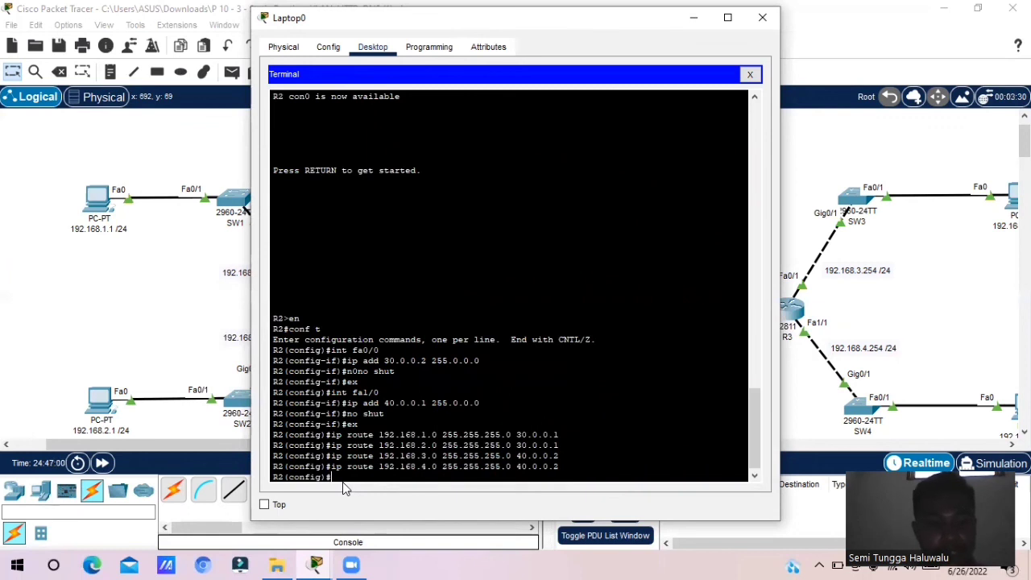
pyautogui.write('ex')
pyautogui.press('Return')
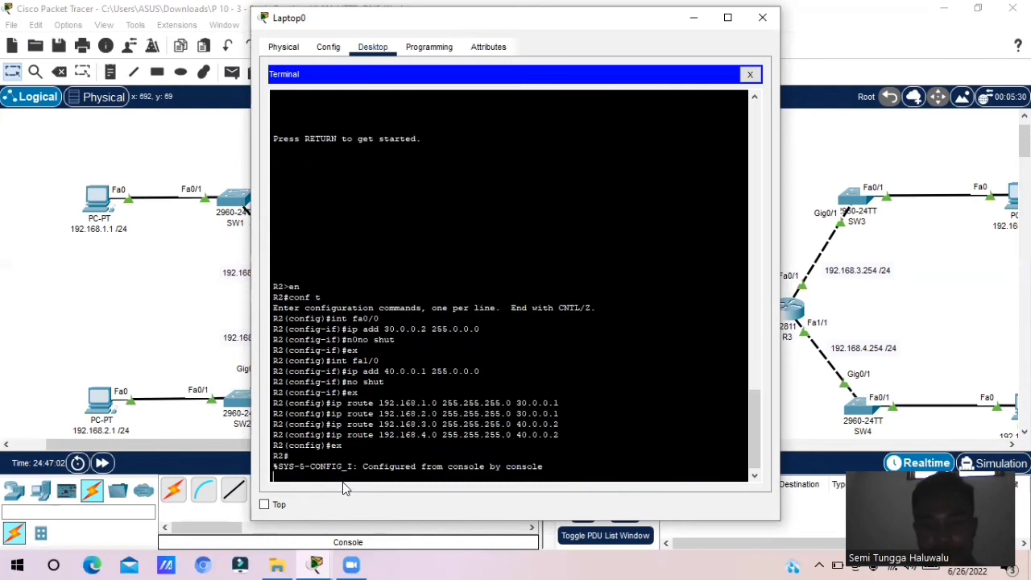
pyautogui.press('Return')
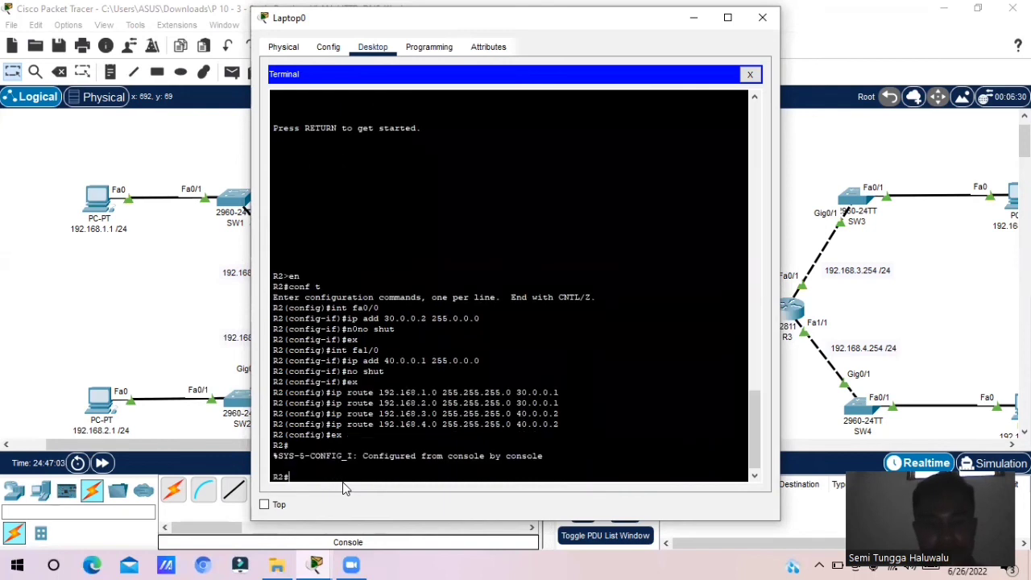
# Move Laptop0's console cable from R2 to the console port of R3
pyautogui.click(213, 361)
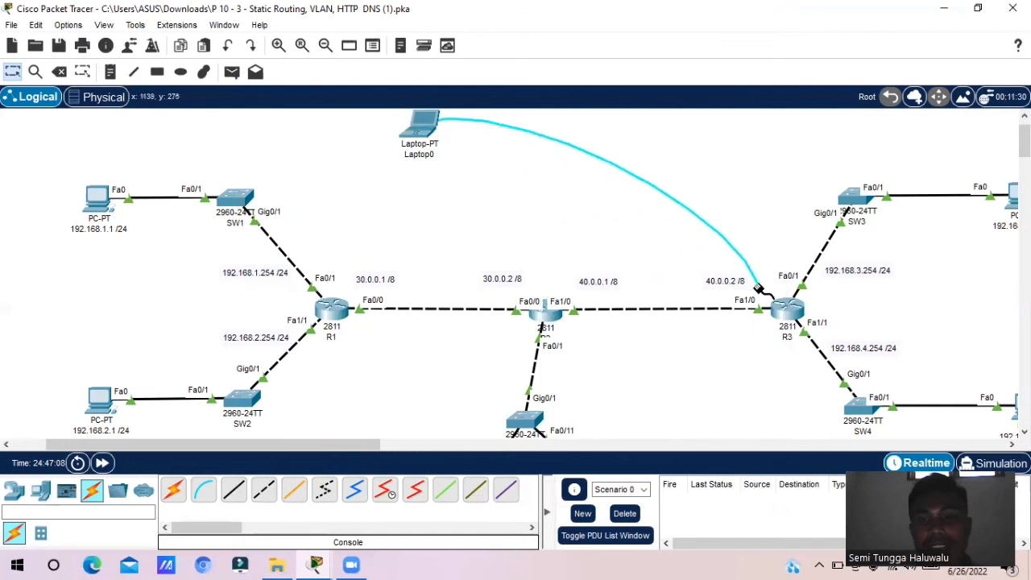
pyautogui.click(787, 306)
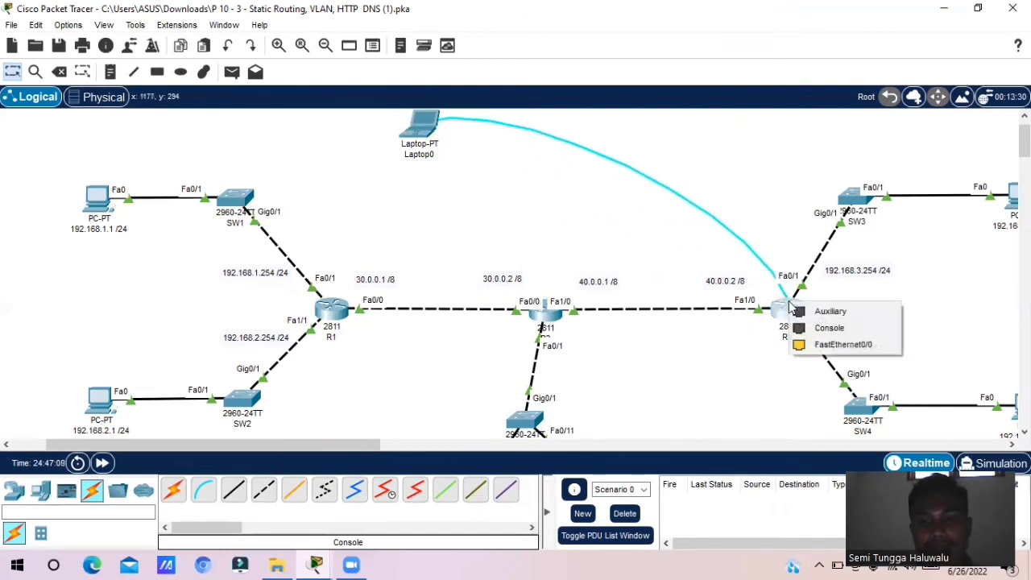
pyautogui.click(828, 328)
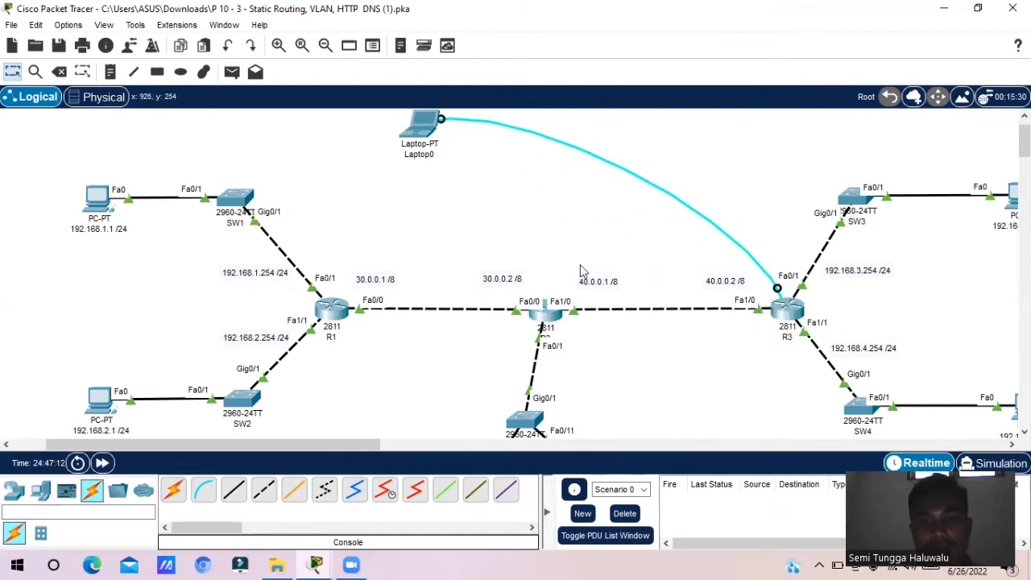
# Open a fresh terminal session from Laptop0 to R3 with the default port configuration
pyautogui.click(420, 127)
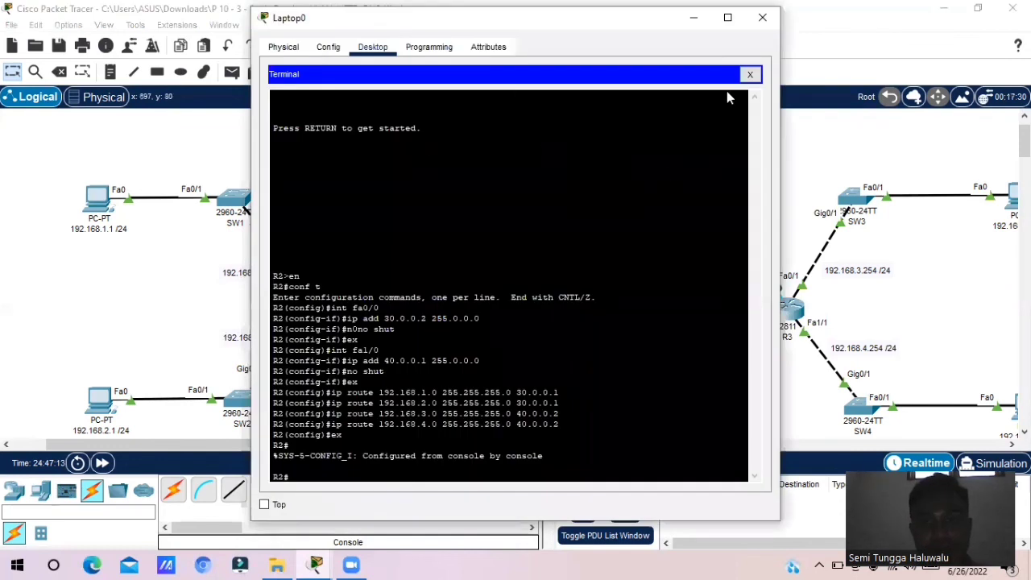
pyautogui.click(751, 74)
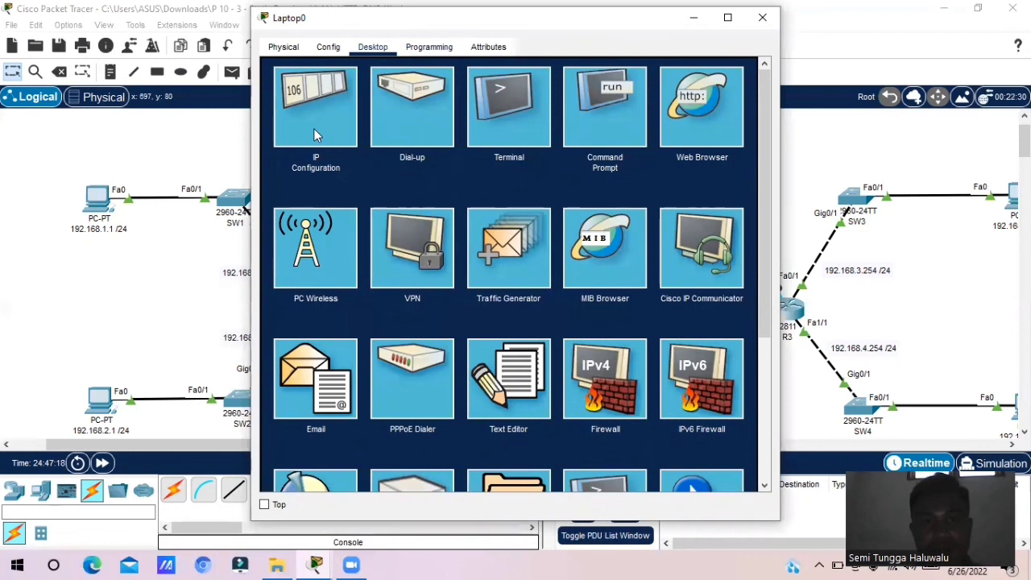
pyautogui.click(490, 142)
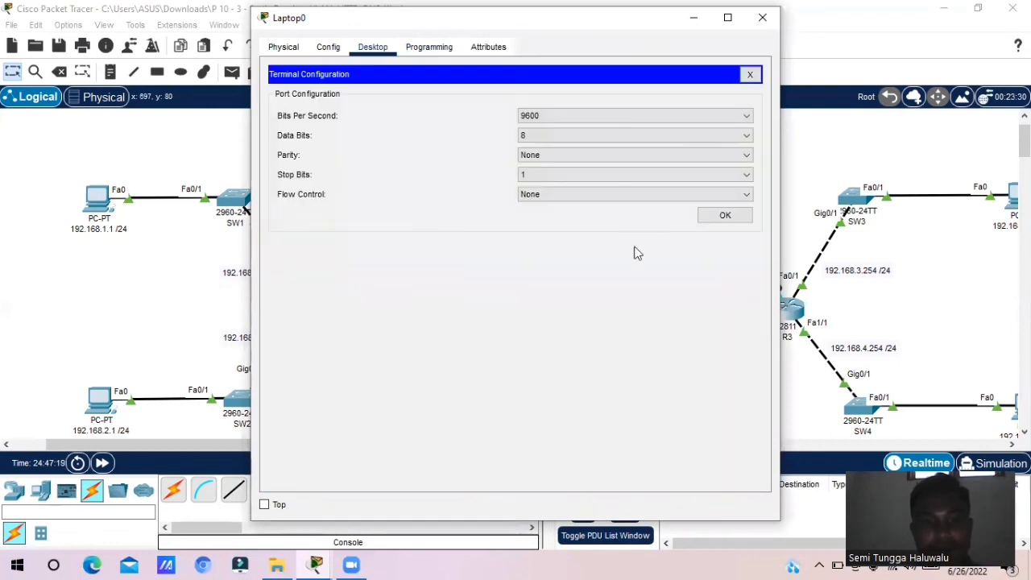
pyautogui.click(707, 219)
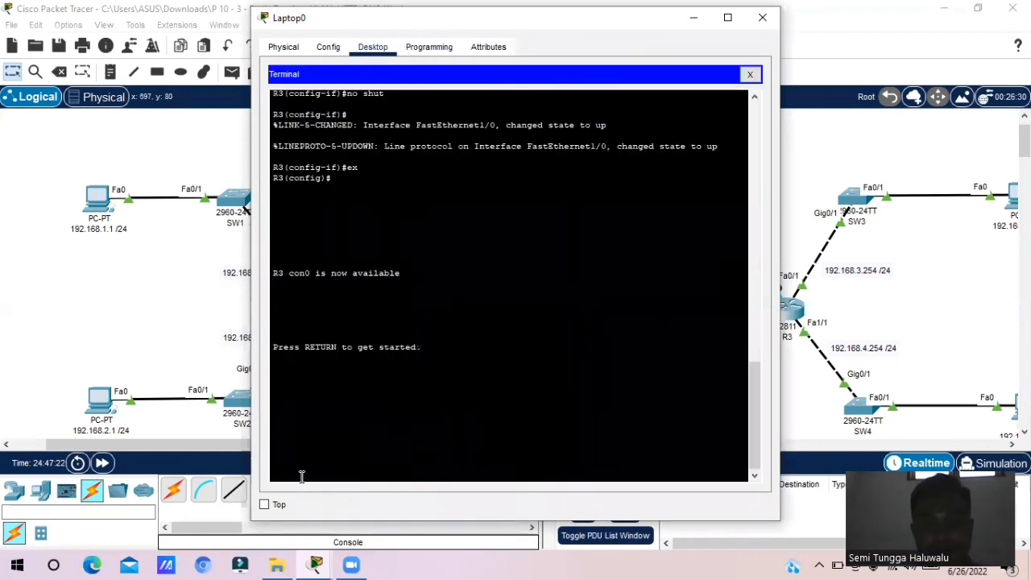
pyautogui.press('Return')
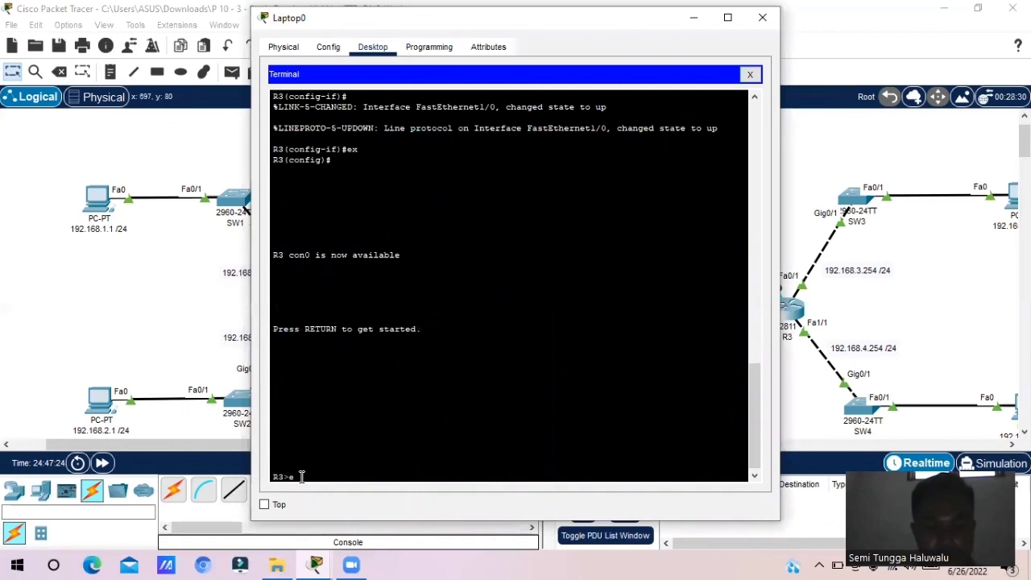
# Enter privileged EXEC mode on R3 and start global configuration mode
pyautogui.write('en')
pyautogui.press('Return')
pyautogui.write('co')
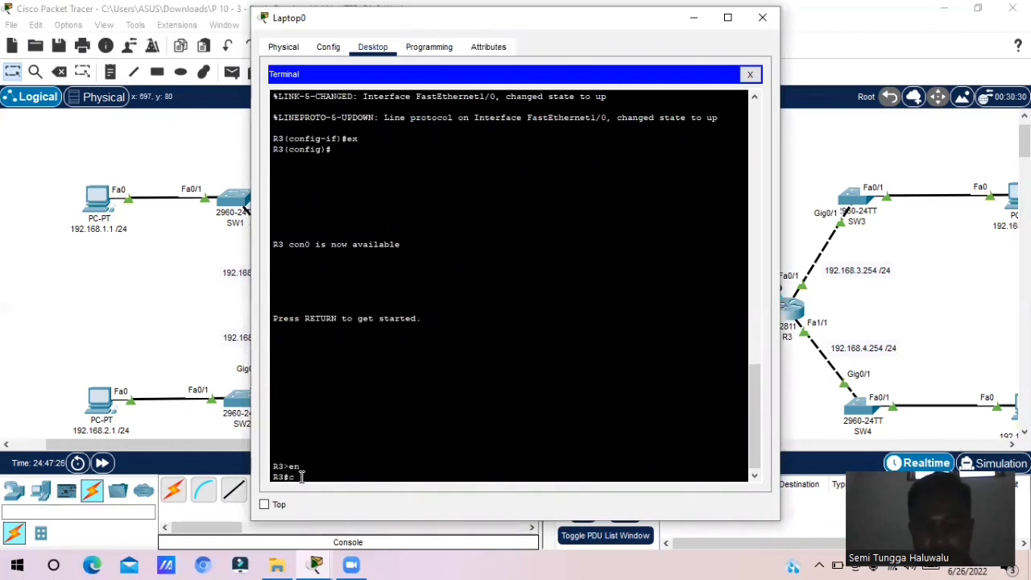
pyautogui.write('nf t')
pyautogui.press('Return')
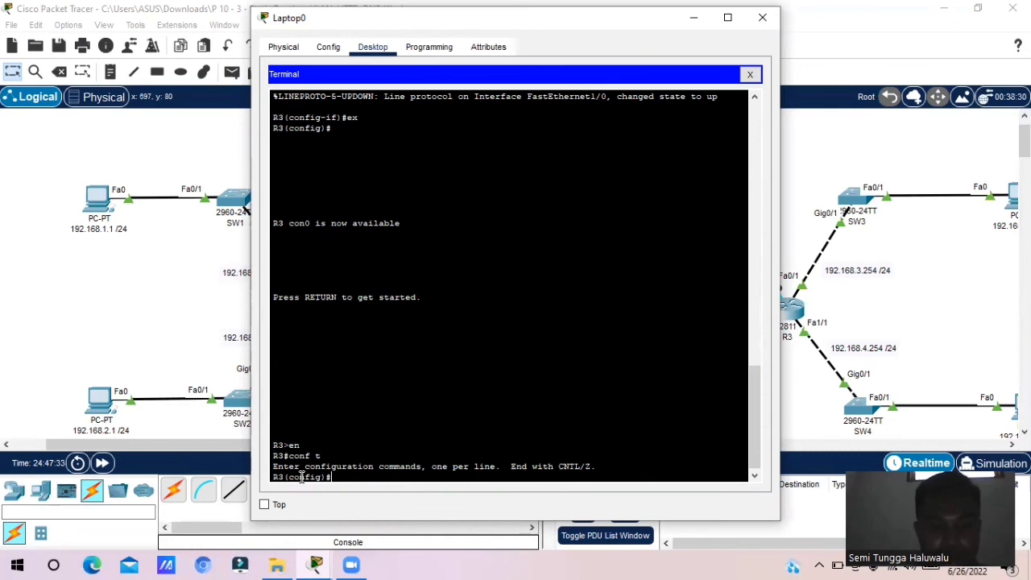
# Add a static route on R3 to network 192.168.1.0 with mask 255.255.255.0 via 40.0.0.1
pyautogui.write('ip')
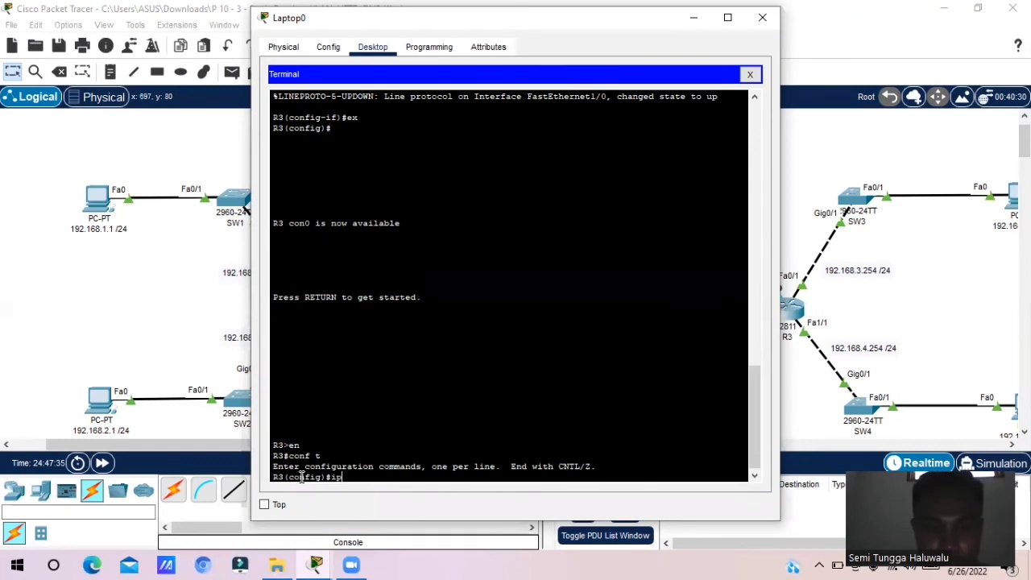
pyautogui.write(' rou')
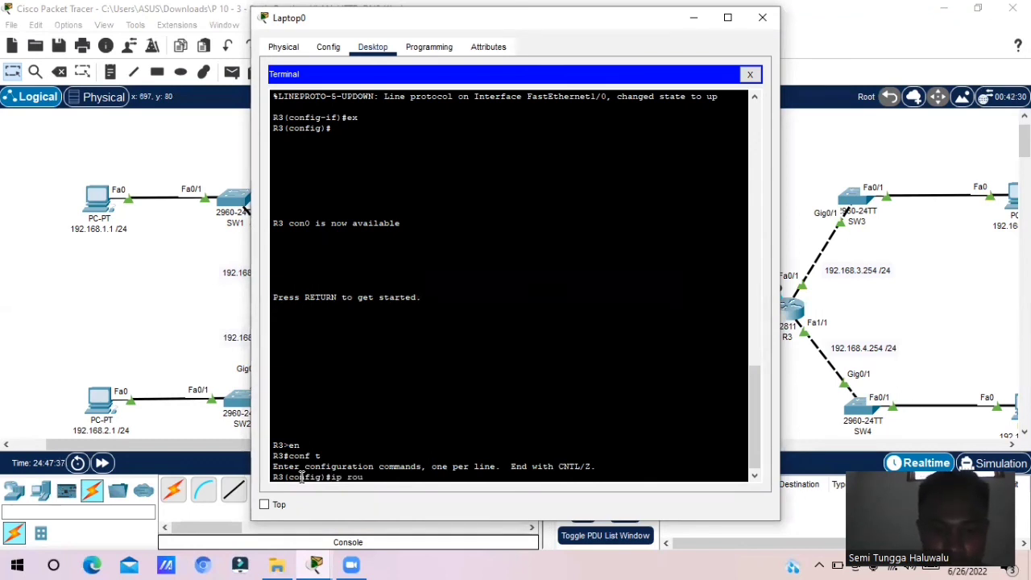
pyautogui.write('te')
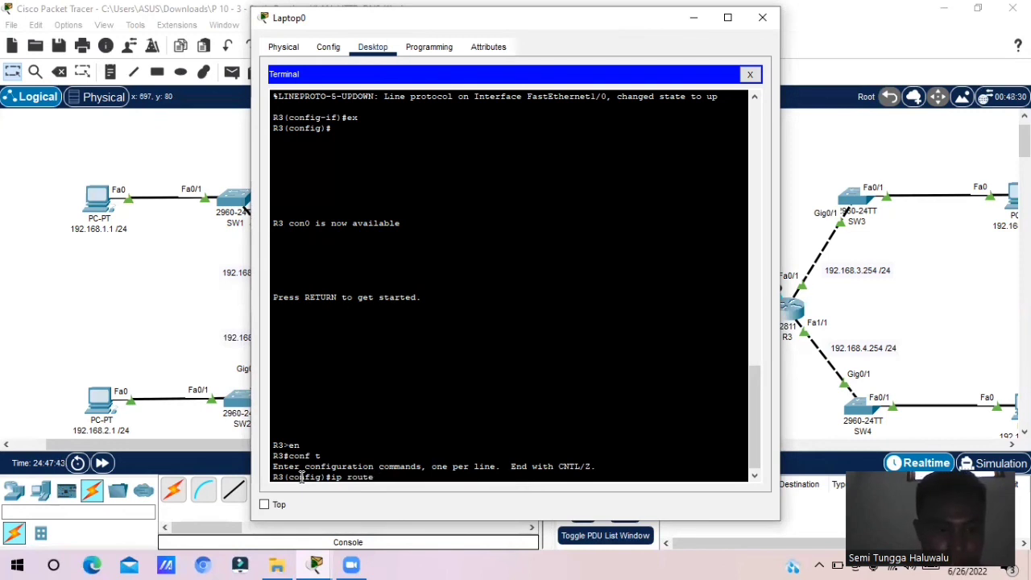
pyautogui.write('.168.')
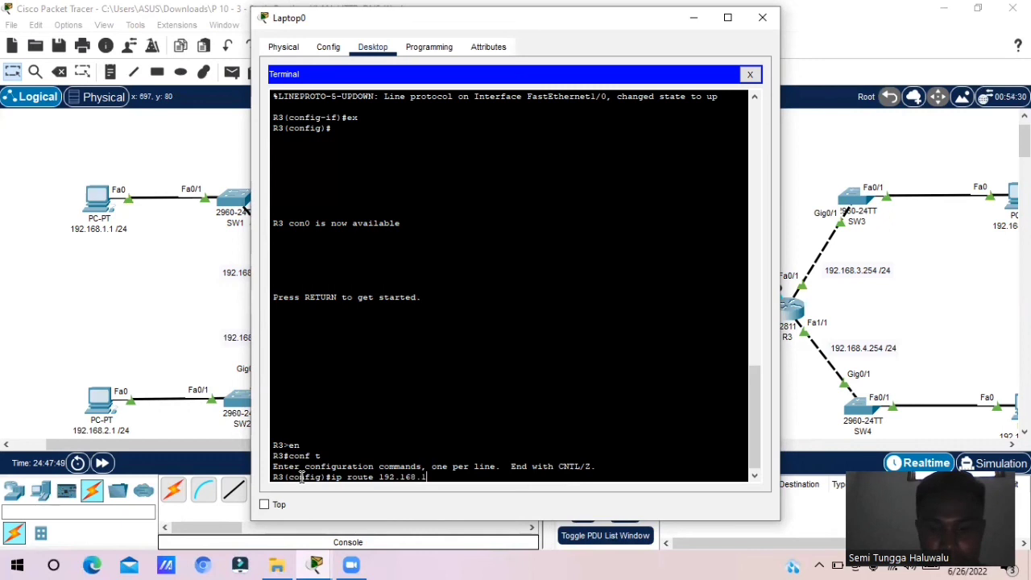
pyautogui.write('1.')
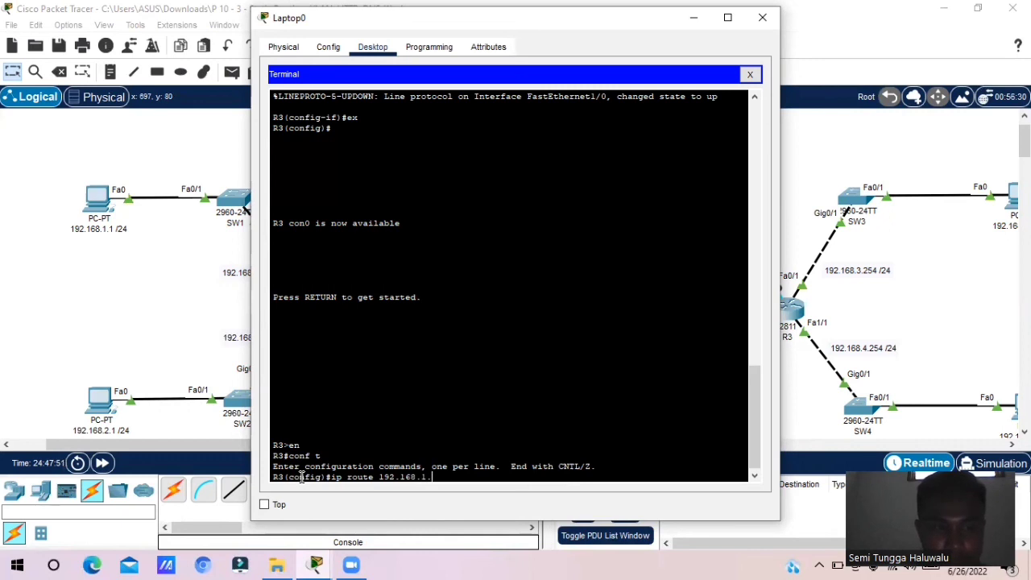
pyautogui.write('0 255.255')
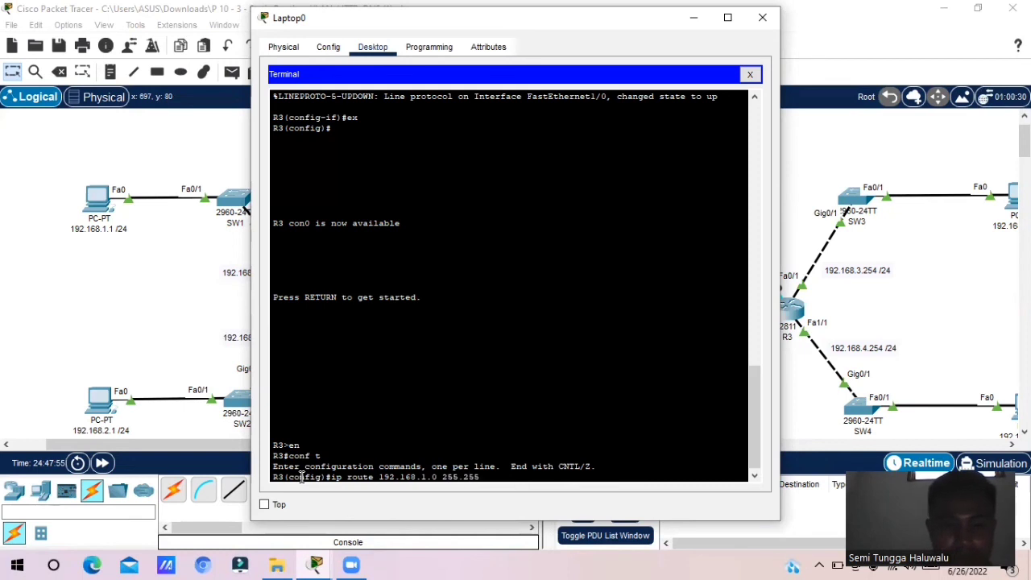
pyautogui.write('.255.')
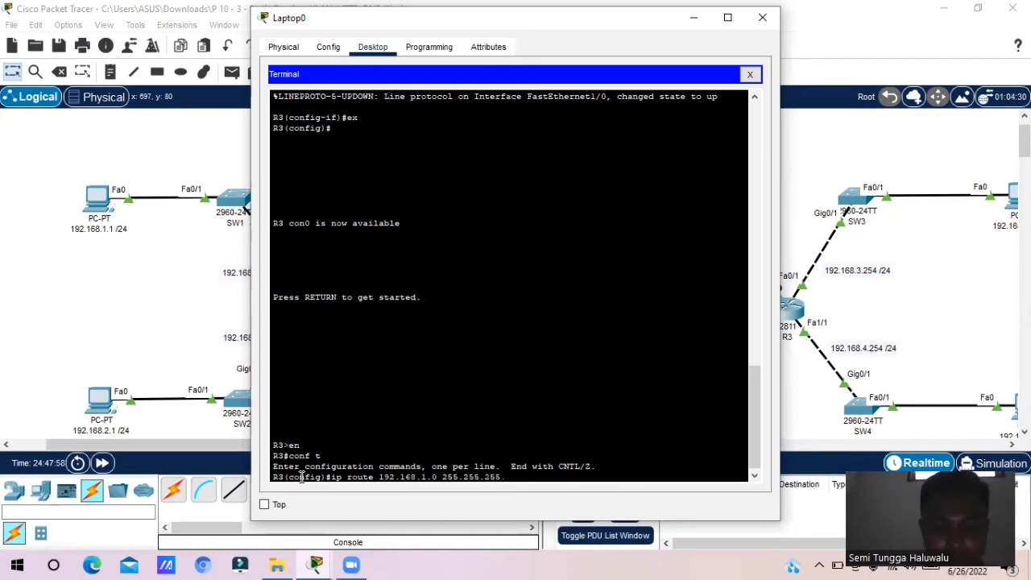
pyautogui.write('0')
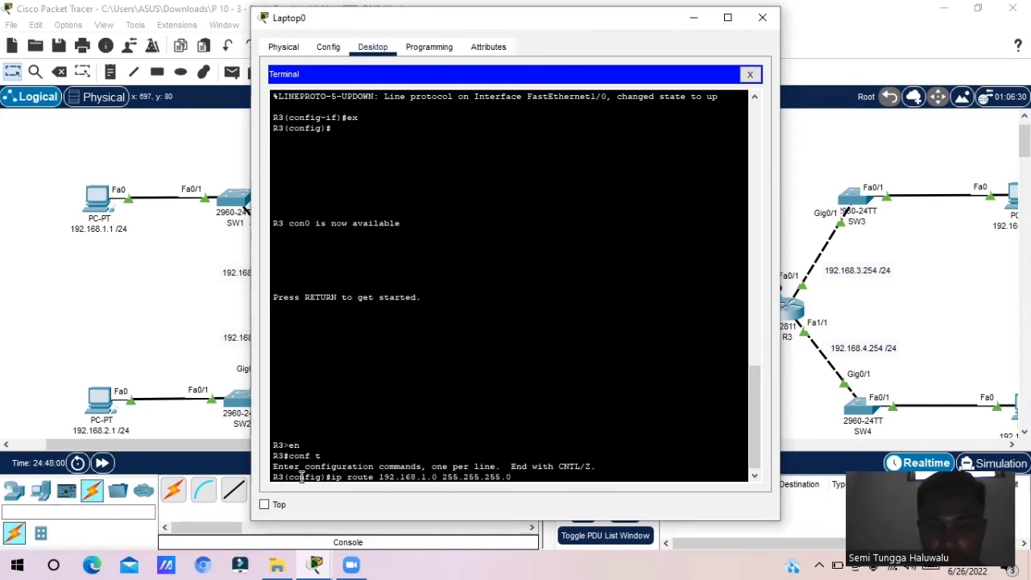
pyautogui.write(' 40')
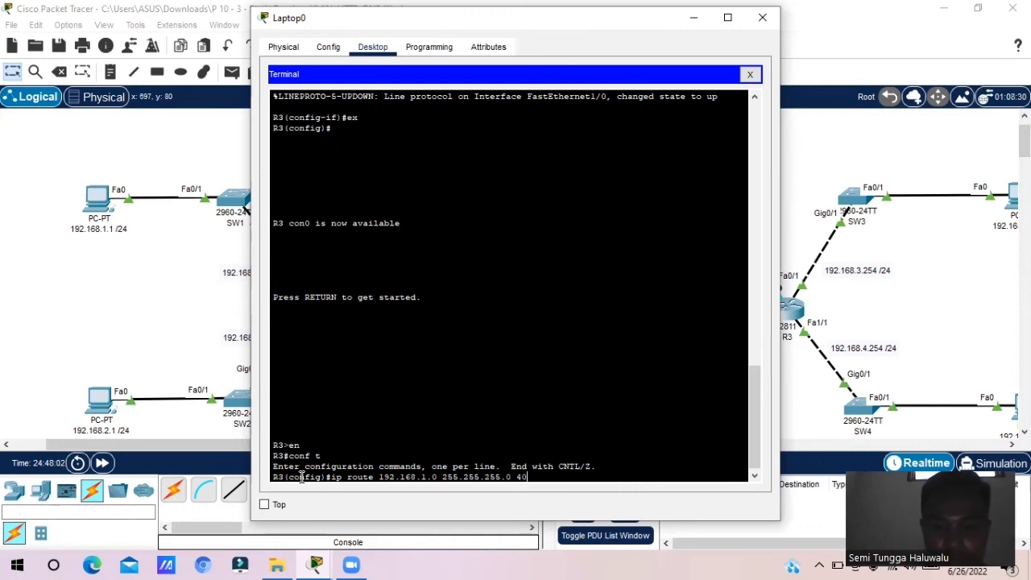
pyautogui.write('.0.0.1')
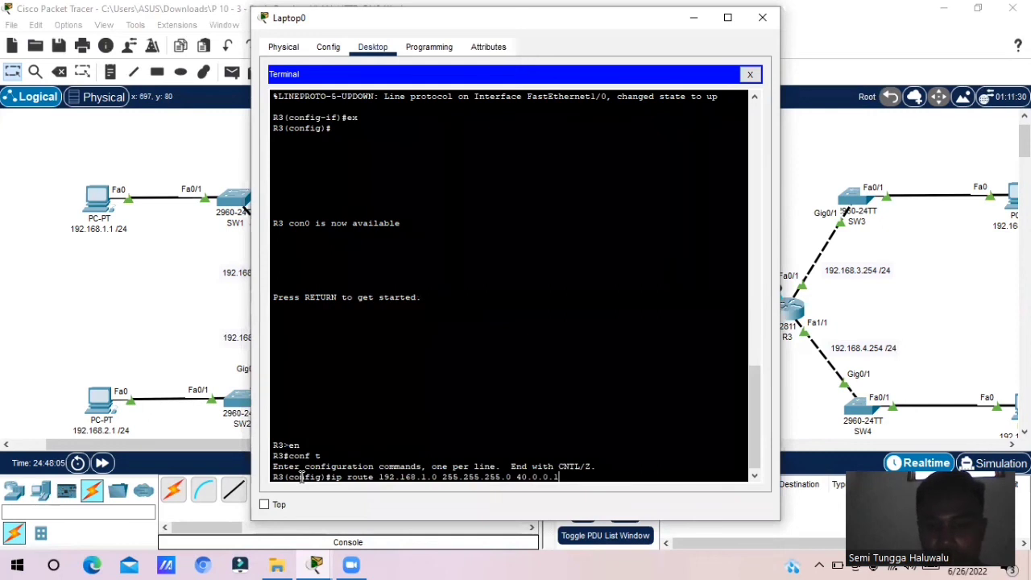
pyautogui.press('Return')
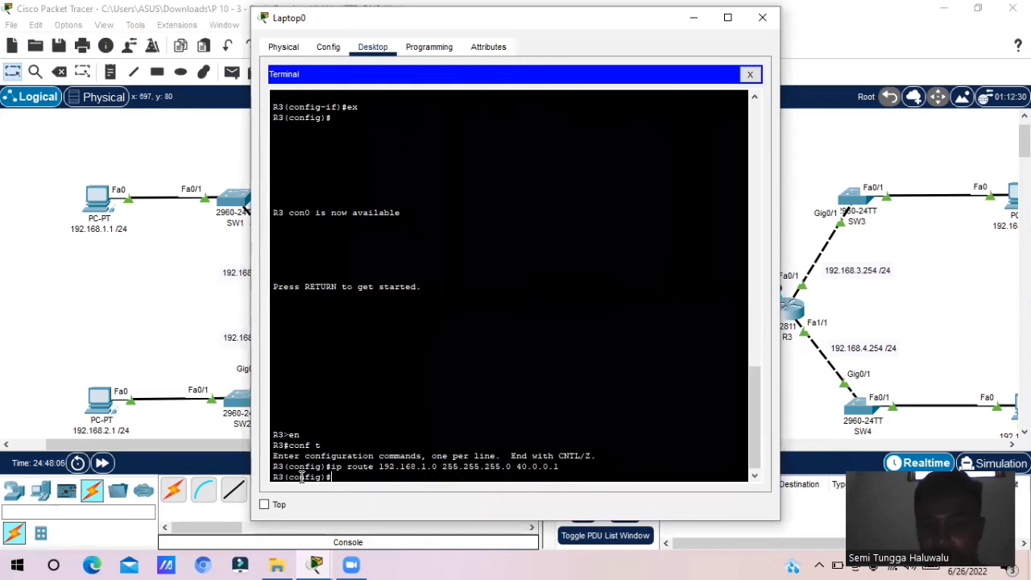
# Add a static route on R3 to network 192.168.2.0 with mask 255.255.255.0 via 40.0.0.1
pyautogui.press('Up')
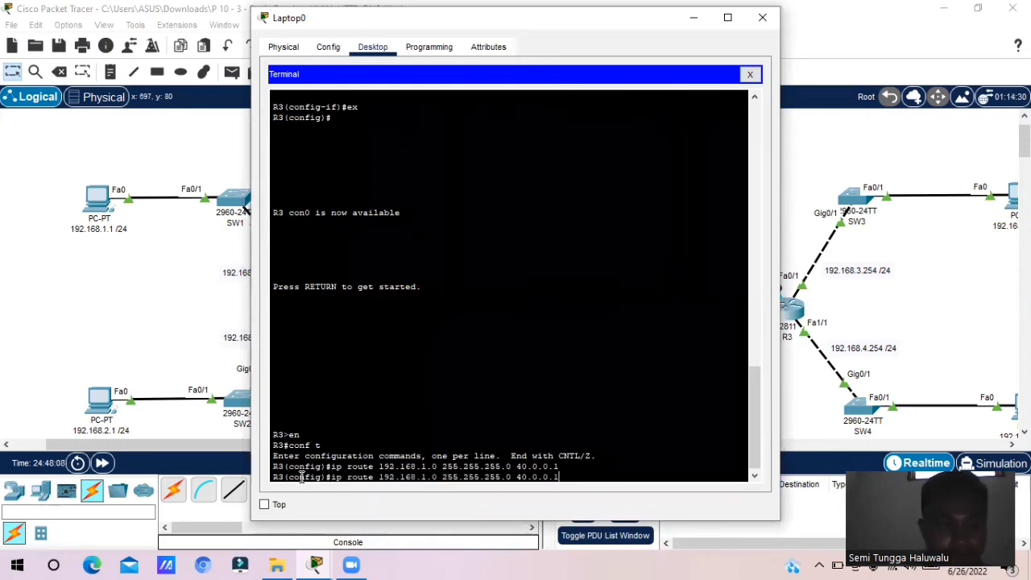
pyautogui.press('Left')
pyautogui.press('Left')
pyautogui.press('Left')
pyautogui.press('Left')
pyautogui.press('Left')
pyautogui.press('Left')
pyautogui.press('Left')
pyautogui.press('Left')
pyautogui.press('Left')
pyautogui.press('Left')
pyautogui.press('Left')
pyautogui.press('Left')
pyautogui.press('Left')
pyautogui.press('Left')
pyautogui.press('Left')
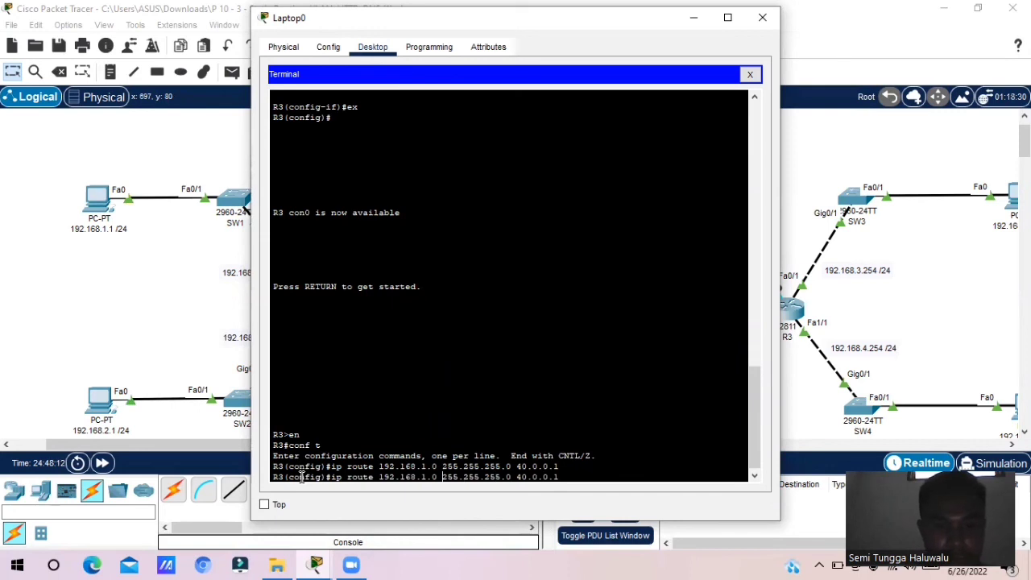
pyautogui.press('BackSpace')
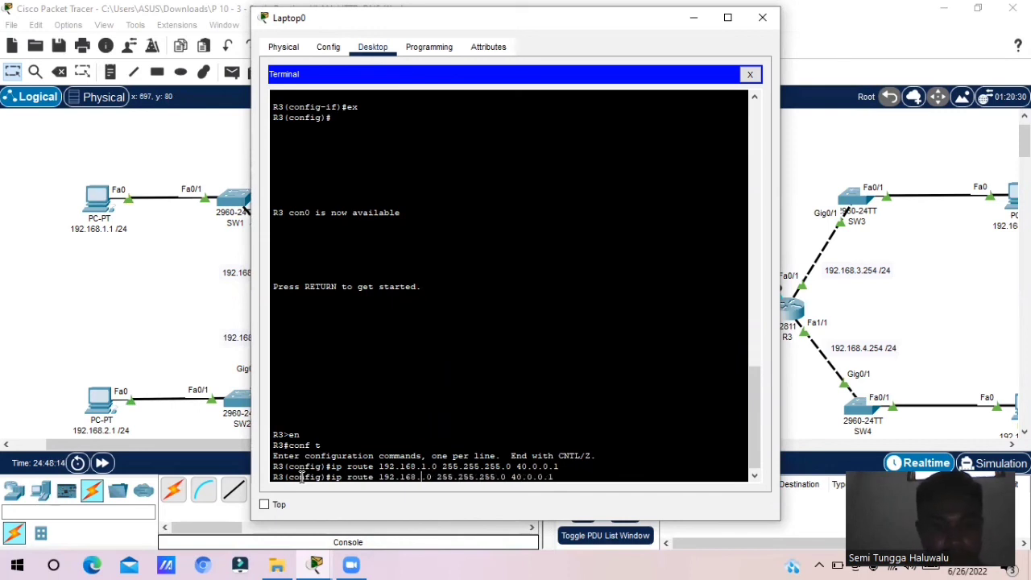
pyautogui.write('2')
pyautogui.press('Return')
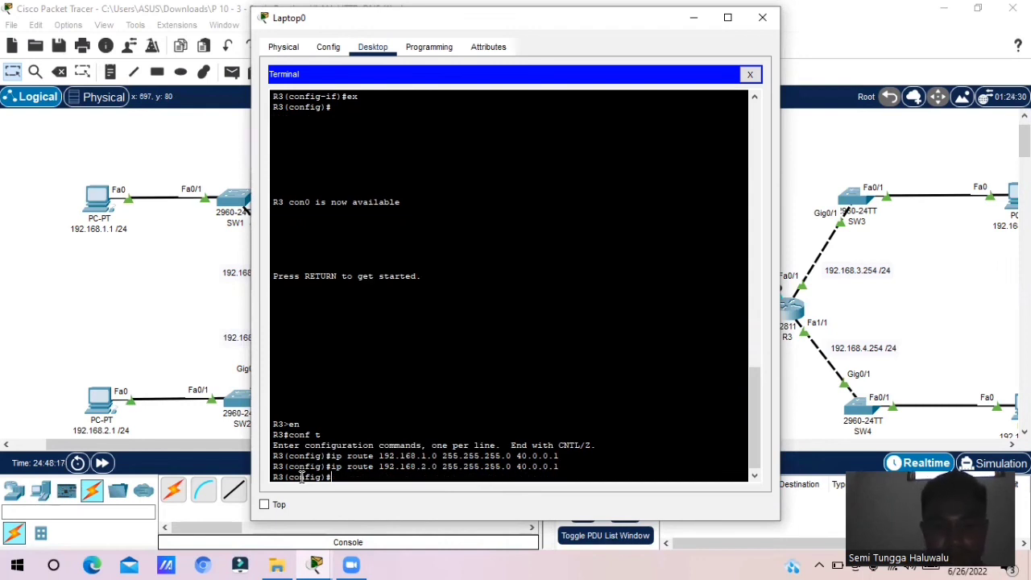
# Add a static route on R3 to network 10.0.0.0 with mask 255.0.0.0 via 40.0.0.1
pyautogui.write('ip route 10.')
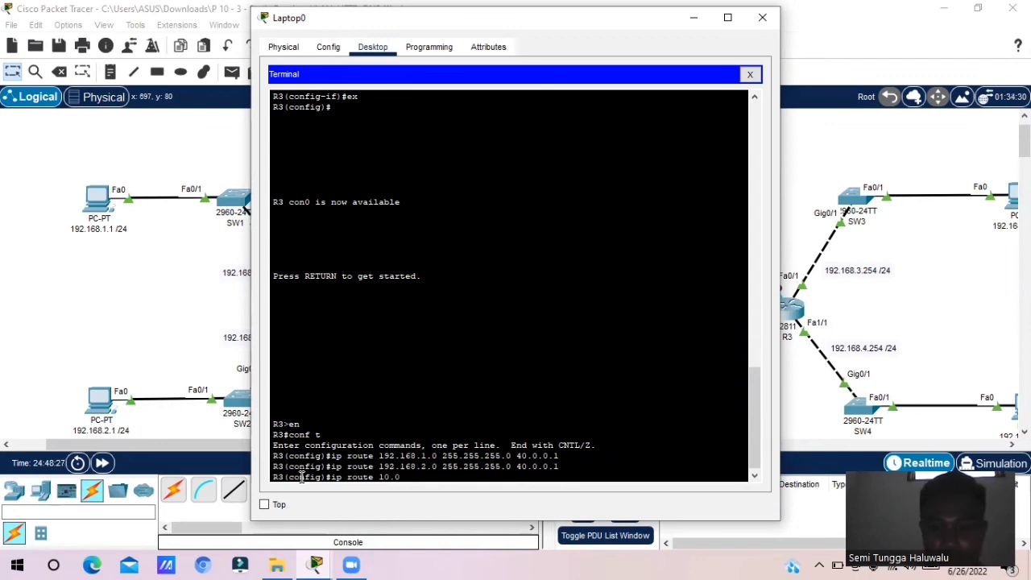
pyautogui.write('0')
pyautogui.write(' 2')
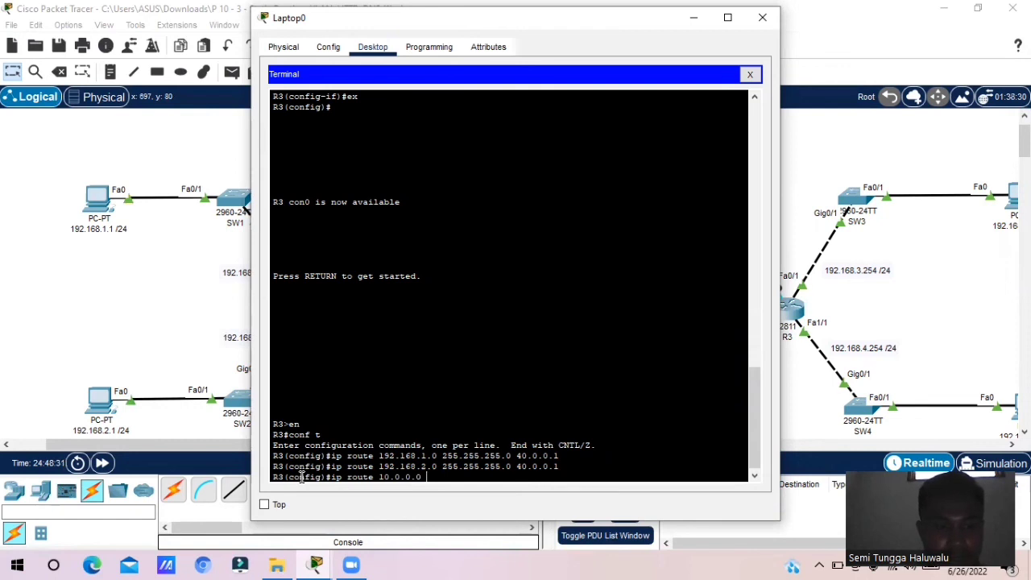
pyautogui.write('55')
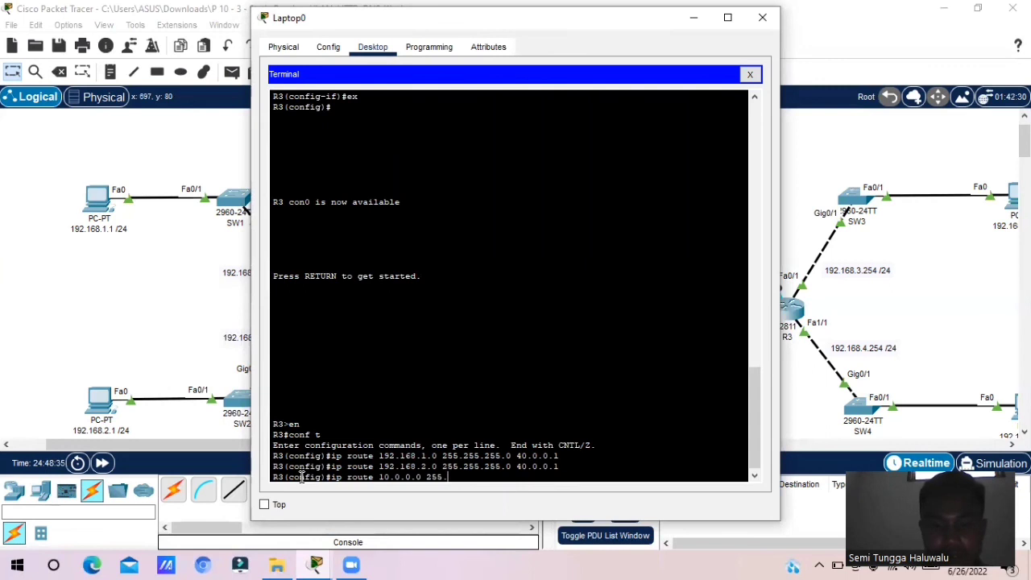
pyautogui.write('.0.0.0')
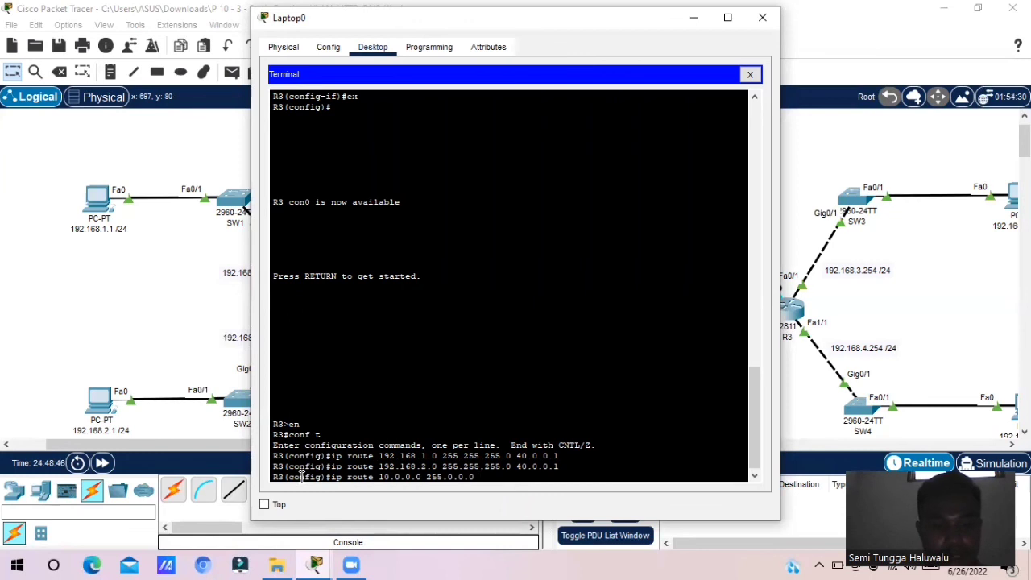
pyautogui.write('40')
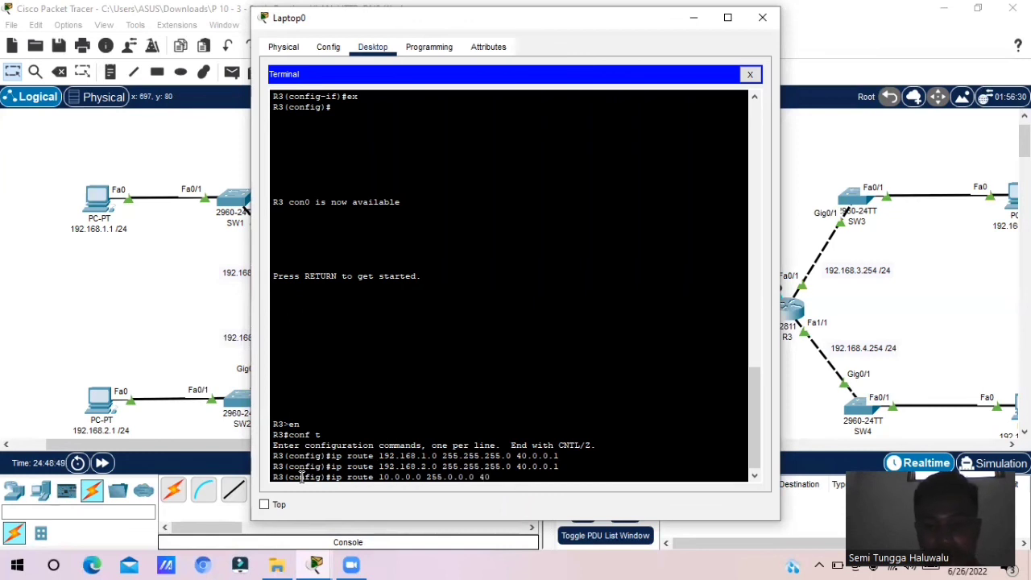
pyautogui.write('.0.0.1')
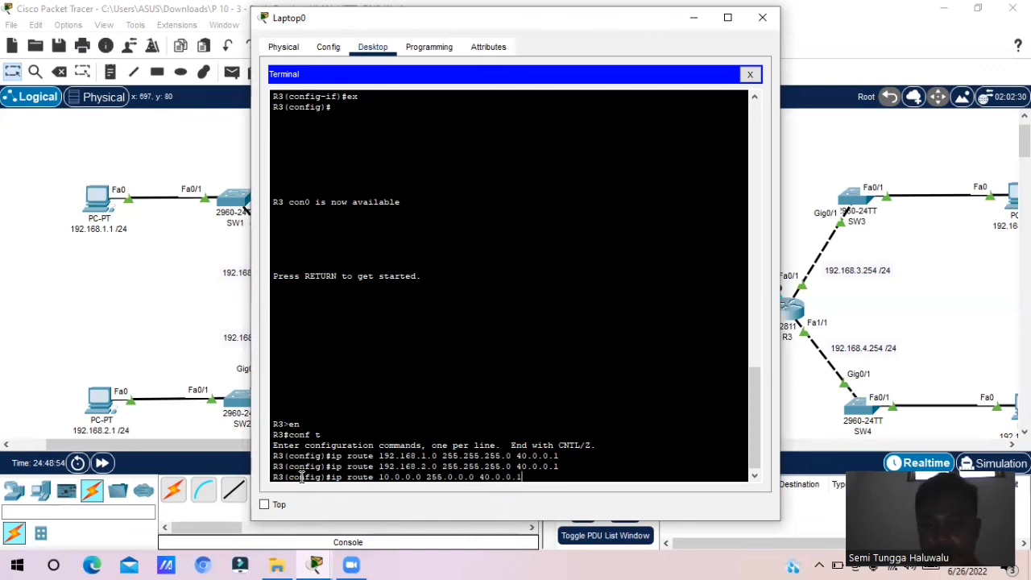
pyautogui.press('Return')
# Add a static route on R3 to network 20.0.0.0 with mask 255.0.0.0 via 40.0.0.1
pyautogui.press('Up')
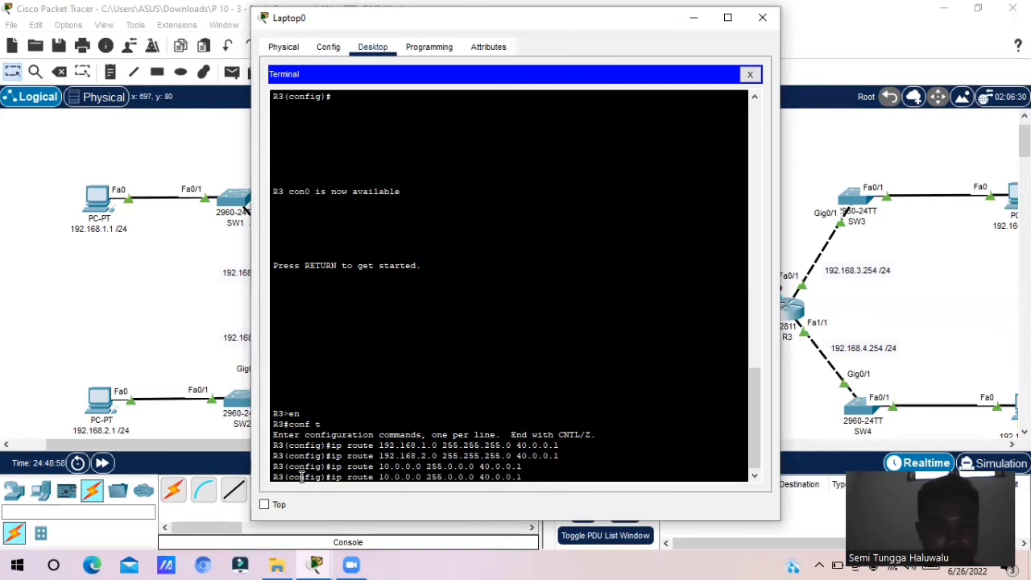
pyautogui.press('Left')
pyautogui.press('Left')
pyautogui.press('BackSpace')
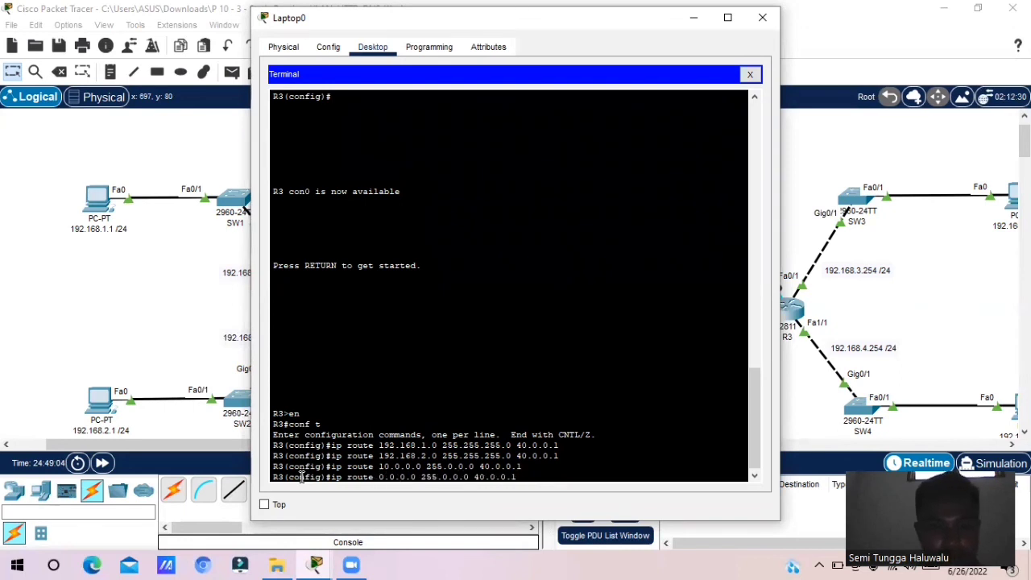
pyautogui.write('2')
pyautogui.press('Return')
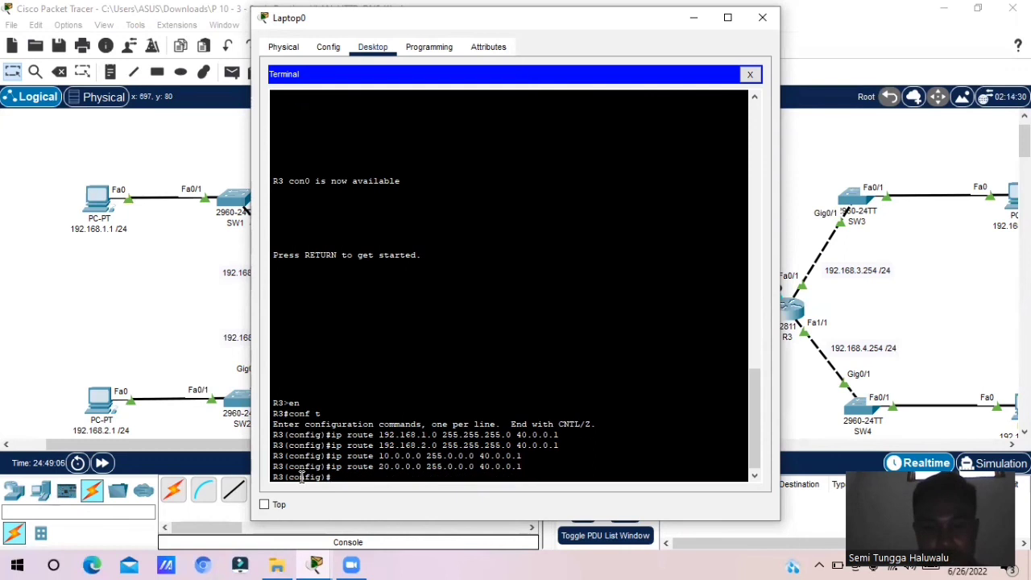
# Add a static route on R3 to network 30.0.0.0 with mask 255.0.0.0 via 40.0.0.1
pyautogui.press('Up')
pyautogui.press('Left')
pyautogui.press('Left')
pyautogui.press('Left')
pyautogui.press('Left')
pyautogui.press('Left')
pyautogui.press('Left')
pyautogui.press('Left')
pyautogui.press('Left')
pyautogui.press('Left')
pyautogui.press('Left')
pyautogui.press('Left')
pyautogui.press('Left')
pyautogui.press('Left')
pyautogui.press('Left')
pyautogui.press('Left')
pyautogui.press('Left')
pyautogui.press('Left')
pyautogui.press('Left')
pyautogui.press('Left')
pyautogui.press('Left')
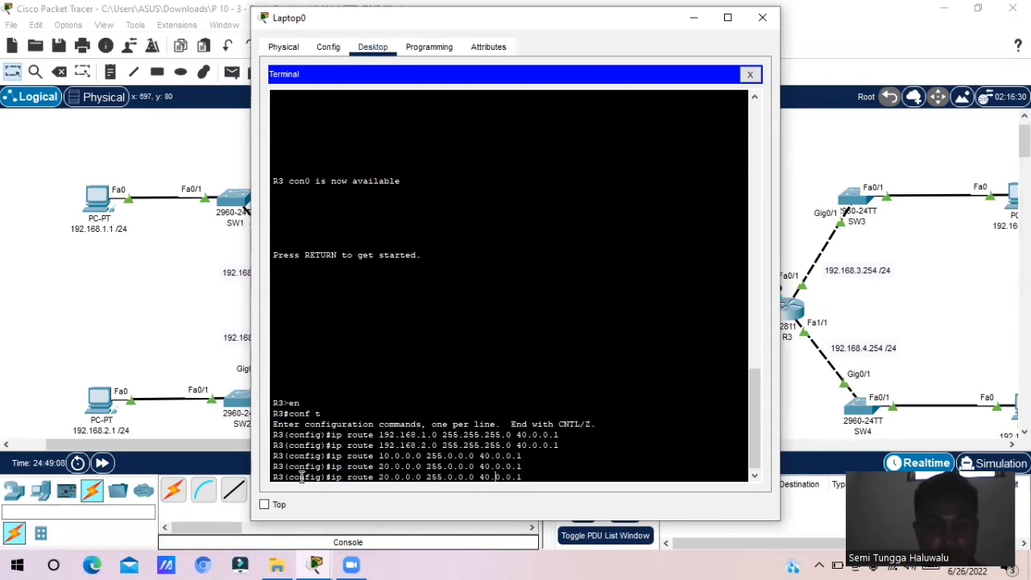
pyautogui.press('Delete')
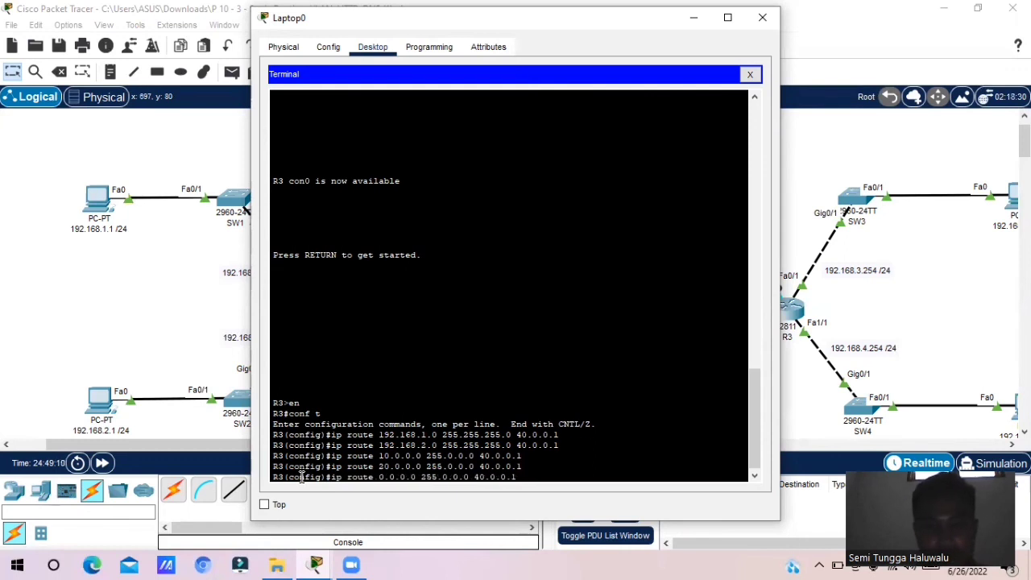
pyautogui.write('3')
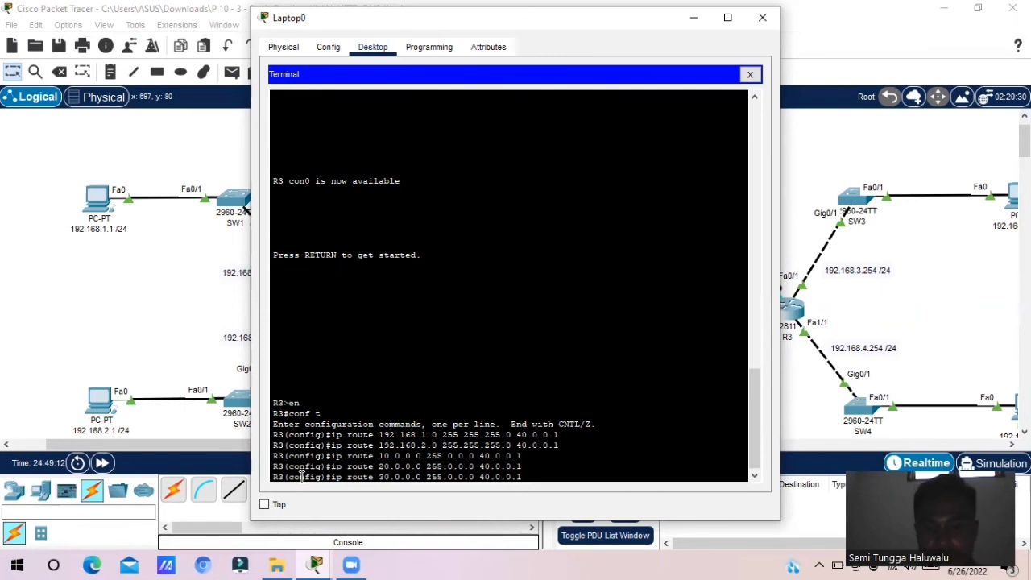
pyautogui.press('Return')
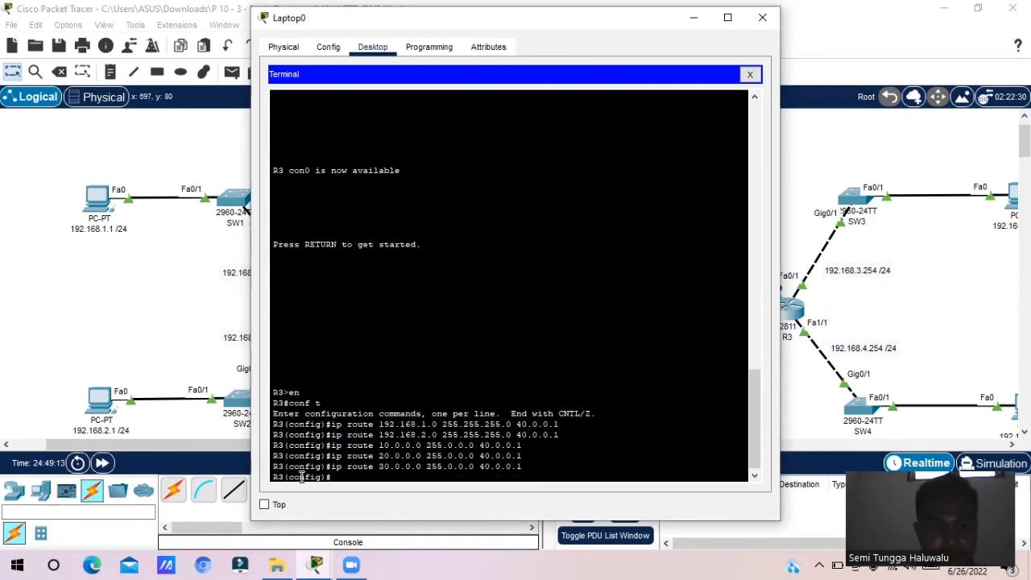
# Exit global configuration mode on R3
pyautogui.write('ex')
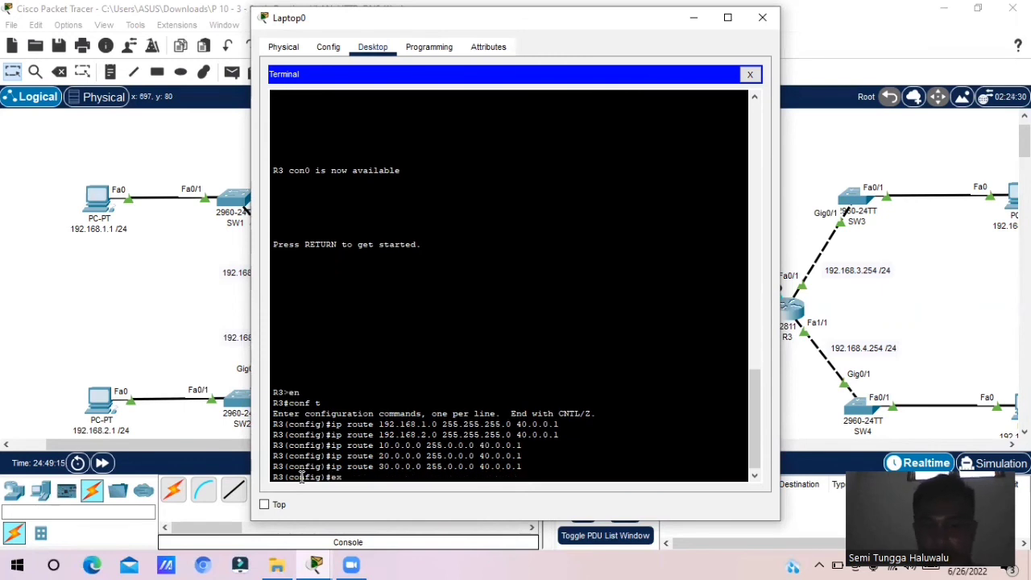
pyautogui.write('it')
pyautogui.press('Return')
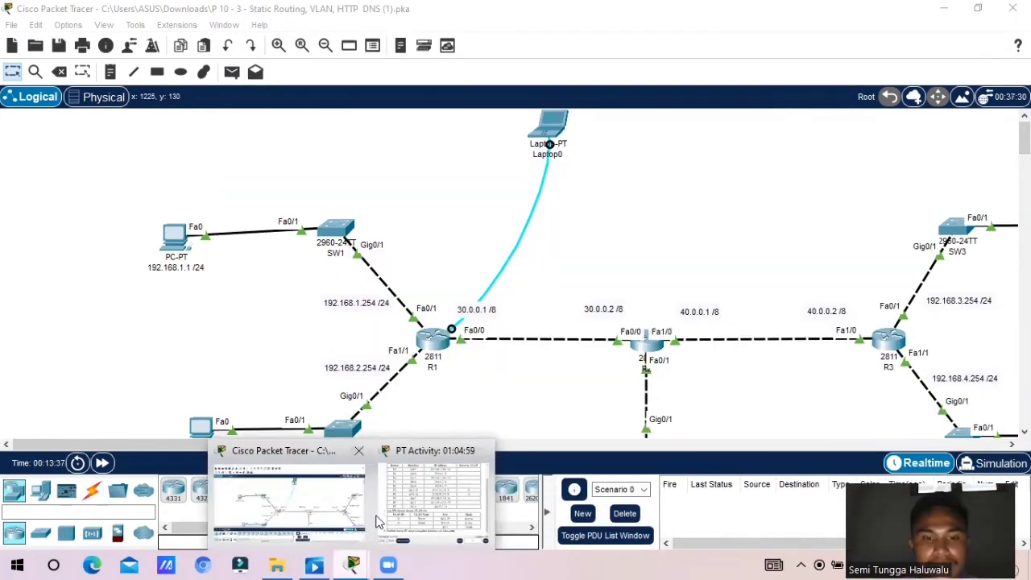
# Review the final activity instruction and load cisco.com in the web browser of PC 192.168.1.1 to test access
pyautogui.click(383, 519)
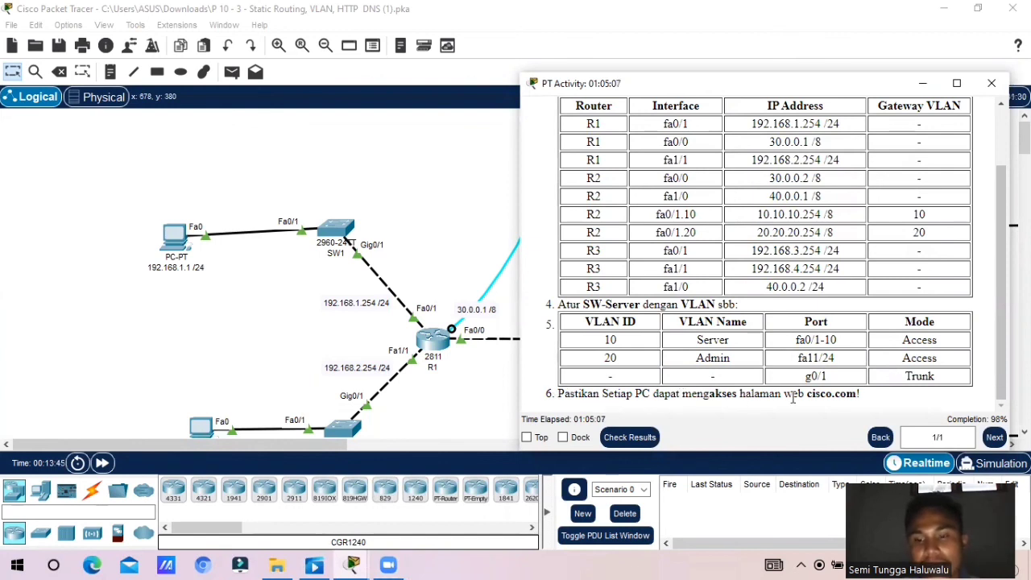
pyautogui.click(429, 400)
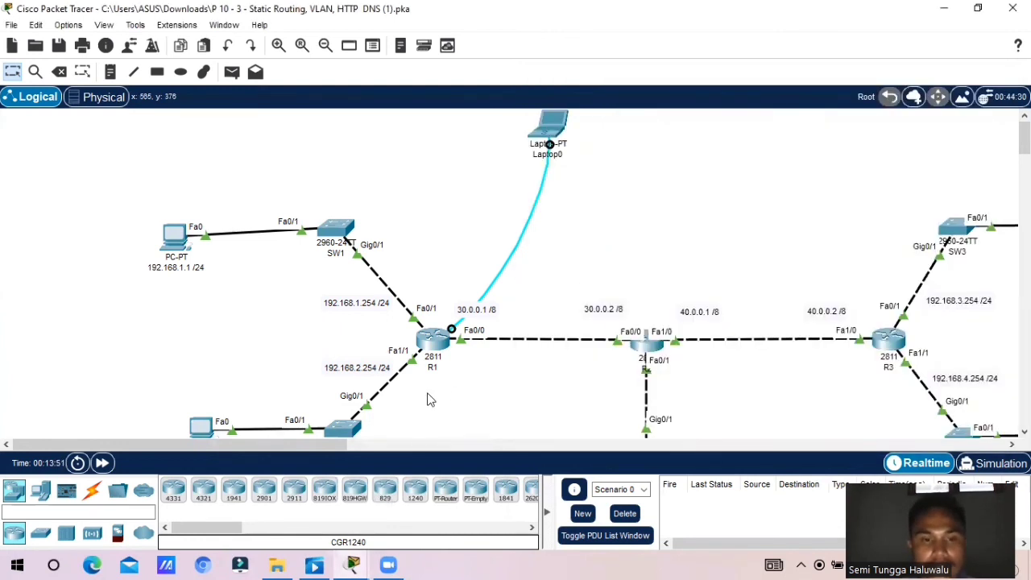
pyautogui.click(168, 244)
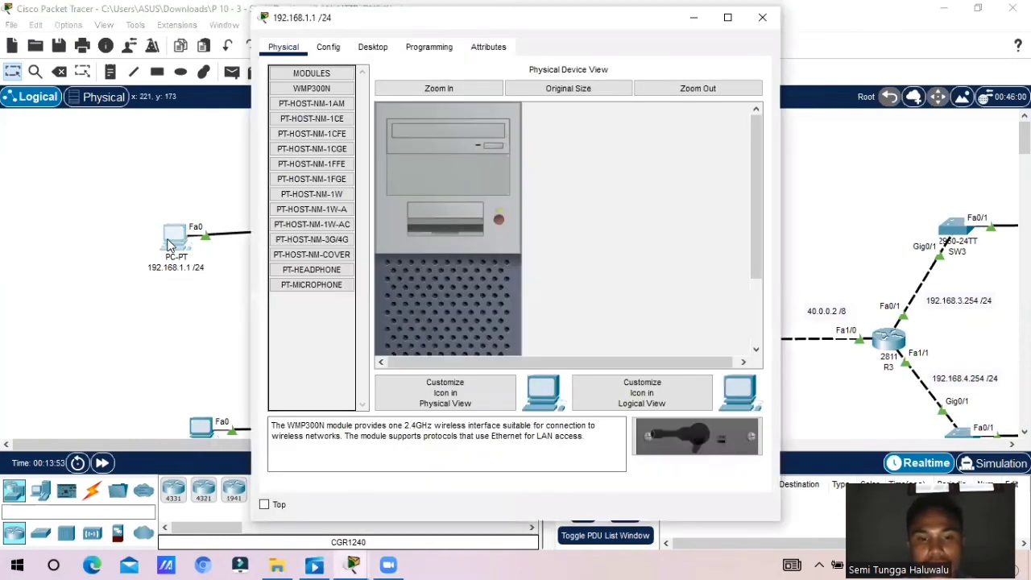
pyautogui.click(372, 47)
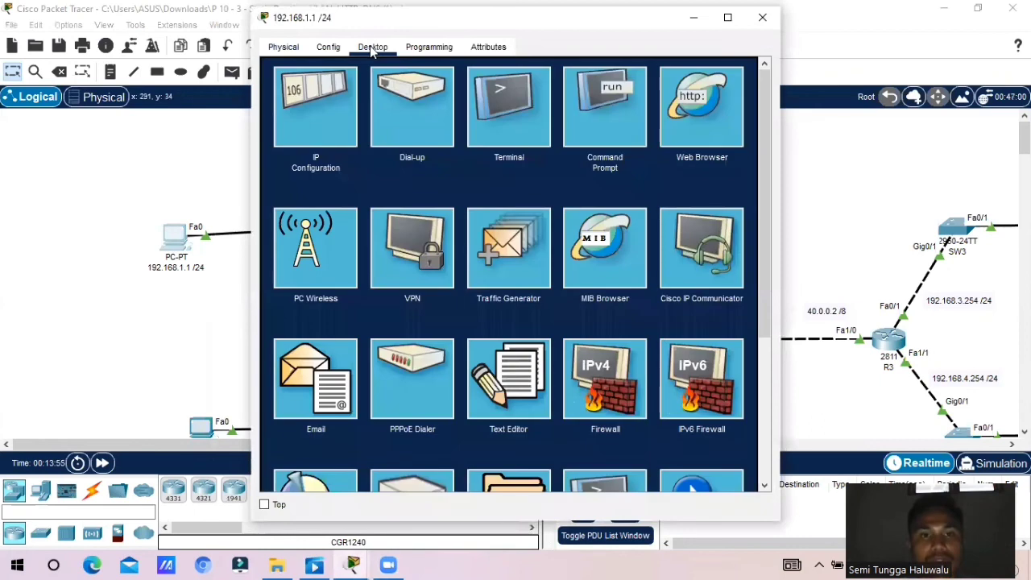
pyautogui.click(701, 122)
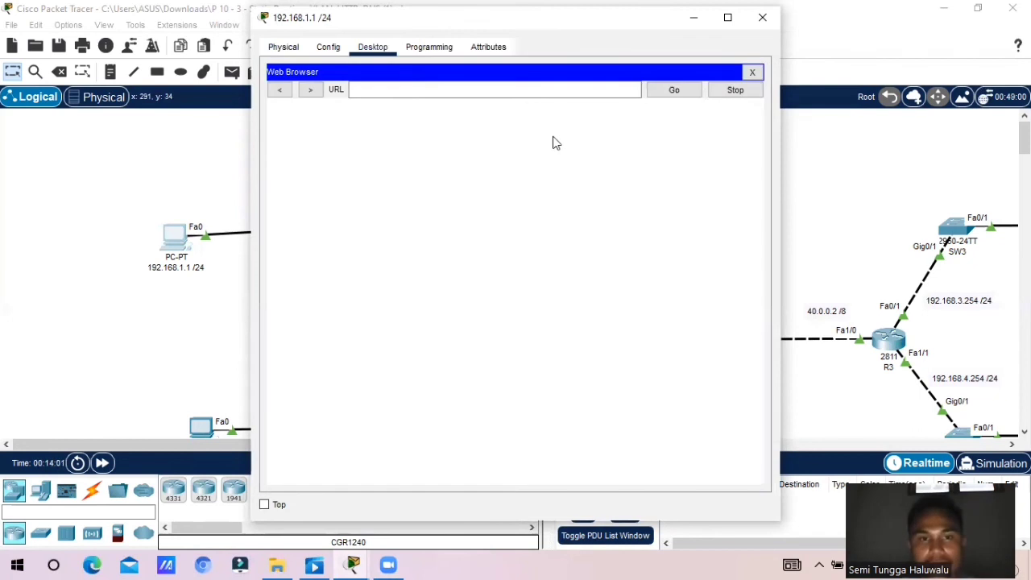
pyautogui.click(394, 87)
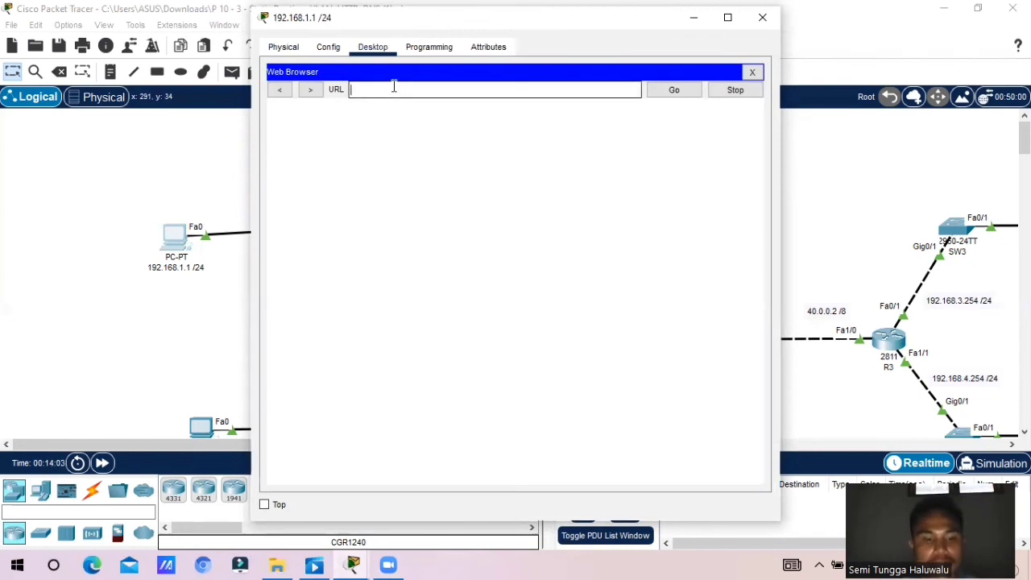
pyautogui.write('c')
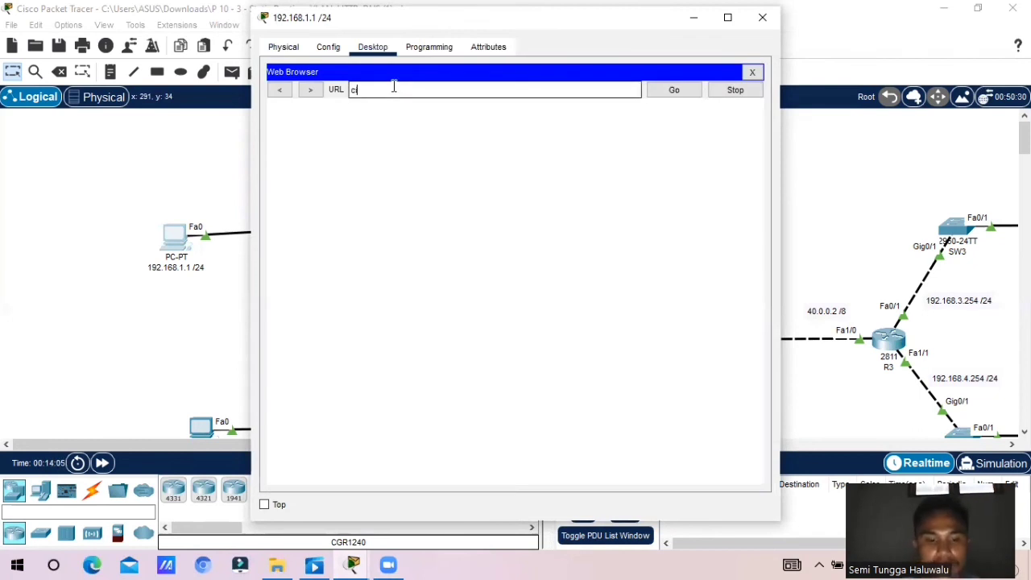
pyautogui.write('isco')
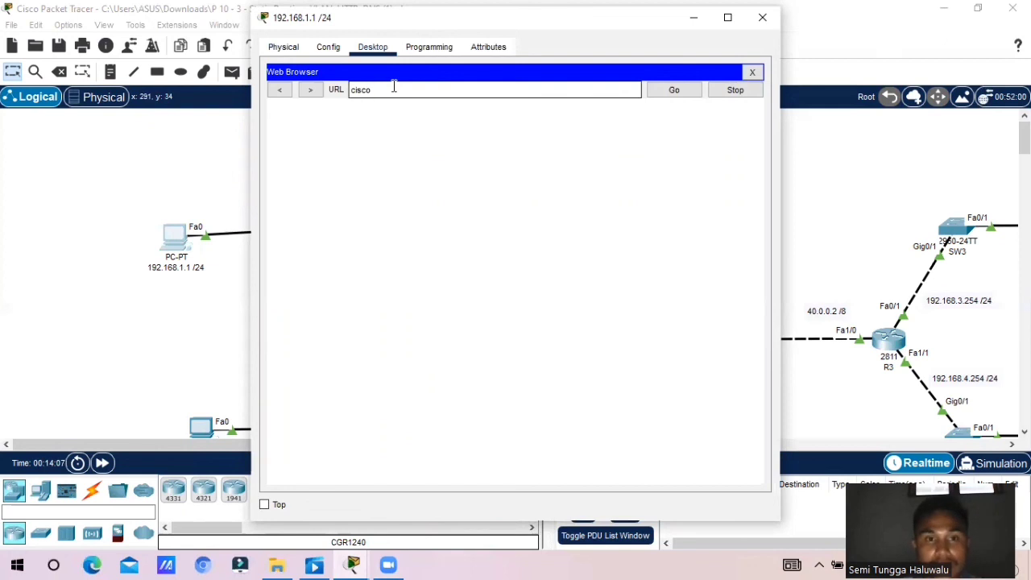
pyautogui.write('.c')
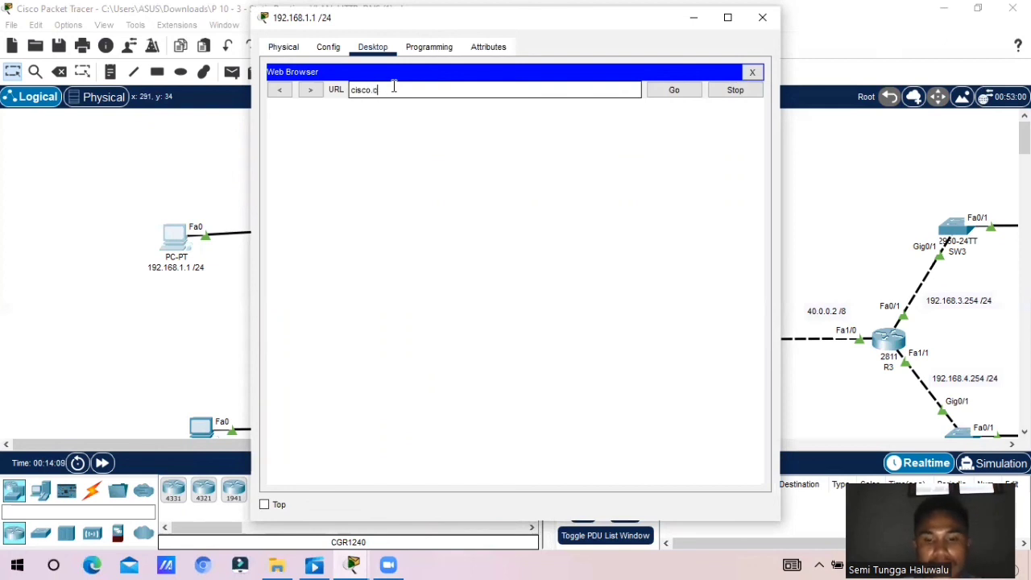
pyautogui.write('om')
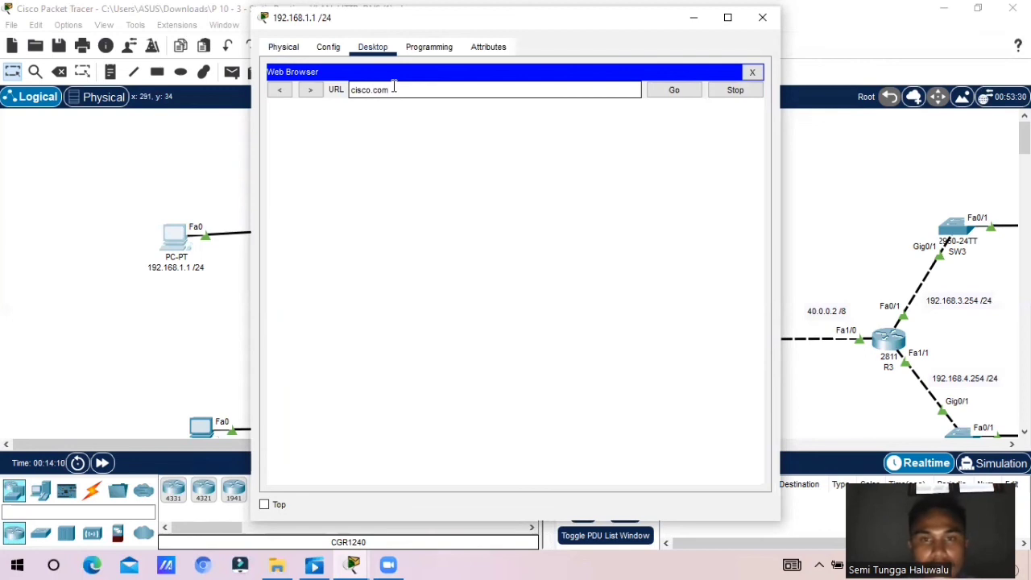
pyautogui.press('Return')
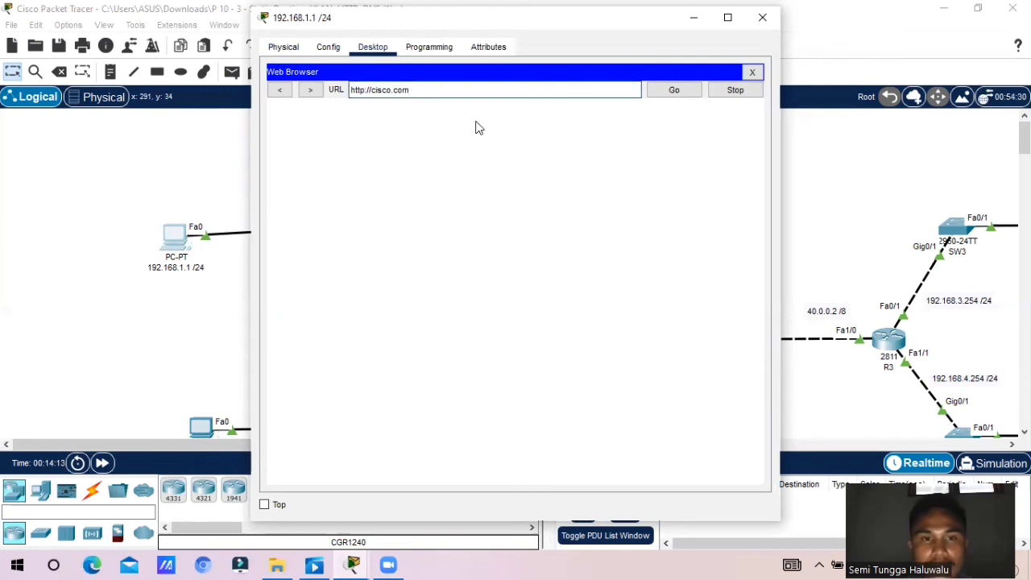
pyautogui.click(674, 91)
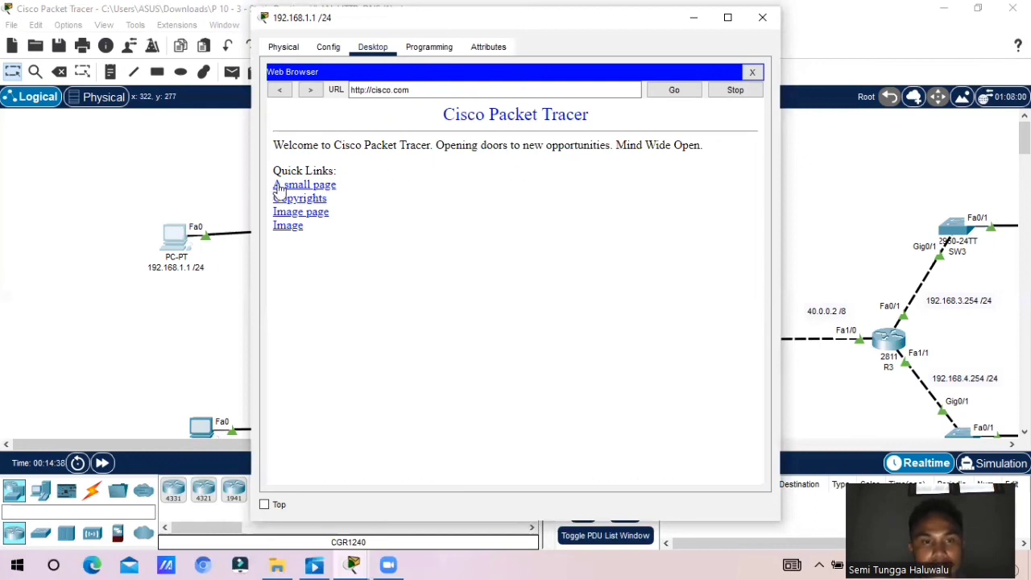
pyautogui.click(220, 267)
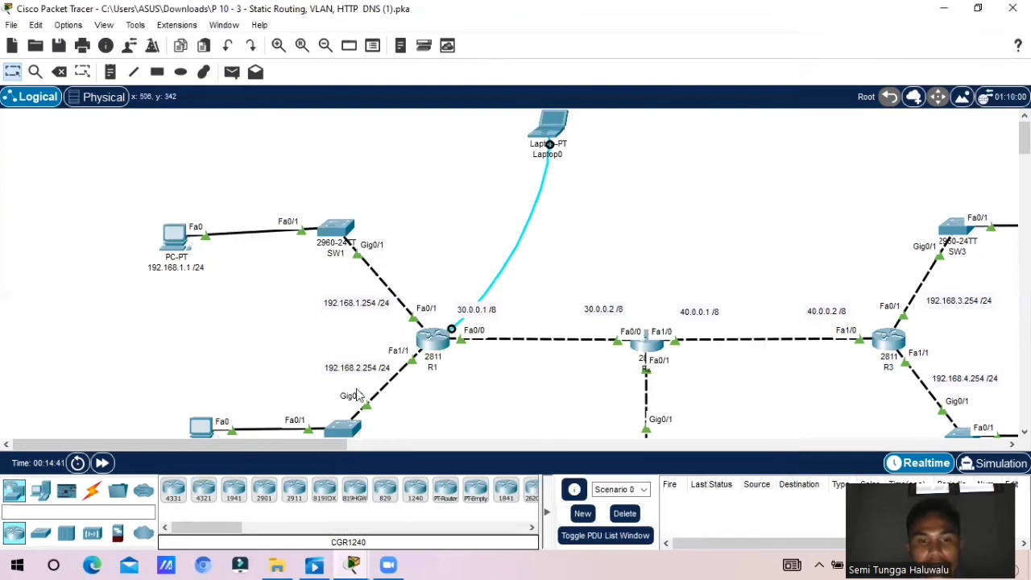
# Test web access from PC 192.168.2.1 by loading cisco.com in its web browser
pyautogui.click(196, 428)
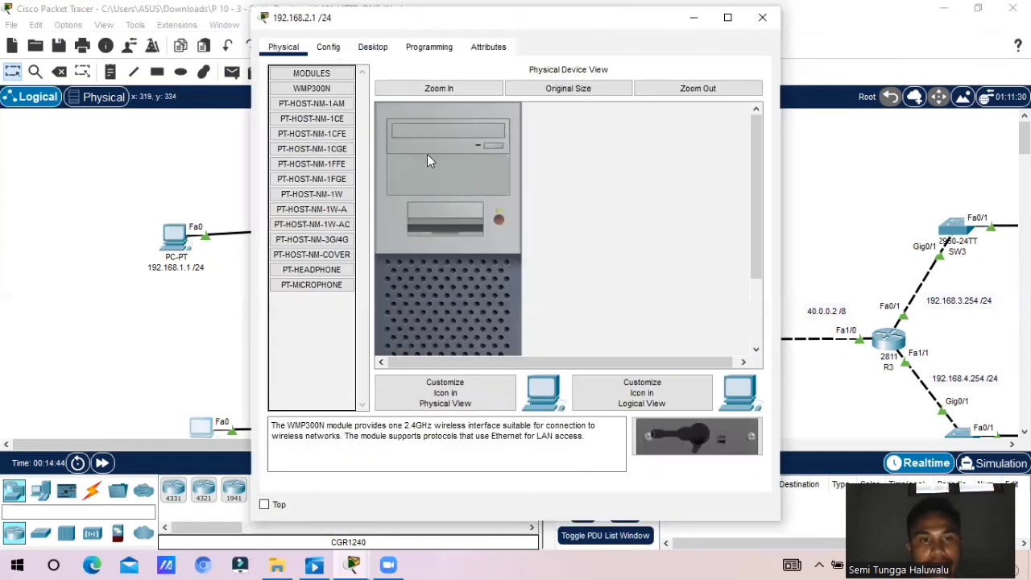
pyautogui.click(383, 48)
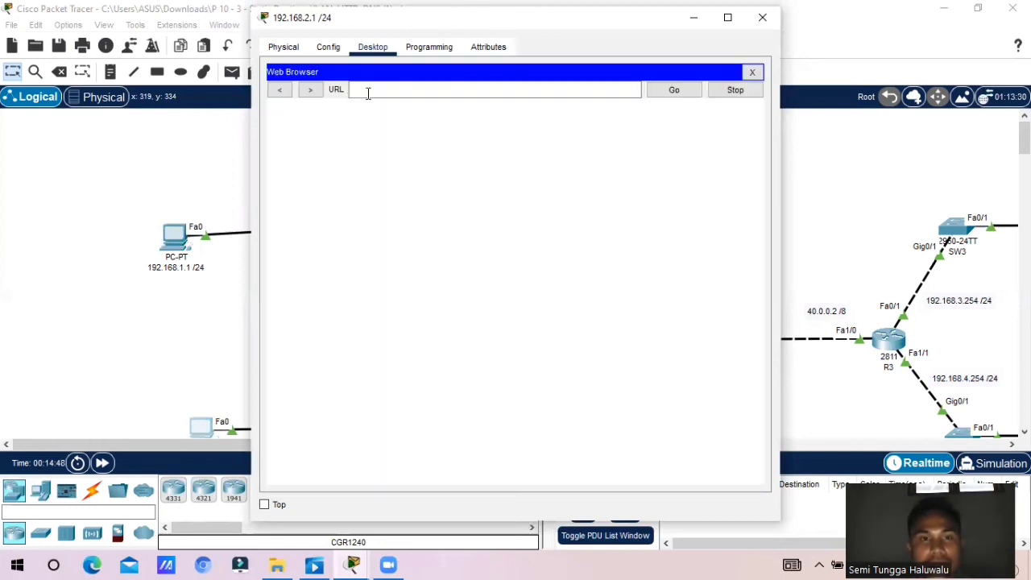
pyautogui.click(368, 93)
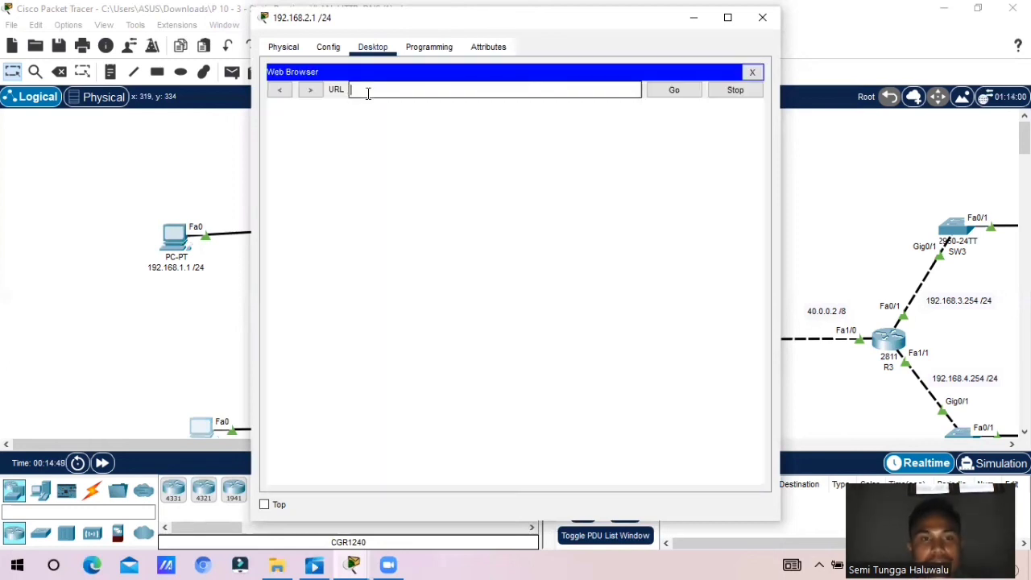
pyautogui.write('s')
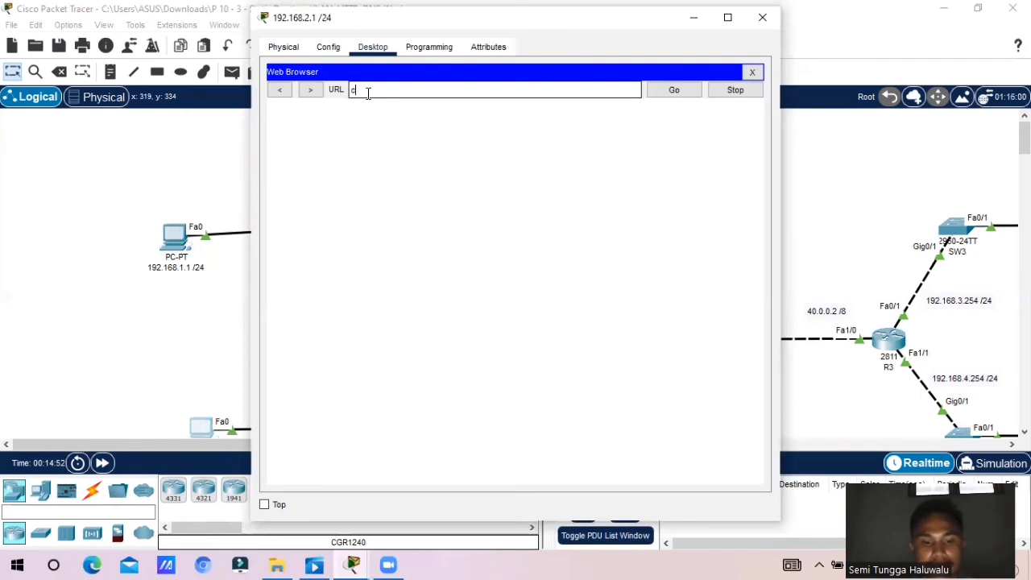
pyautogui.write('co')
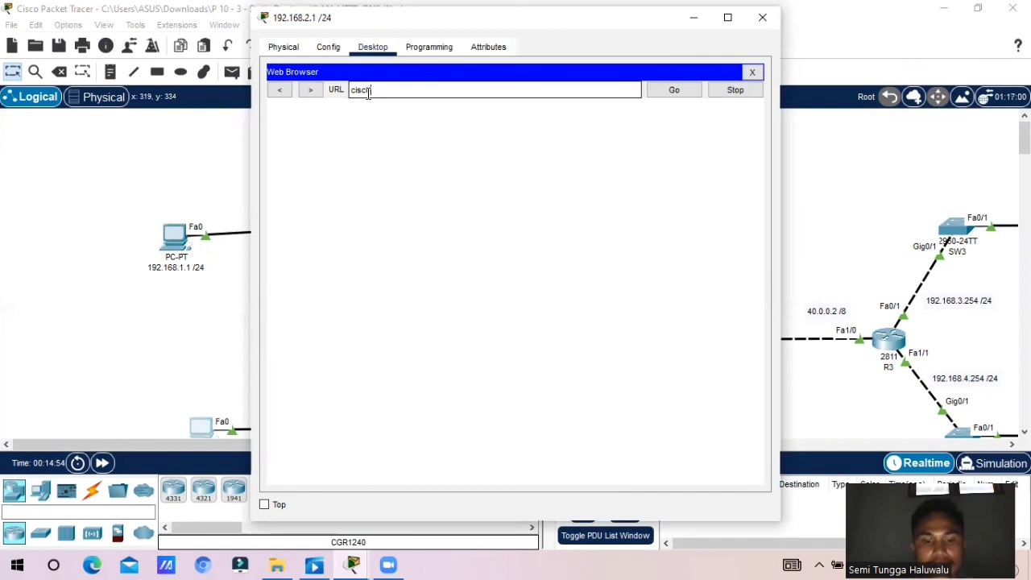
pyautogui.write('.com')
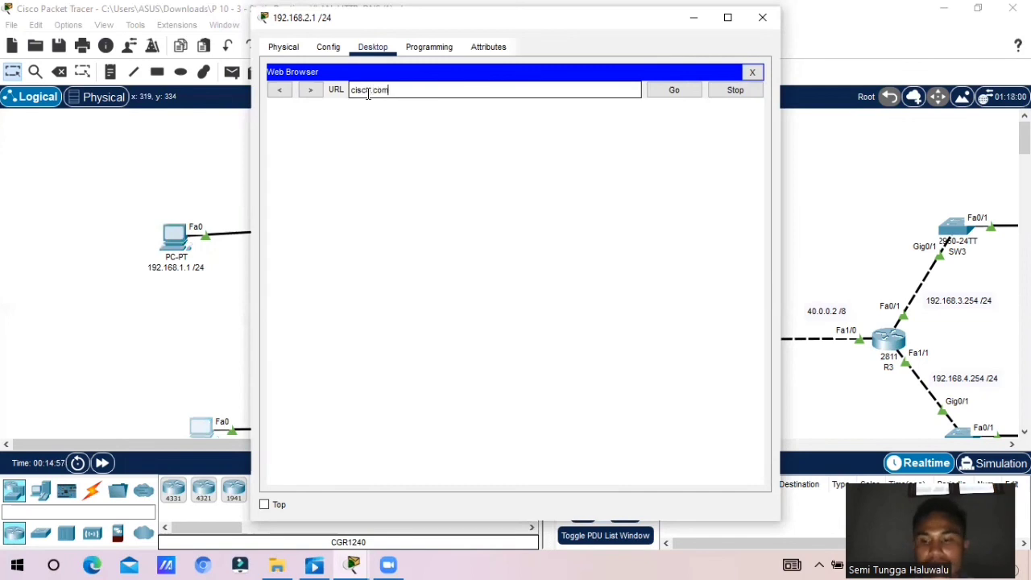
pyautogui.press('Return')
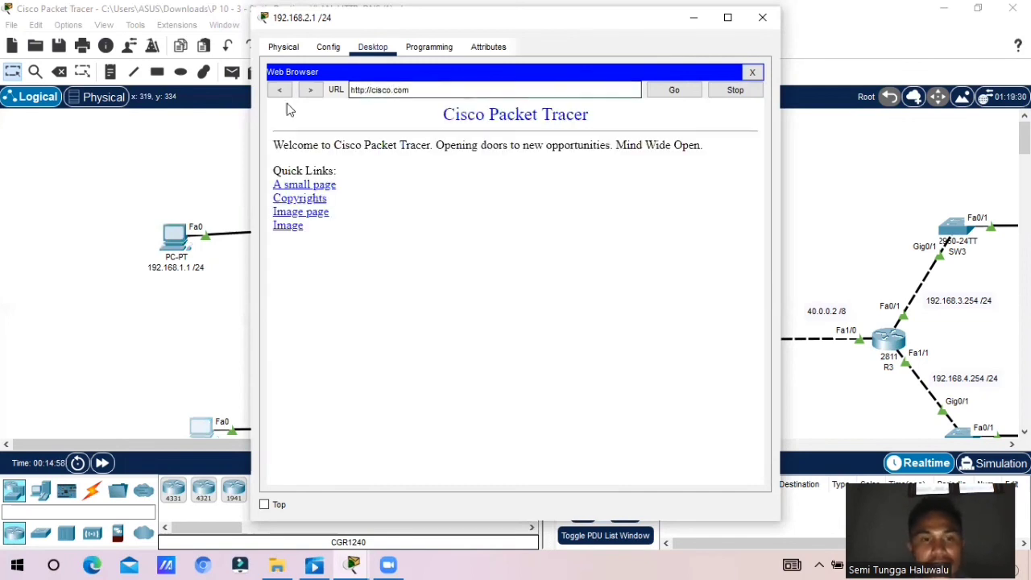
pyautogui.click(207, 169)
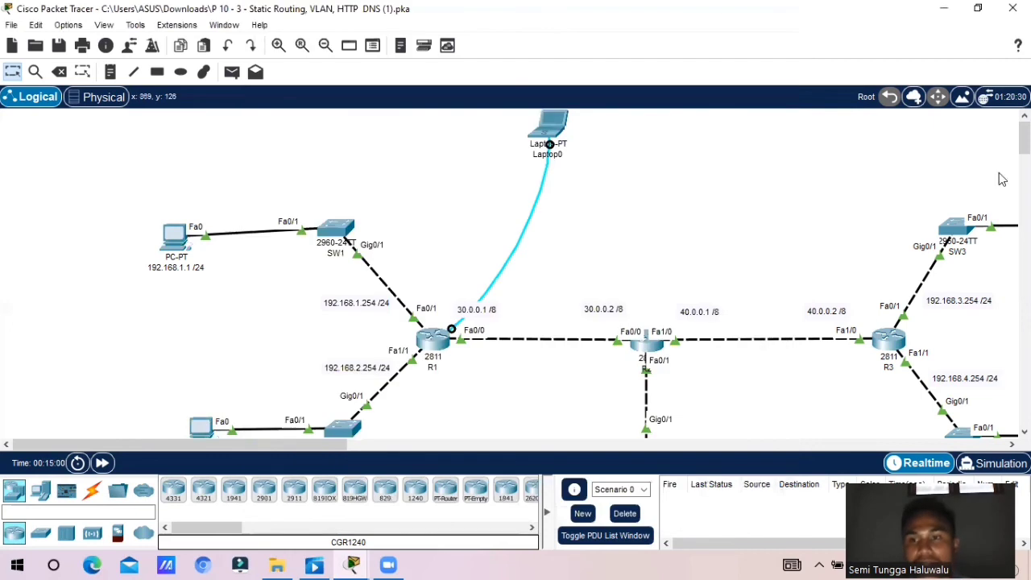
# Test web access from PC-Admin 20.20.20.1 in VLAN 20 by loading cisco.com in its web browser
pyautogui.moveTo(1025, 143); pyautogui.dragTo(1025, 165)
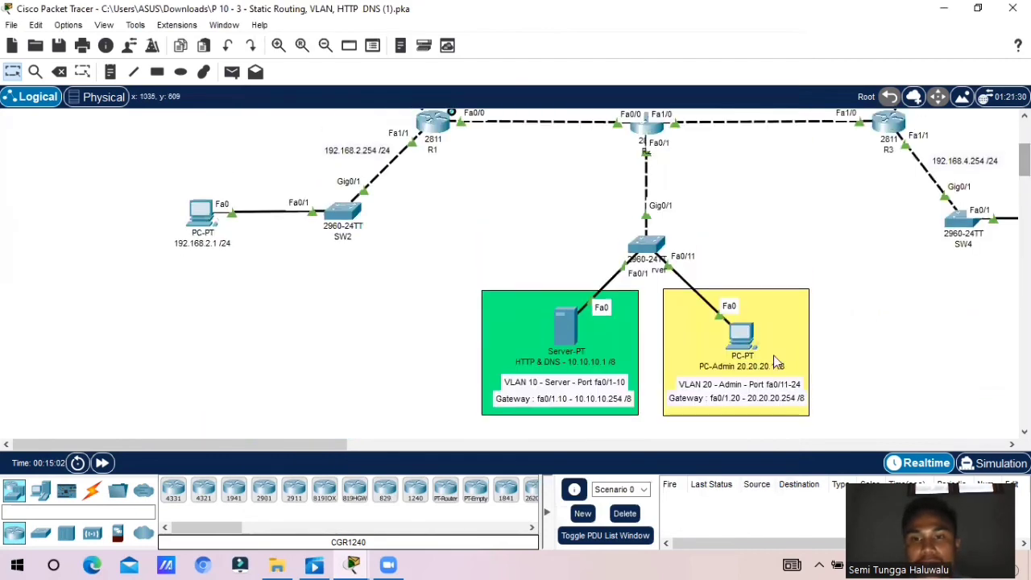
pyautogui.click(739, 332)
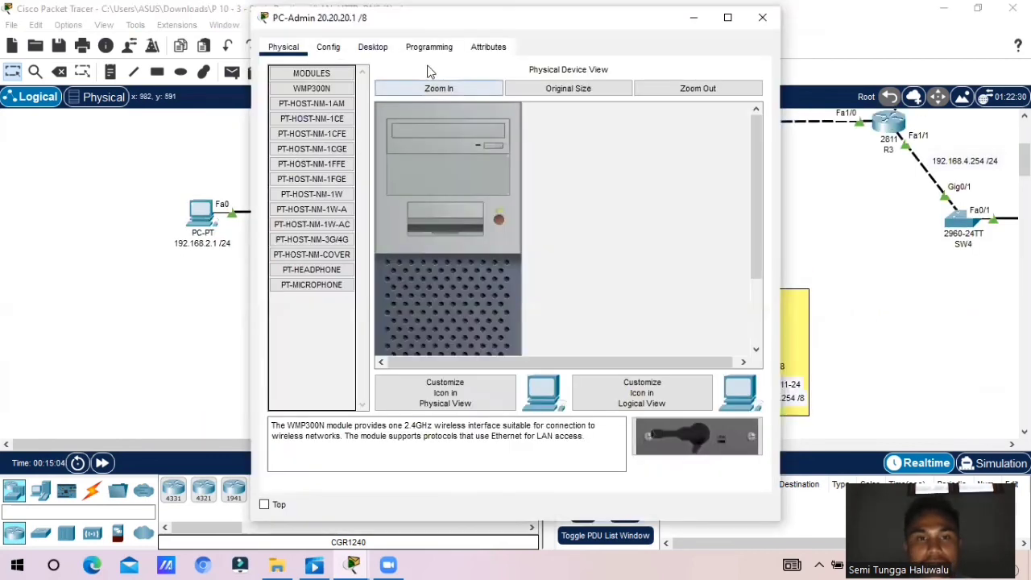
pyautogui.click(372, 47)
pyautogui.click(706, 115)
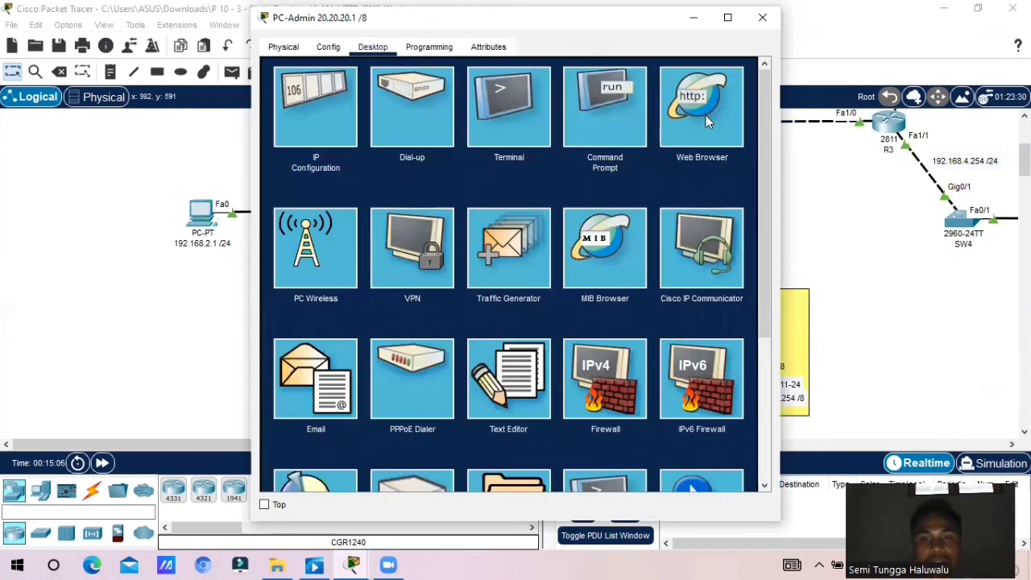
pyautogui.click(521, 88)
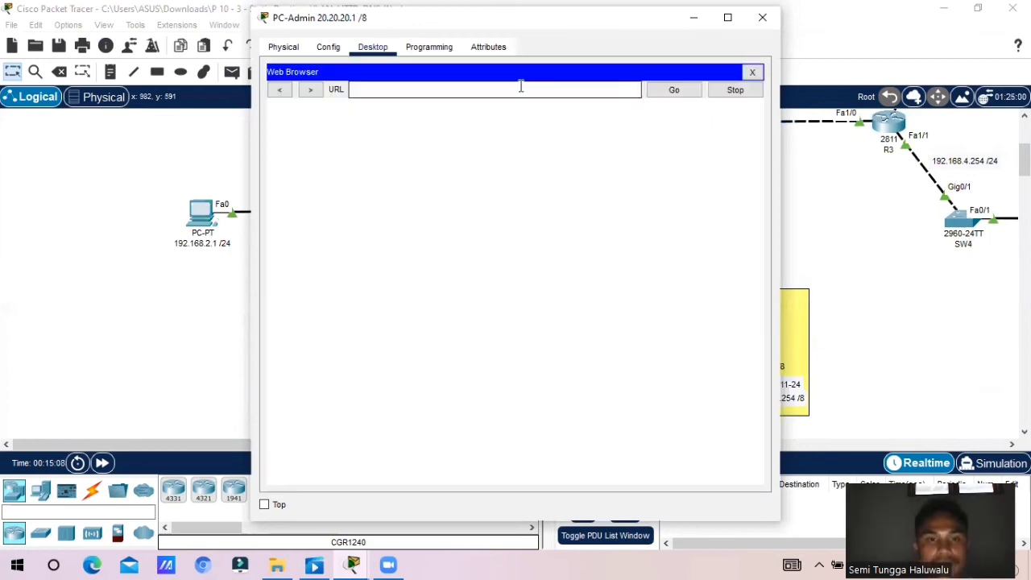
pyautogui.write('cisco')
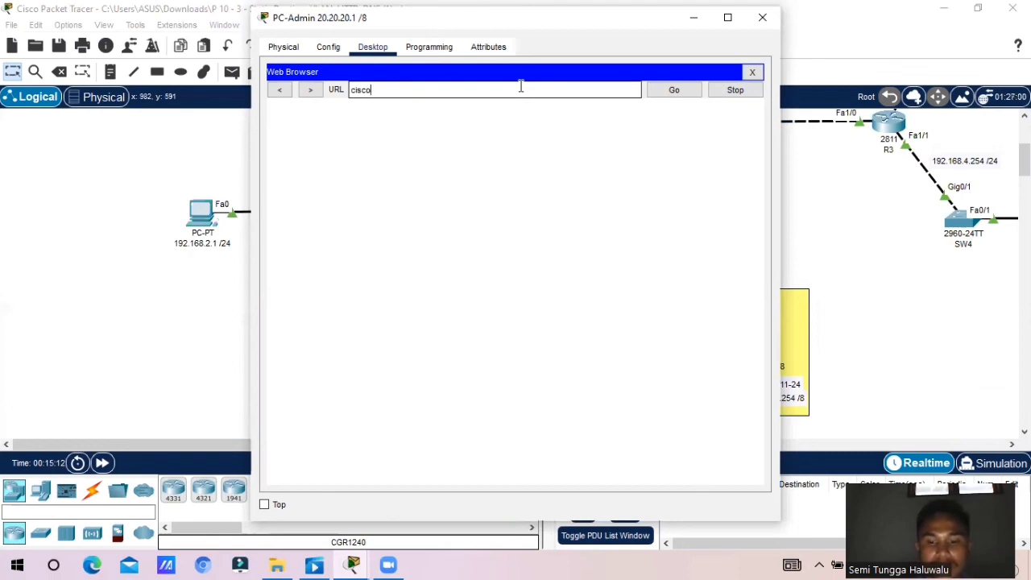
pyautogui.write('.c')
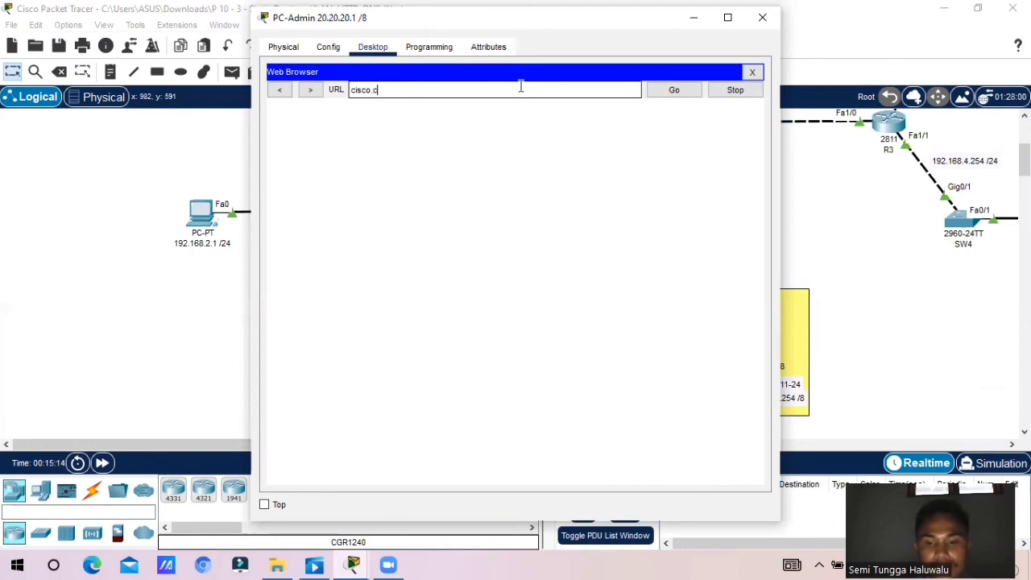
pyautogui.write('om')
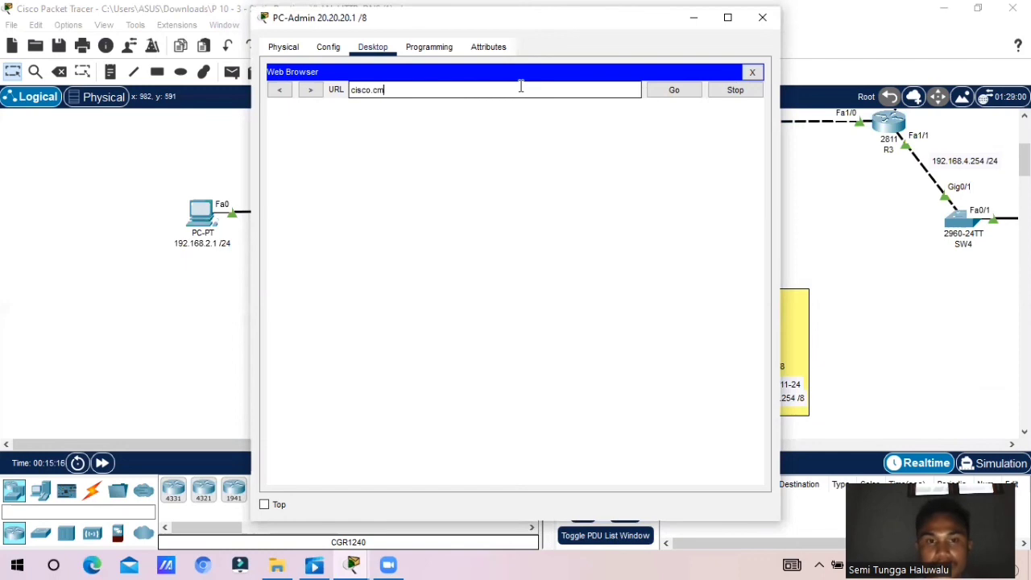
pyautogui.write('m')
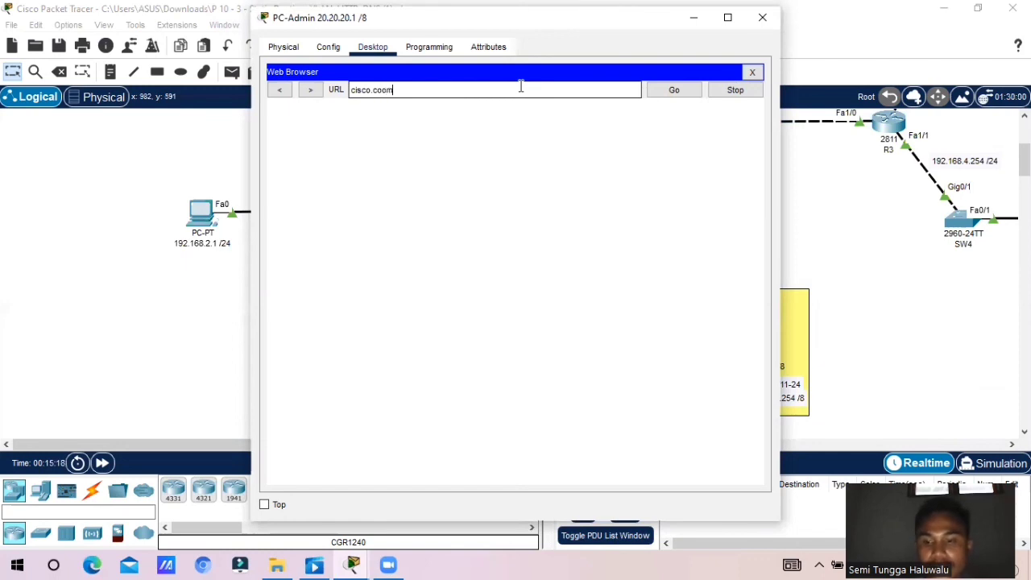
pyautogui.press('Return')
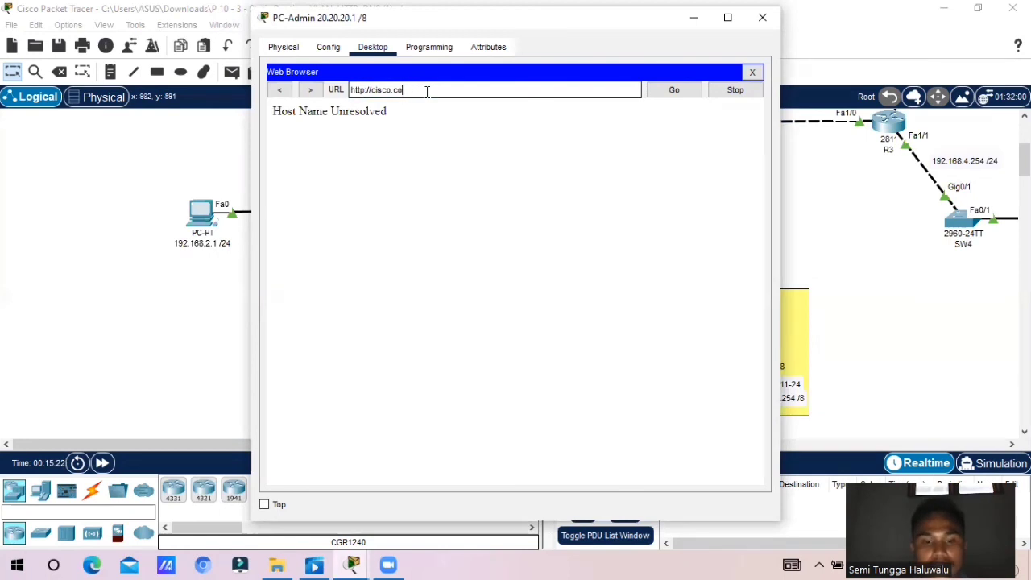
pyautogui.write('m')
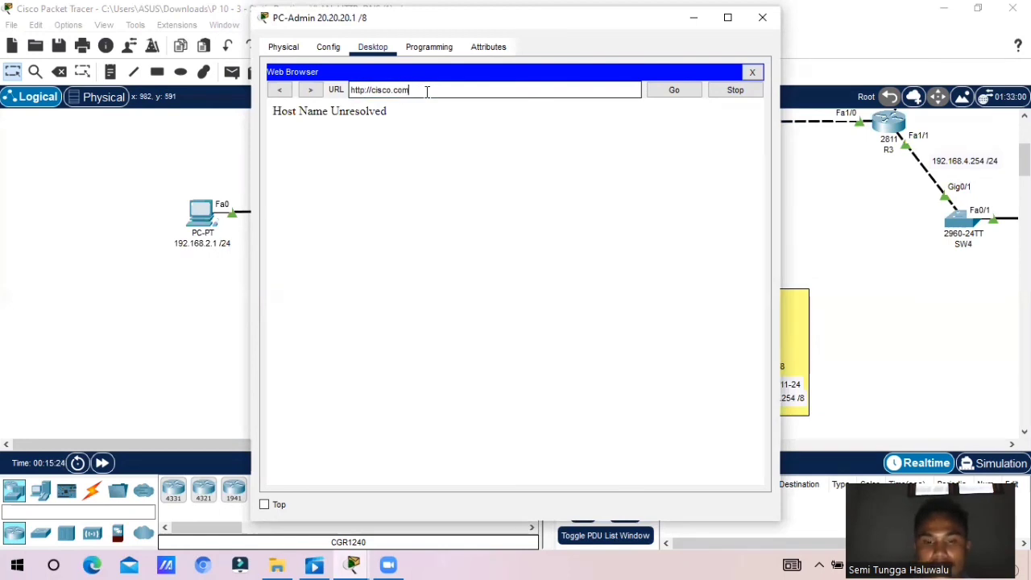
pyautogui.press('Return')
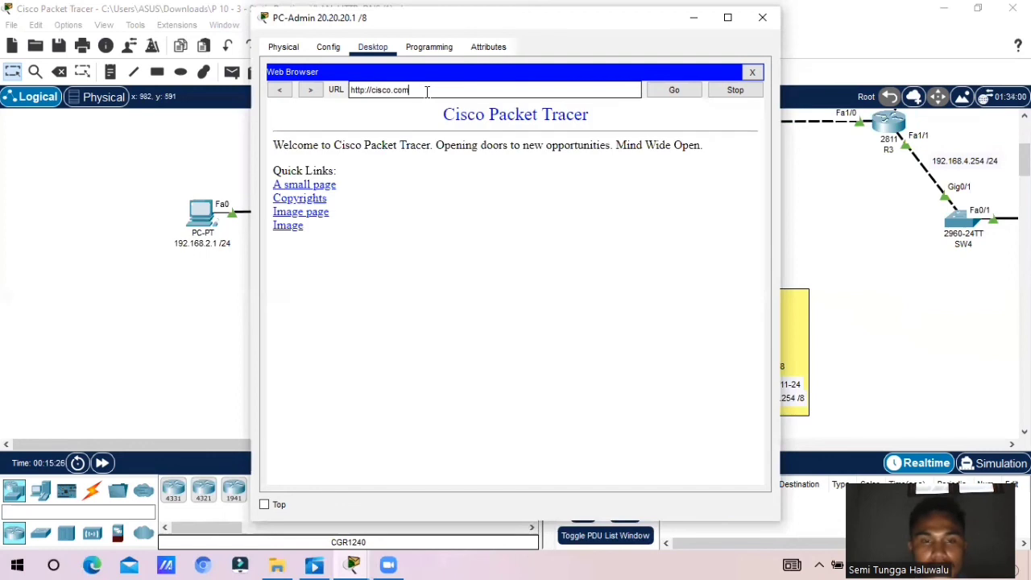
pyautogui.click(972, 274)
# Test web access from PC 192.168.4.1 by loading cisco.com in its web browser
pyautogui.moveTo(305, 444); pyautogui.dragTo(455, 444)
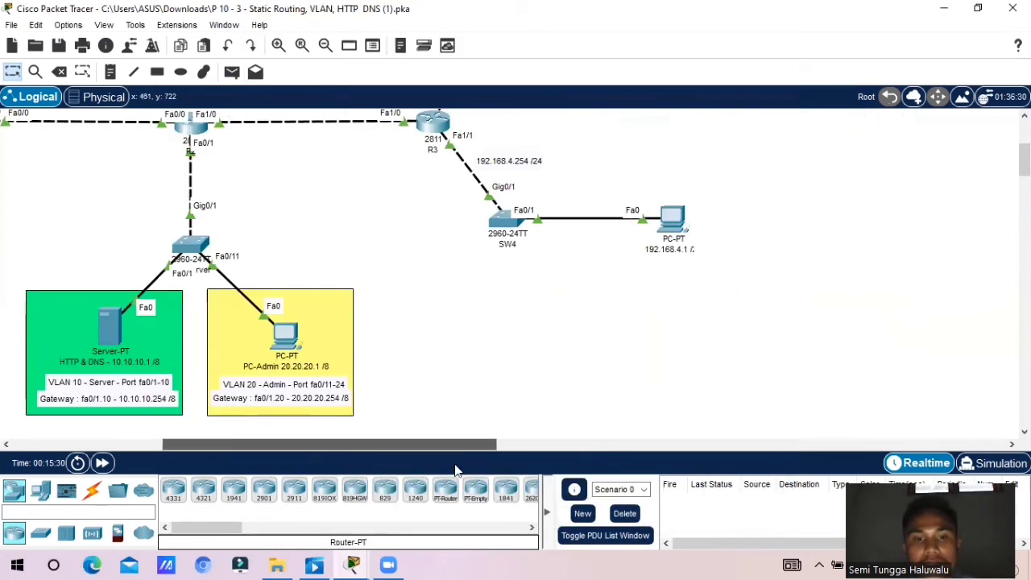
pyautogui.click(662, 228)
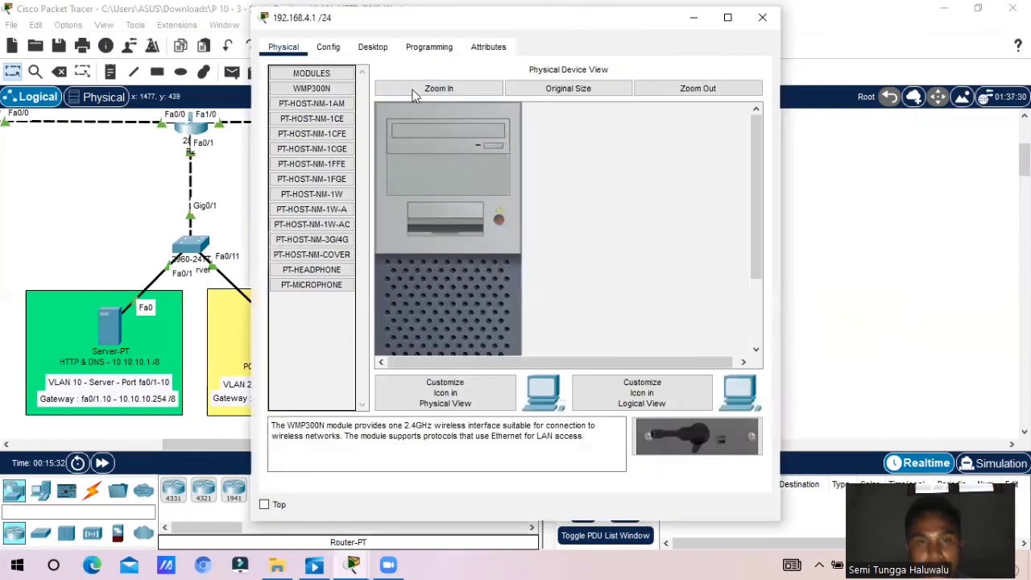
pyautogui.click(384, 47)
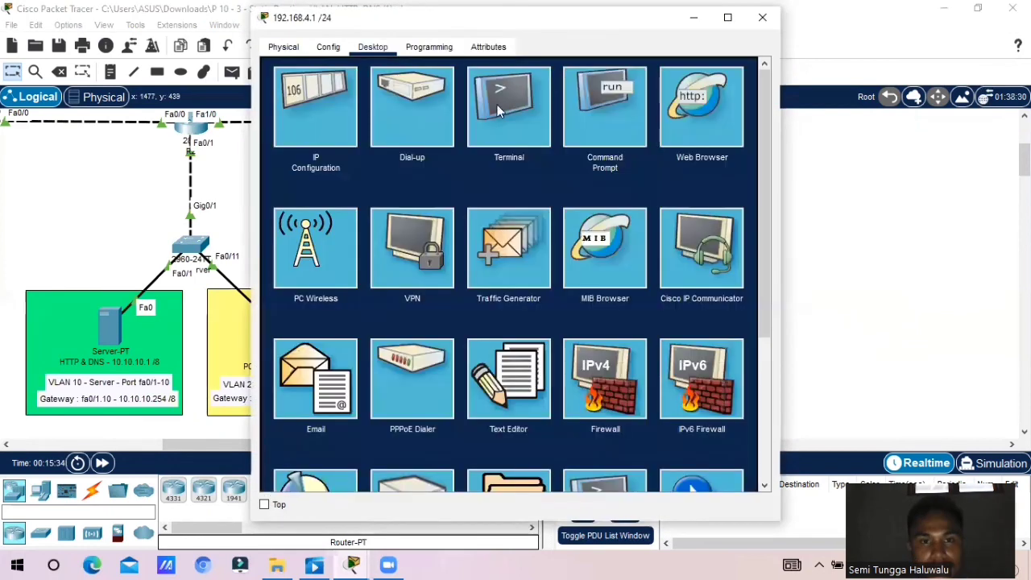
pyautogui.click(709, 123)
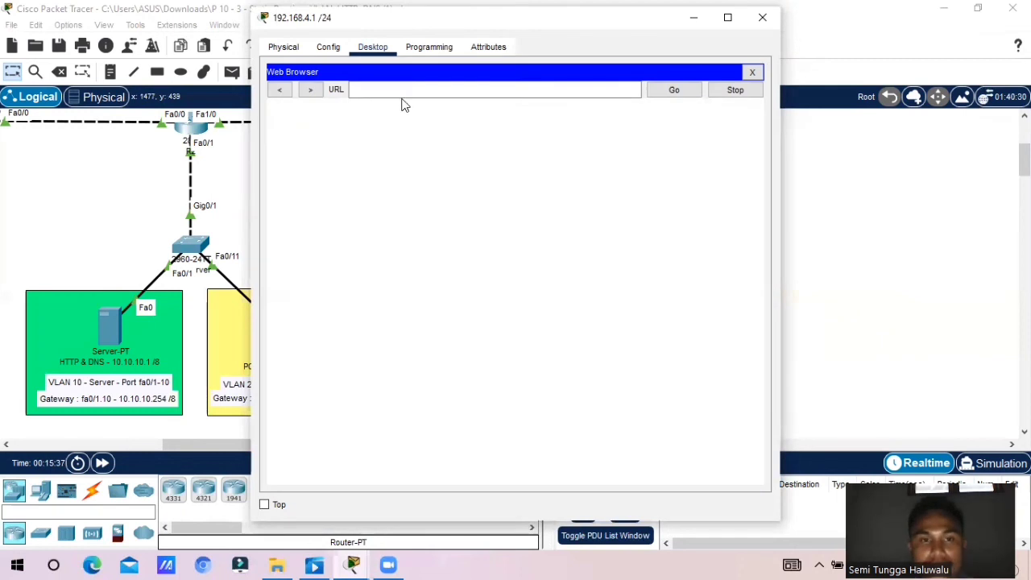
pyautogui.click(400, 90)
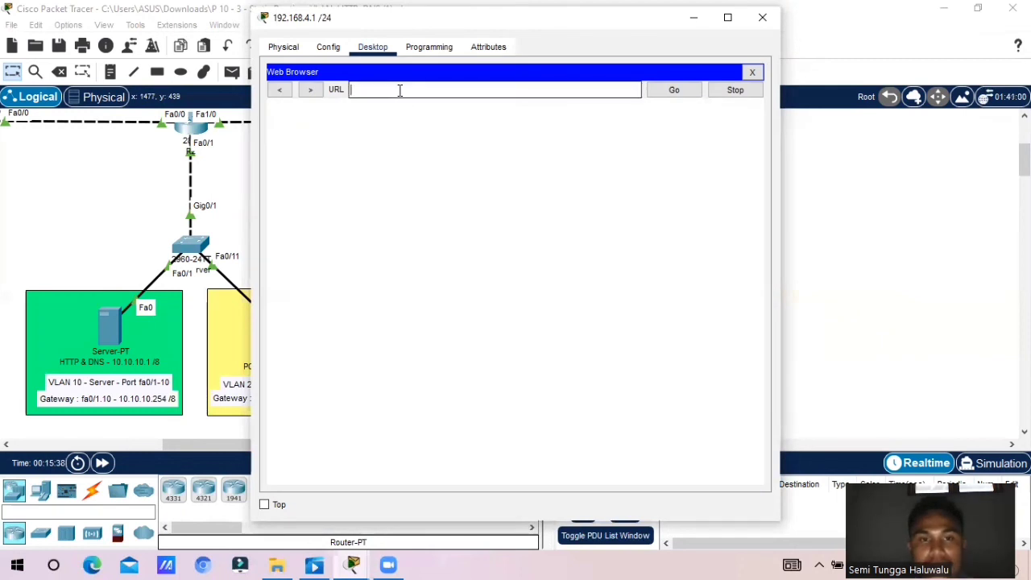
pyautogui.write('c')
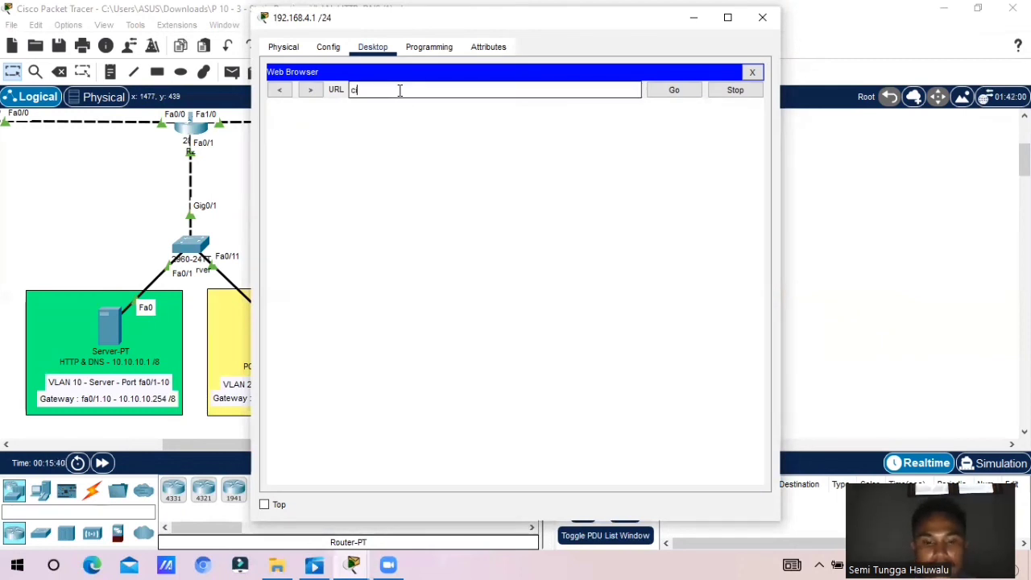
pyautogui.write('isco')
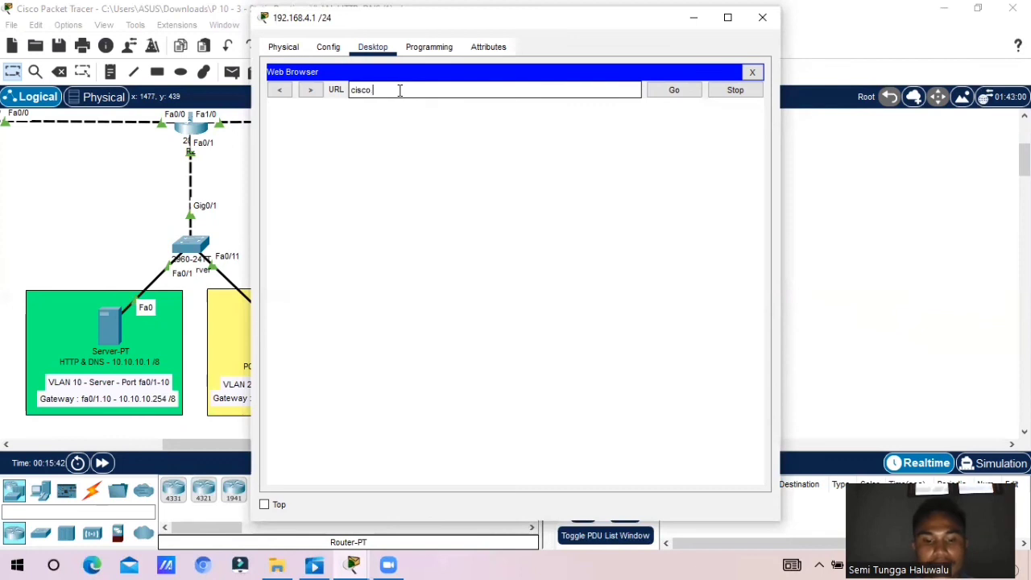
pyautogui.write('.com')
pyautogui.press('Return')
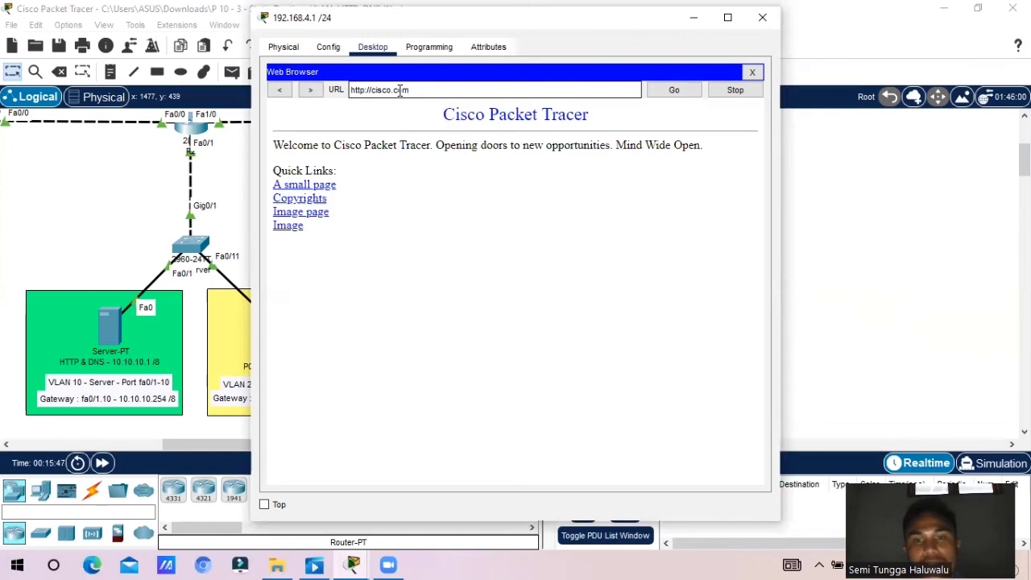
pyautogui.click(934, 246)
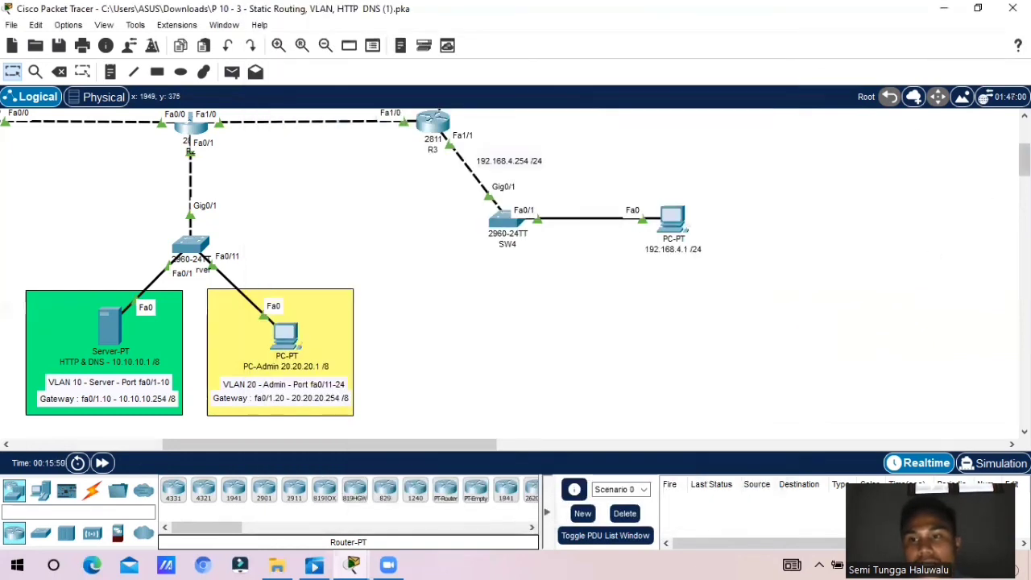
# Test web access from PC 192.168.3.1 by loading cisco.com in its web browser
pyautogui.moveTo(1025, 158); pyautogui.dragTo(1025, 136)
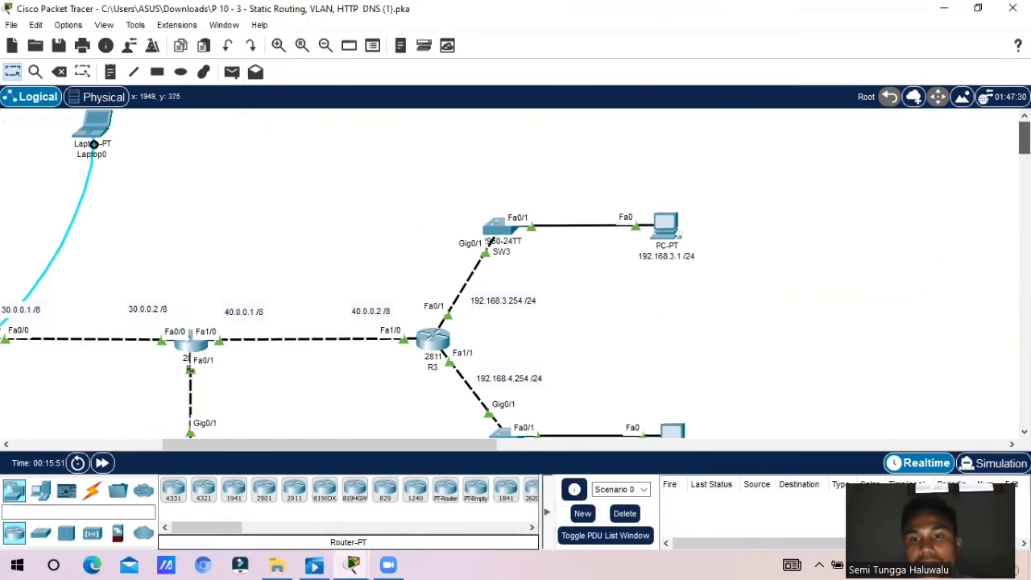
pyautogui.click(664, 225)
pyautogui.click(373, 48)
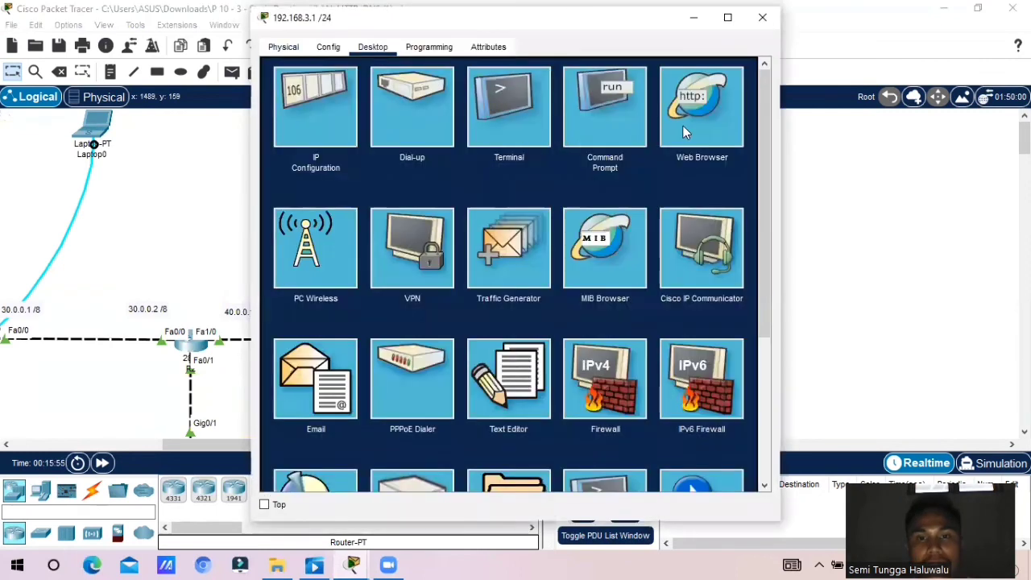
pyautogui.click(683, 126)
pyautogui.click(378, 87)
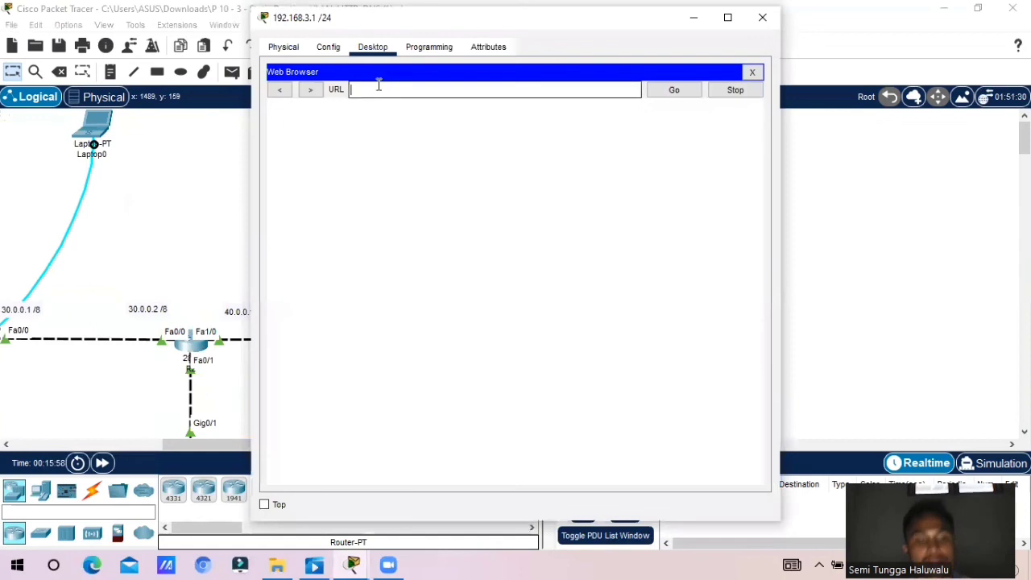
pyautogui.write('c')
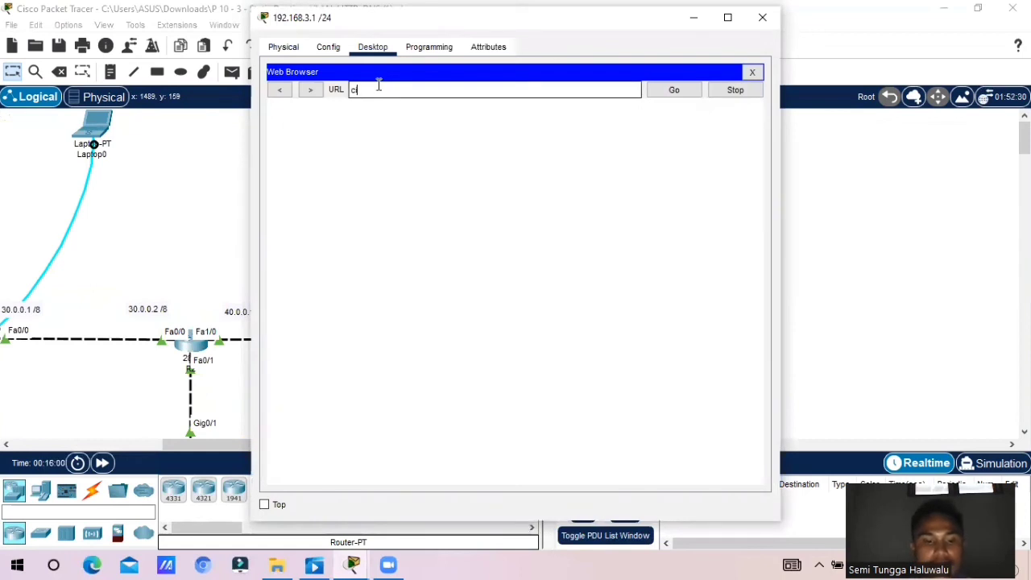
pyautogui.write('isco')
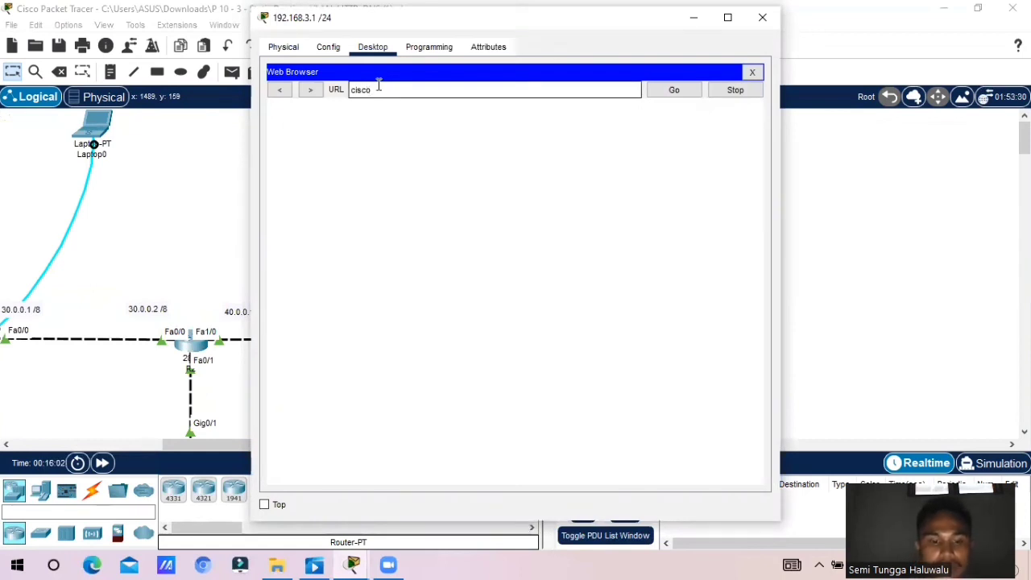
pyautogui.write('.com')
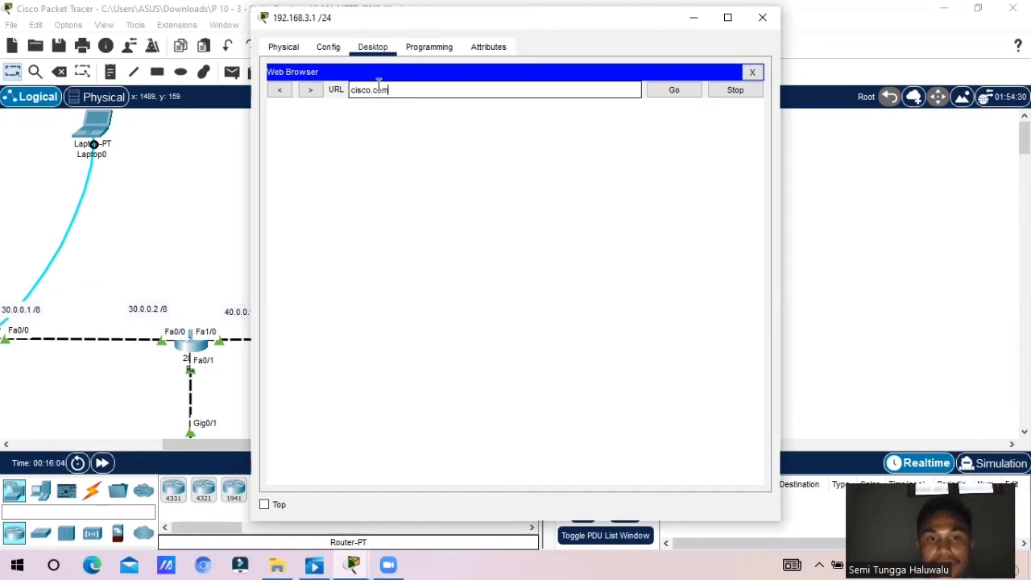
pyautogui.press('Return')
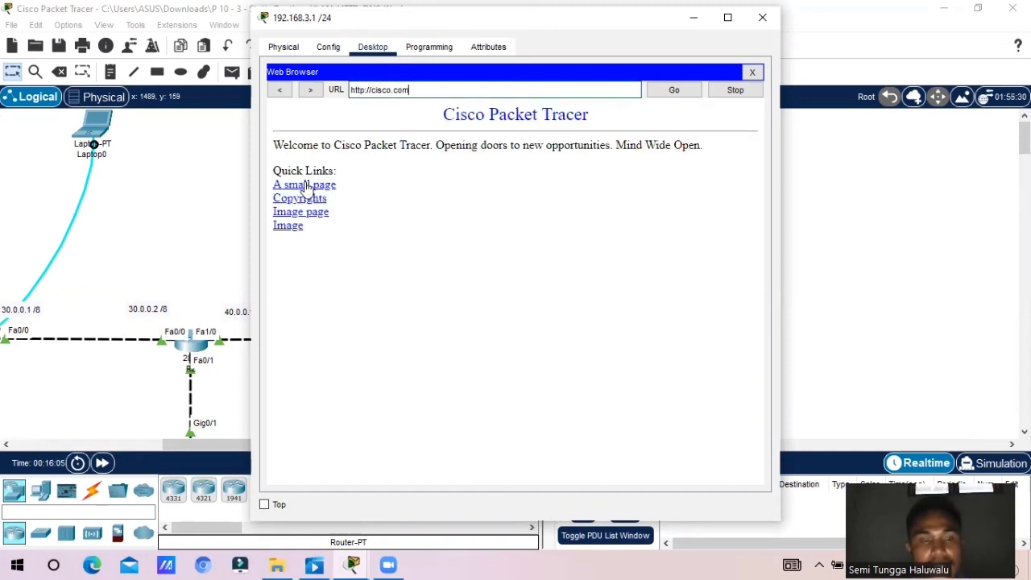
# Return to the topology and bring up the PT Activity instructions to check the lab's completion
pyautogui.click(838, 204)
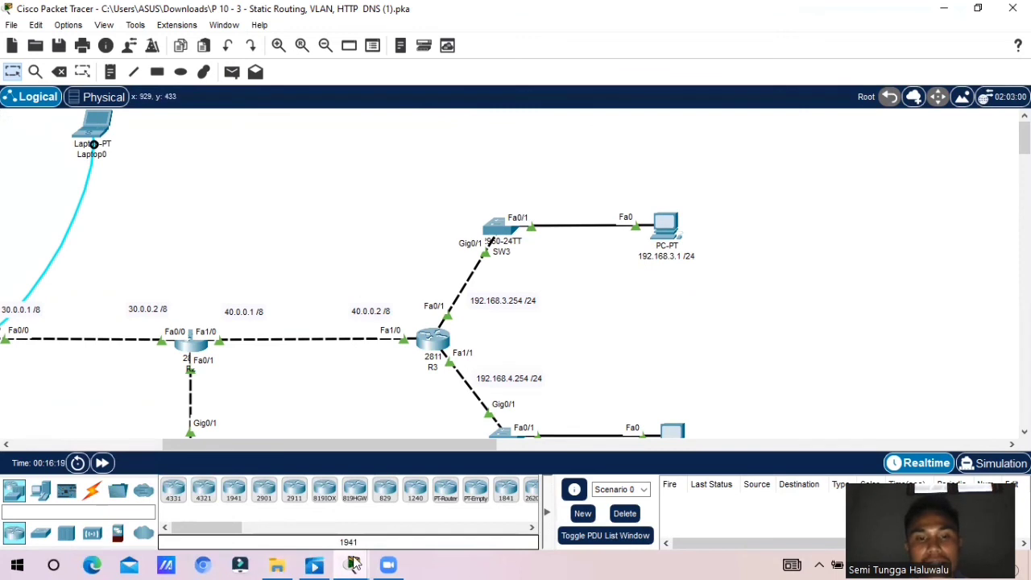
pyautogui.moveTo(354, 564)
pyautogui.click(242, 525)
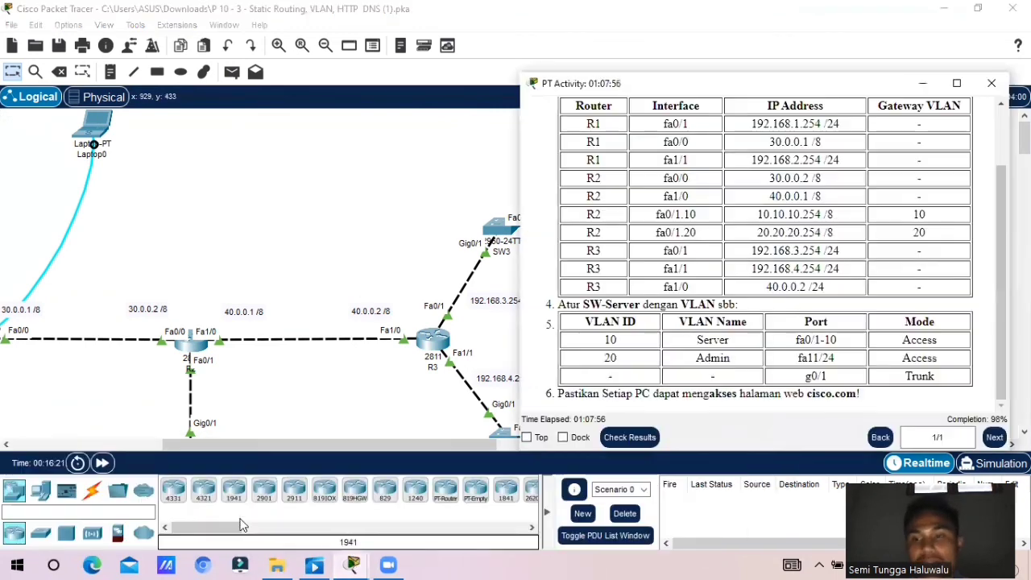